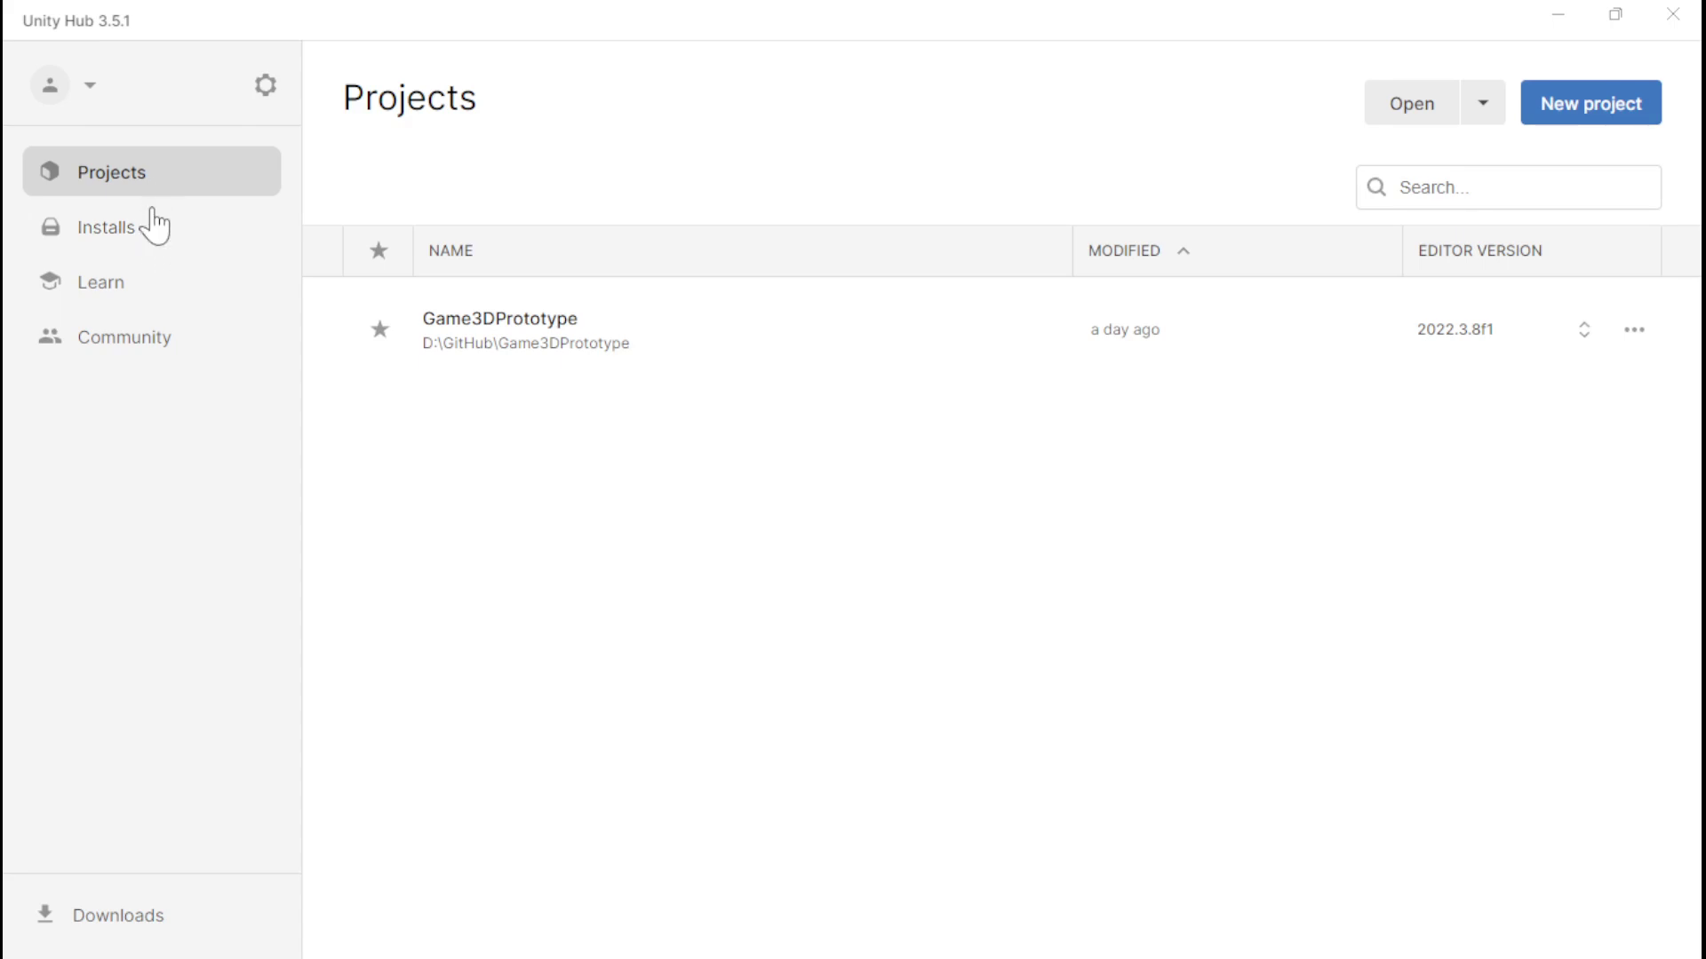
# Step: Look through the installed editors, learning resources and community resources, returning to the project list
pyautogui.click(138, 236)
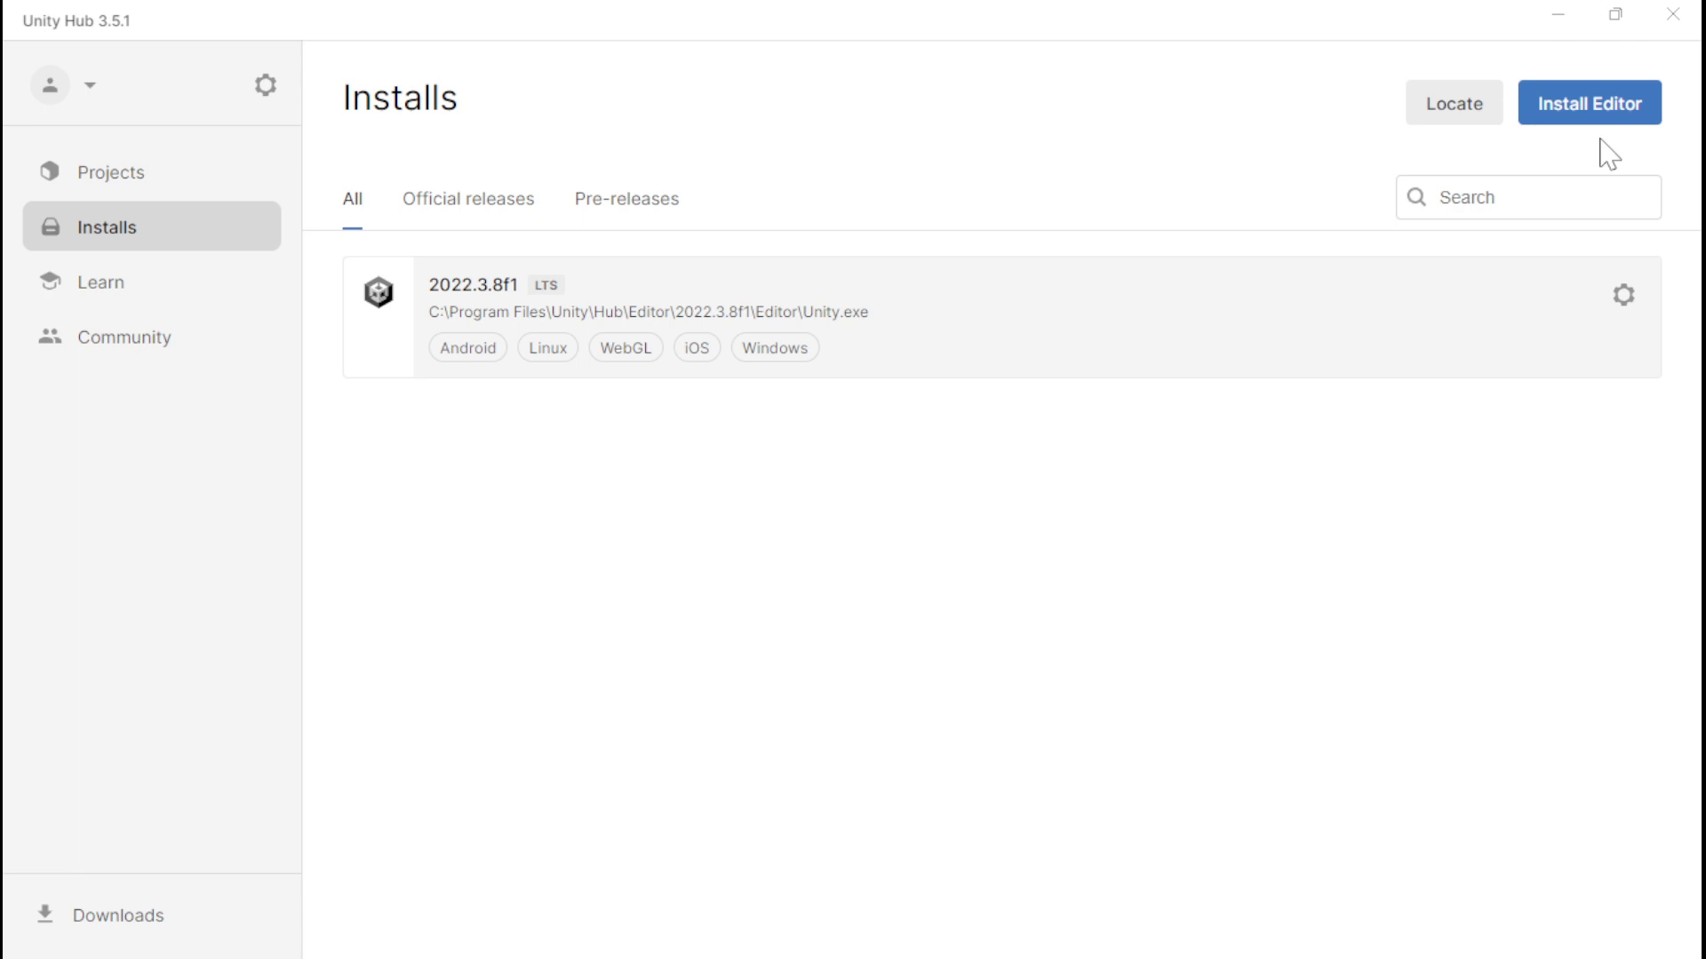
pyautogui.click(122, 302)
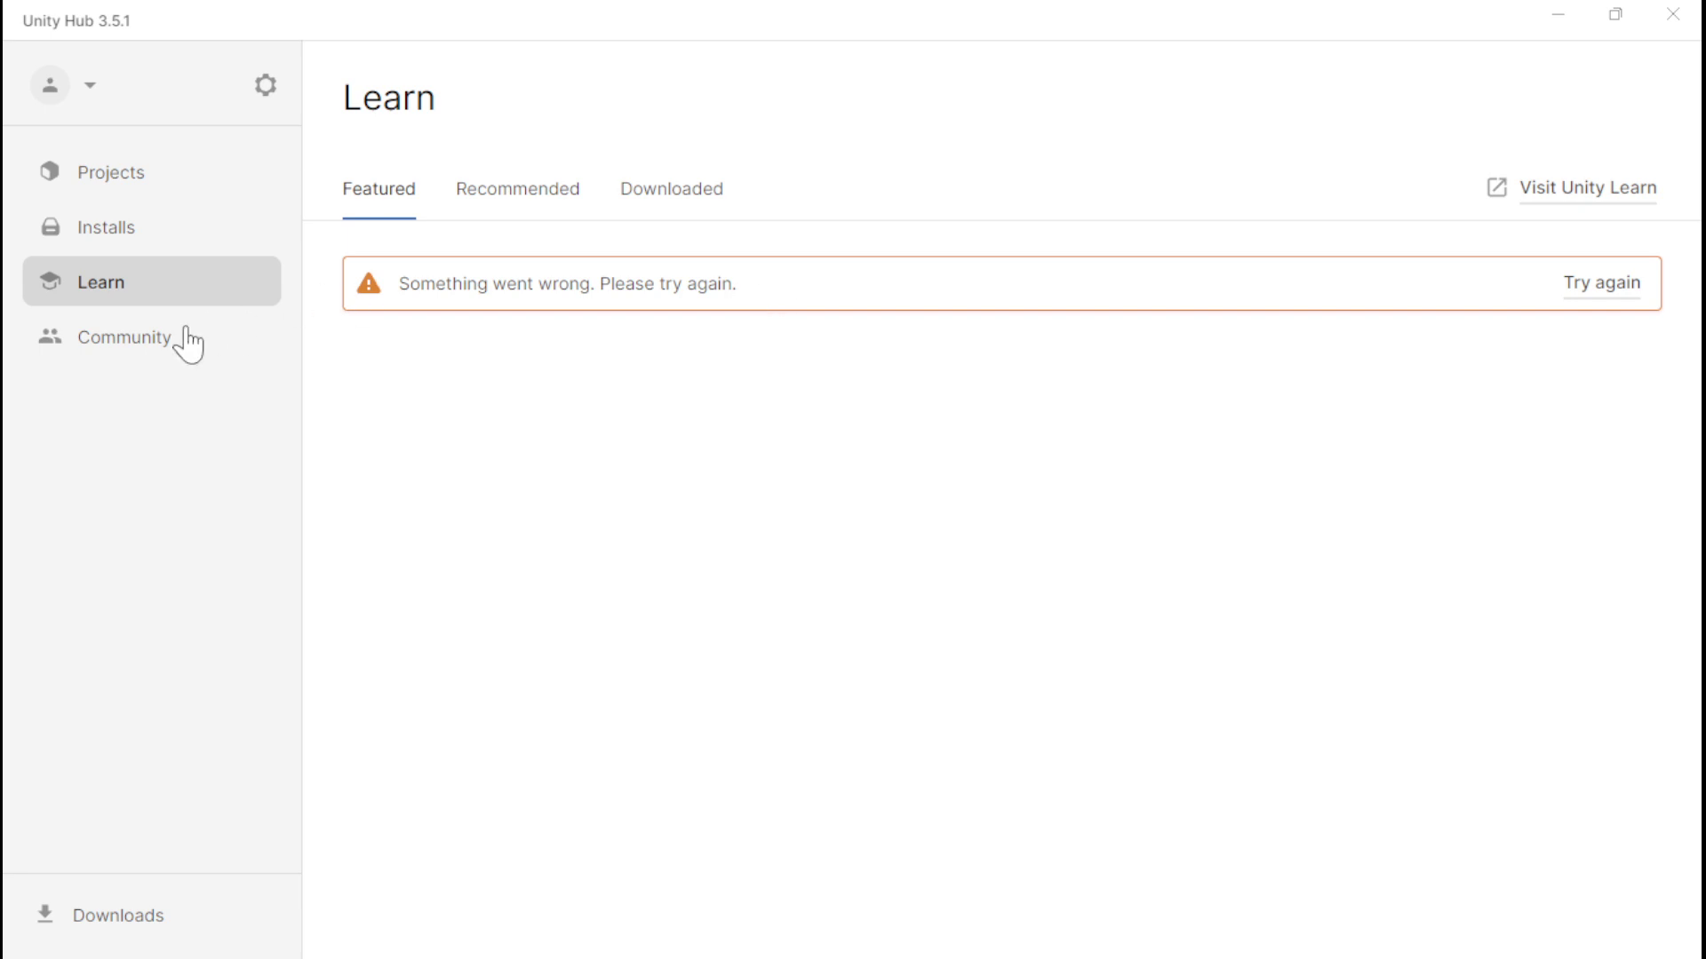
pyautogui.click(158, 341)
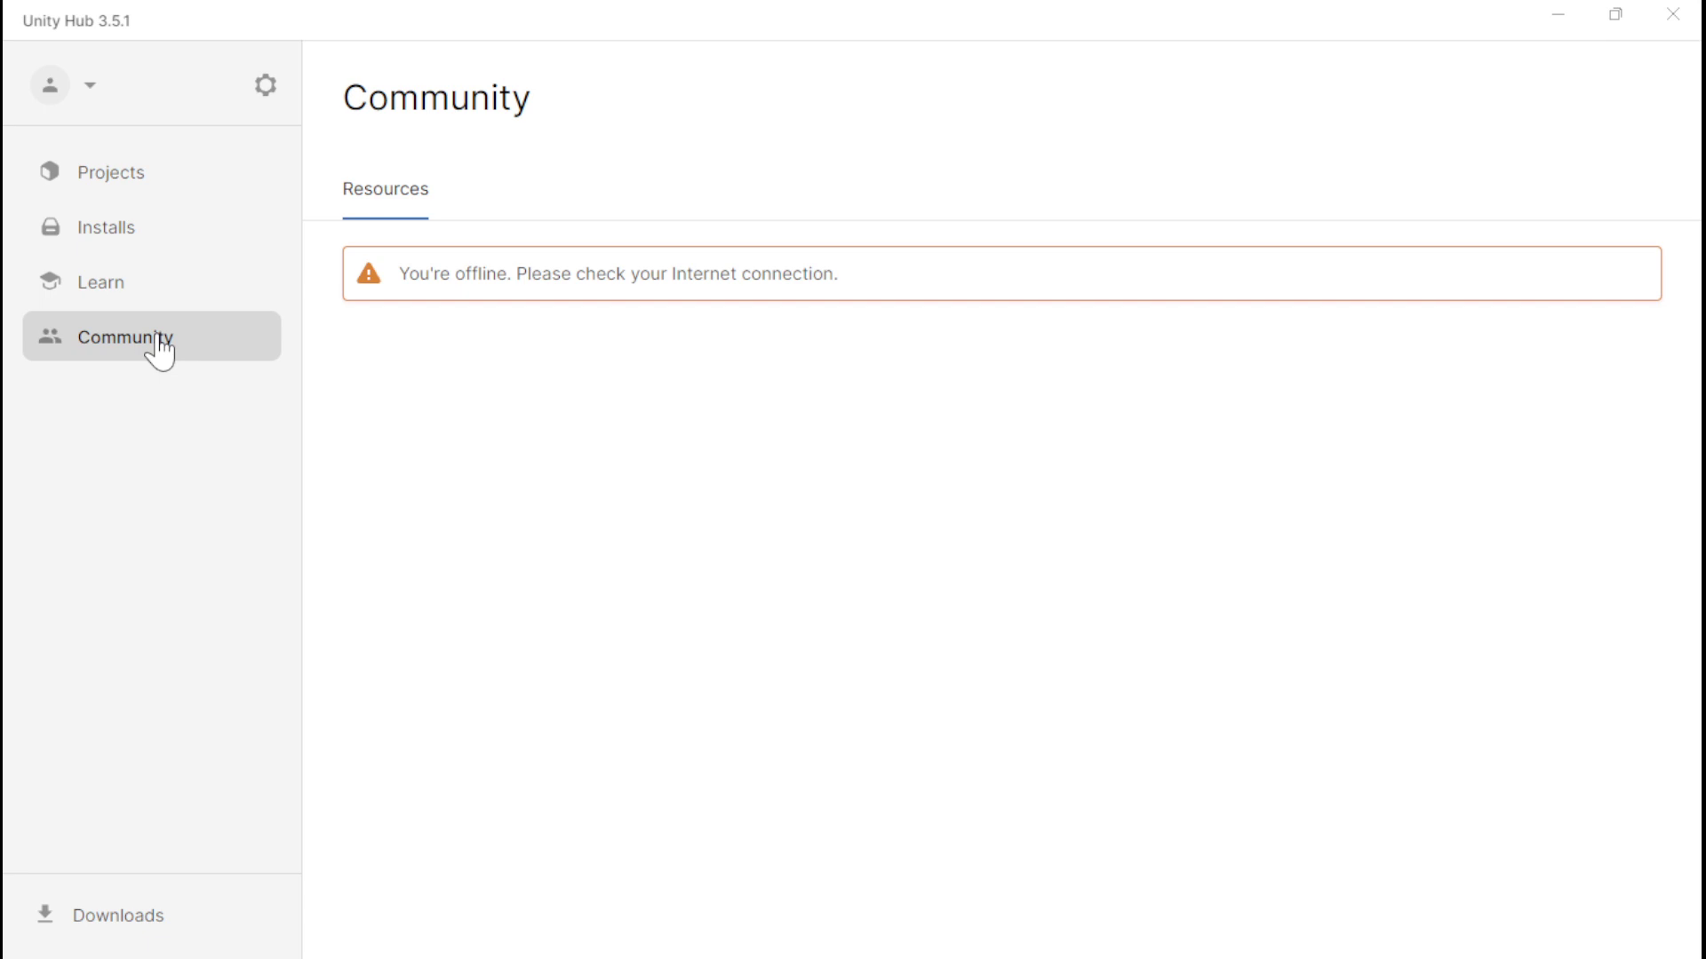
pyautogui.click(125, 178)
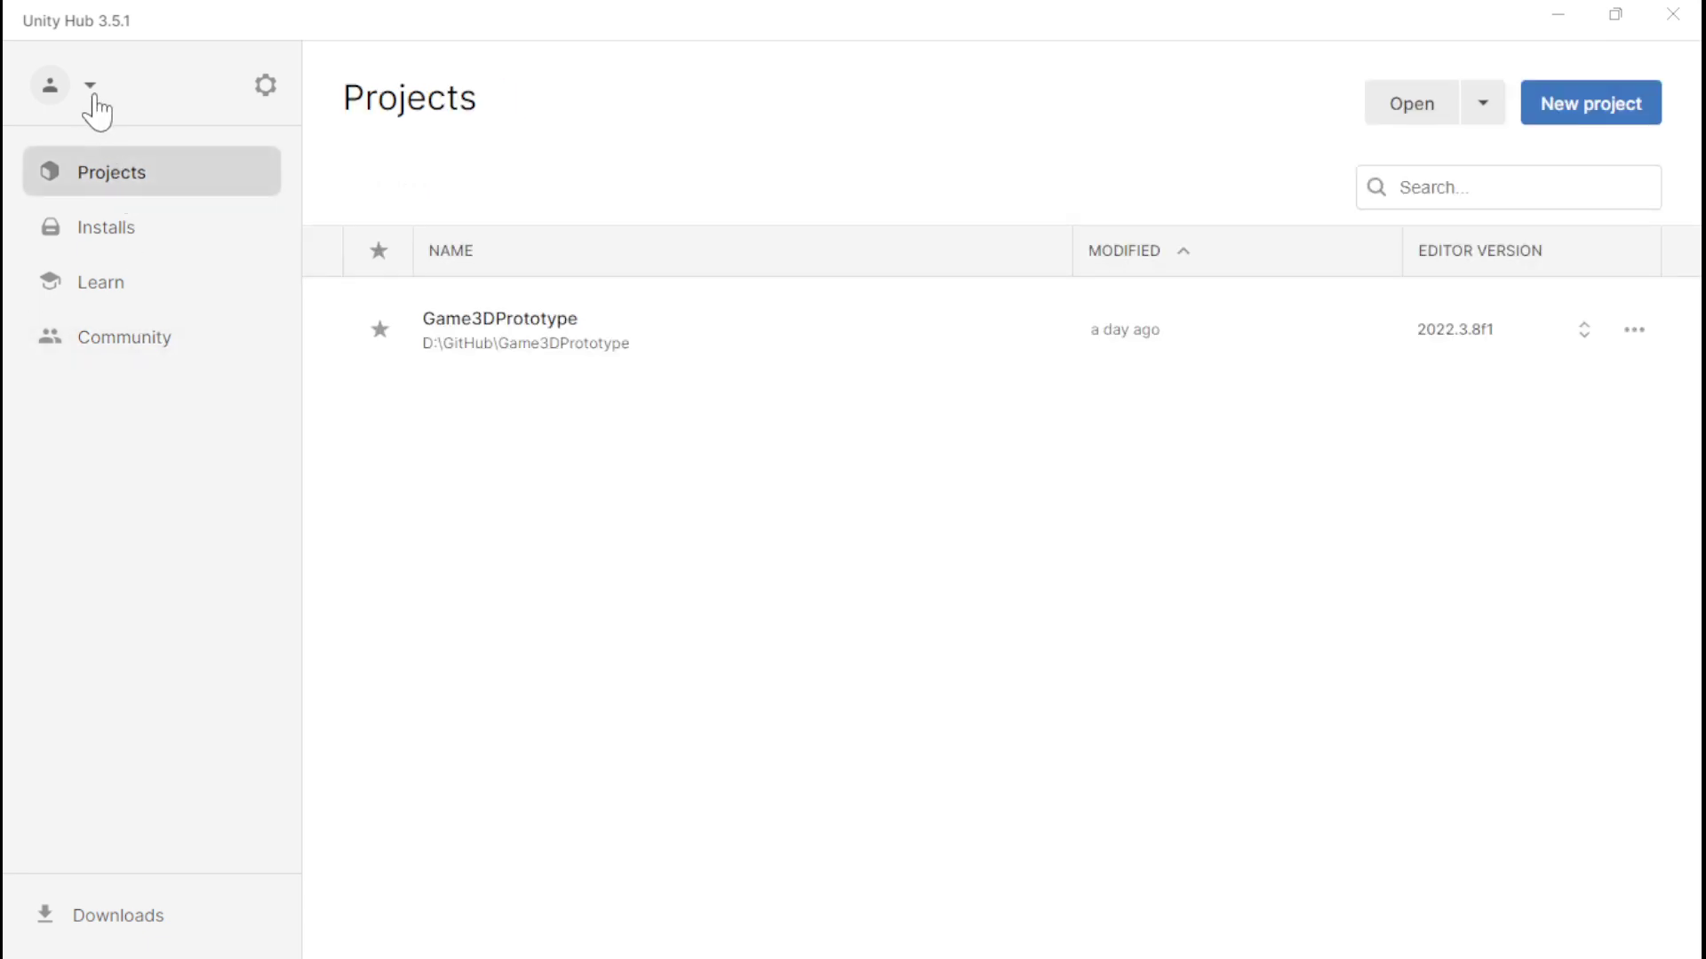
# Step: Review the Hub's license, appearance, advanced and project location preferences, then close the preferences
pyautogui.click(92, 89)
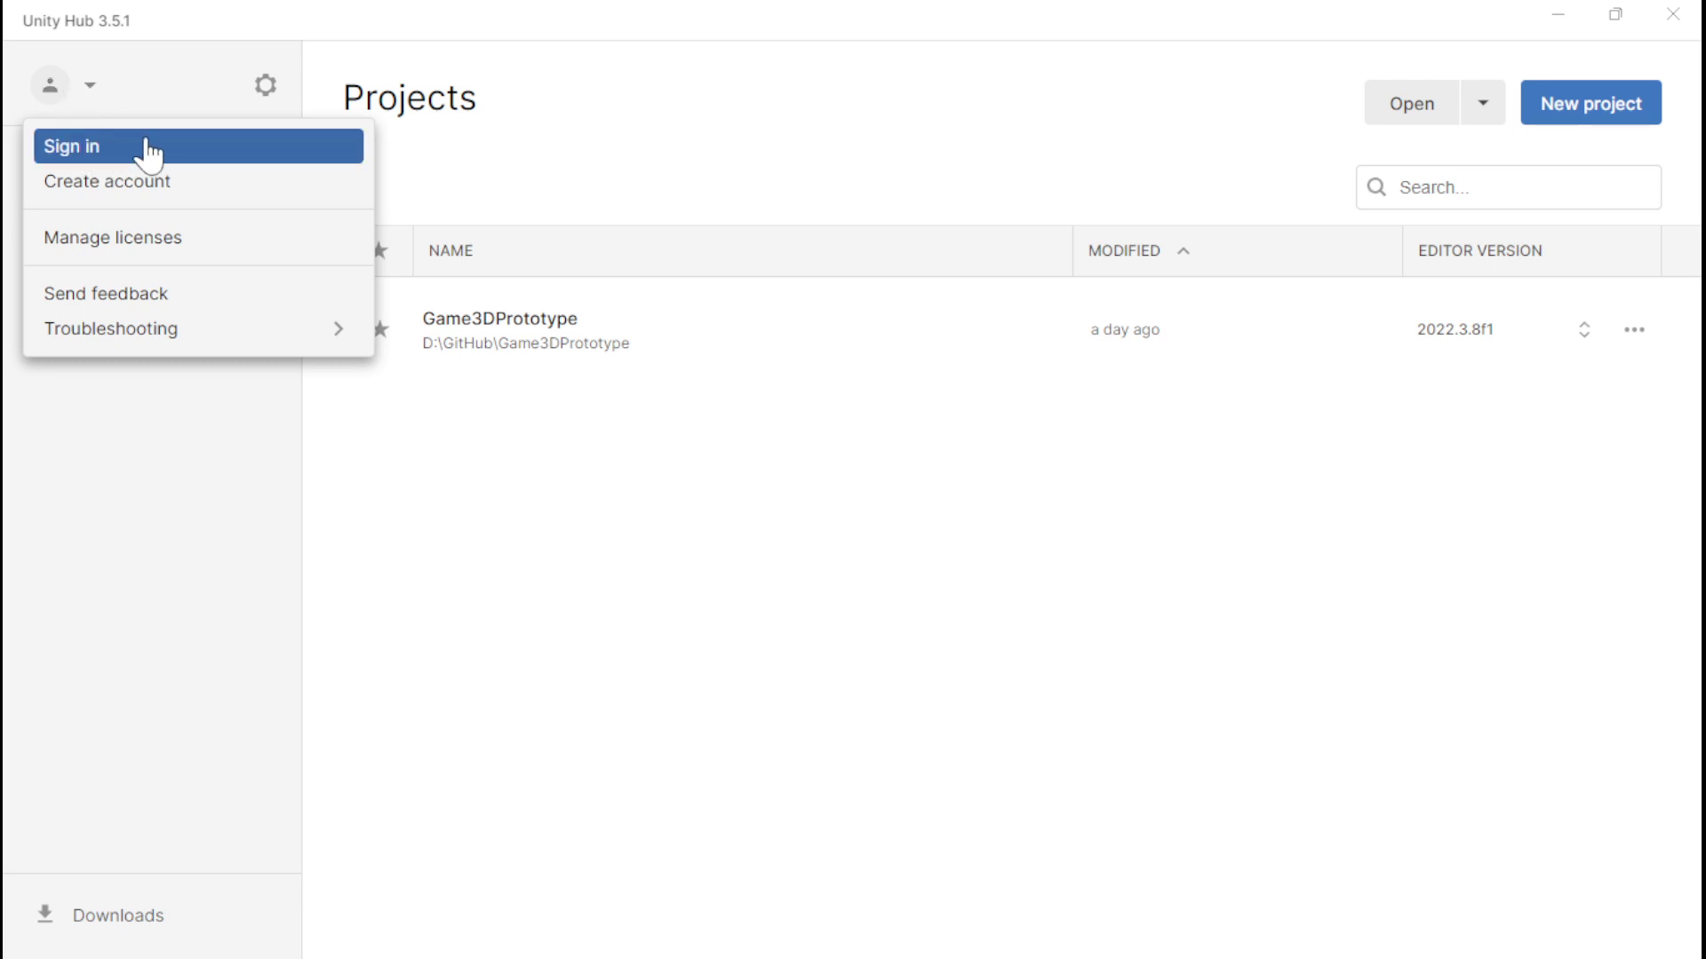
pyautogui.click(206, 256)
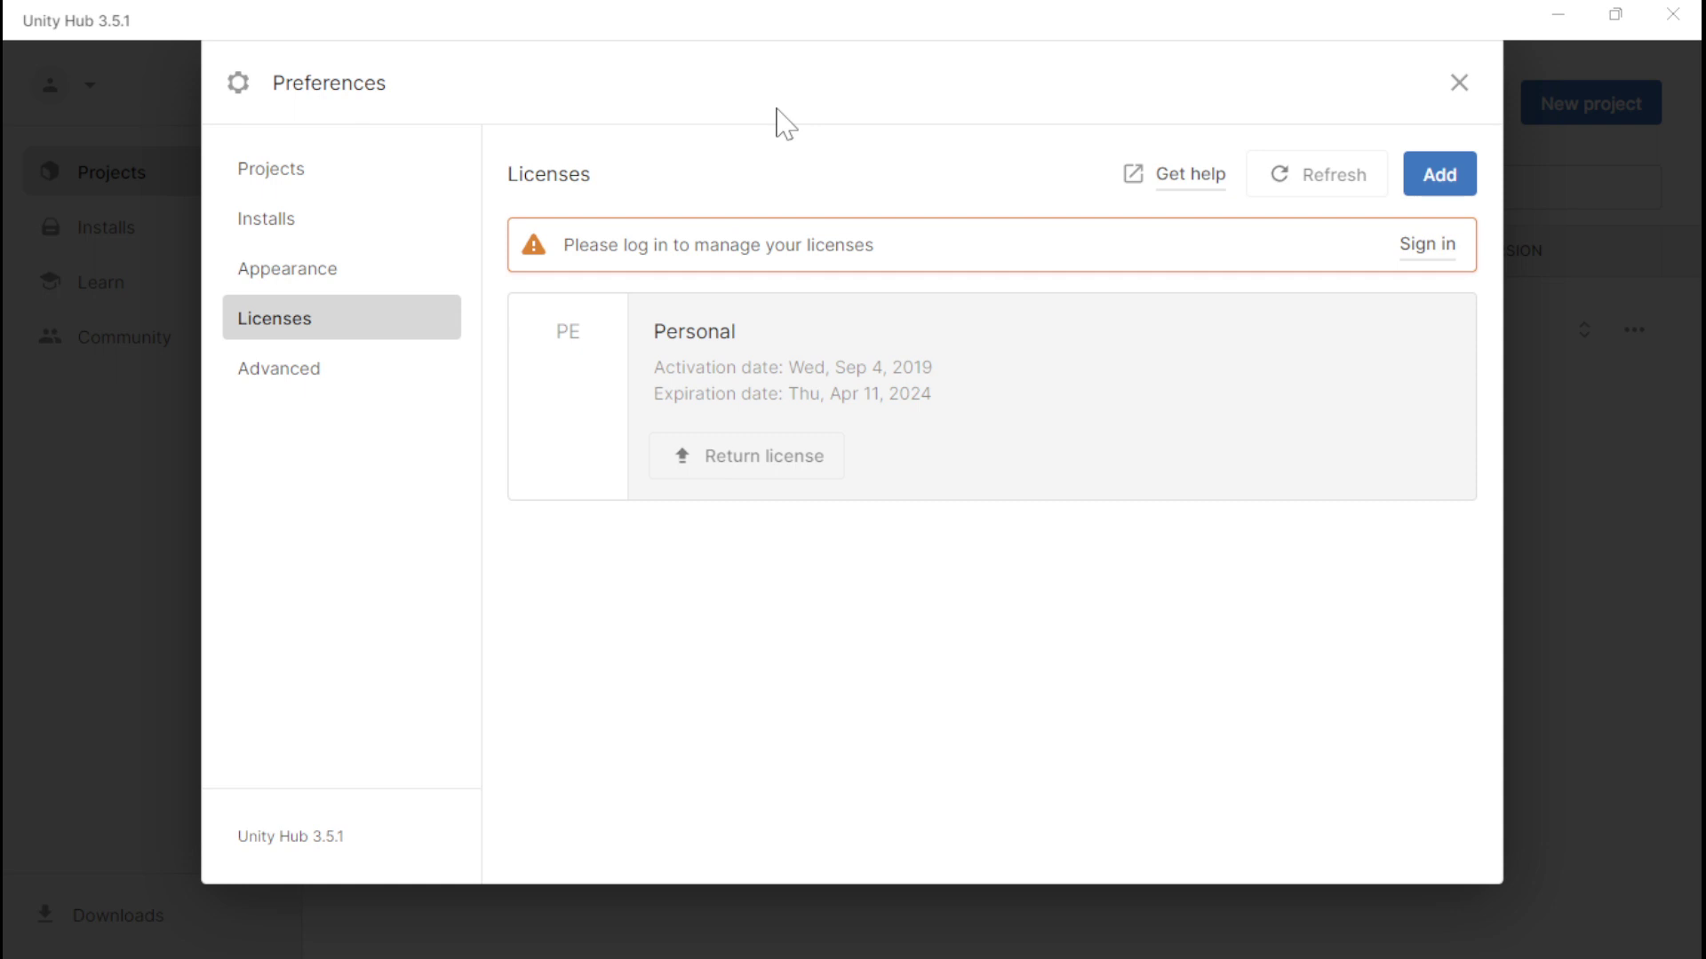
pyautogui.press('Tab')
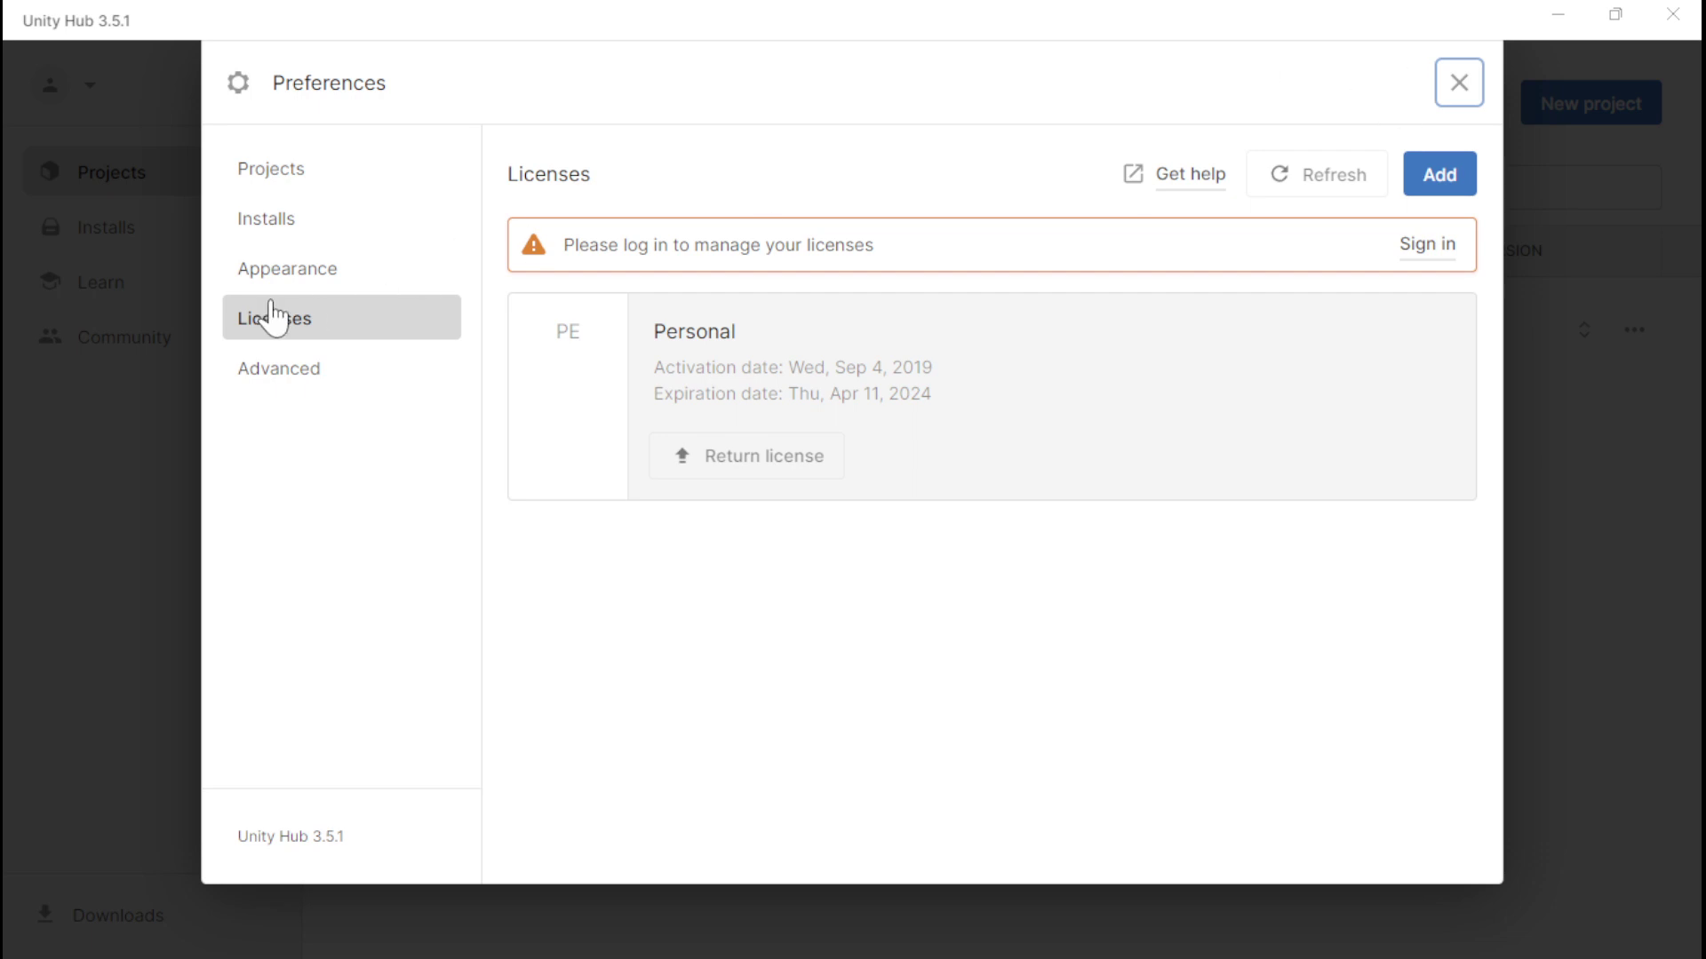
pyautogui.click(286, 272)
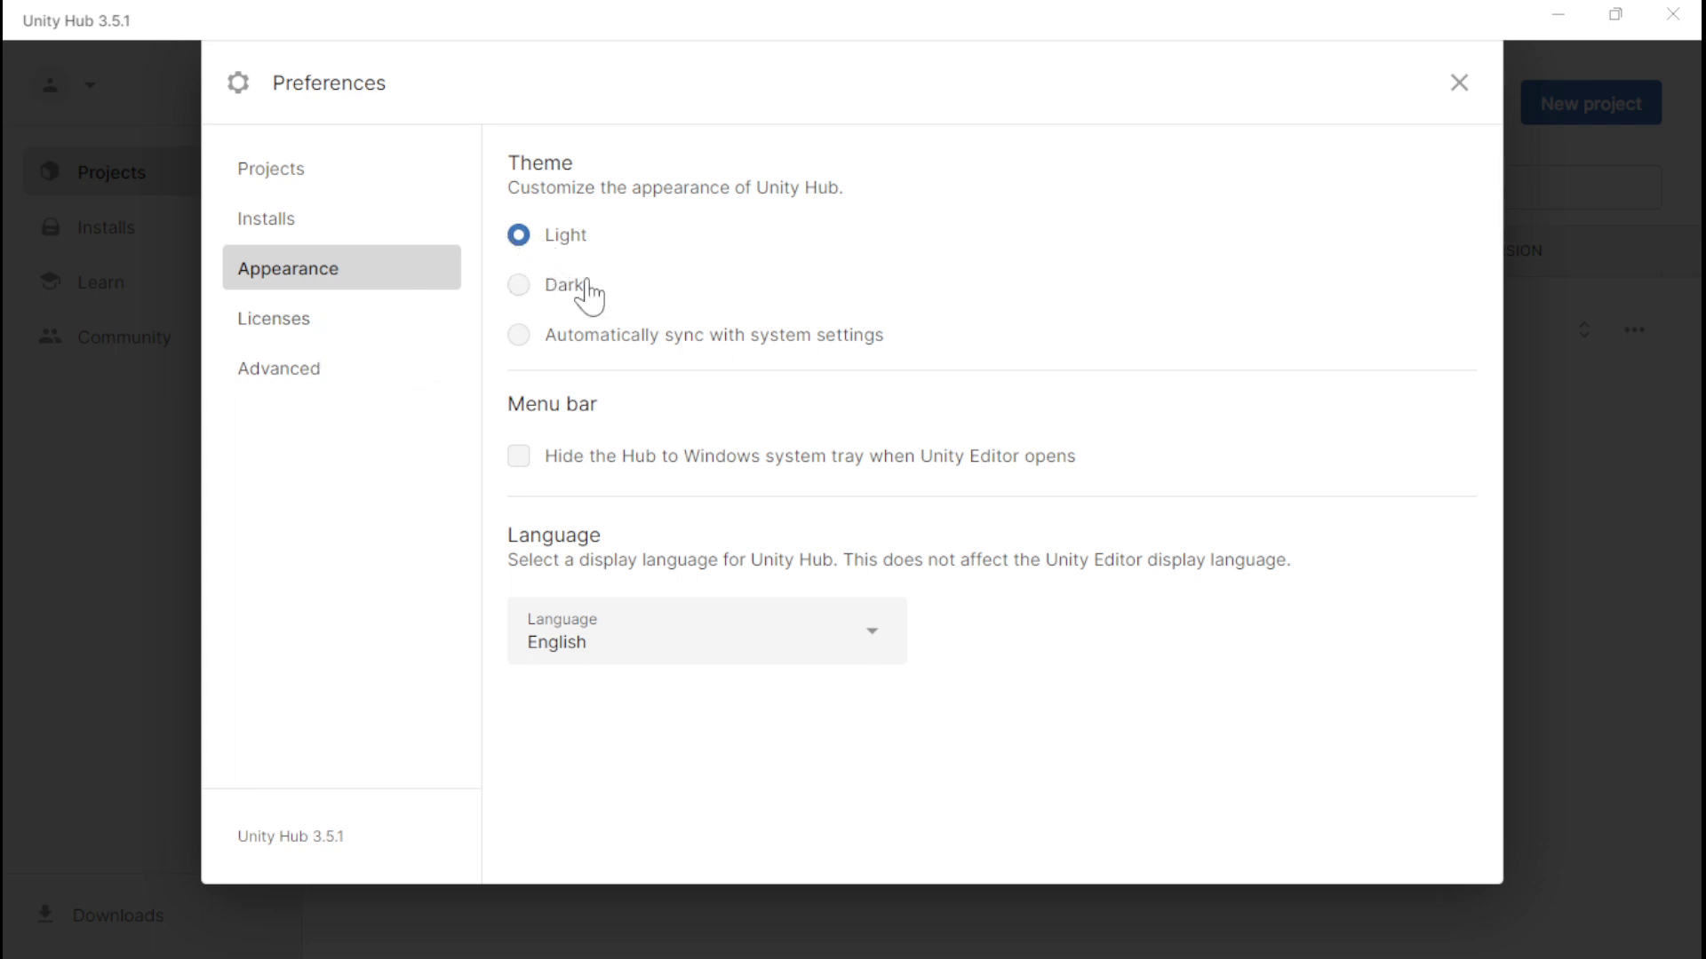
pyautogui.click(267, 373)
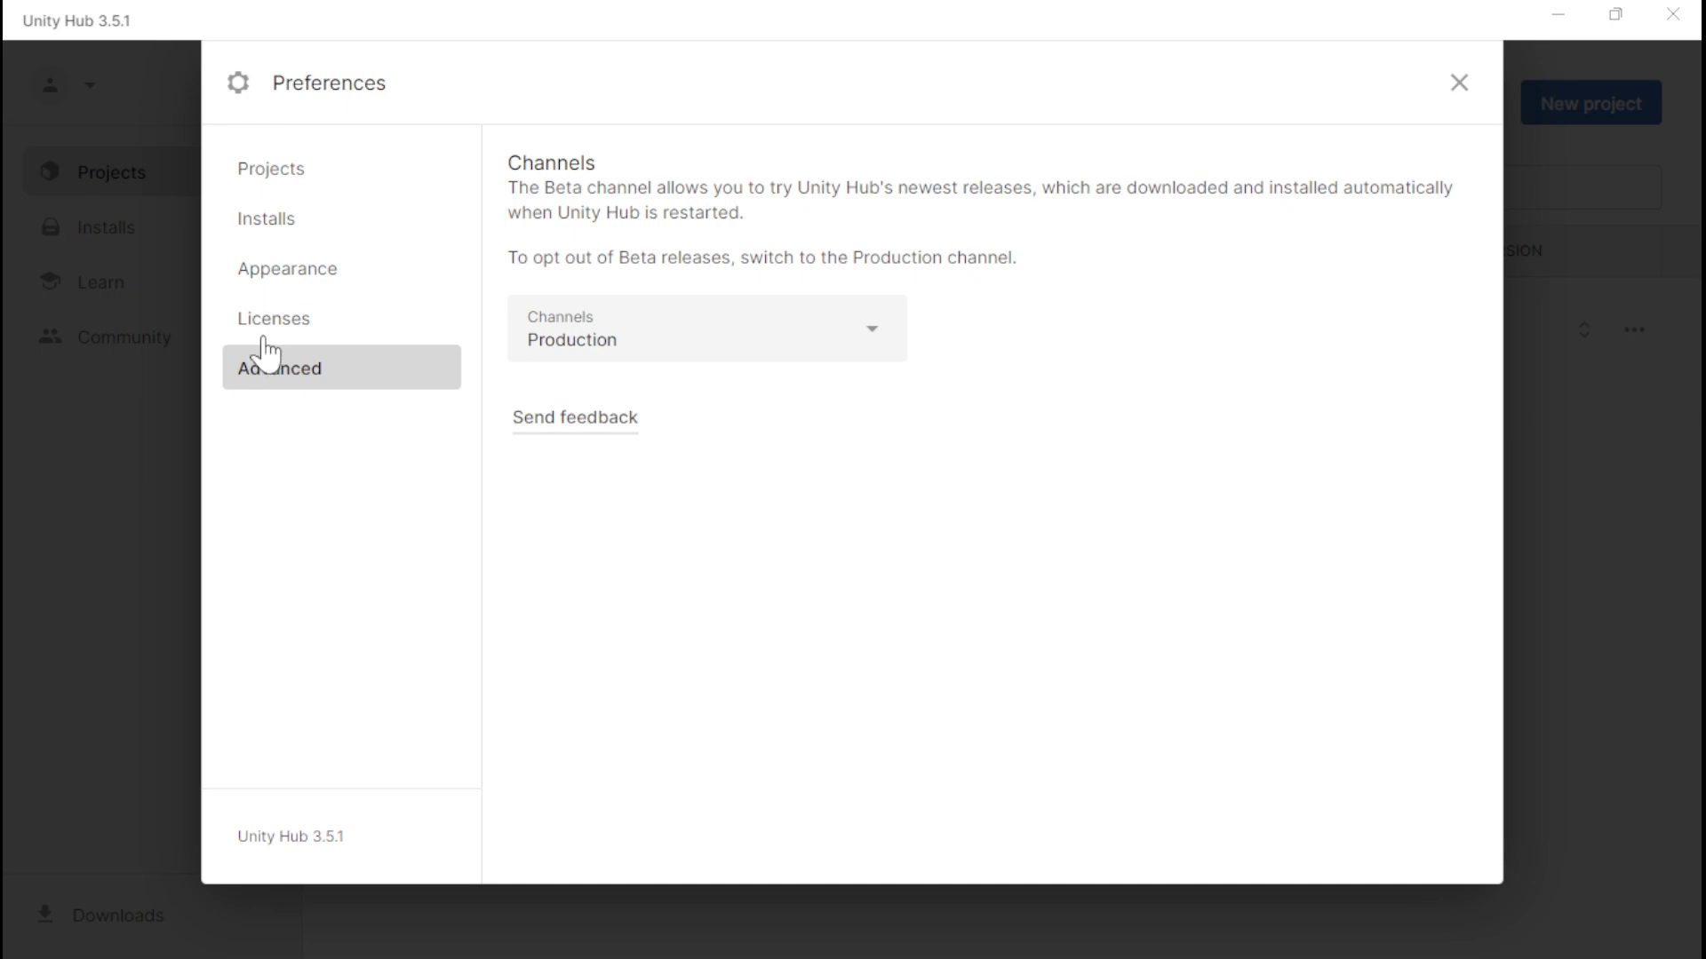
pyautogui.click(266, 336)
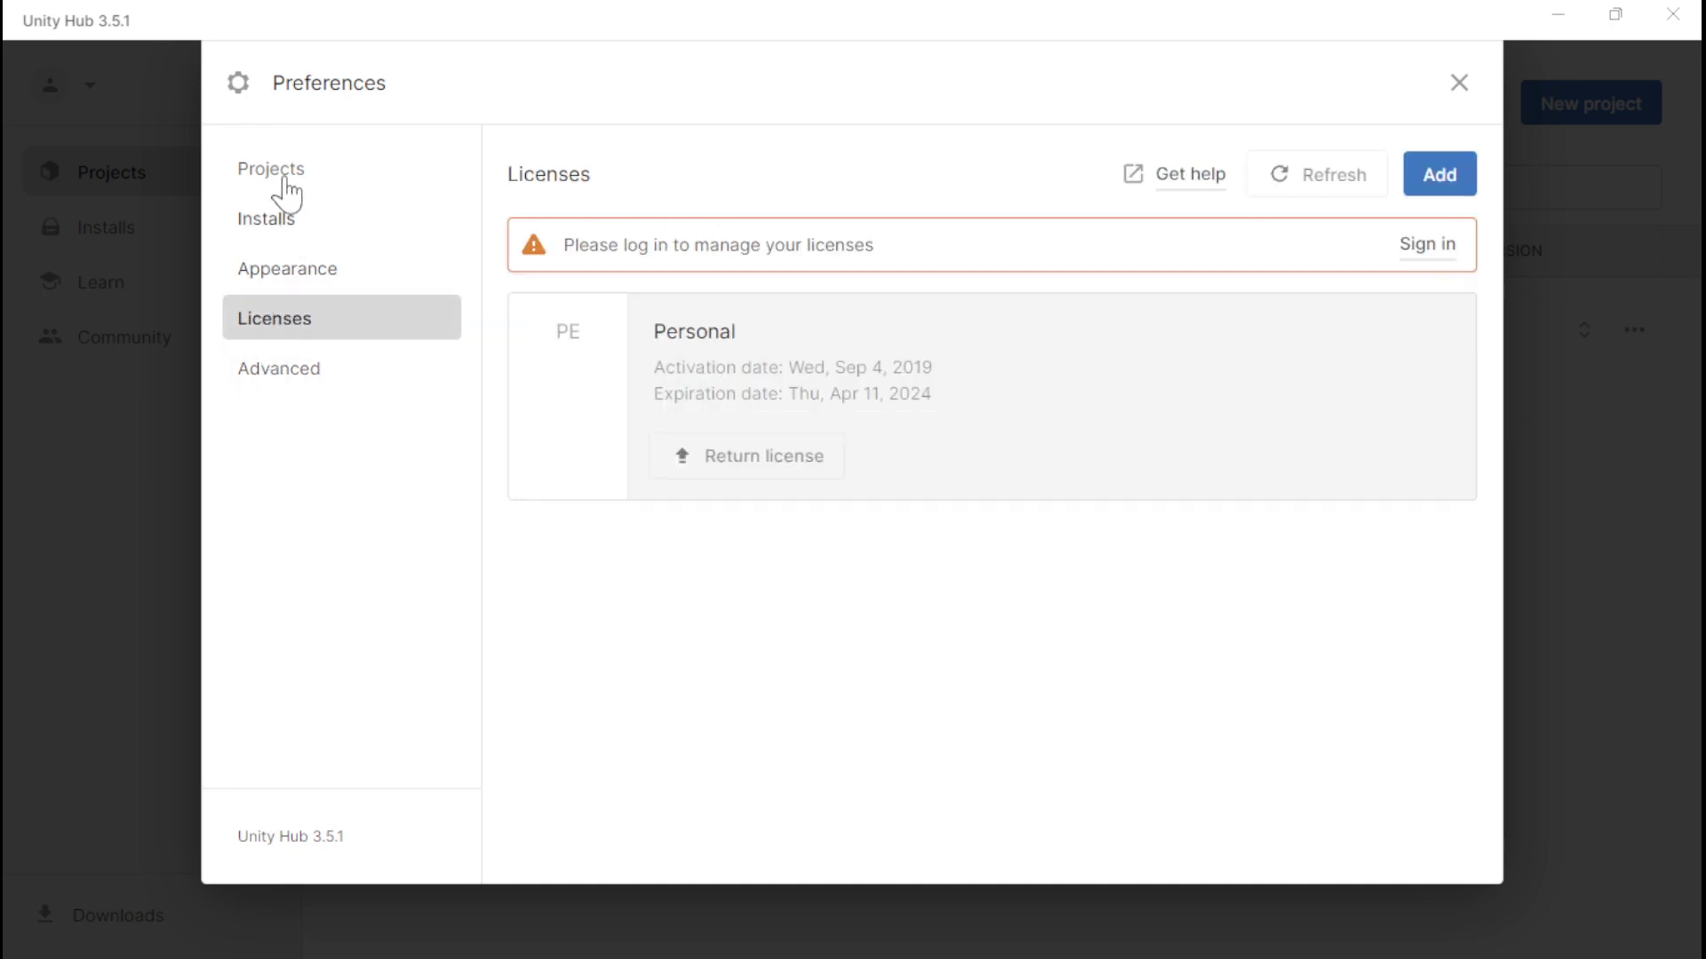
pyautogui.click(288, 171)
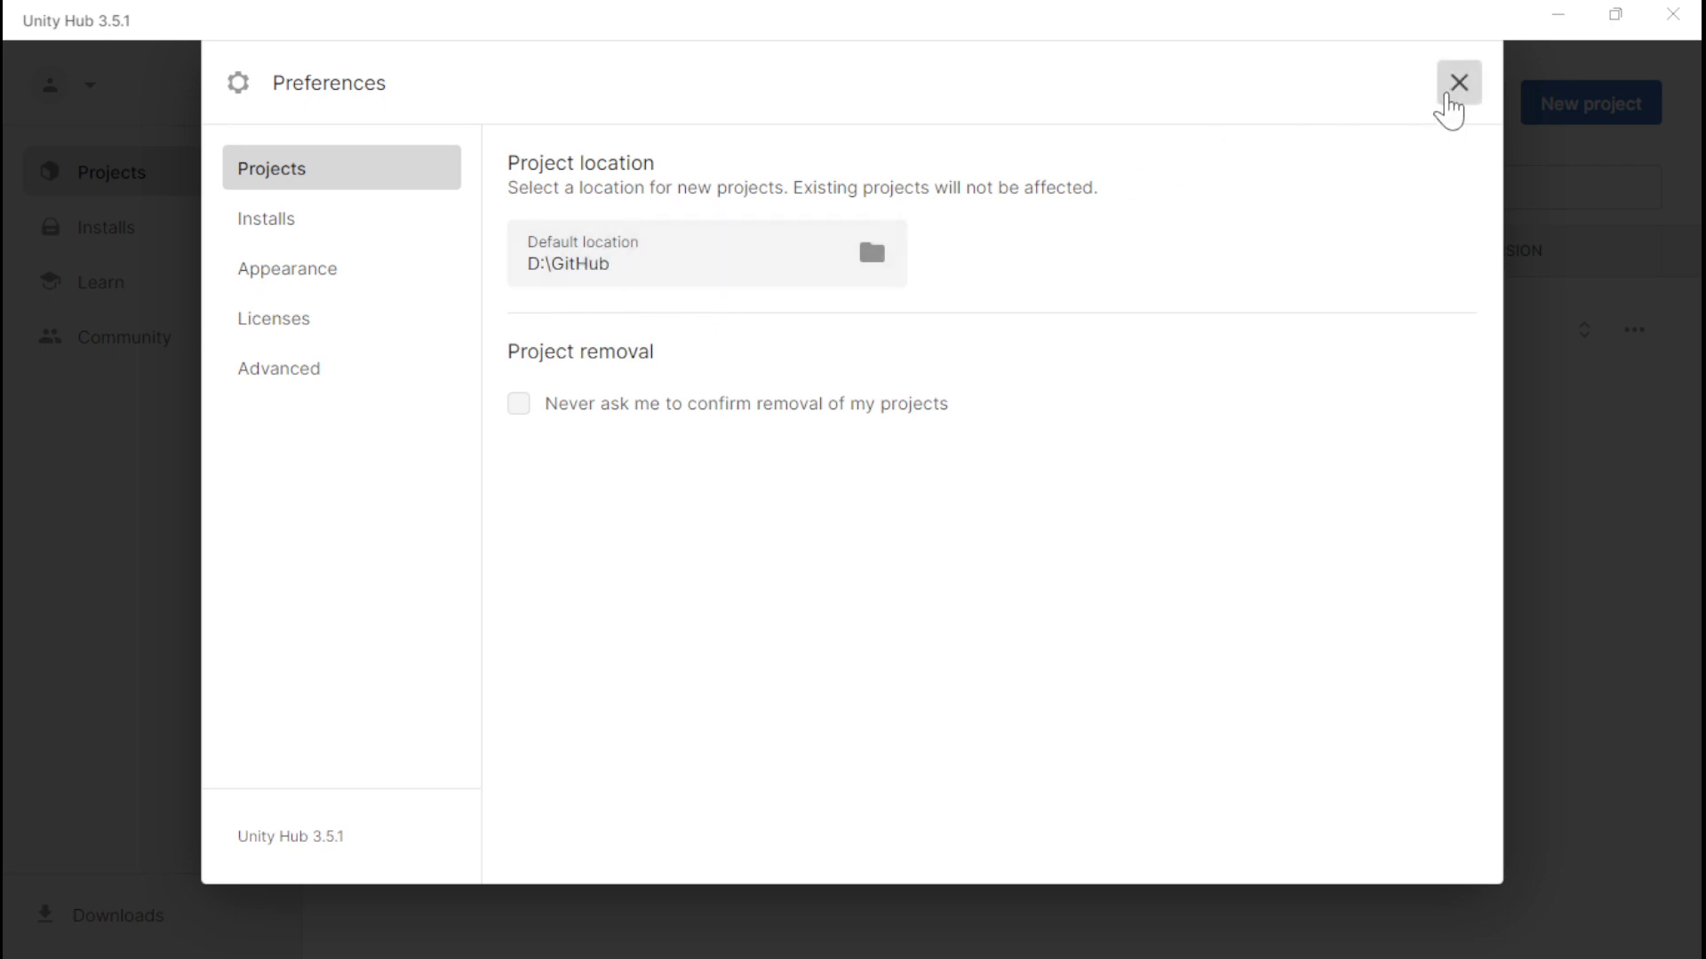
pyautogui.click(1448, 98)
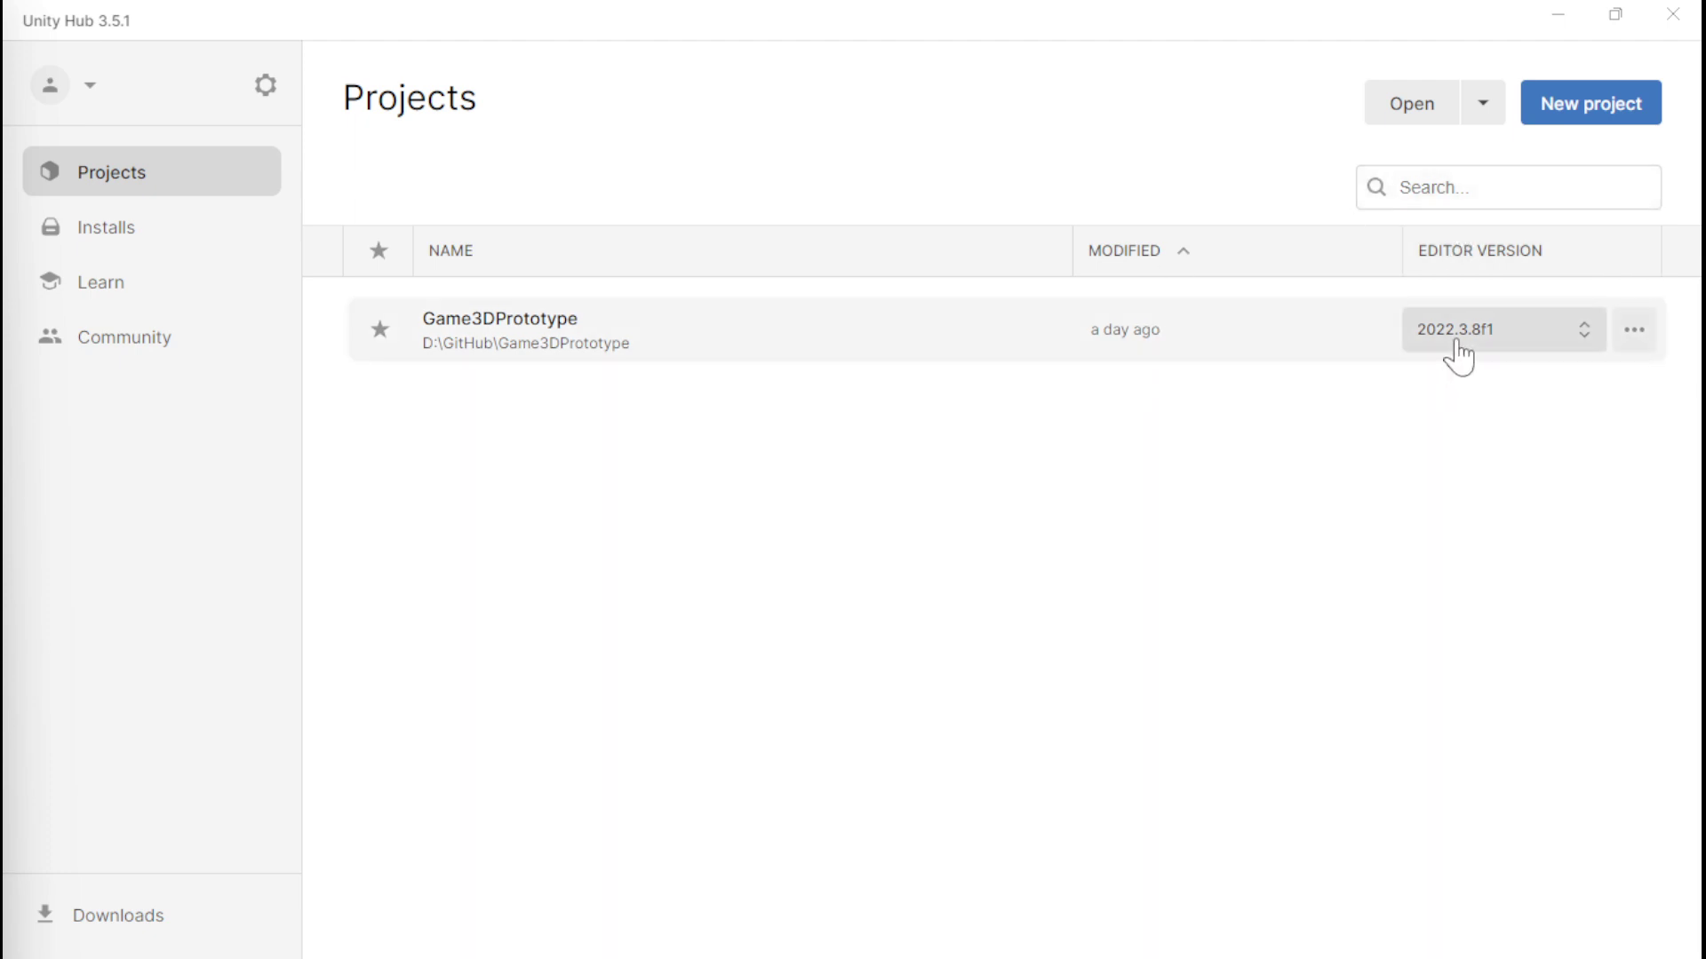
# Step: Start a new project with editor version 2022.3.8f1, browse the available templates and choose the 3D Core template
pyautogui.click(1582, 106)
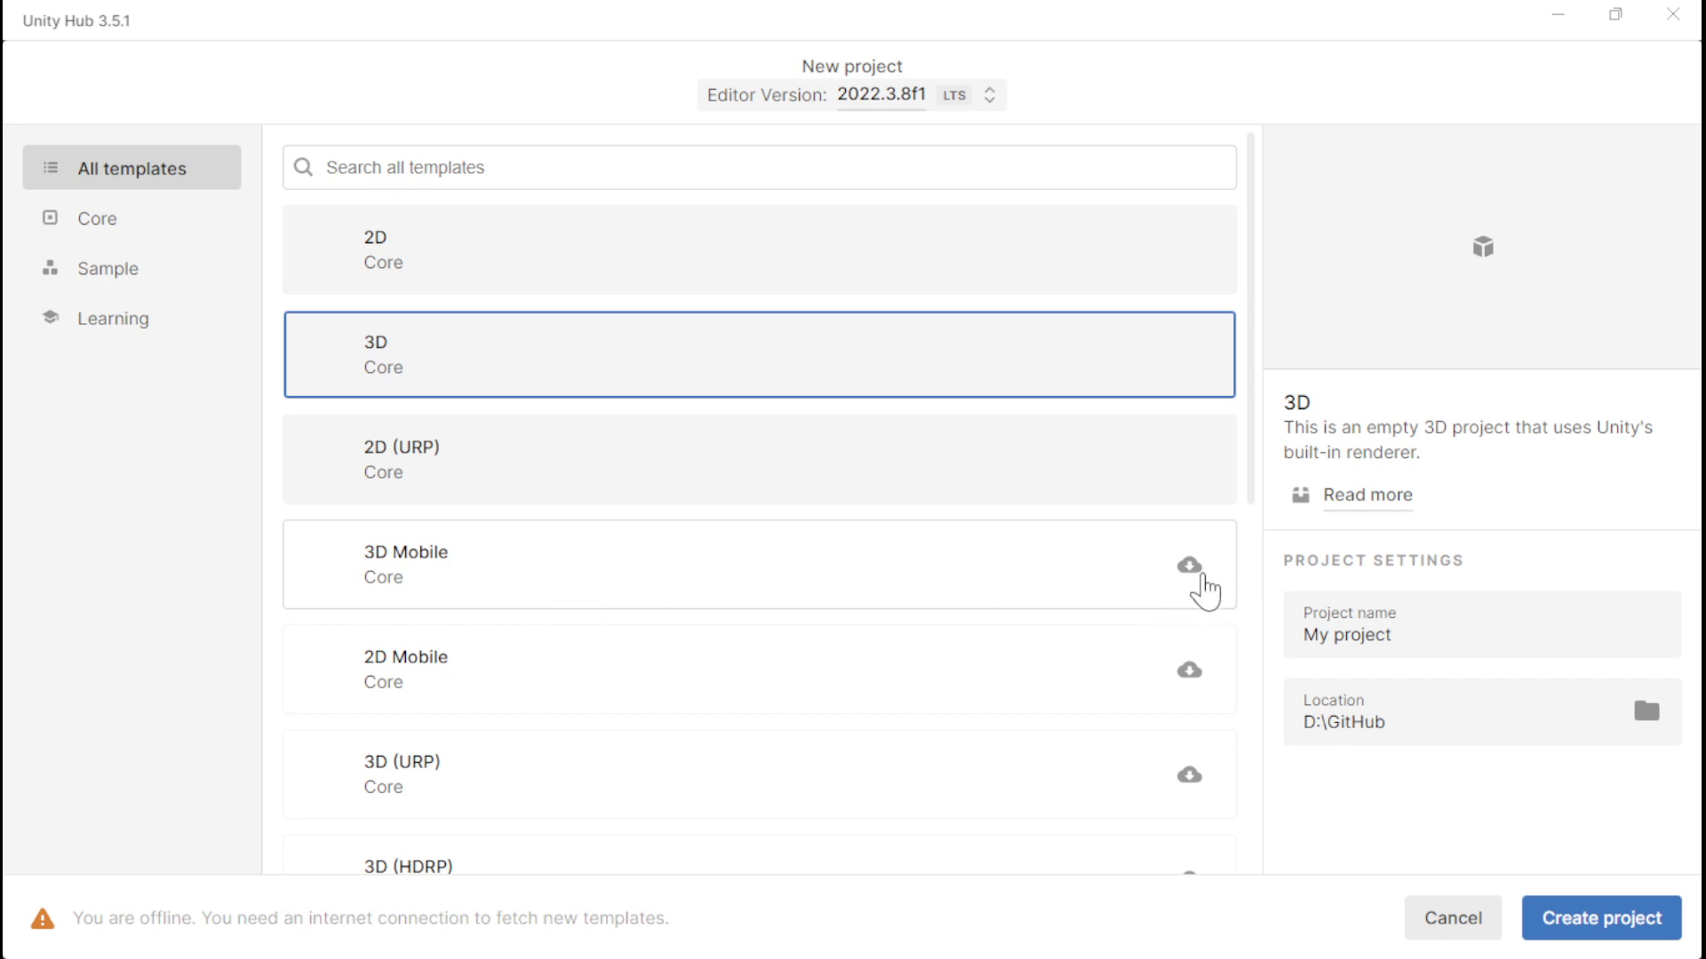
pyautogui.scroll(-4, 1181, 598)
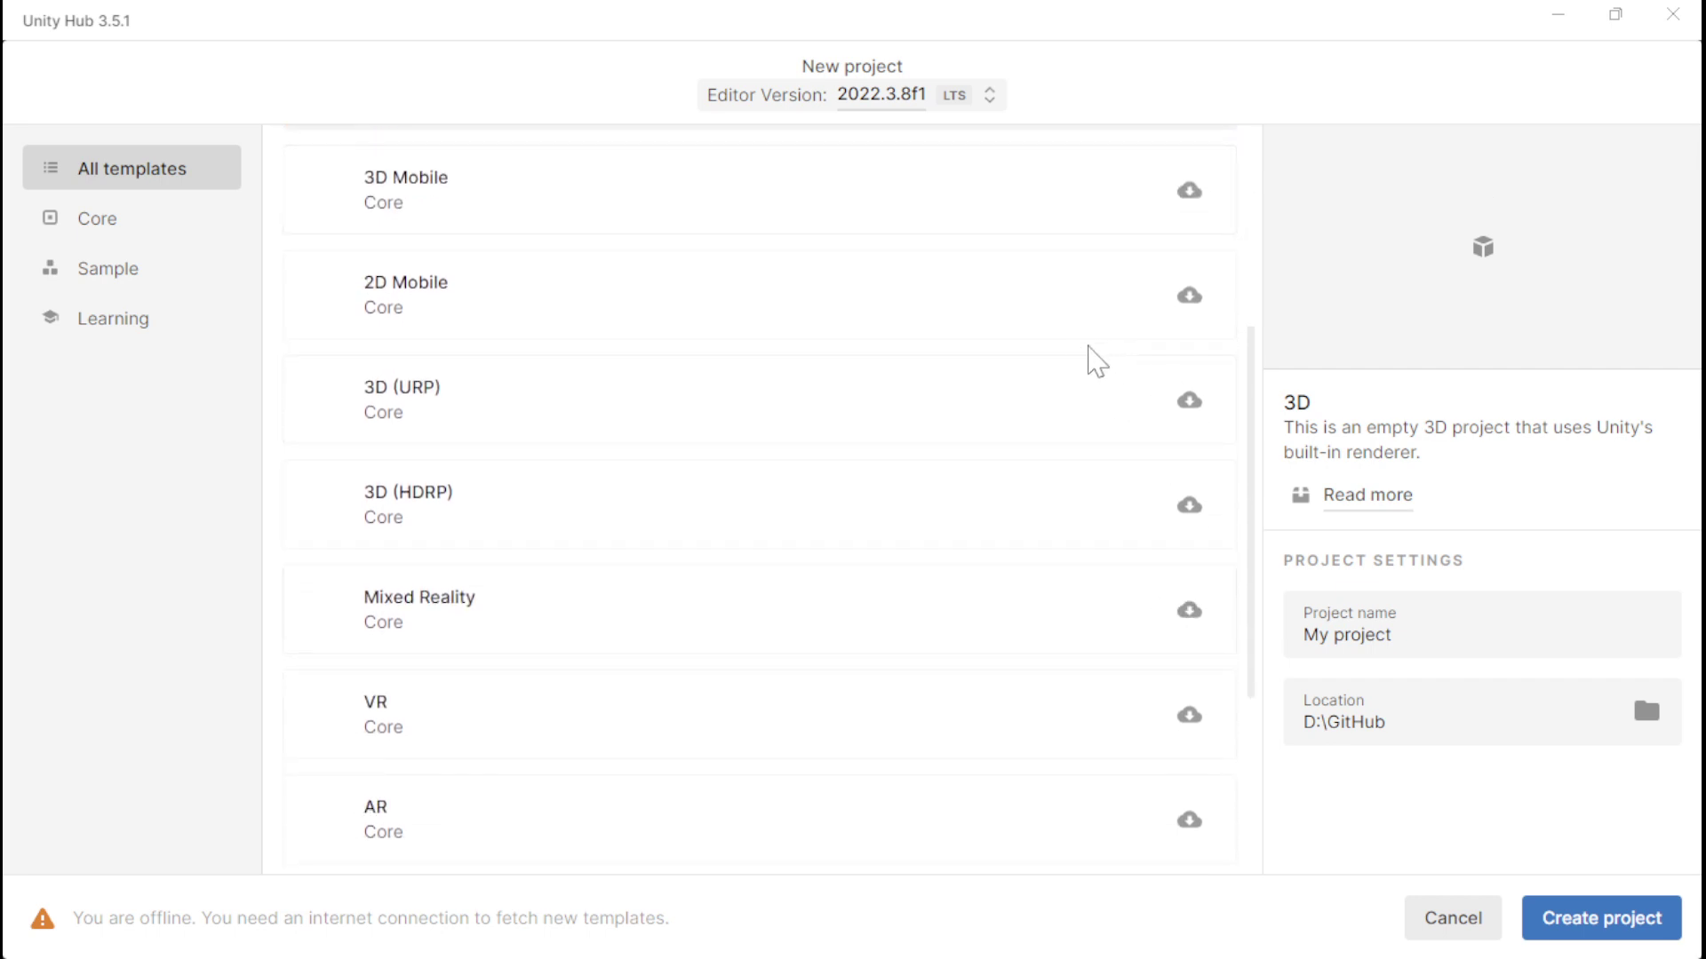
pyautogui.scroll(-1, 1029, 418)
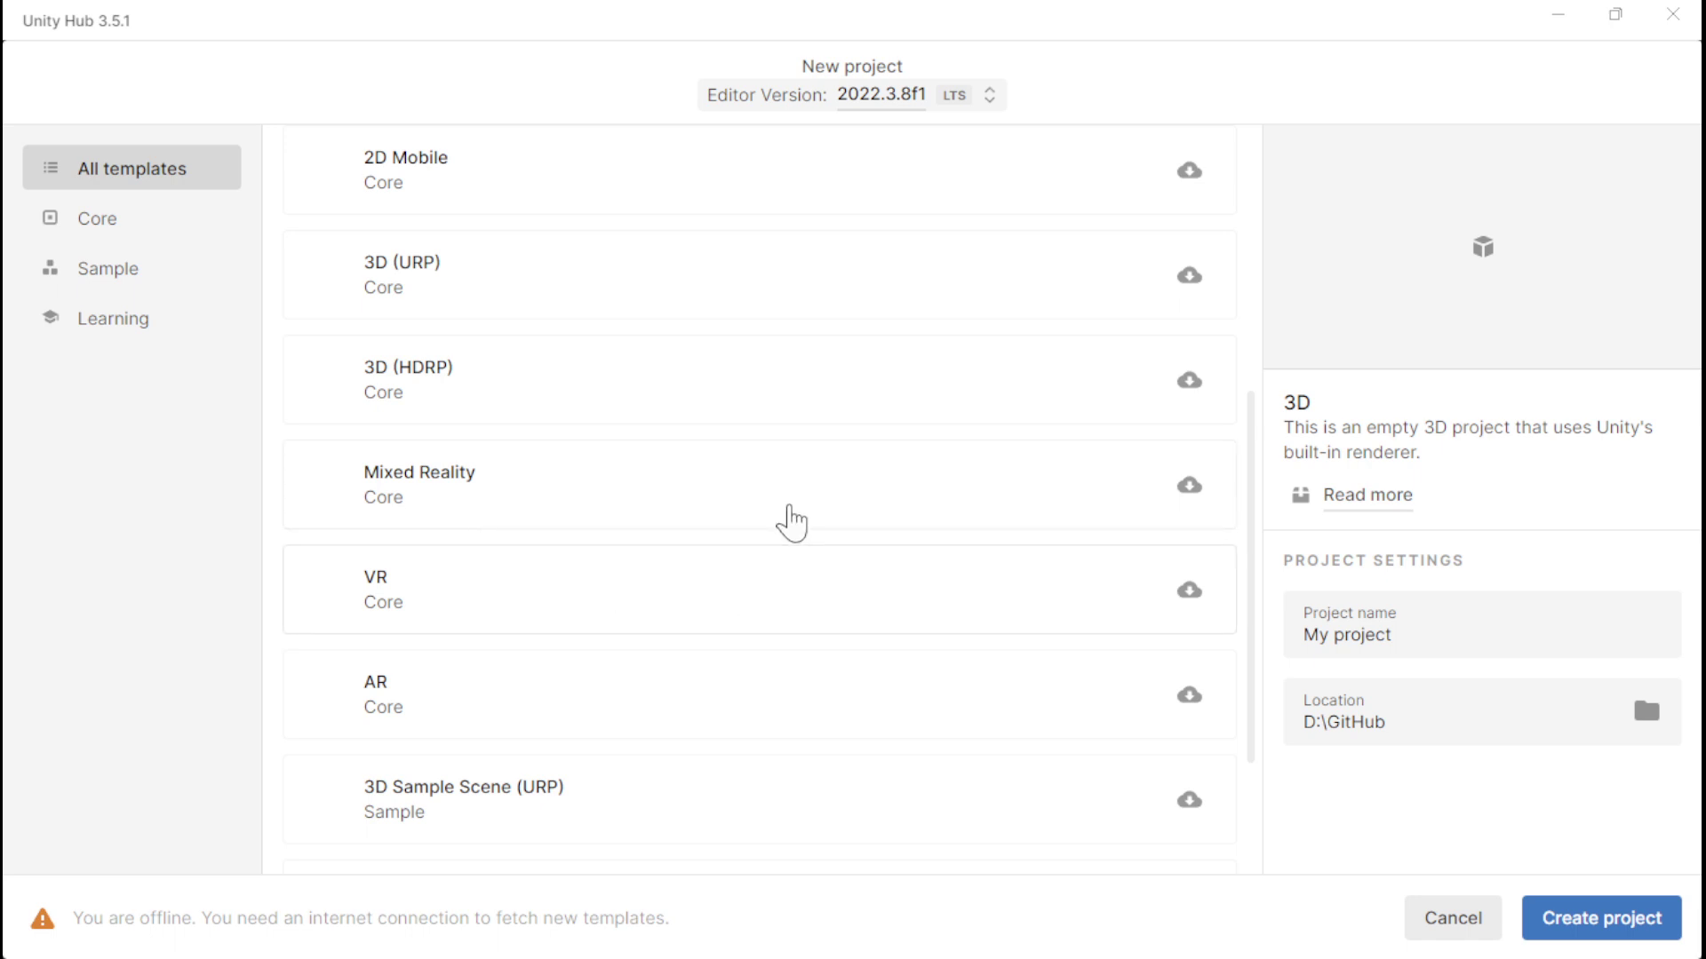
pyautogui.scroll(-2, 781, 476)
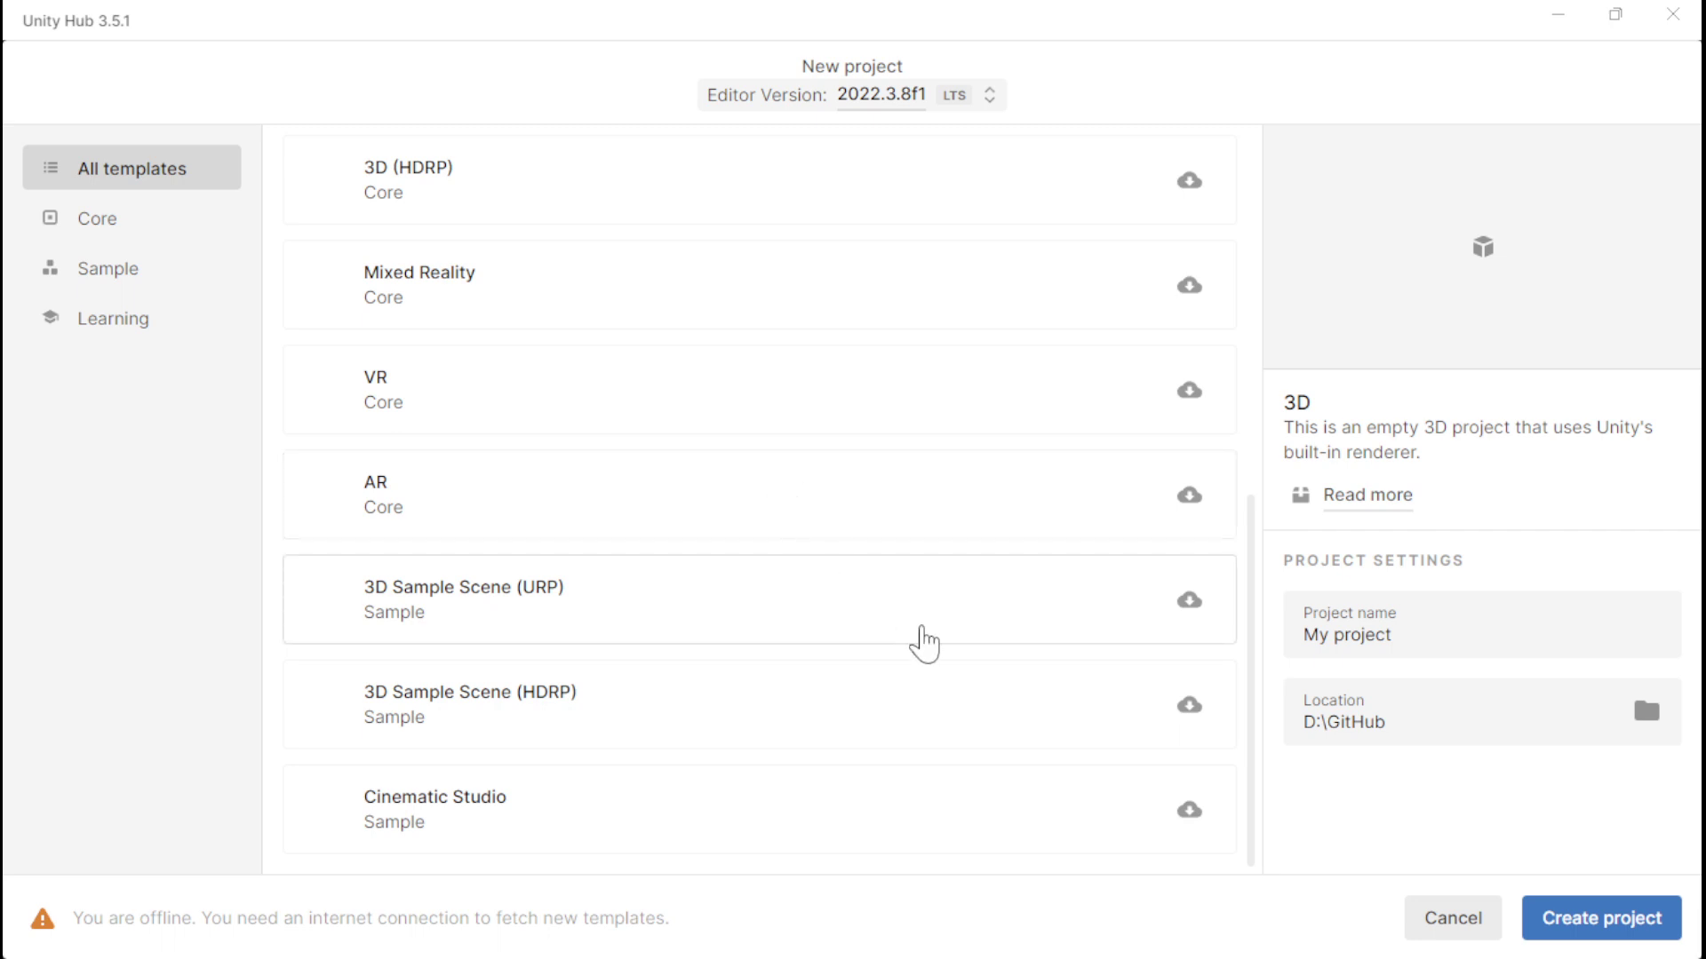
pyautogui.scroll(8, 920, 626)
pyautogui.click(508, 329)
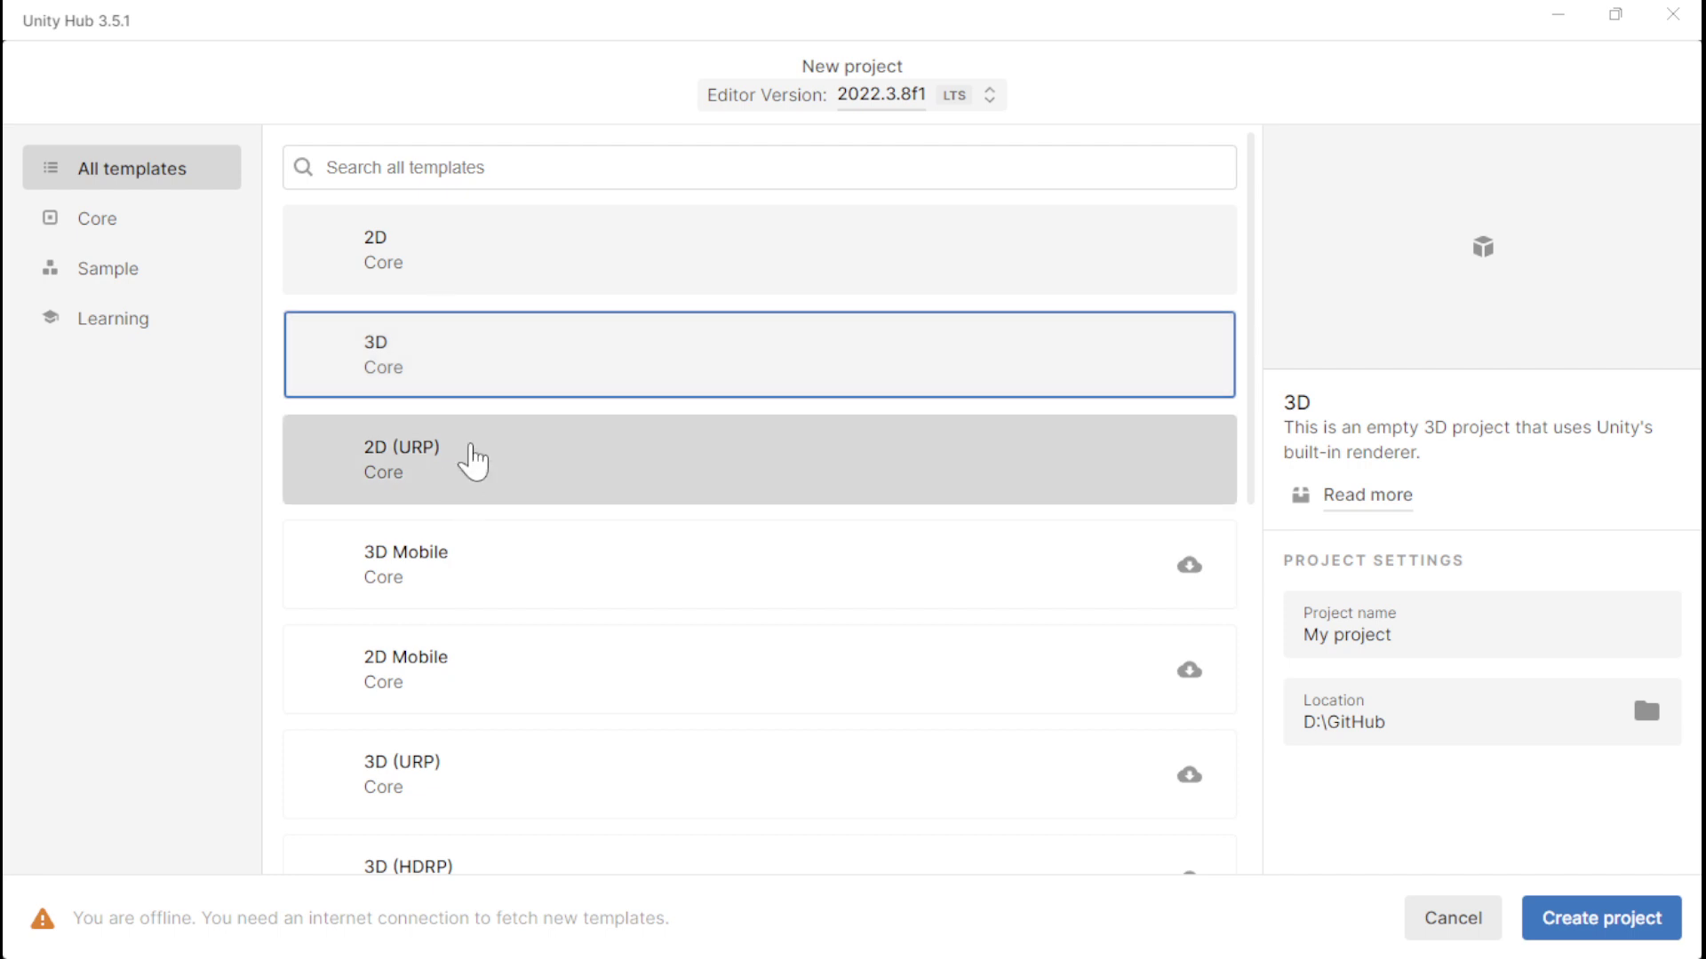
pyautogui.click(728, 281)
pyautogui.click(716, 351)
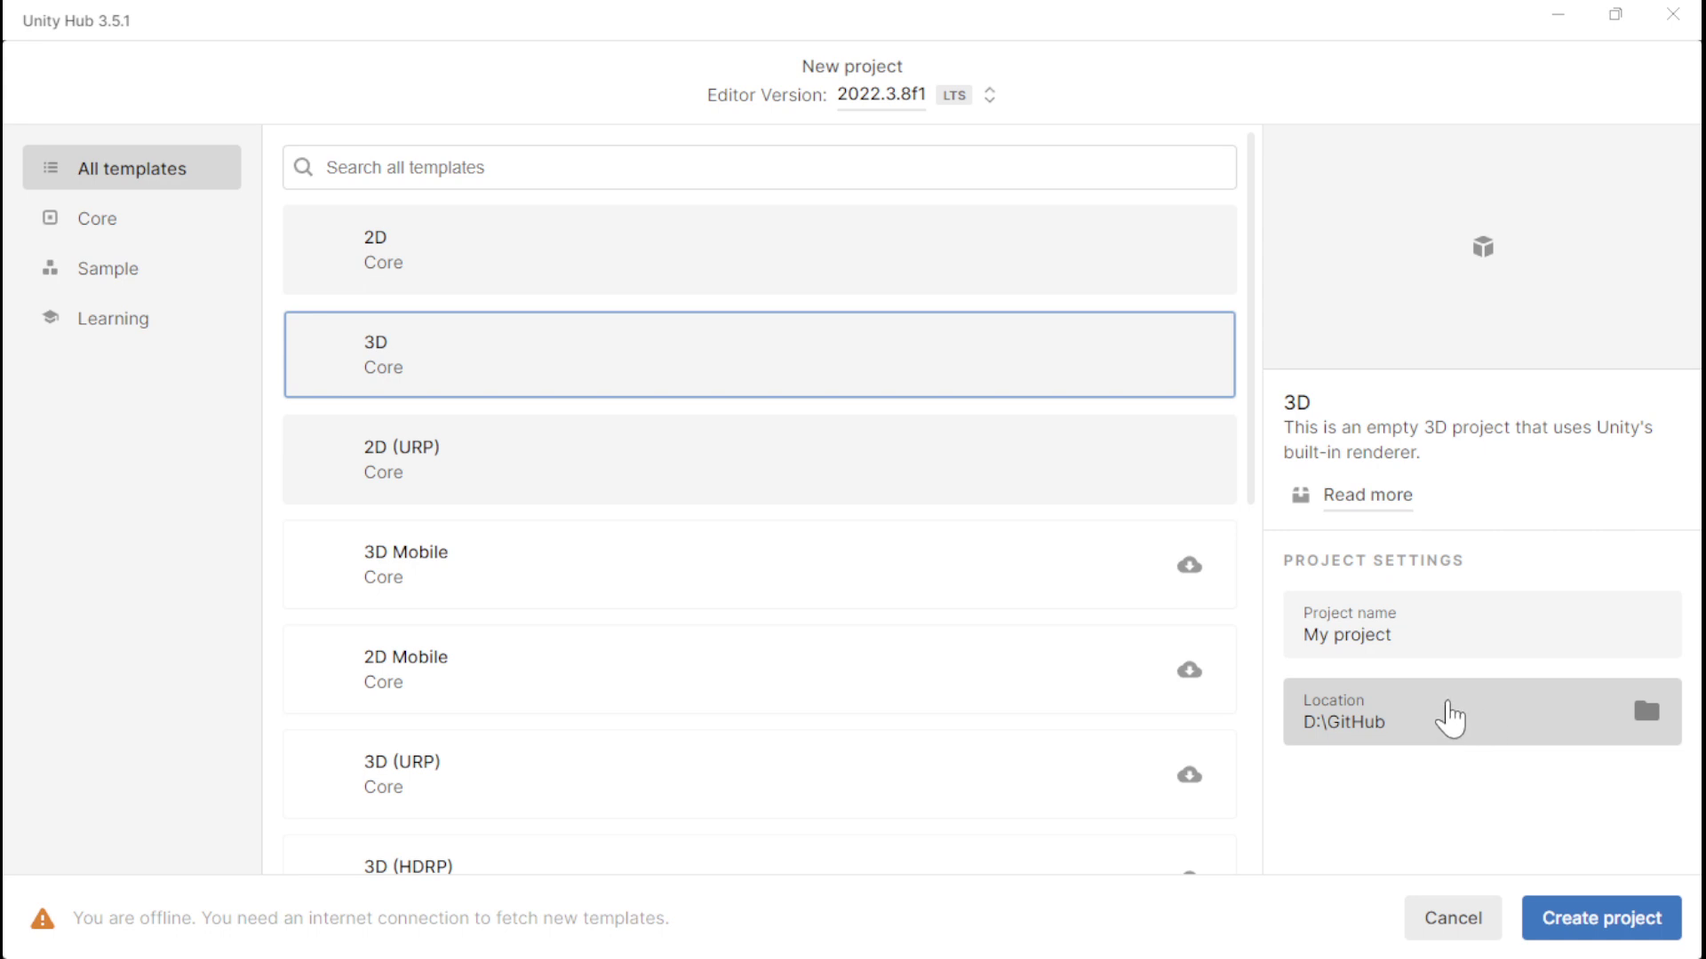
# Step: Name the project ChroniclesOfPrototype and create it in D:\GitHub from the 3D Core template
pyautogui.click(1448, 635)
pyautogui.hotkey('ctrl', 'a')
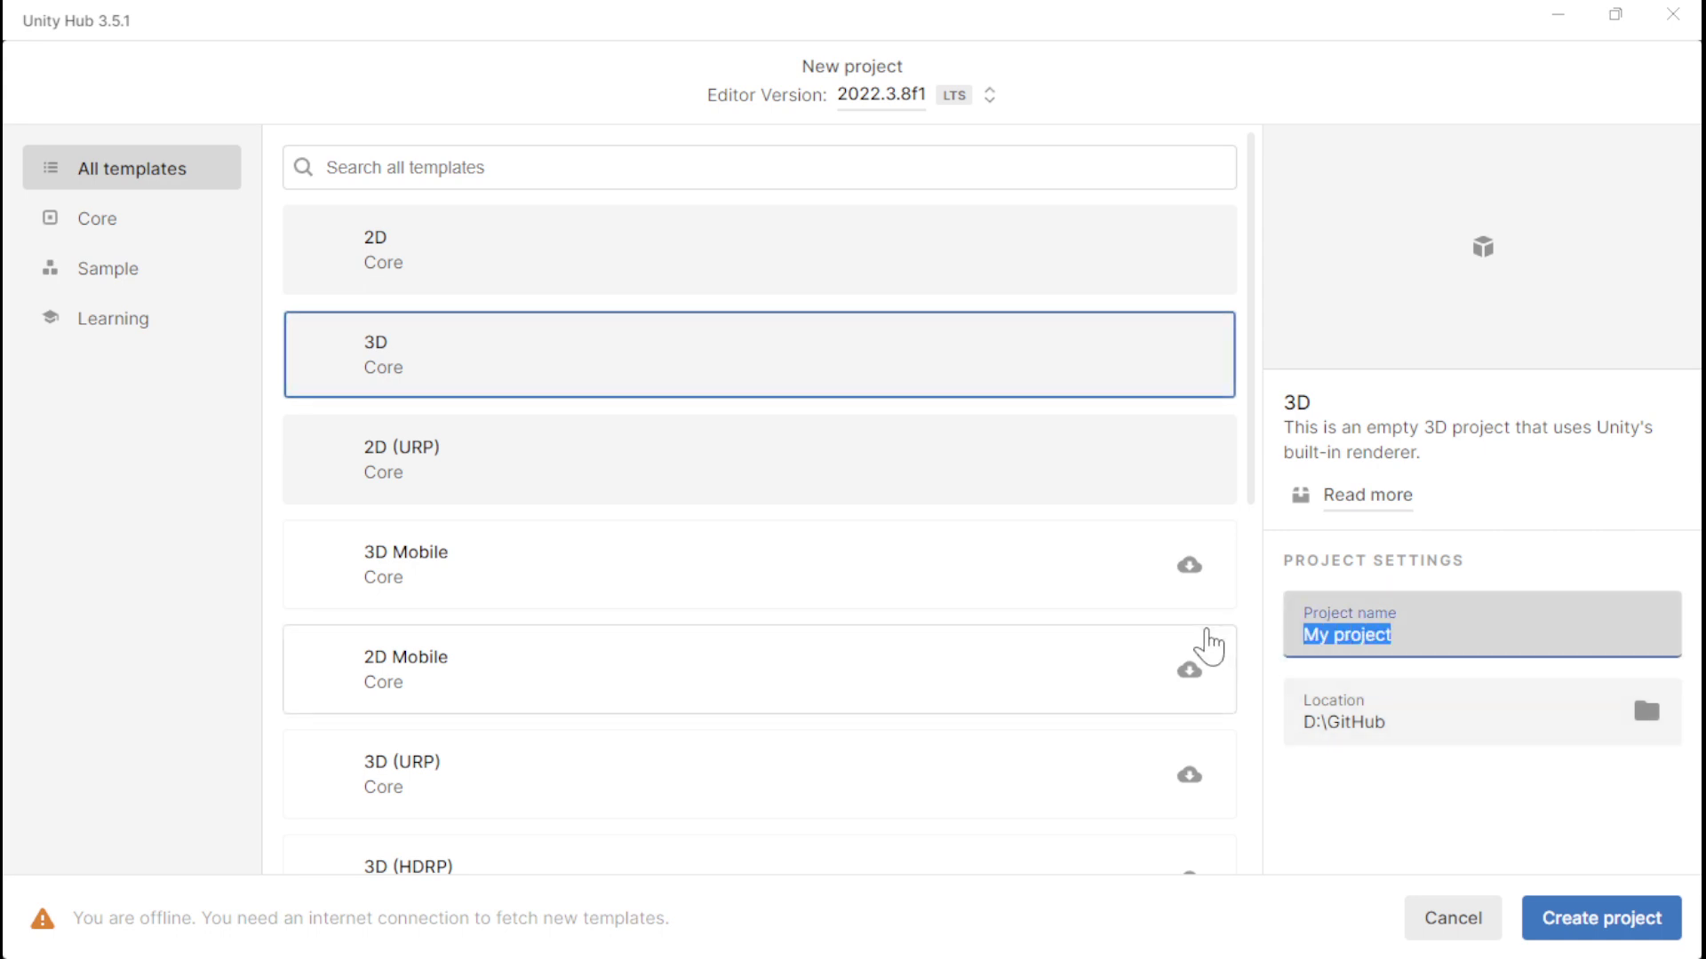
pyautogui.write('Pr')
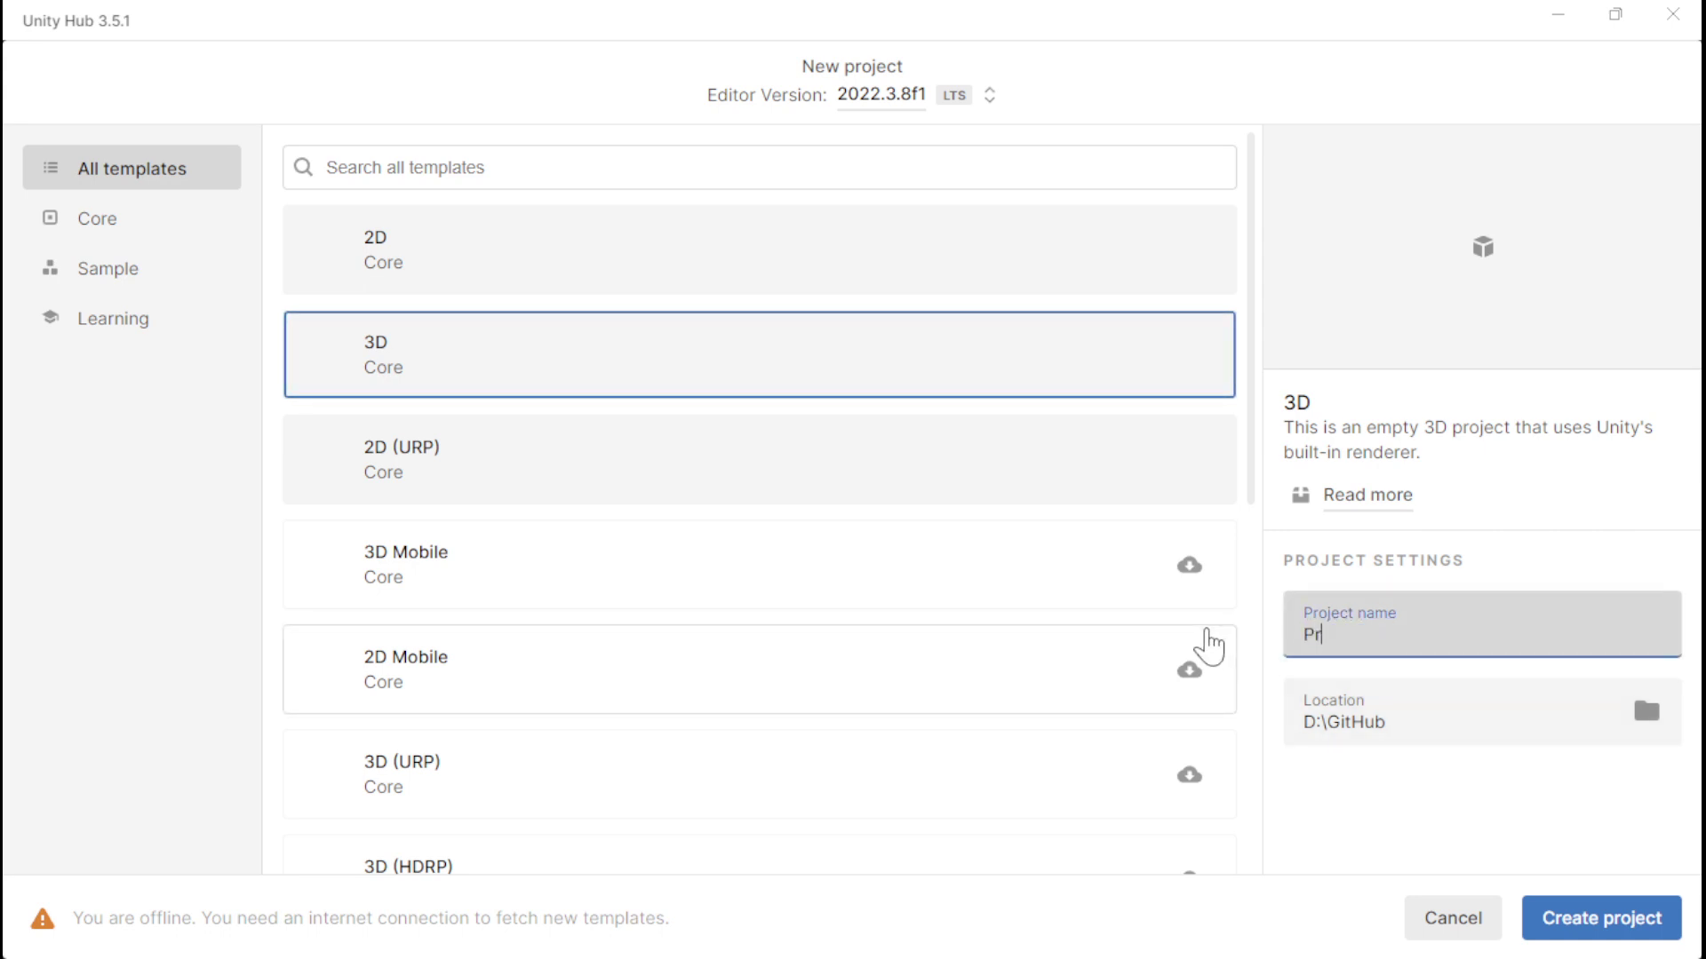
pyautogui.write('ototype')
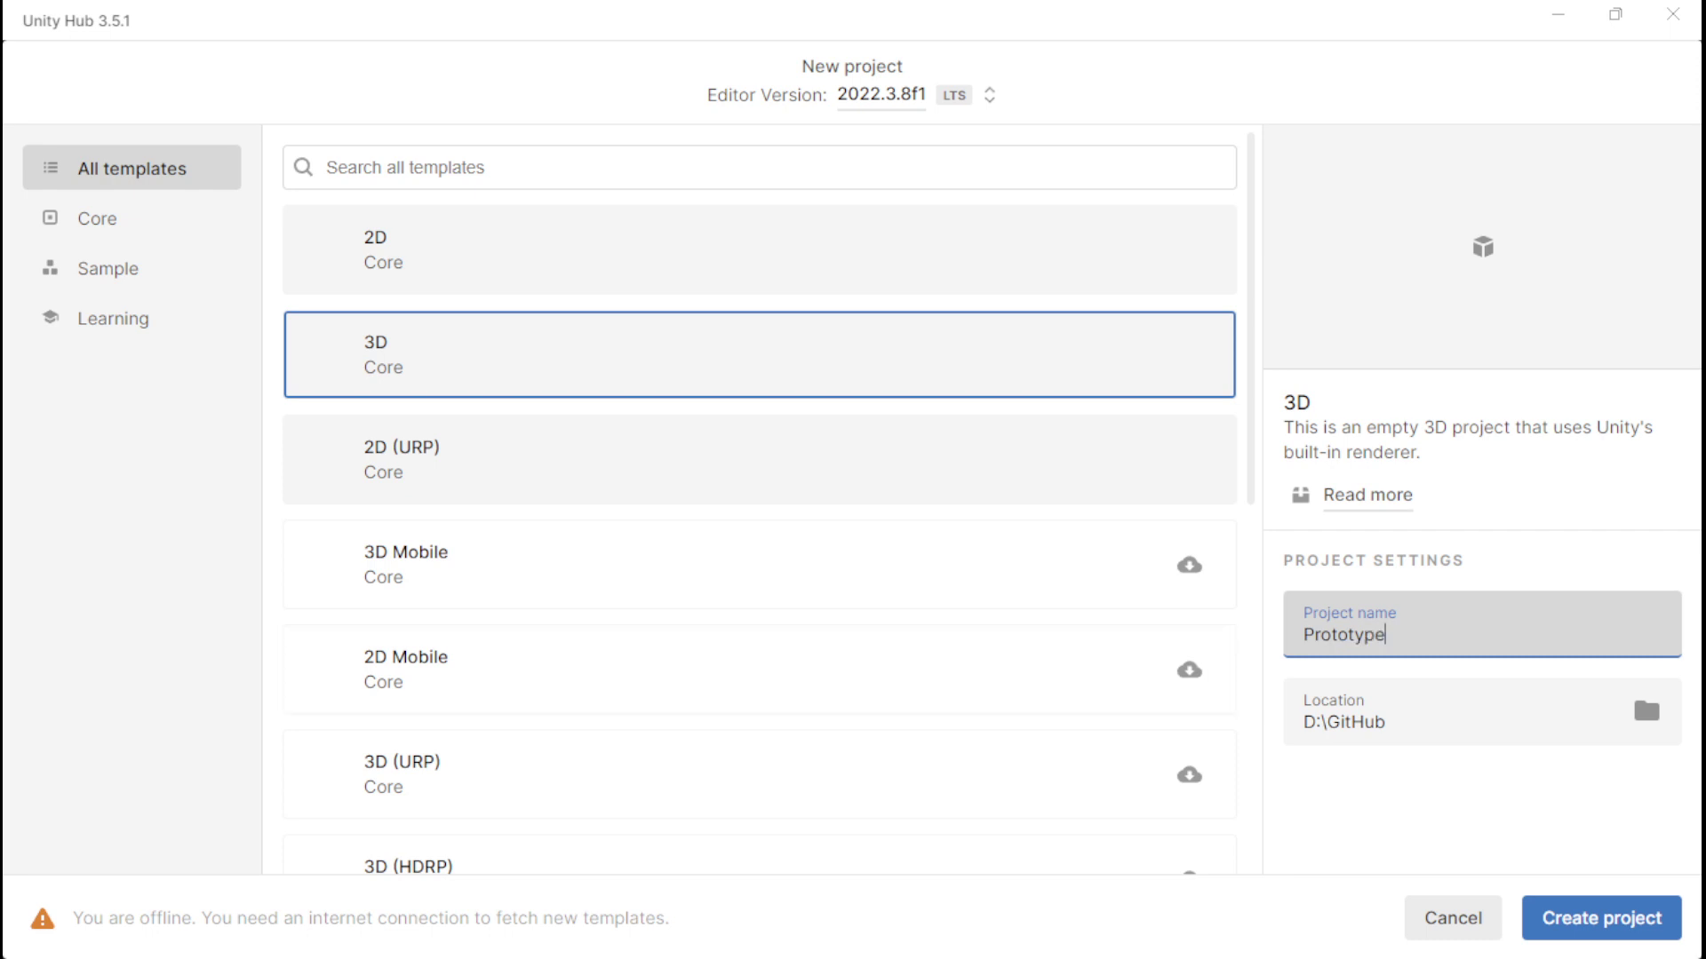
pyautogui.press('Home')
pyautogui.write('C')
pyautogui.write('hronicles')
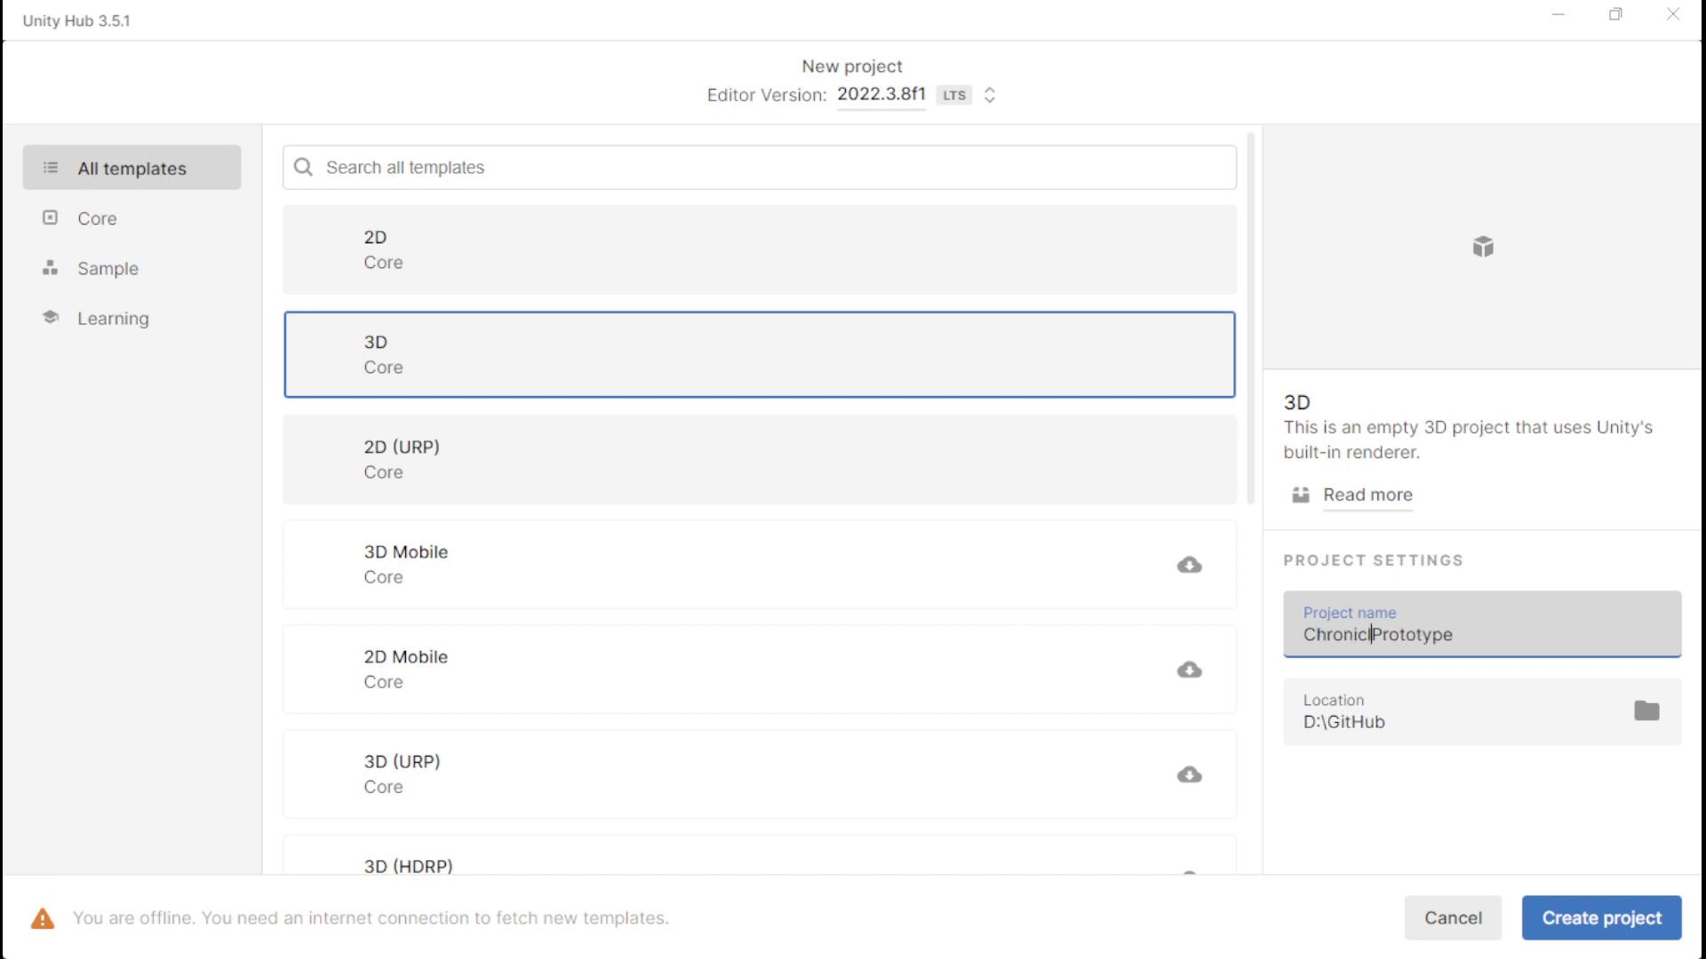
pyautogui.write('Of')
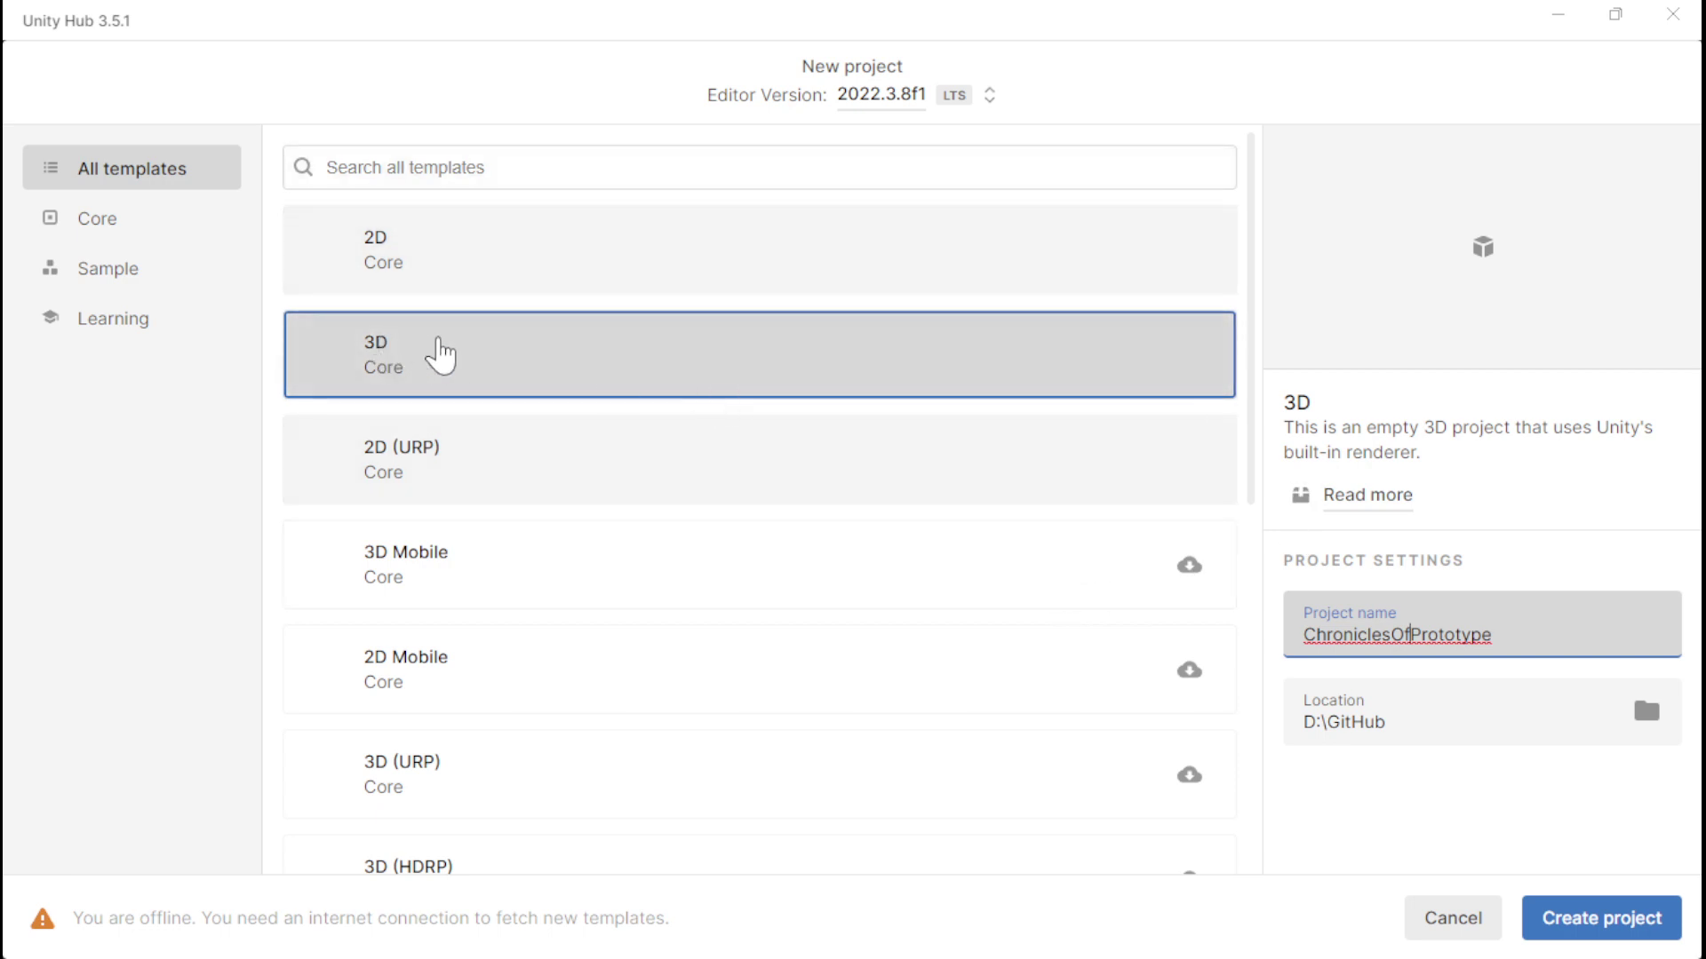
pyautogui.click(440, 355)
pyautogui.click(1570, 929)
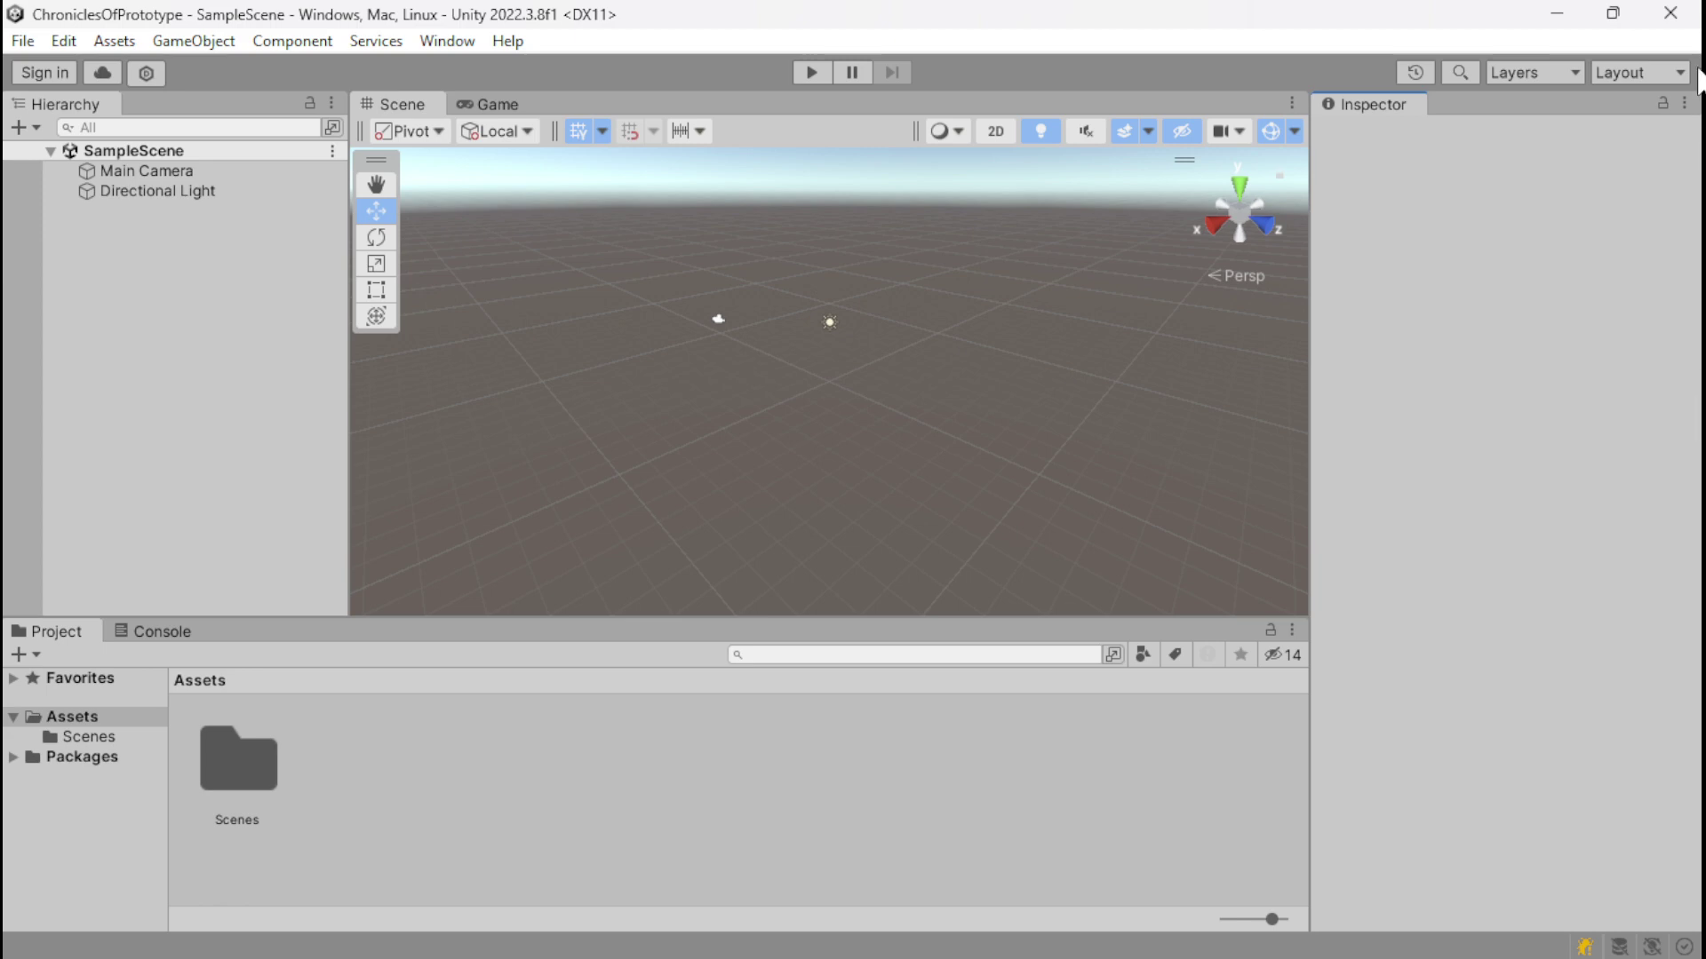
# Step: Make the Project panel slightly taller and show the Game view at 1x scale
pyautogui.moveTo(834, 618); pyautogui.dragTo(848, 572)
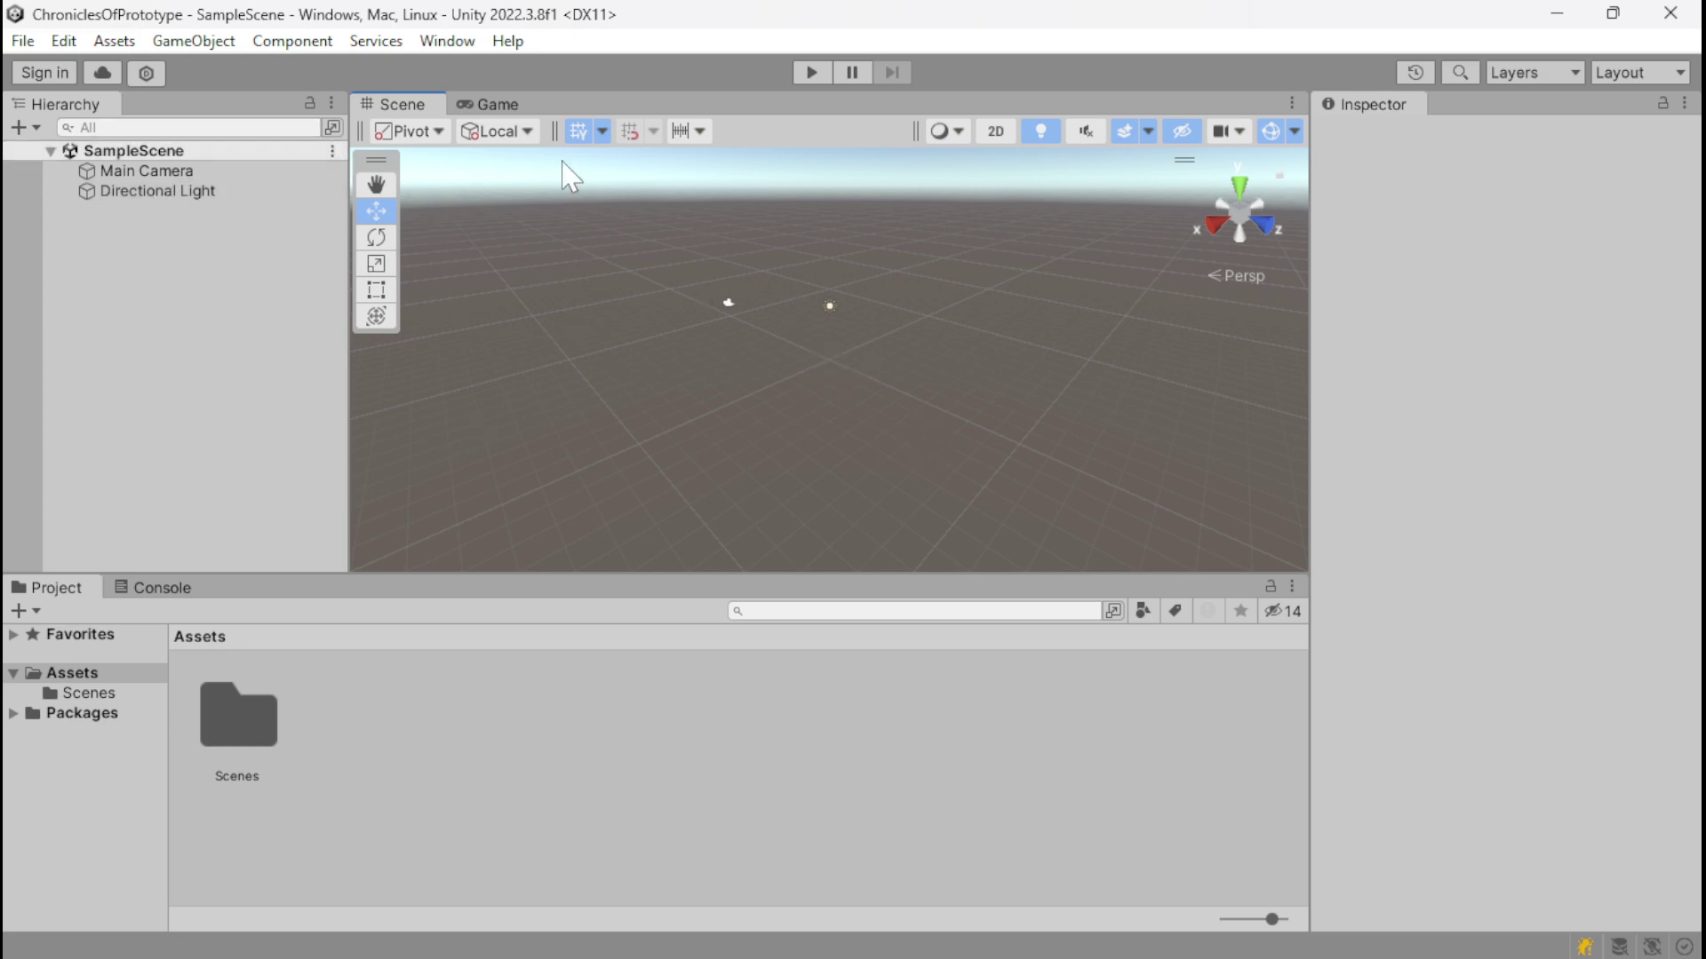
pyautogui.click(487, 104)
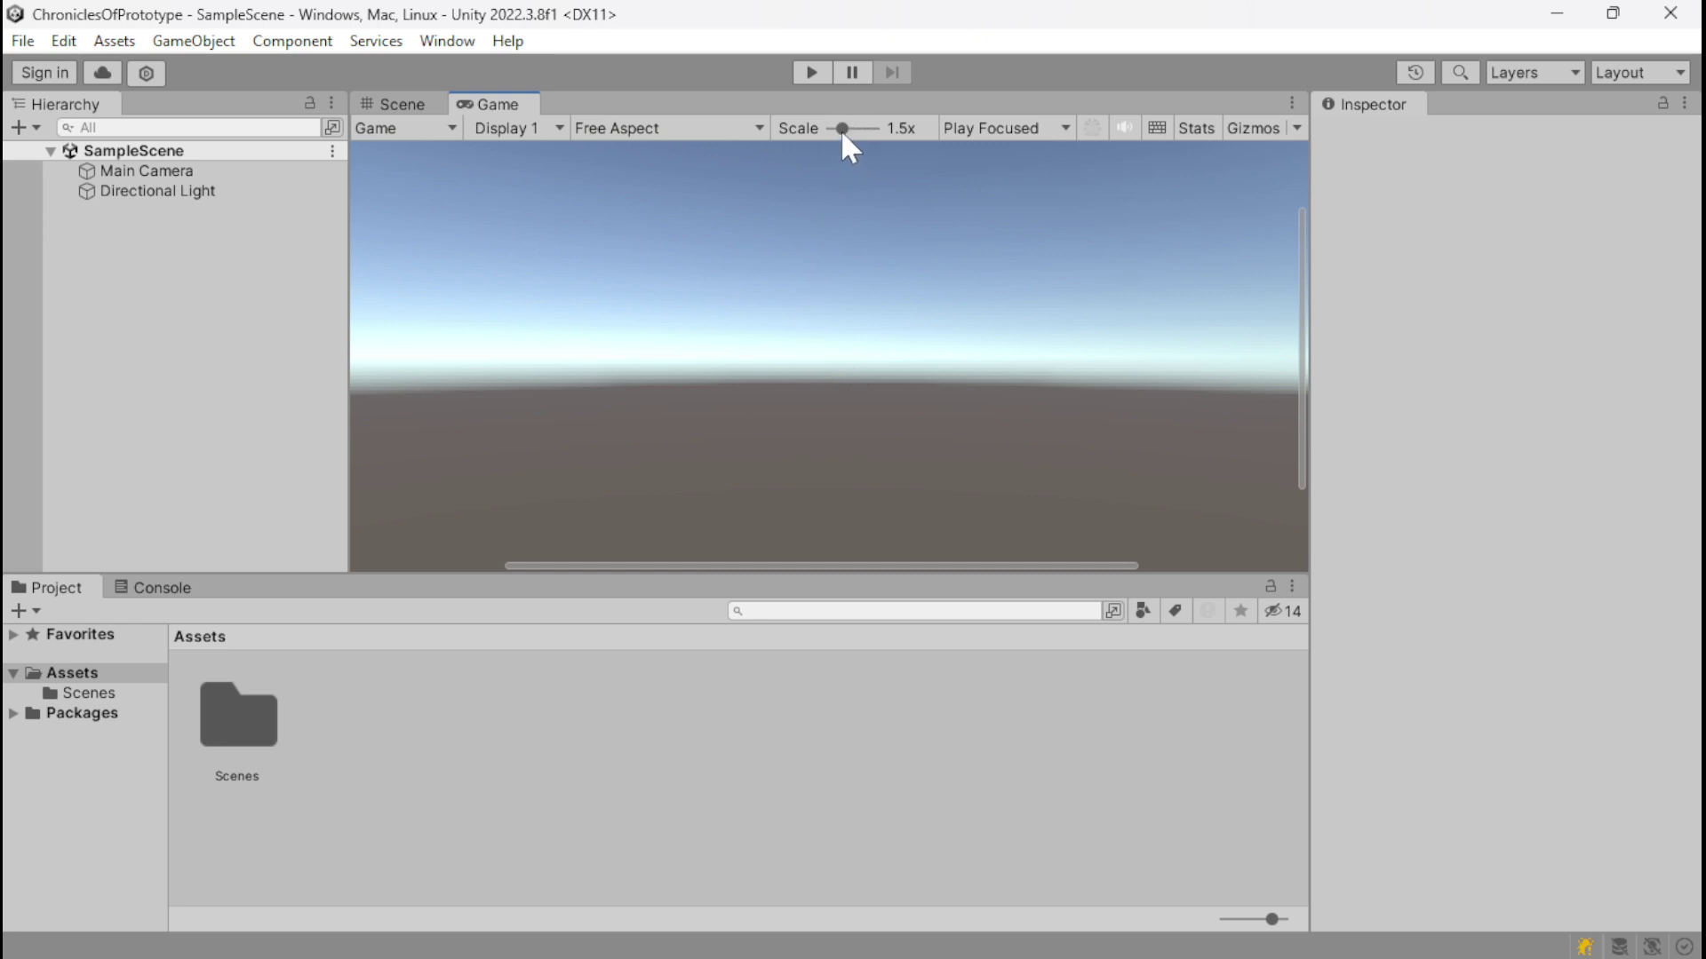
pyautogui.moveTo(840, 130); pyautogui.dragTo(807, 128)
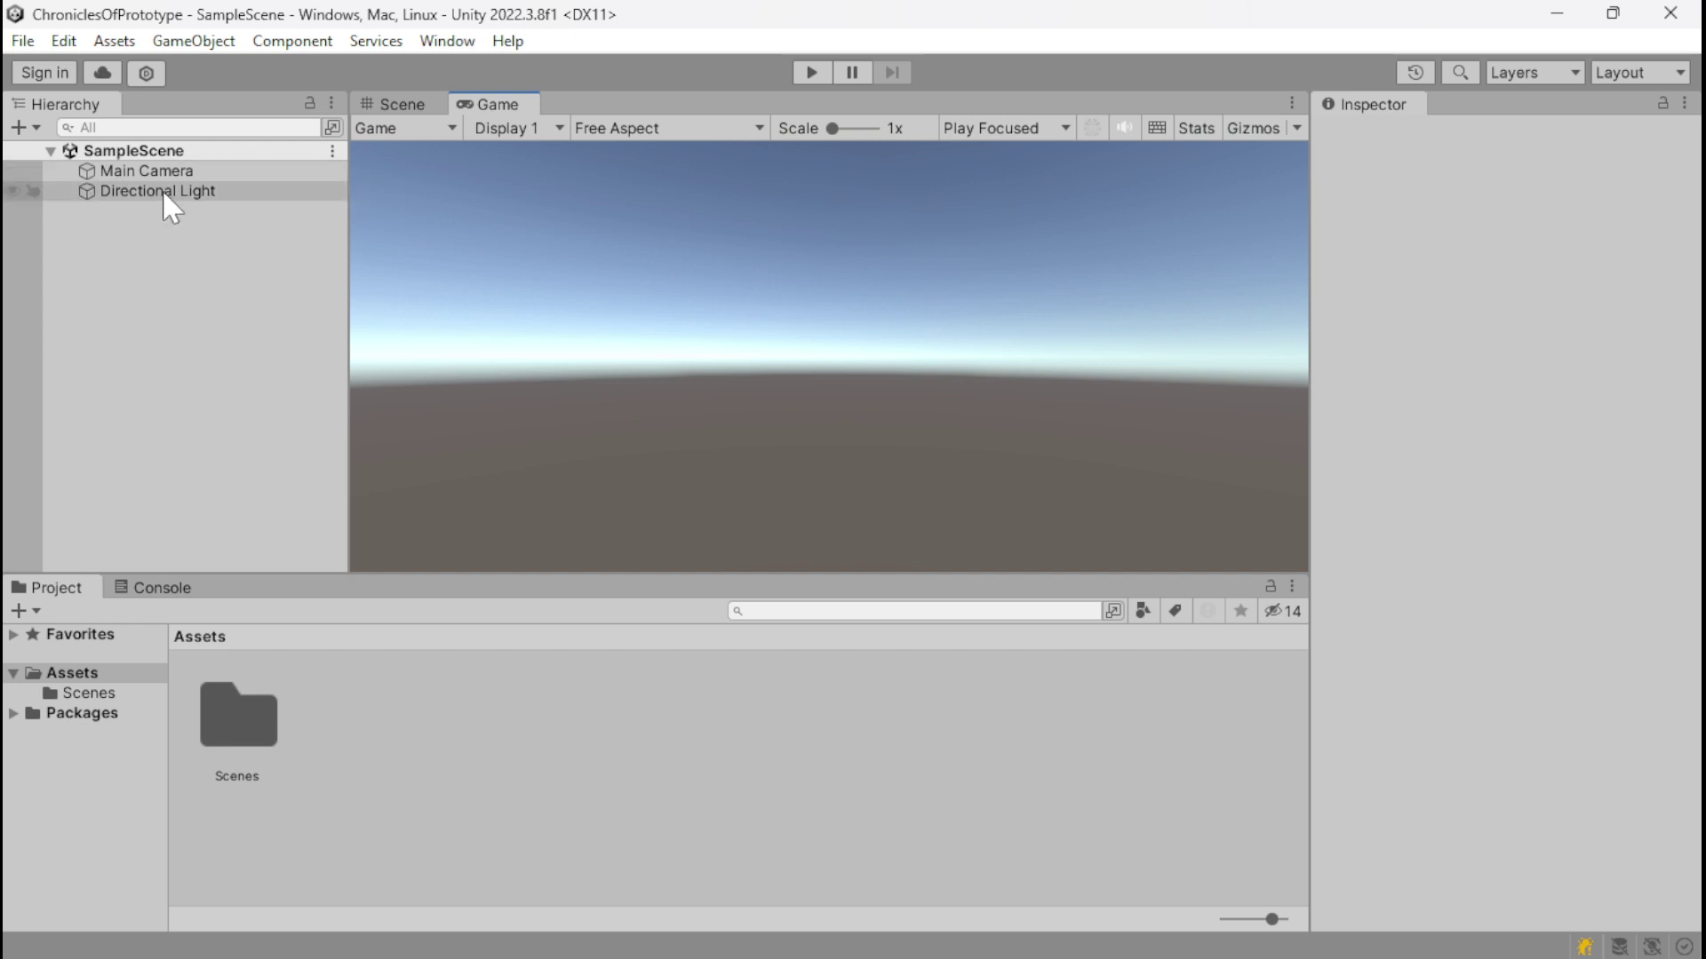
# Step: Select the Main Camera and widen the Inspector that shows its components
pyautogui.click(130, 171)
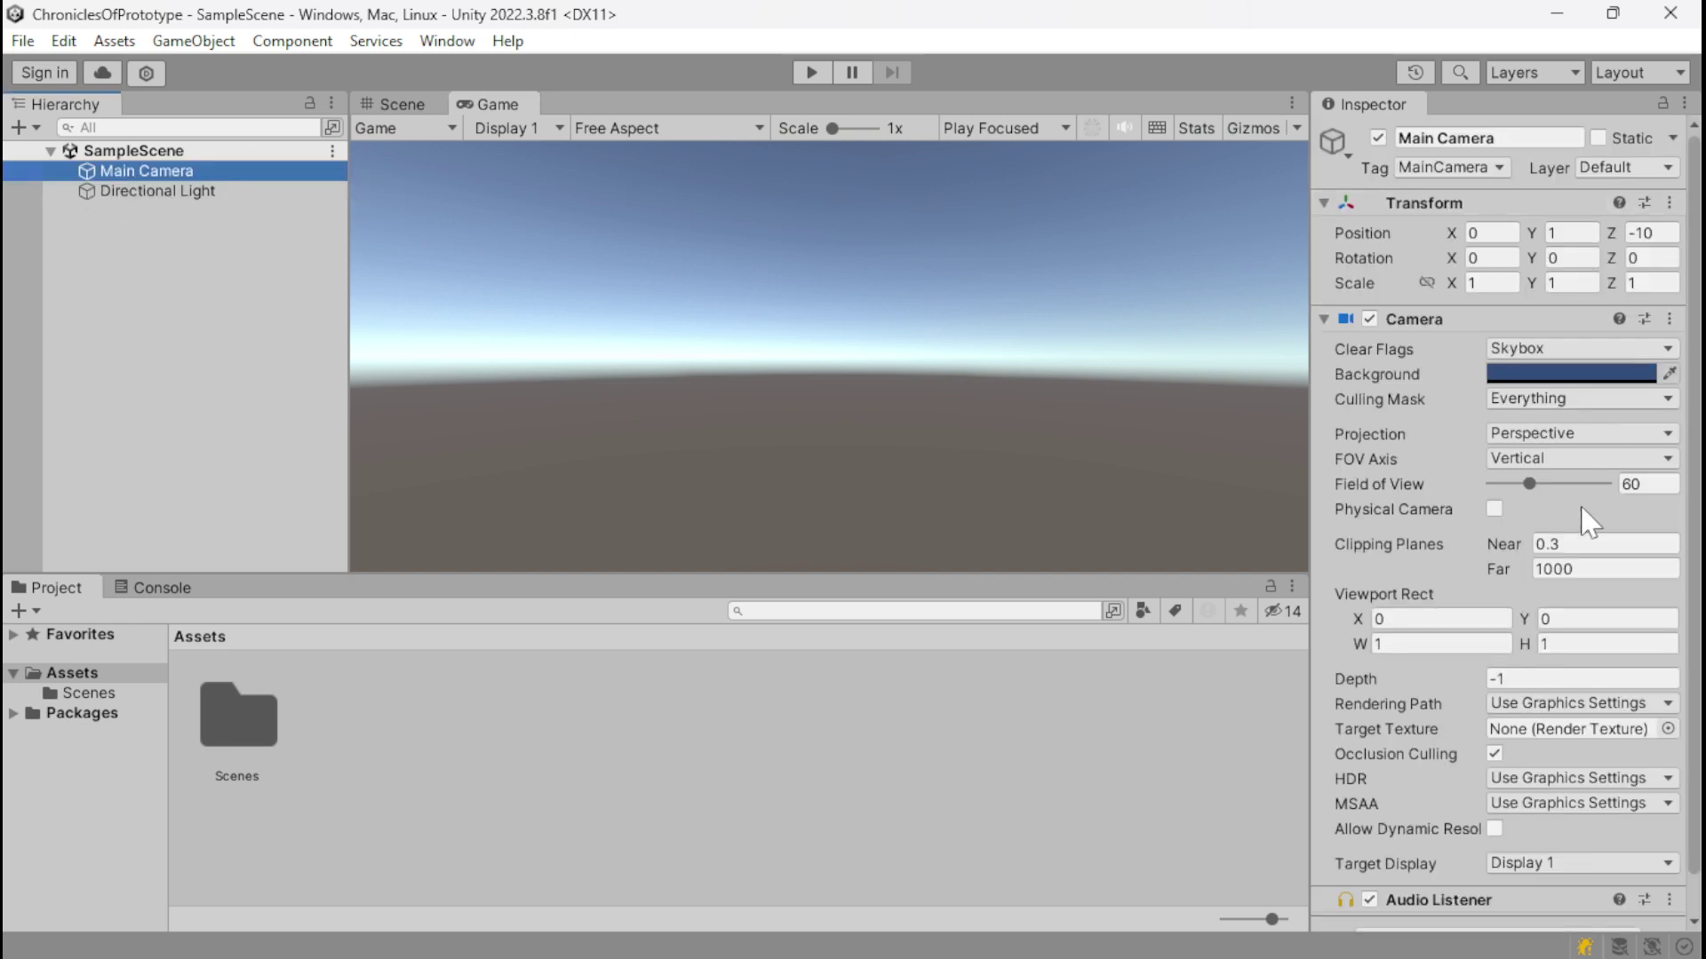
pyautogui.moveTo(1310, 400); pyautogui.dragTo(1283, 400)
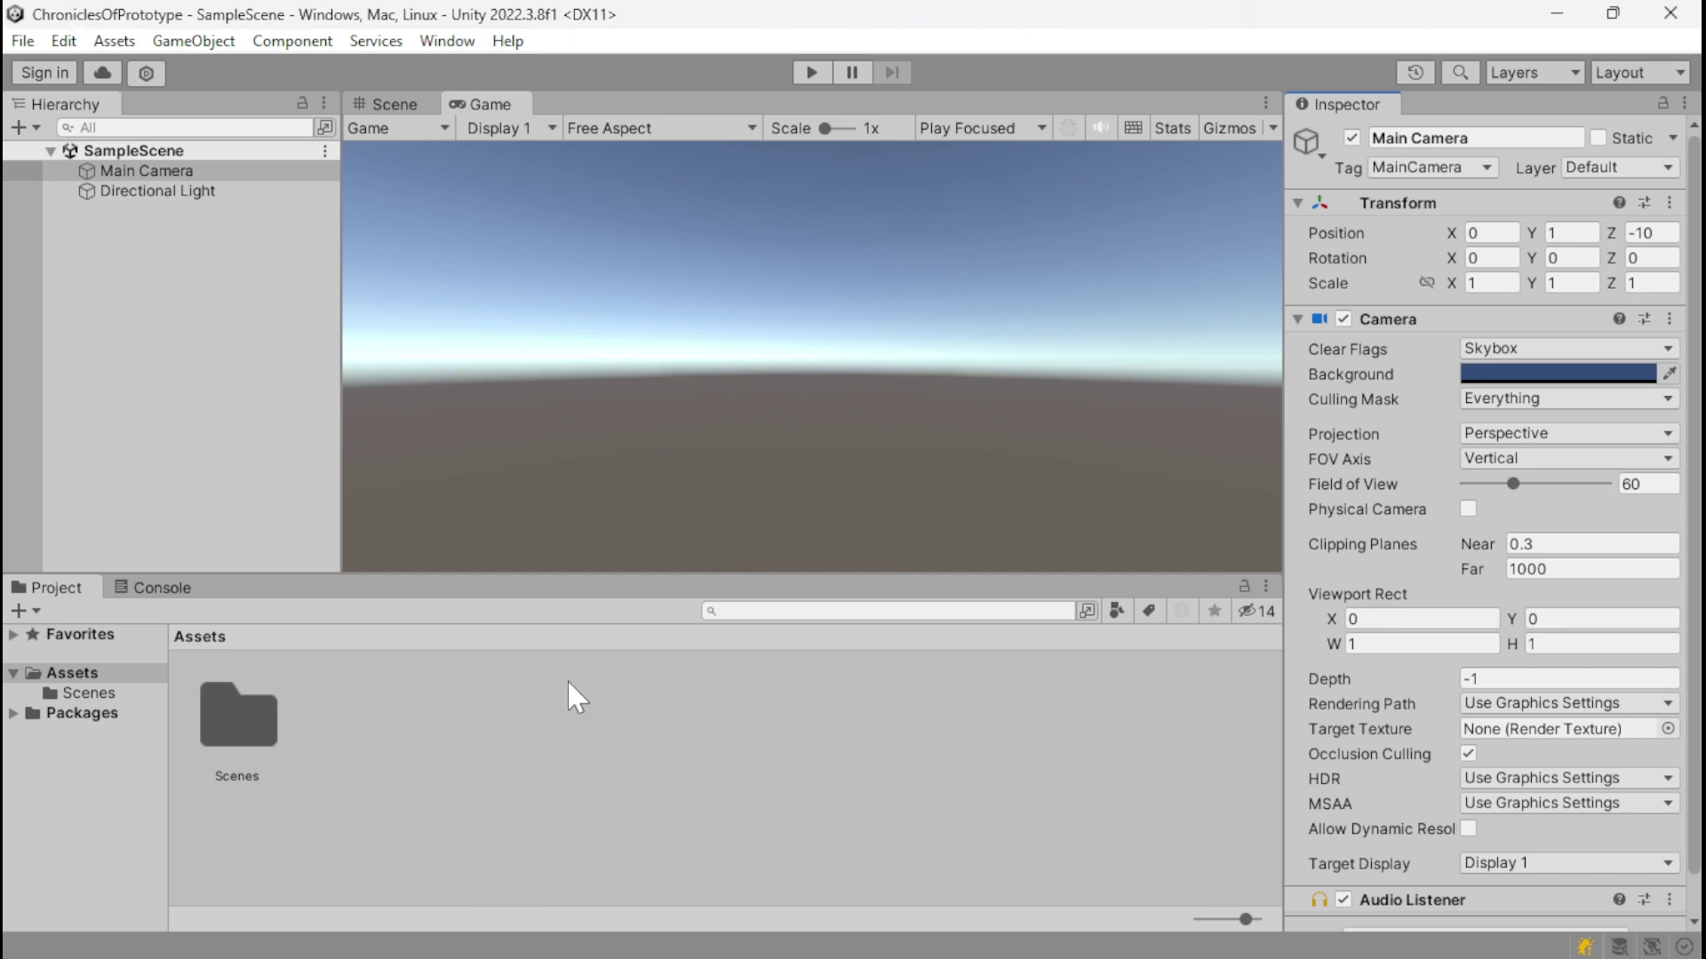
# Step: Look at the Console output and show the Main Camera in the Scene view
pyautogui.click(169, 587)
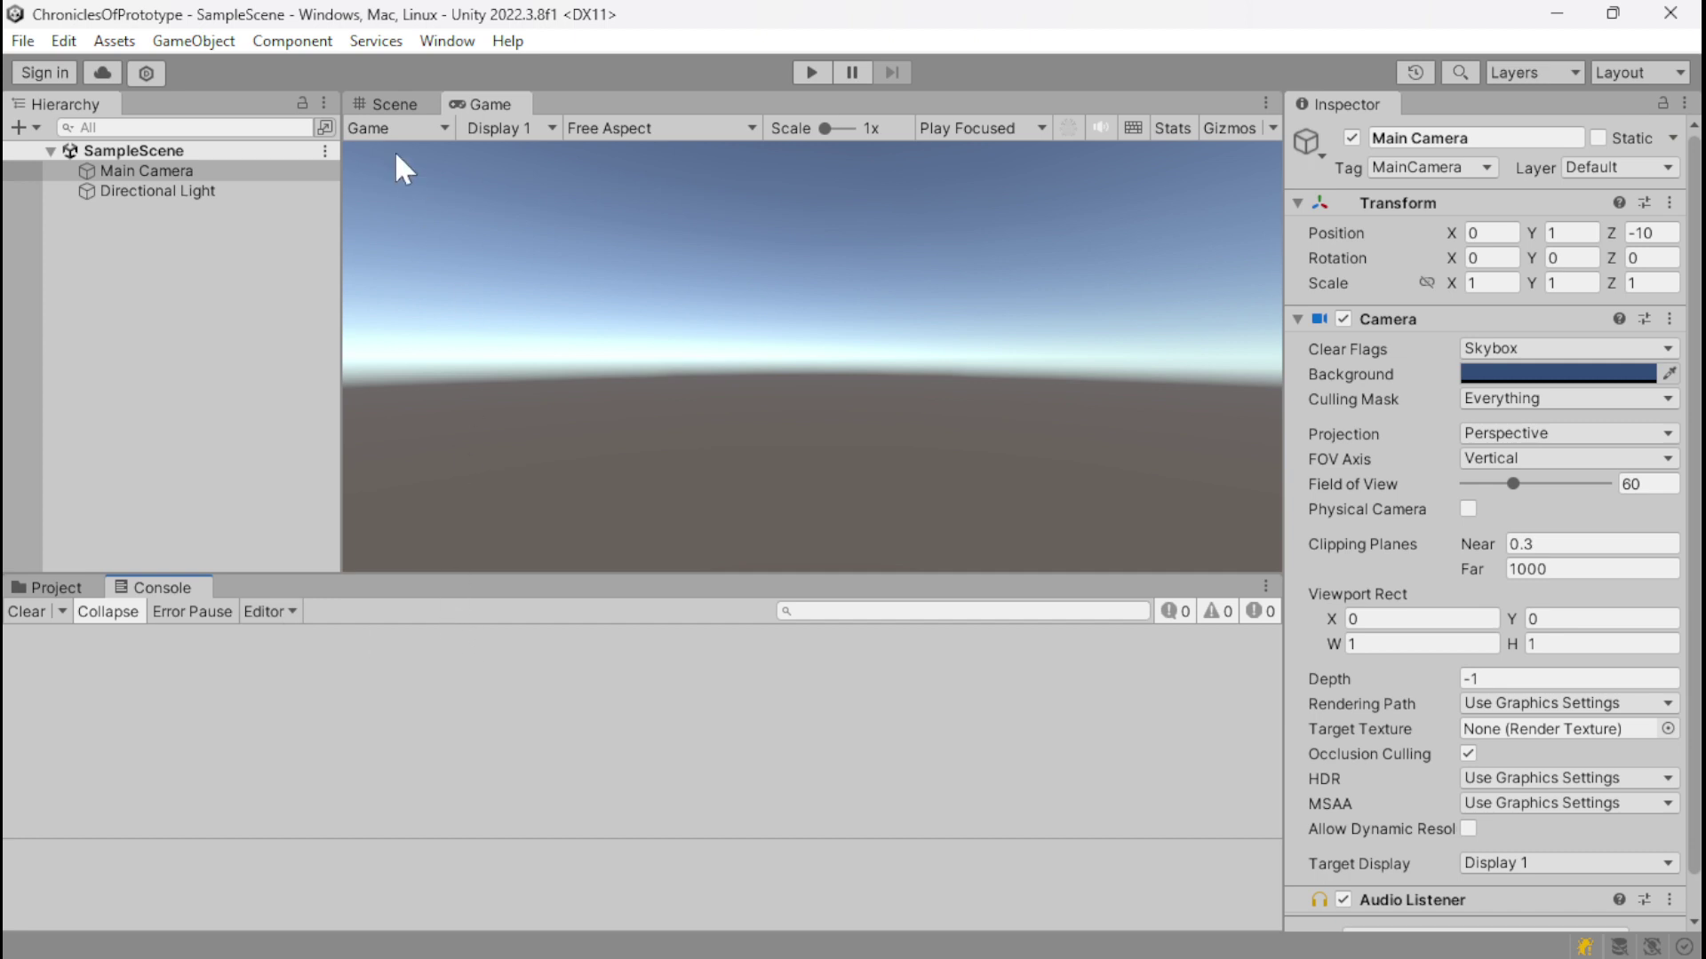
pyautogui.click(391, 104)
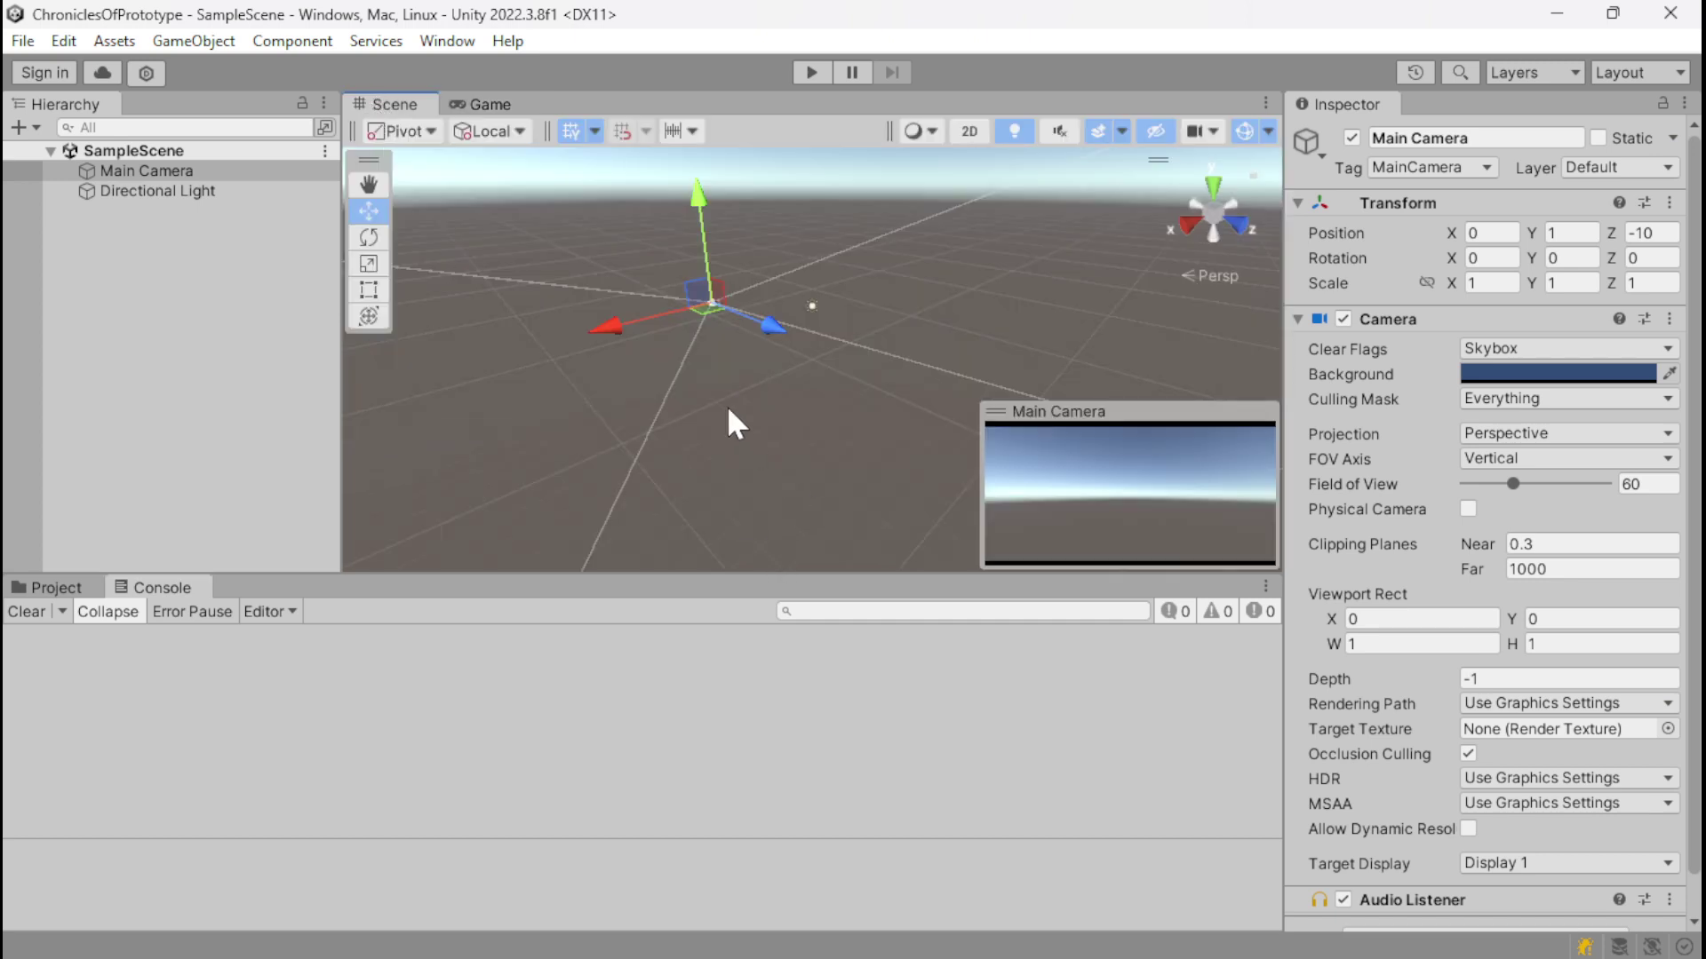
pyautogui.moveTo(728, 410); pyautogui.dragTo(707, 385, button='middle')
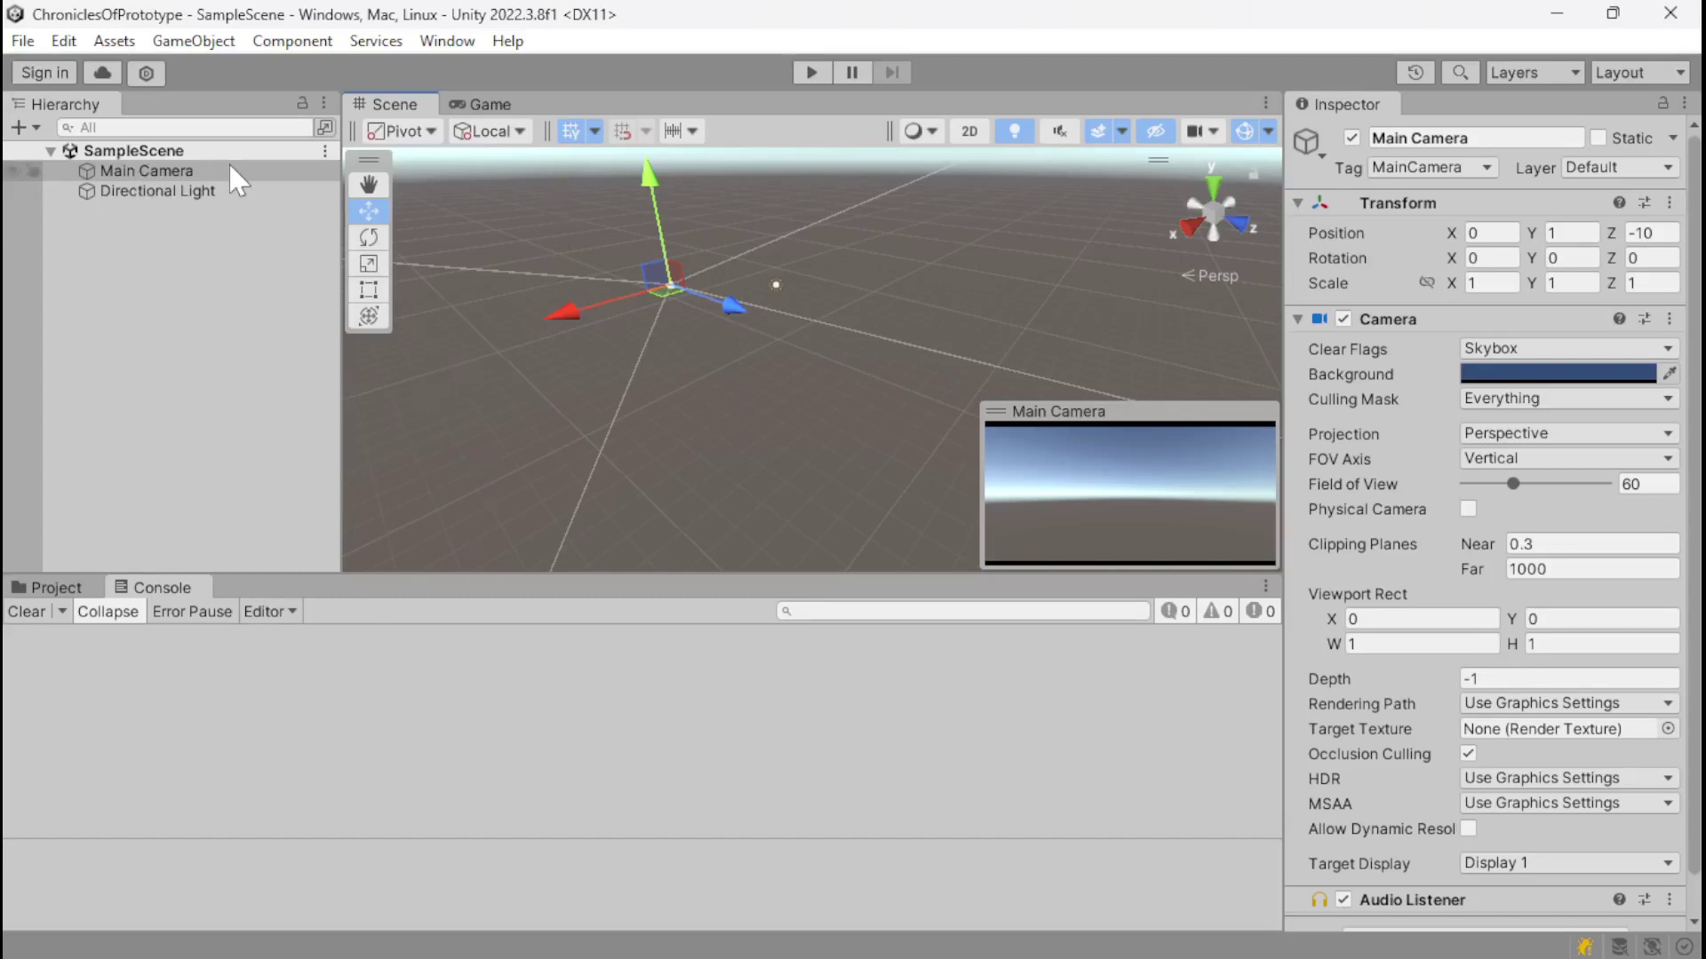
# Step: Display the project assets as a compact list and dock the Project panel beneath the Hierarchy with more height
pyautogui.click(55, 588)
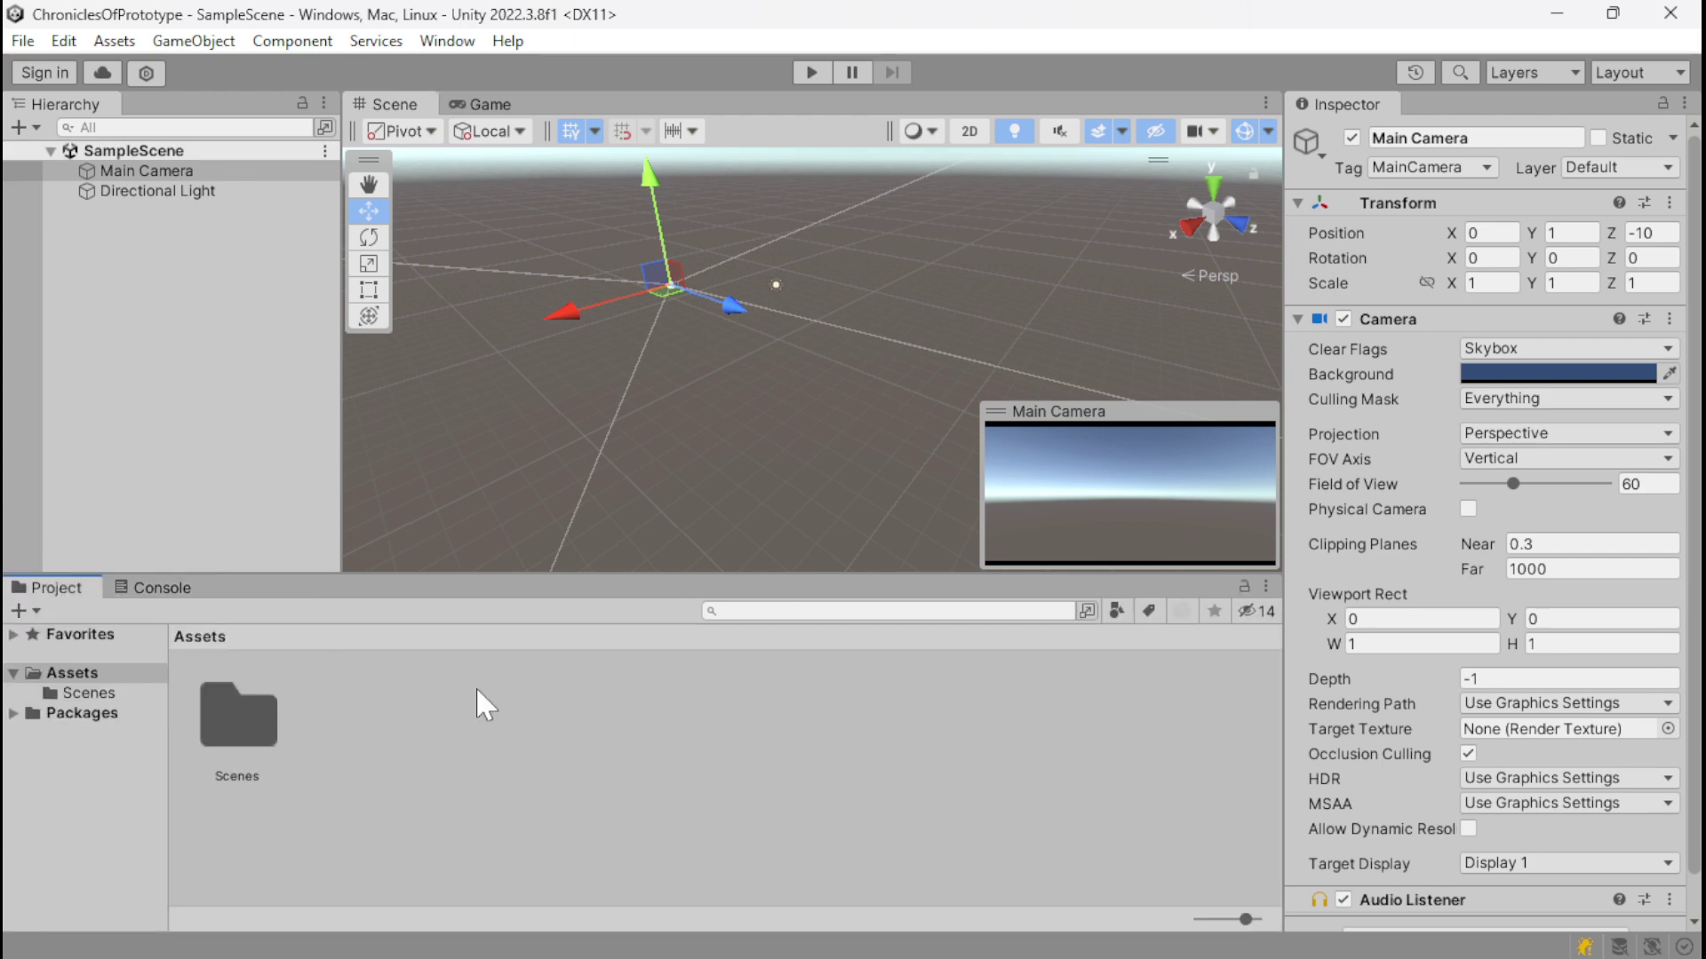
pyautogui.moveTo(1245, 919); pyautogui.dragTo(919, 850)
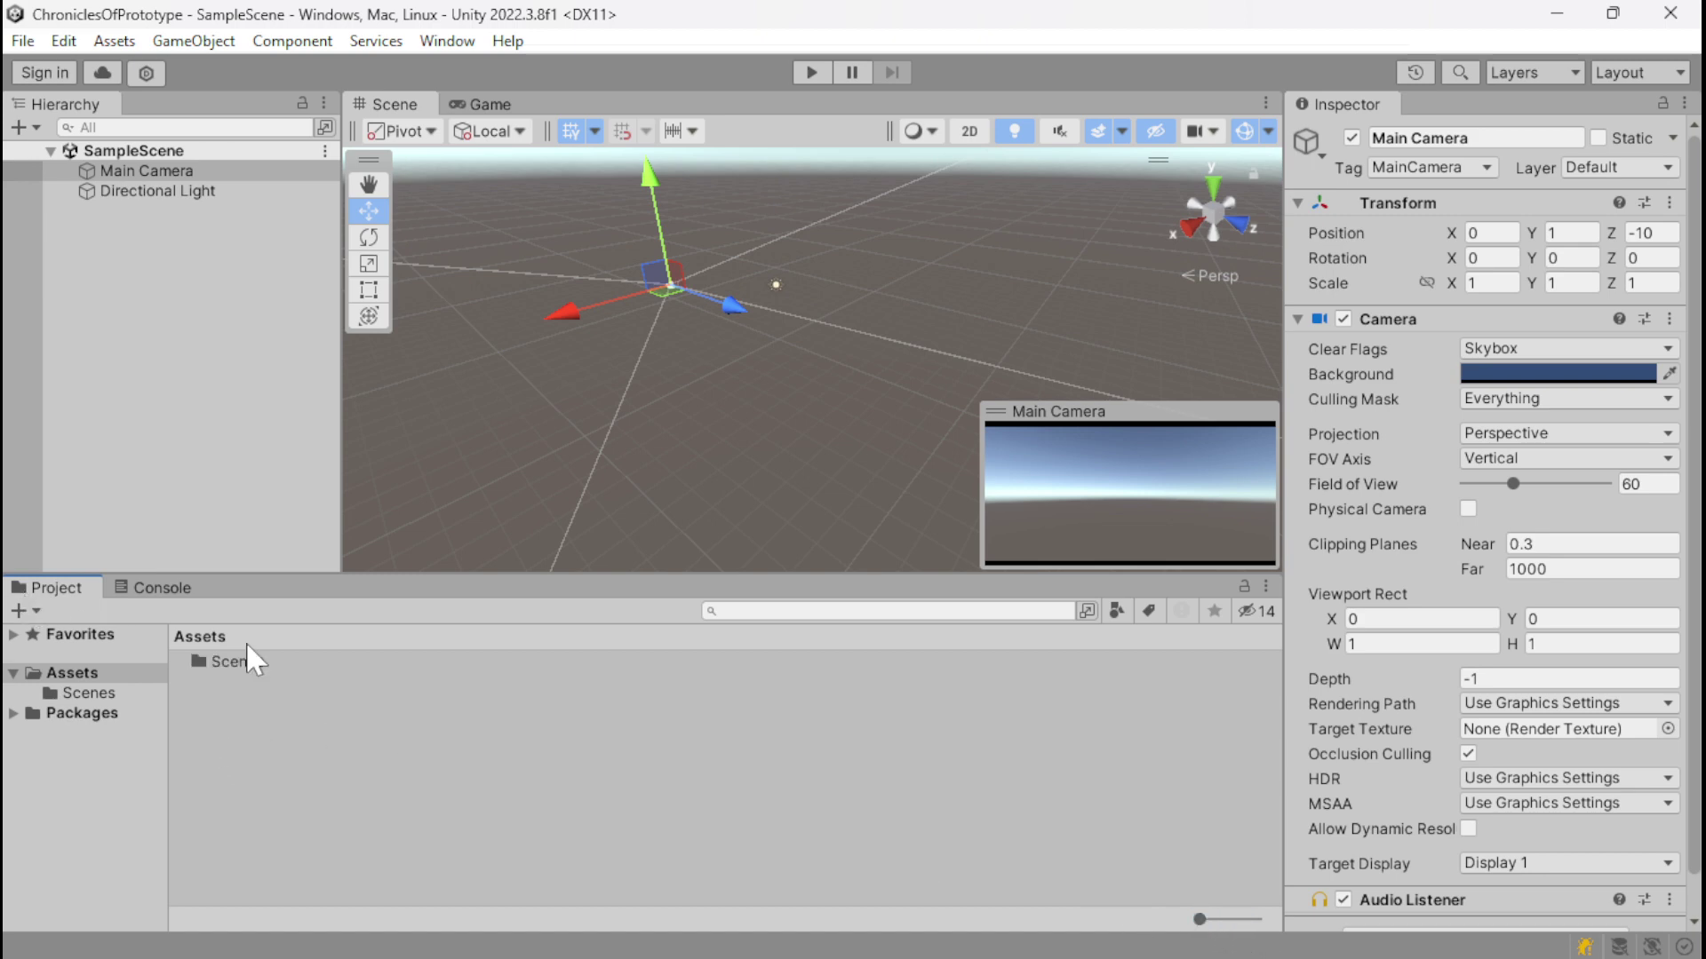
pyautogui.moveTo(55, 588); pyautogui.dragTo(141, 499)
pyautogui.moveTo(53, 588); pyautogui.dragTo(458, 642)
pyautogui.moveTo(175, 651); pyautogui.dragTo(204, 435)
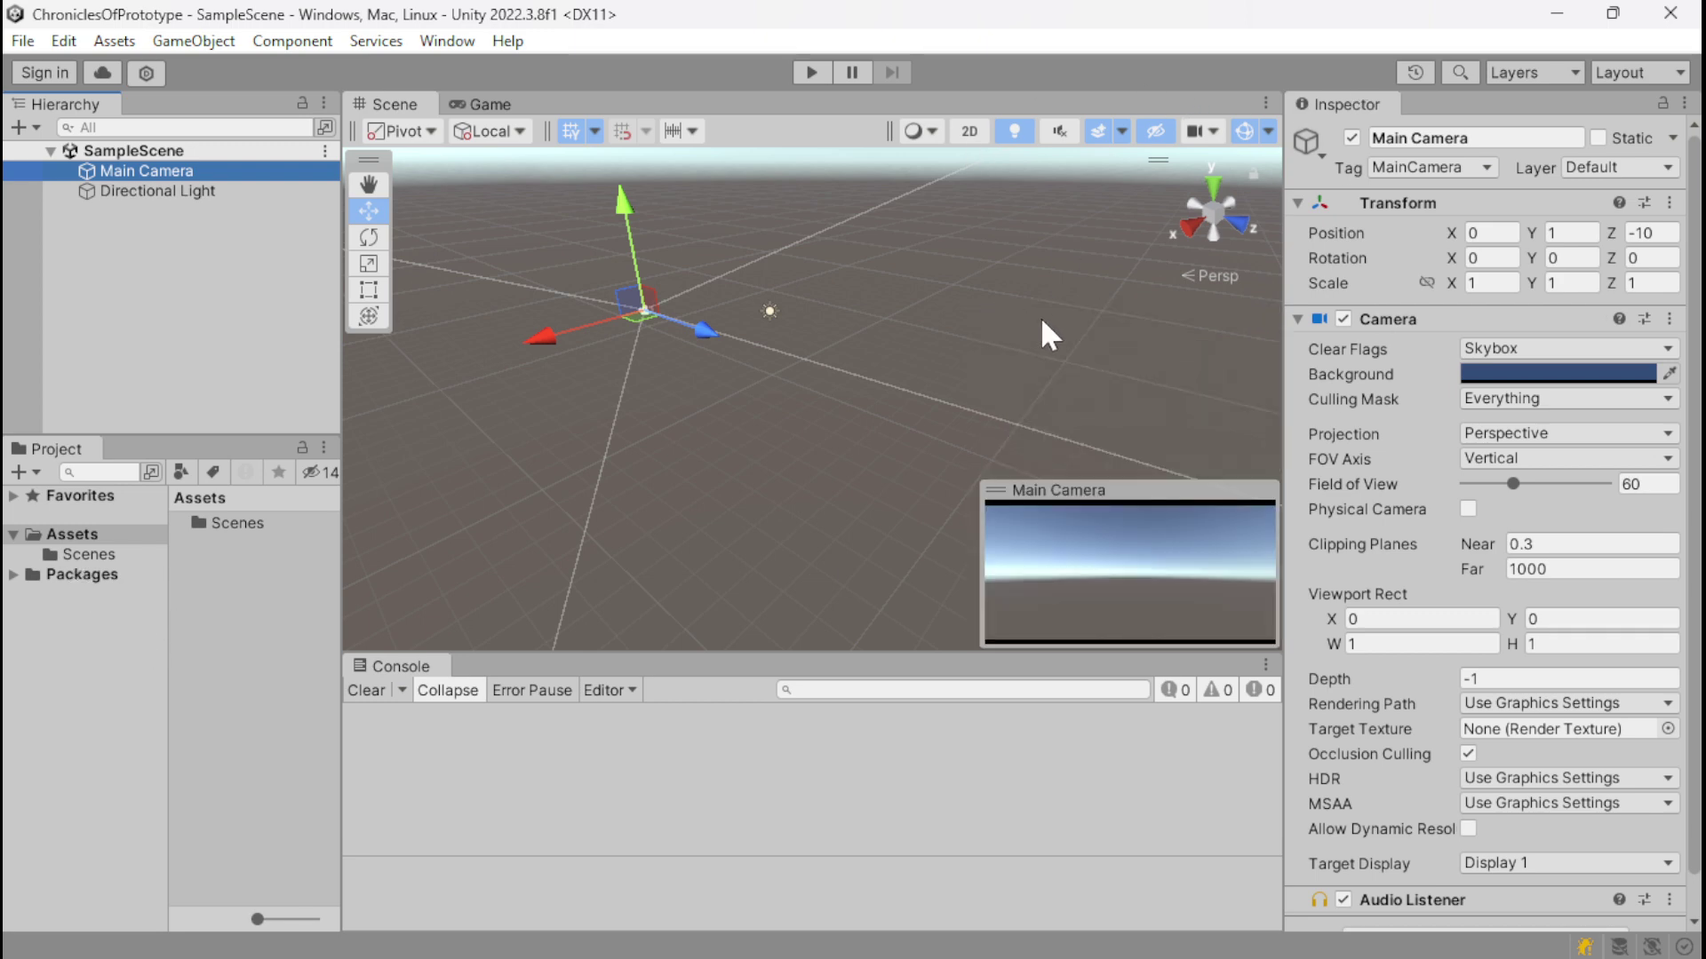
# Step: Show the Game view at 1x scale and dock it above the Inspector
pyautogui.click(491, 103)
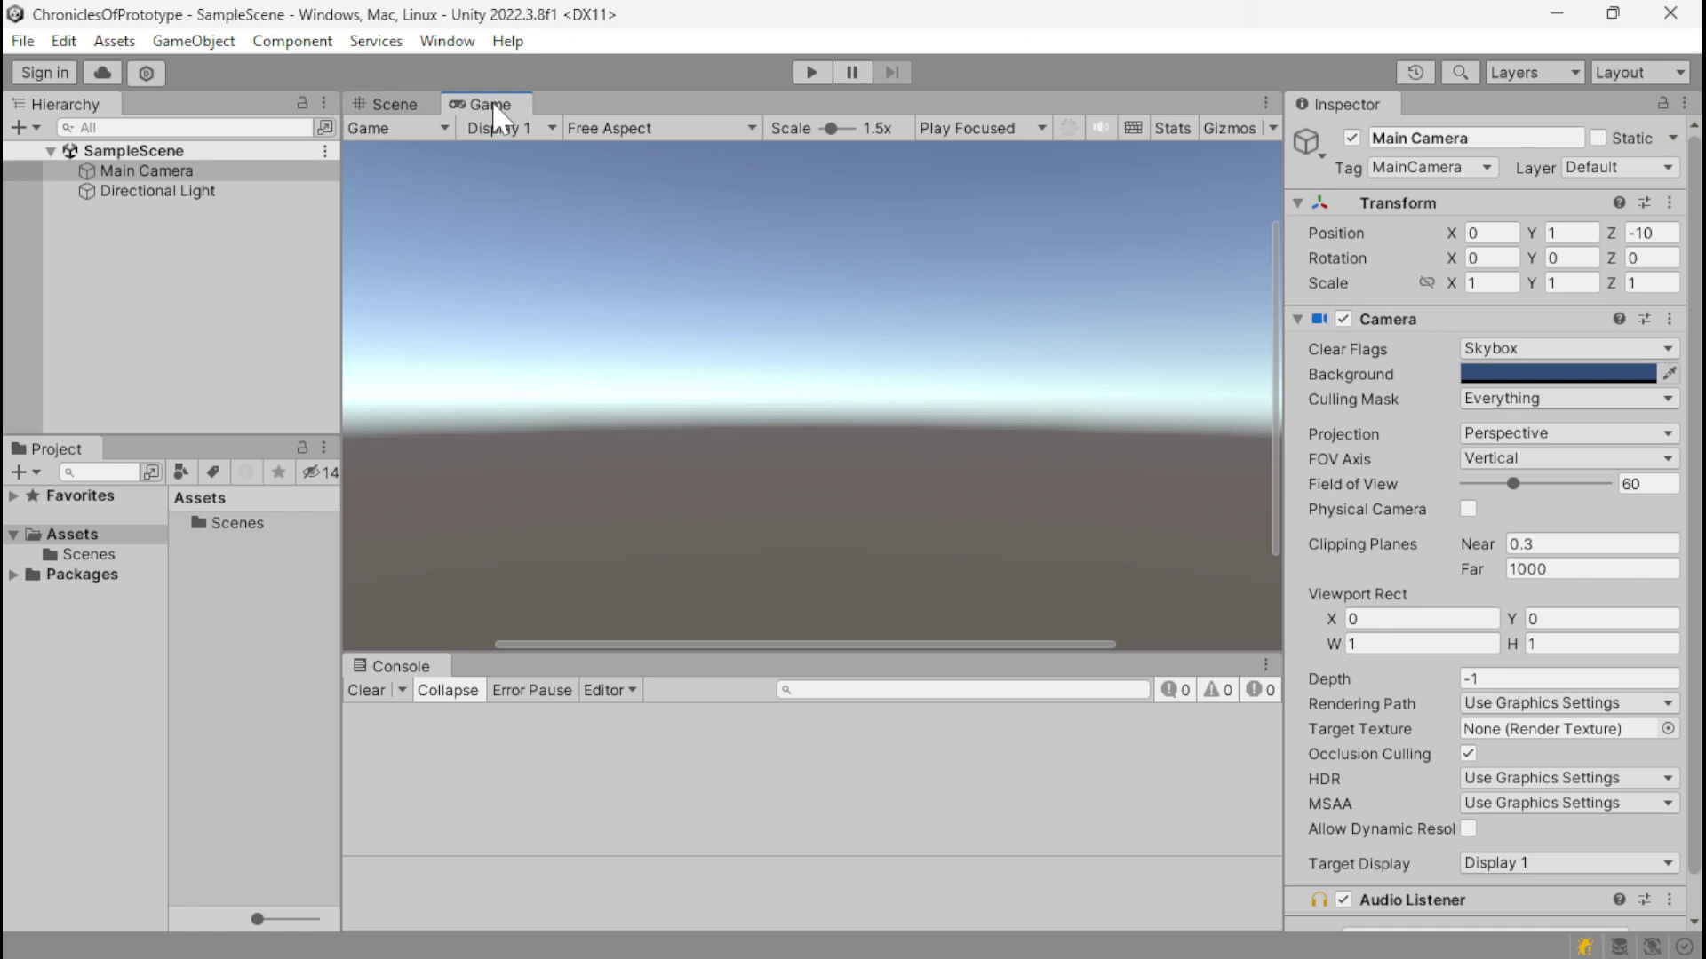
pyautogui.moveTo(833, 128); pyautogui.dragTo(820, 128)
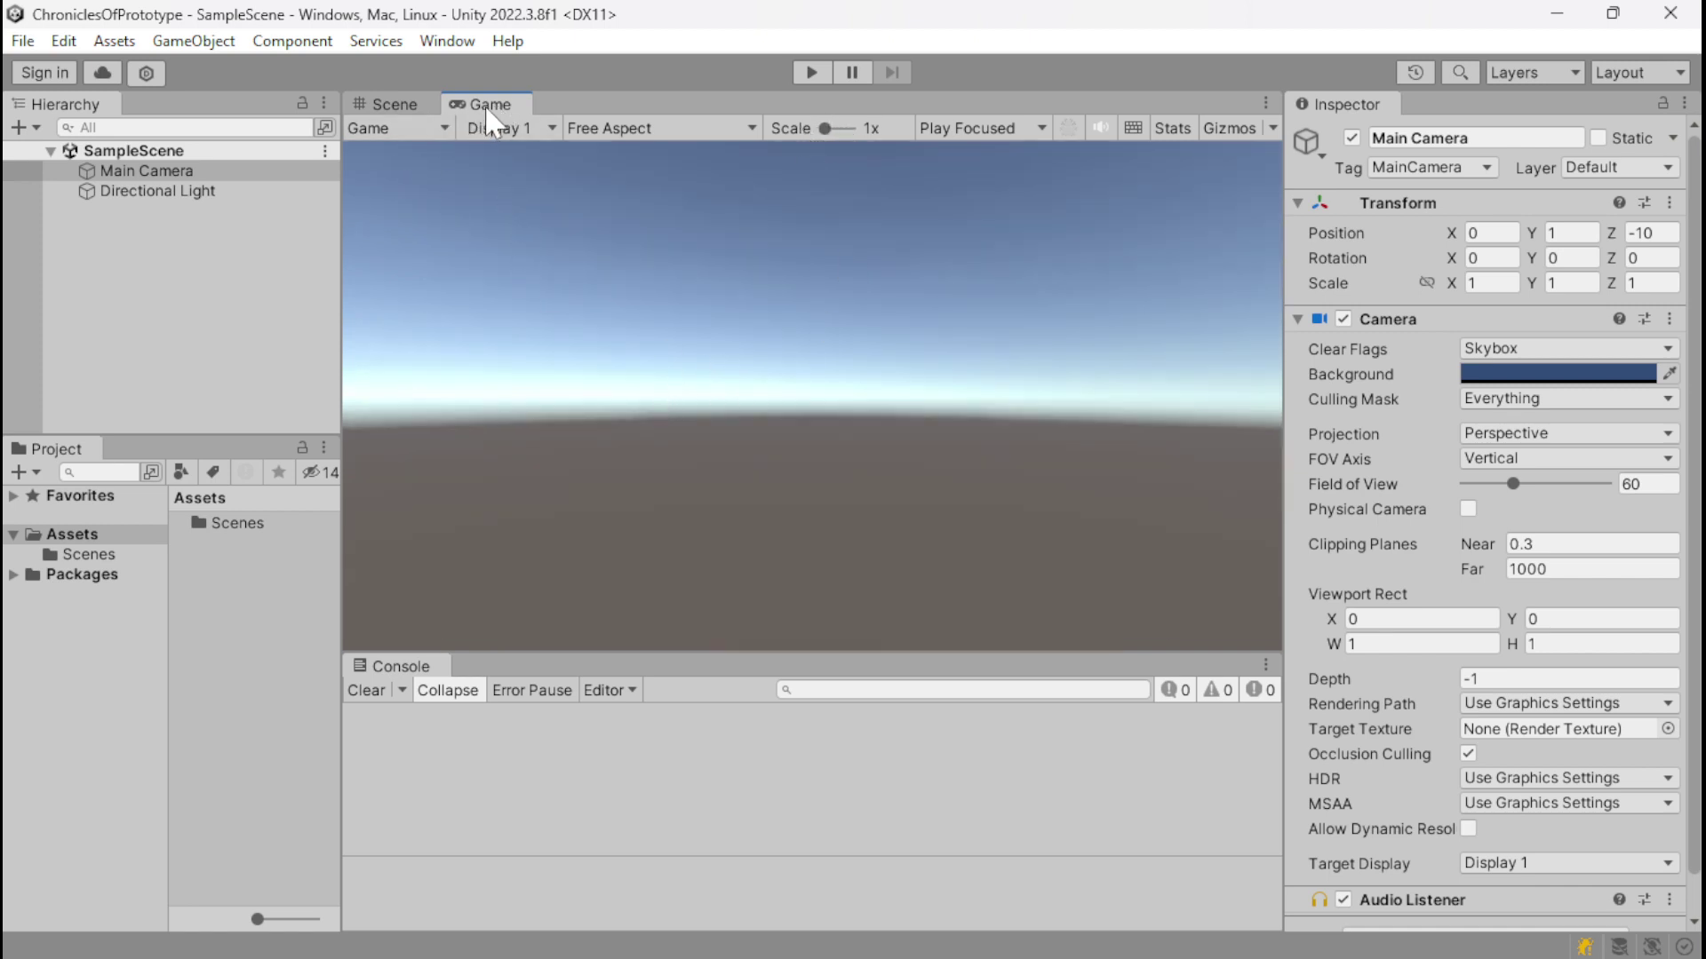
pyautogui.moveTo(489, 105); pyautogui.dragTo(761, 383)
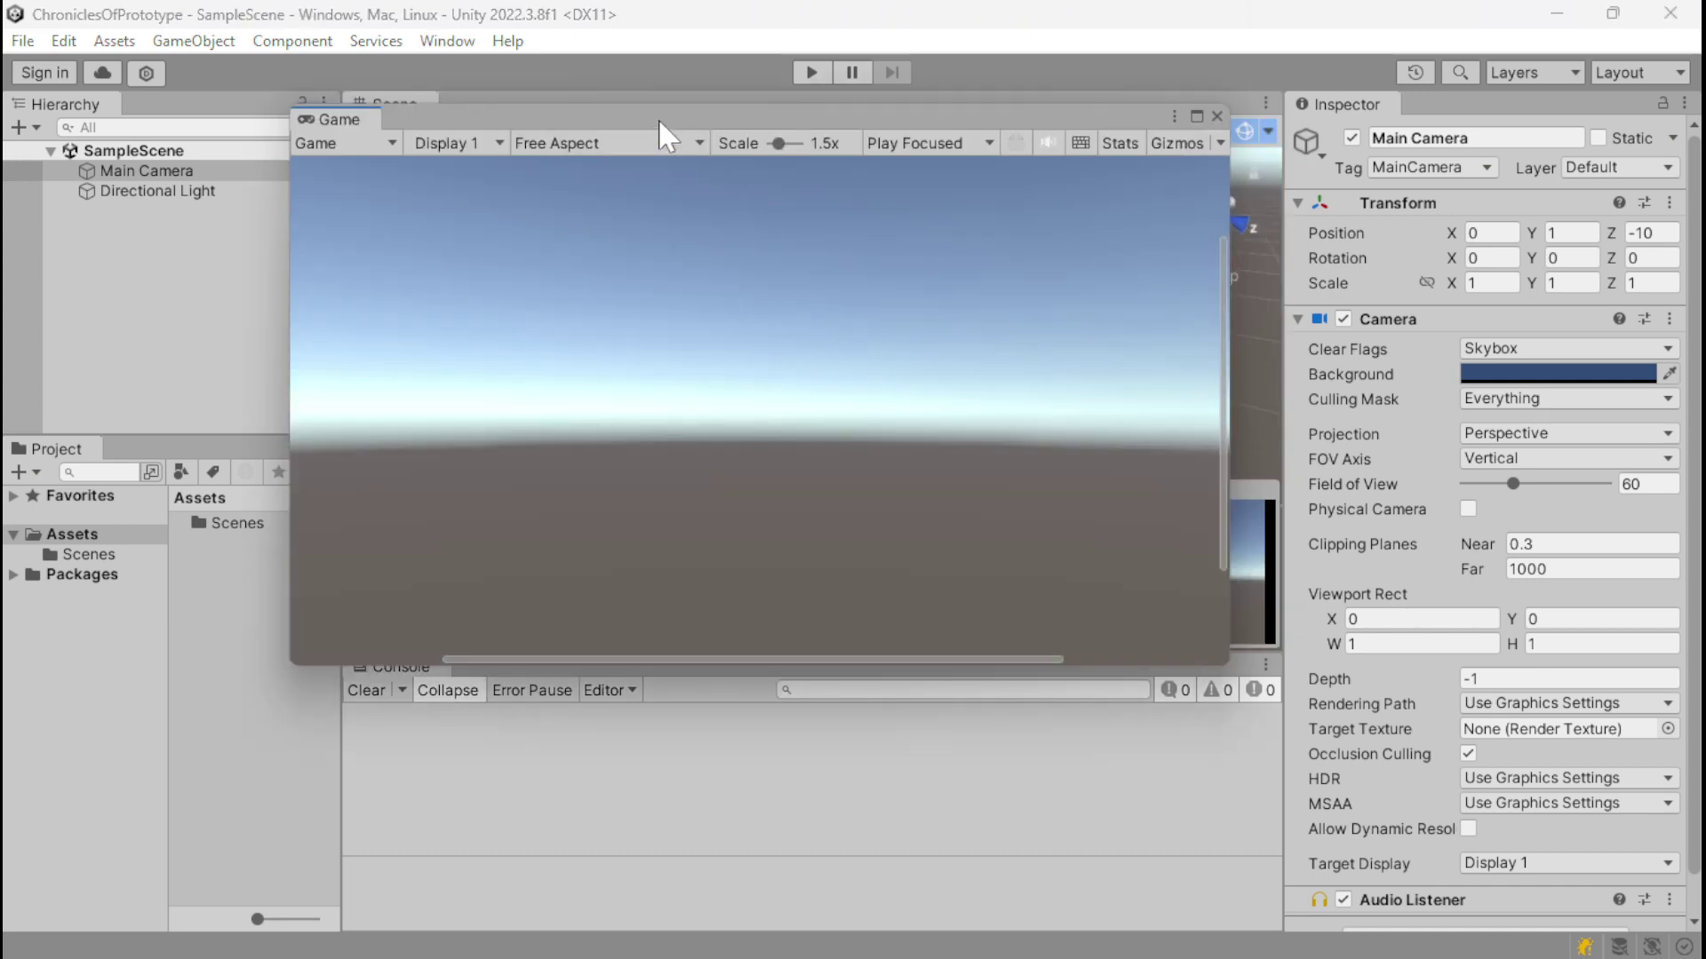
pyautogui.moveTo(658, 119); pyautogui.dragTo(809, 333)
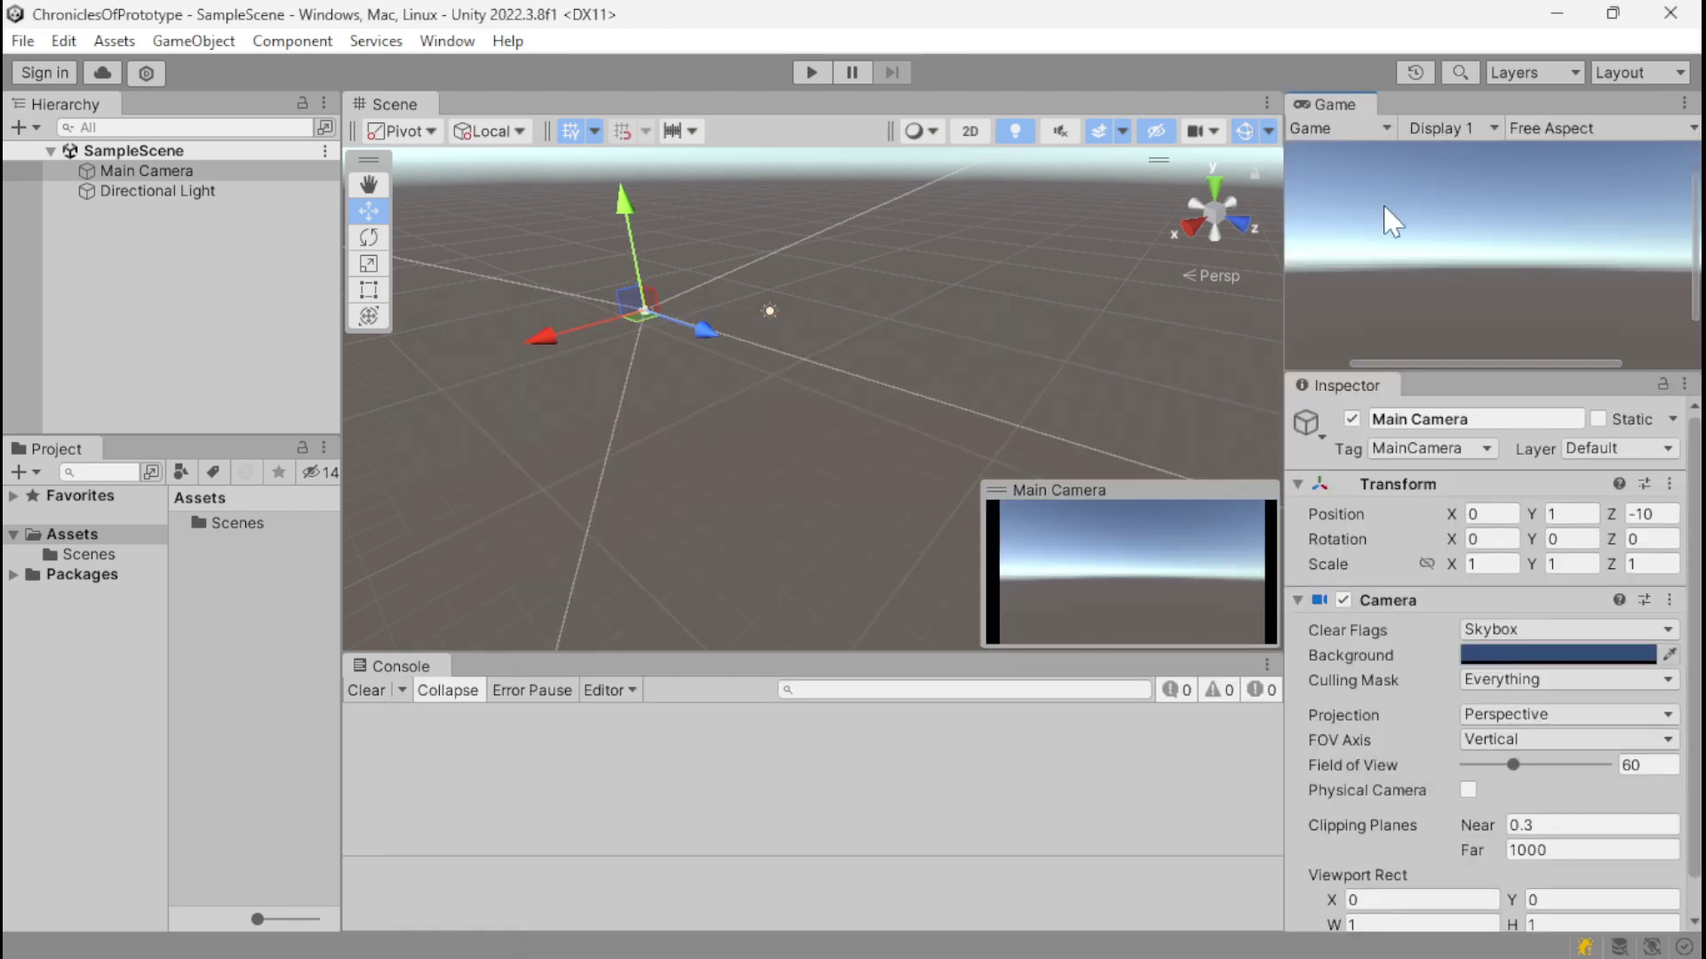
# Step: Widen the Game and Inspector column and the Hierarchy column slightly, and make the Game view shorter
pyautogui.moveTo(1284, 253); pyautogui.dragTo(1232, 252)
pyautogui.moveTo(1357, 377); pyautogui.dragTo(1361, 342)
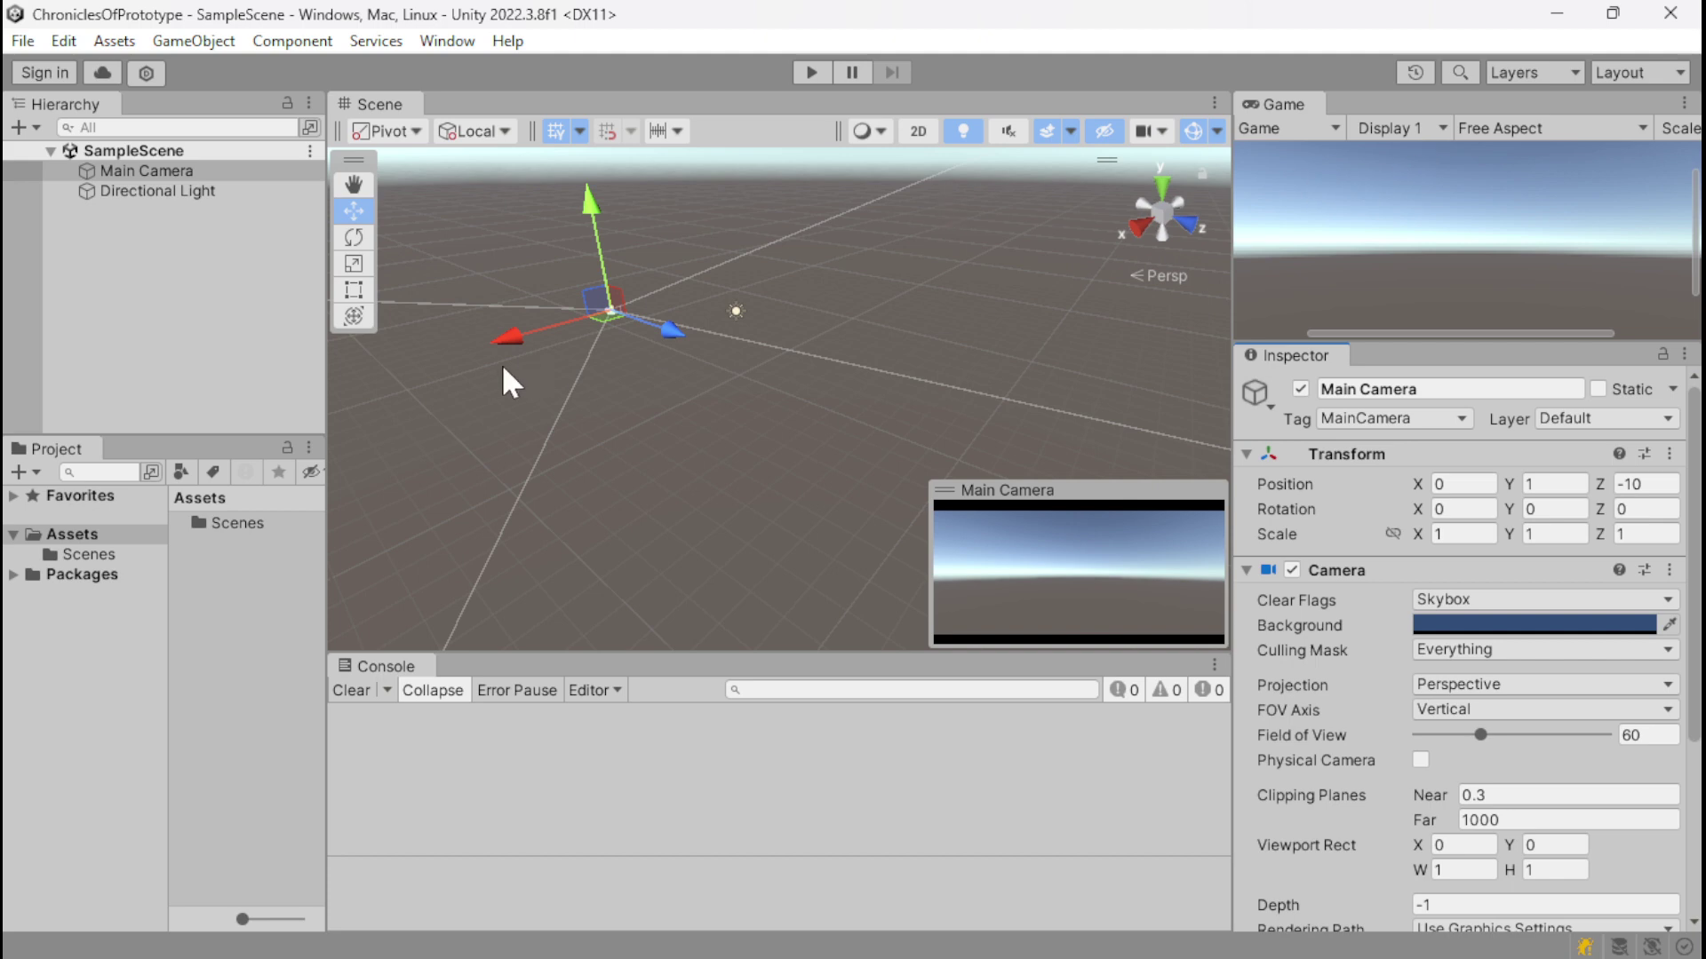
pyautogui.moveTo(321, 402); pyautogui.dragTo(326, 403)
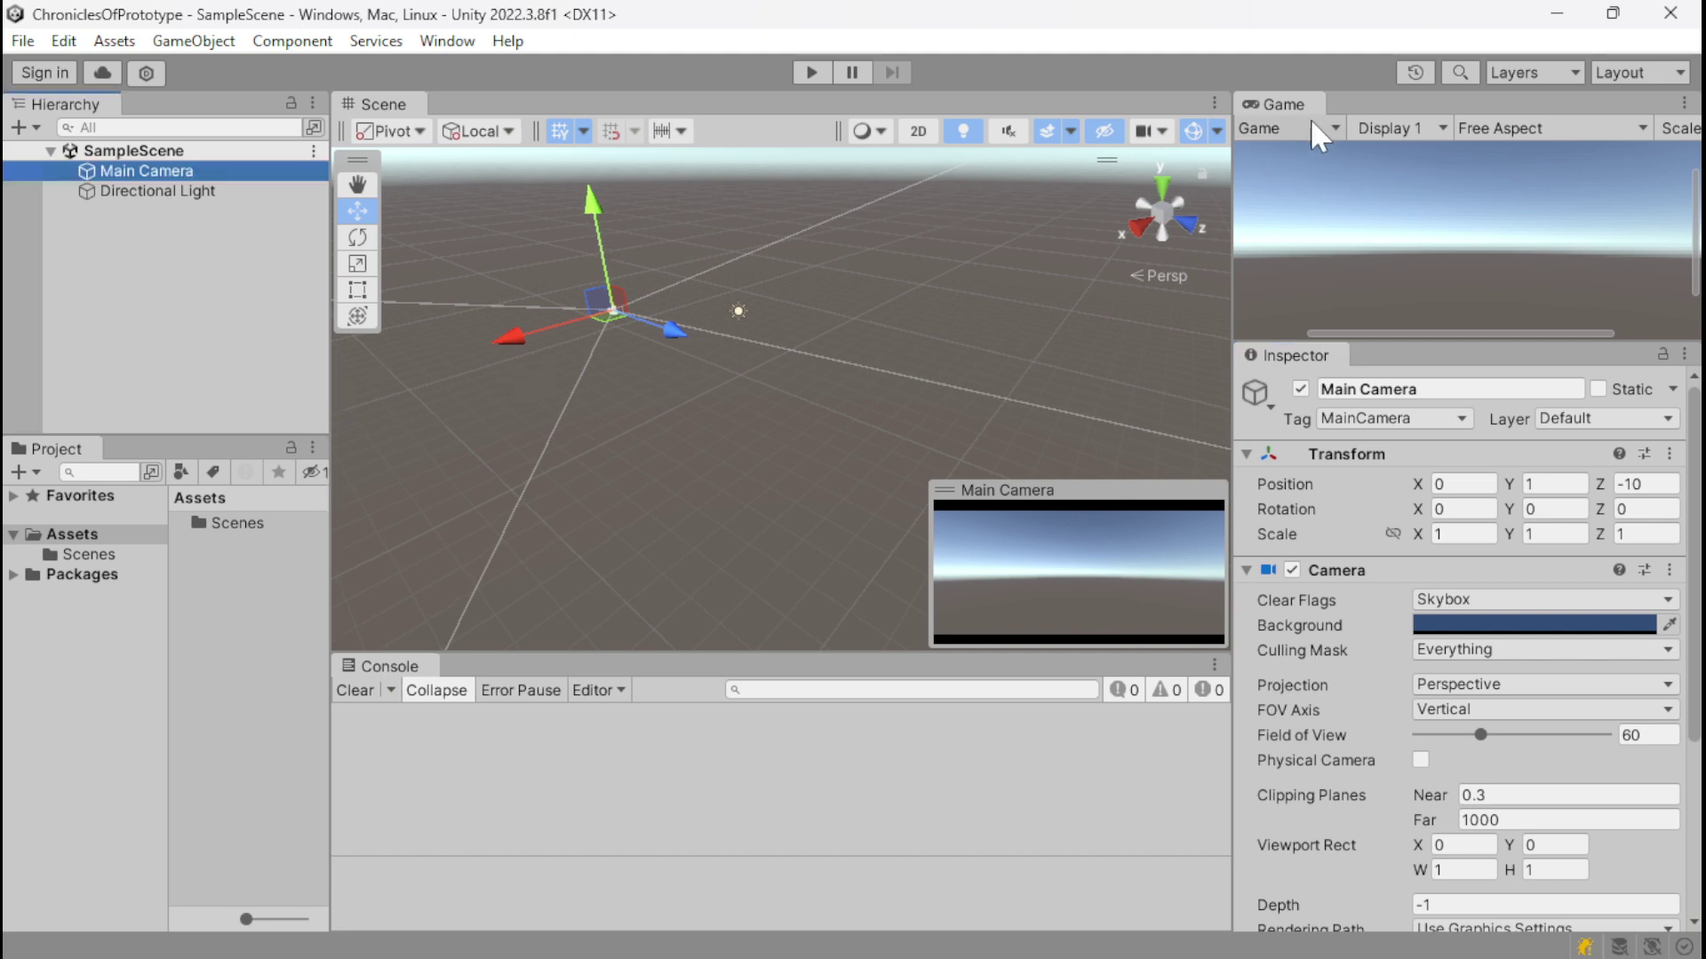
pyautogui.click(1615, 71)
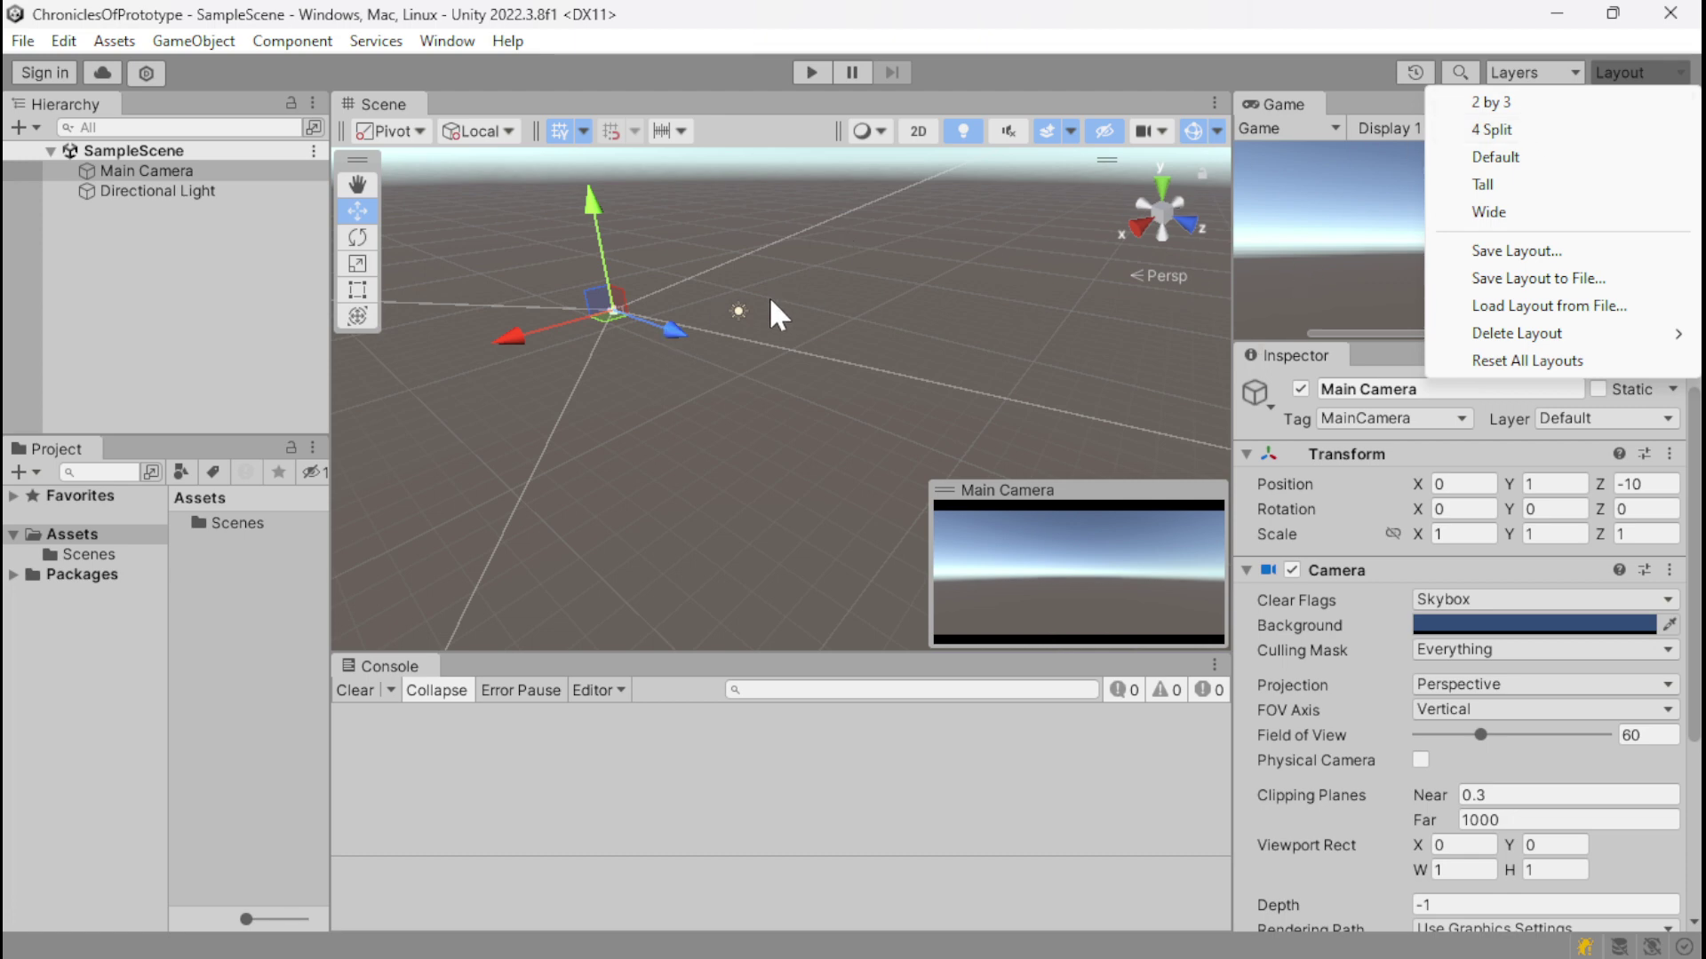
pyautogui.click(738, 414)
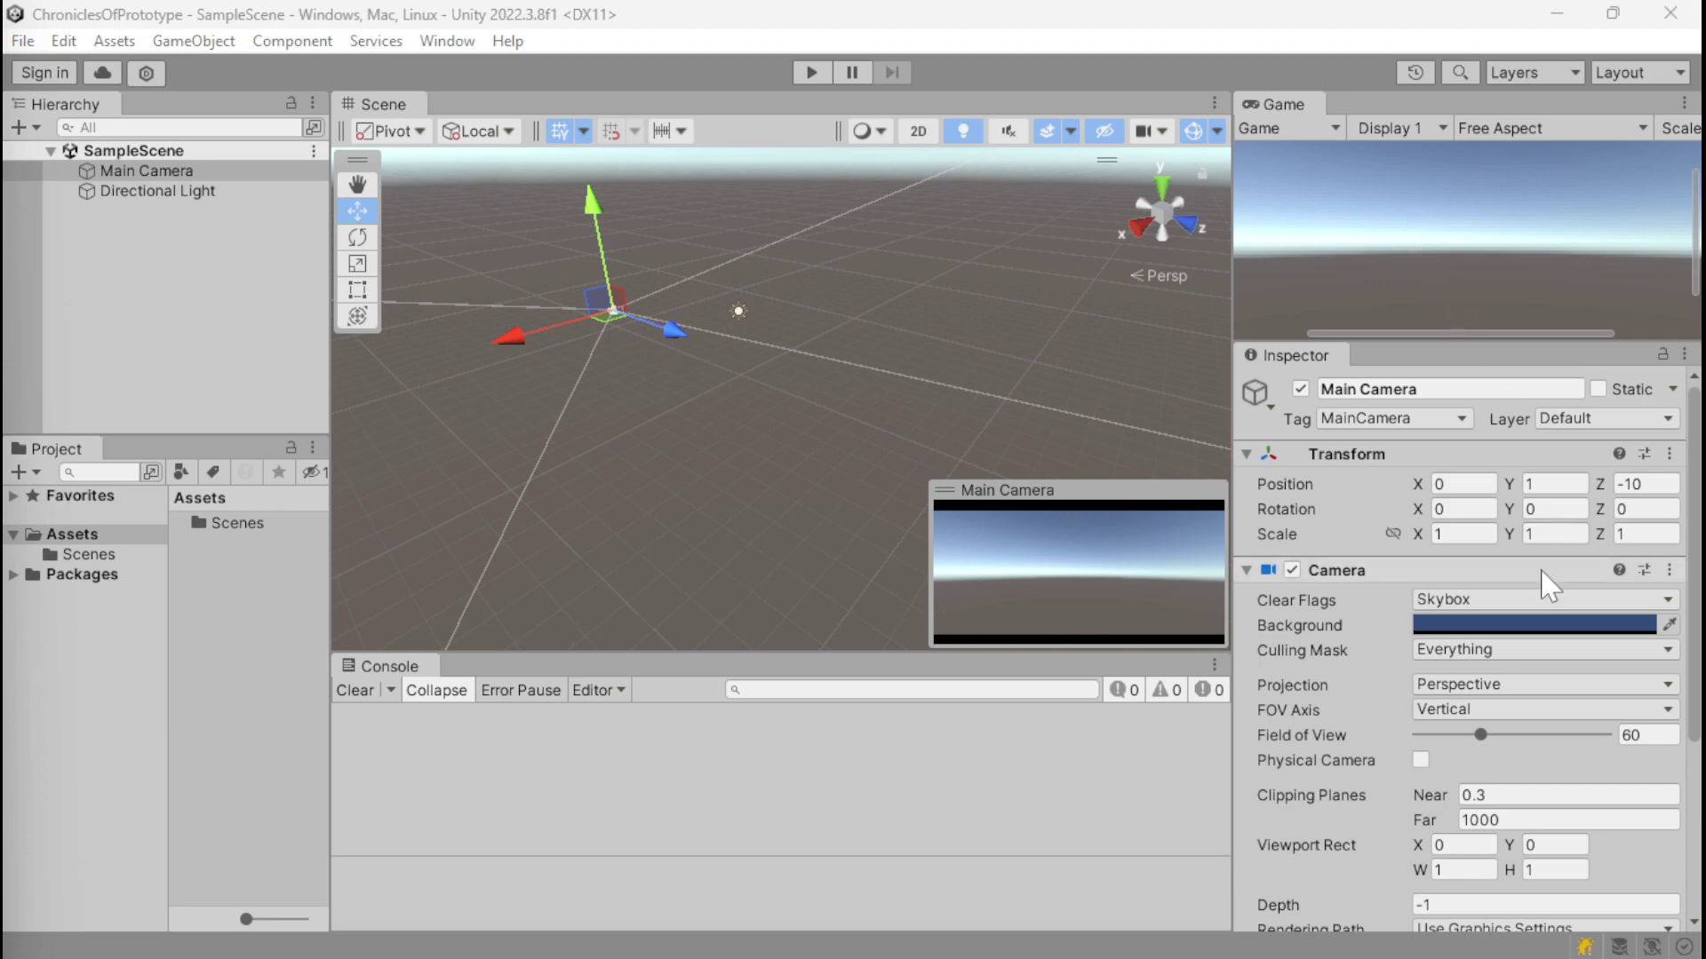
# Step: Disable the Audio Listener component on the Main Camera
pyautogui.scroll(-4, 1515, 773)
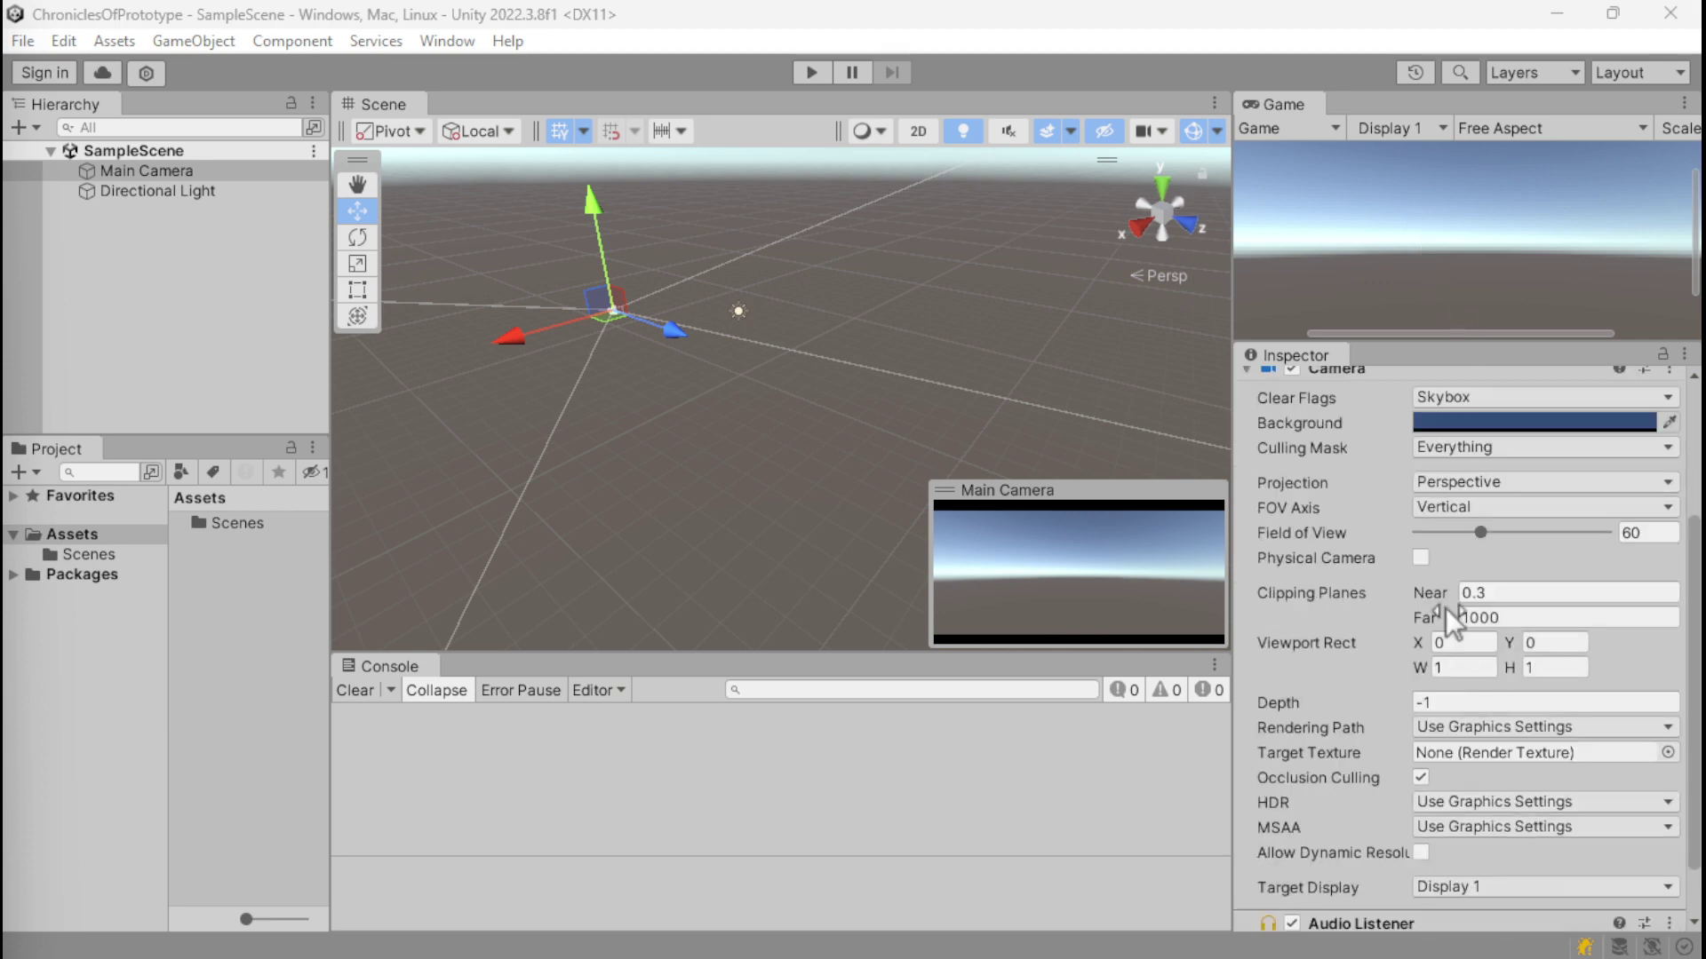
pyautogui.scroll(-2, 1445, 607)
pyautogui.click(1292, 860)
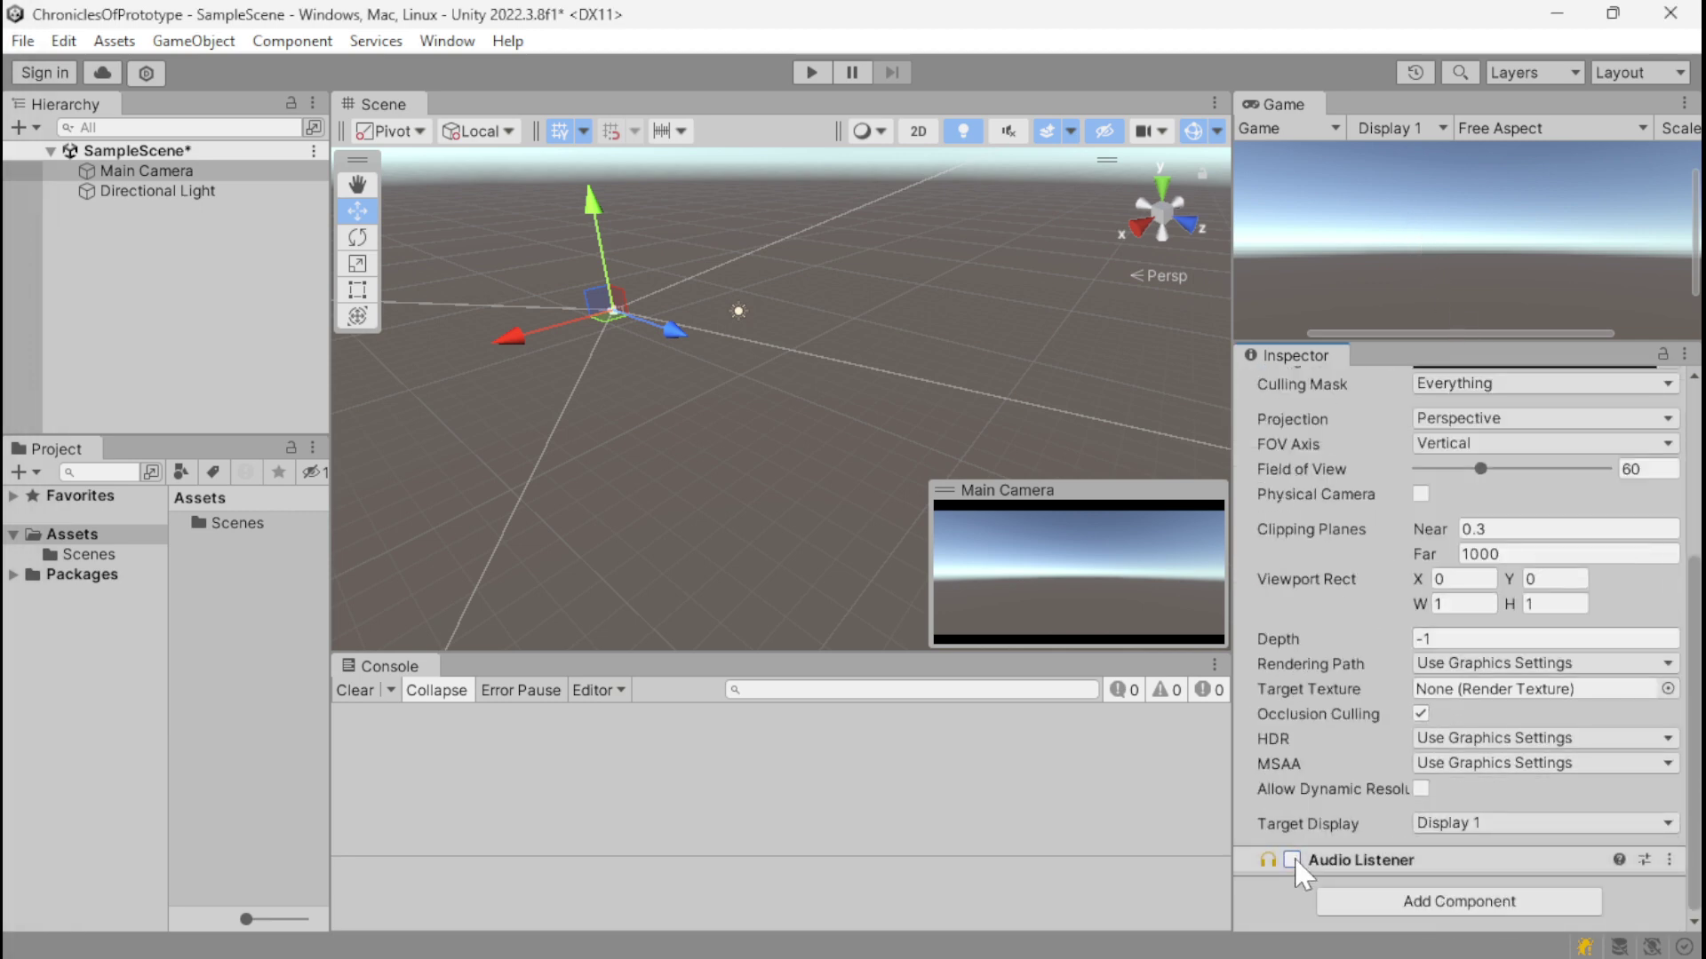
# Step: Rename the Main Camera object as MainCamera, without a space
pyautogui.click(142, 167)
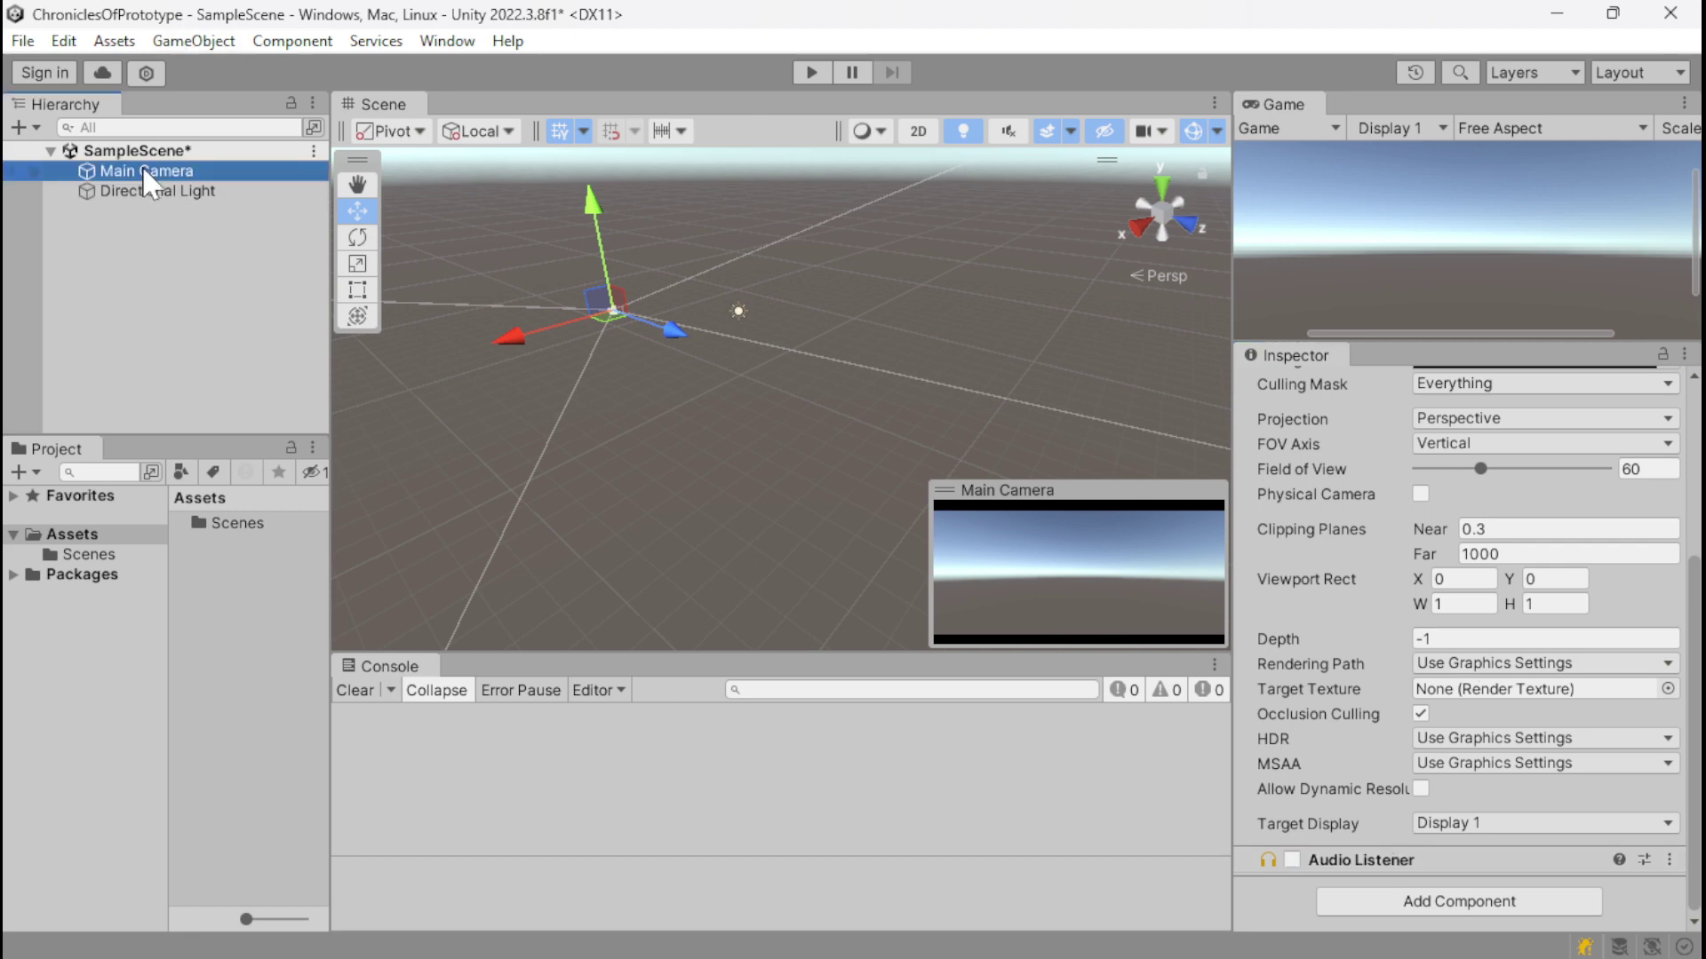
pyautogui.click(141, 163)
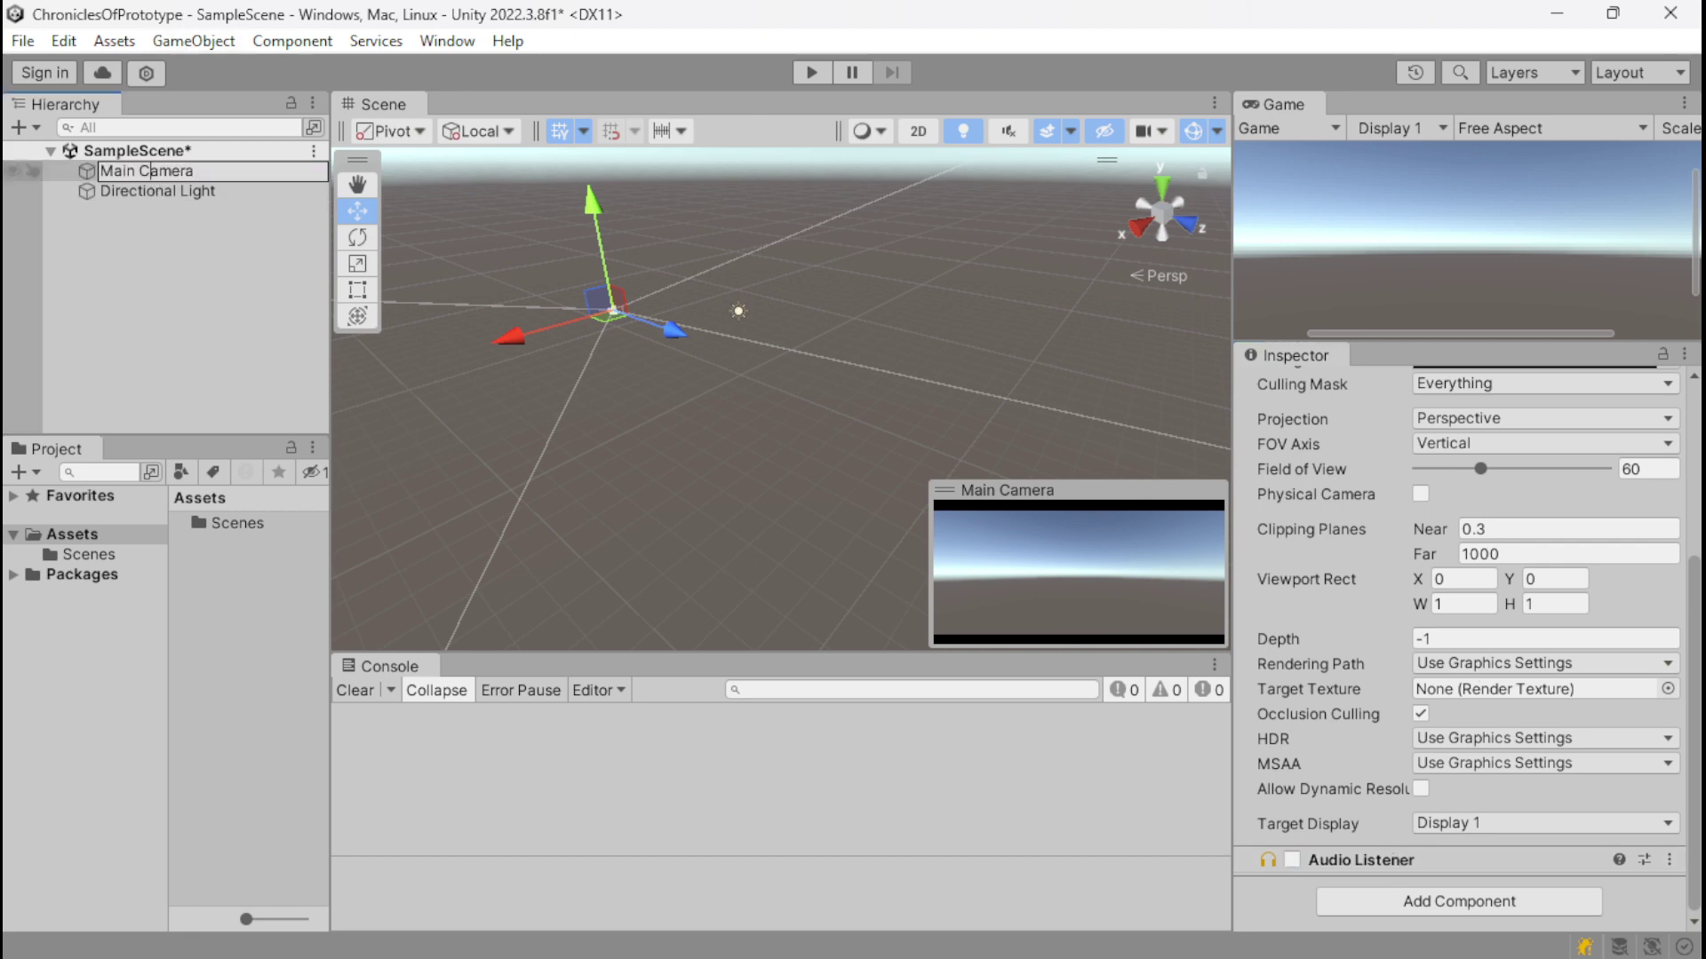
pyautogui.press('BackSpace')
pyautogui.press('Return')
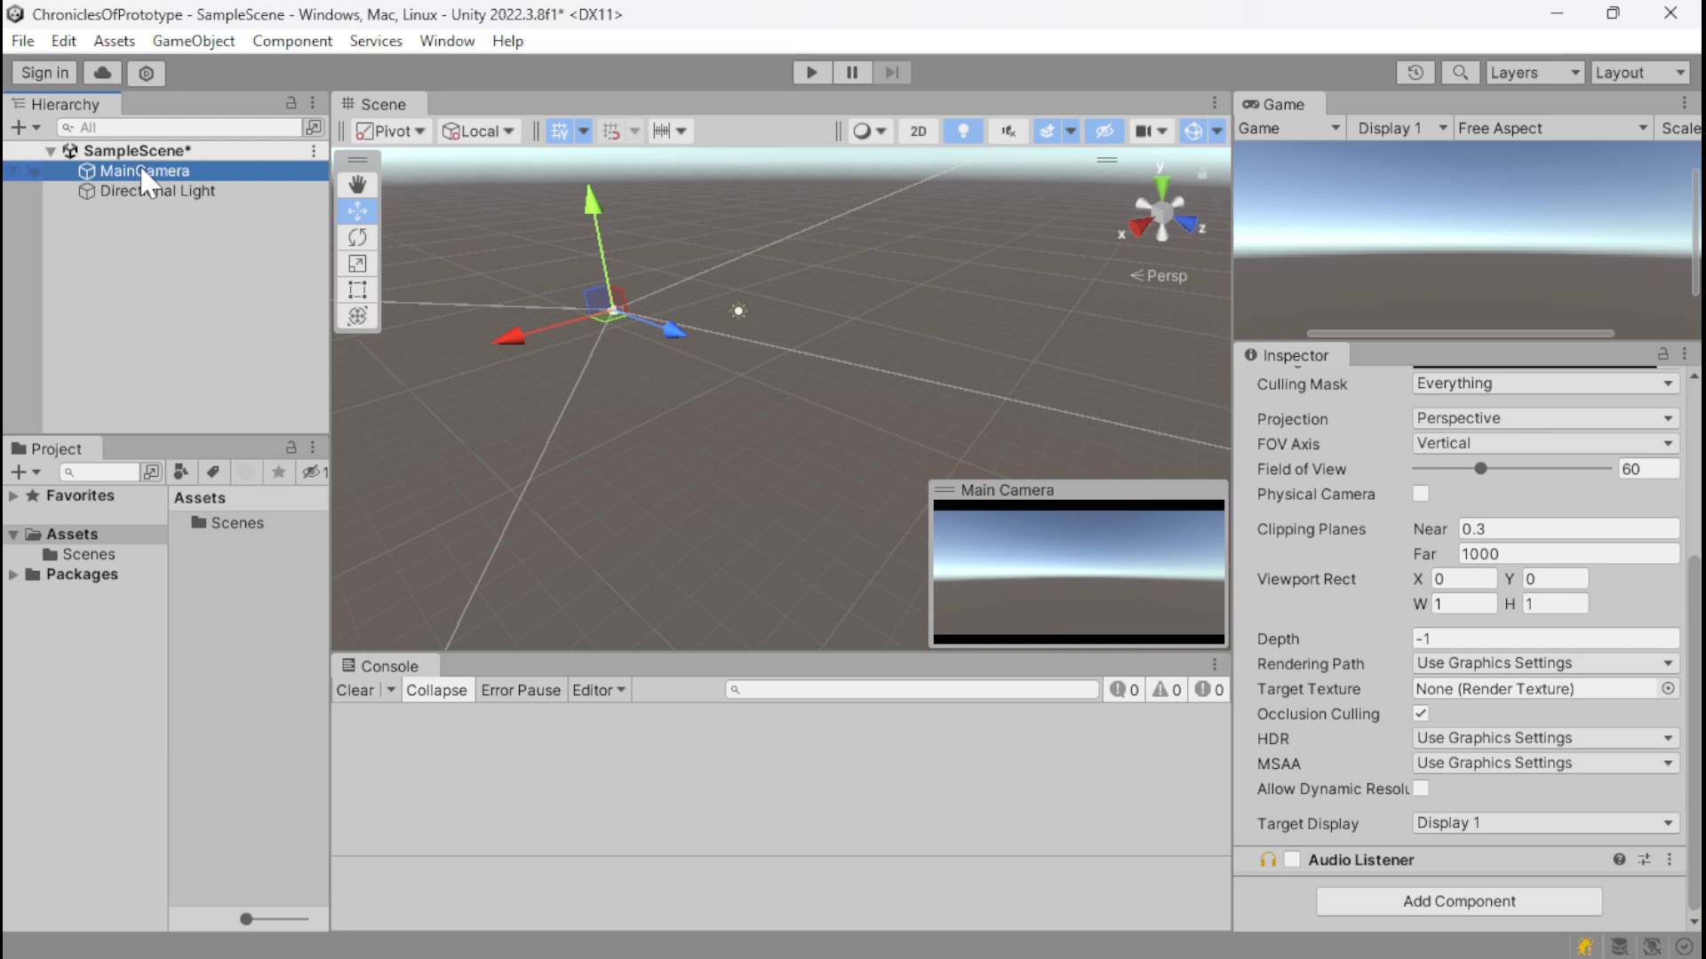
# Step: Rename the Directional Light object as DirectionalLight, without a space
pyautogui.click(188, 194)
pyautogui.click(204, 194)
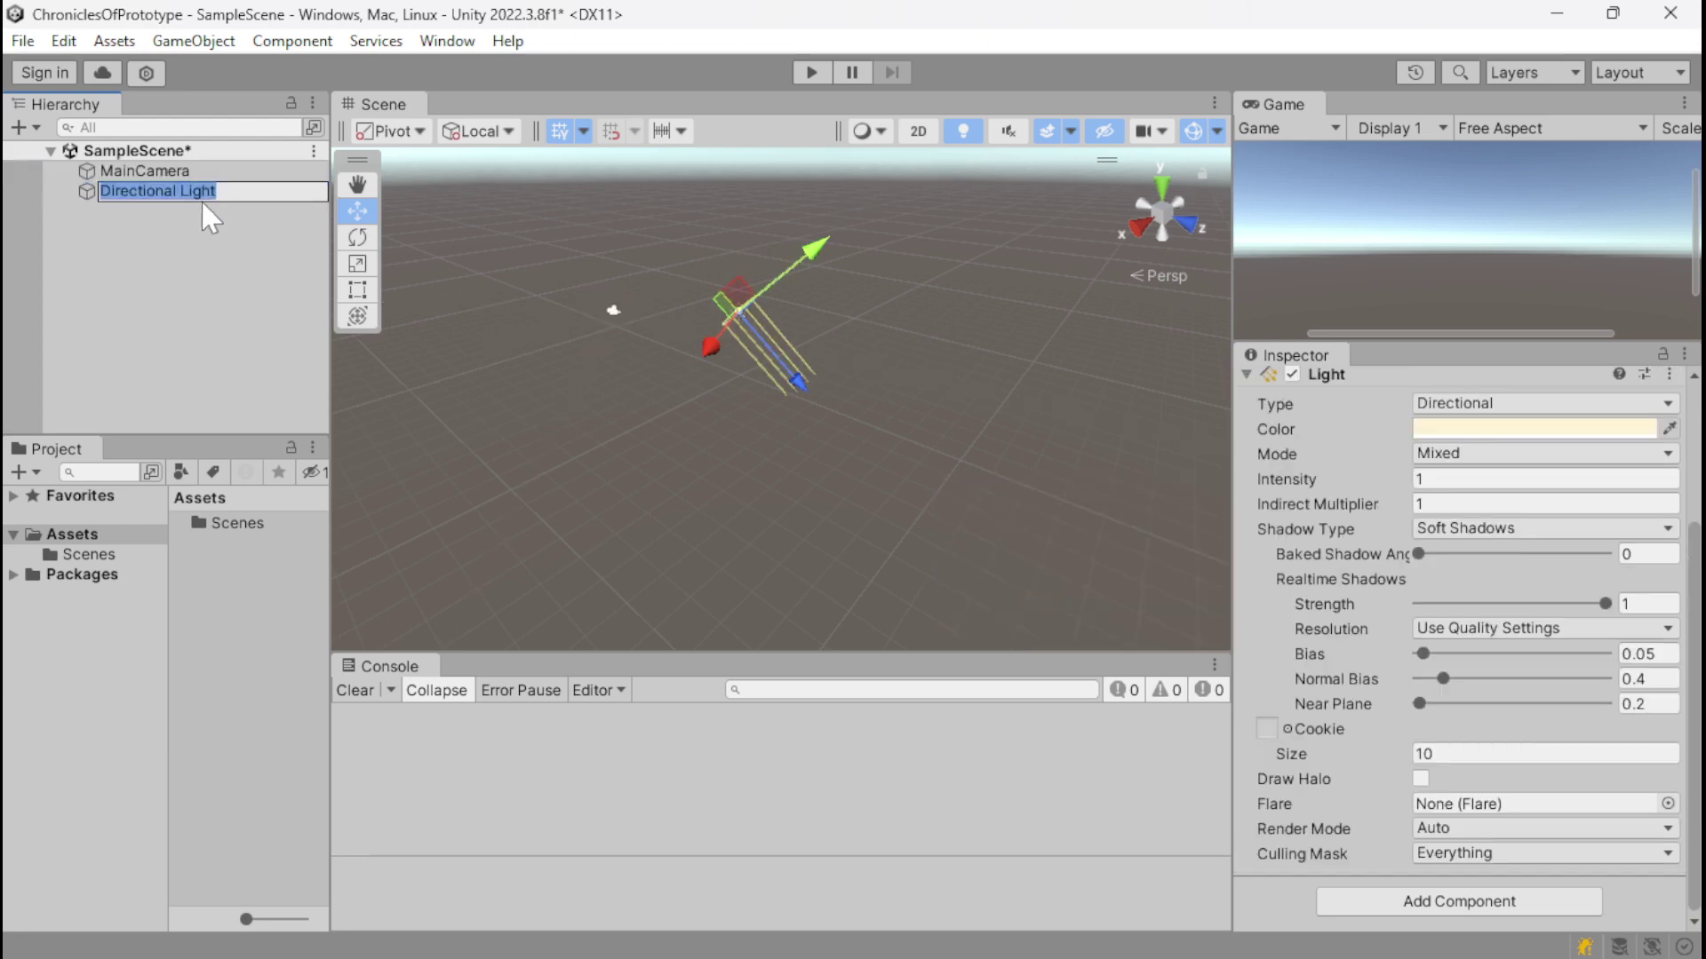
pyautogui.click(177, 192)
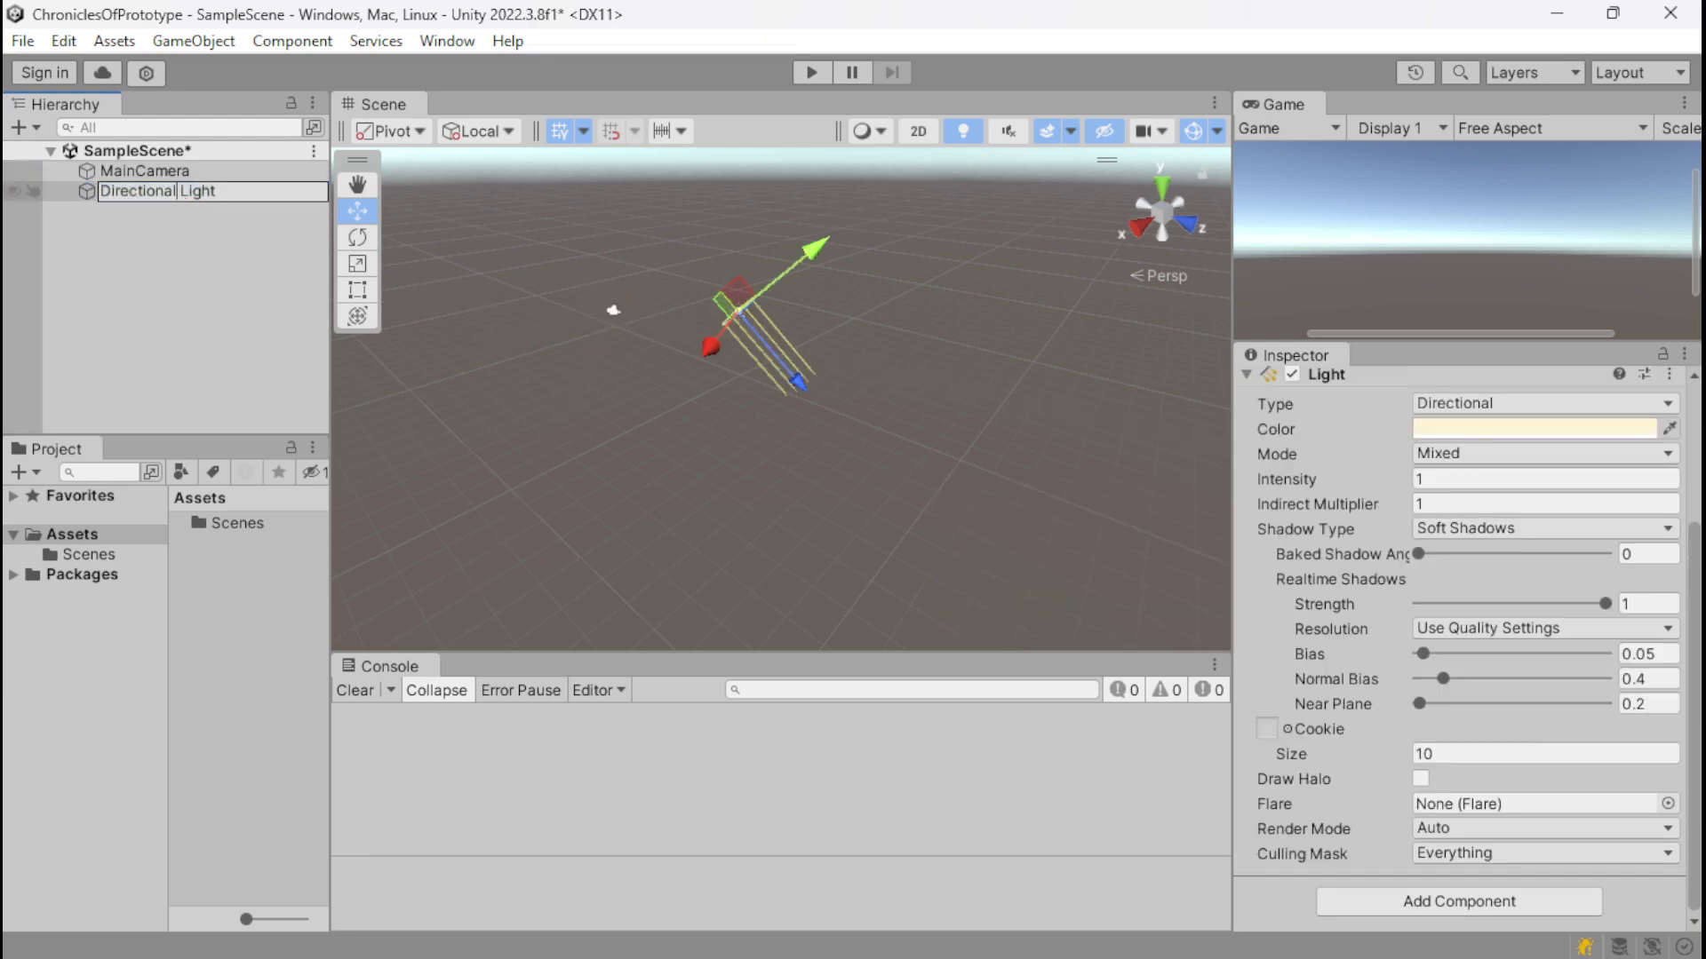
pyautogui.press('Delete')
pyautogui.press('Return')
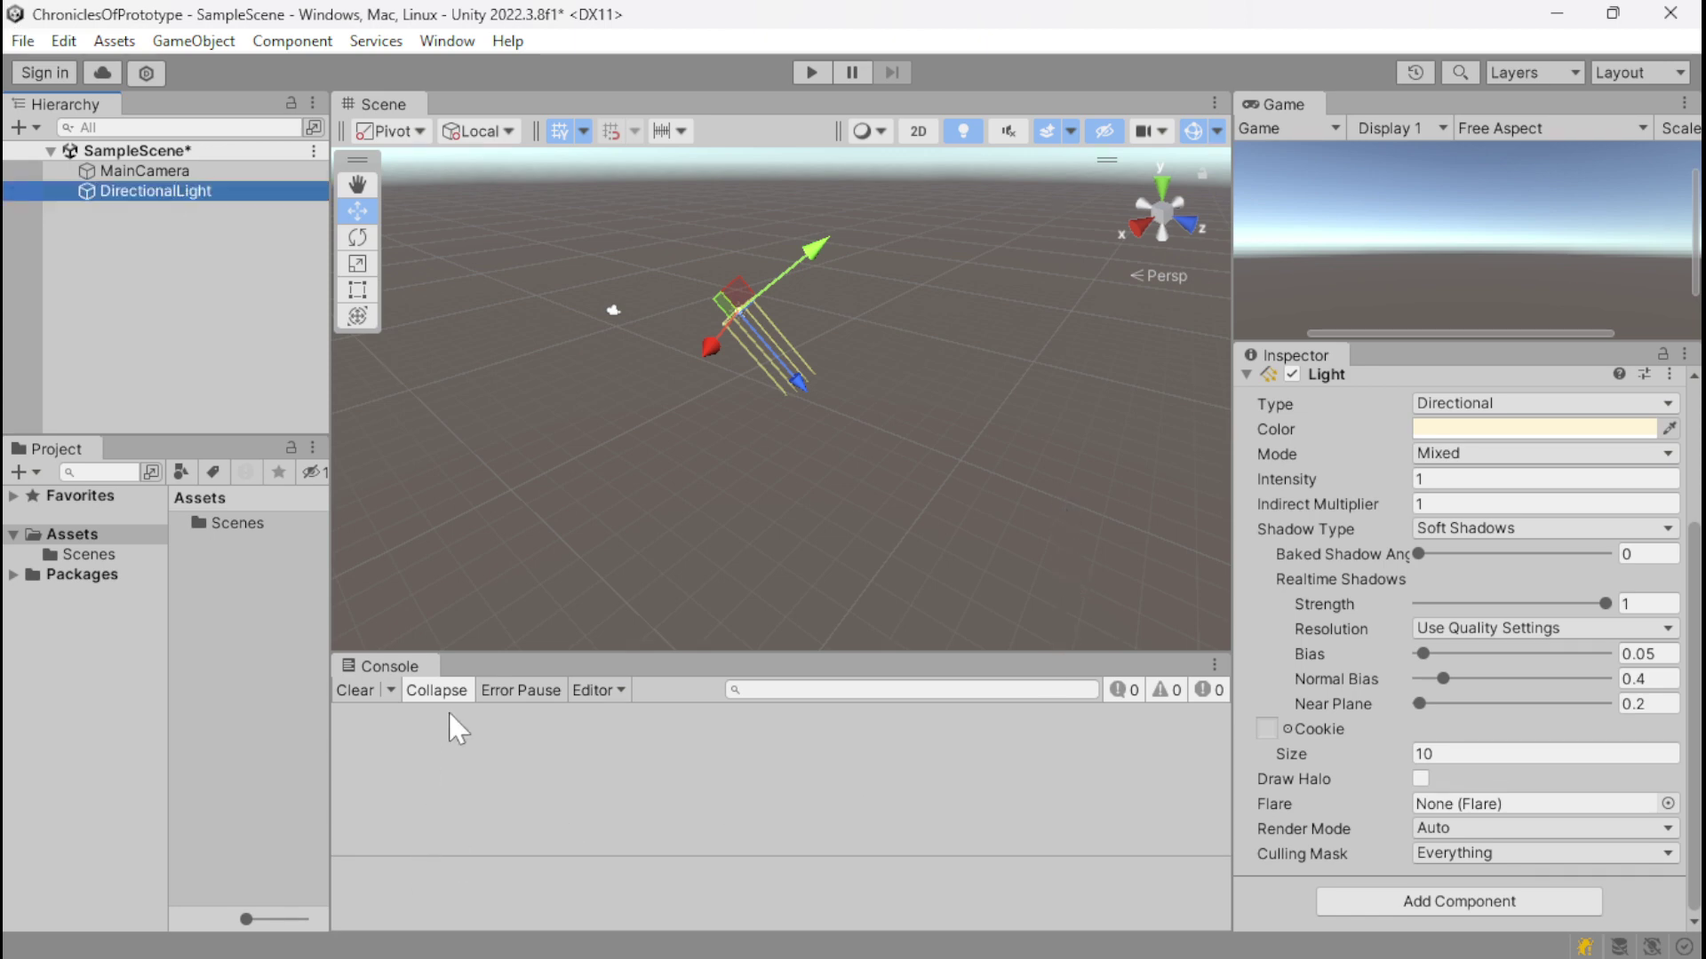
# Step: Create a folder named Stuff in the project's Assets folder
pyautogui.rightClick(223, 573)
pyautogui.moveTo(377, 259)
pyautogui.click(697, 55)
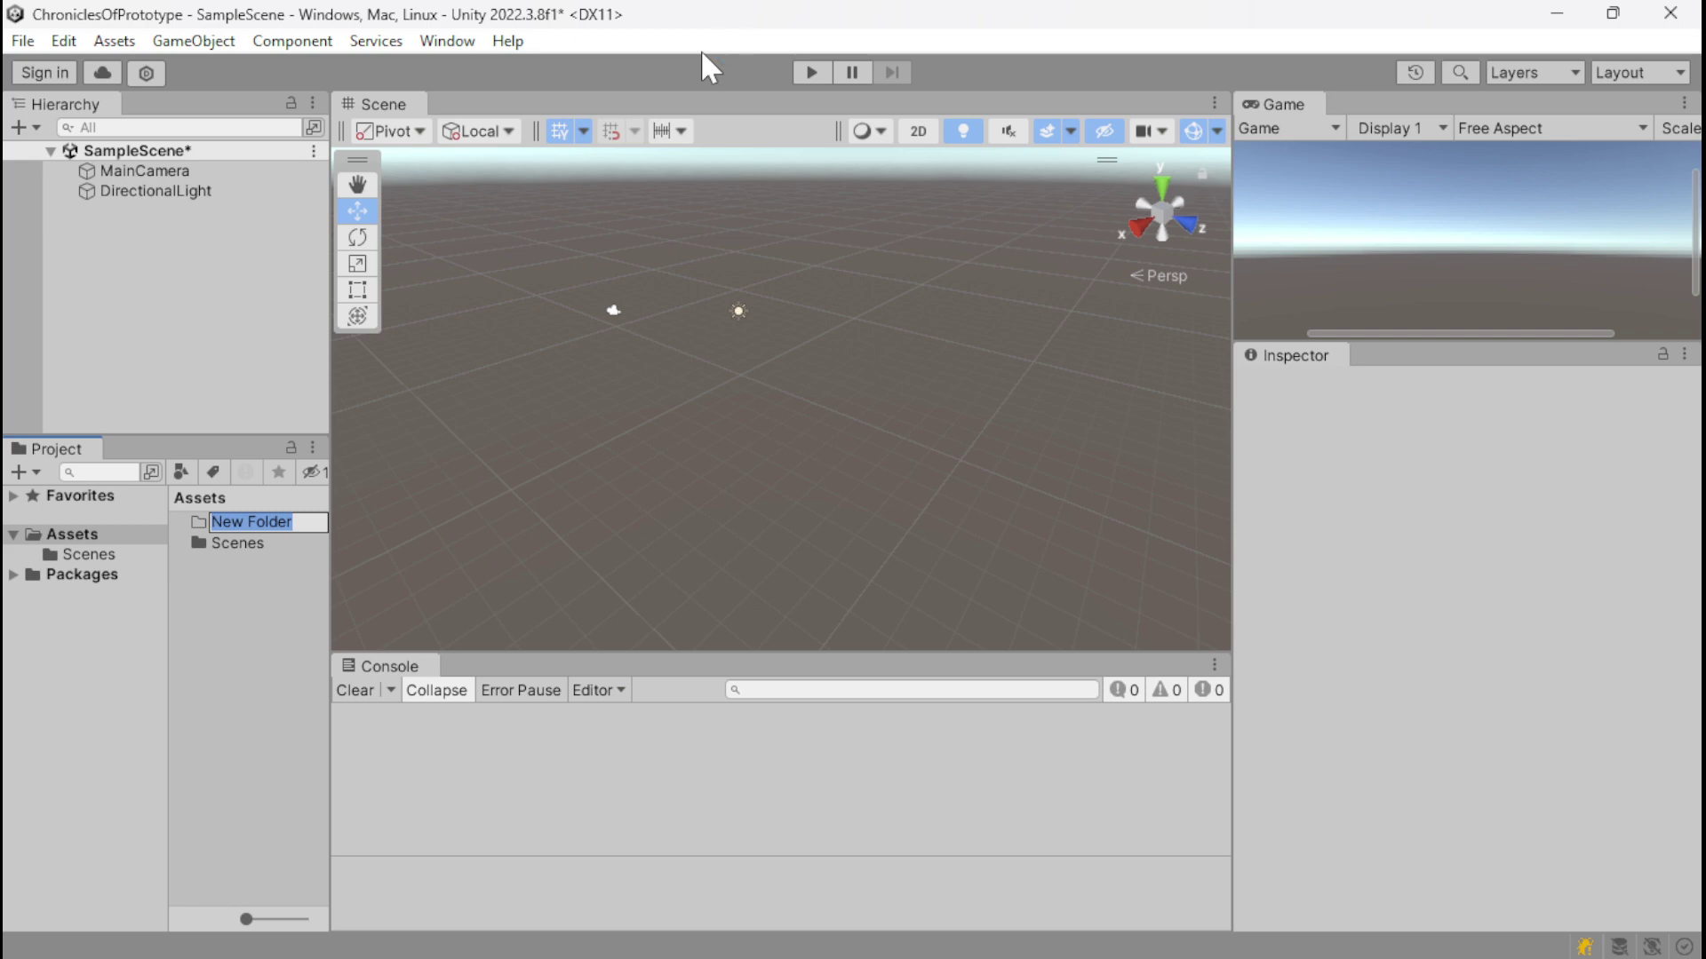
pyautogui.write('Stuff')
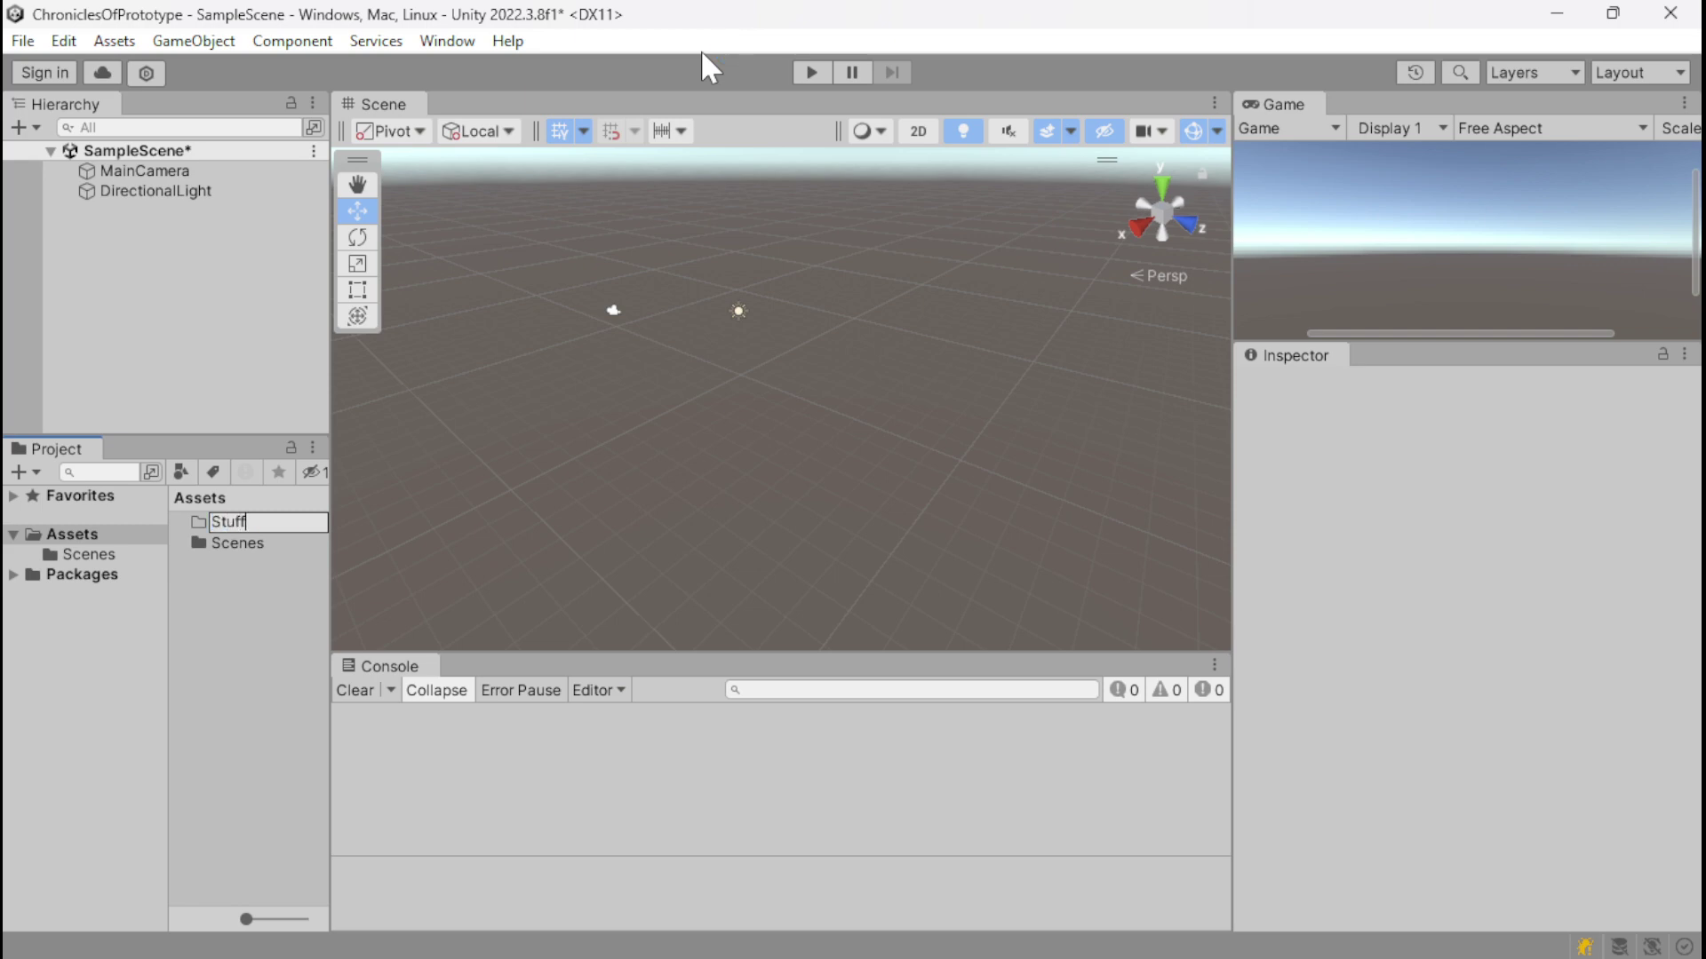
pyautogui.press('Return')
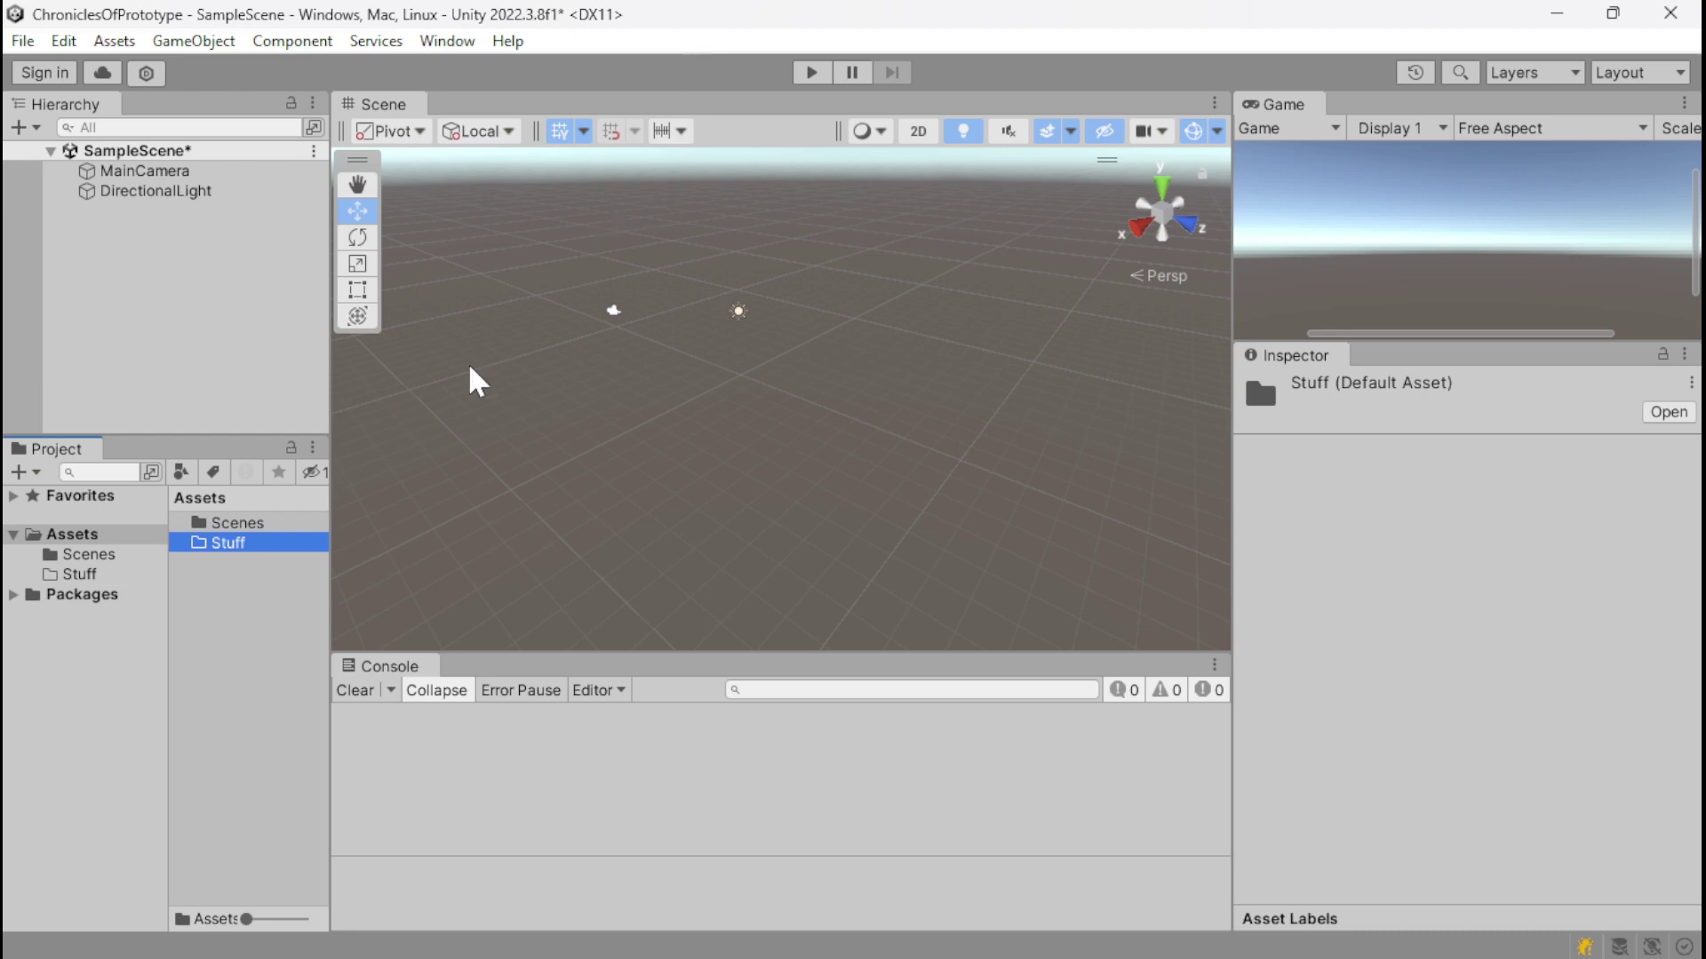
# Step: Open the Stuff folder and create a subfolder named Mesh in it
pyautogui.doubleClick(278, 549)
pyautogui.rightClick(277, 549)
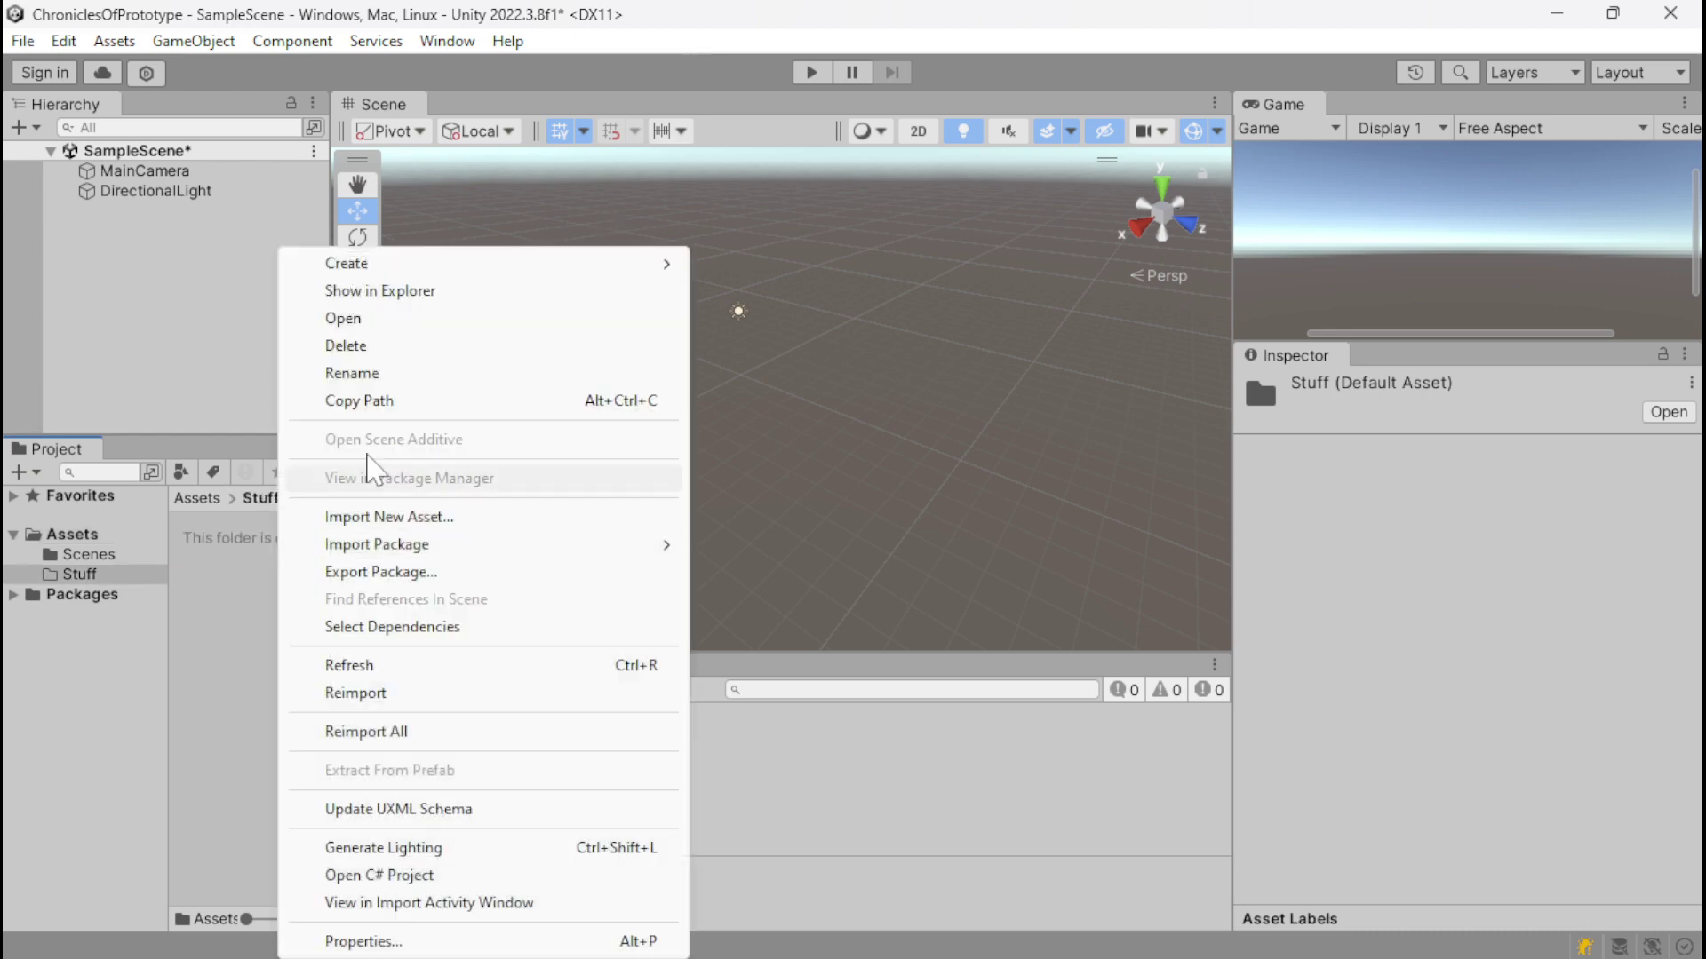
pyautogui.moveTo(445, 268)
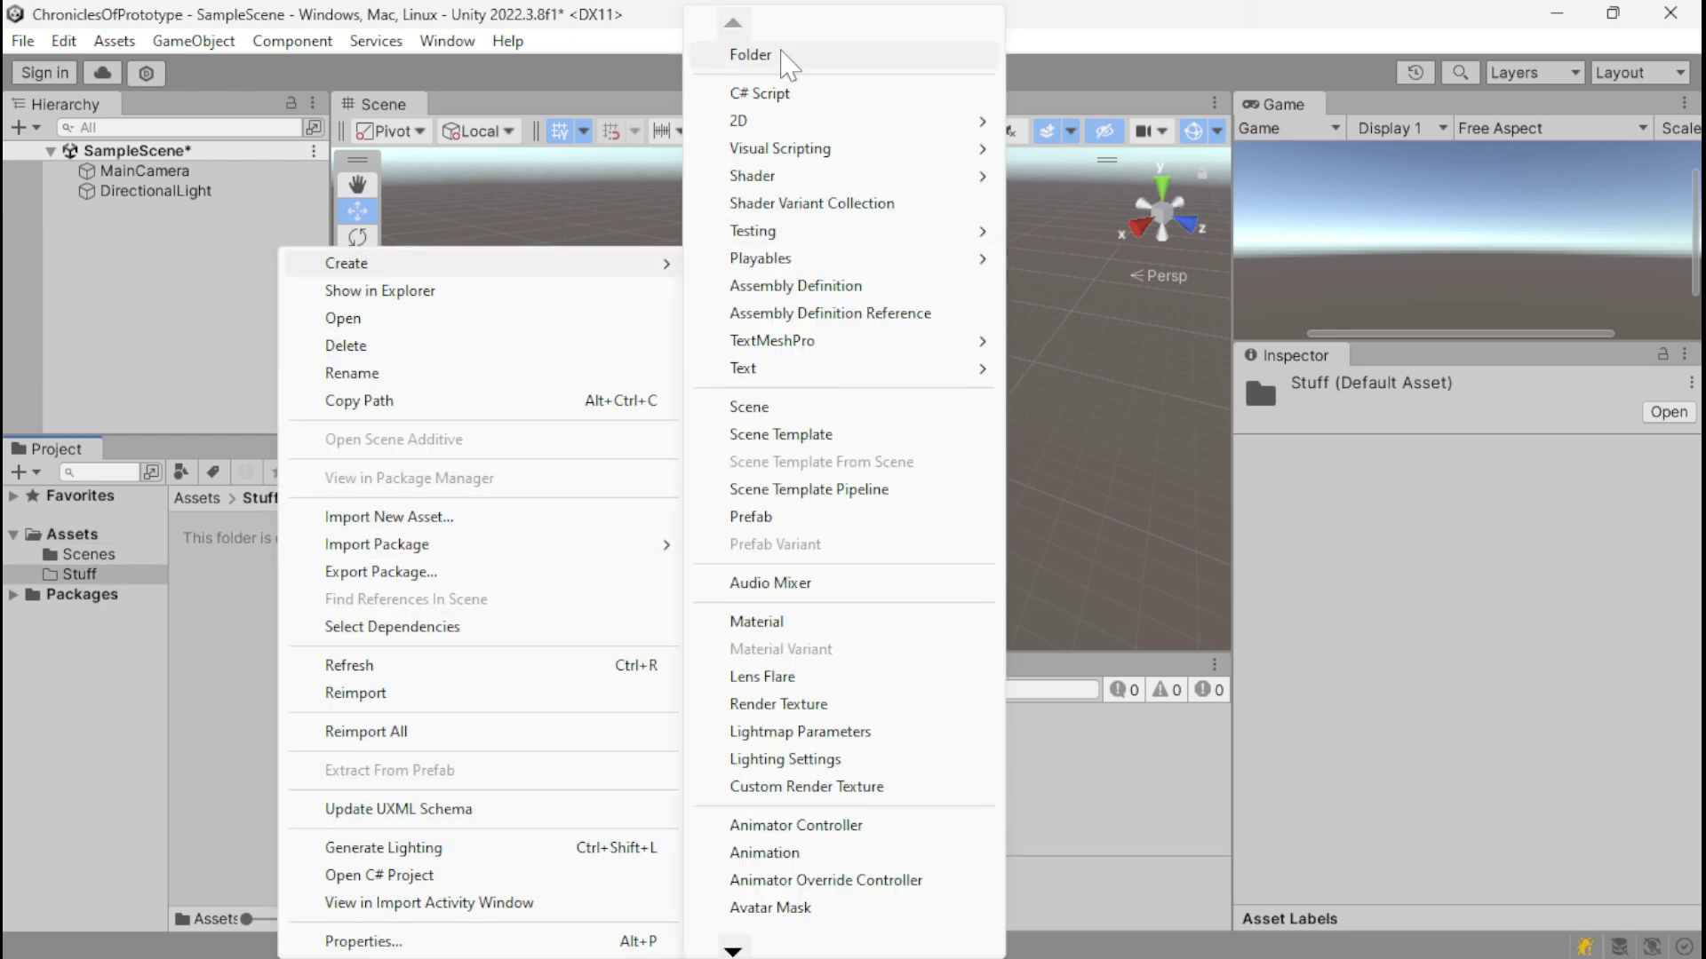
pyautogui.click(781, 52)
pyautogui.write('Mesh')
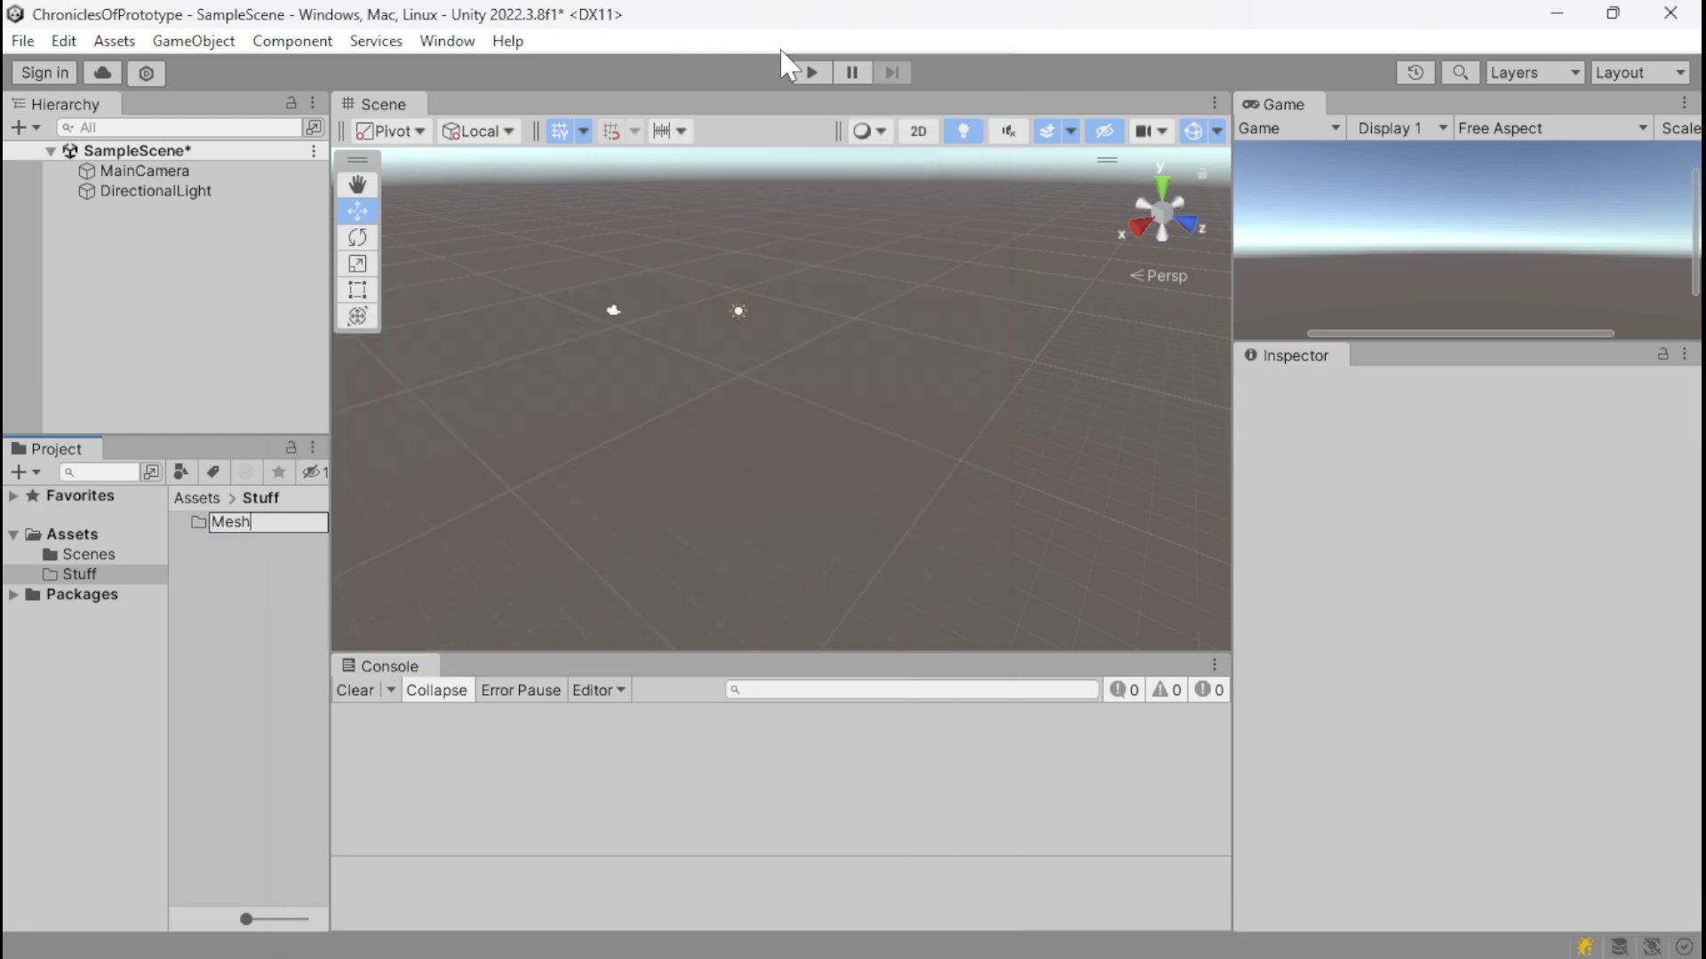
pyautogui.press('Return')
# Step: Create a second subfolder named Material inside the Stuff folder
pyautogui.click(285, 571)
pyautogui.rightClick(285, 571)
pyautogui.moveTo(447, 256)
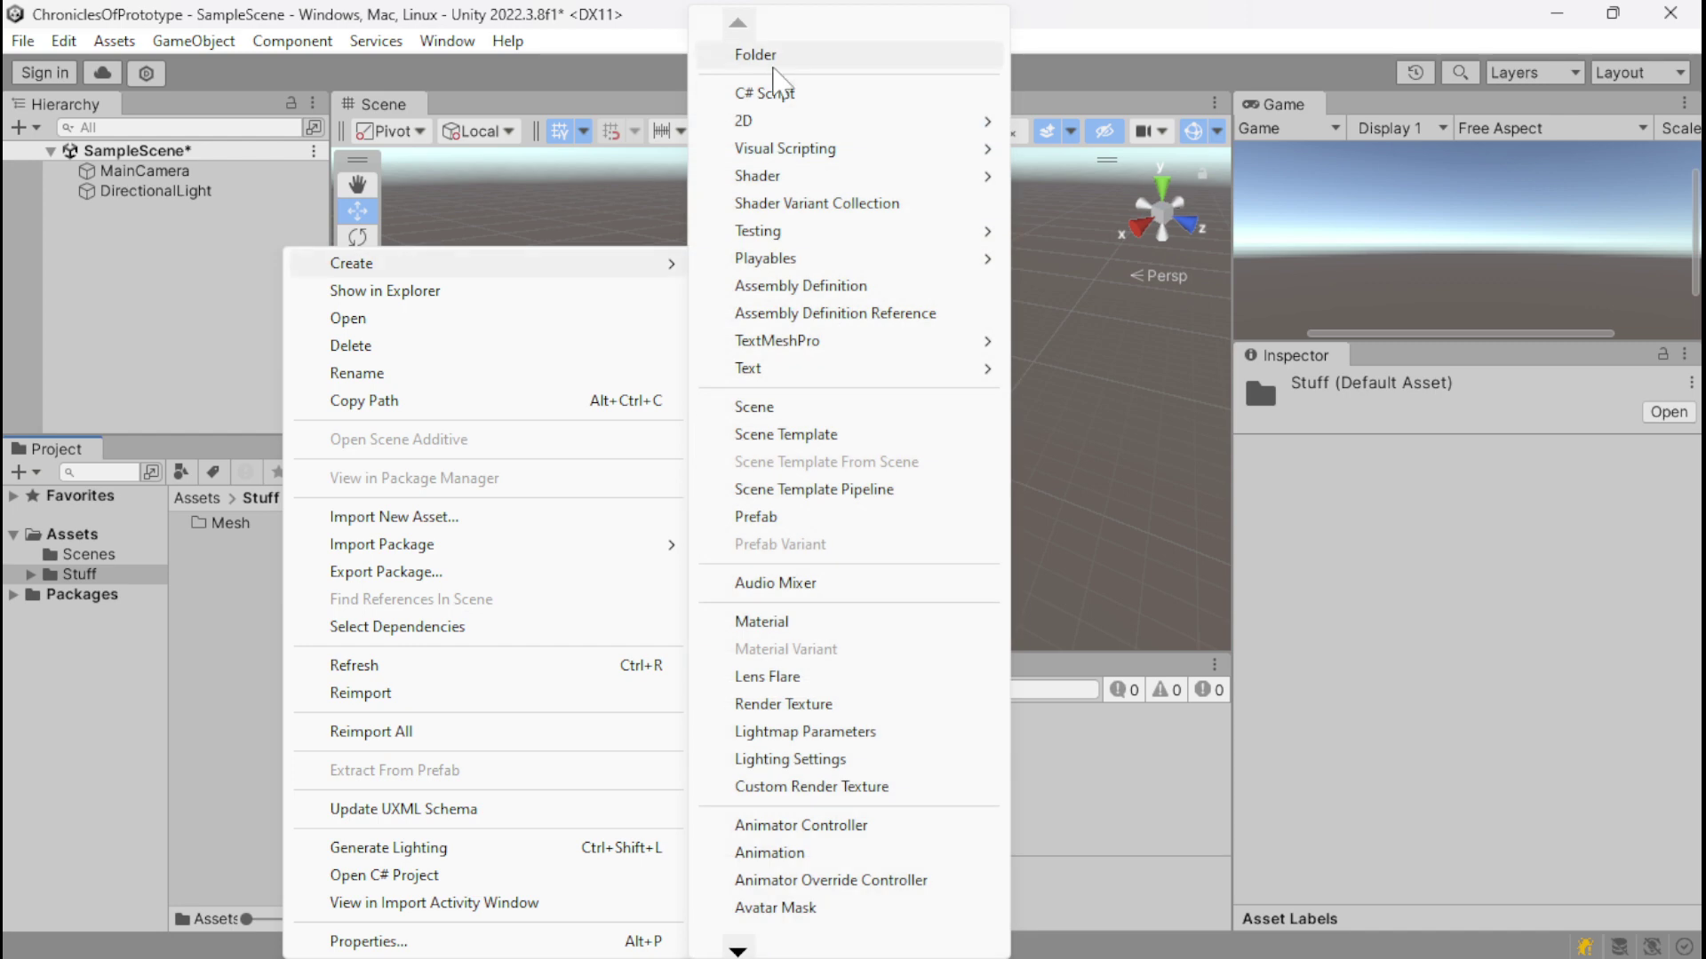
pyautogui.click(773, 55)
pyautogui.write('Material')
pyautogui.press('Return')
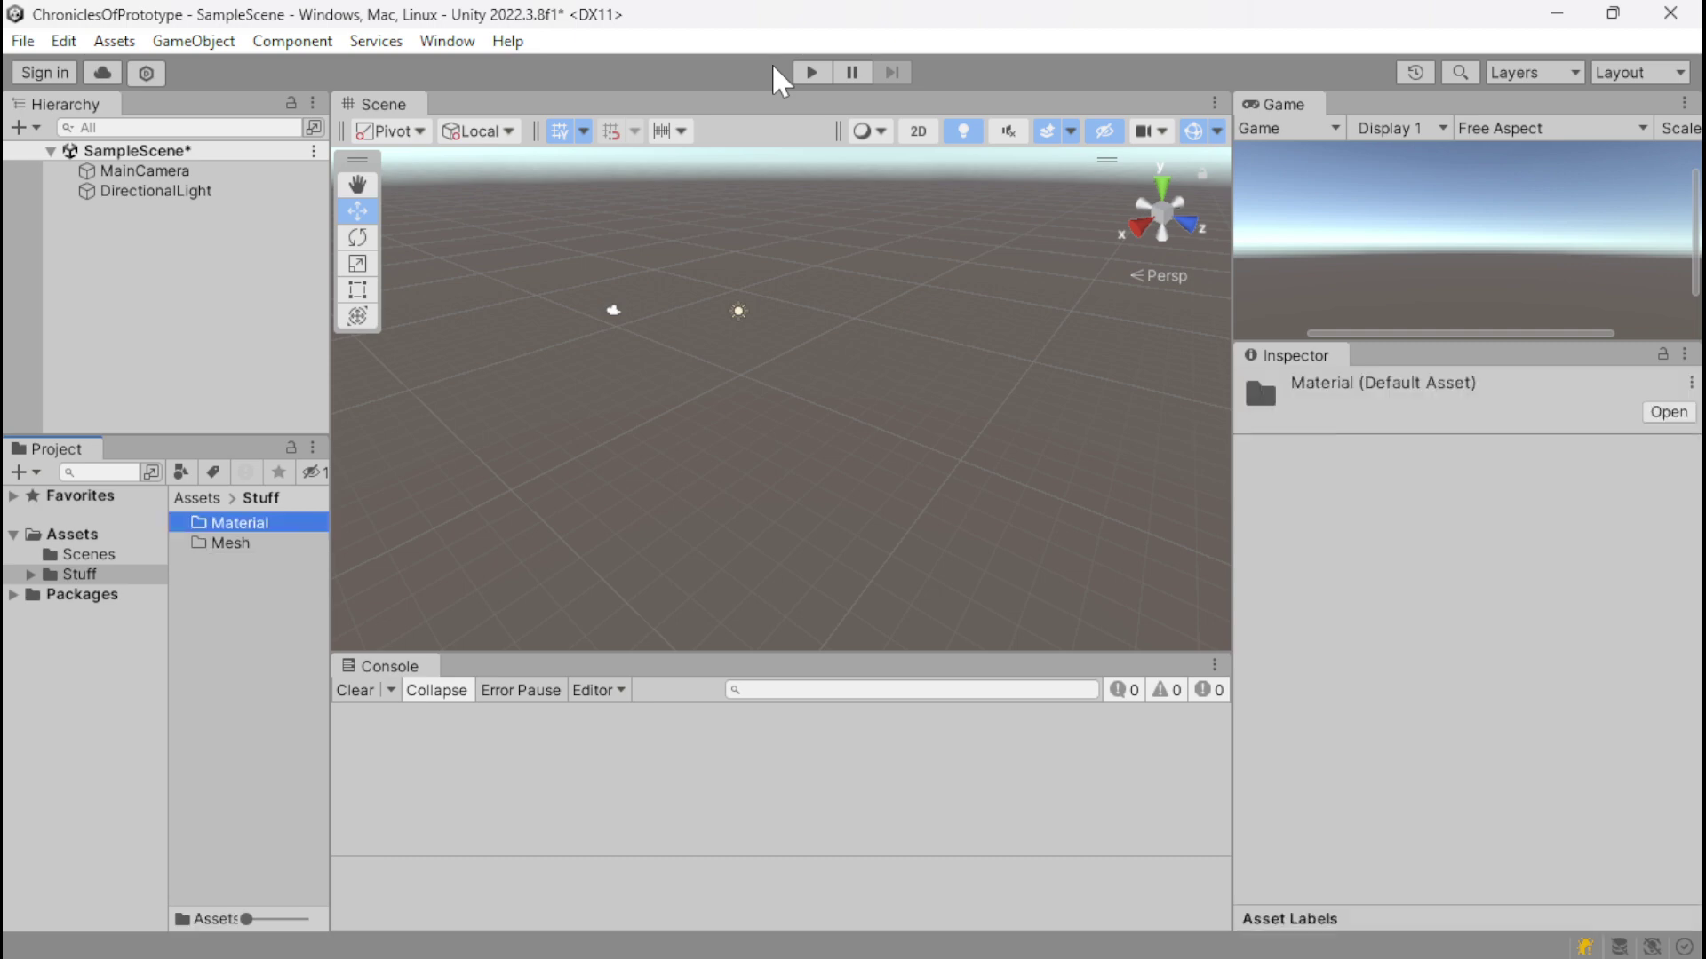
# Step: Create a third subfolder named Texture inside the Stuff folder
pyautogui.rightClick(257, 598)
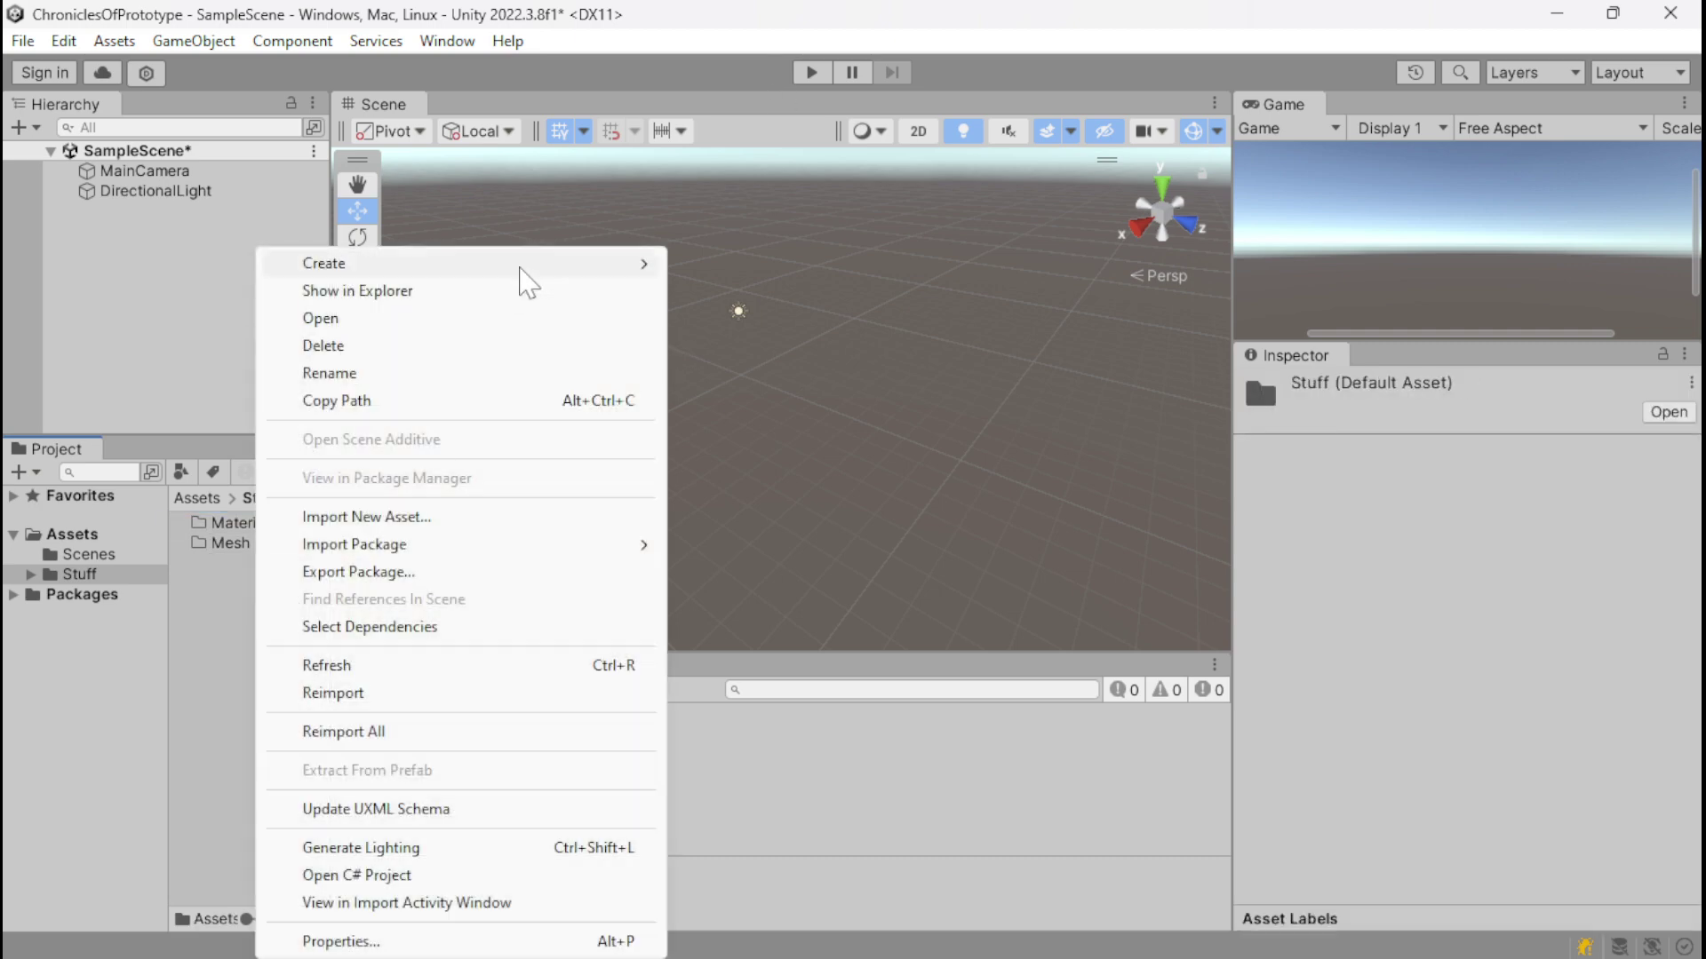
pyautogui.moveTo(552, 263)
pyautogui.click(818, 53)
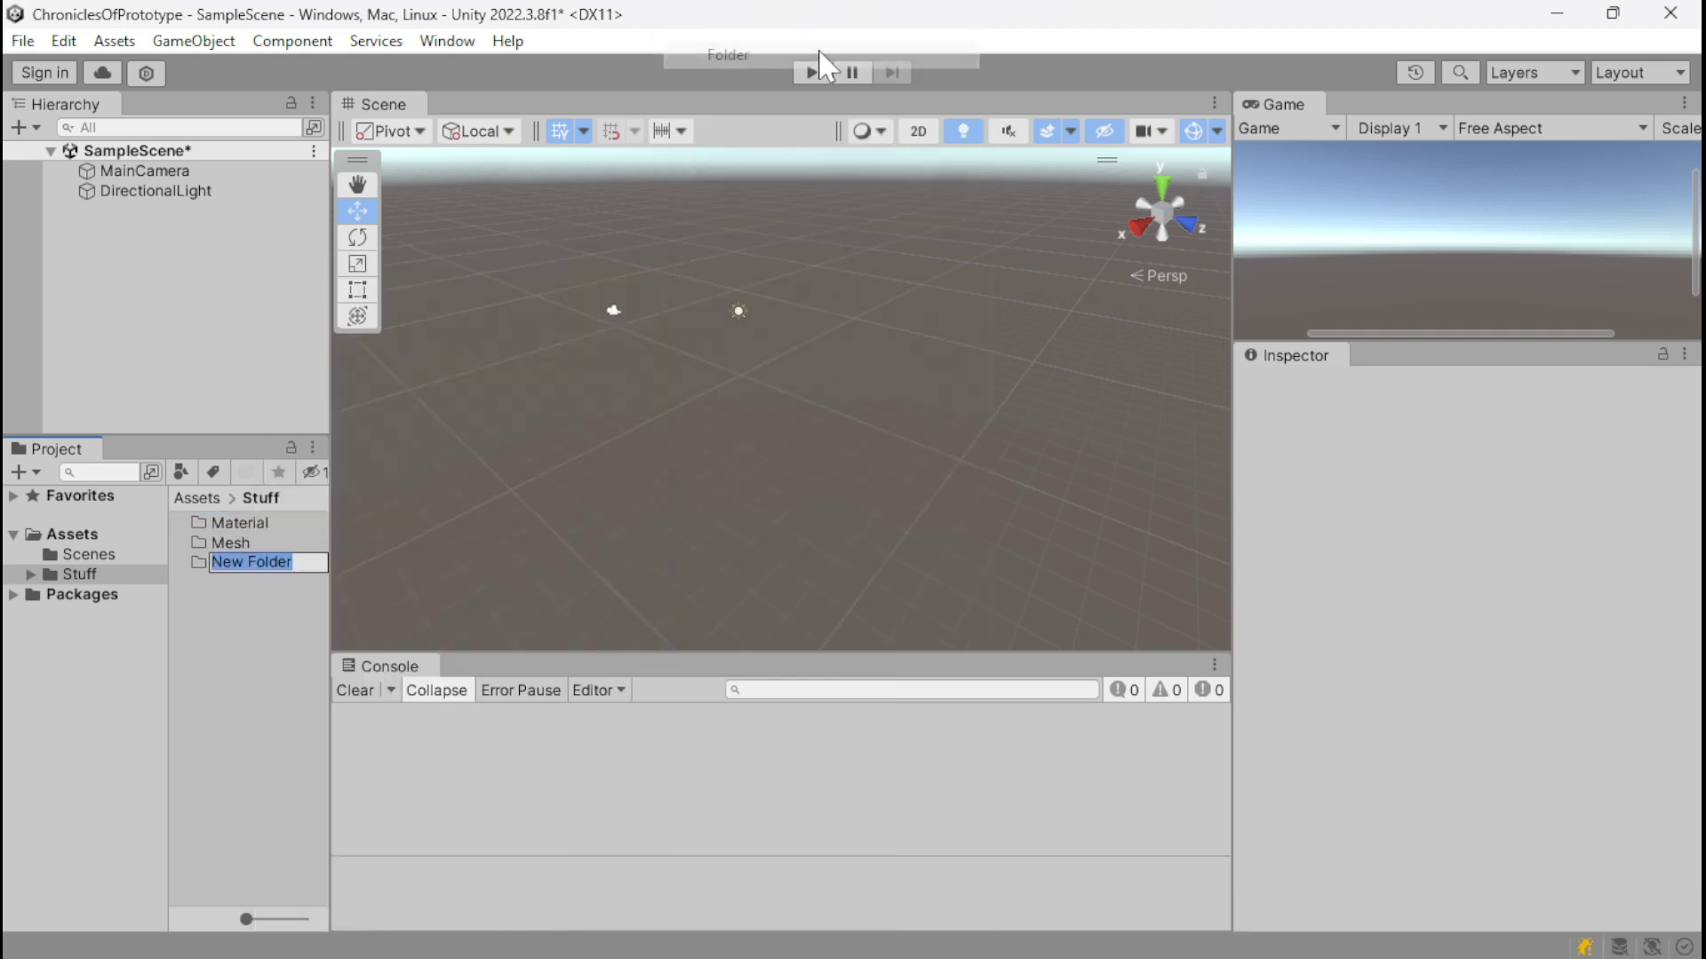
pyautogui.write('Texture')
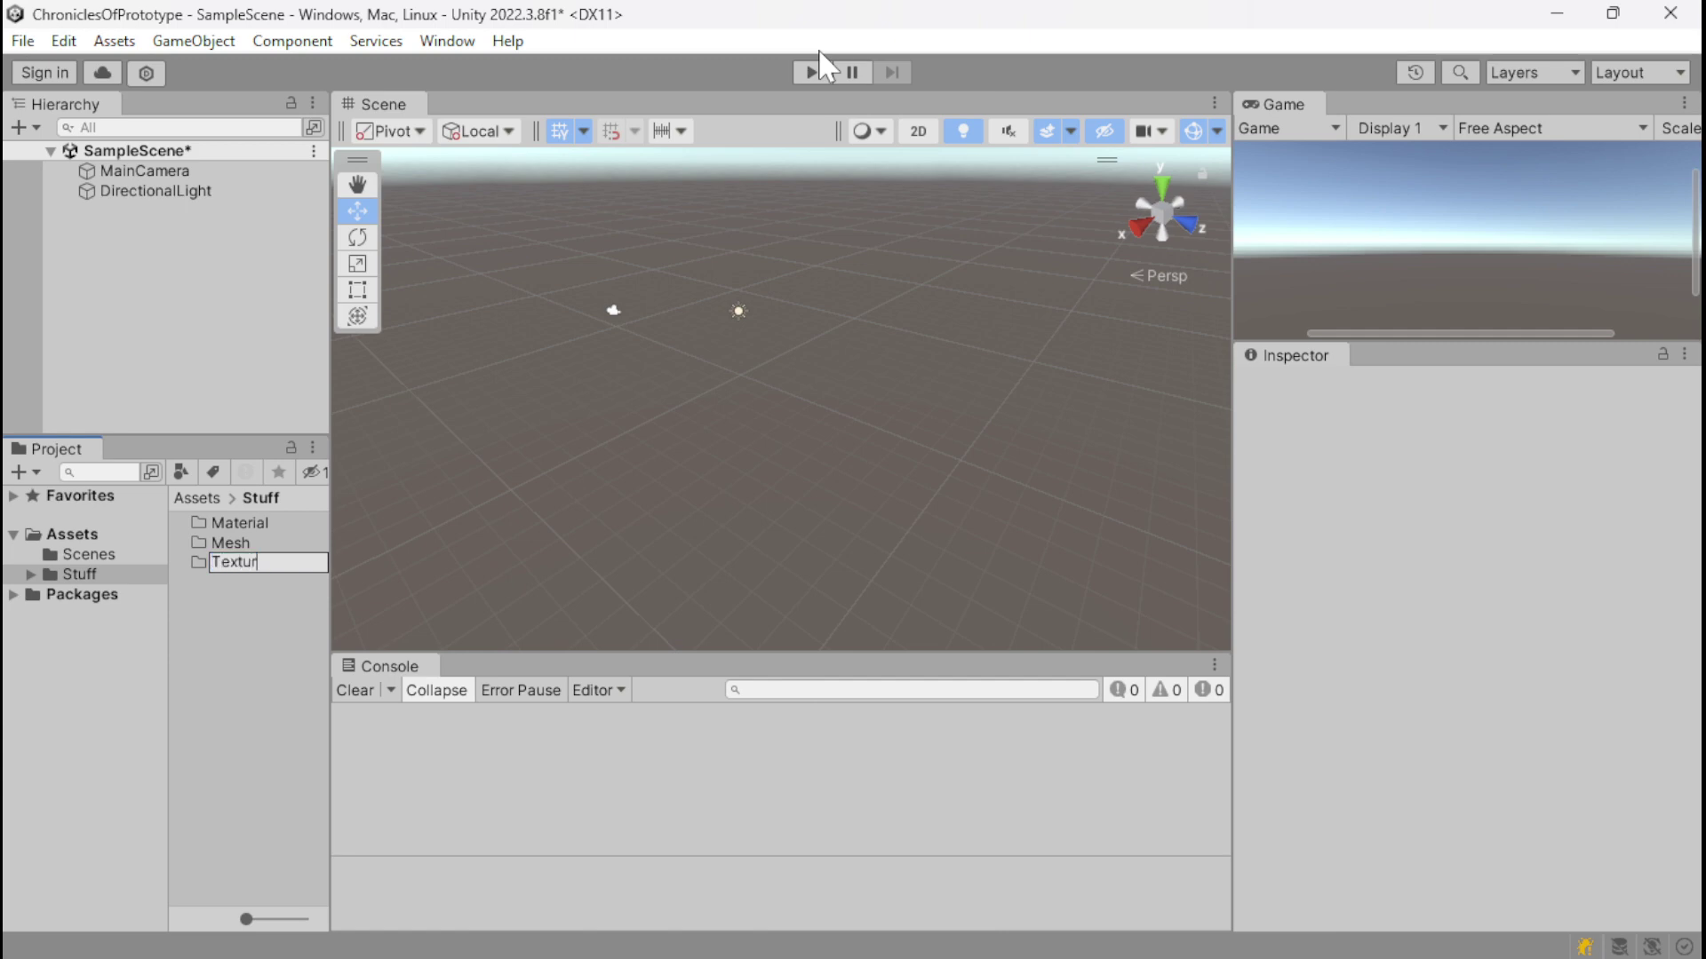
pyautogui.press('Return')
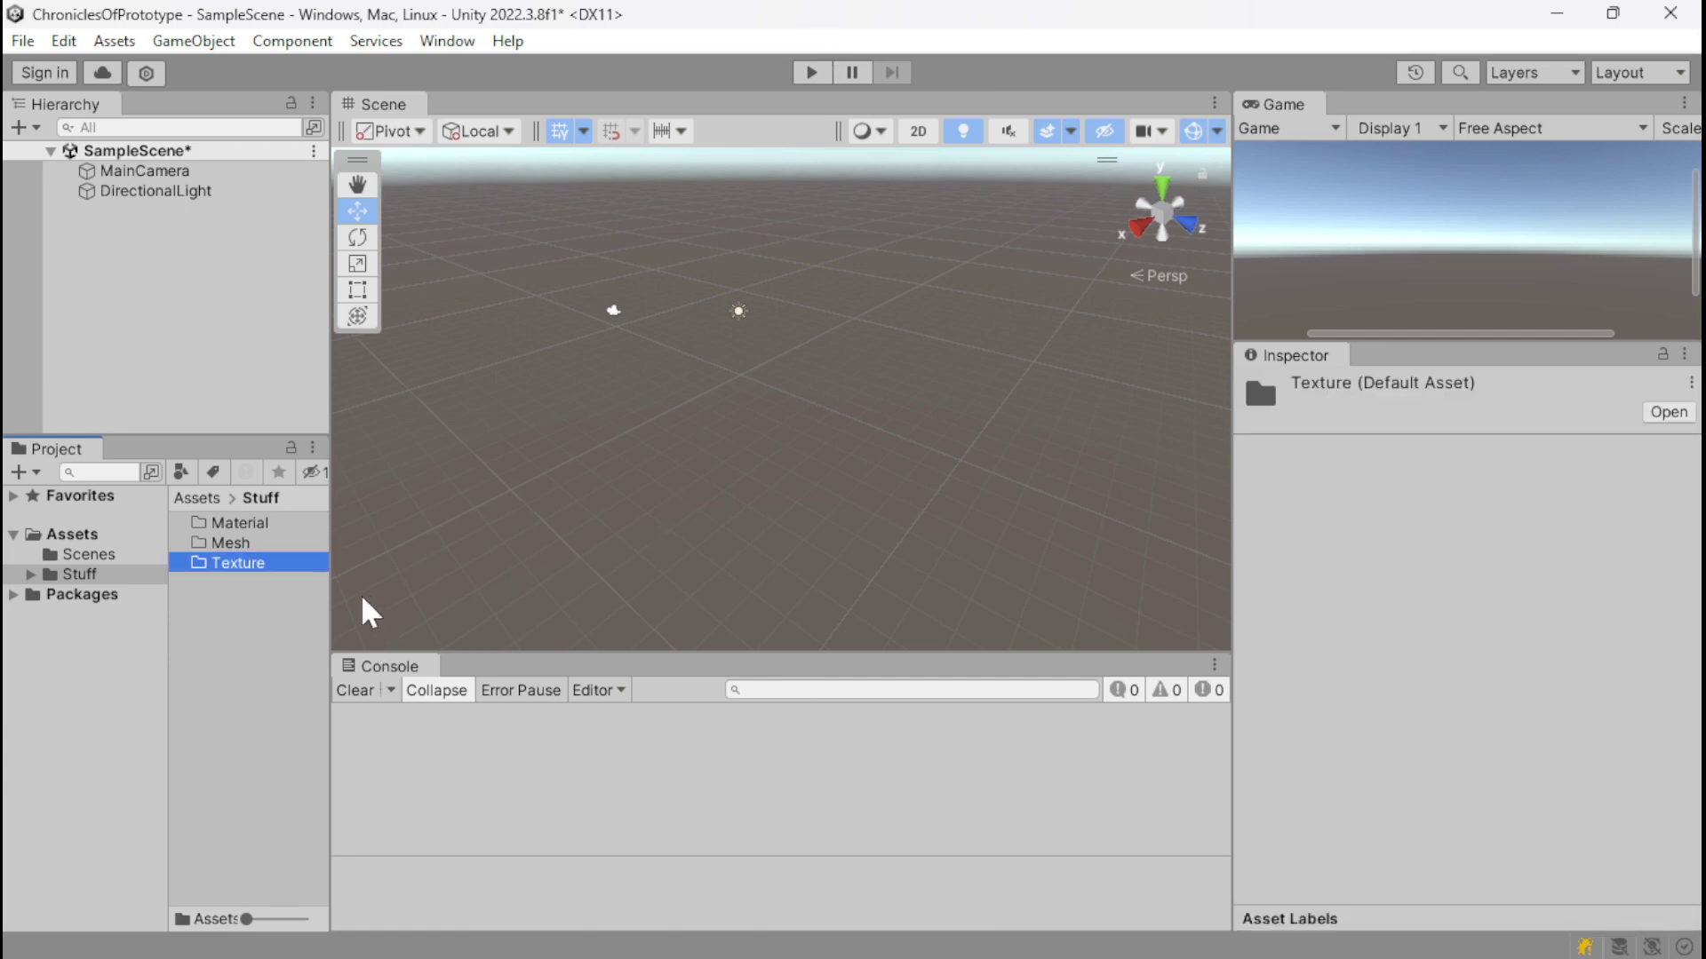
# Step: Return to the Assets folder and create a folder named Input in it
pyautogui.click(74, 533)
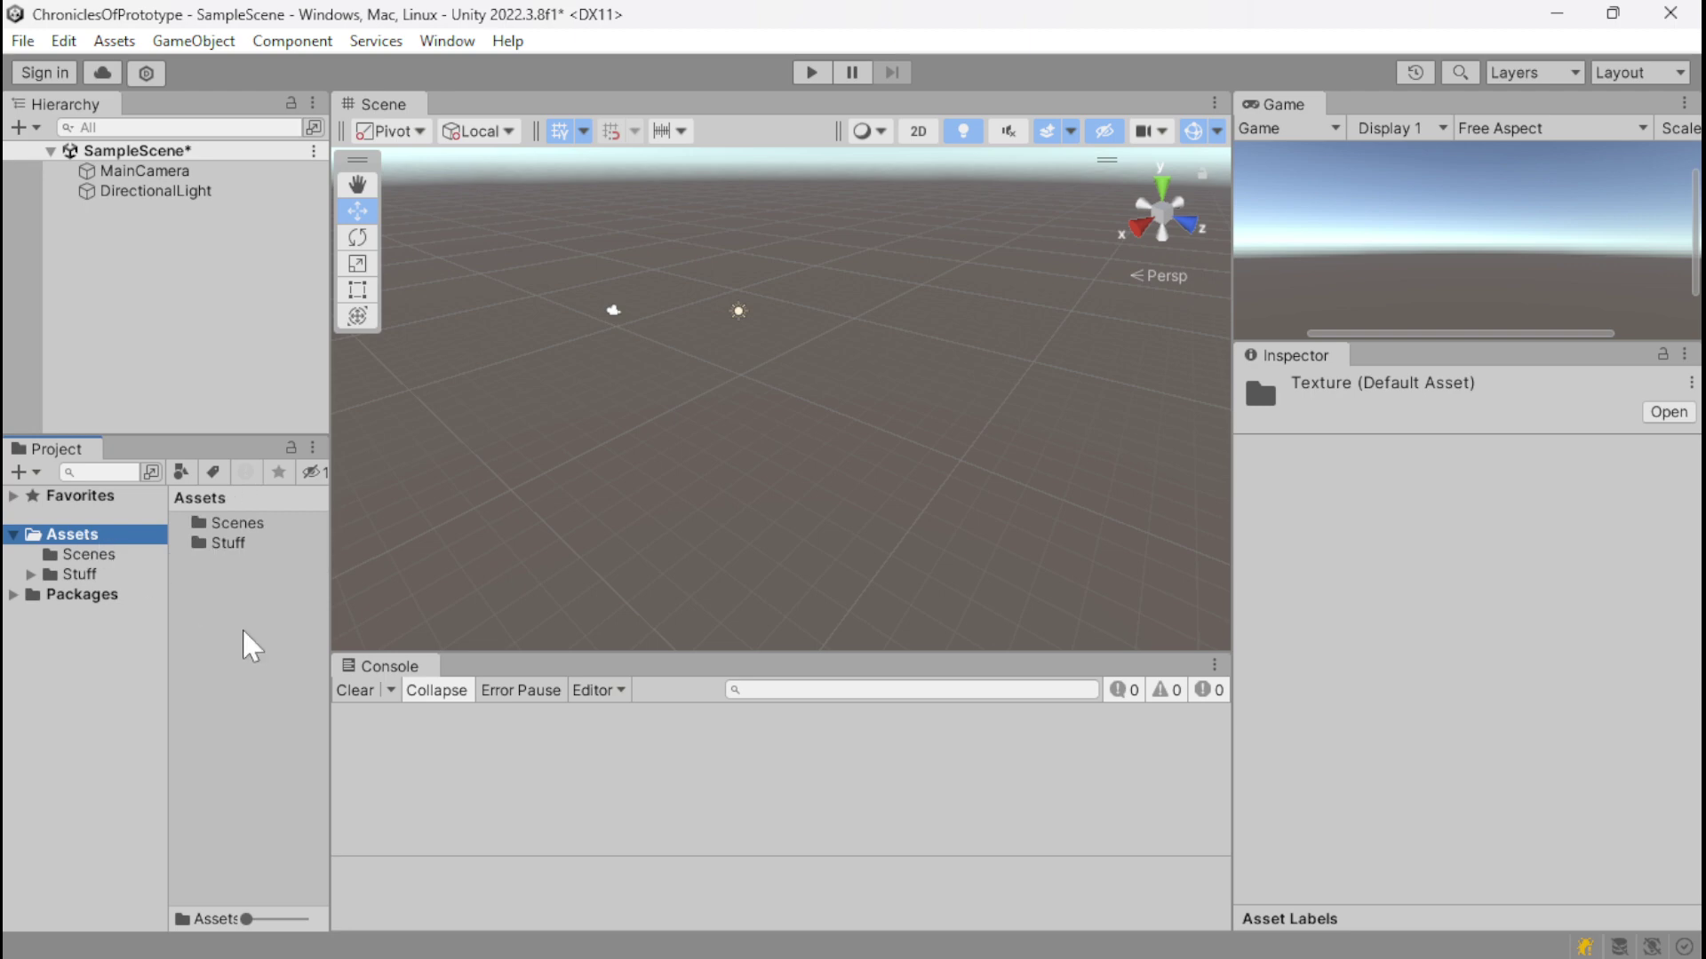
pyautogui.rightClick(243, 627)
pyautogui.moveTo(425, 271)
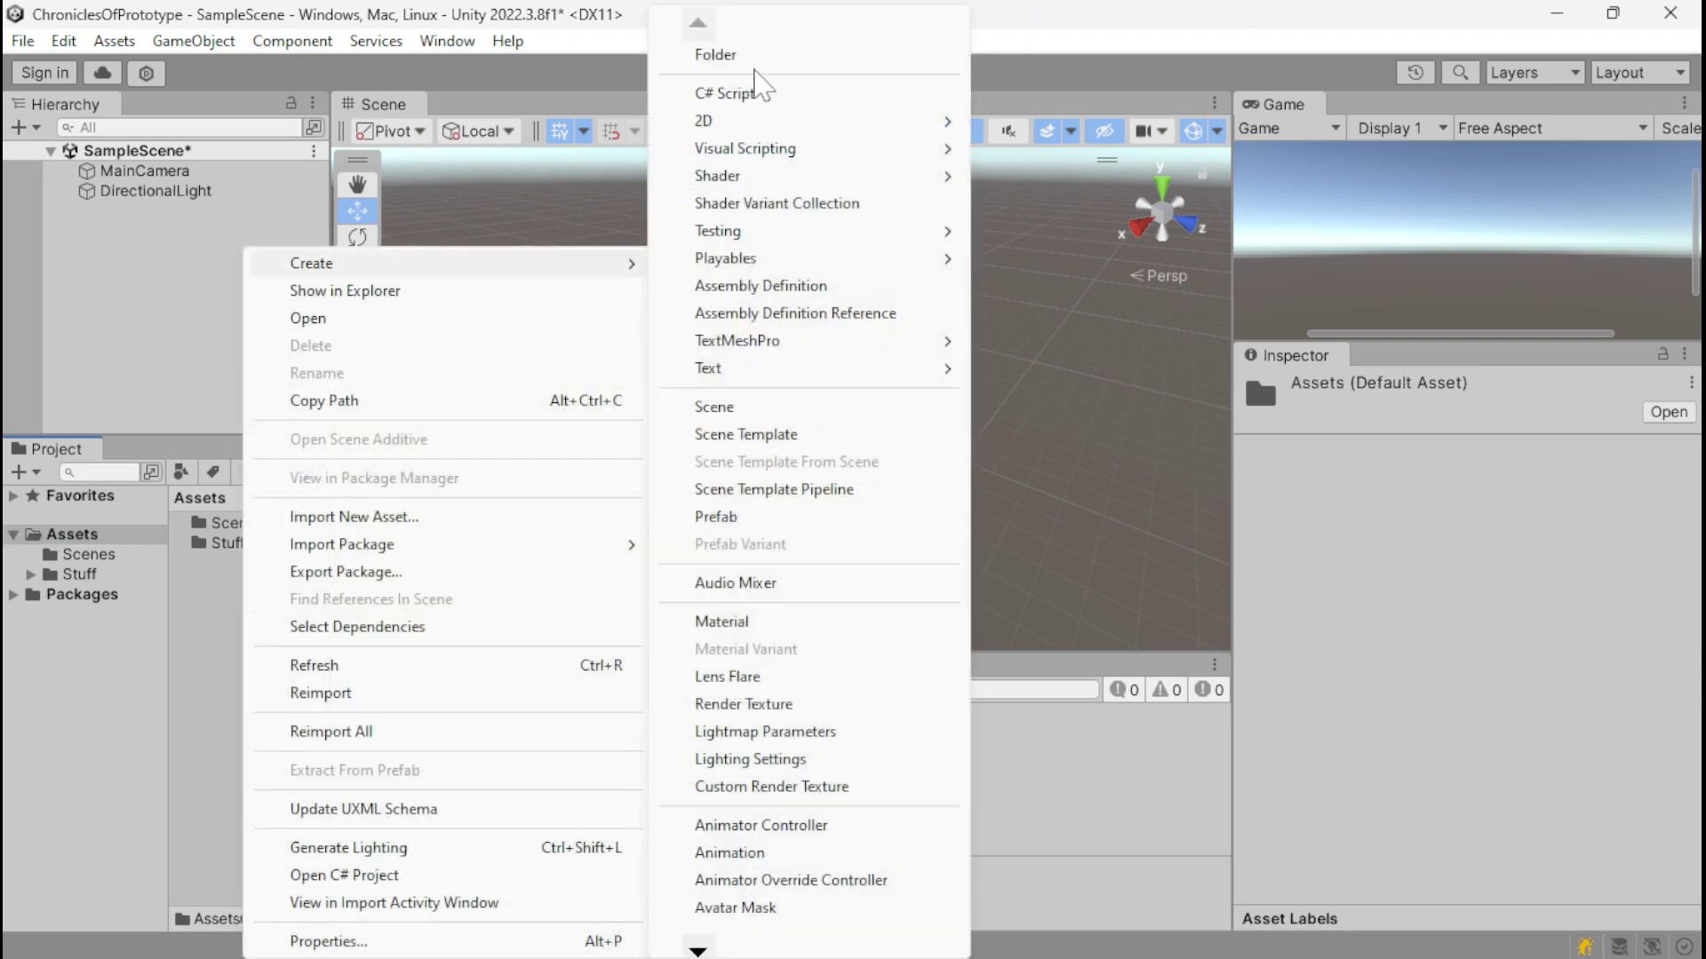
pyautogui.click(755, 57)
pyautogui.write('Input')
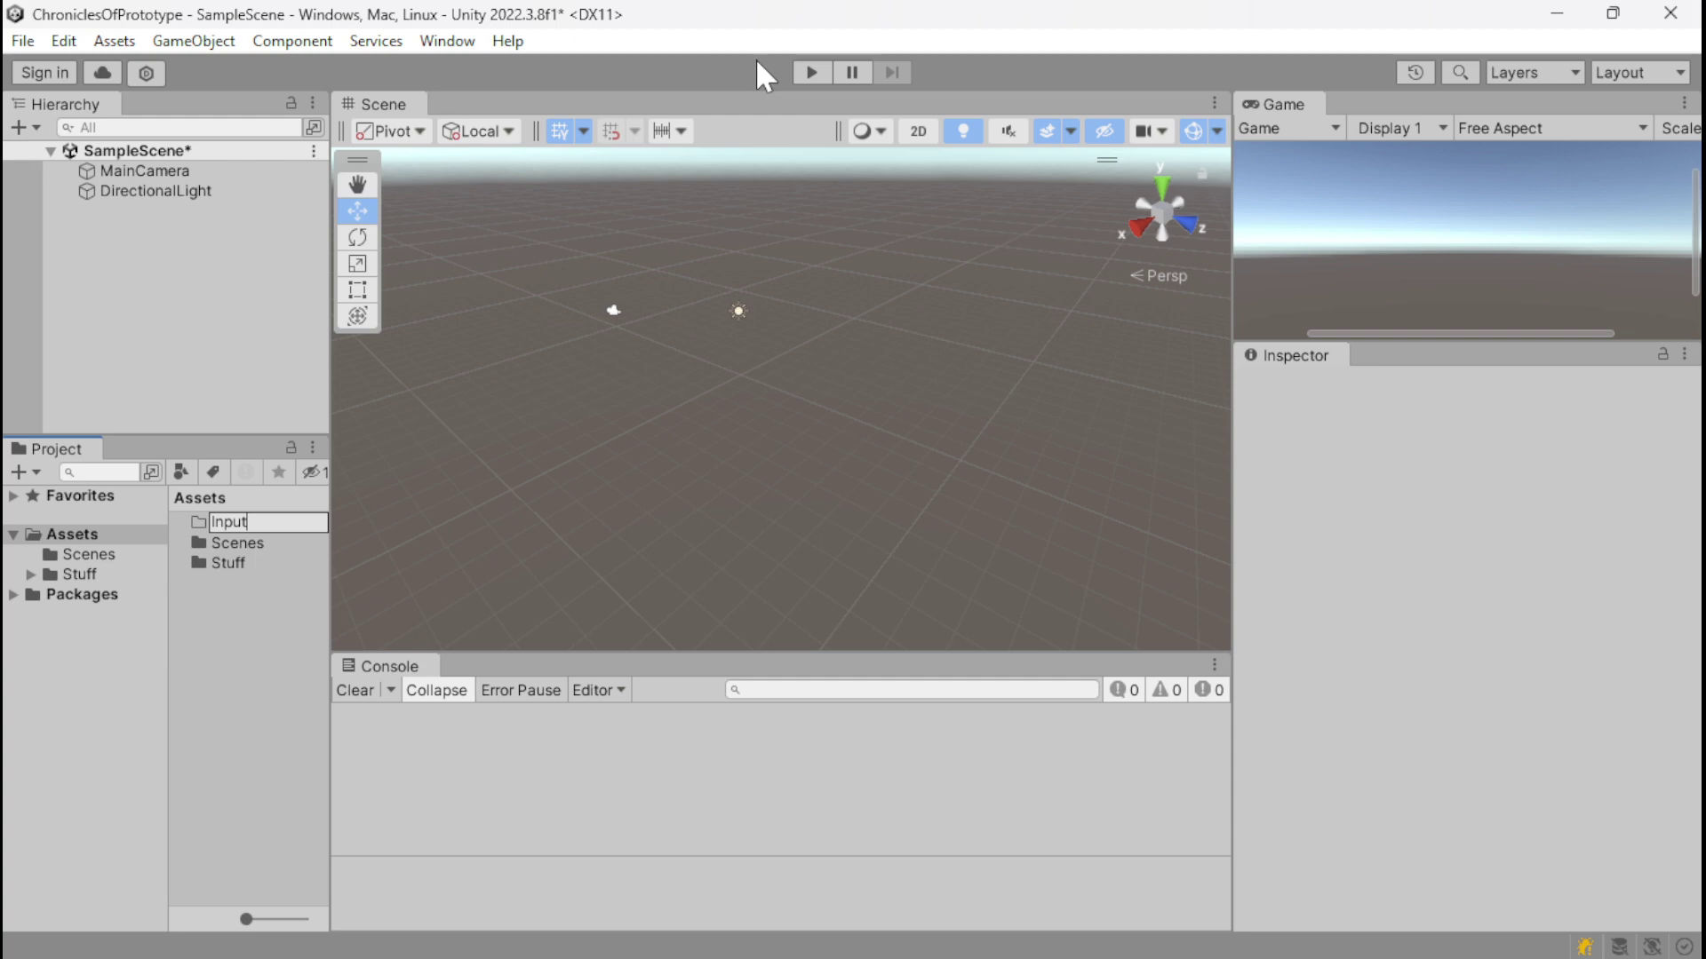
pyautogui.press('Return')
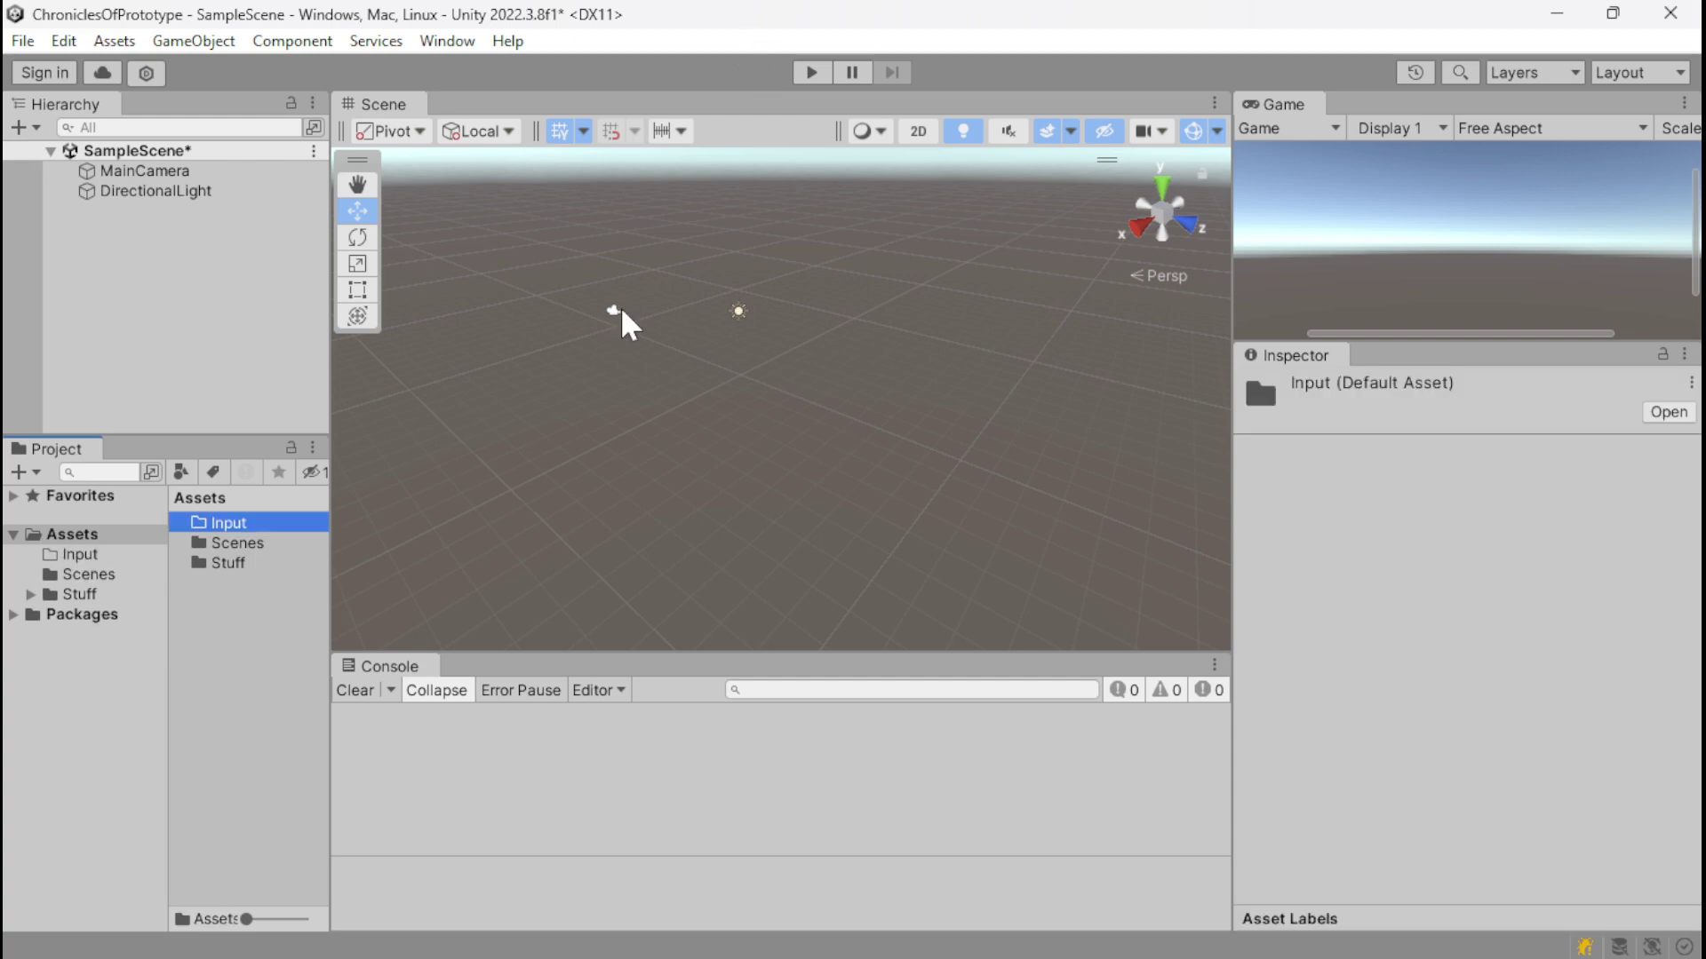
# Step: Create a folder named Scripts in the Assets folder
pyautogui.rightClick(291, 638)
pyautogui.moveTo(504, 267)
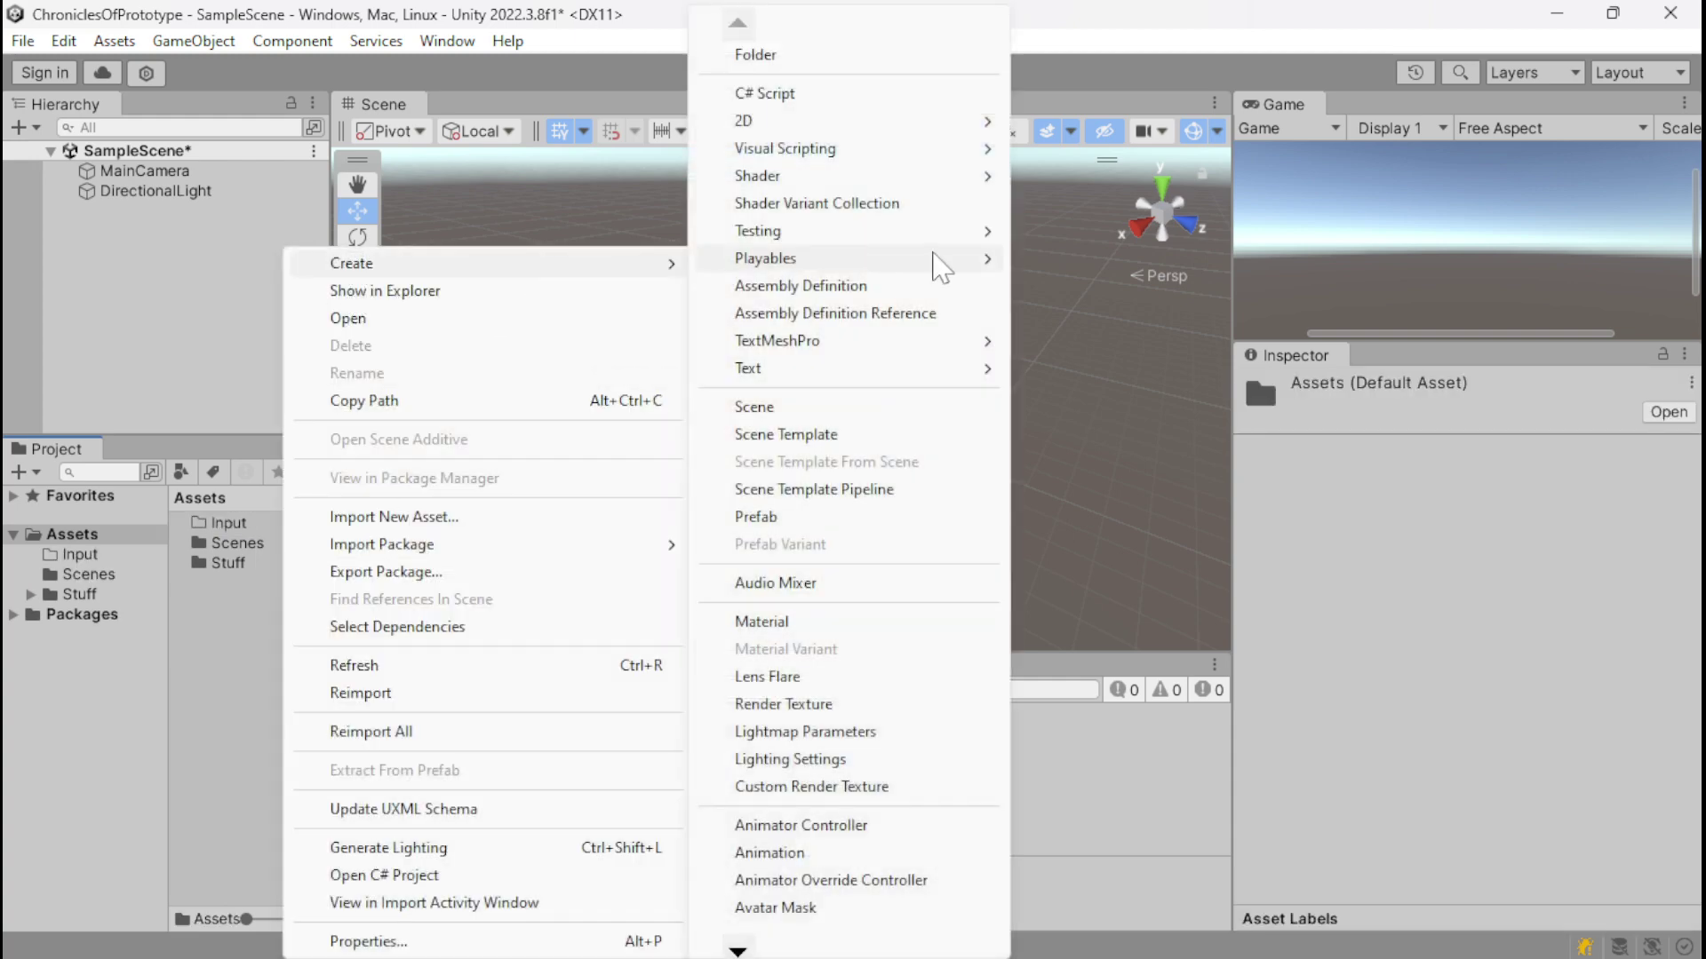
pyautogui.click(928, 55)
pyautogui.write('Scrip')
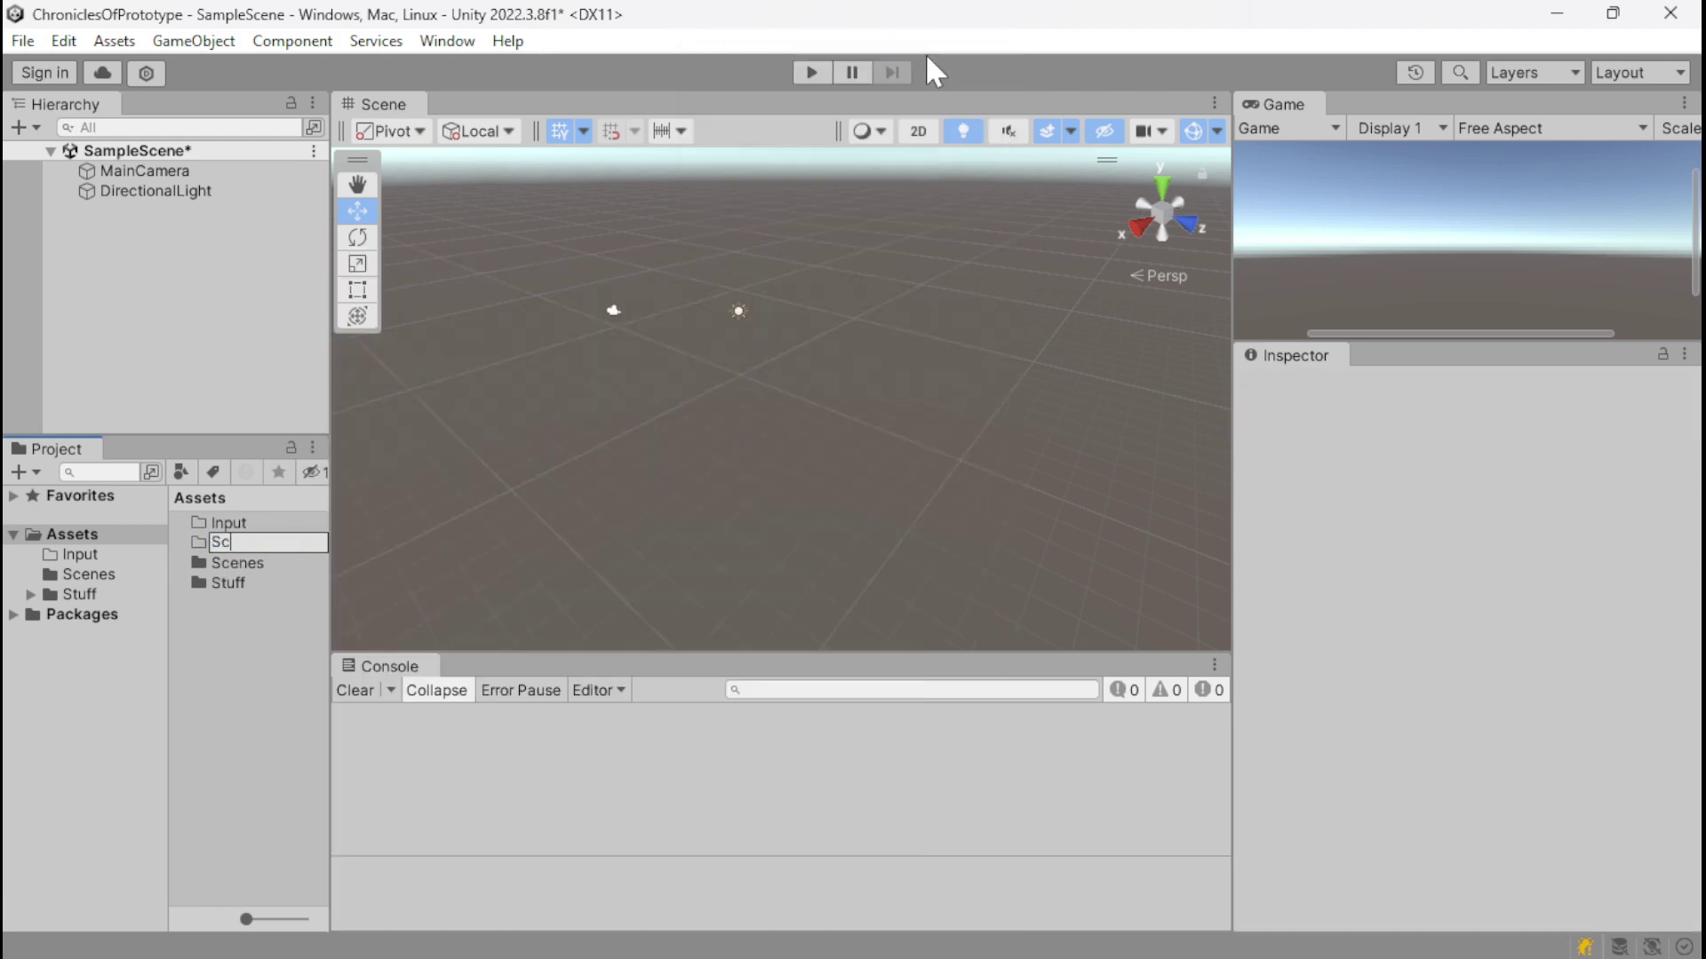
pyautogui.write('ts')
pyautogui.press('Return')
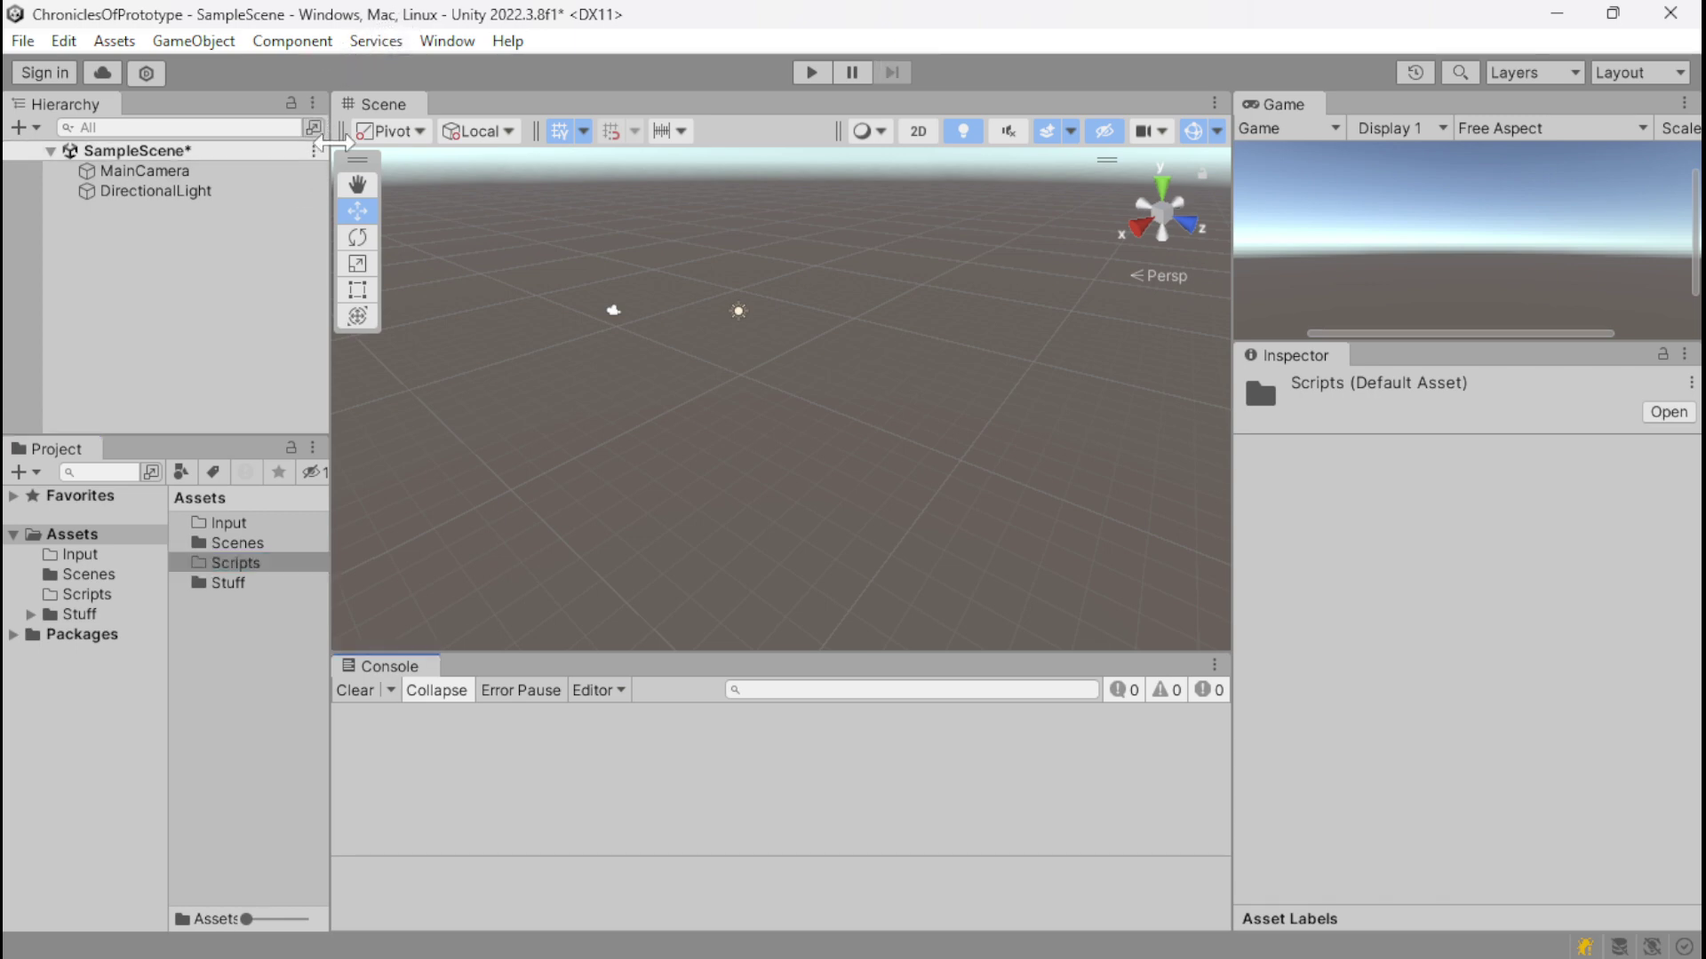
# Step: Open the Package Manager and list the packages from the Unity Registry
pyautogui.click(447, 41)
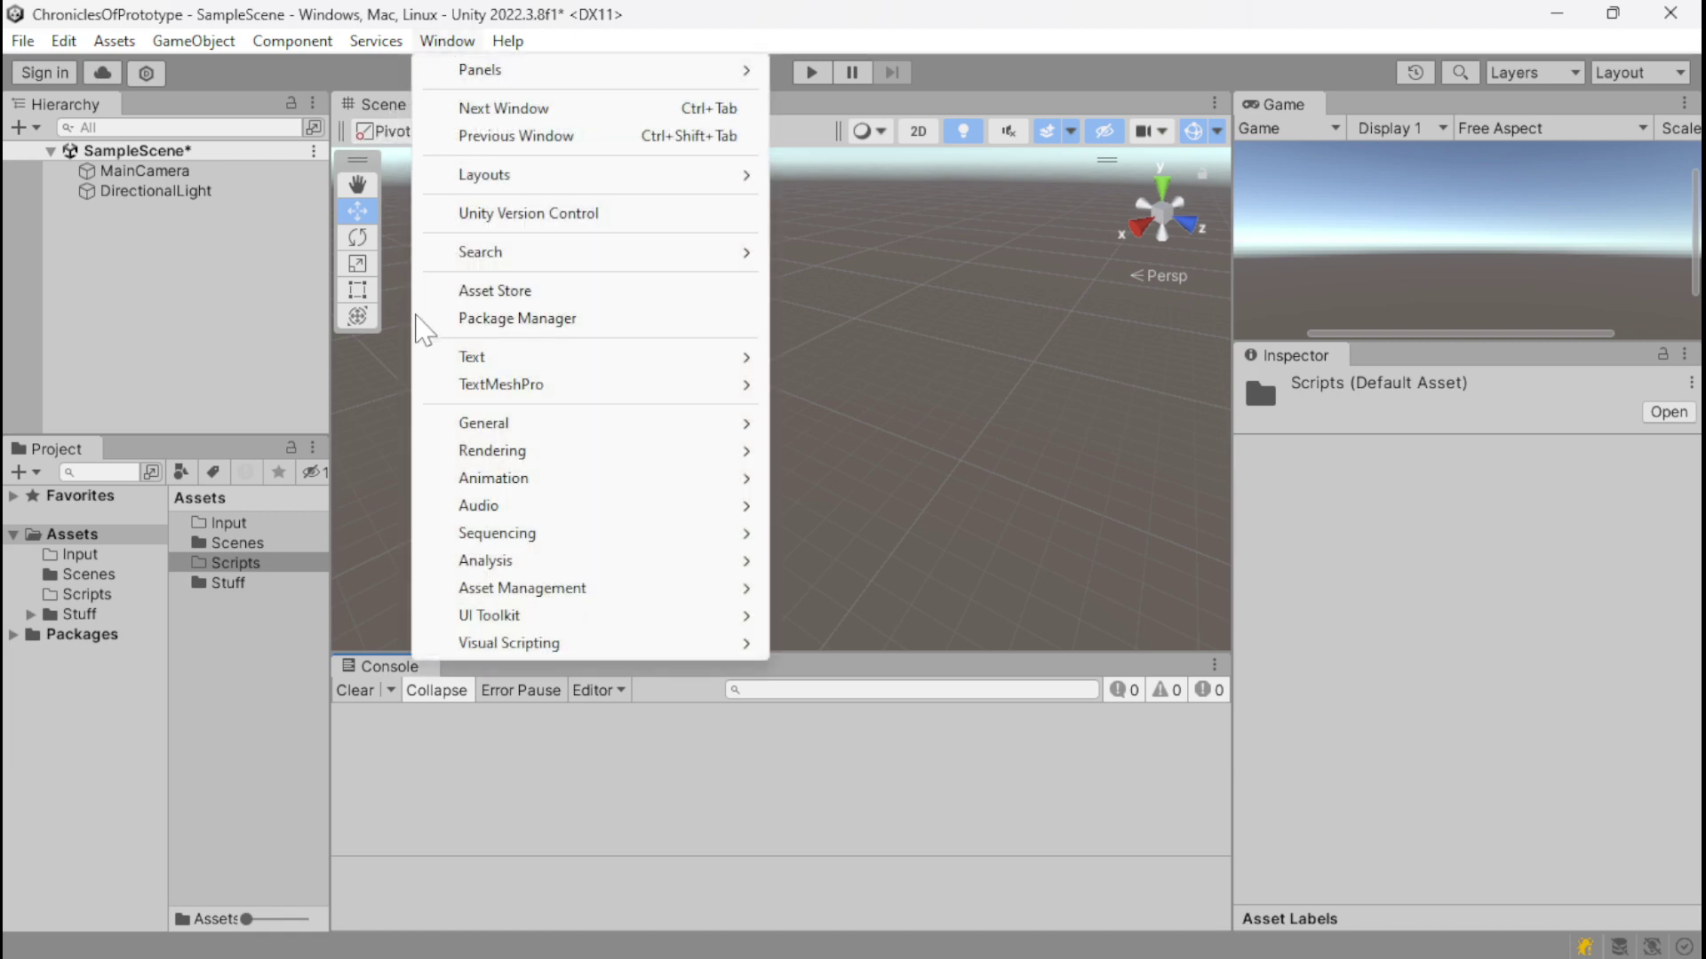
pyautogui.click(528, 320)
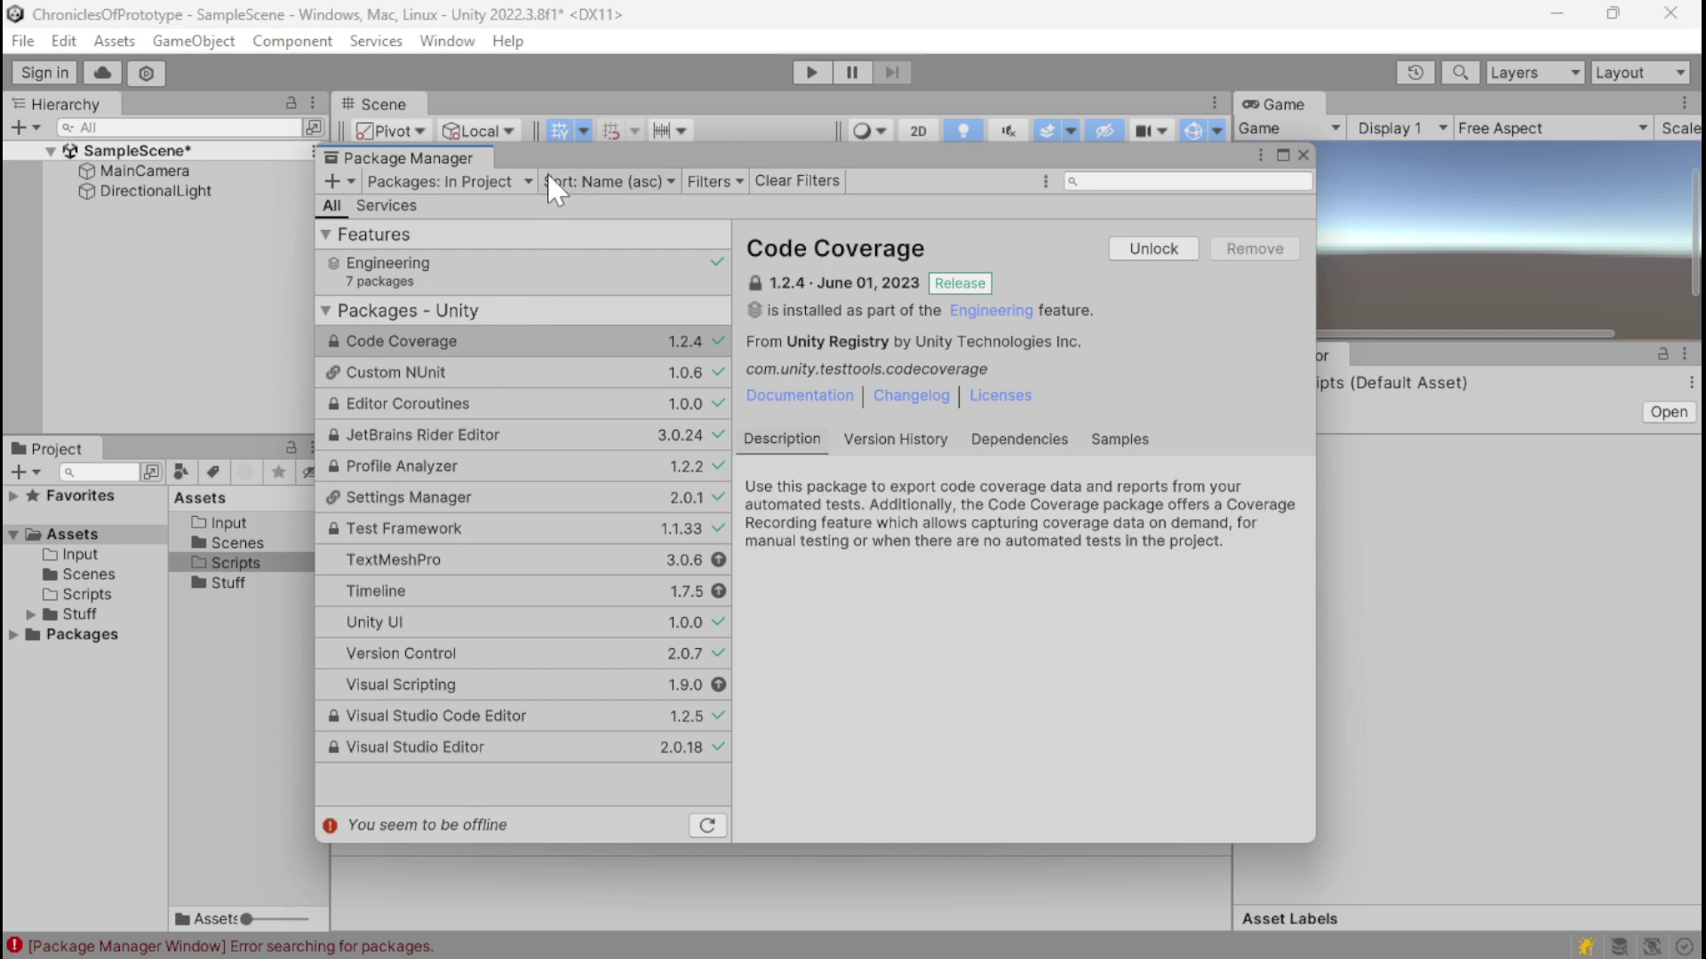
pyautogui.moveTo(553, 156); pyautogui.dragTo(988, 116)
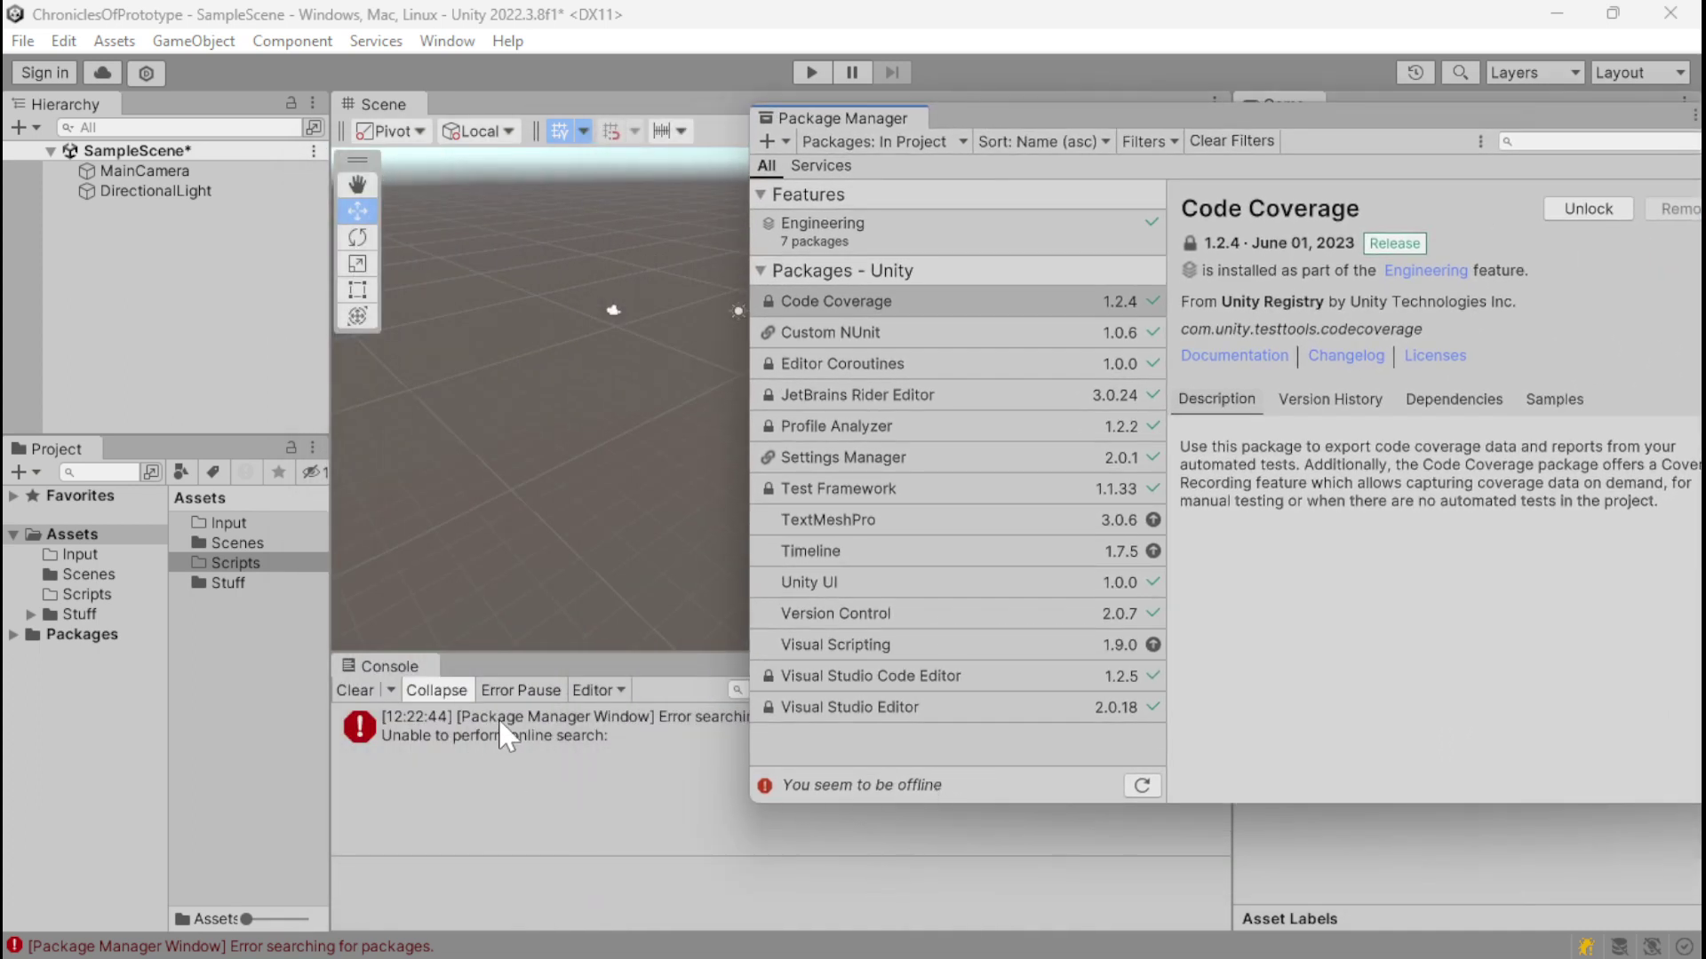
pyautogui.moveTo(1022, 115); pyautogui.dragTo(561, 116)
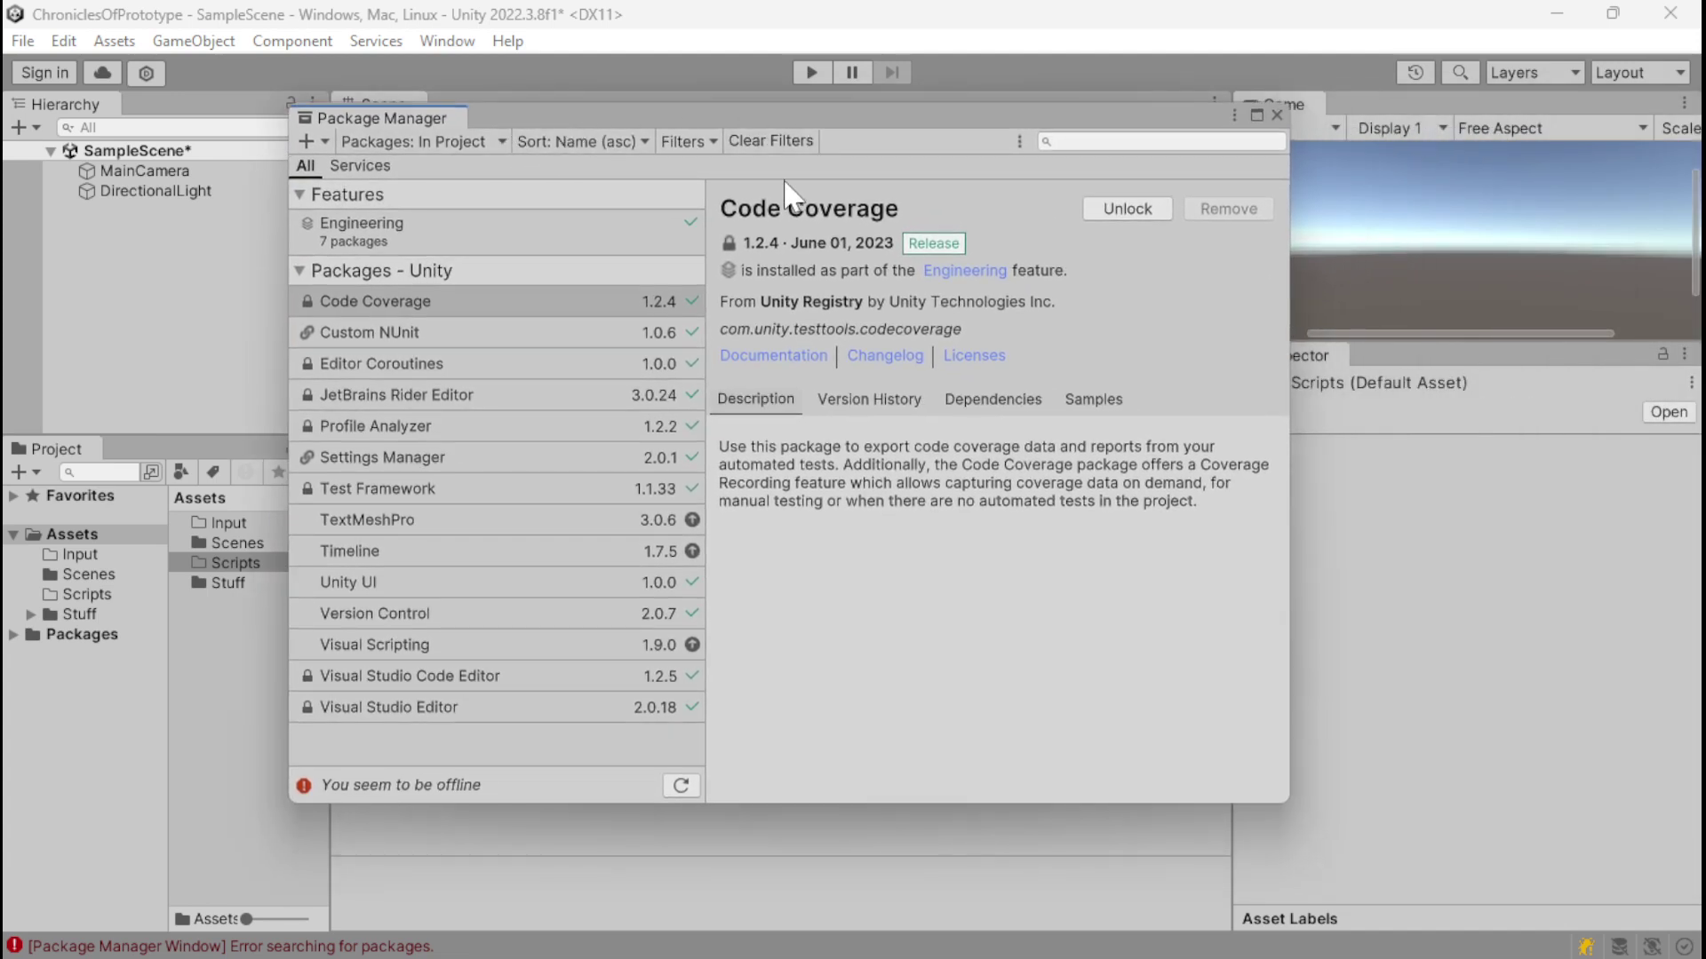
pyautogui.click(440, 142)
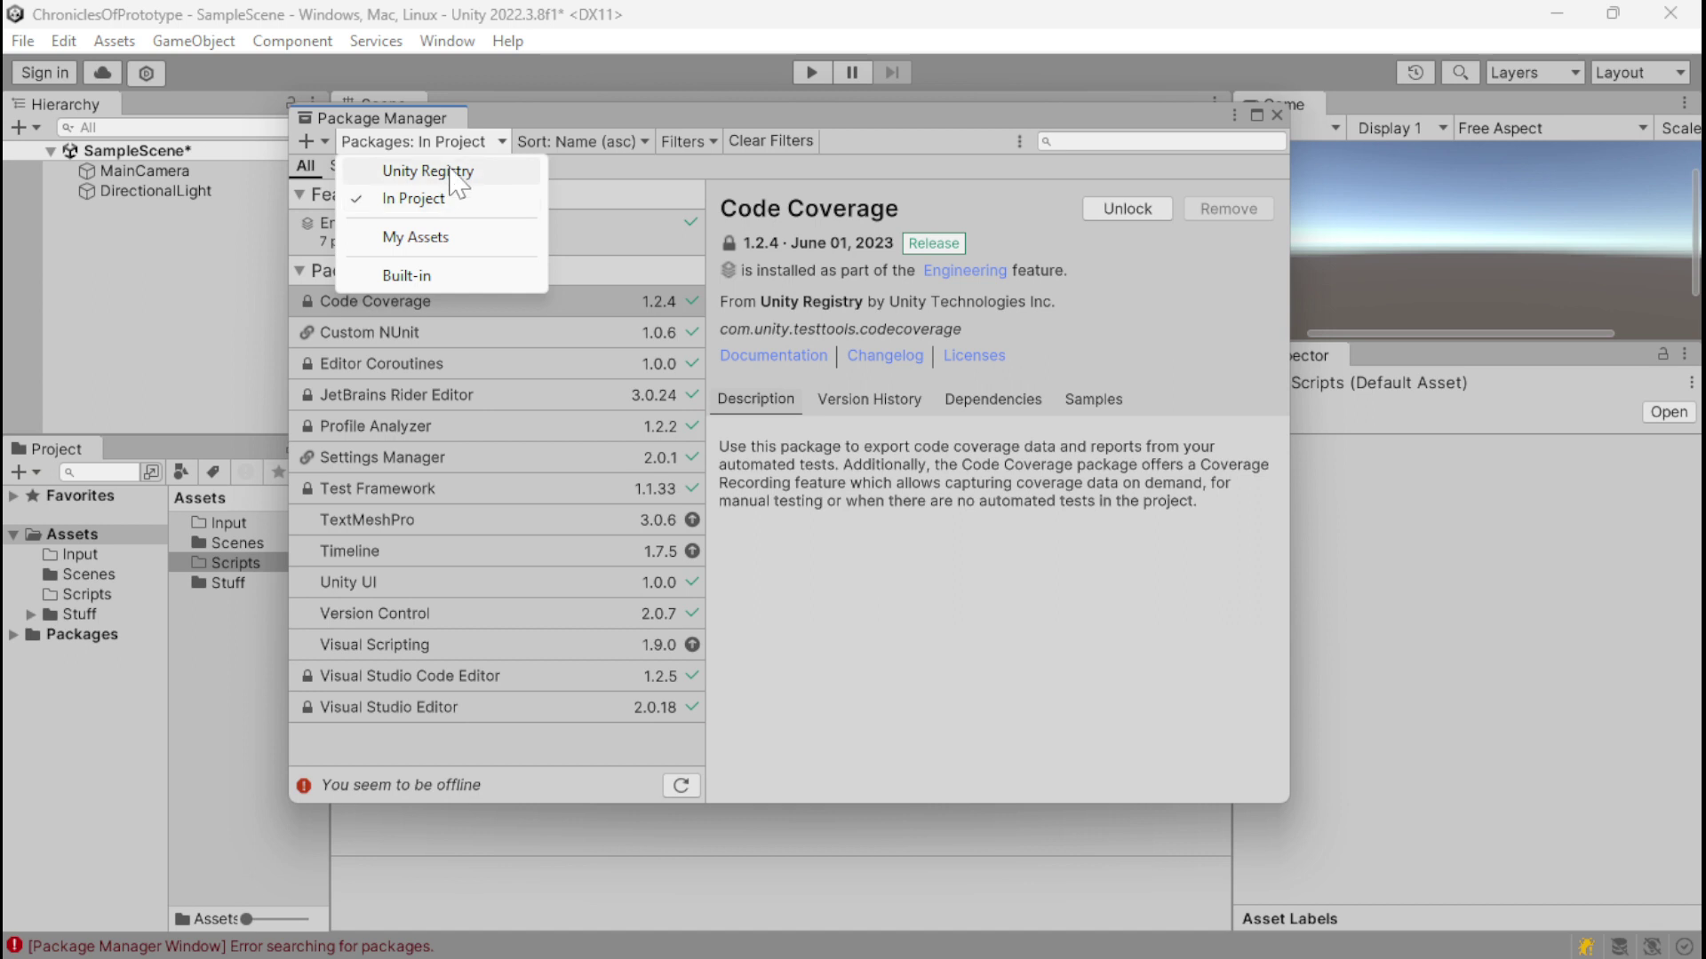
pyautogui.click(458, 178)
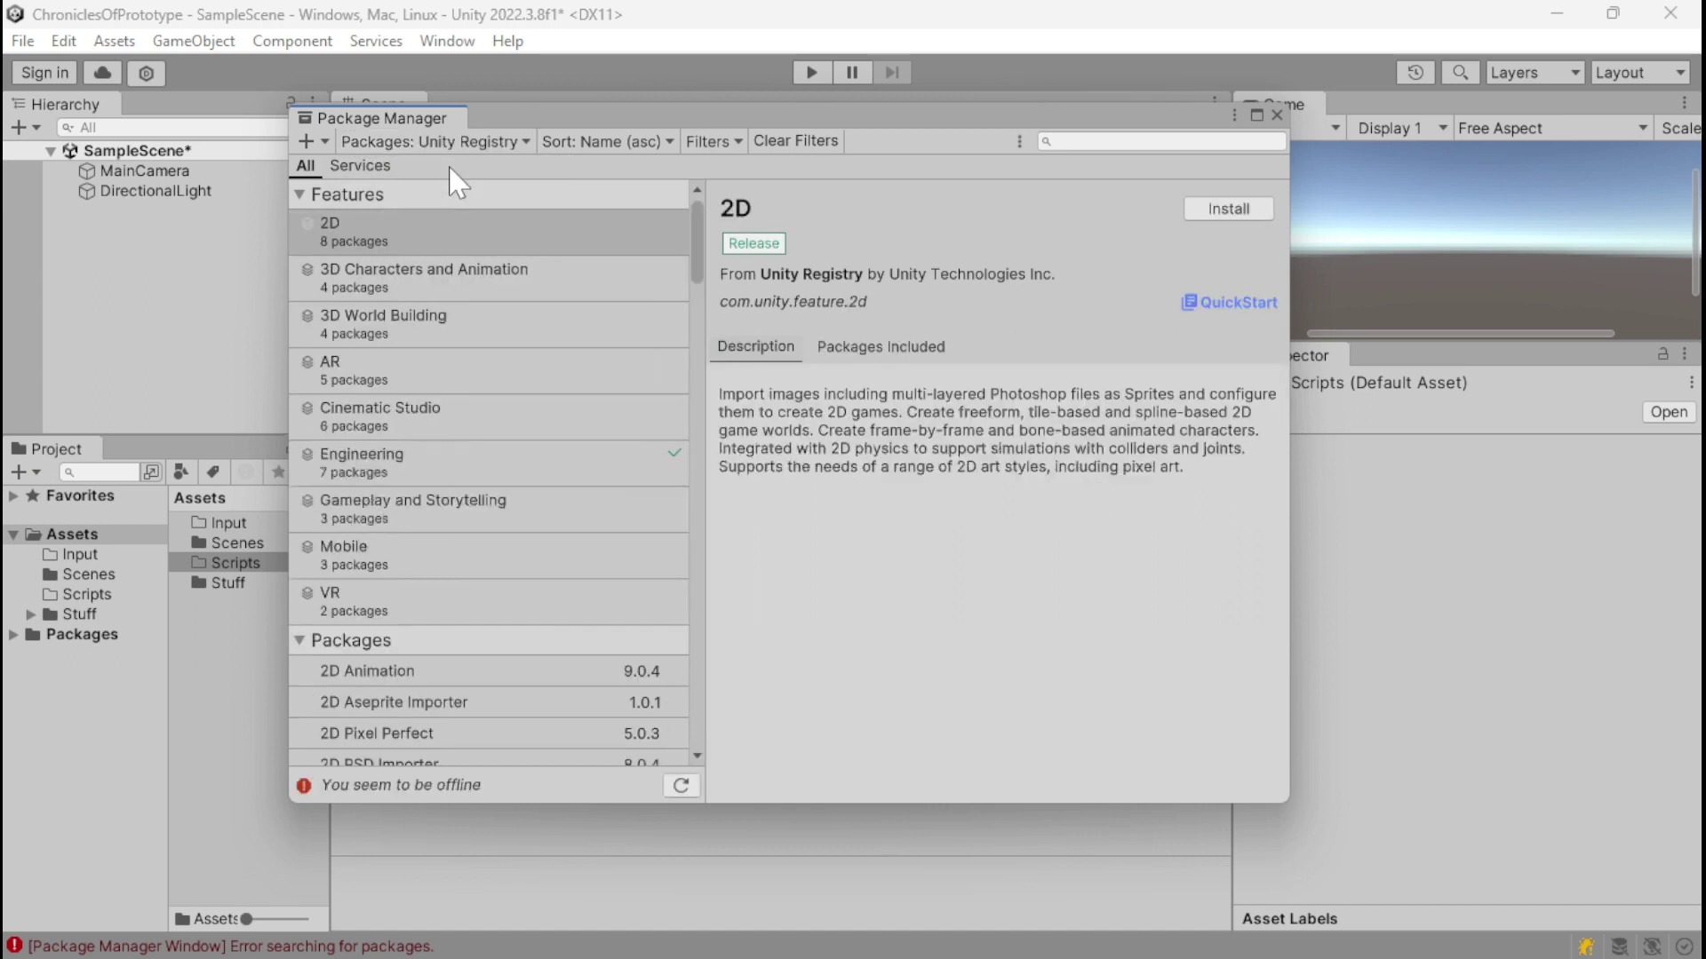
# Step: Install the Input System package 1.6.3 and agree to enable the new input backends with an editor restart
pyautogui.scroll(-10, 588, 404)
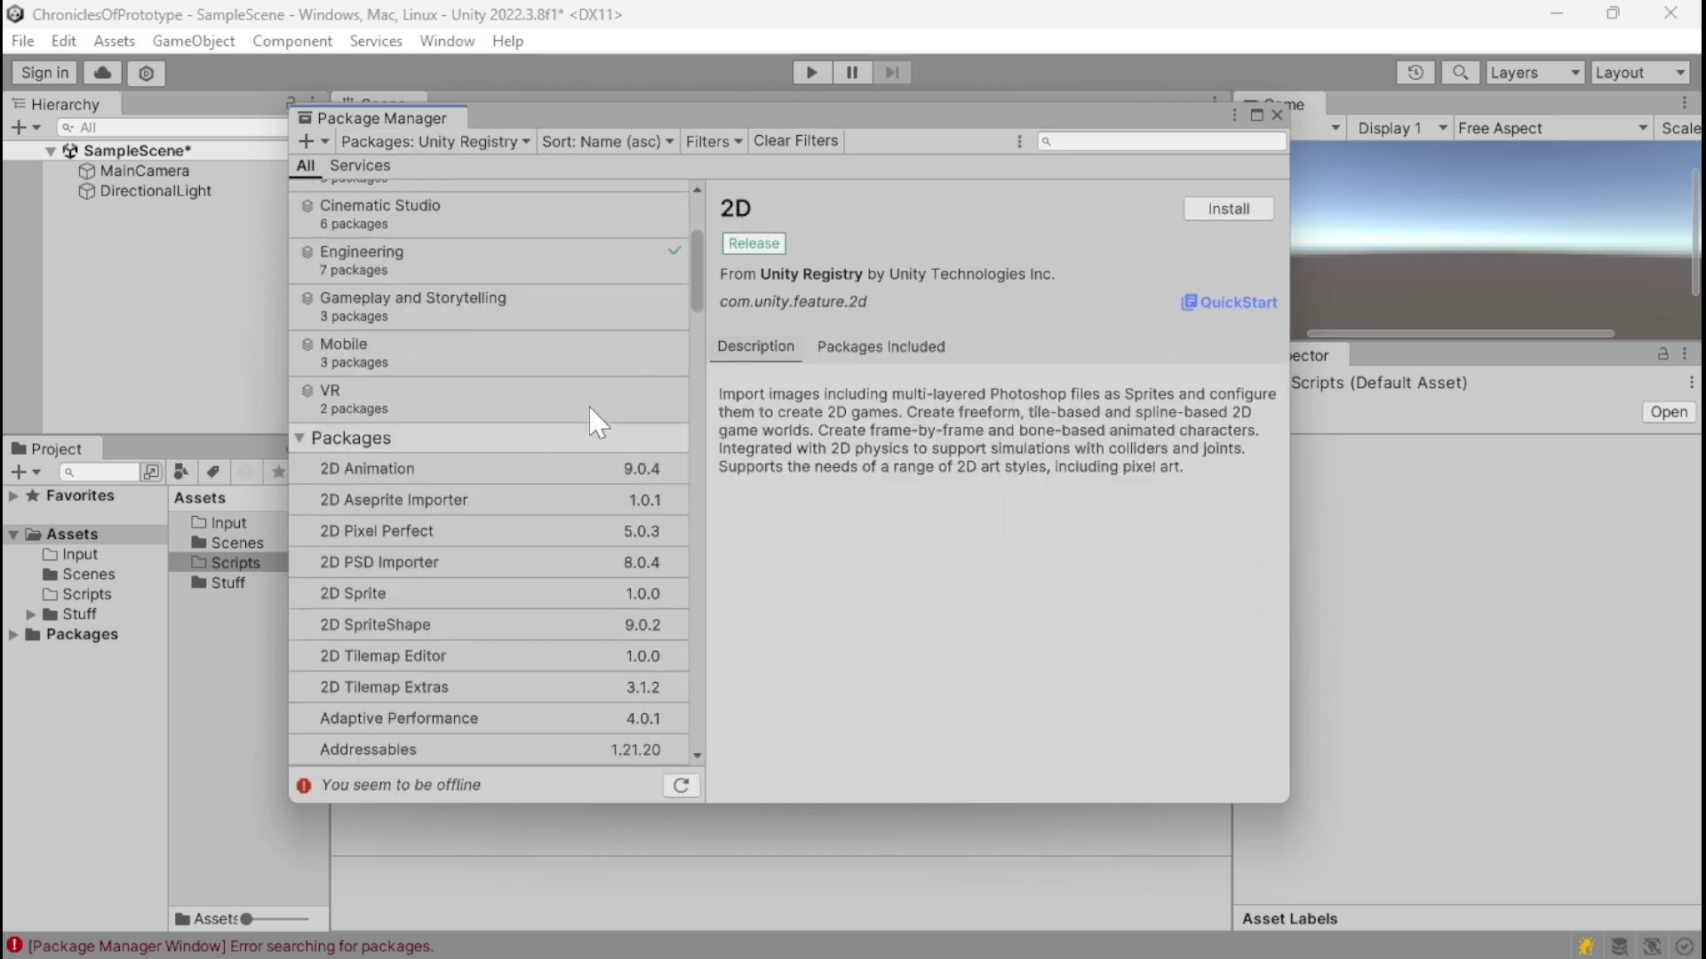
pyautogui.scroll(-8, 588, 406)
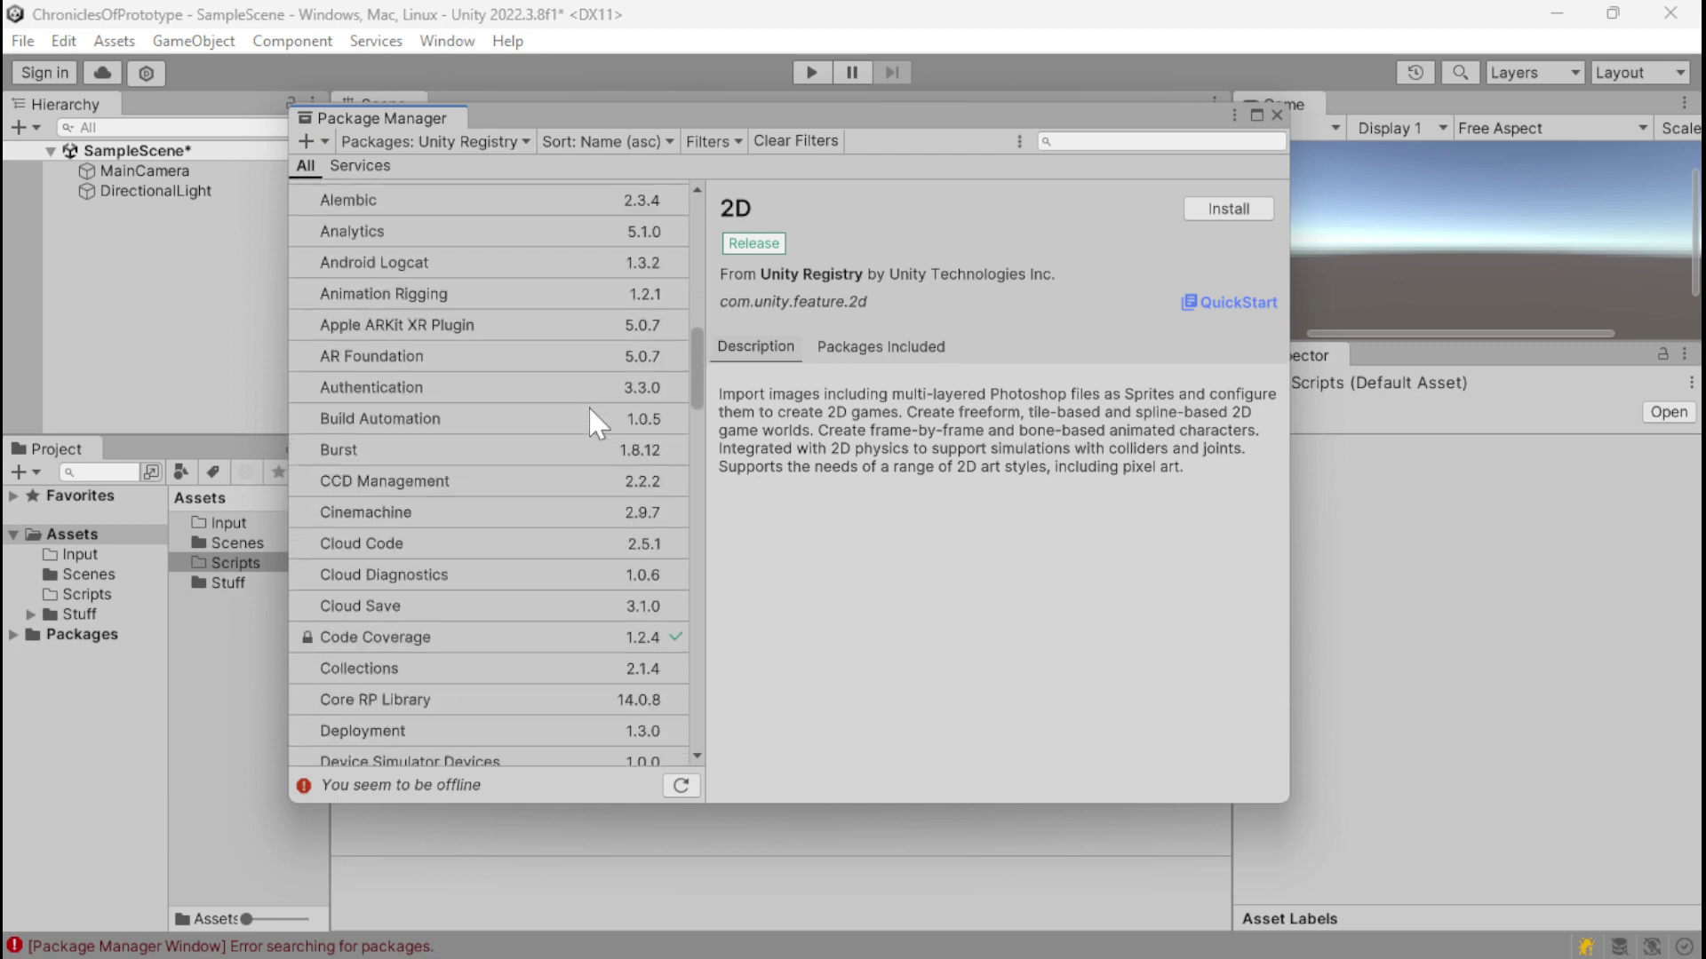
pyautogui.scroll(-5, 588, 405)
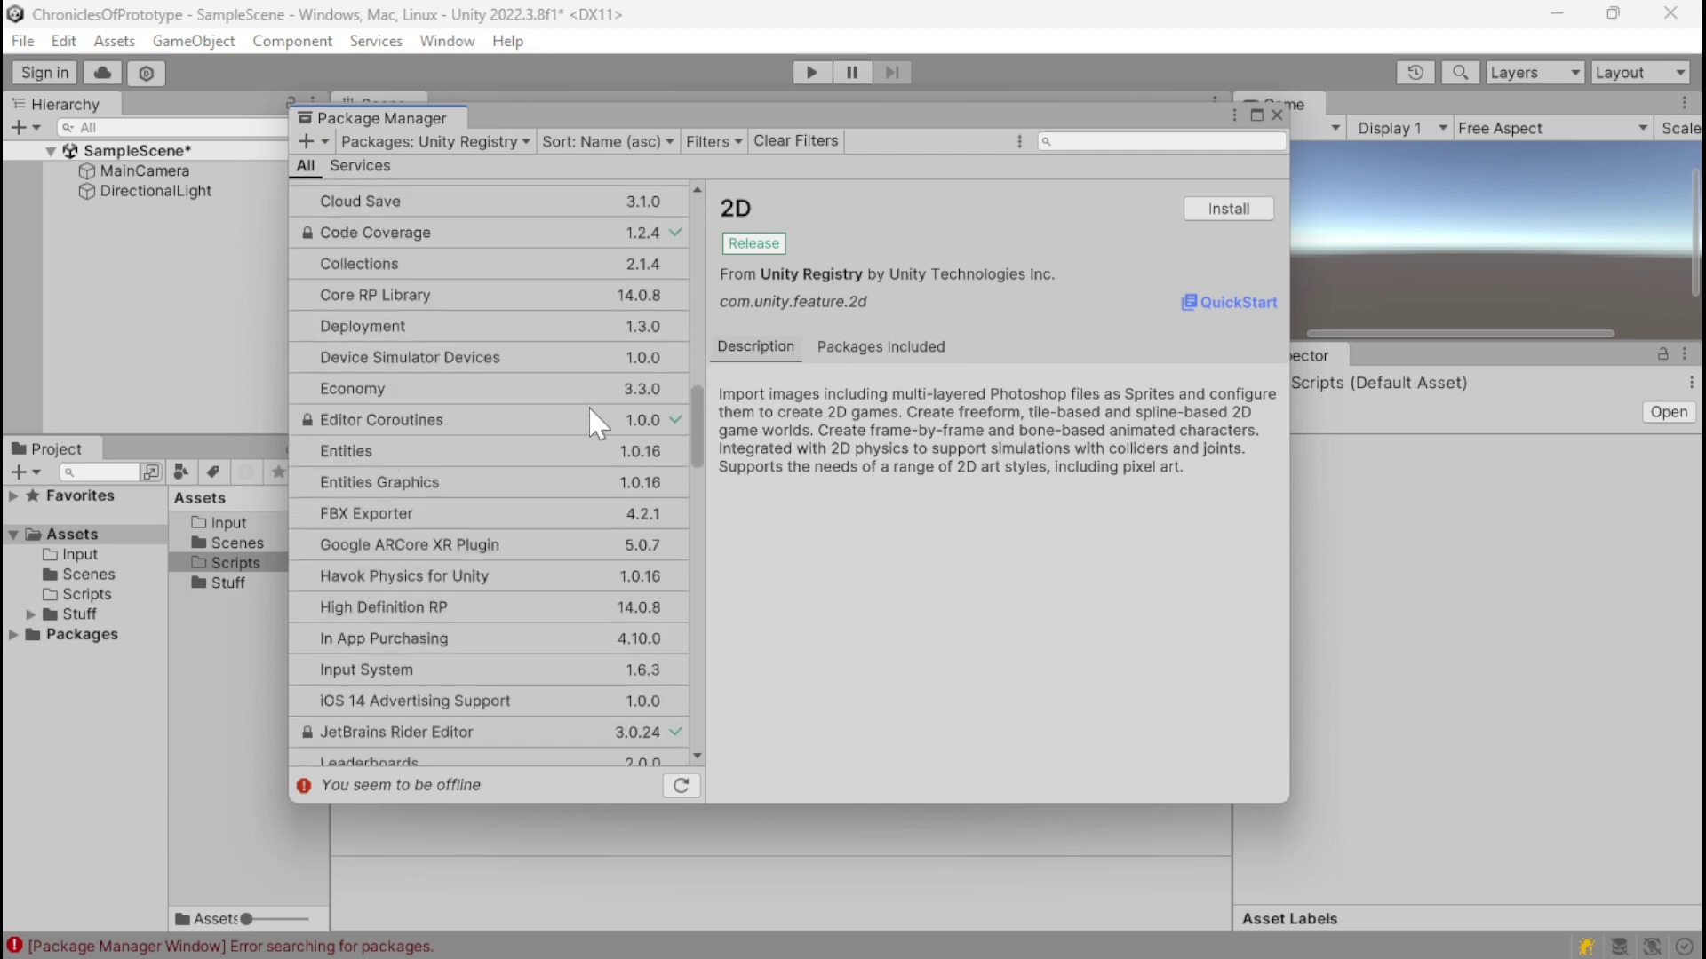
pyautogui.scroll(-10, 588, 405)
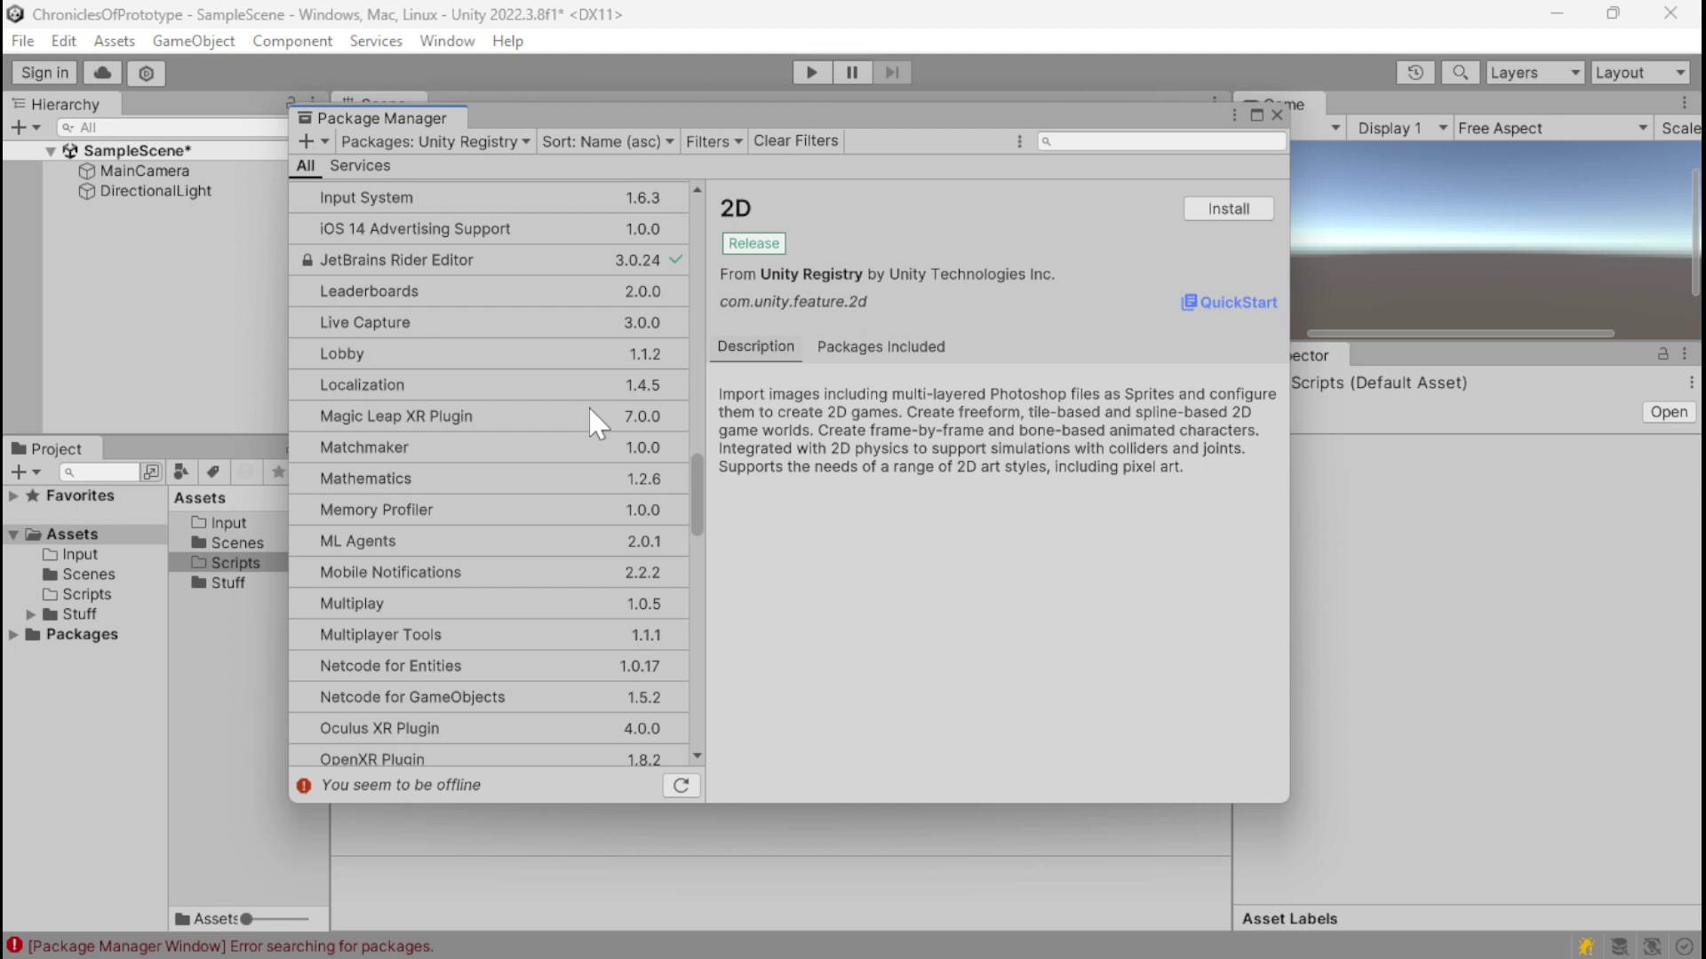
pyautogui.scroll(-4, 588, 407)
pyautogui.scroll(6, 588, 407)
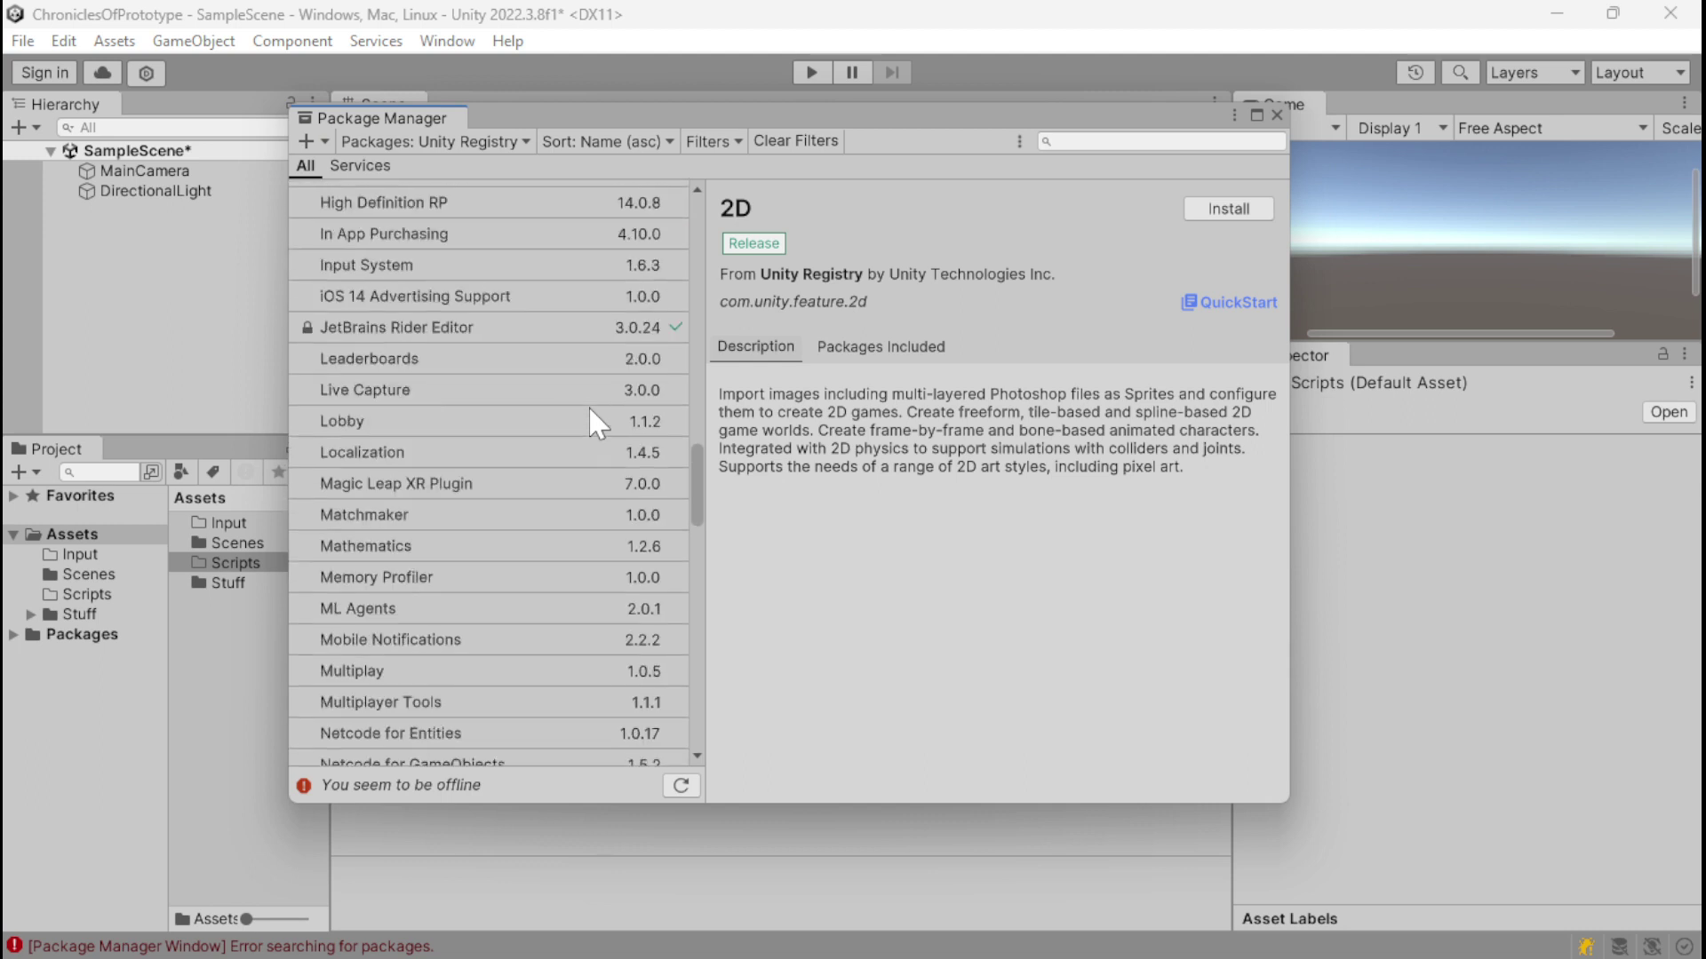
pyautogui.click(449, 266)
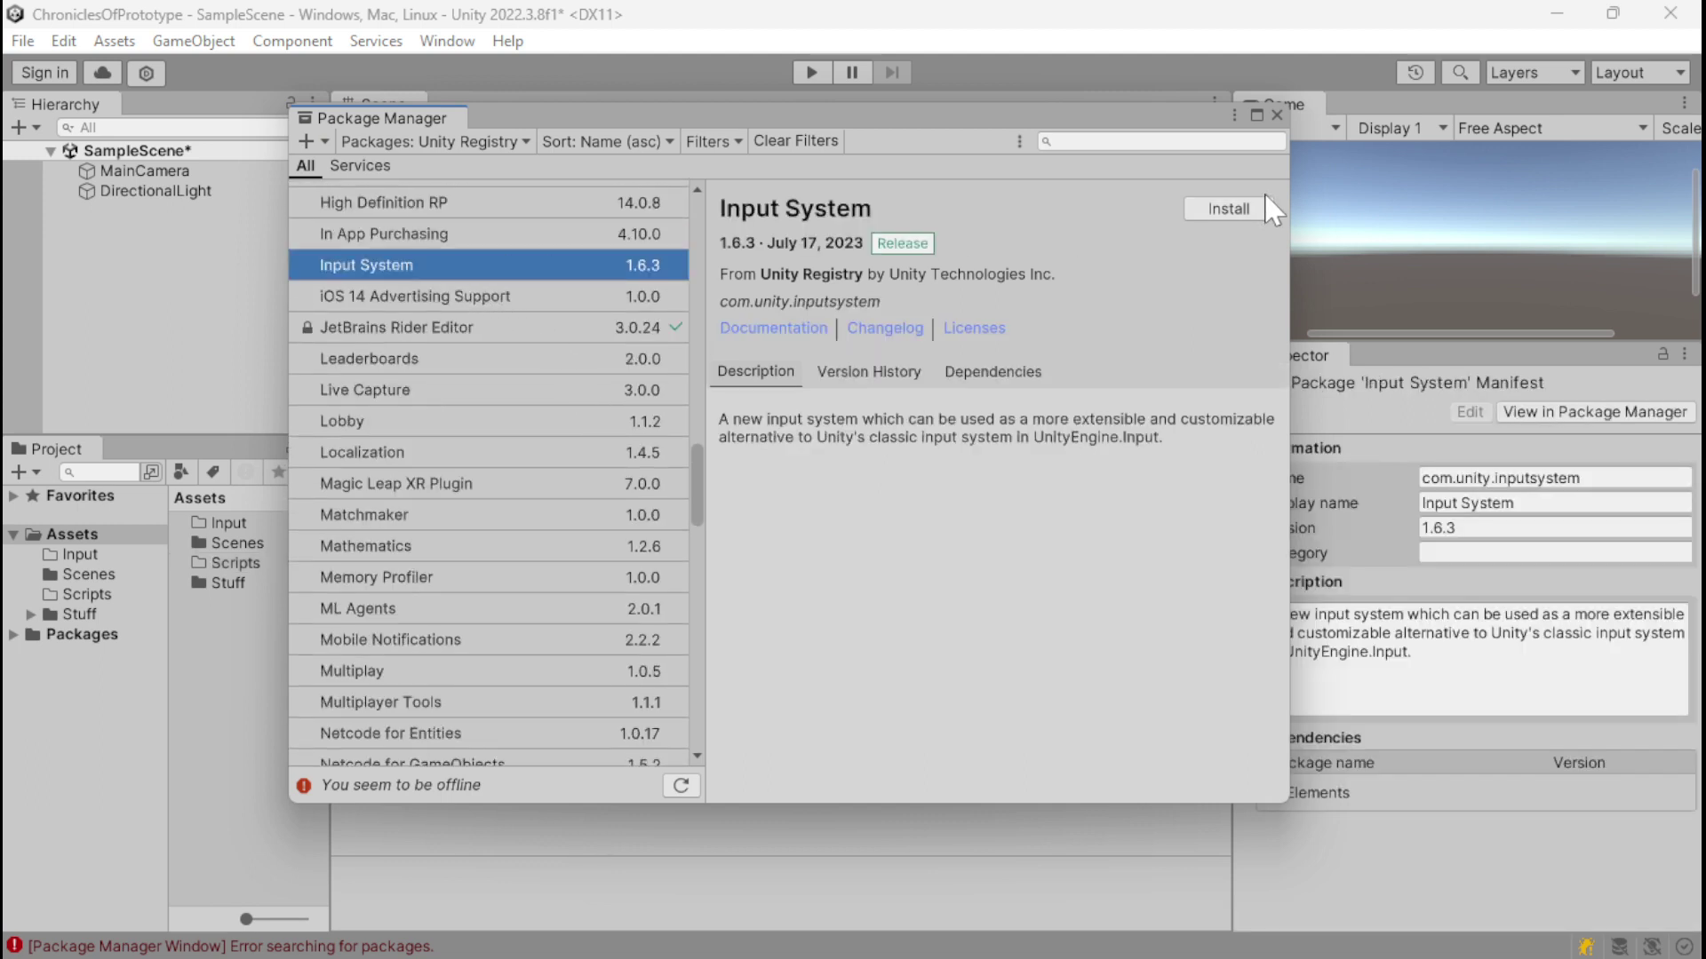
pyautogui.click(1230, 212)
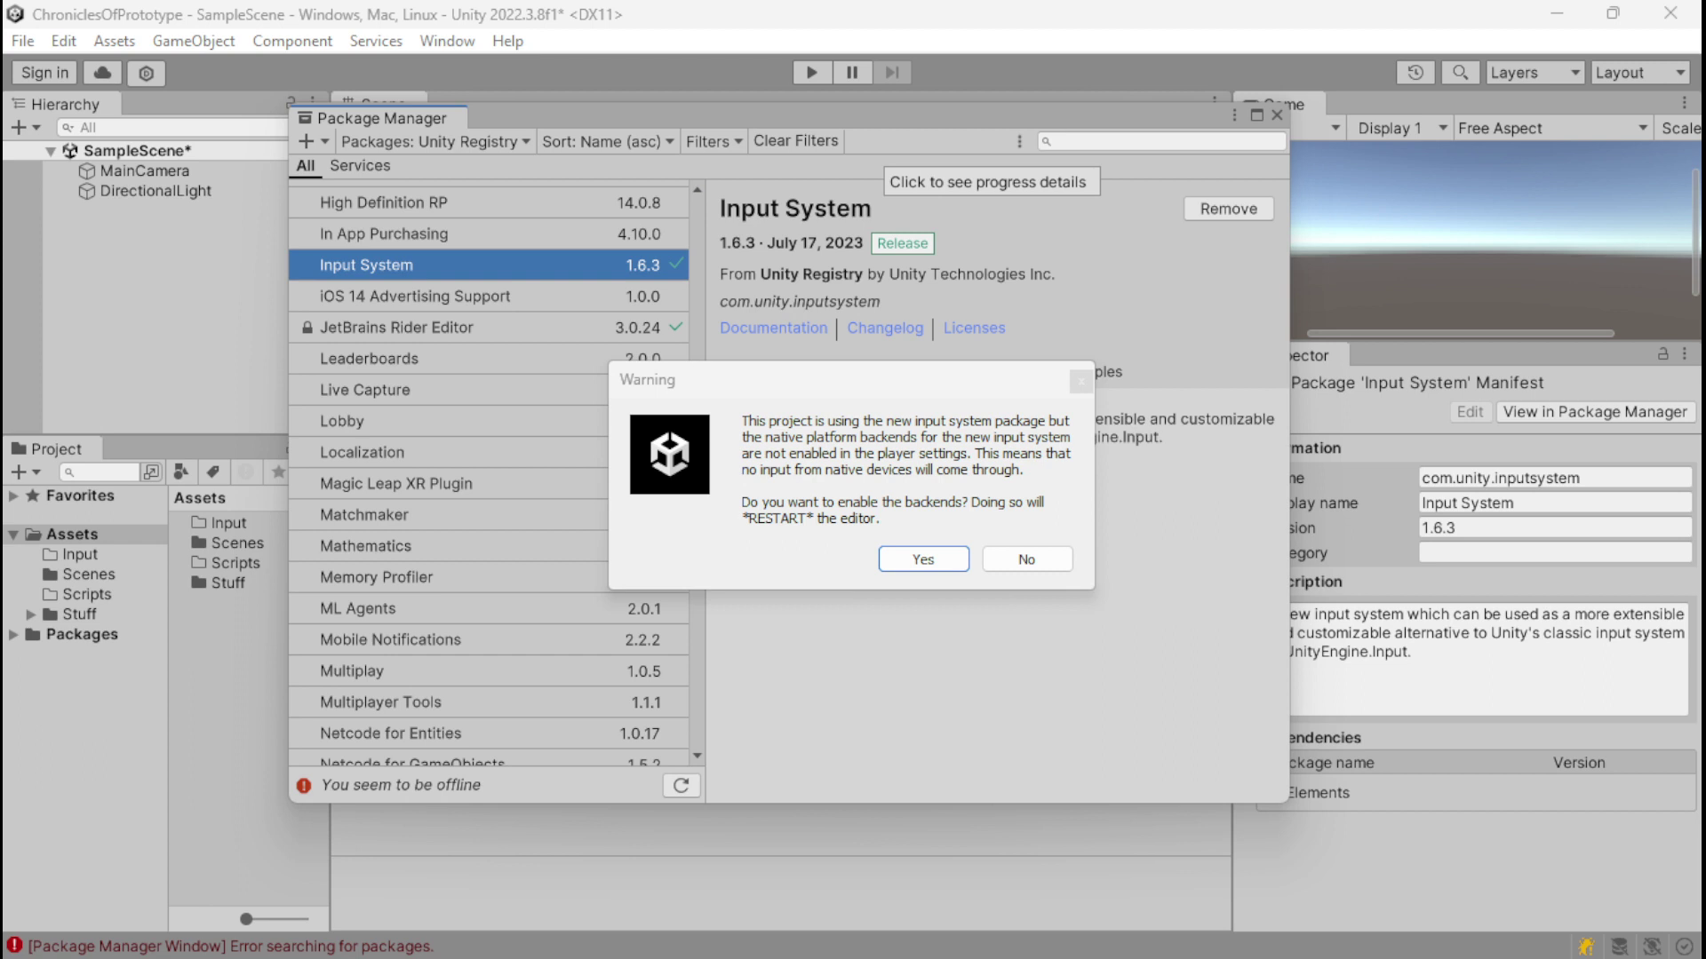
pyautogui.click(923, 558)
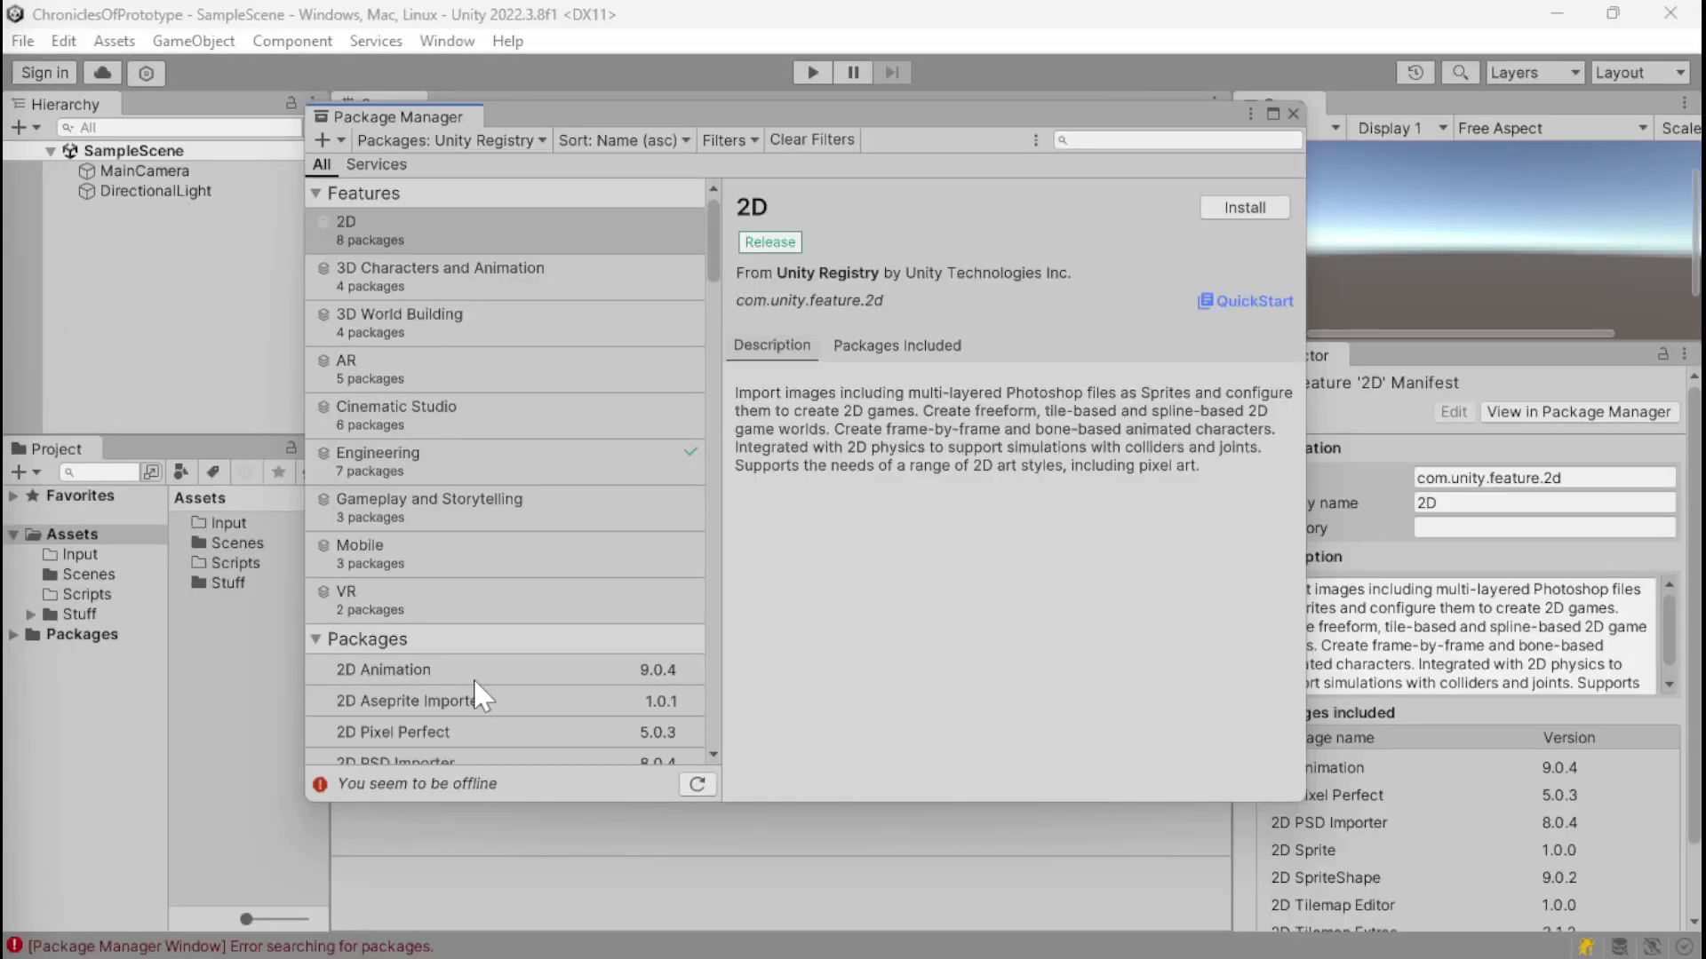
# Step: Close the Package Manager and clear the console messages
pyautogui.click(1295, 116)
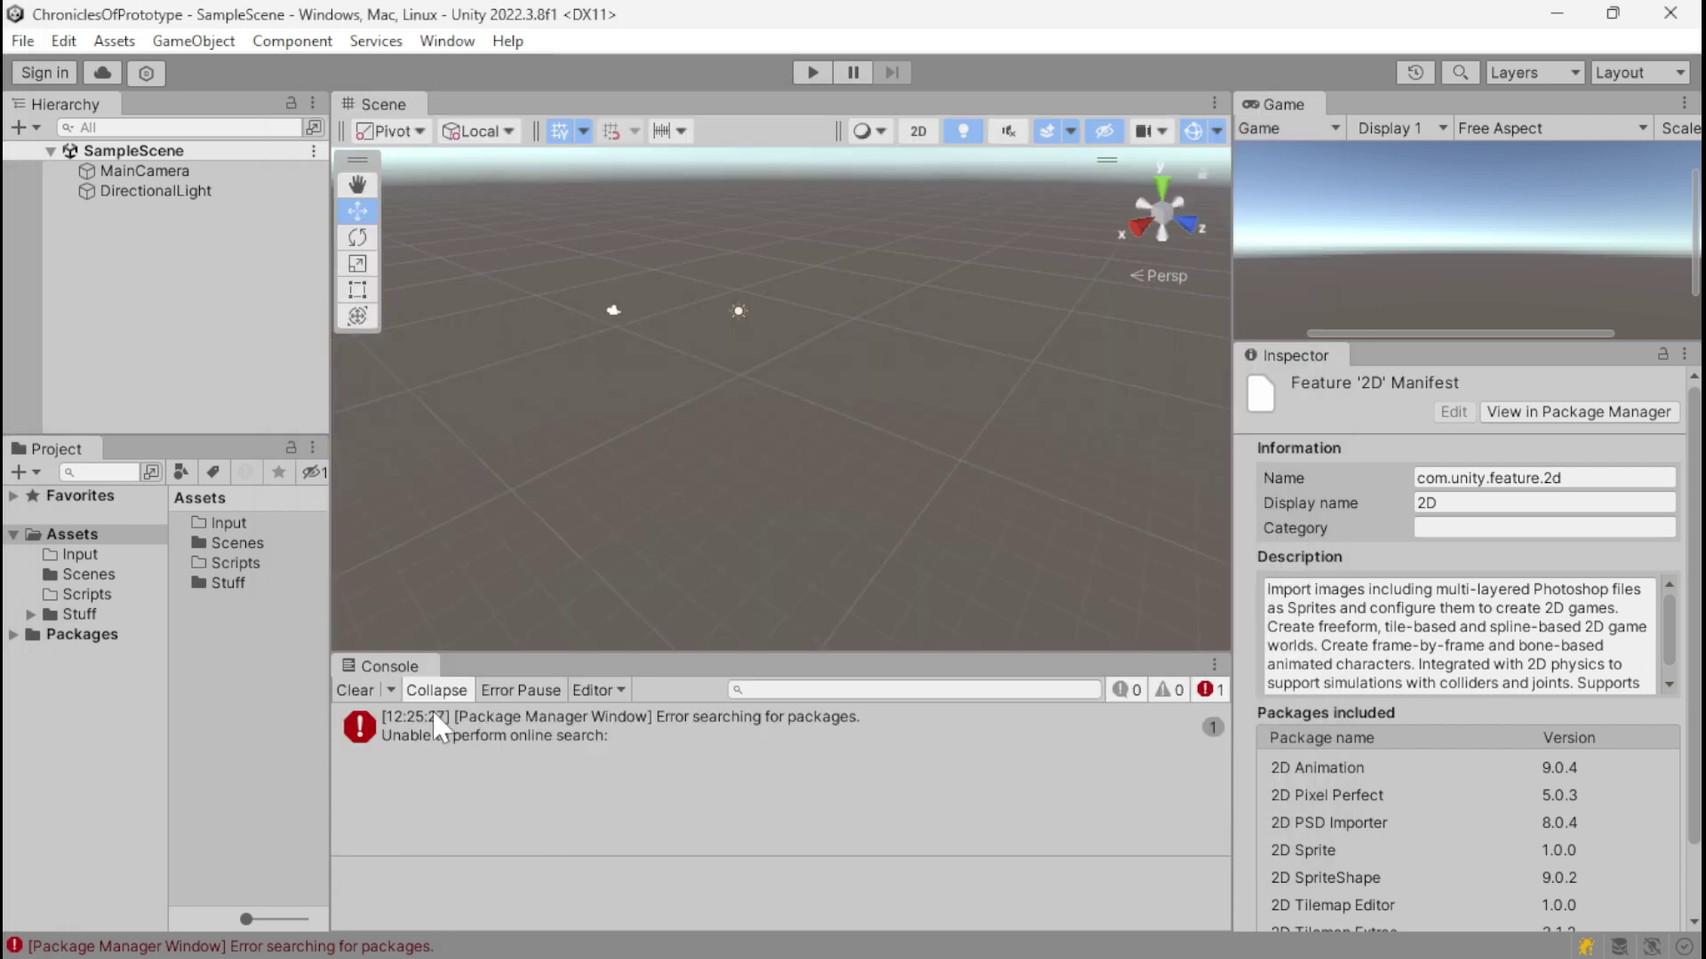
pyautogui.click(357, 689)
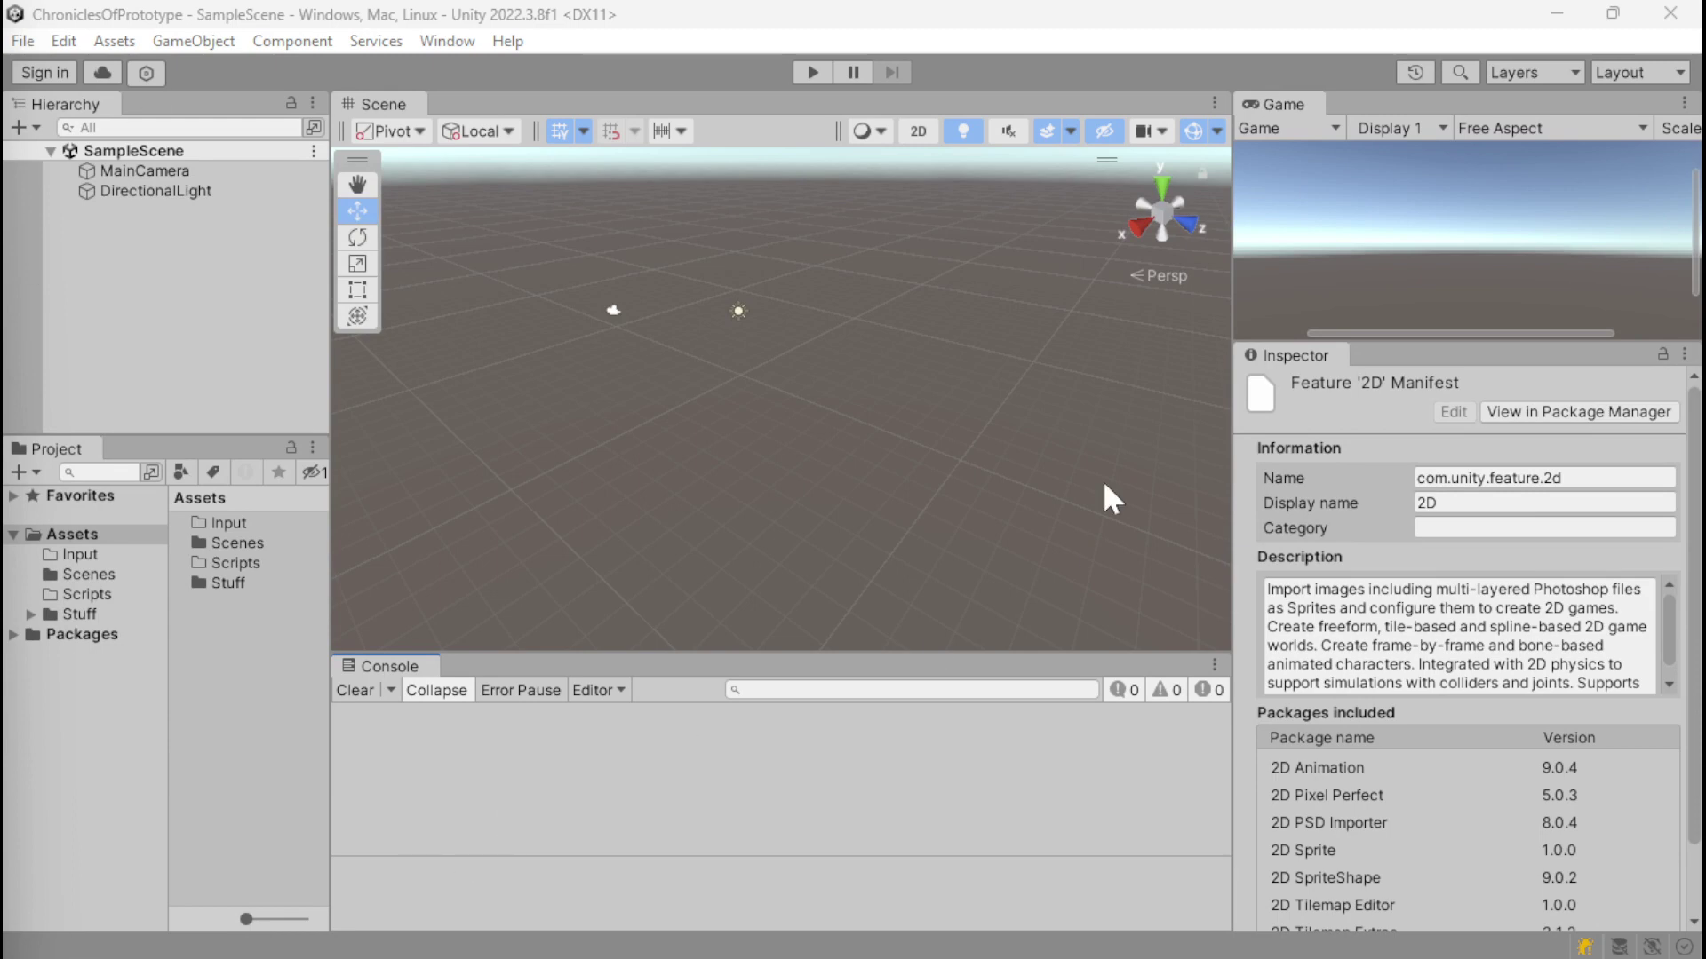
# Step: Create an Input Actions asset named InputReader inside the Input folder
pyautogui.click(222, 522)
pyautogui.rightClick(218, 521)
pyautogui.moveTo(373, 264)
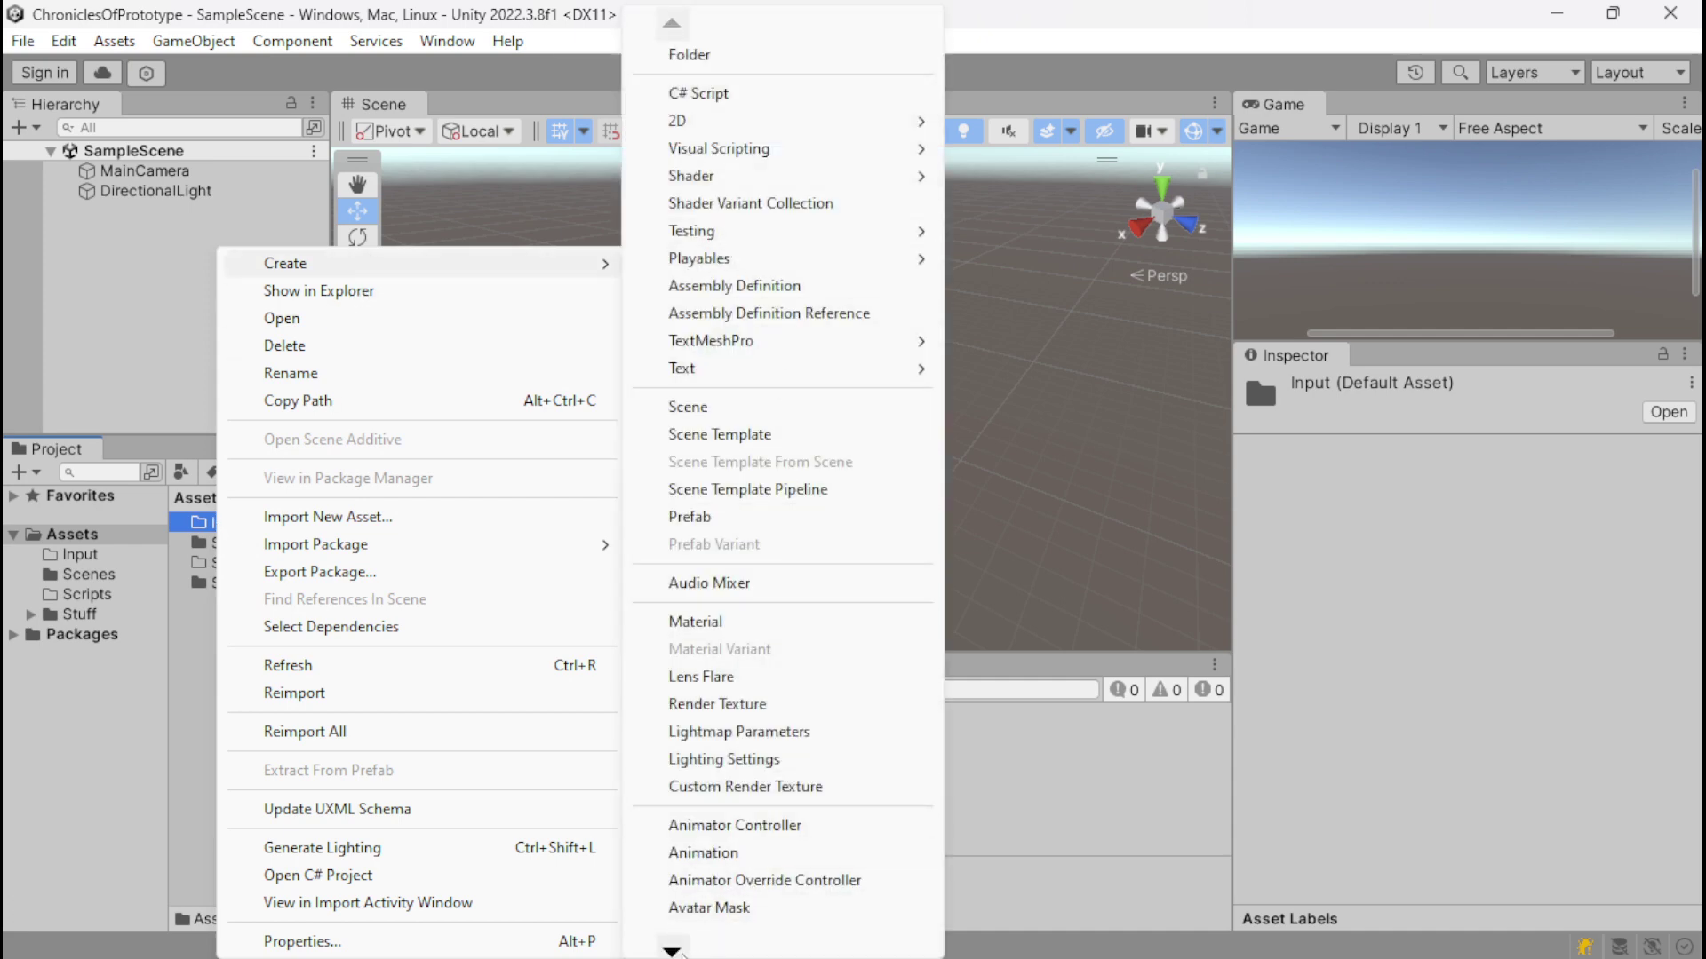
pyautogui.moveTo(671, 947)
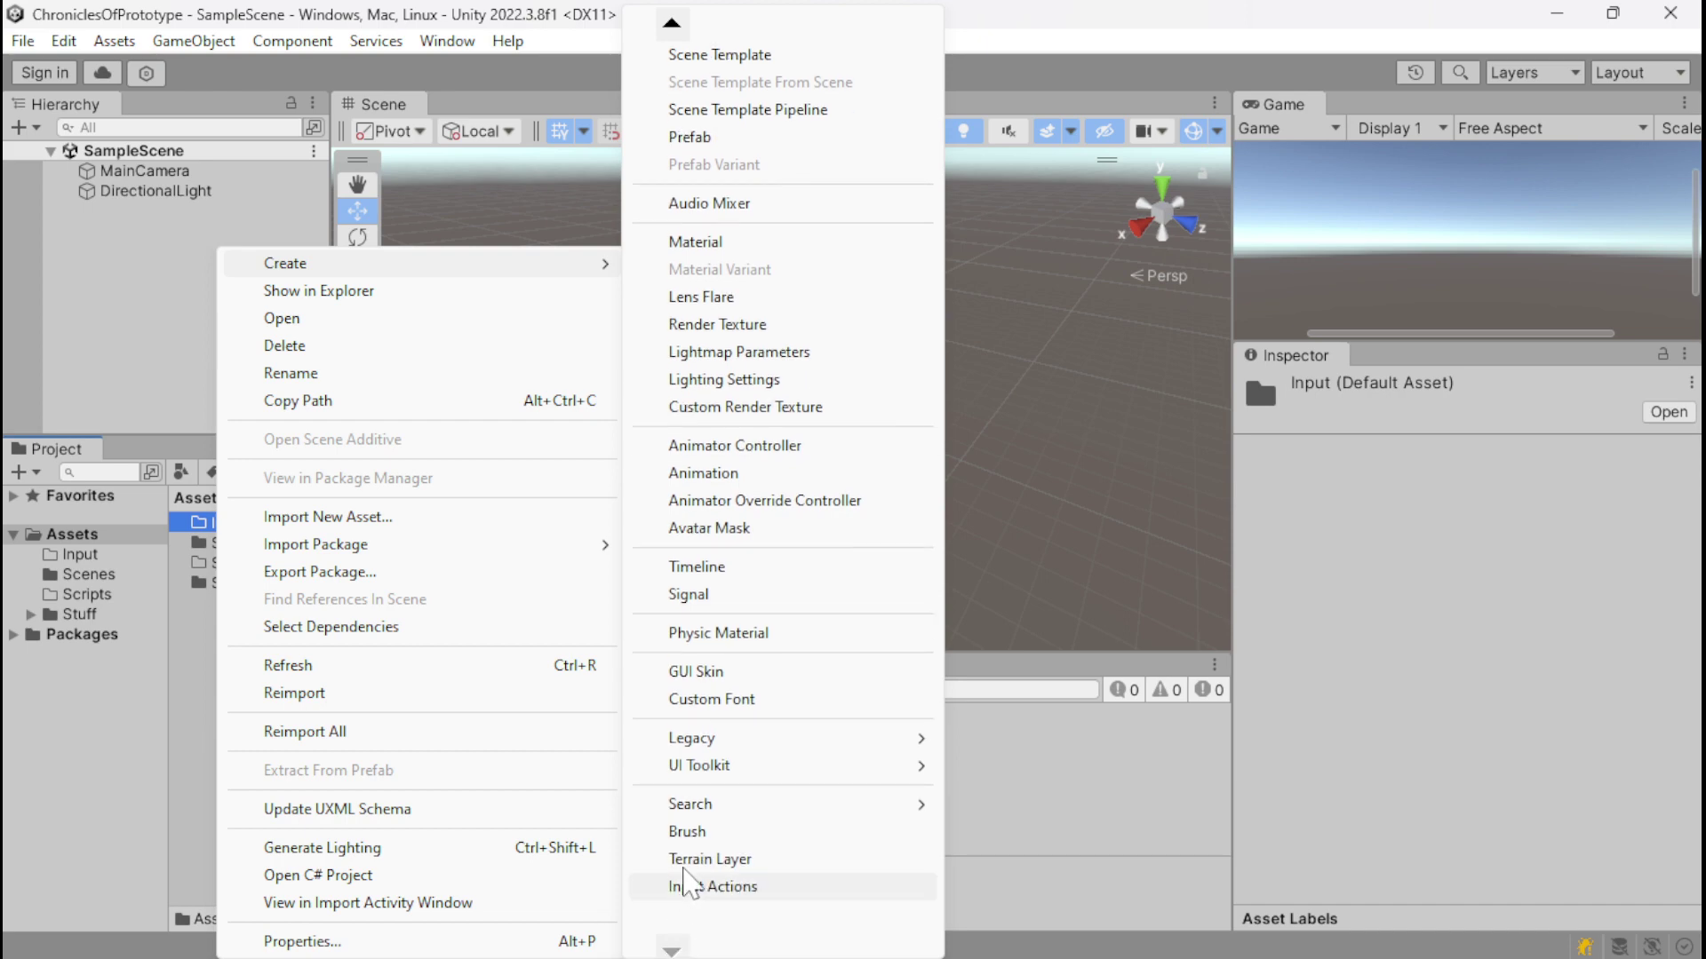
pyautogui.click(781, 887)
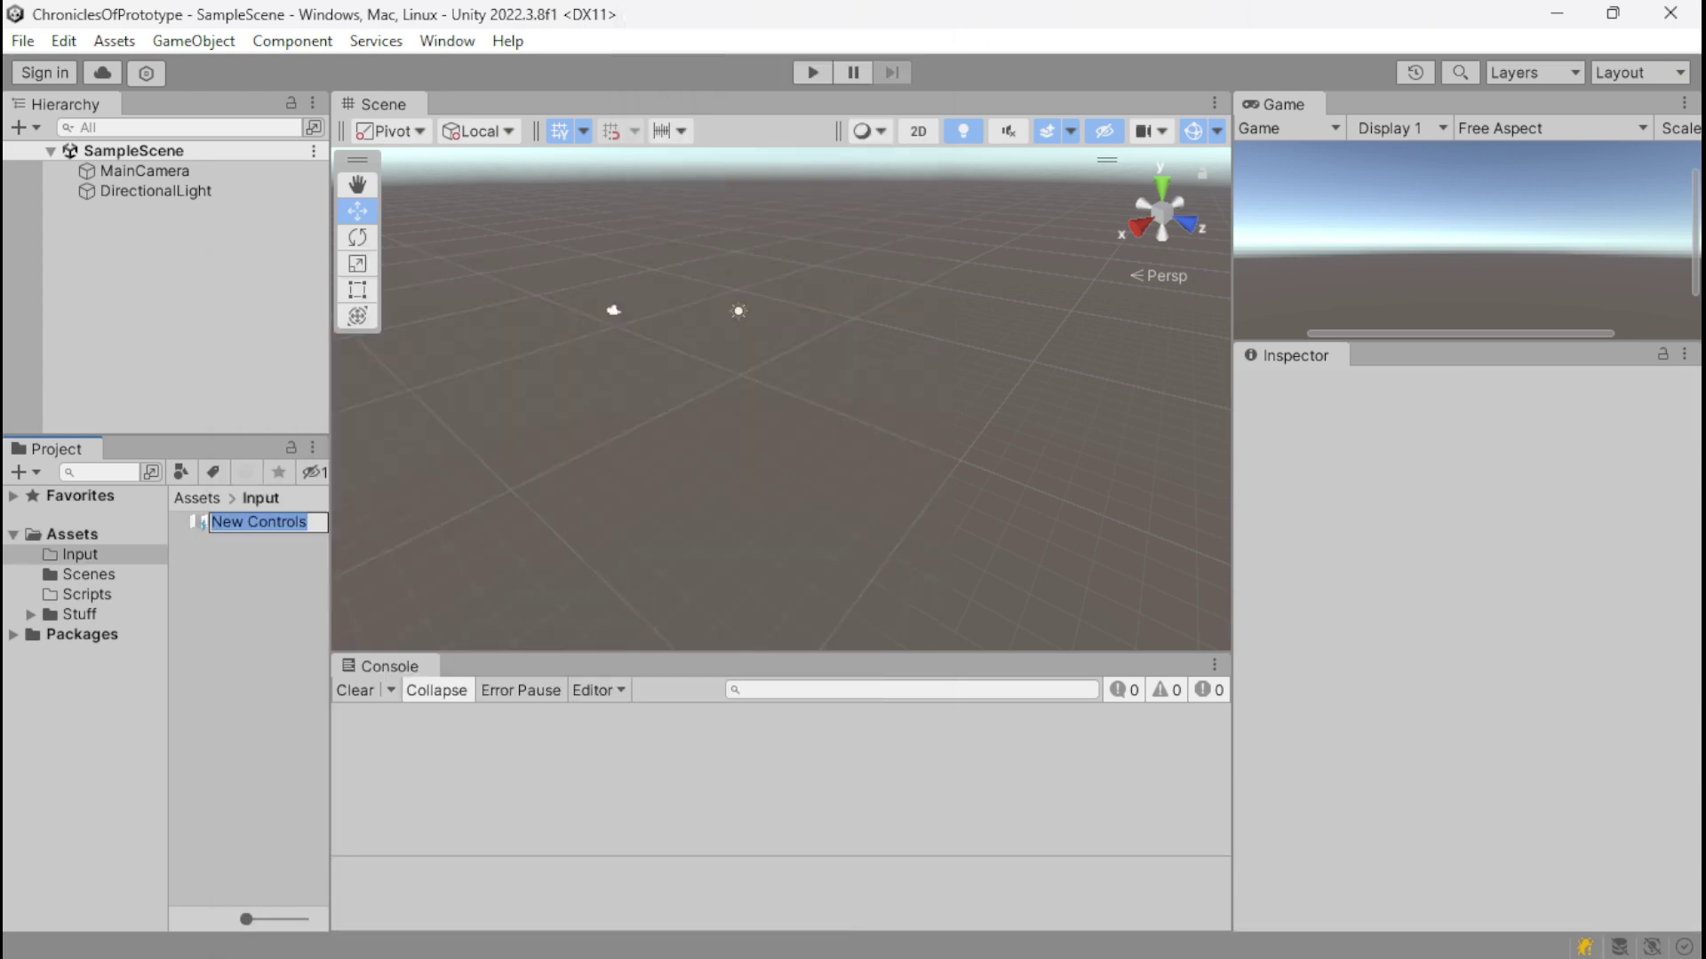
pyautogui.write('InputReader')
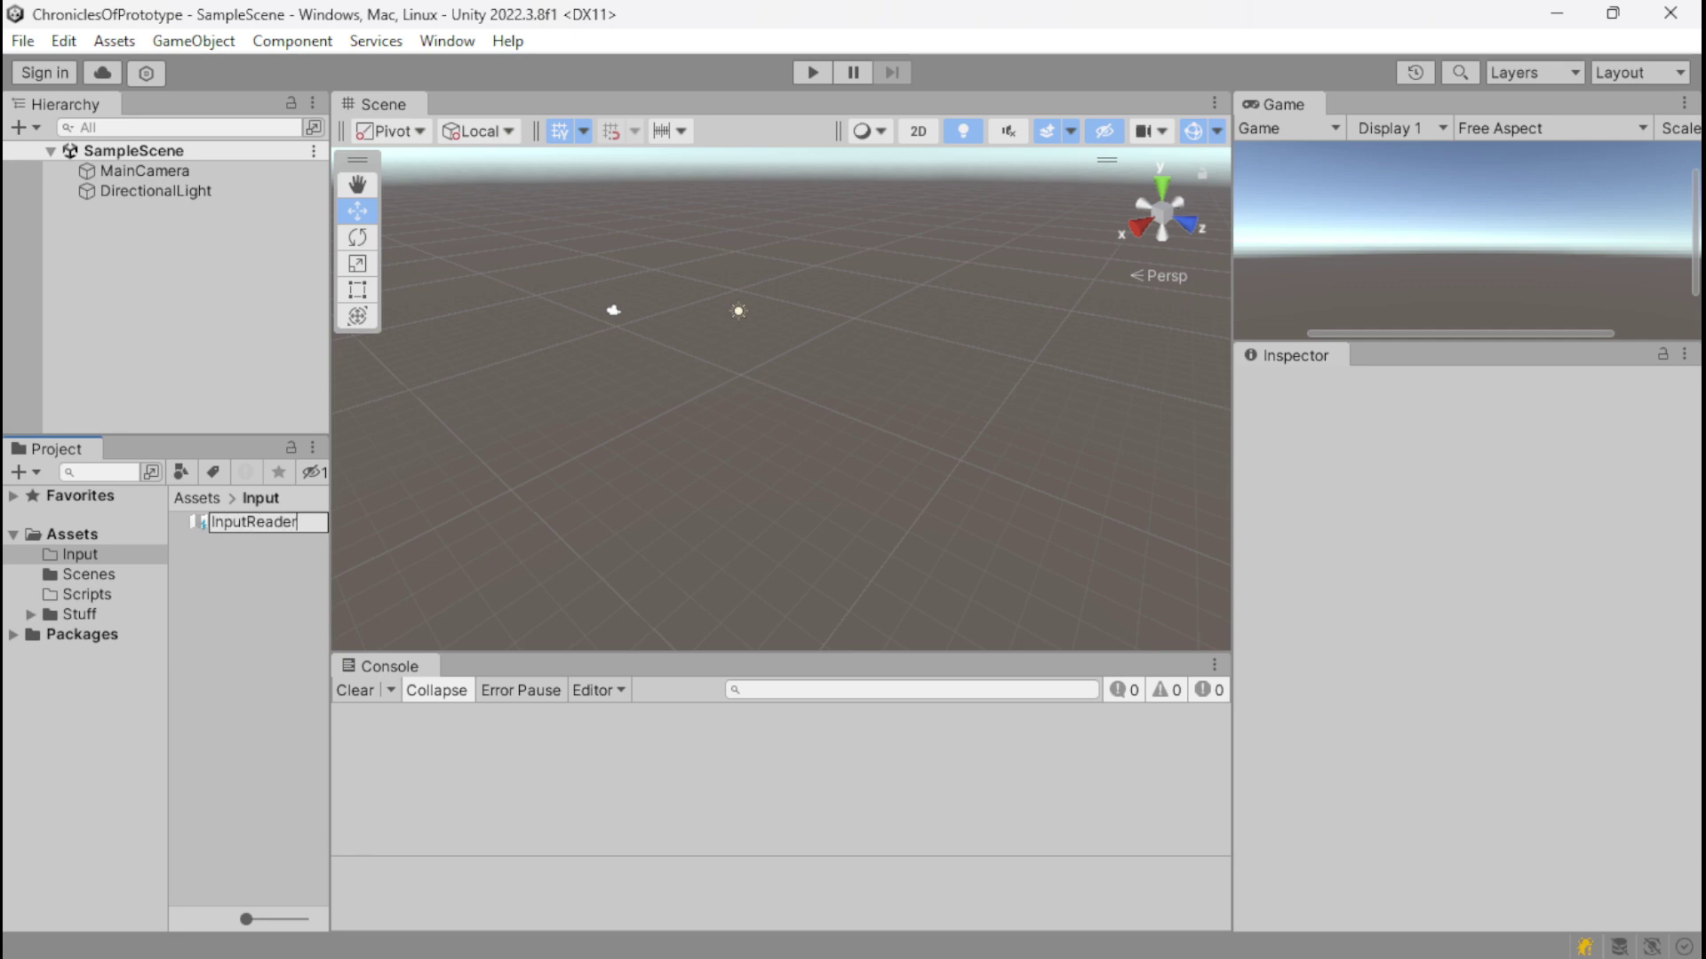
pyautogui.press('Return')
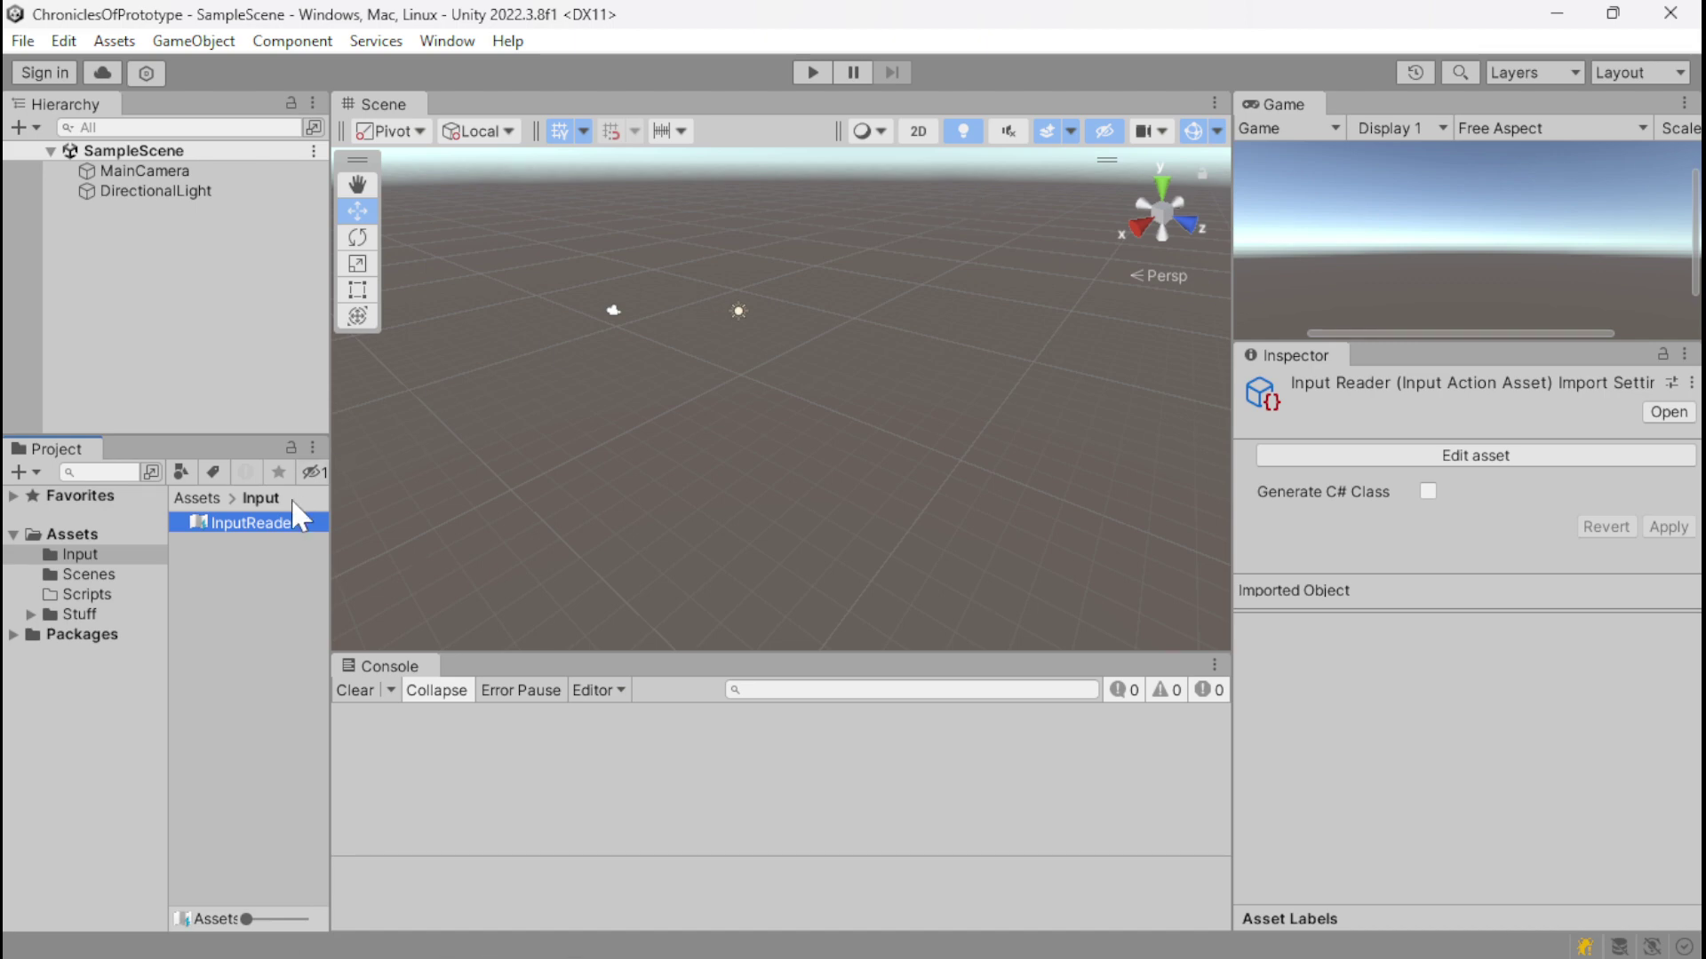
# Step: Open the InputReader asset for editing and start a new control scheme named KeyboardMouse
pyautogui.doubleClick(228, 522)
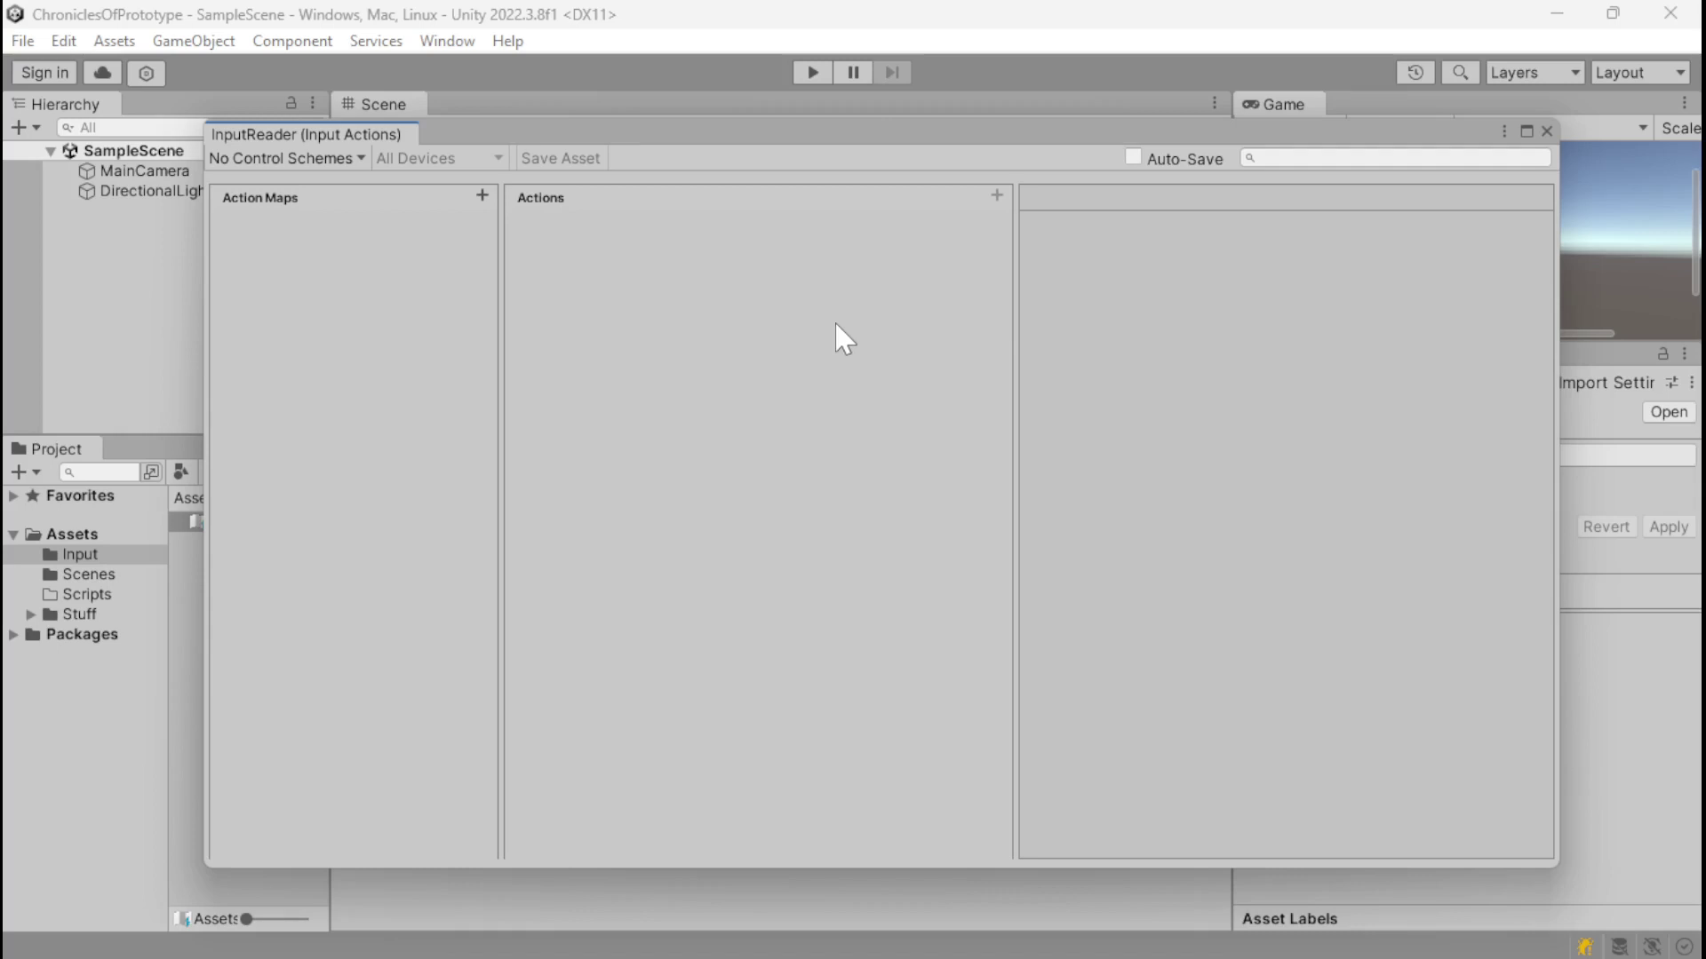
pyautogui.click(313, 162)
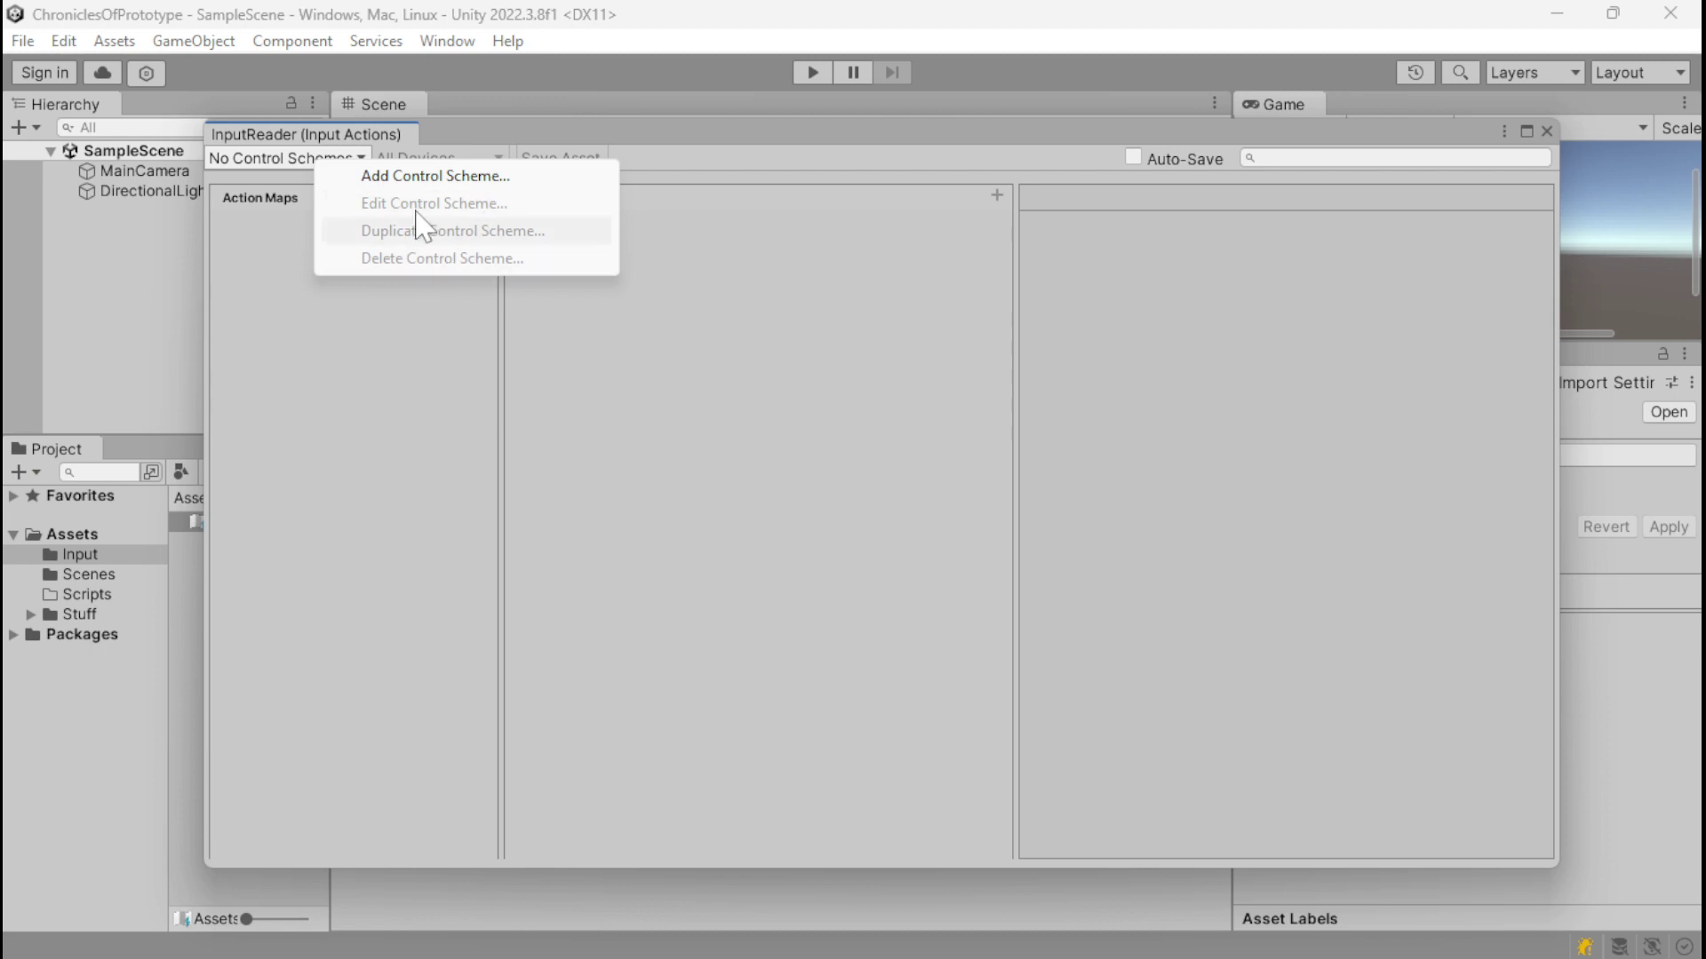
pyautogui.click(480, 176)
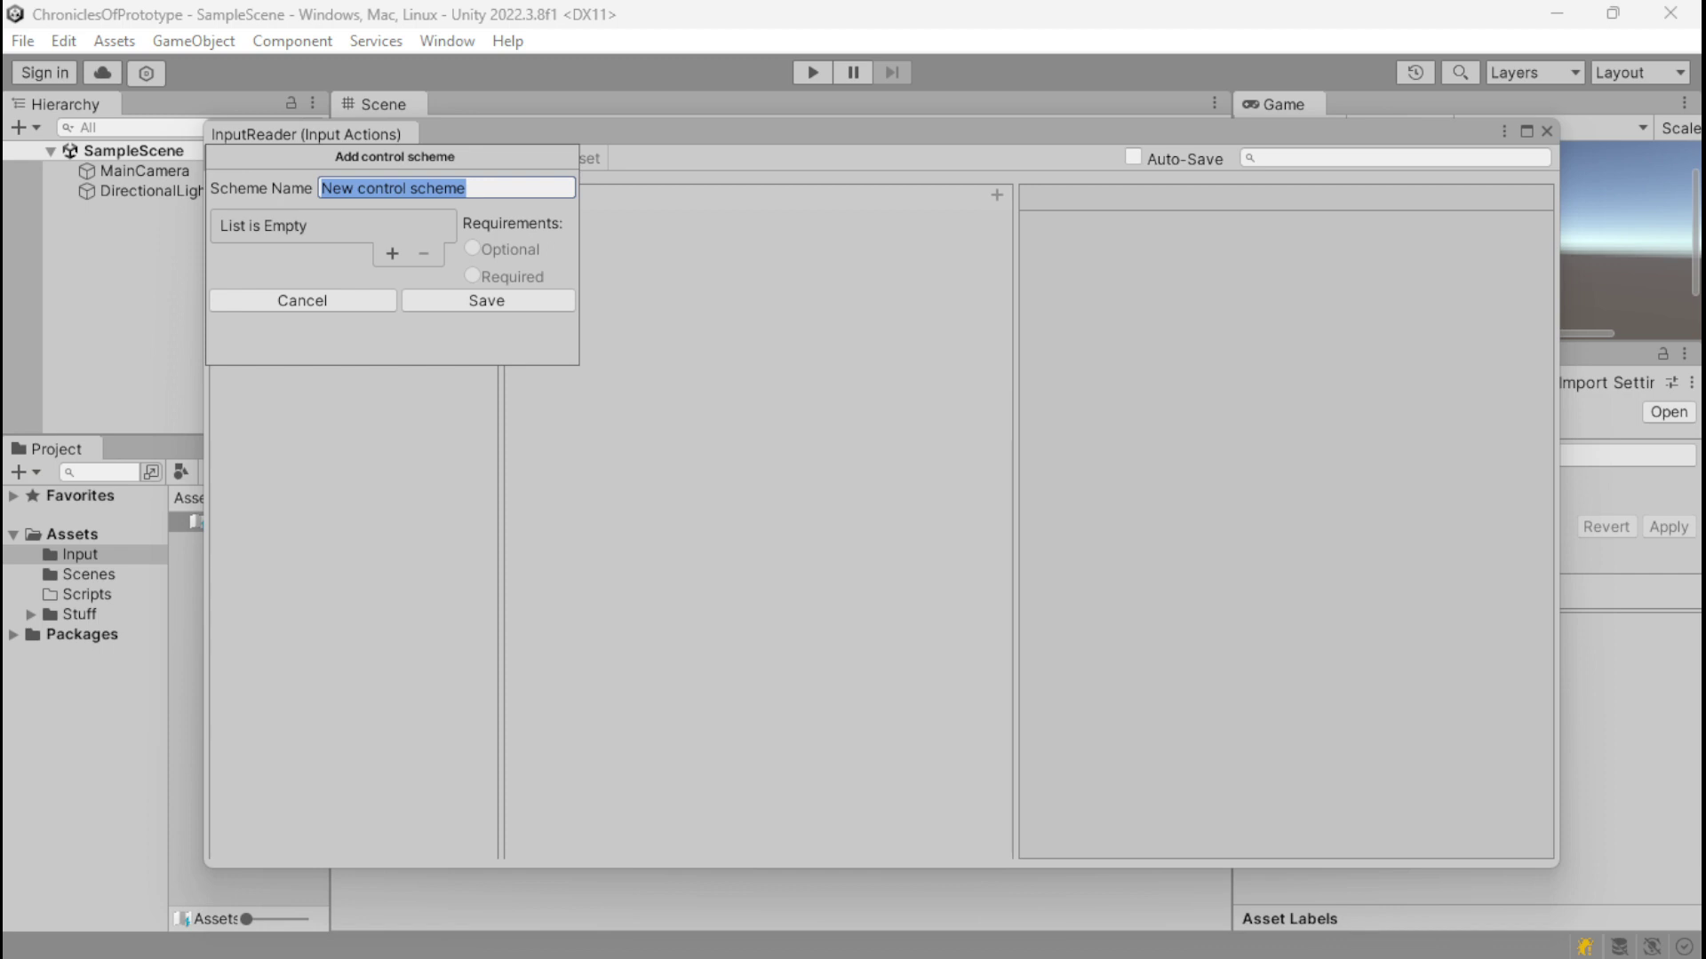
pyautogui.write('Key')
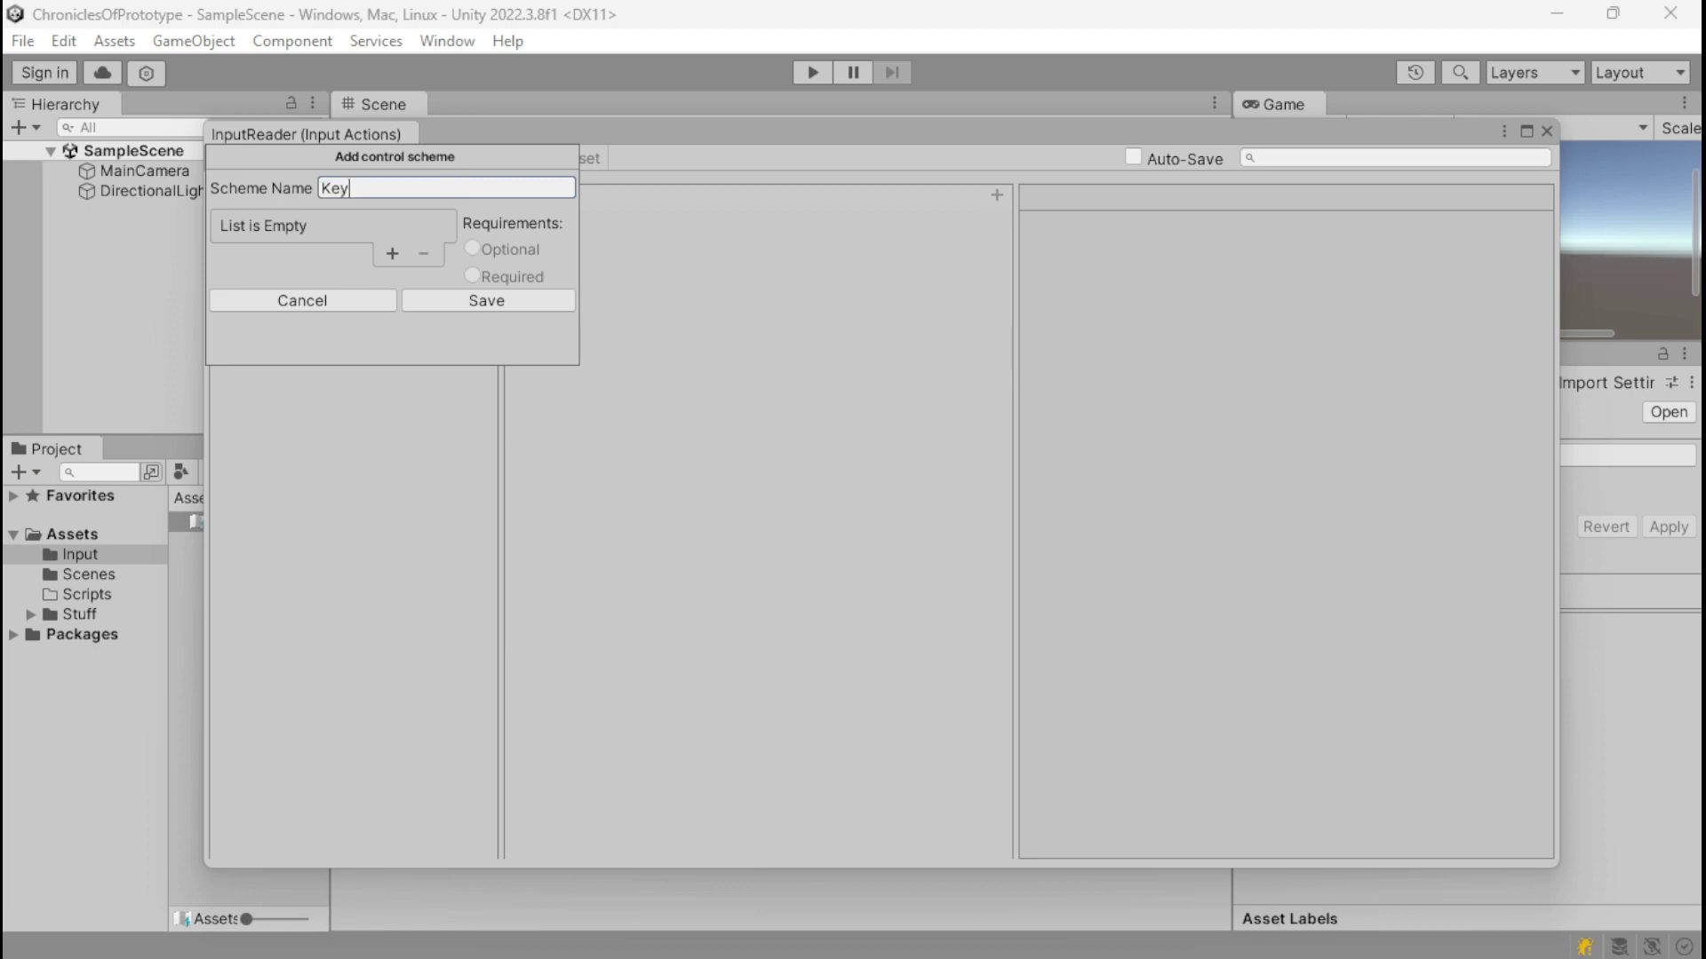
pyautogui.write('boardMouse')
# Step: Add Keyboard and Mouse as required devices of the KeyboardMouse scheme and save the scheme
pyautogui.click(391, 254)
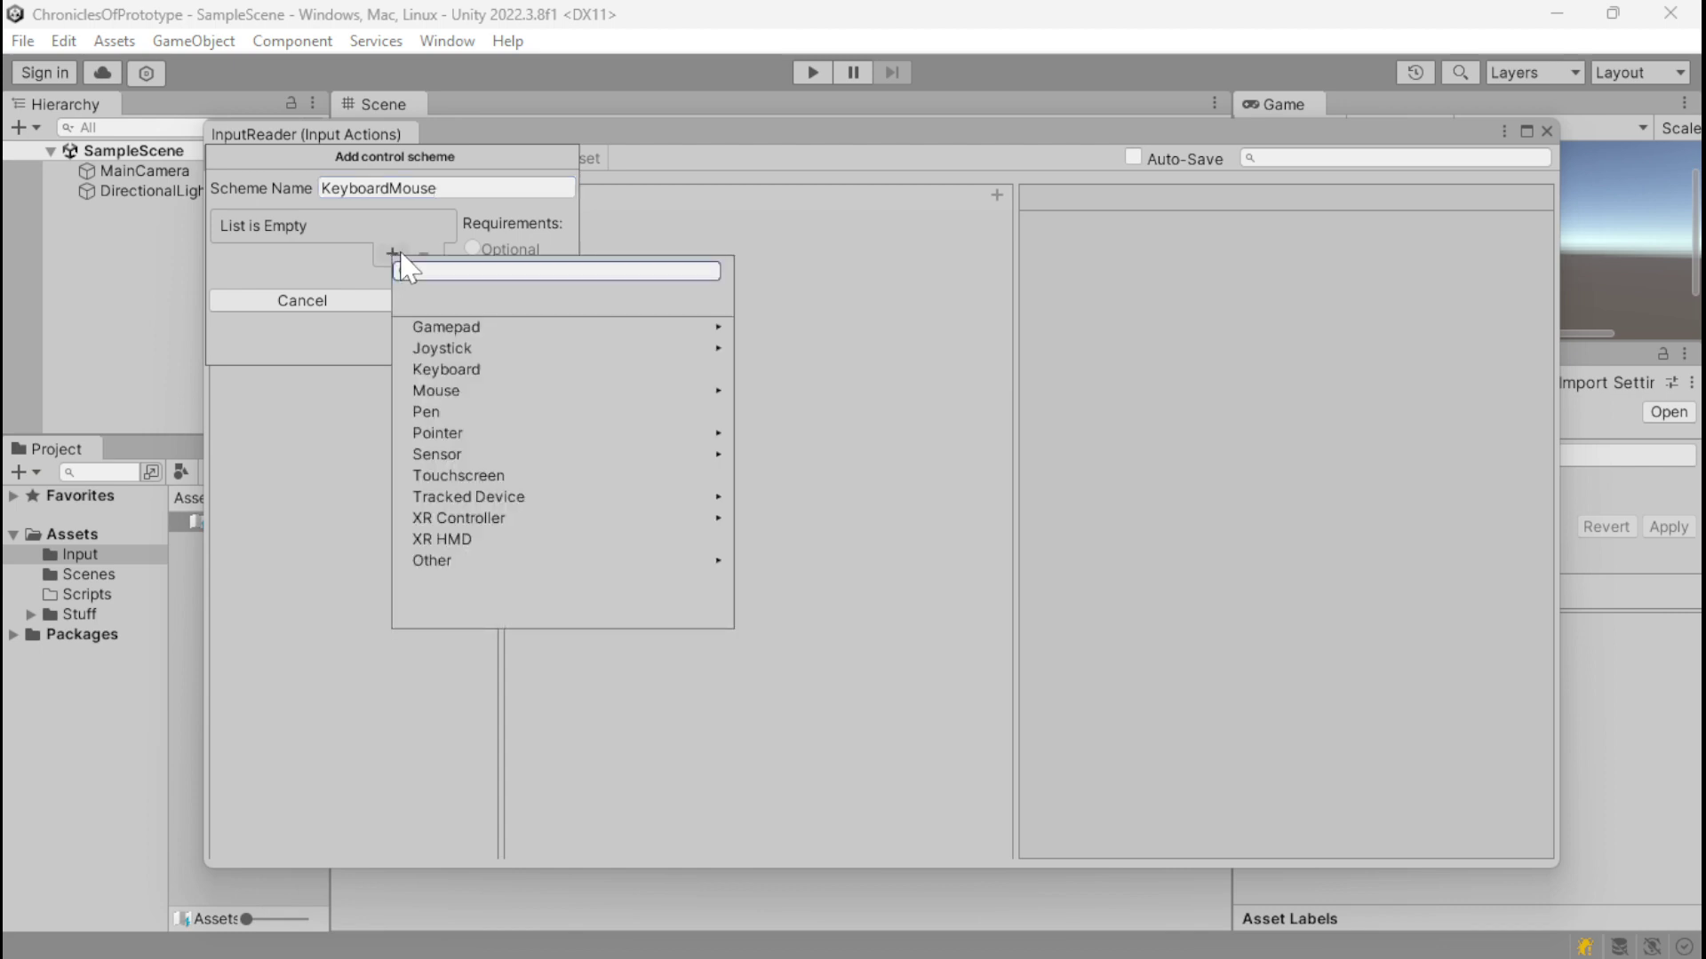
pyautogui.click(466, 371)
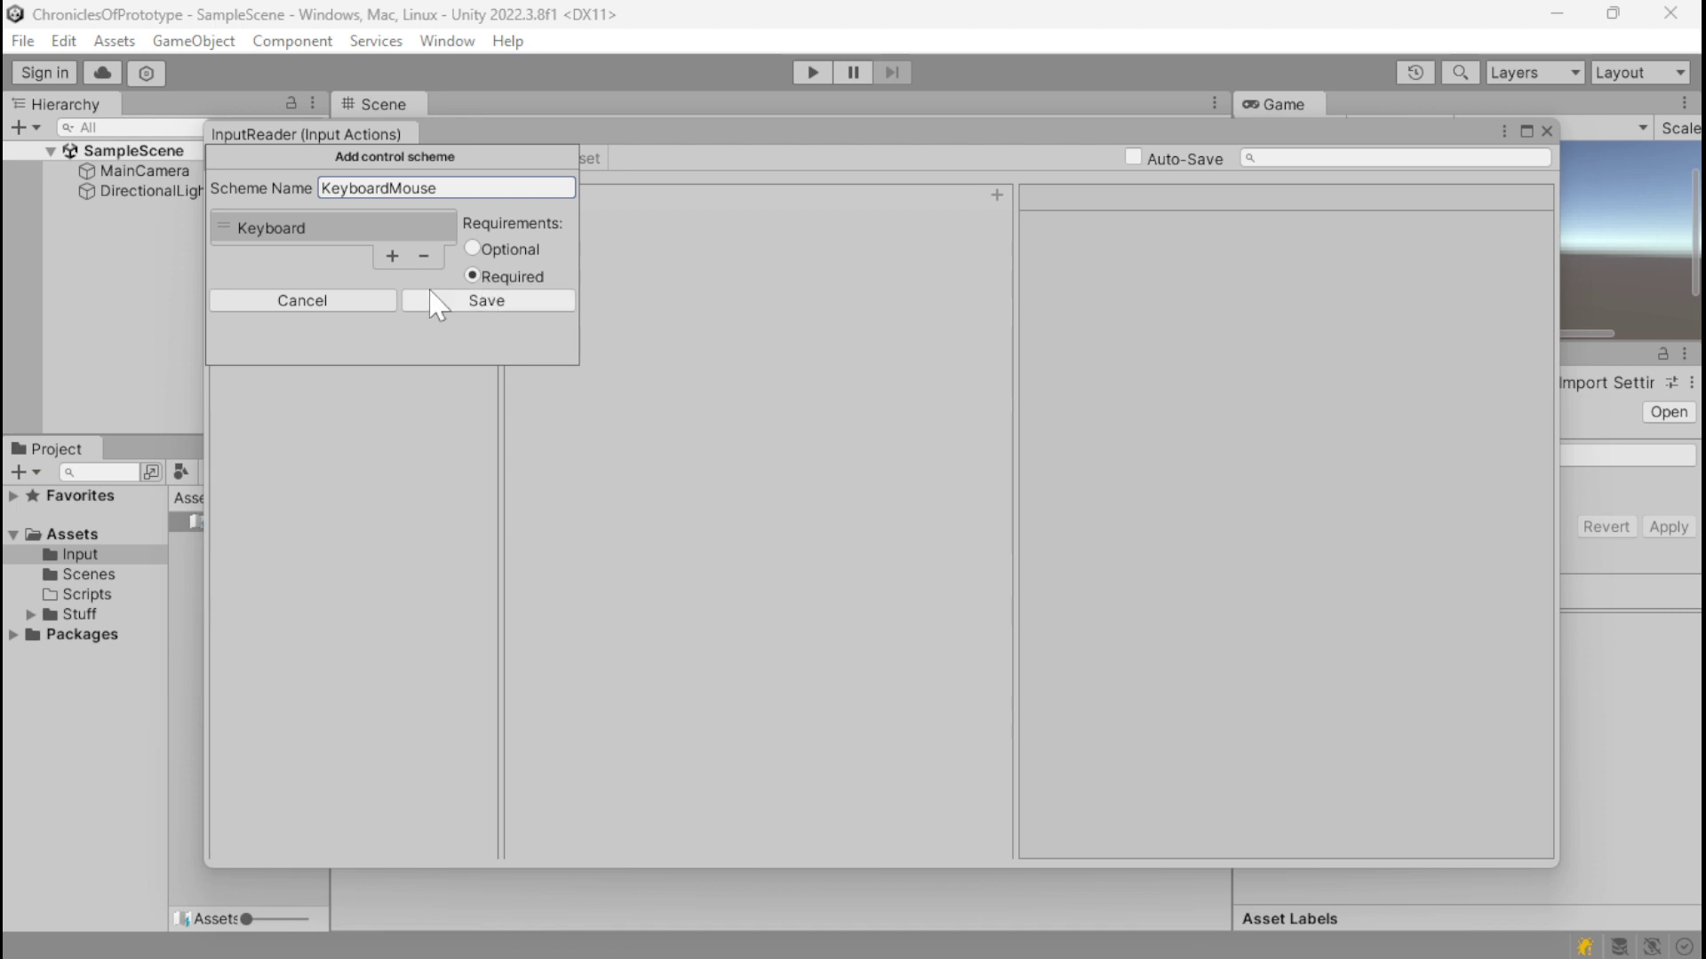
pyautogui.click(392, 256)
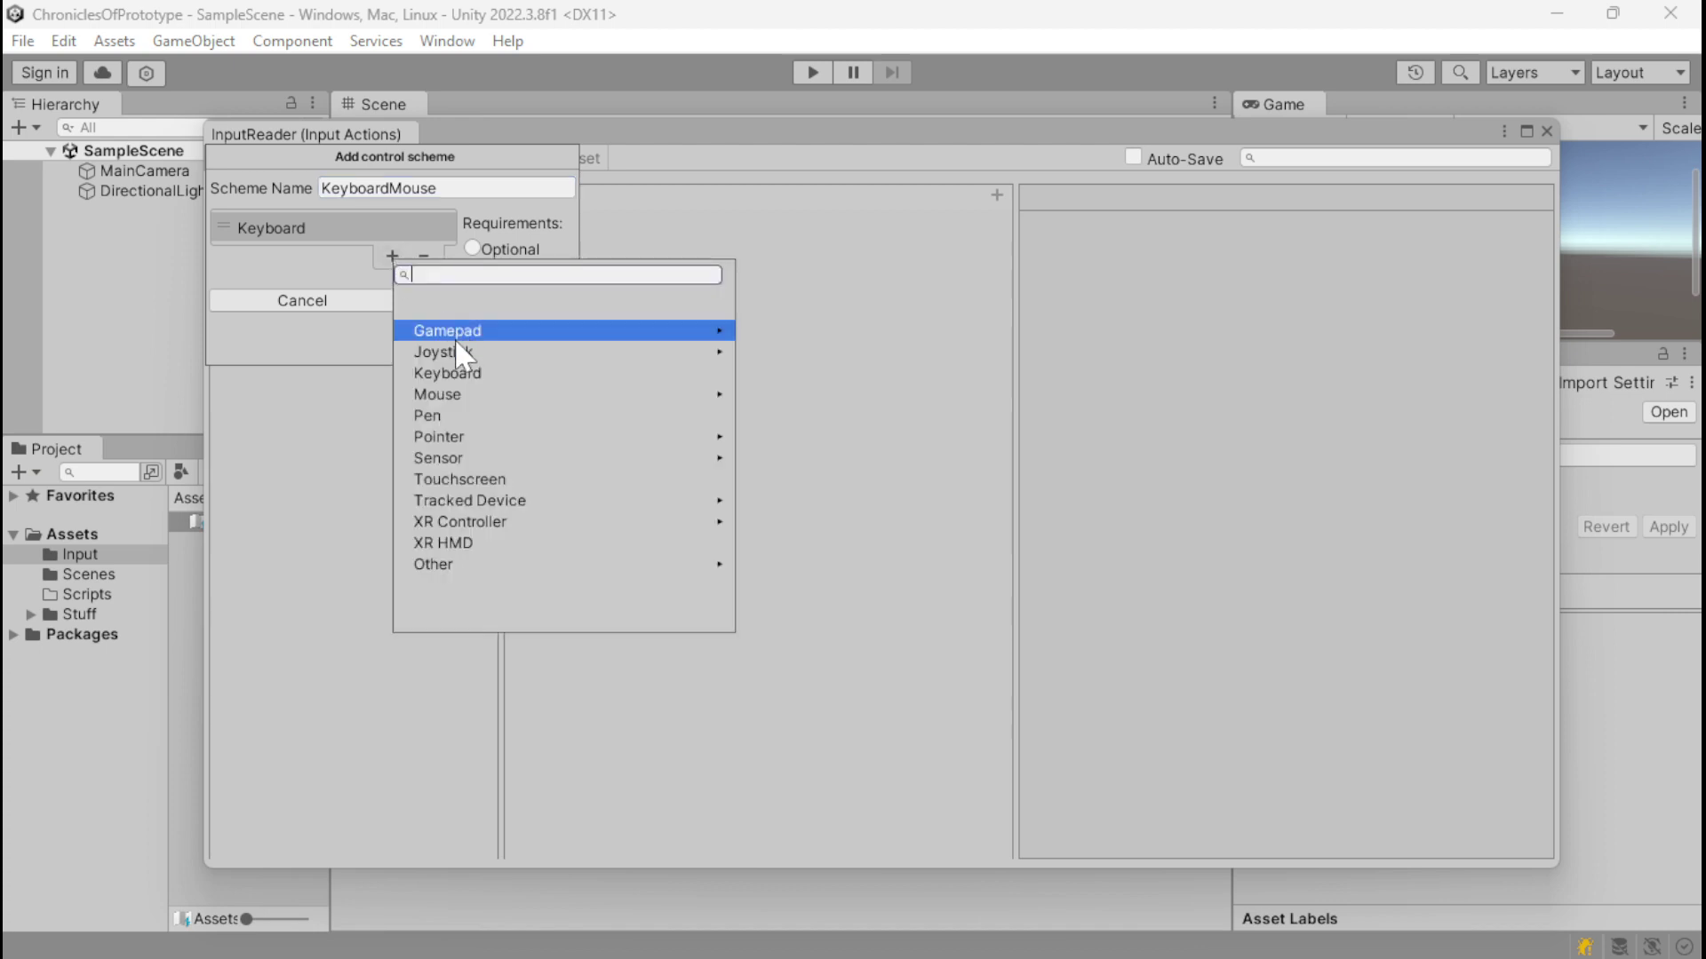
pyautogui.click(458, 398)
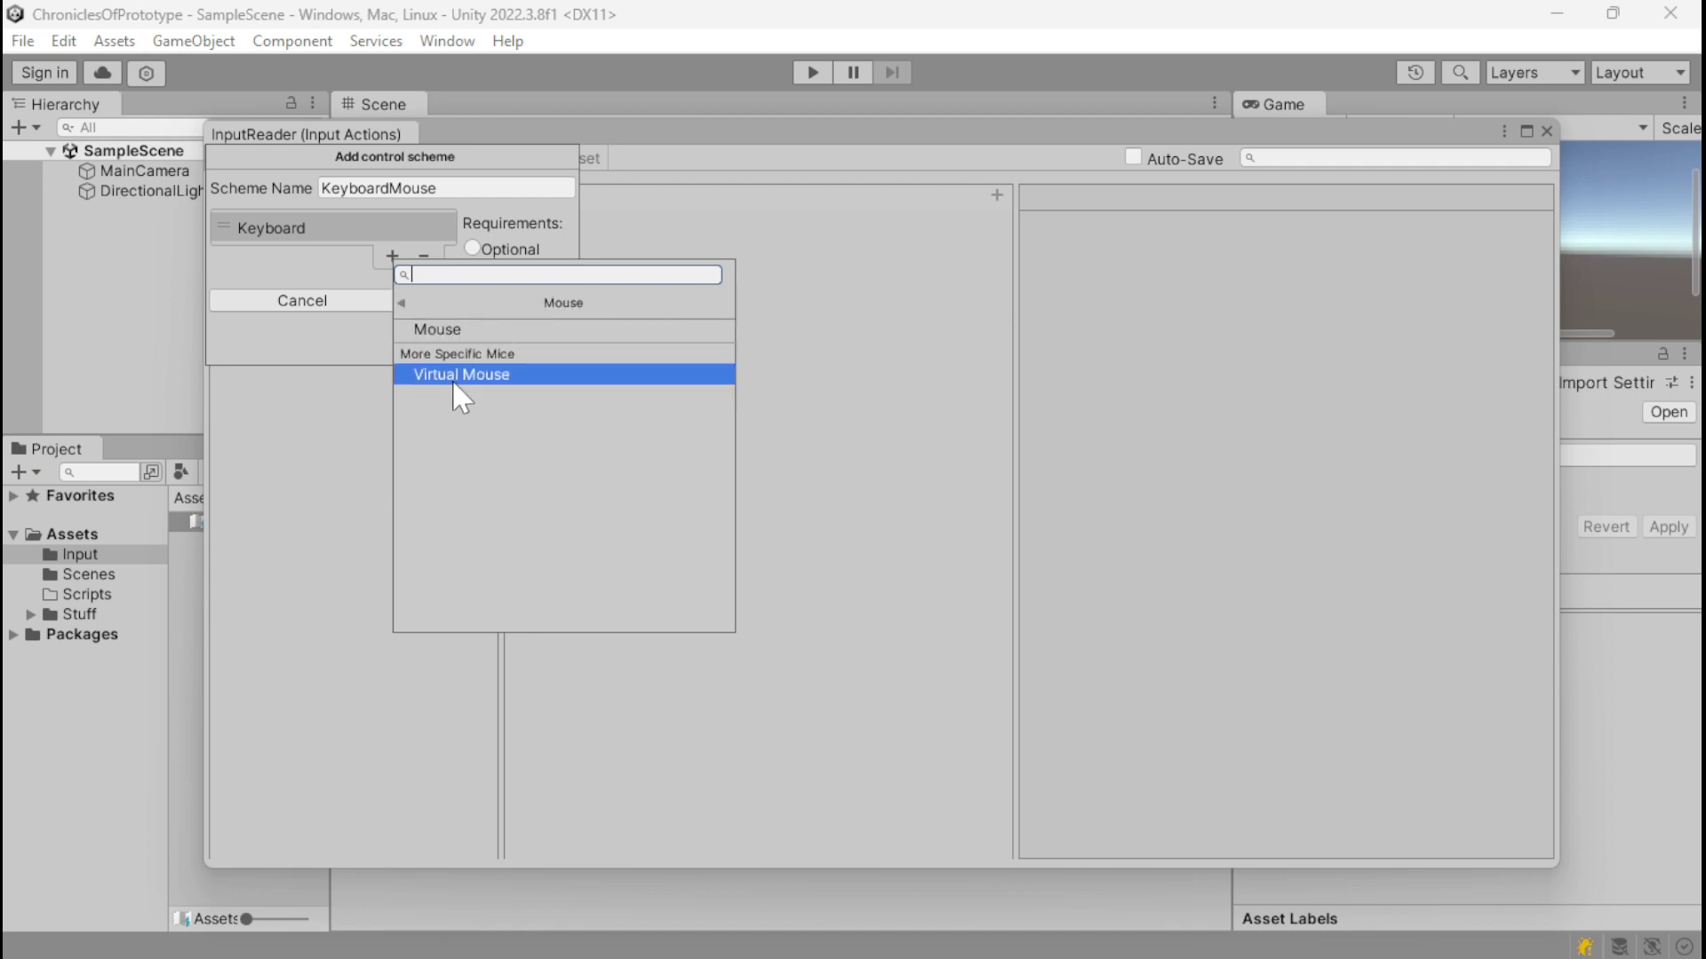
pyautogui.click(453, 329)
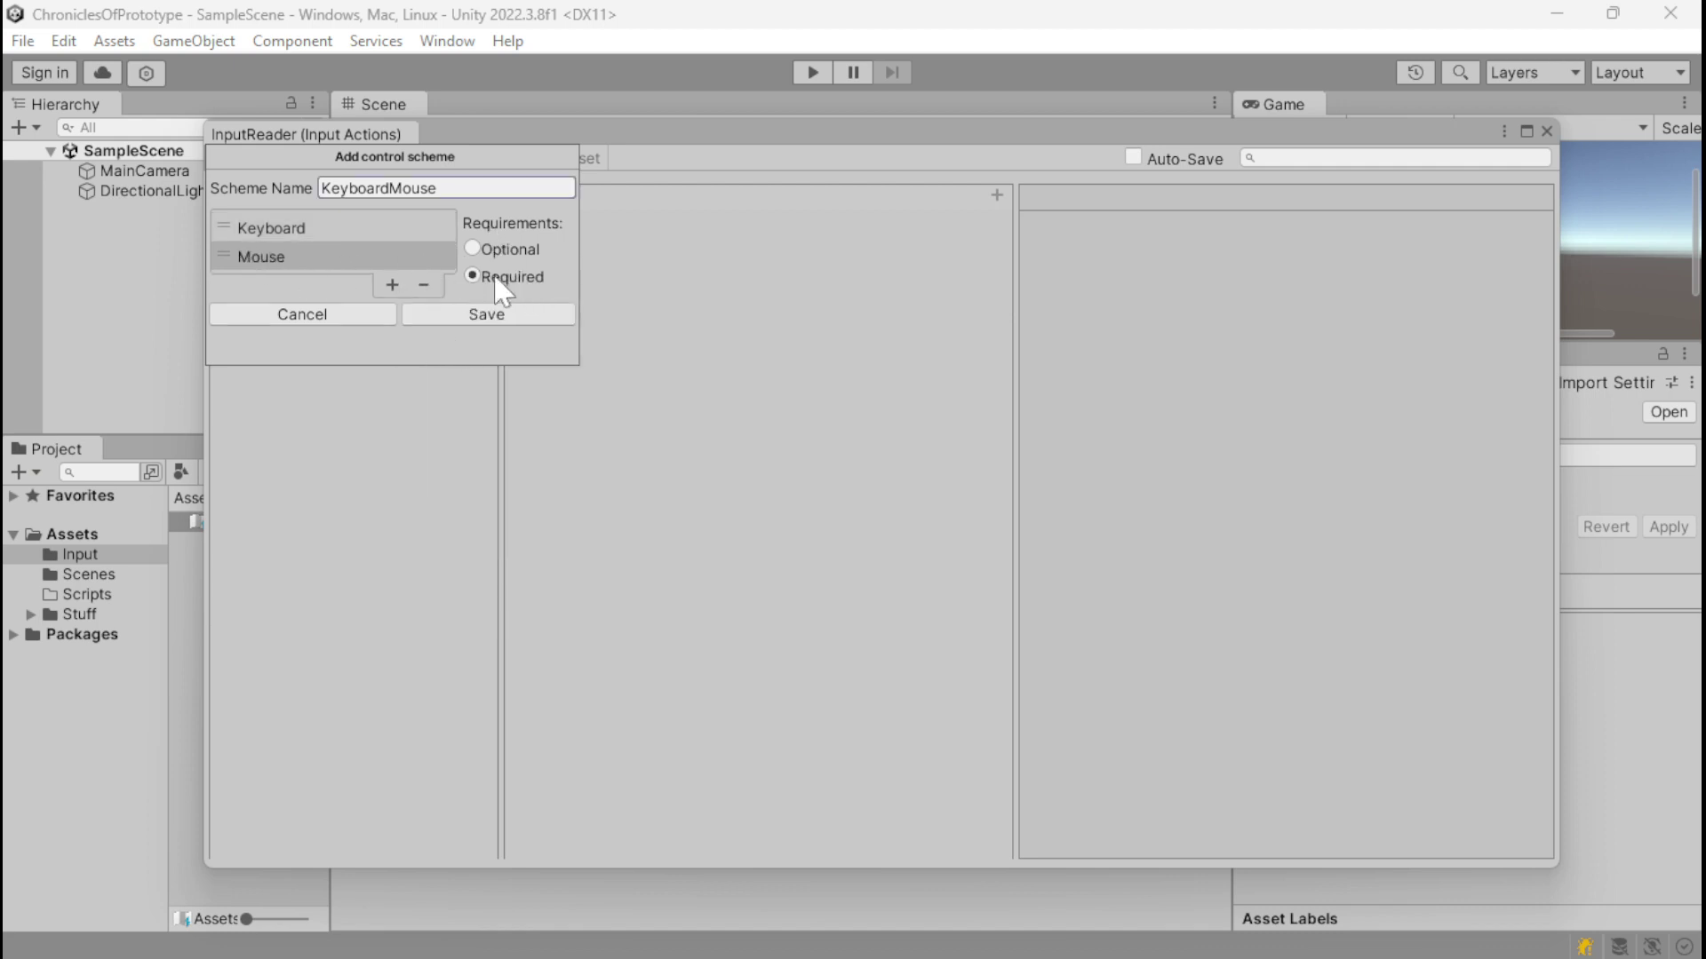
pyautogui.click(483, 316)
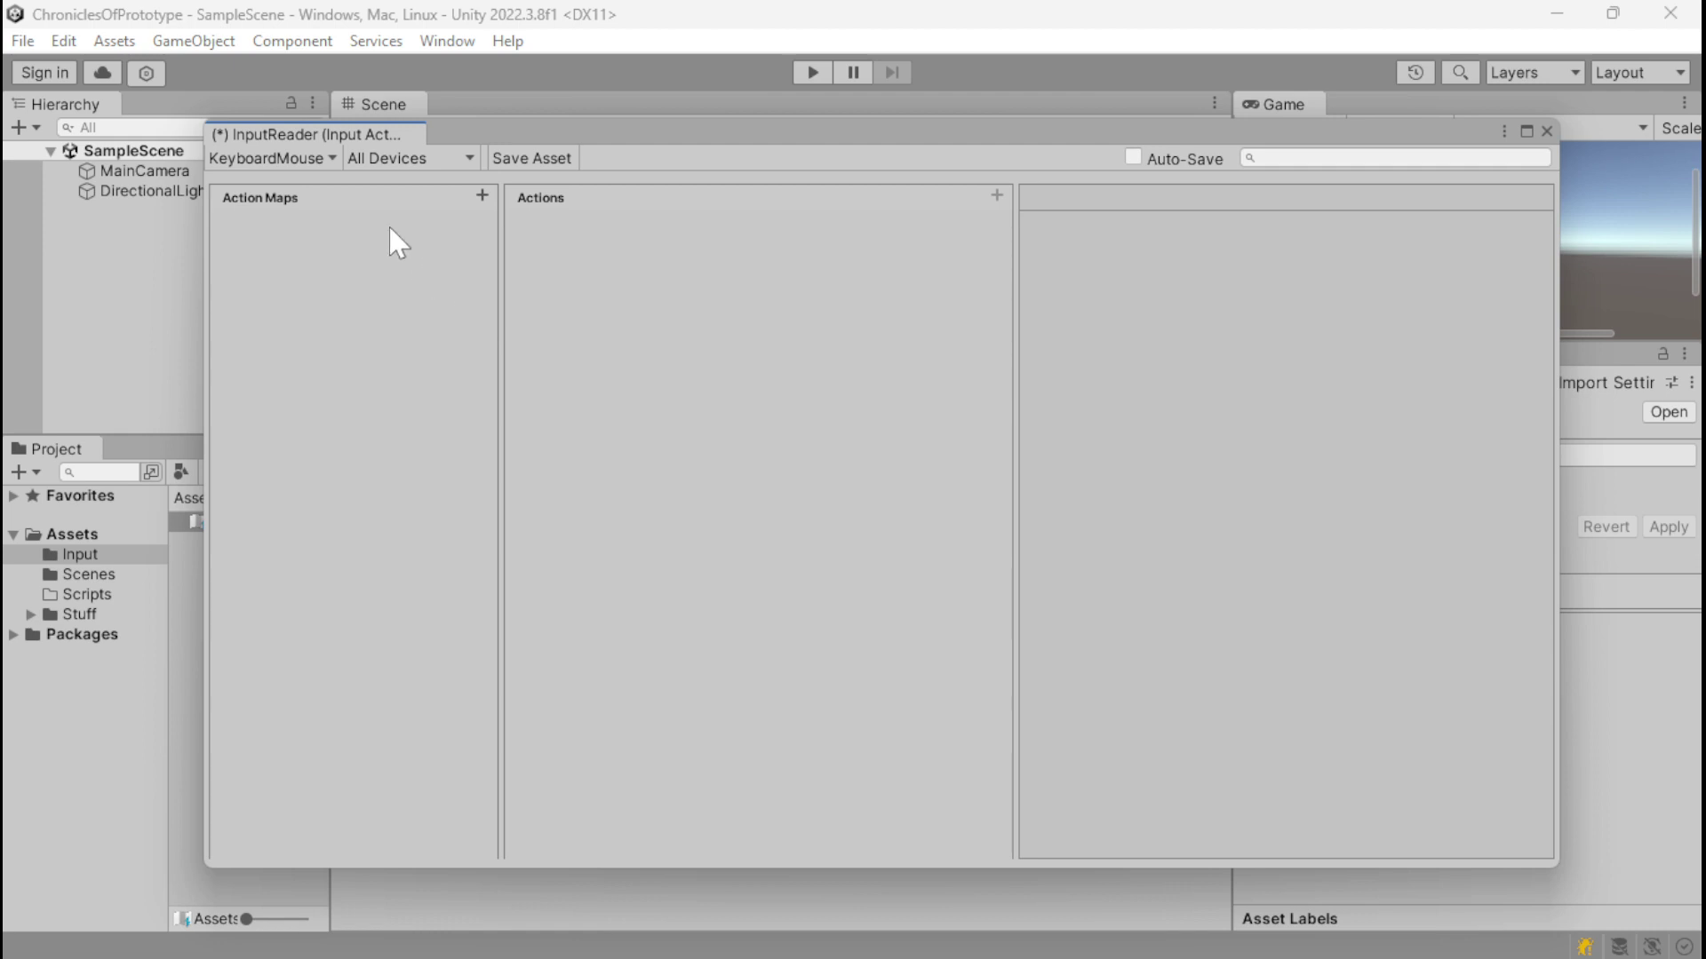
# Step: Add a control scheme named Gamepad with the generic Gamepad device in its device list, and save the scheme
pyautogui.click(291, 160)
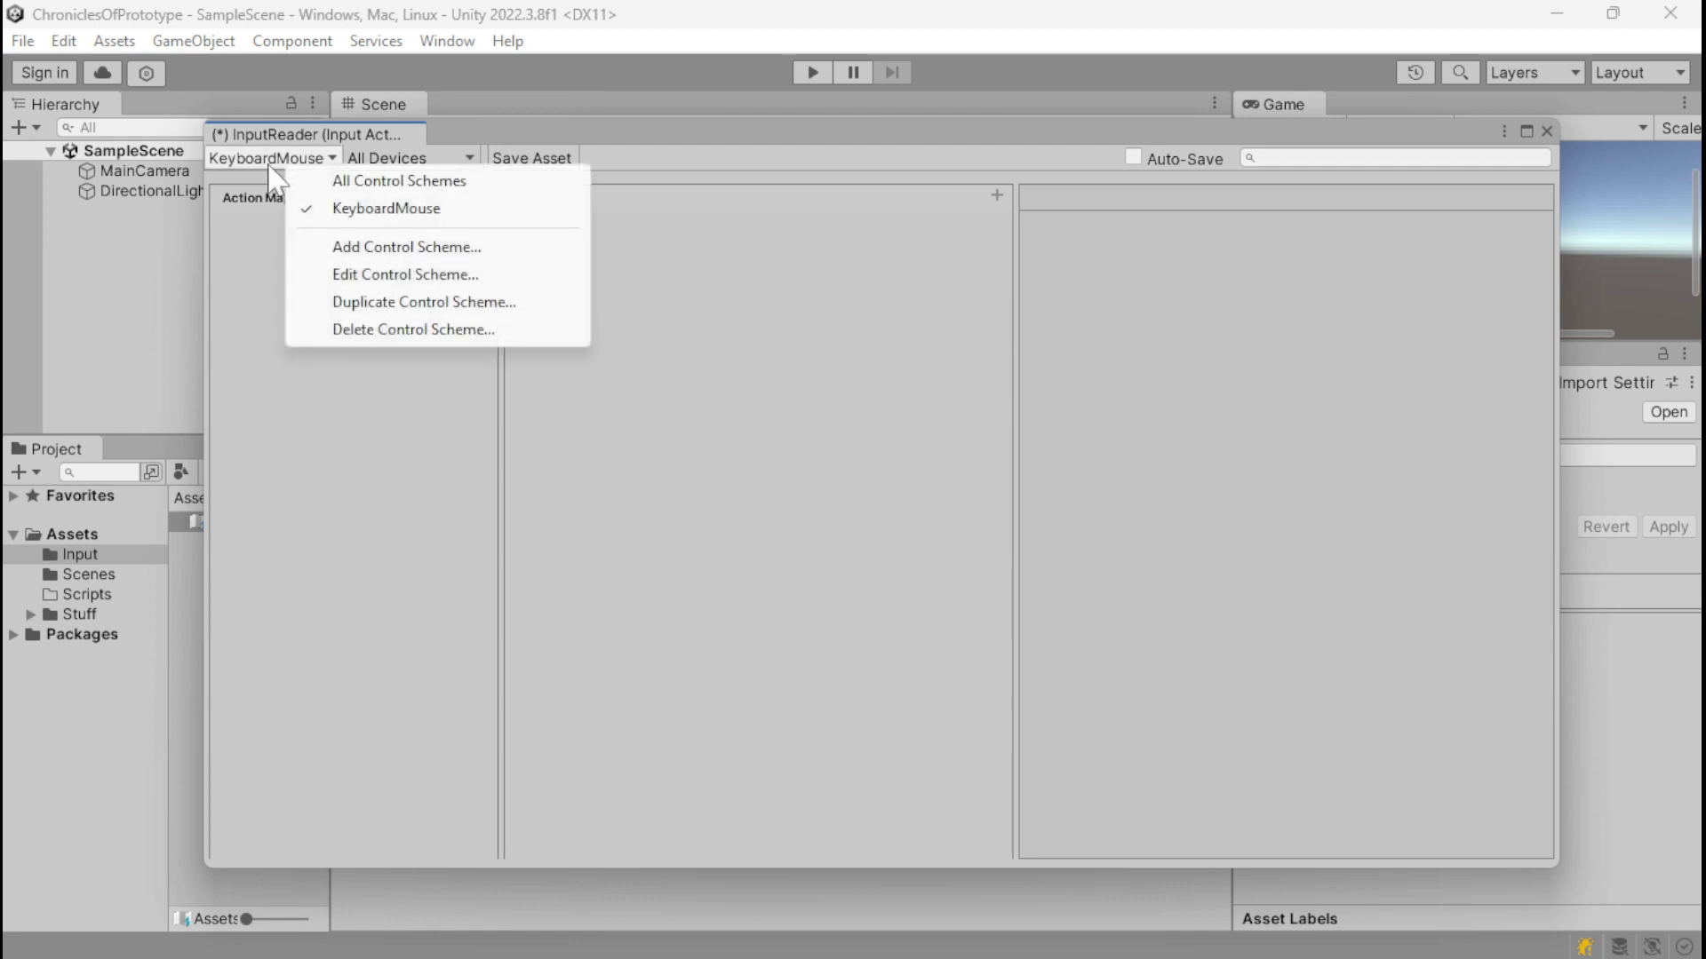
pyautogui.click(397, 232)
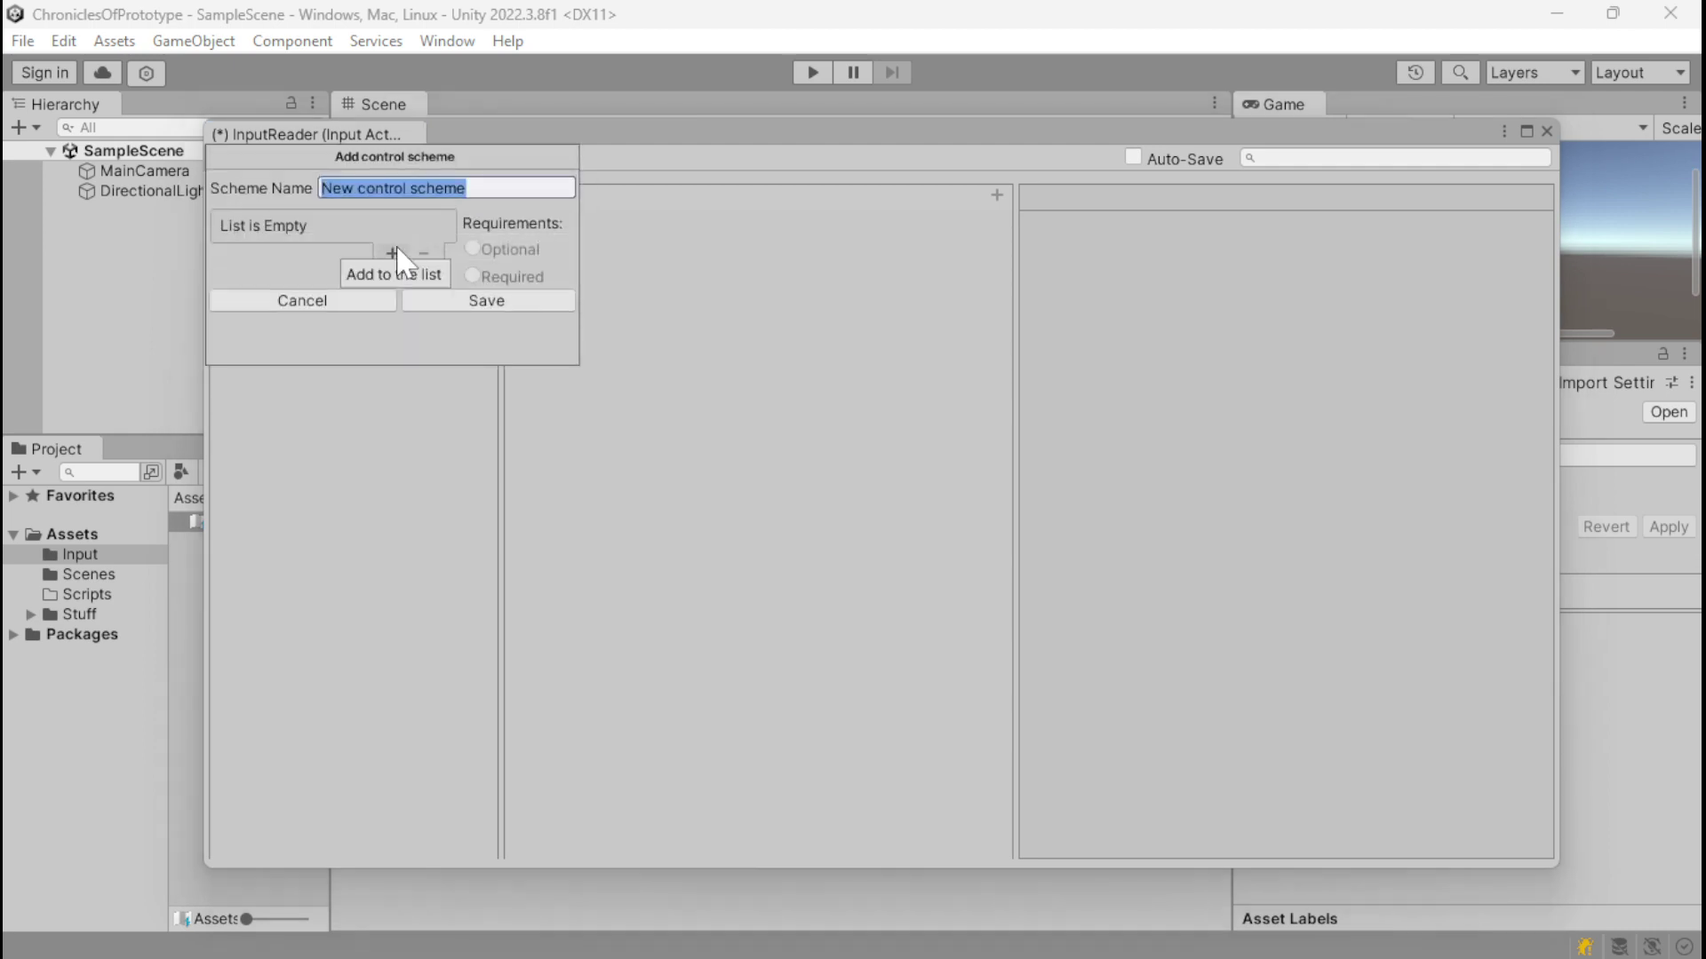
pyautogui.write('G')
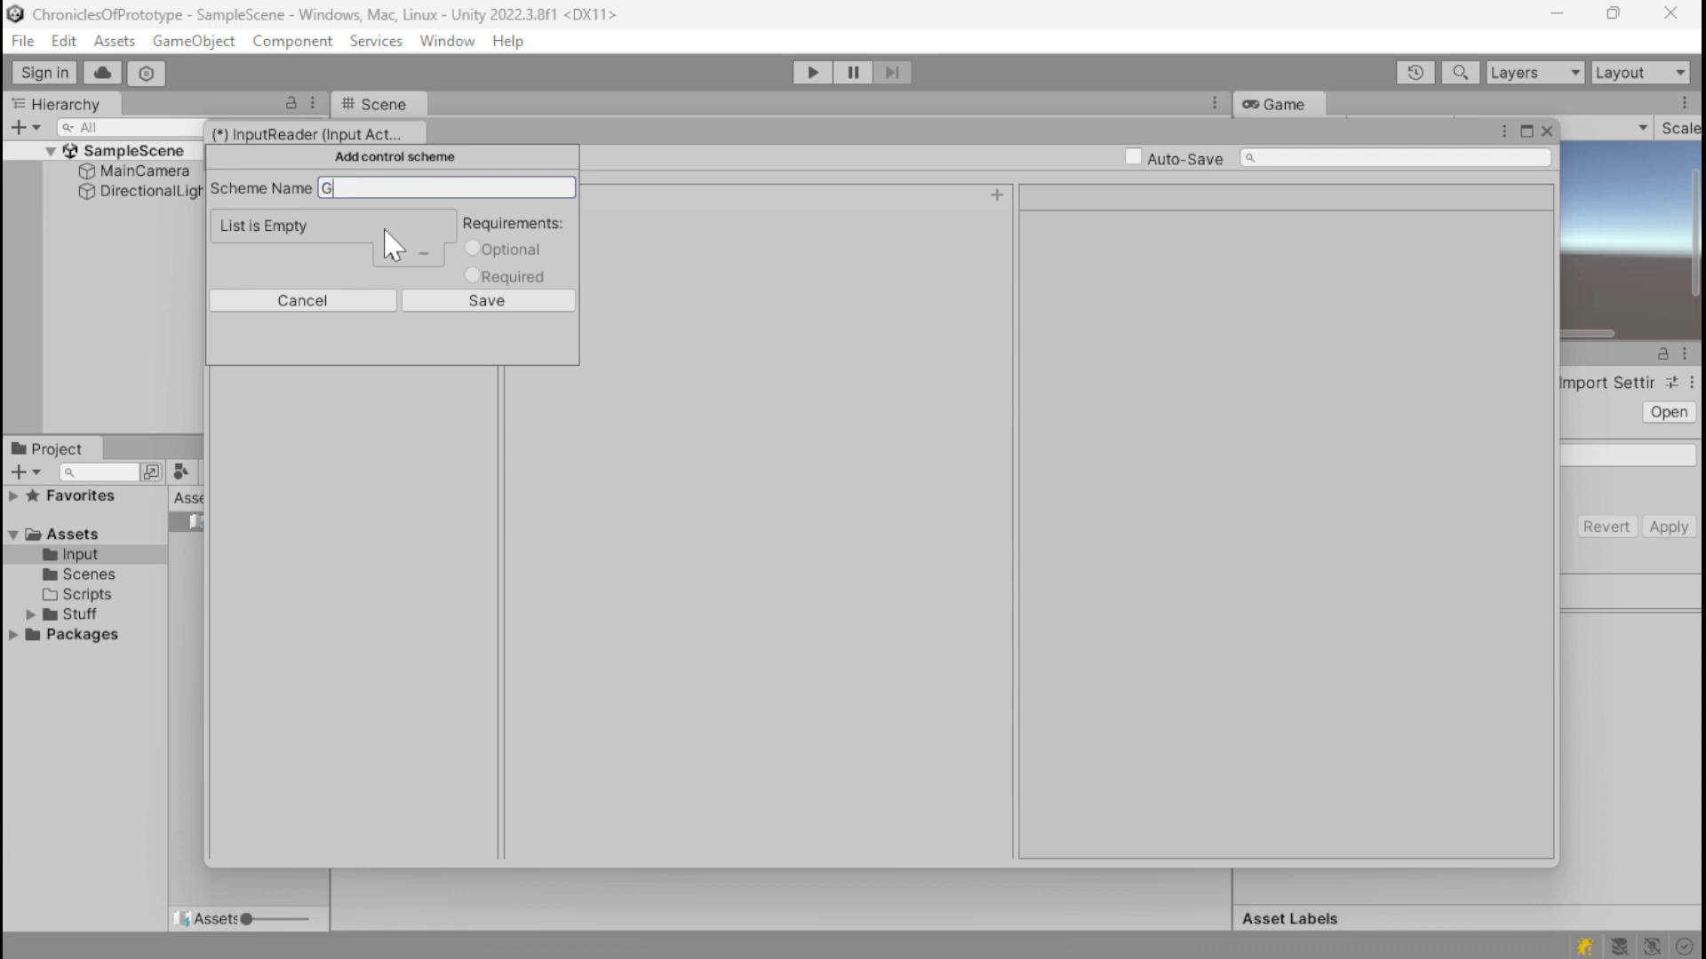
pyautogui.write('amepad')
pyautogui.click(396, 256)
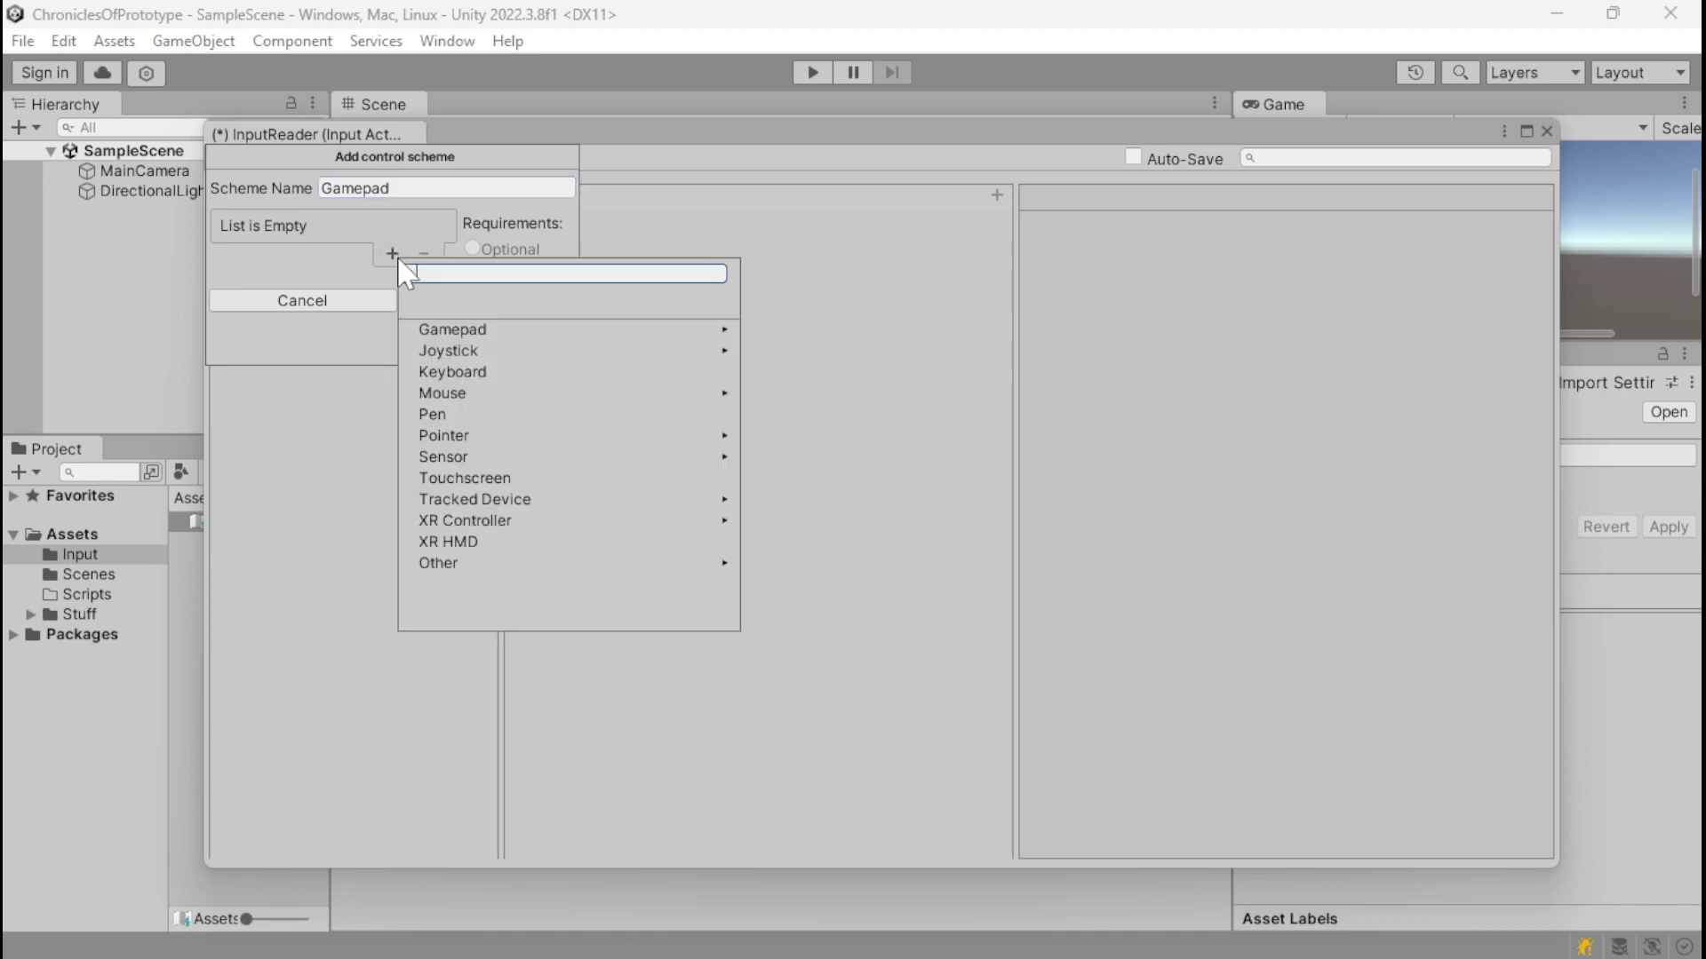
pyautogui.click(460, 328)
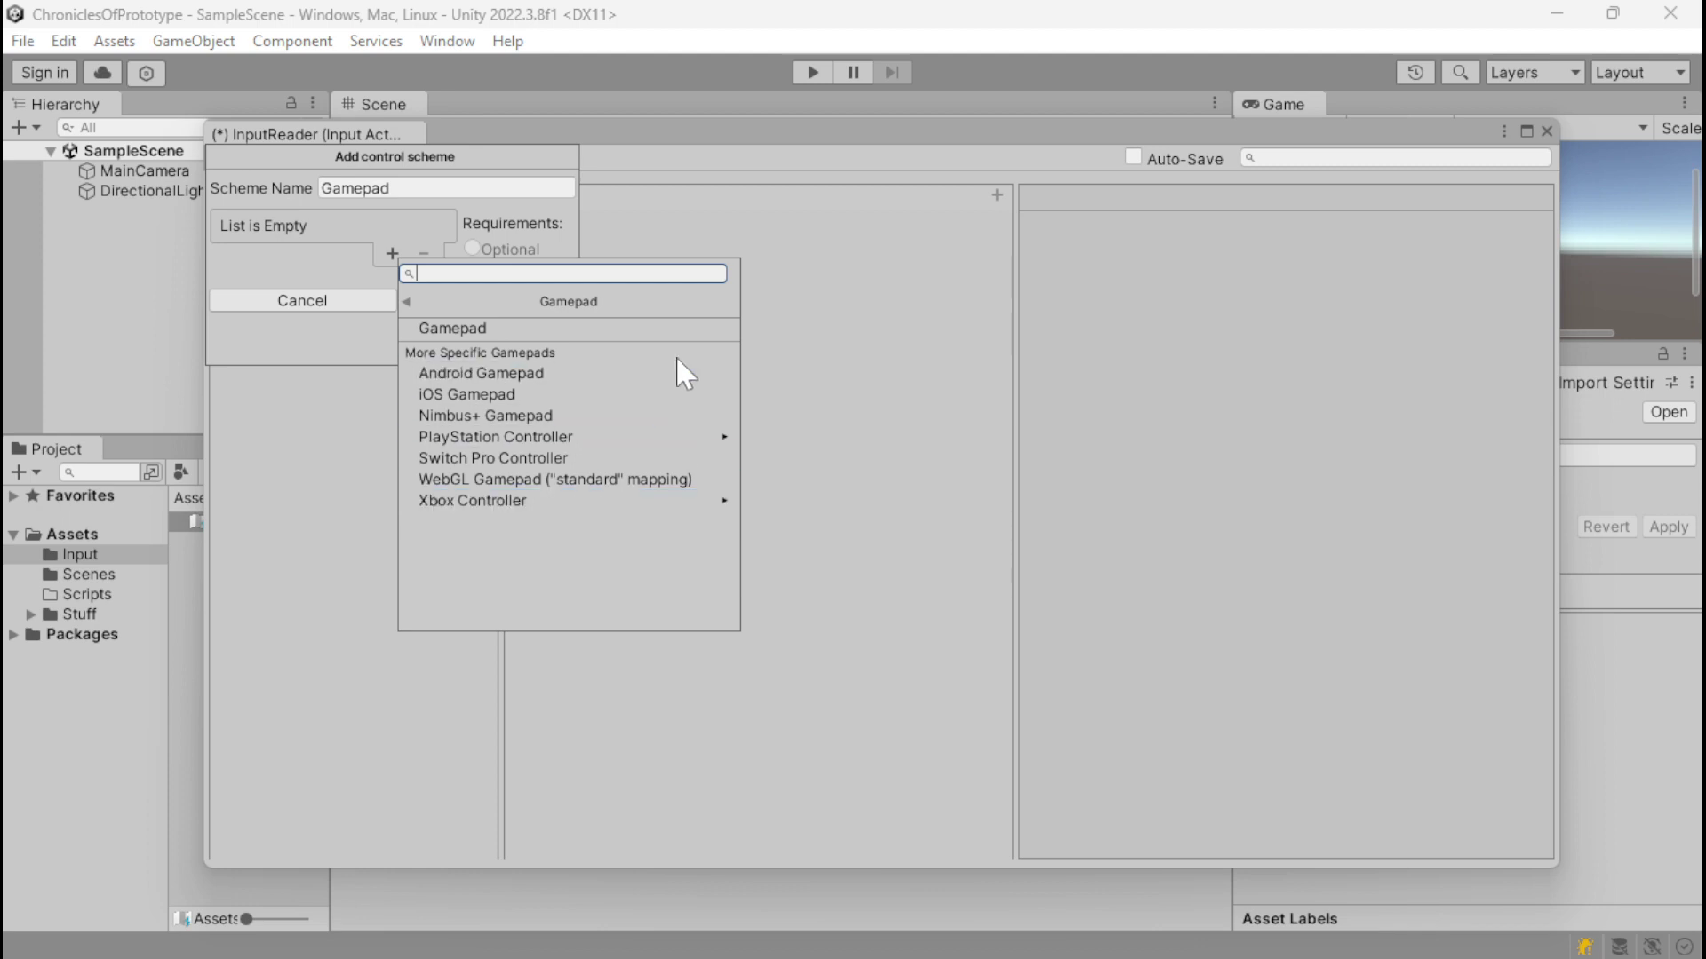
pyautogui.click(487, 328)
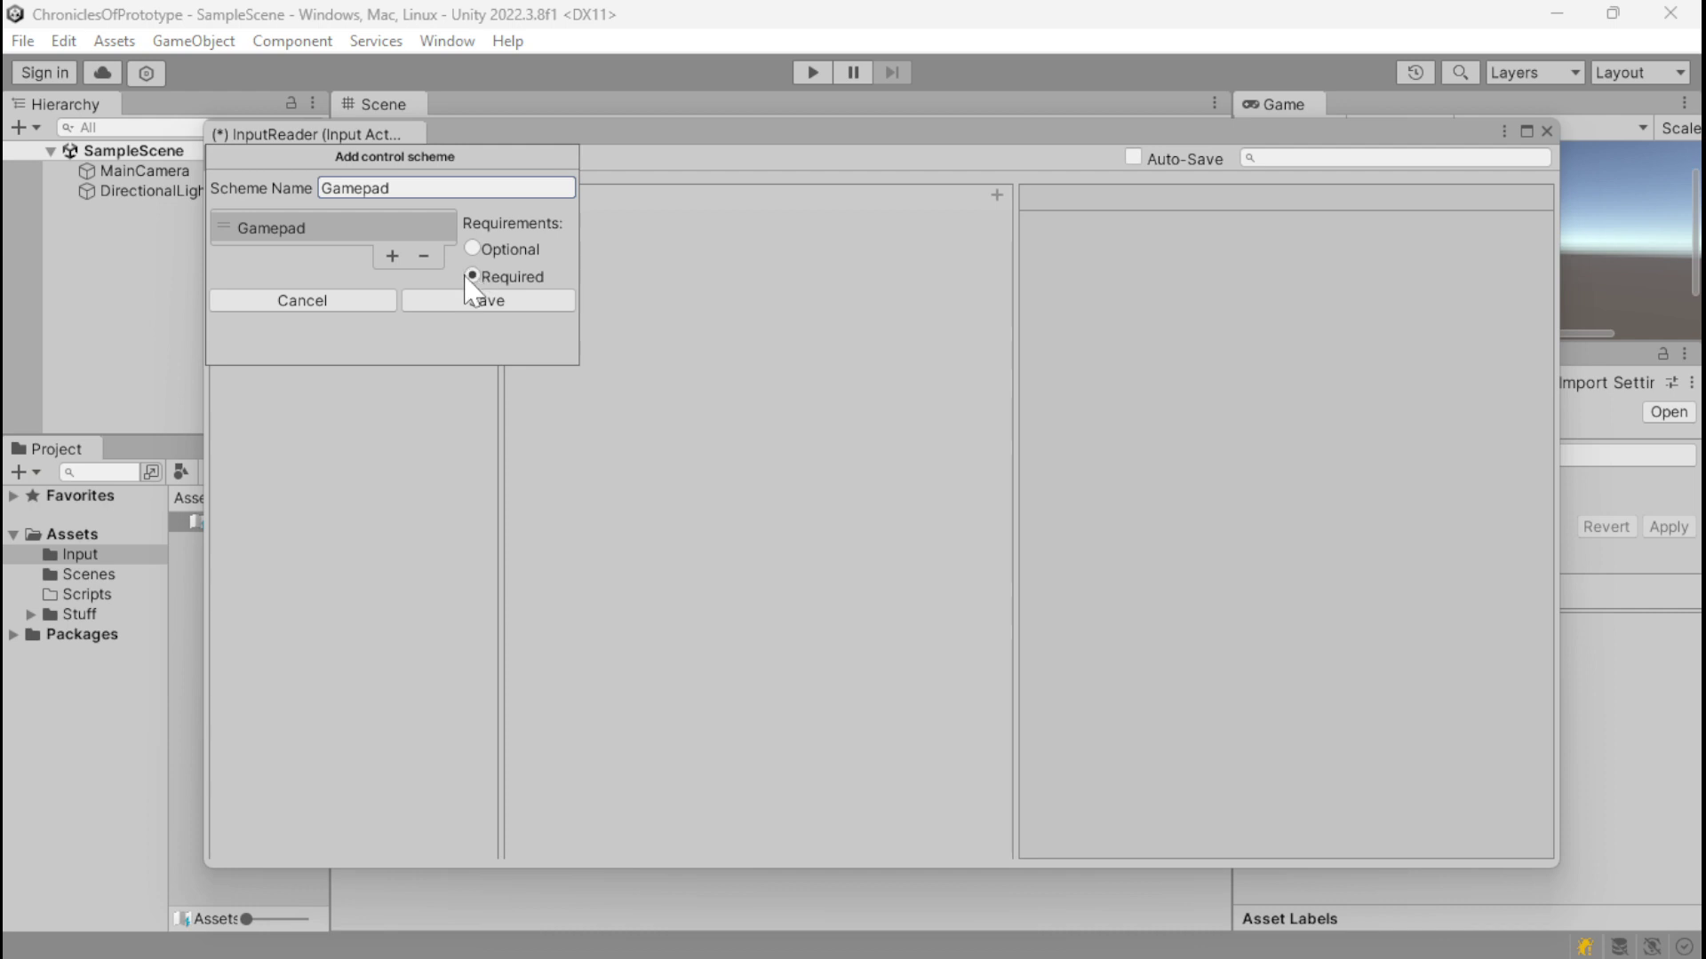
pyautogui.click(472, 249)
pyautogui.click(463, 303)
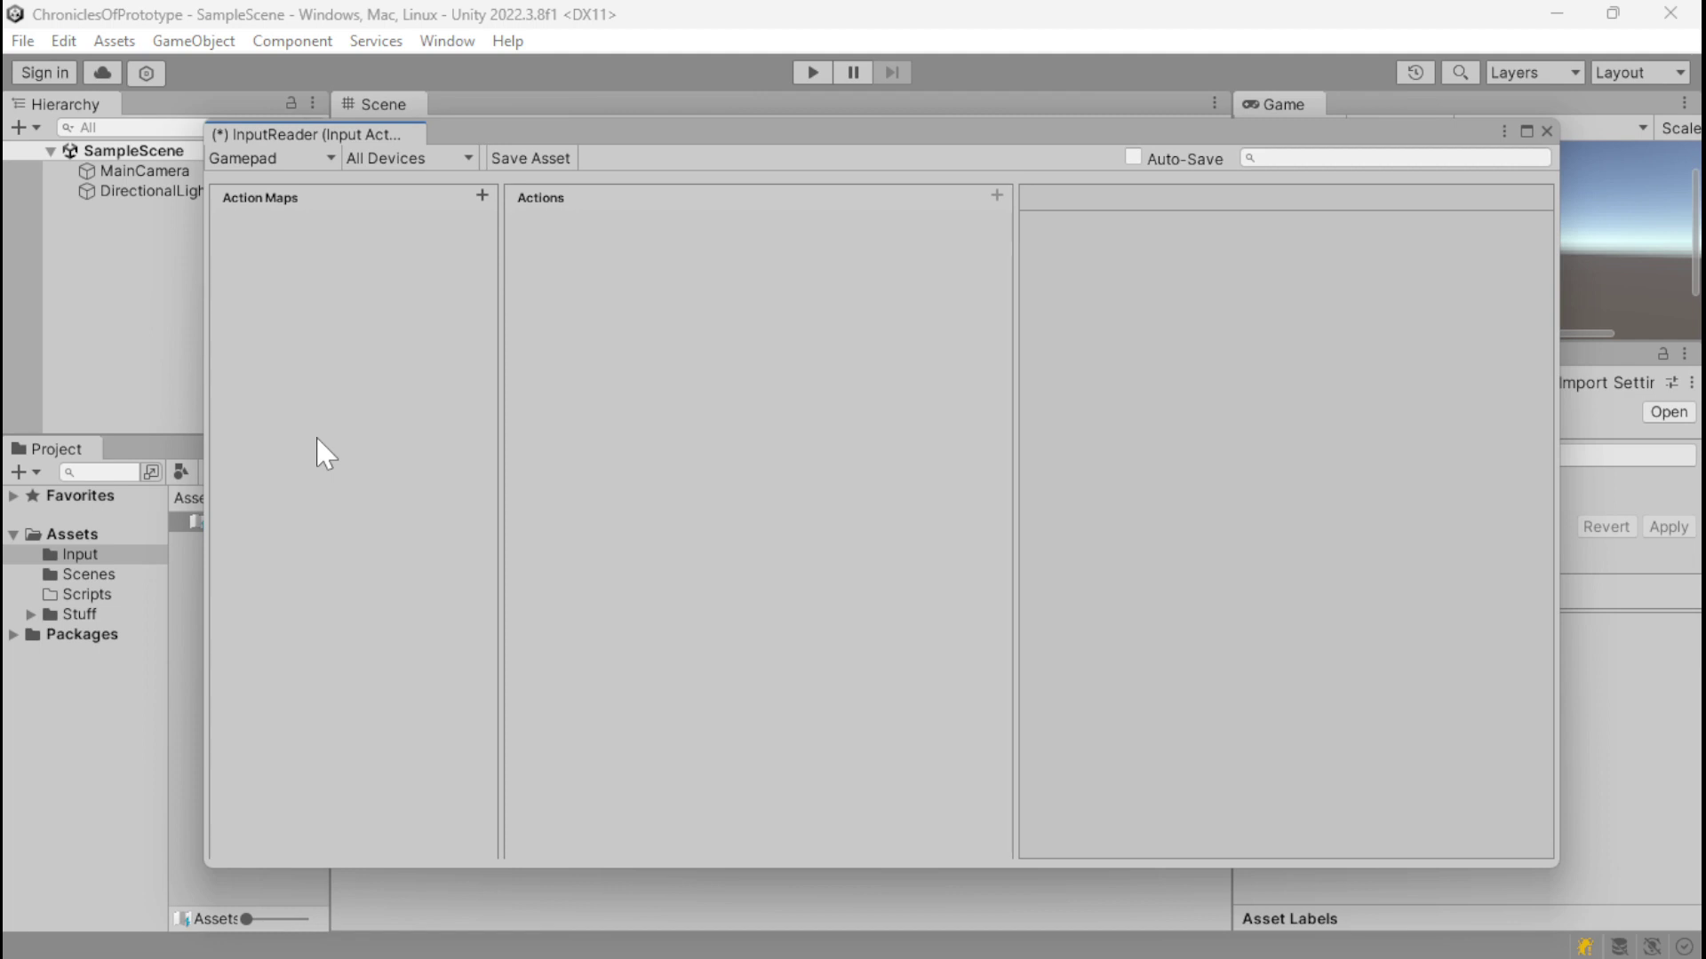
# Step: Show all control schemes and add an action map named GamePlay
pyautogui.click(283, 160)
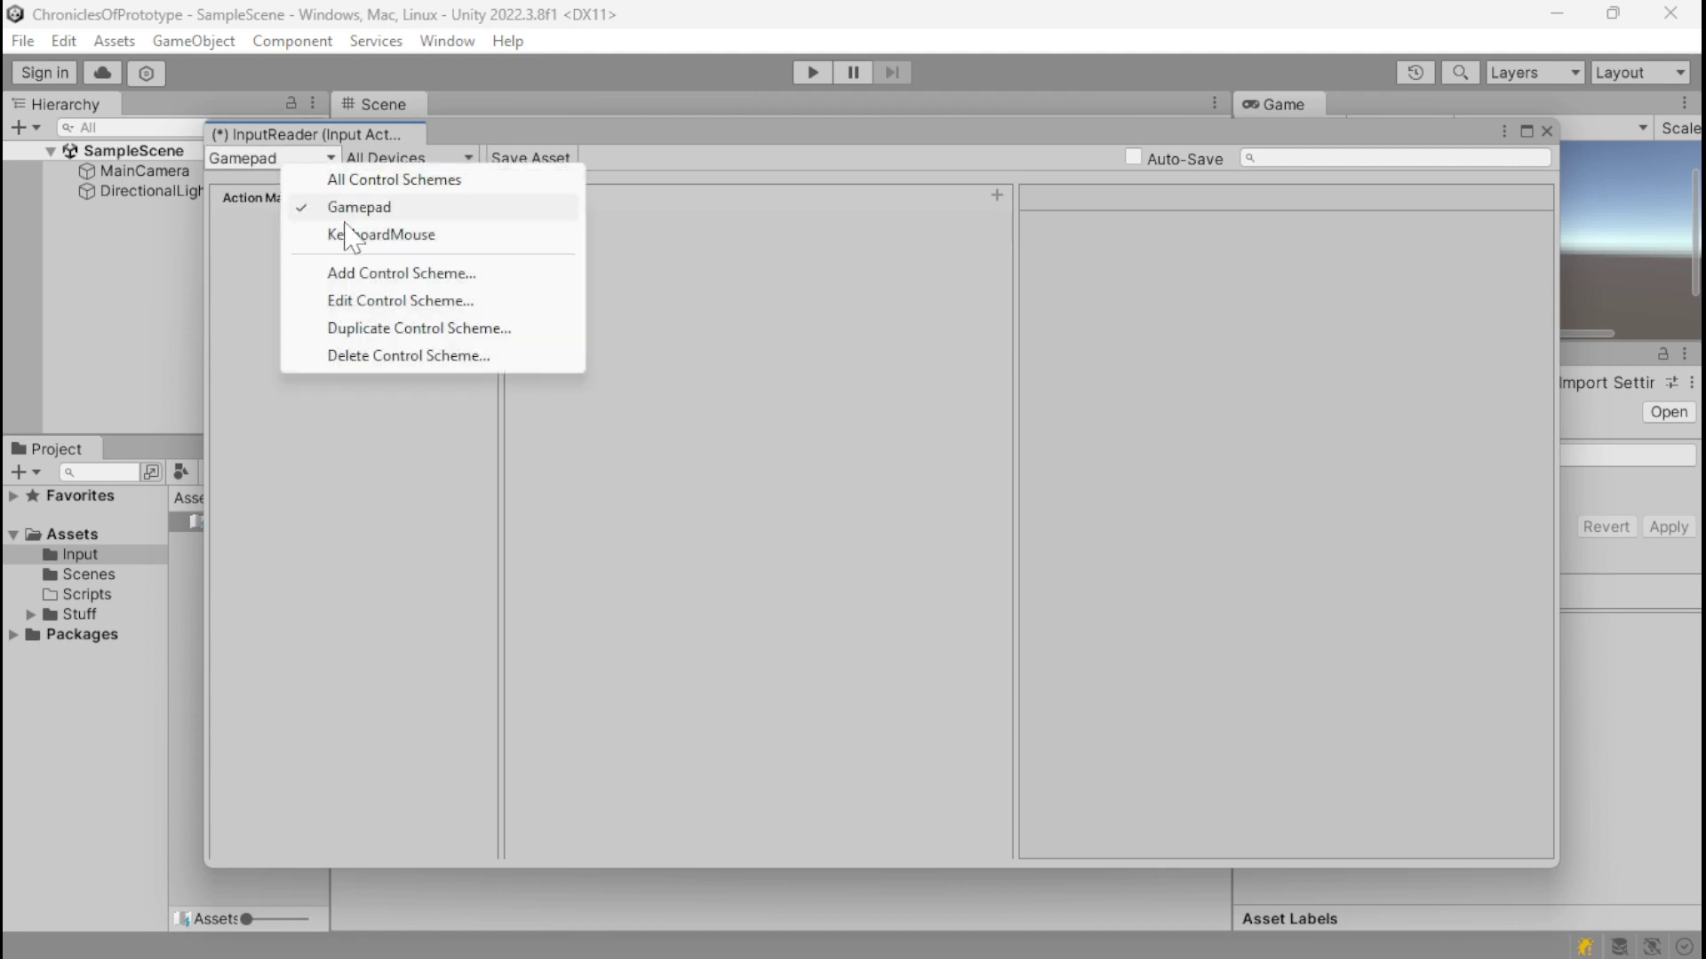
pyautogui.click(395, 180)
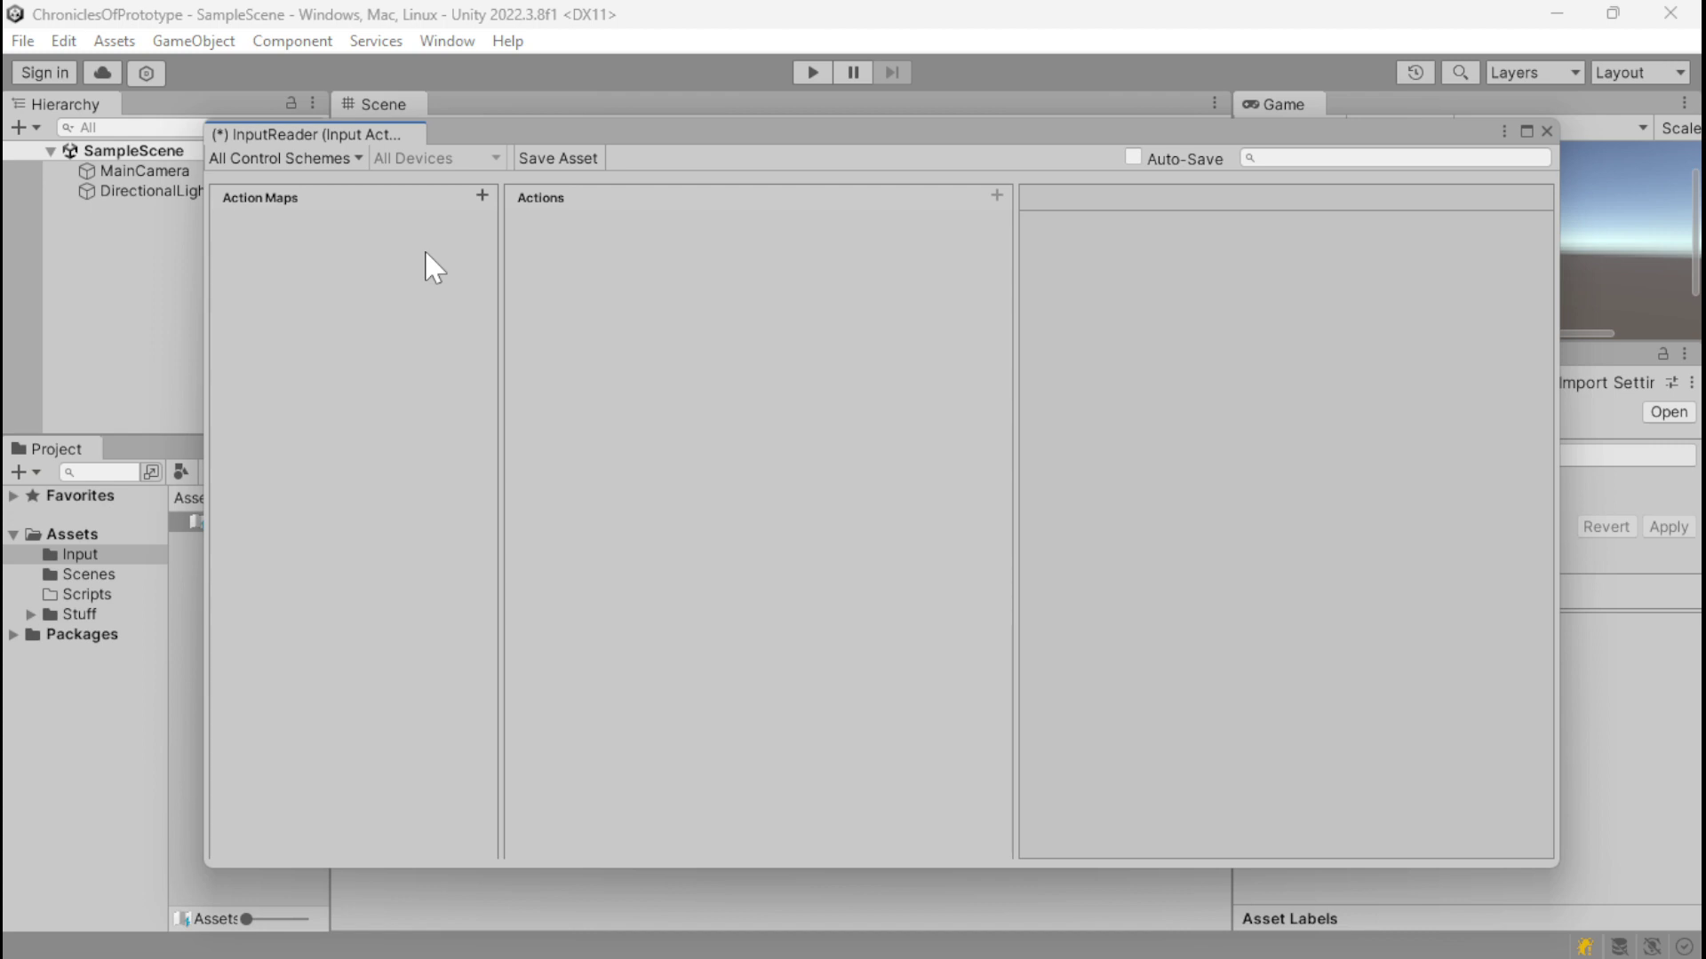
pyautogui.click(482, 196)
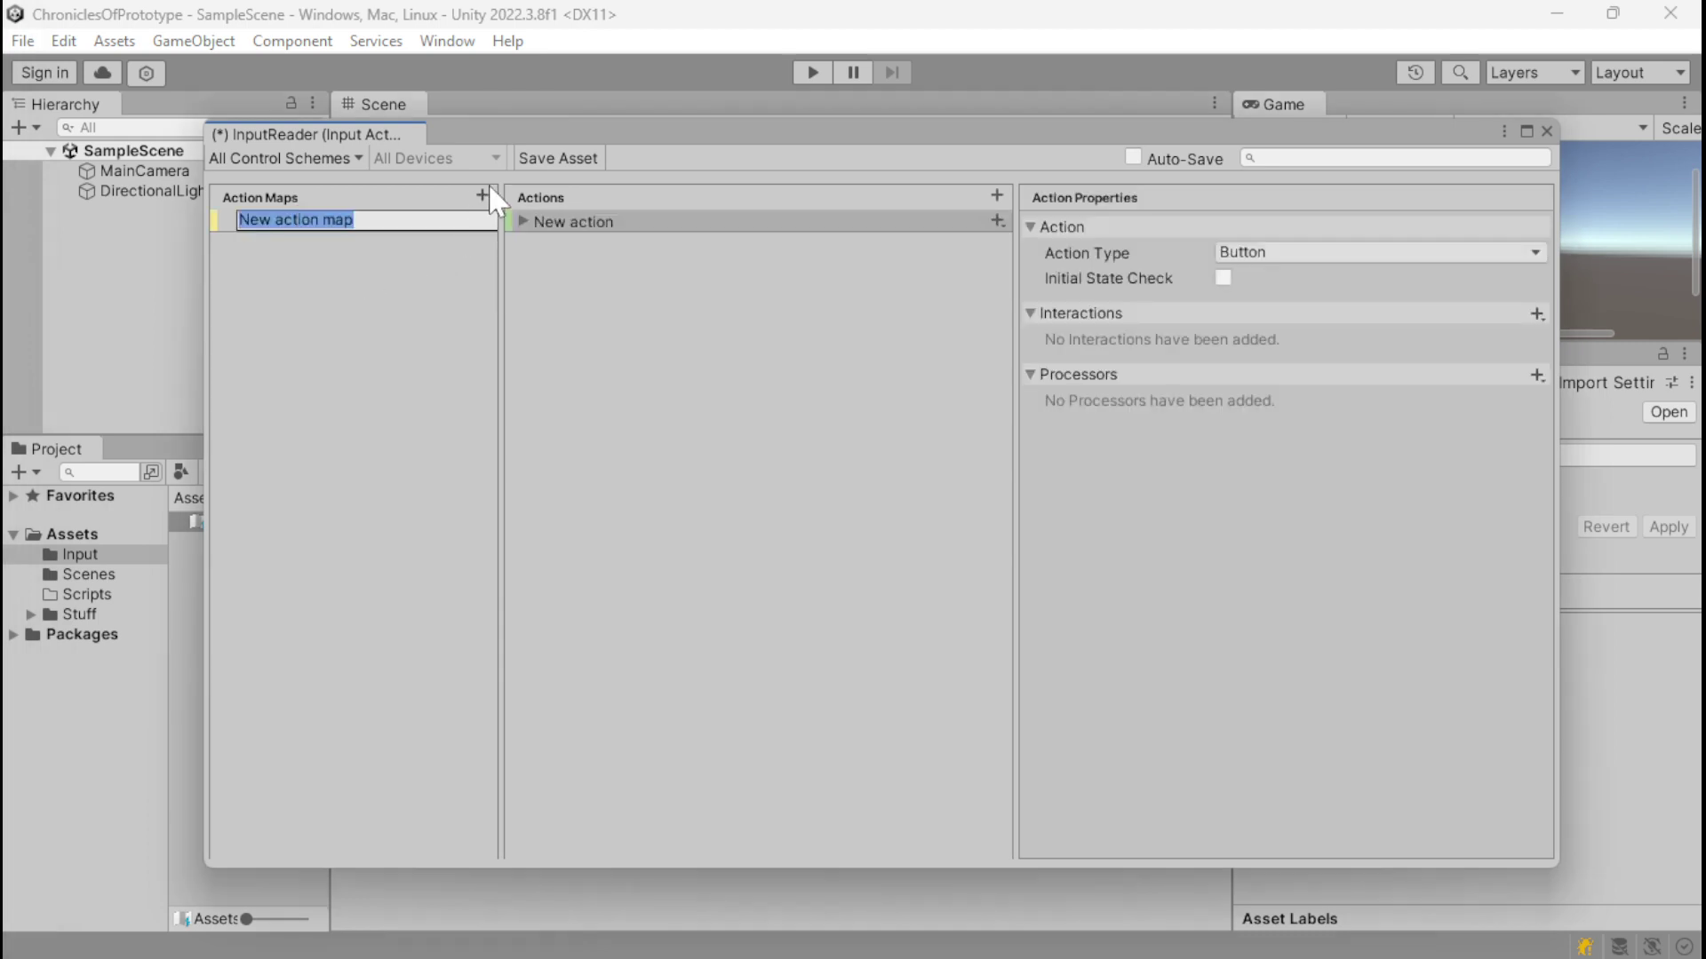
pyautogui.write('Gam')
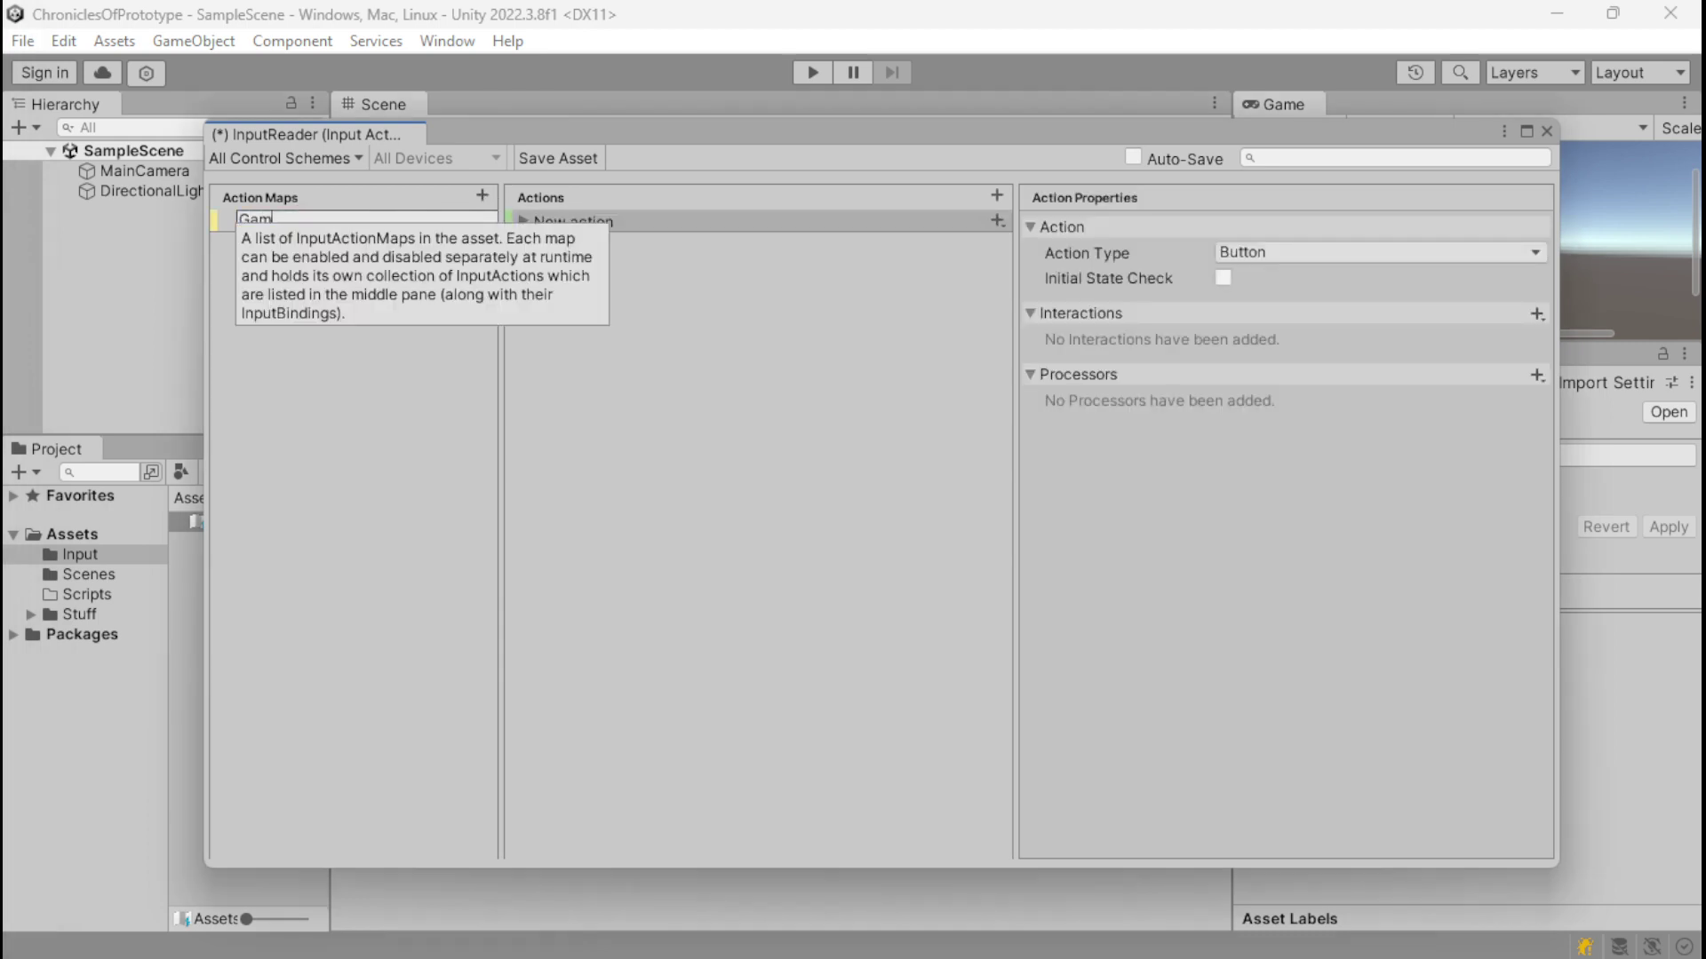
pyautogui.write('ePlay')
pyautogui.press('Return')
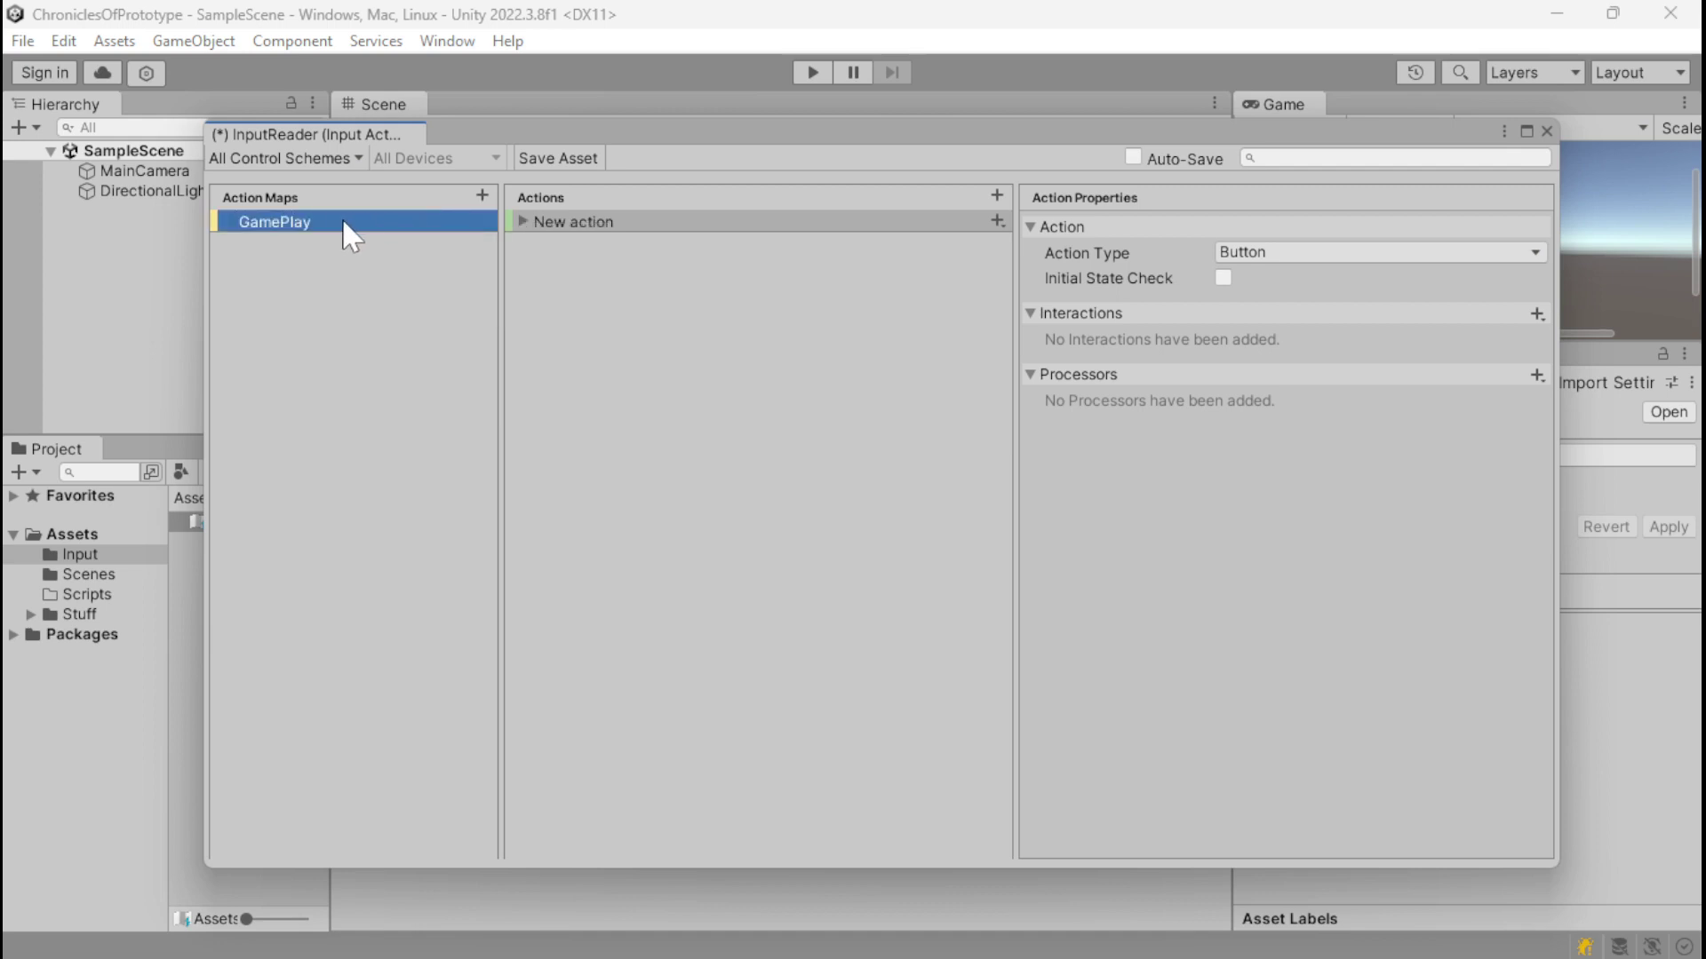
# Step: Expand the new action in the GamePlay map and rename it Mevement
pyautogui.click(588, 224)
pyautogui.click(524, 219)
pyautogui.doubleClick(601, 222)
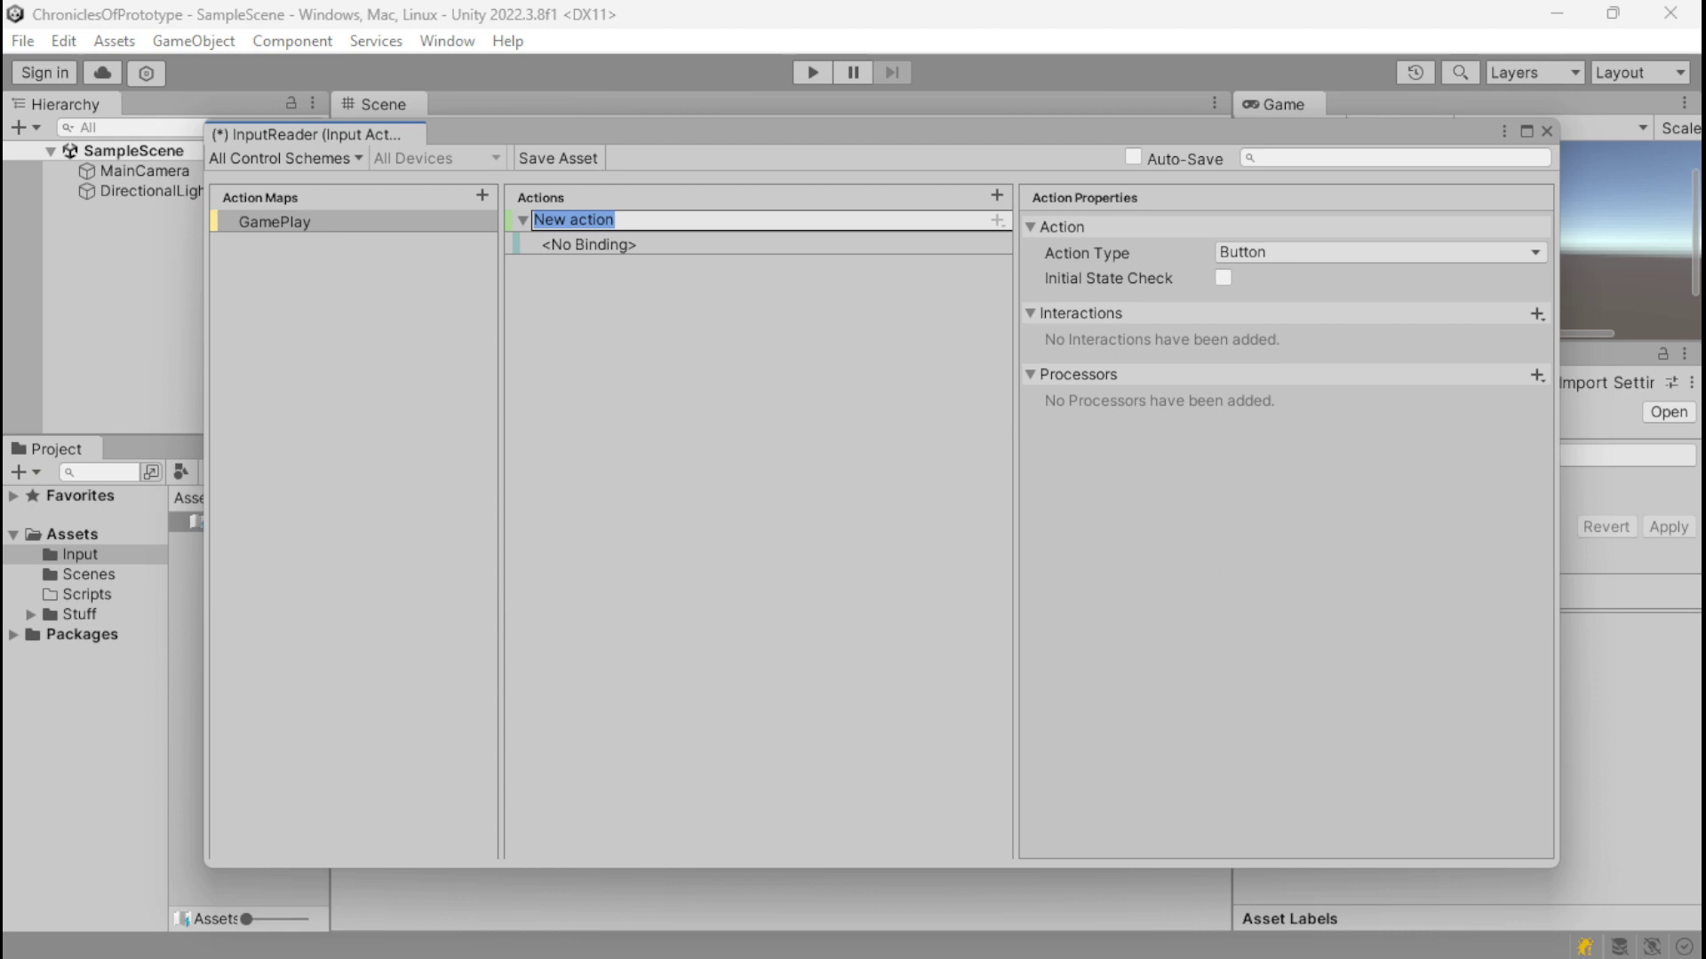
pyautogui.write('Mevement')
pyautogui.press('Return')
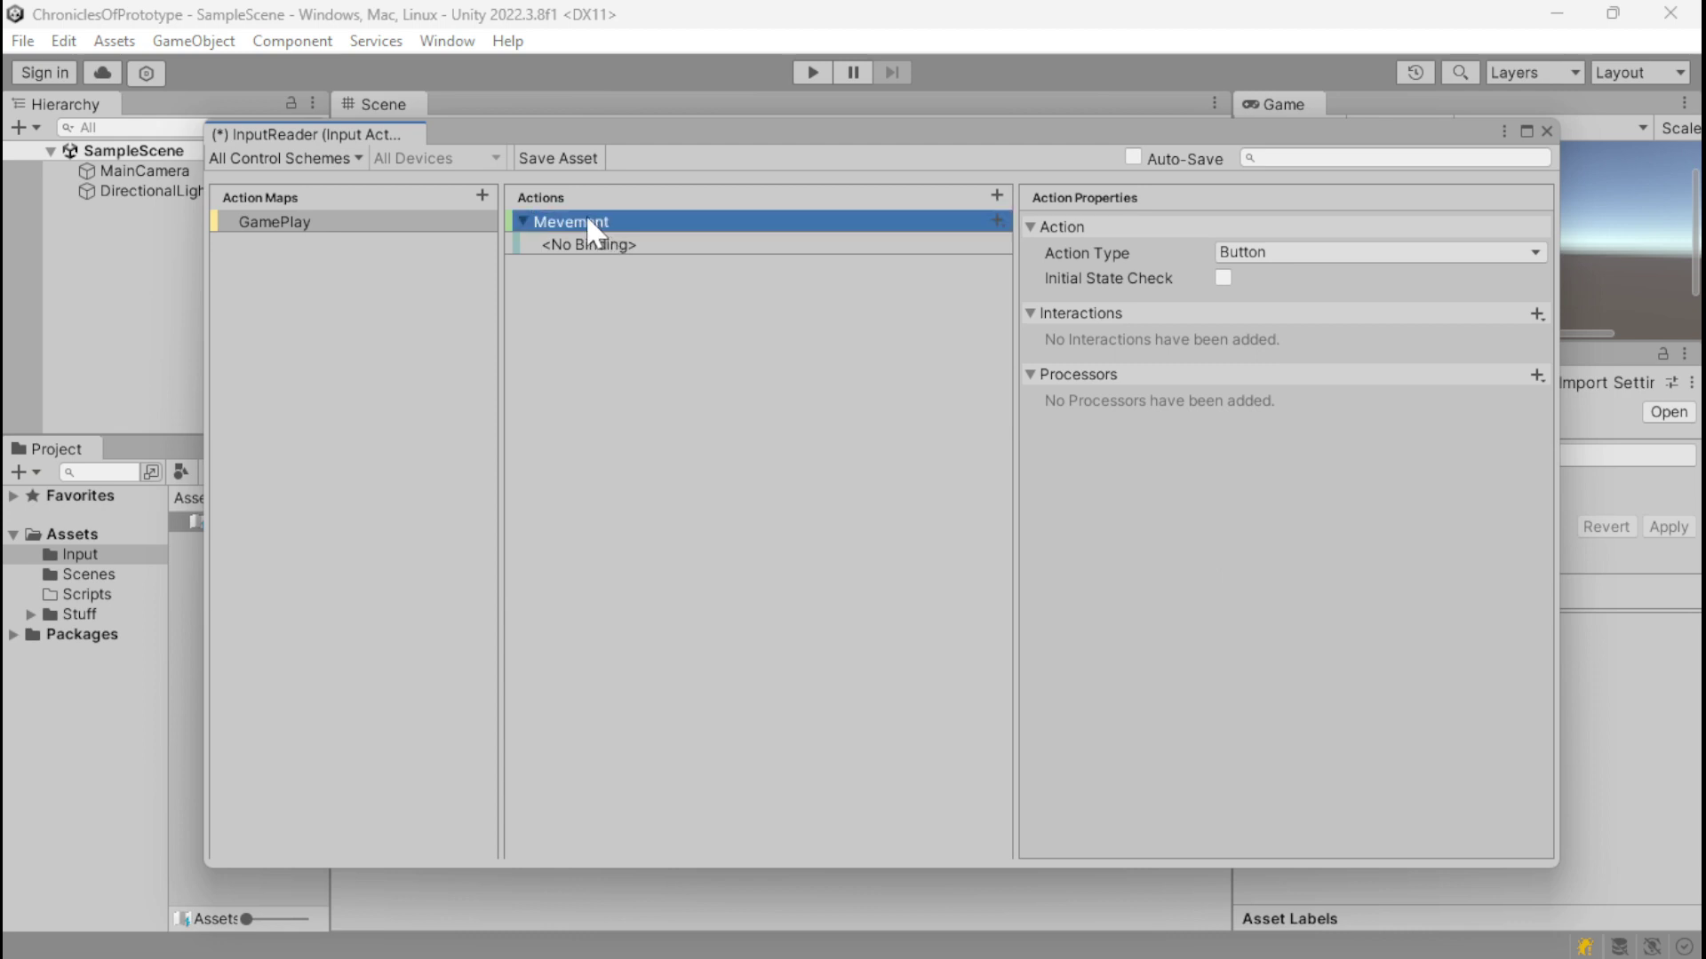
# Step: Correct the spelling of the action's name to Movement
pyautogui.doubleClick(586, 218)
pyautogui.press('Left')
pyautogui.press('Left')
pyautogui.press('Left')
pyautogui.press('Left')
pyautogui.press('Left')
pyautogui.press('Left')
pyautogui.press('Left')
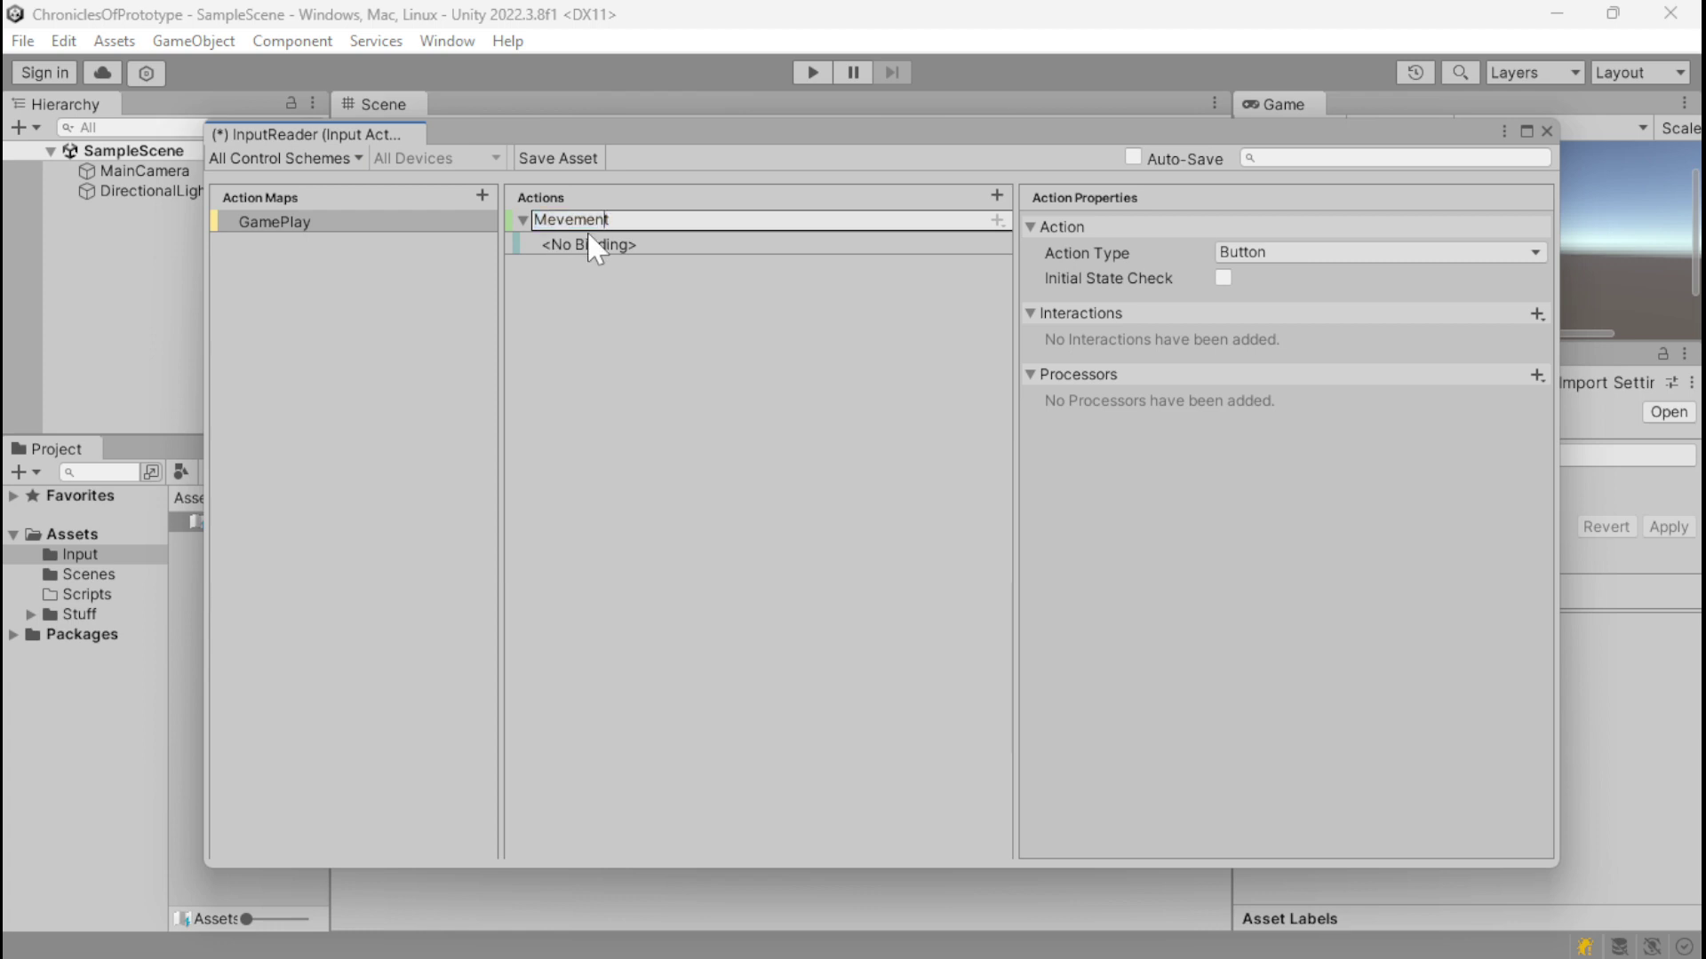
pyautogui.hotkey('shift', 'Left')
pyautogui.write('o')
pyautogui.press('Return')
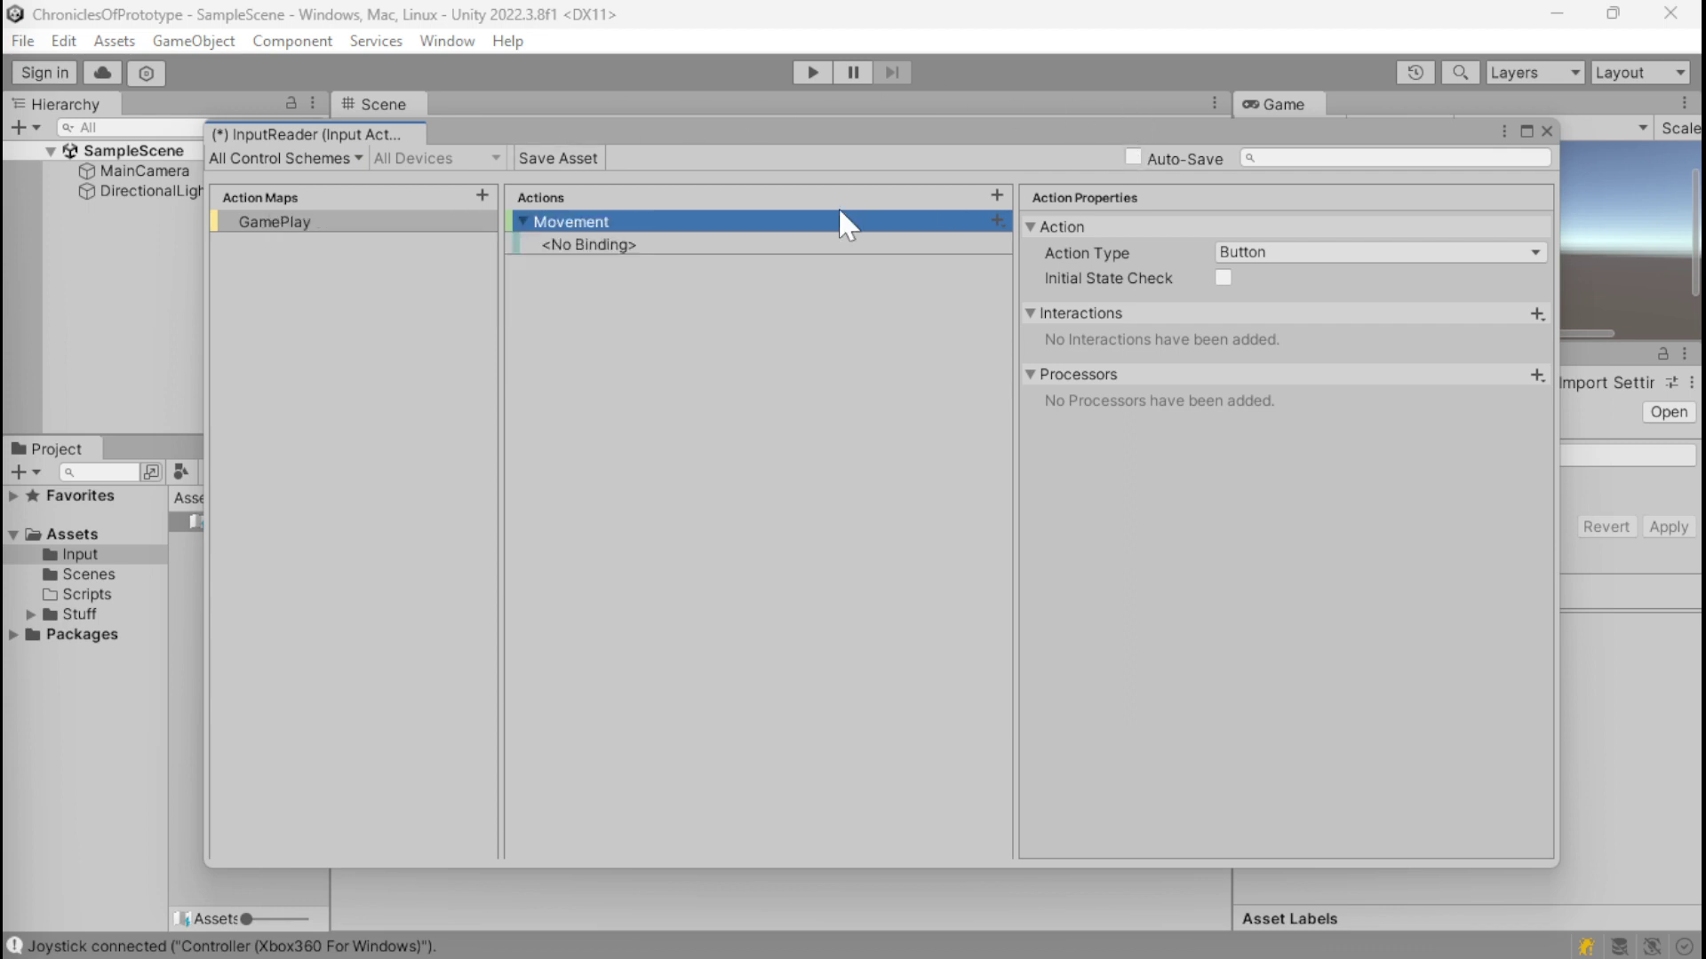
pyautogui.click(1295, 255)
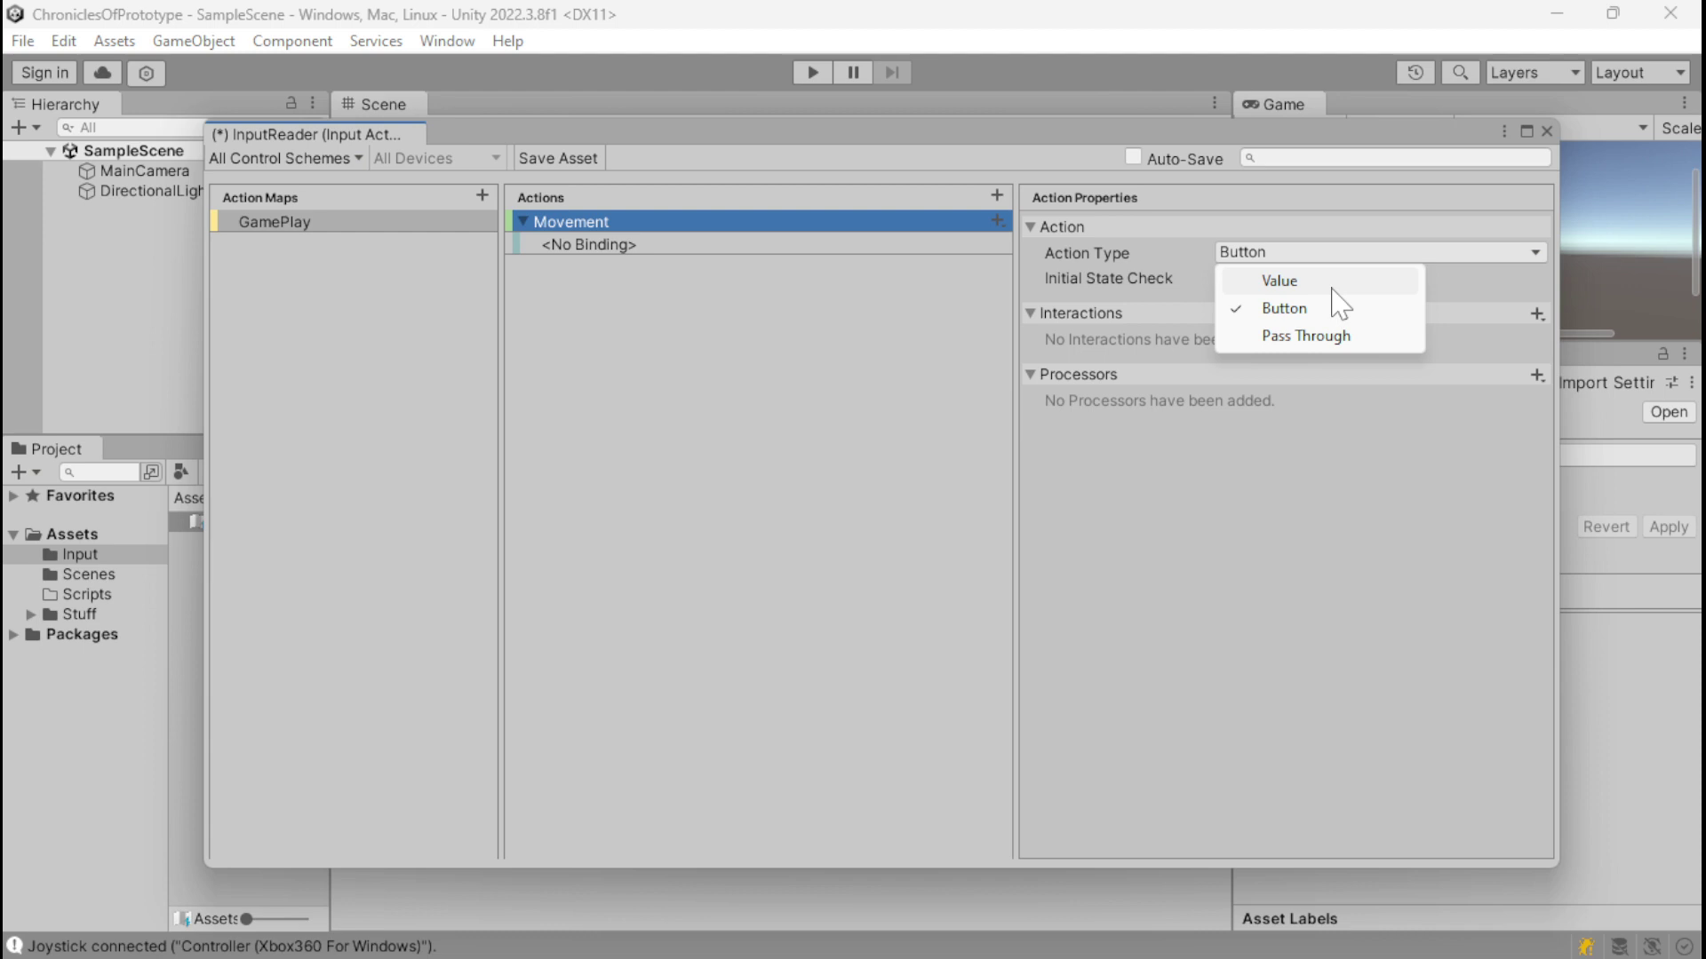
pyautogui.click(1295, 511)
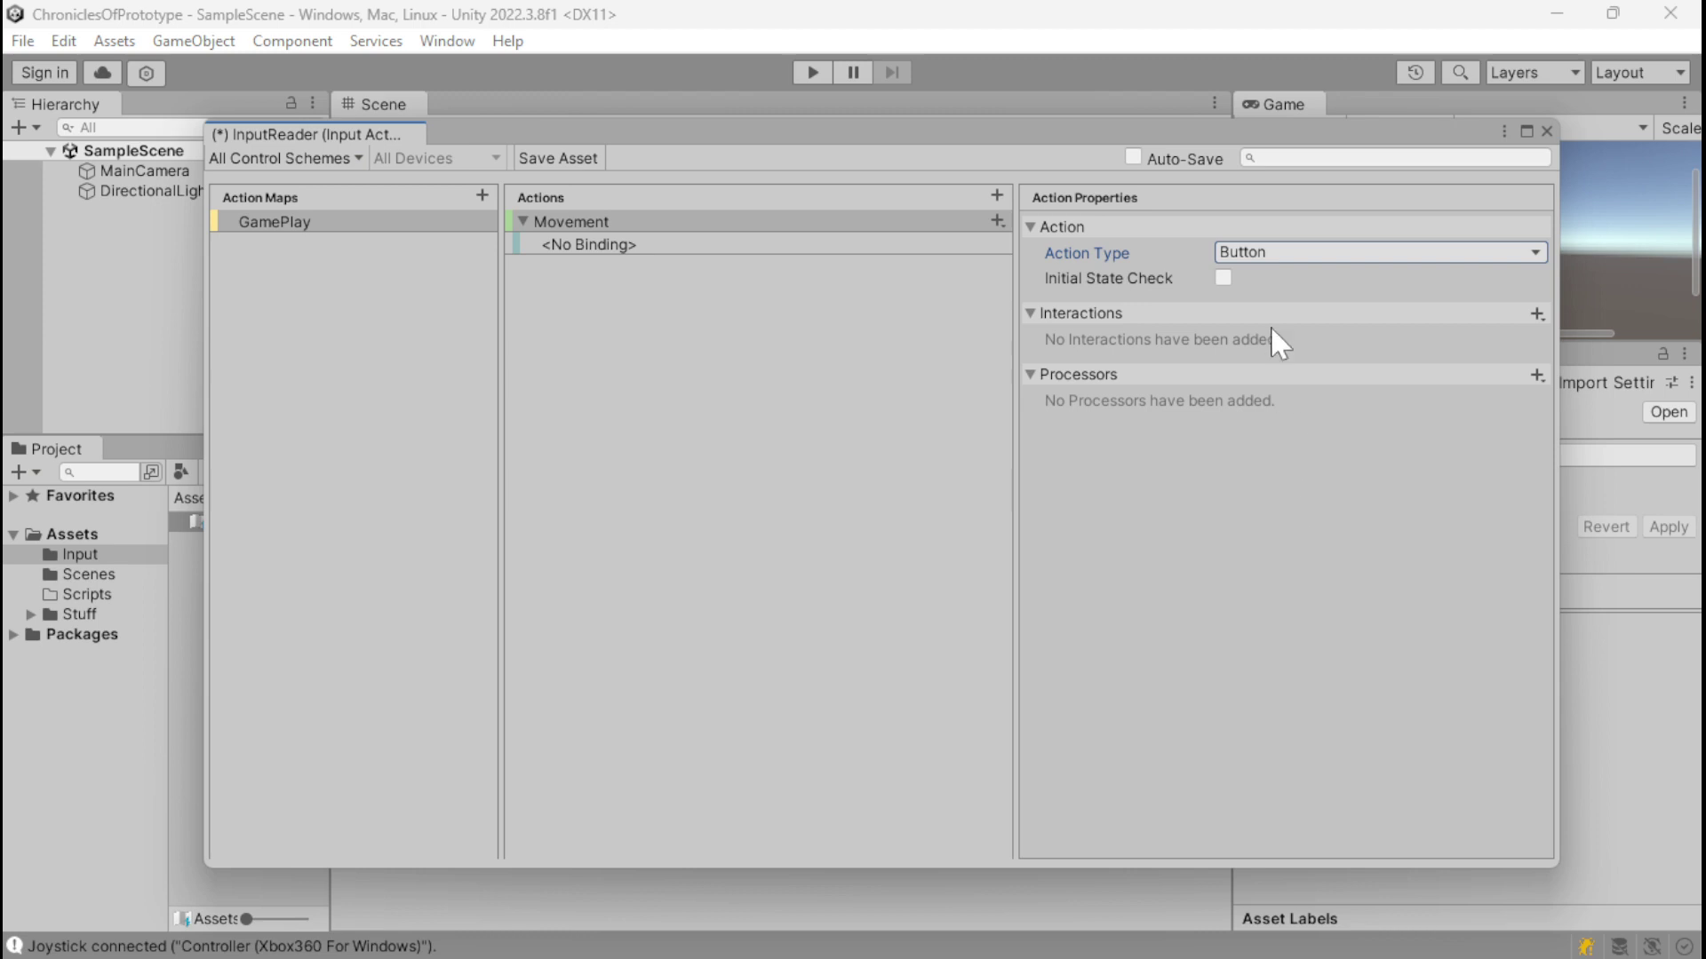
pyautogui.click(996, 220)
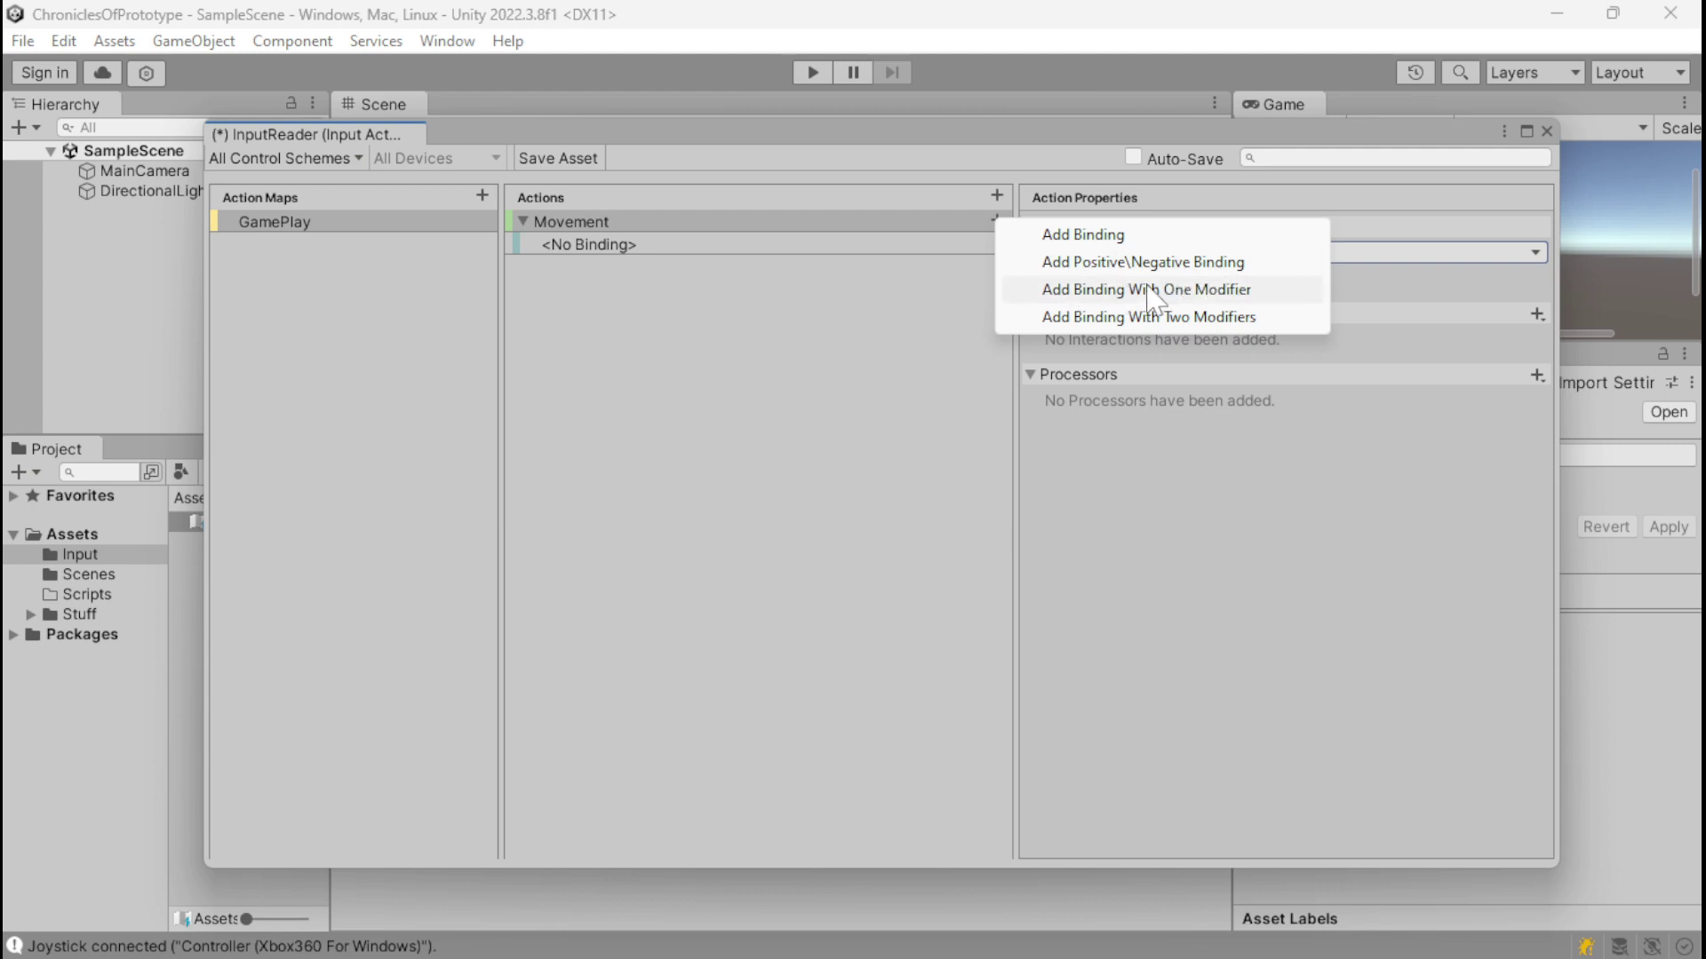
pyautogui.click(837, 382)
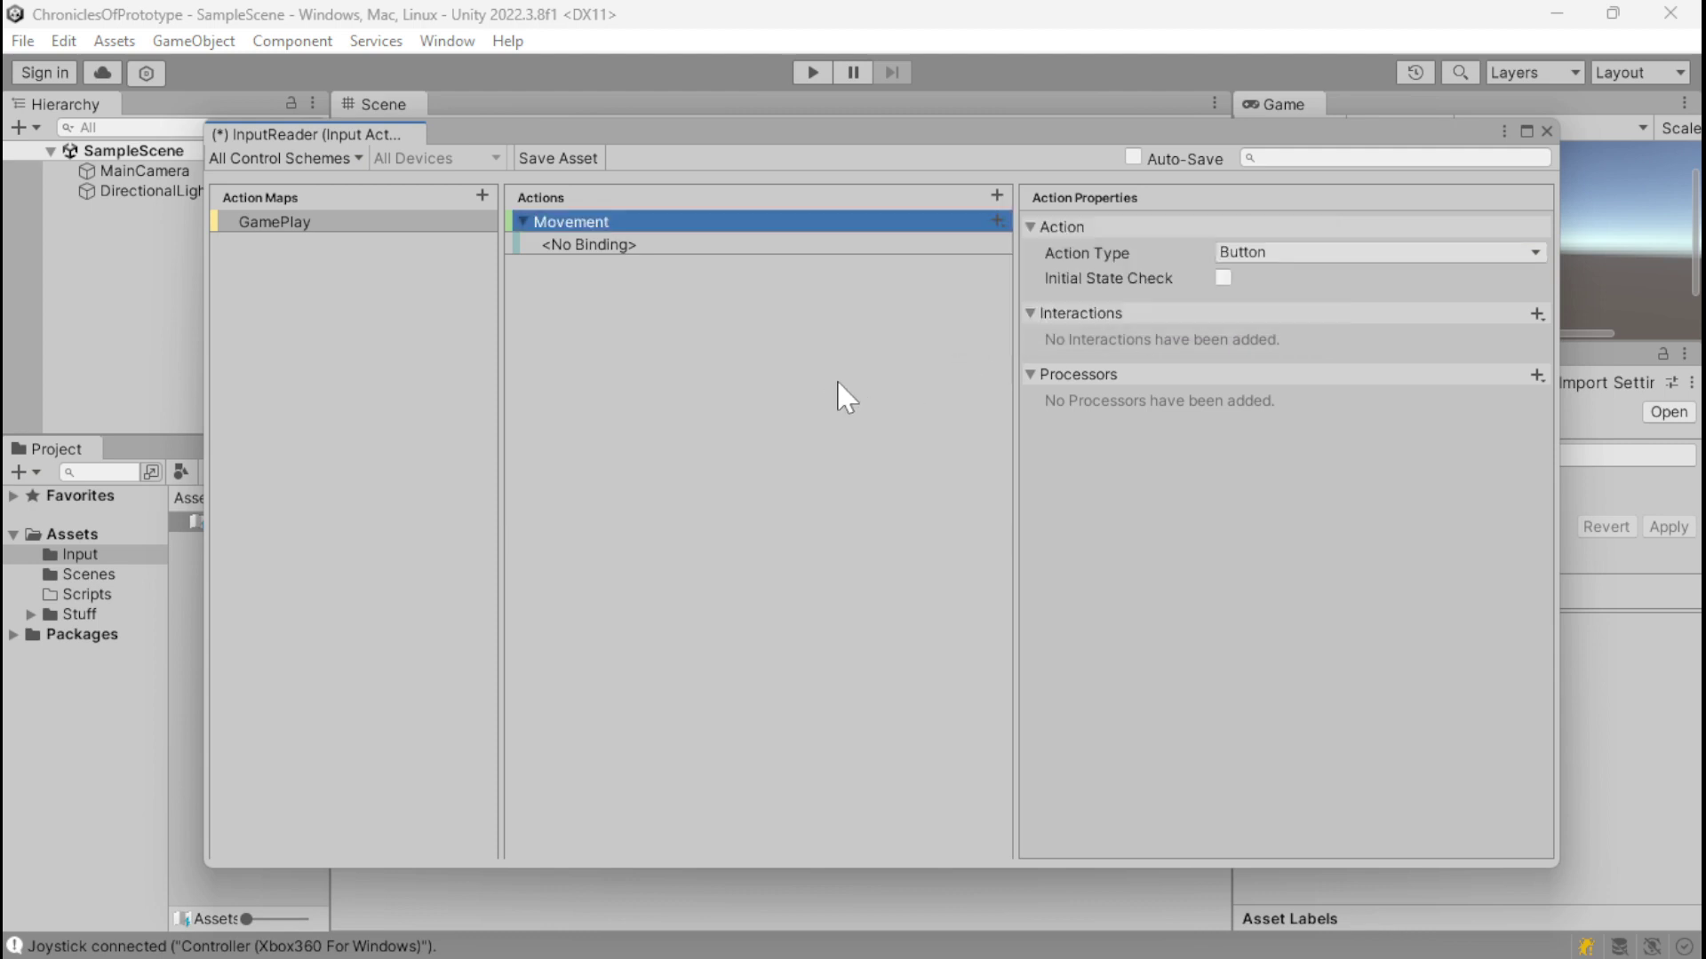
# Step: Set the Movement action's type to Value and its control type to Vector 2
pyautogui.click(1256, 253)
pyautogui.click(1284, 278)
pyautogui.click(1270, 278)
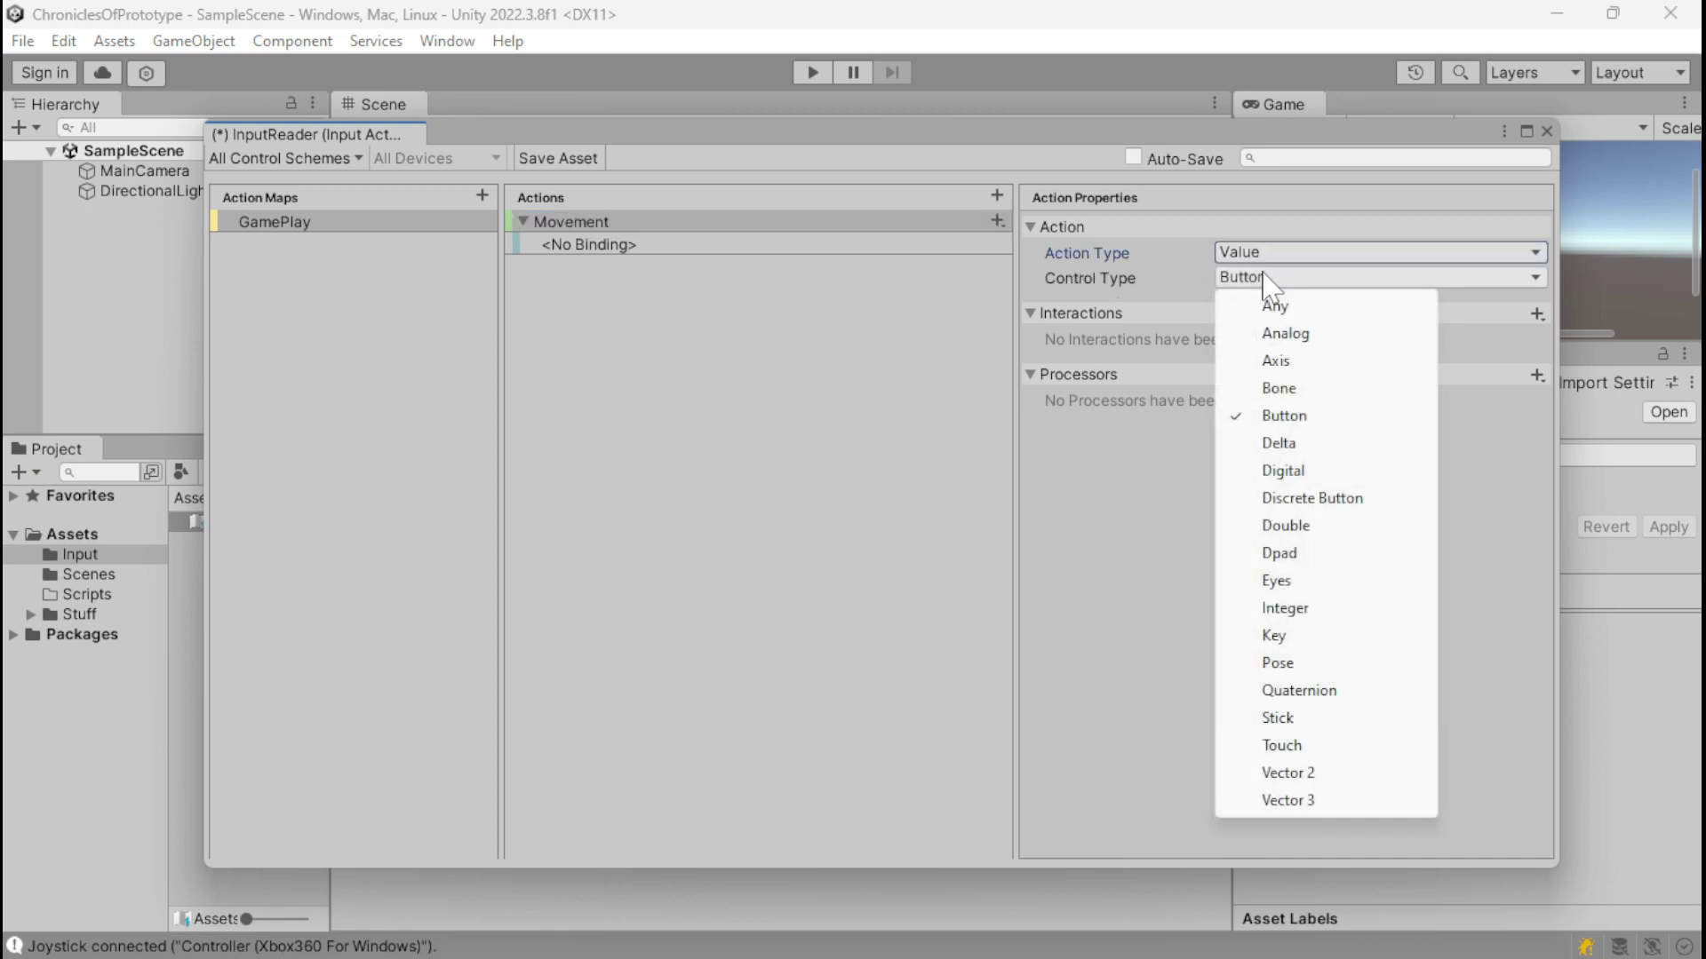
pyautogui.click(1311, 771)
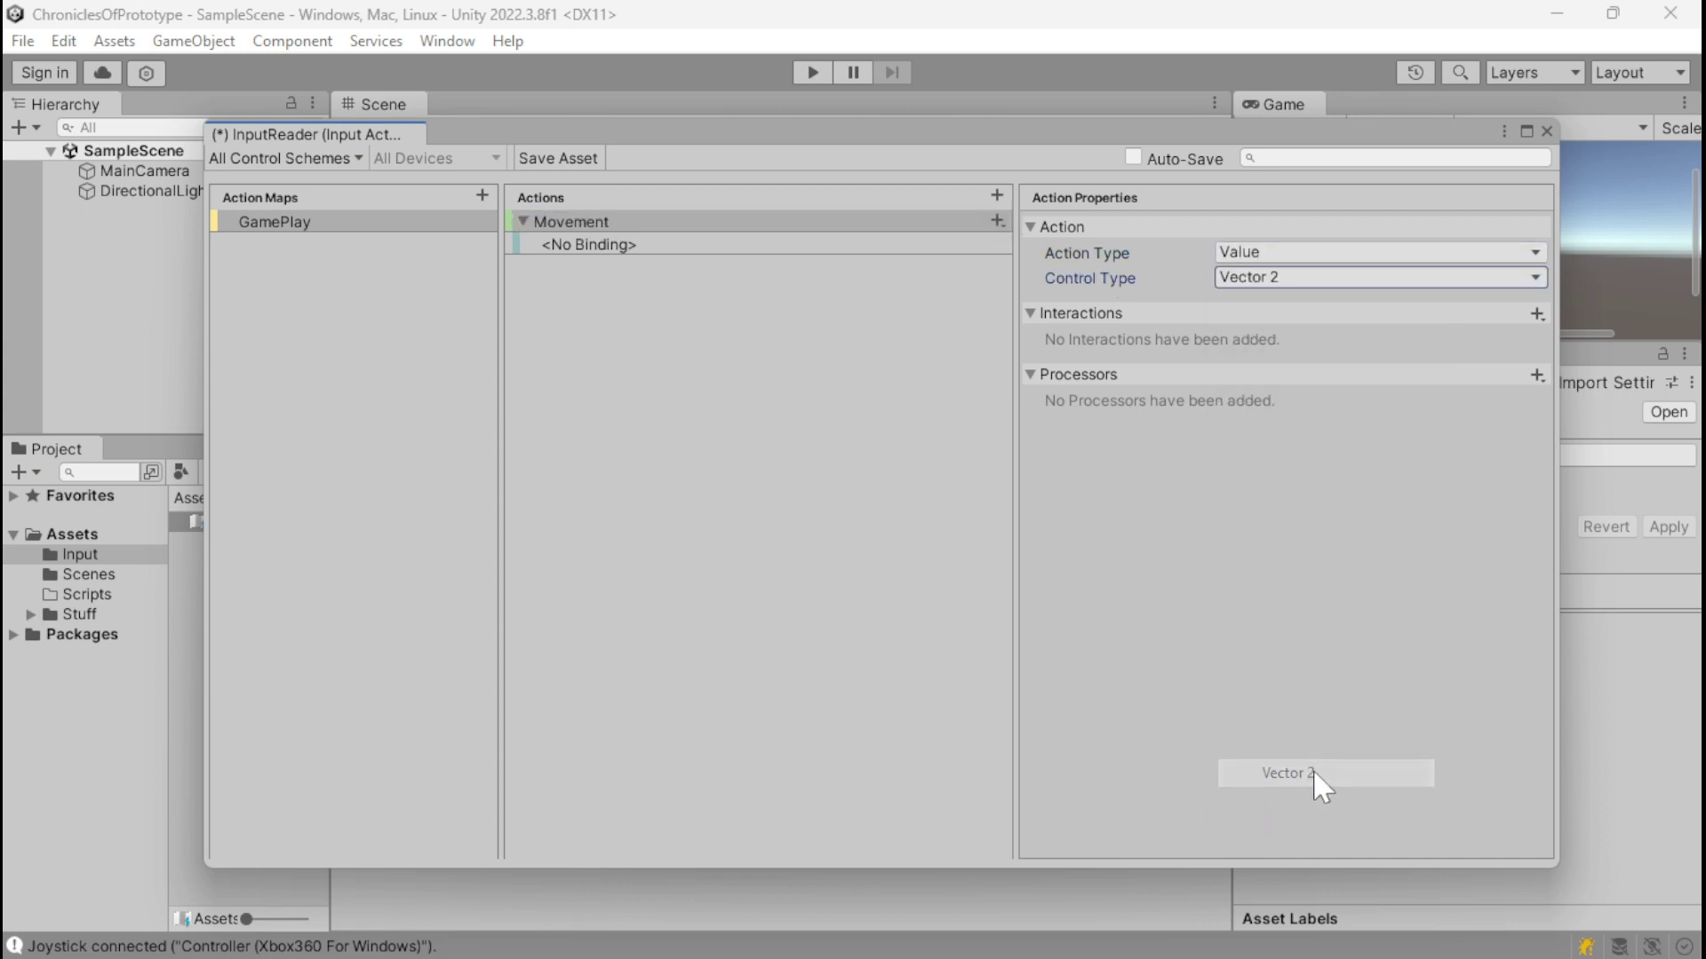
# Step: Add an Up\Down\Left\Right composite to the Movement action and name it WASD_Move
pyautogui.click(1001, 219)
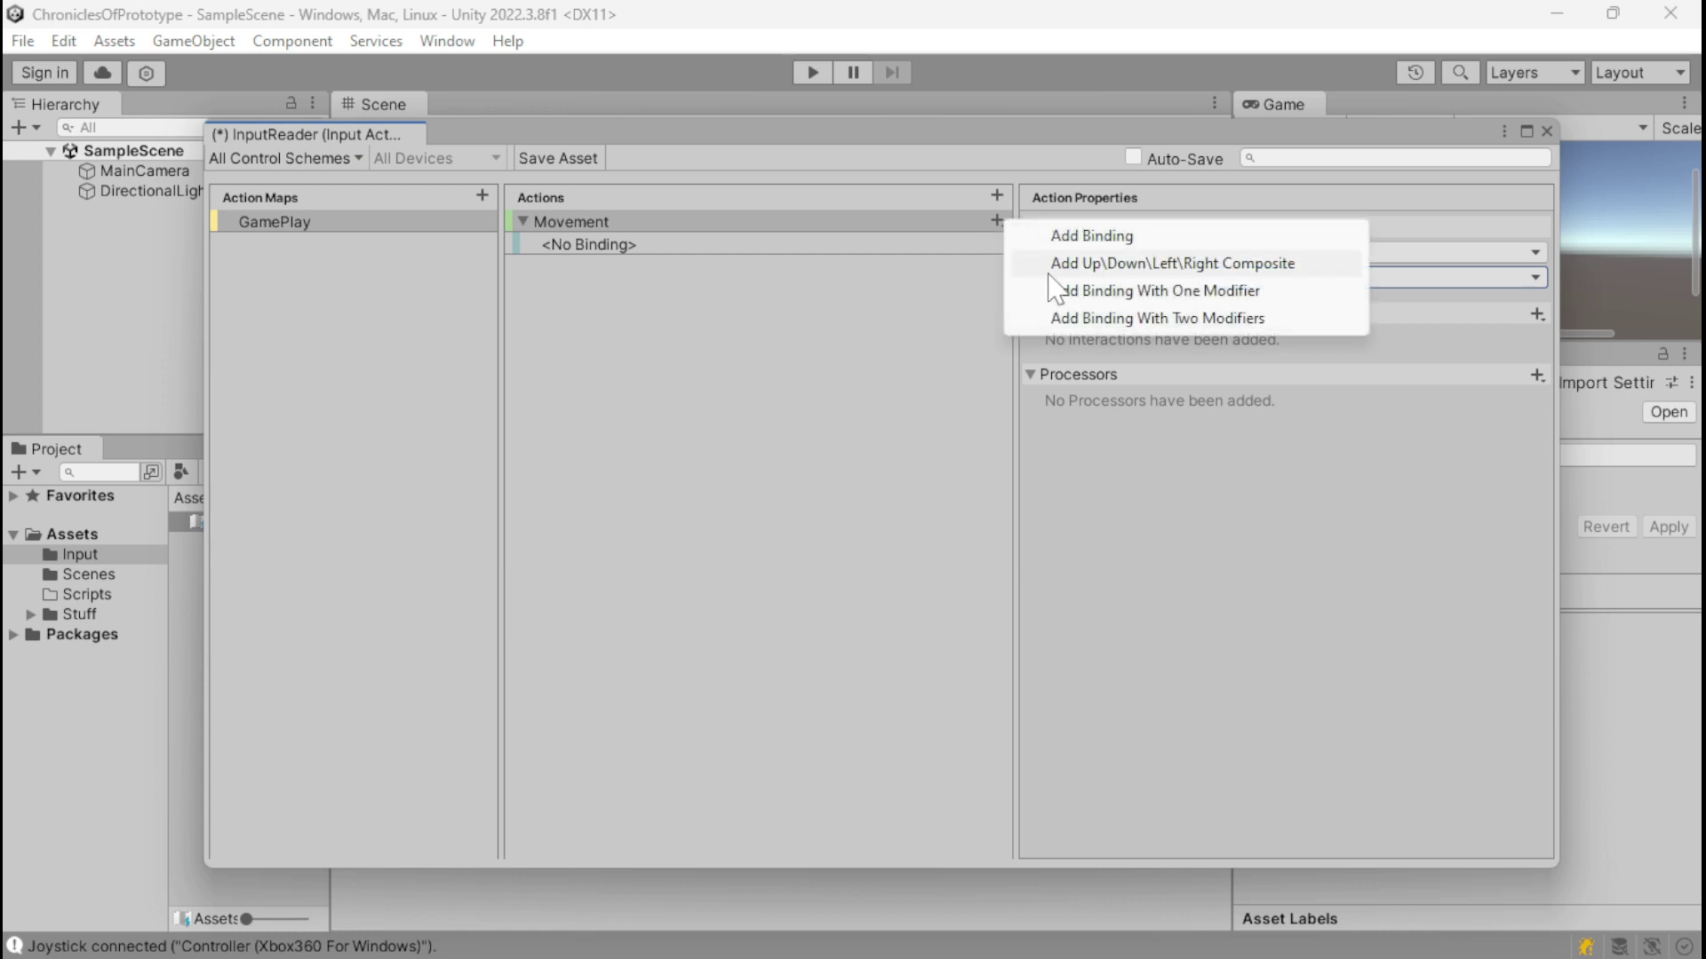
pyautogui.click(1199, 264)
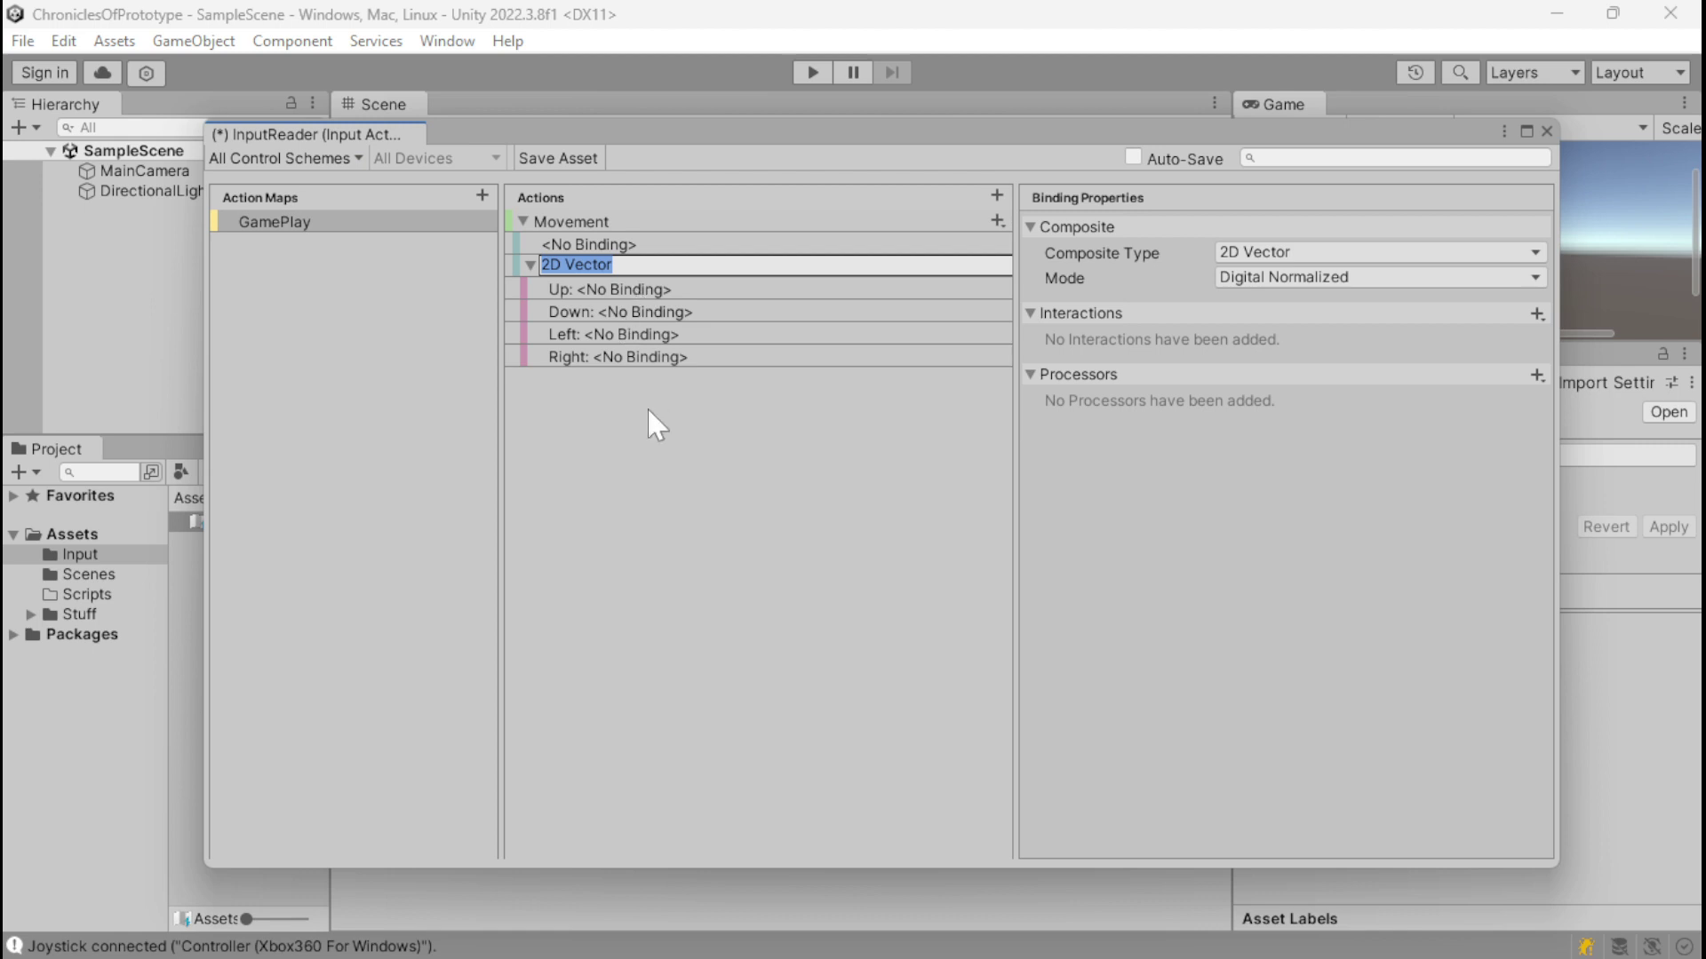
pyautogui.write('WASD_Move')
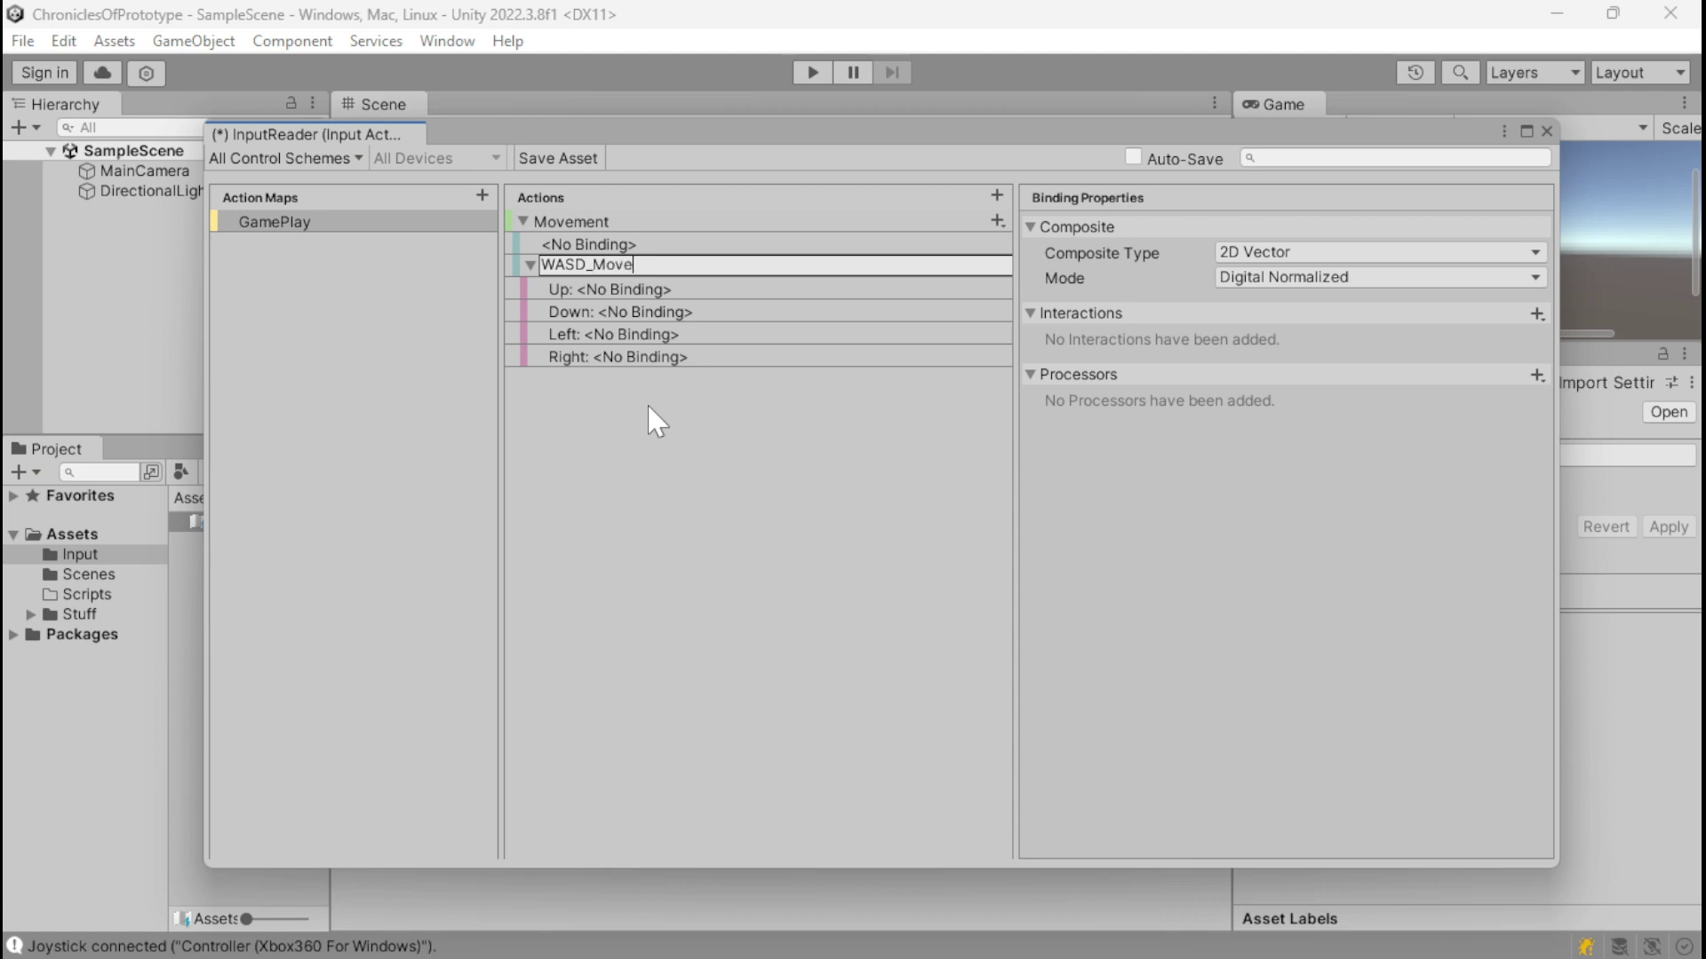
pyautogui.press('Return')
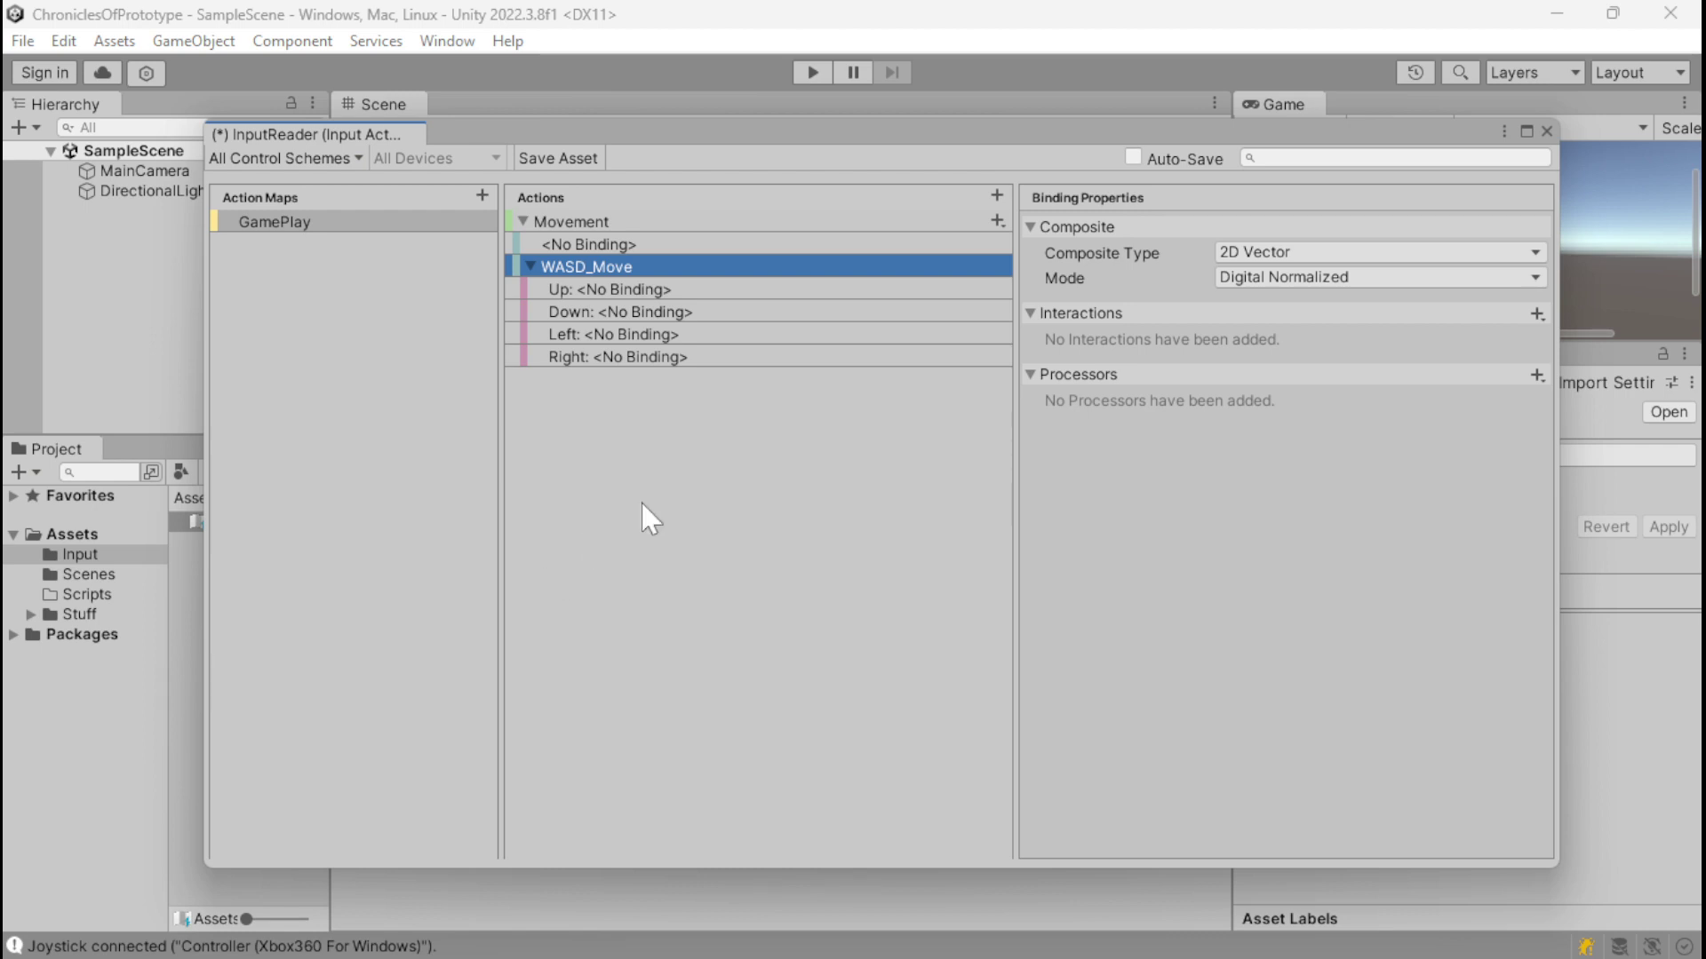
# Step: Bind the Up part of WASD_Move to W [Keyboard] and enable it for the KeyboardMouse scheme
pyautogui.click(647, 288)
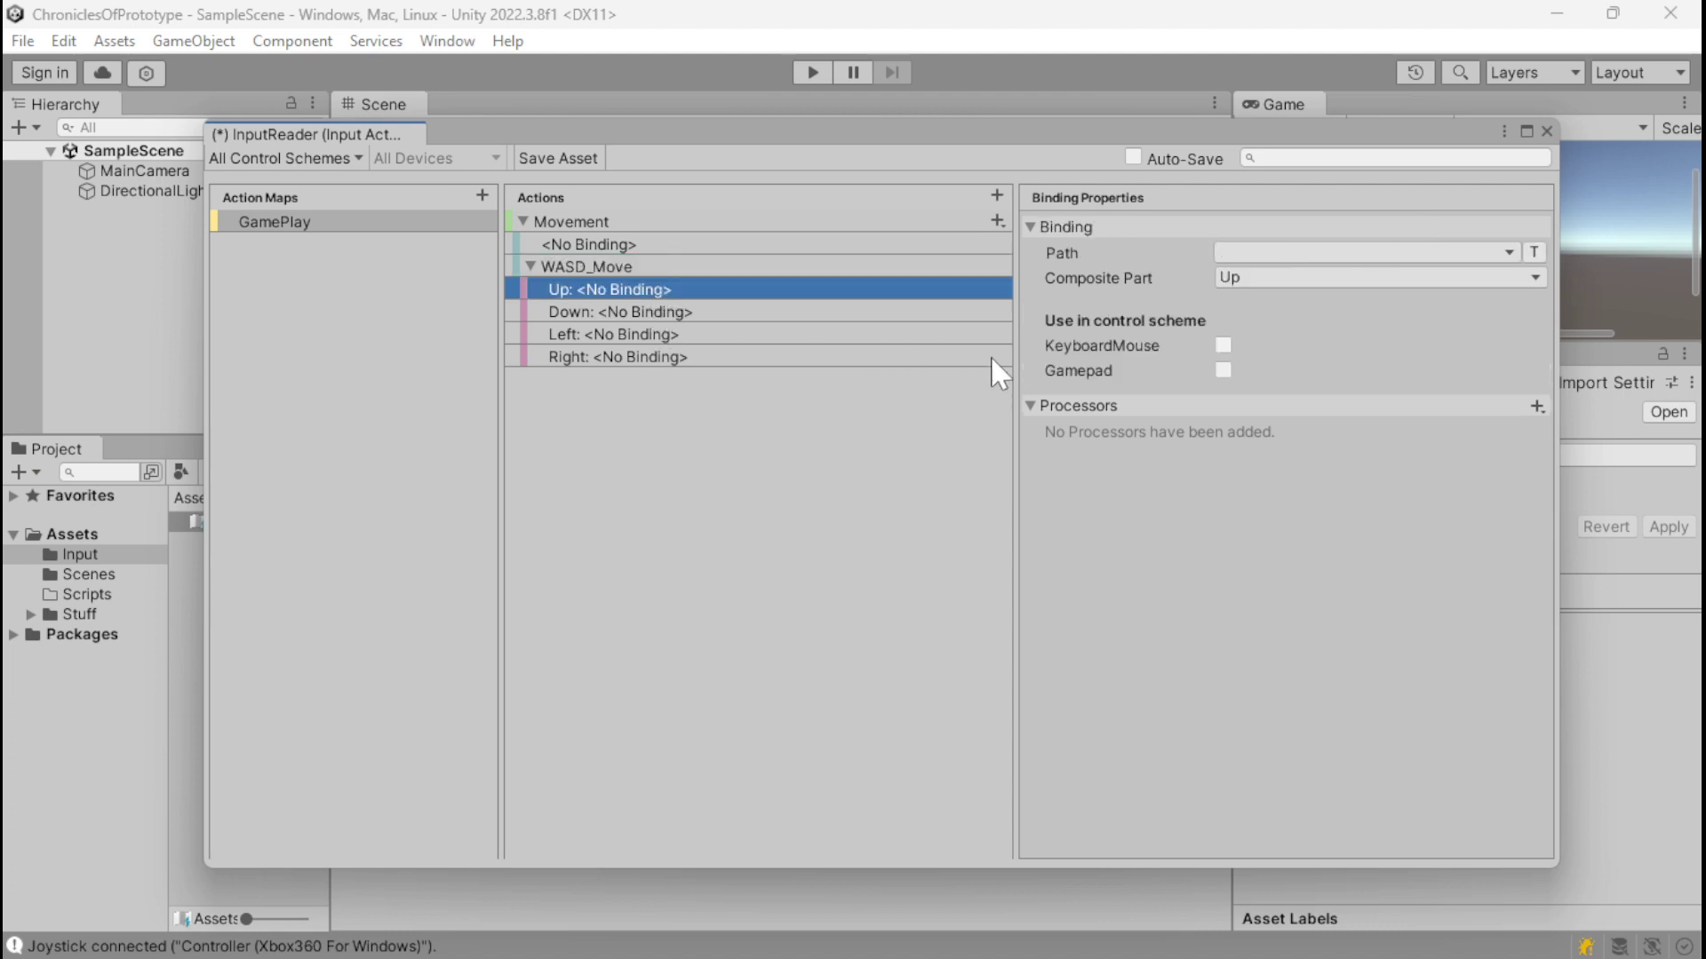
pyautogui.click(1224, 346)
pyautogui.click(1224, 345)
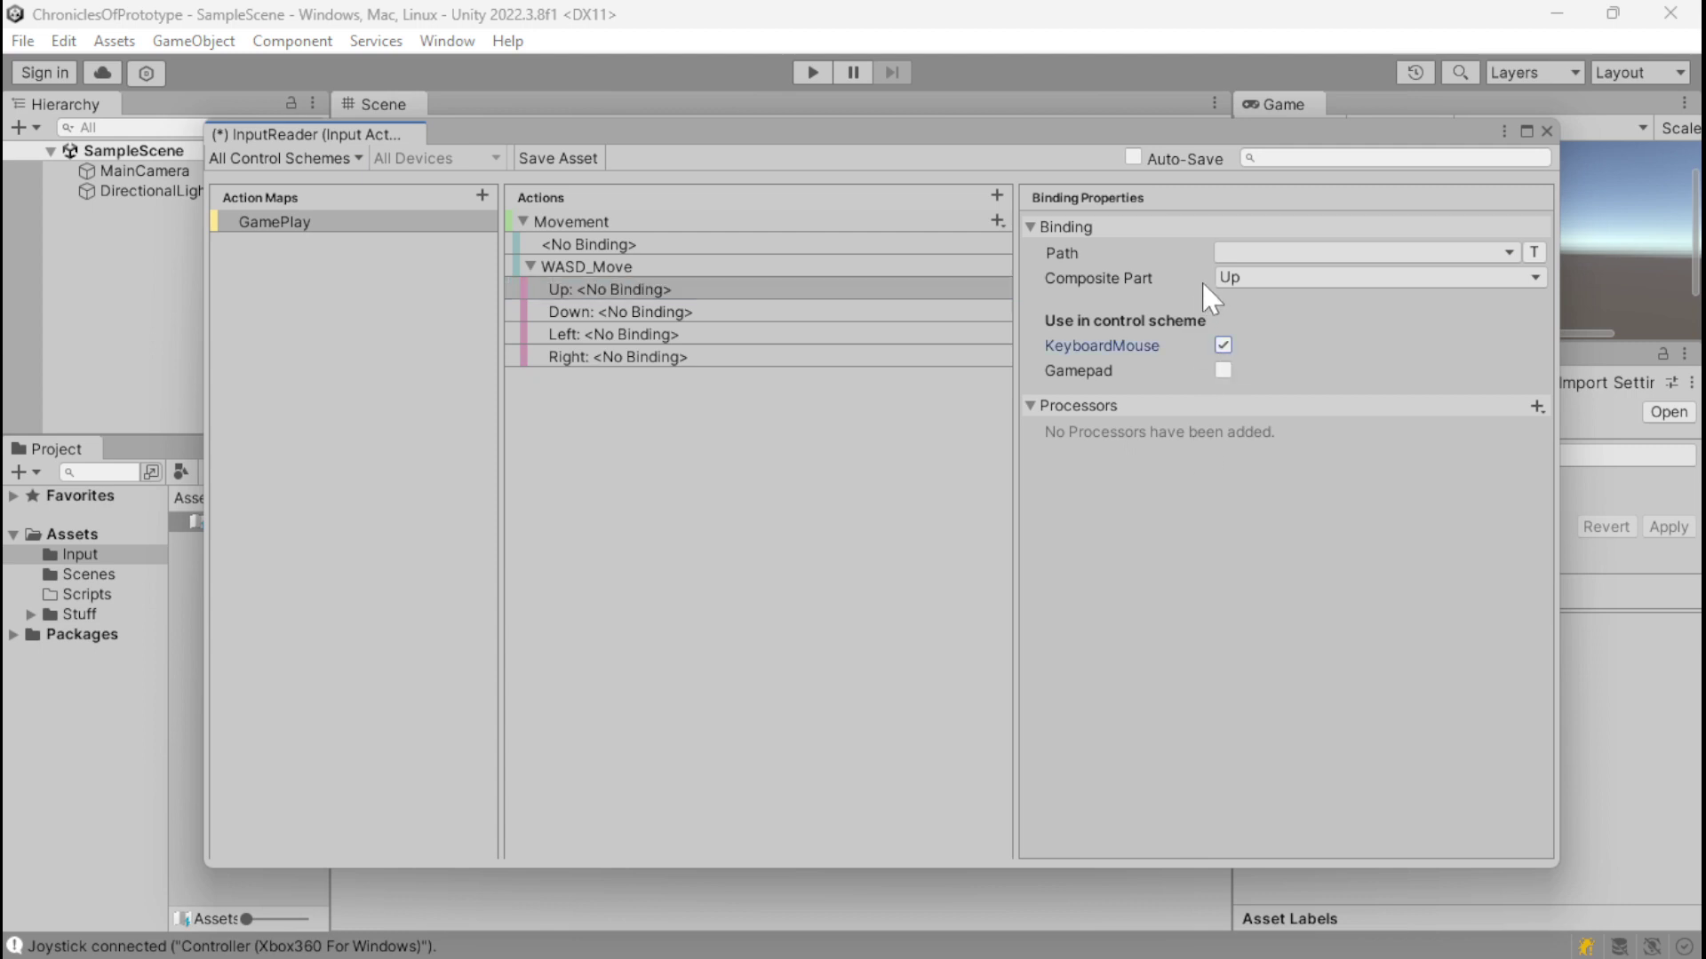
pyautogui.click(1226, 254)
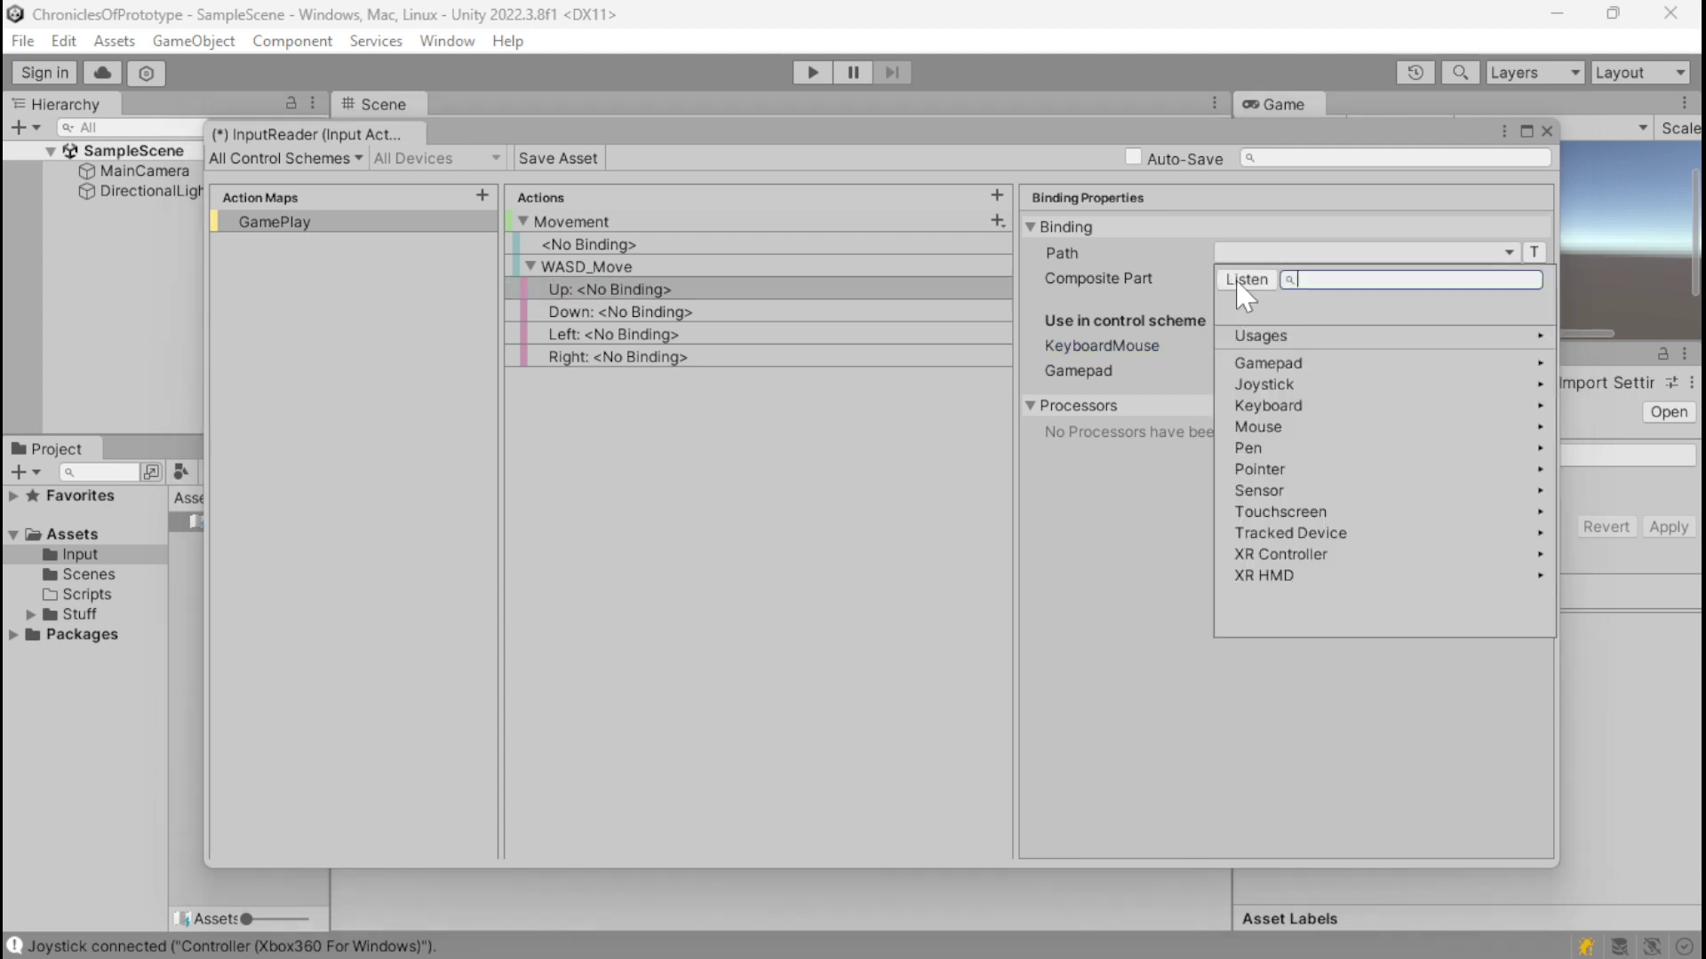
pyautogui.click(1245, 280)
pyautogui.press('w')
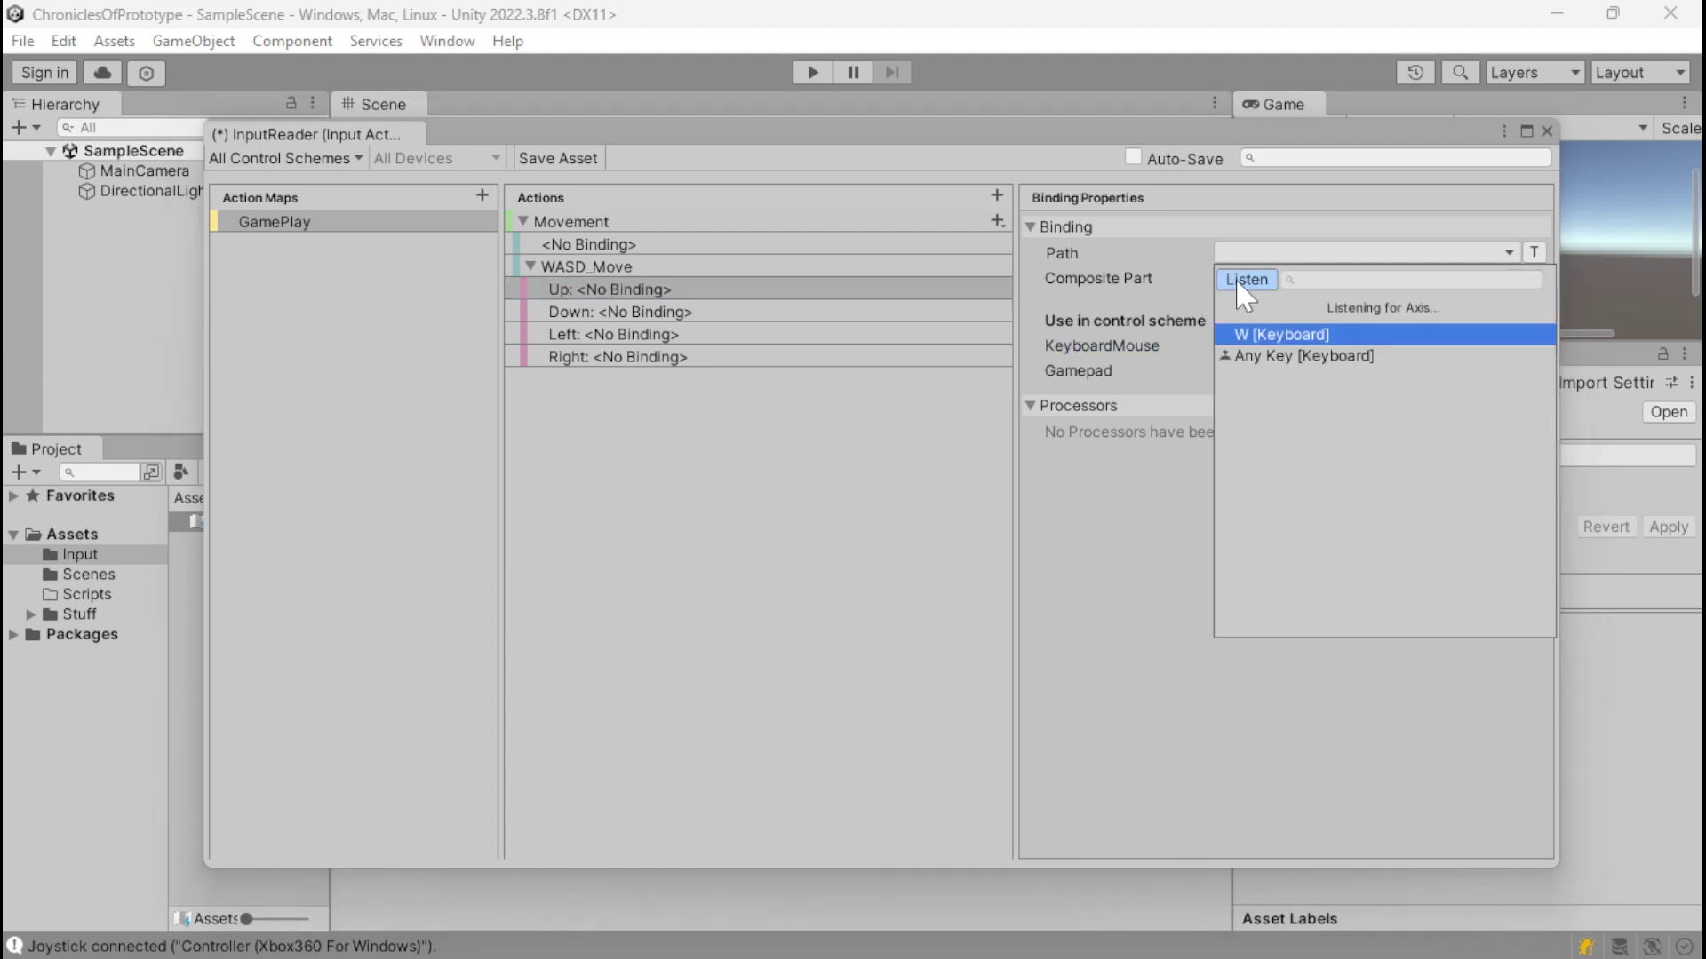
pyautogui.click(1255, 335)
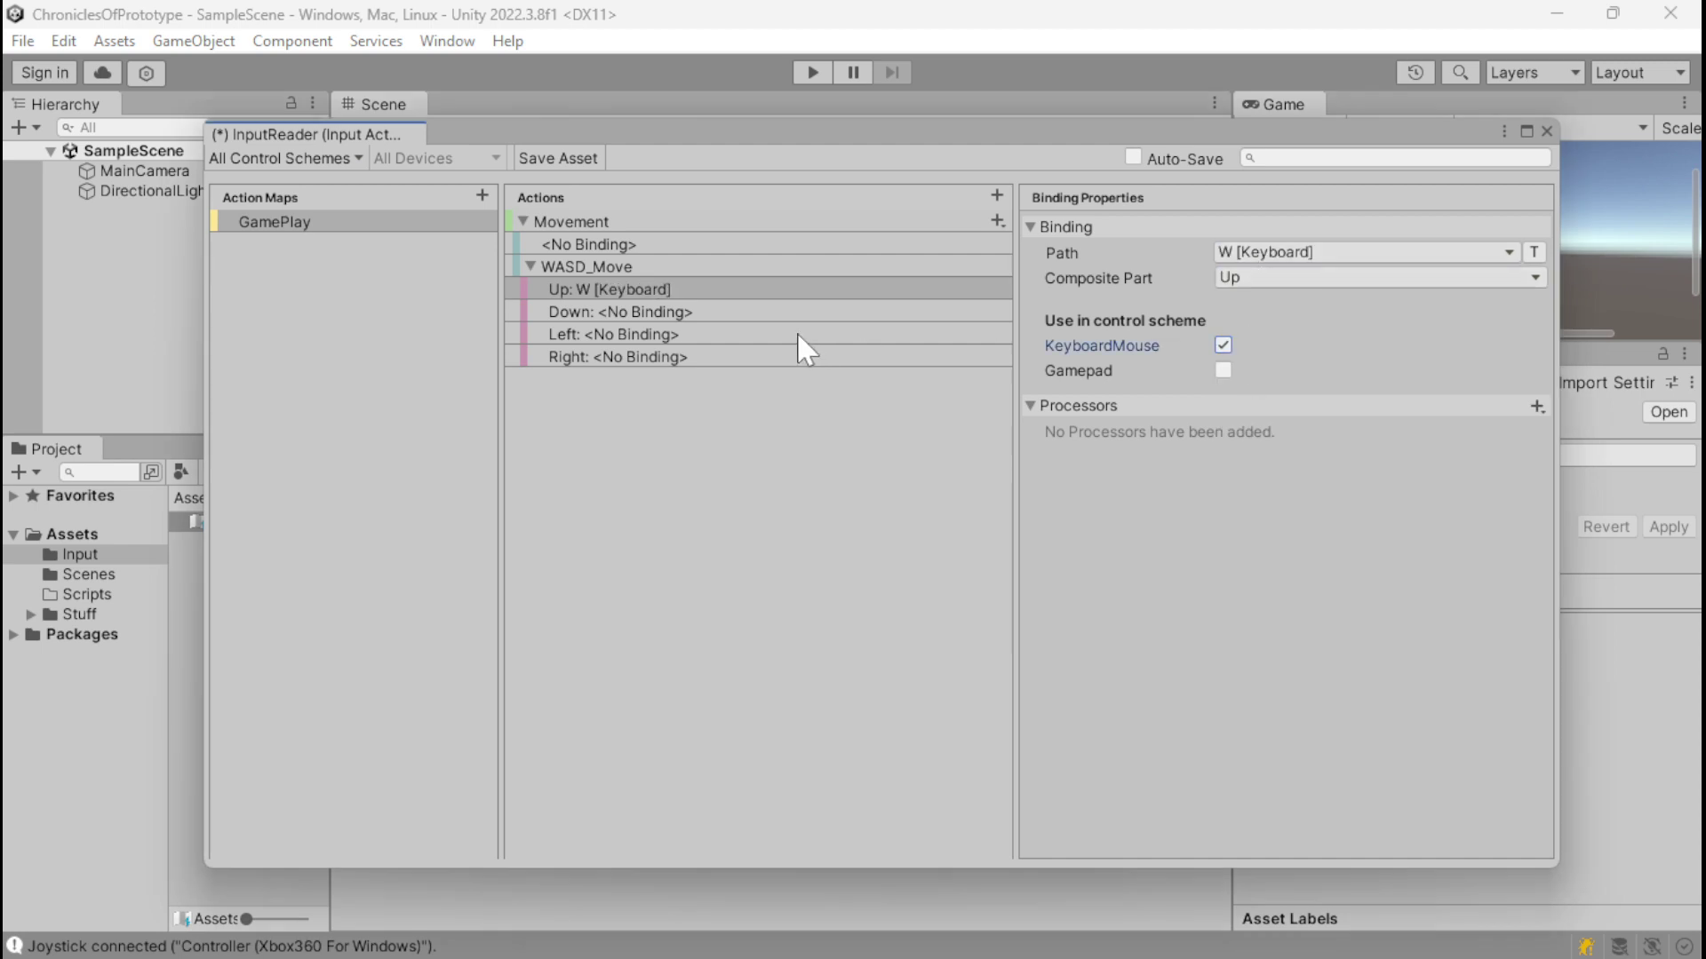
# Step: Bind the Down part of WASD_Move to S [Keyboard] and enable it for the KeyboardMouse scheme
pyautogui.click(787, 312)
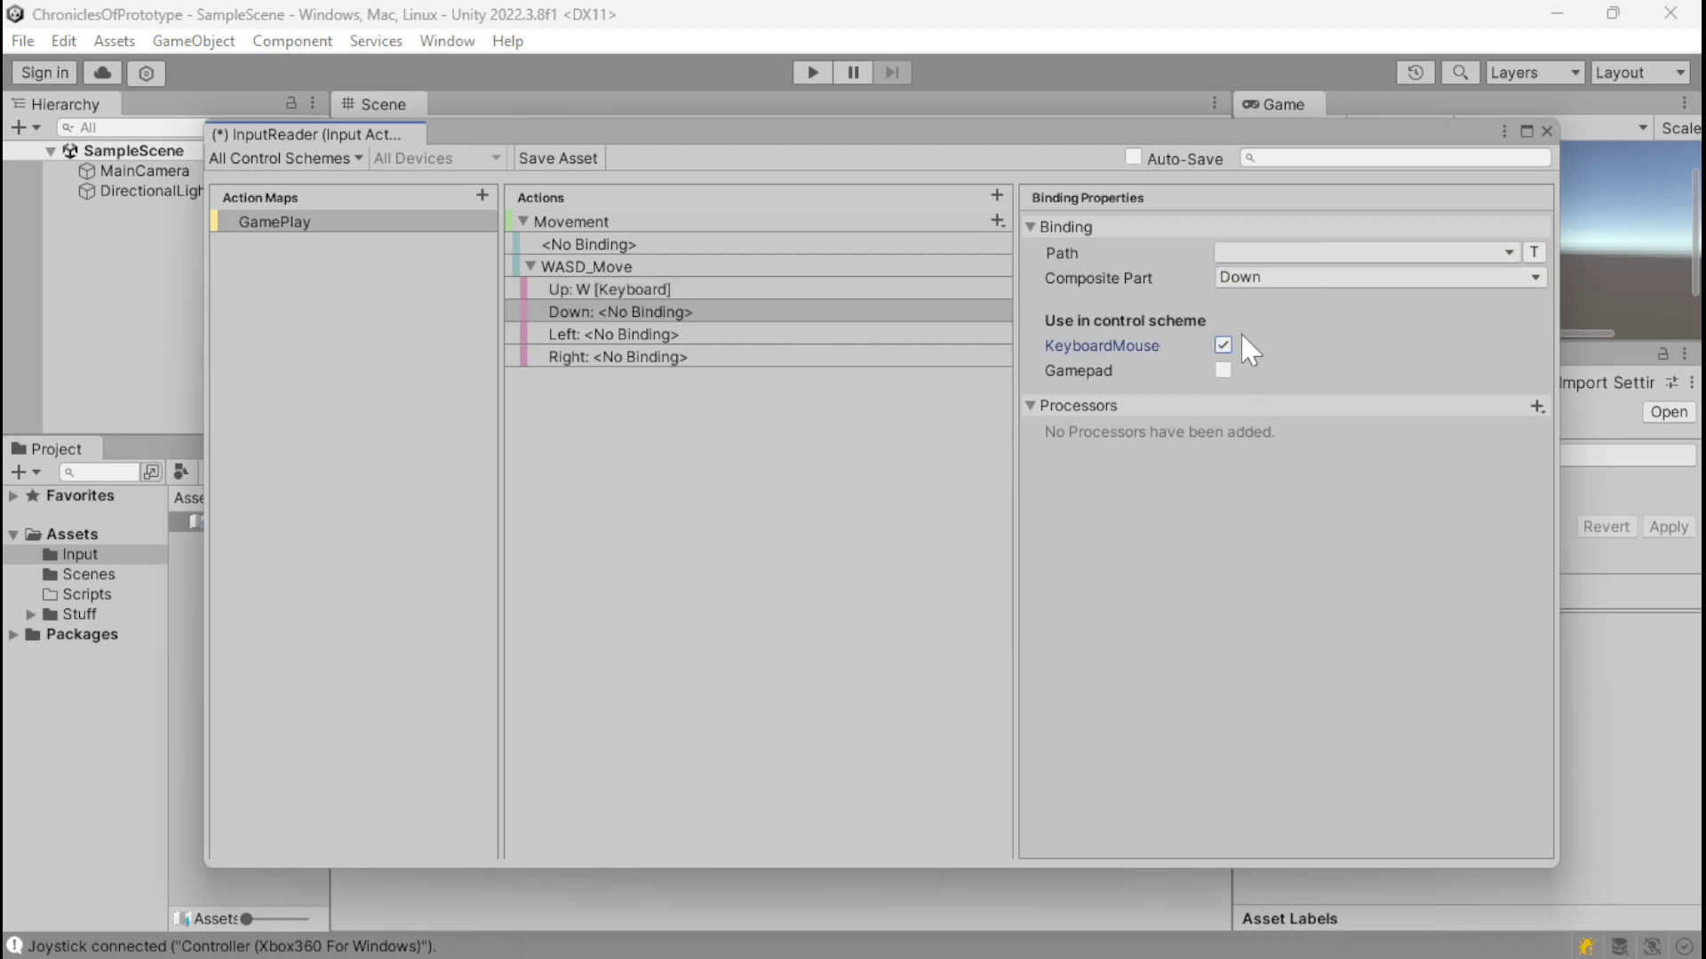
pyautogui.click(1276, 253)
pyautogui.click(1244, 279)
pyautogui.press('s')
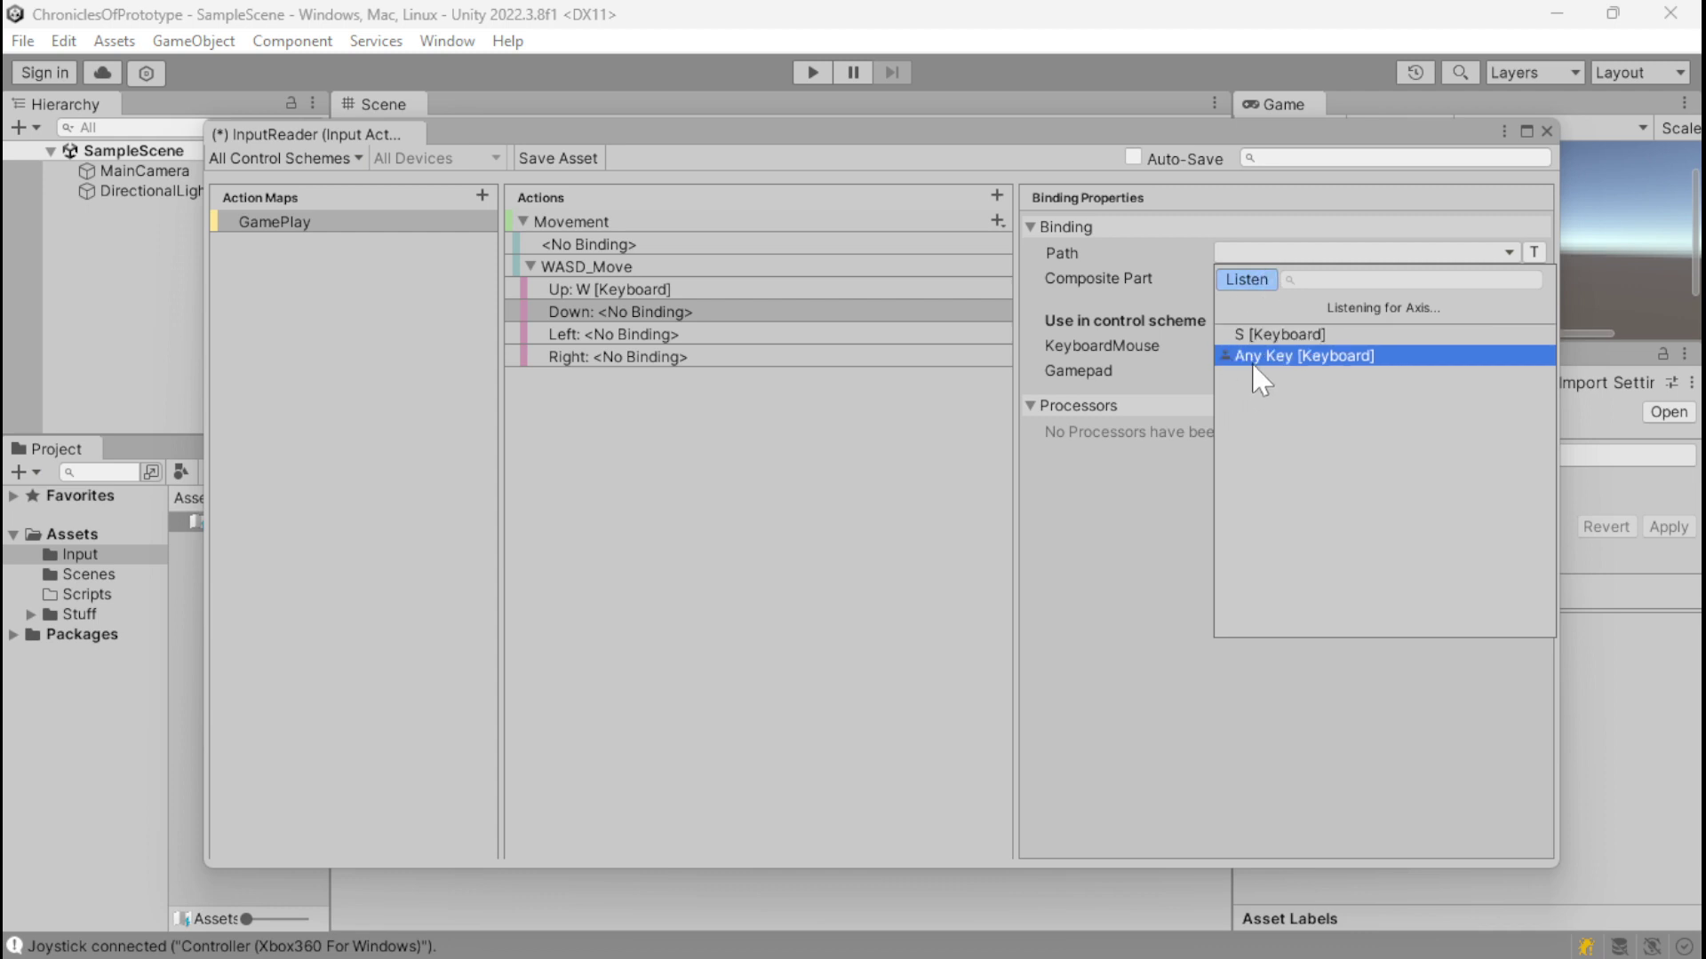
pyautogui.click(1251, 338)
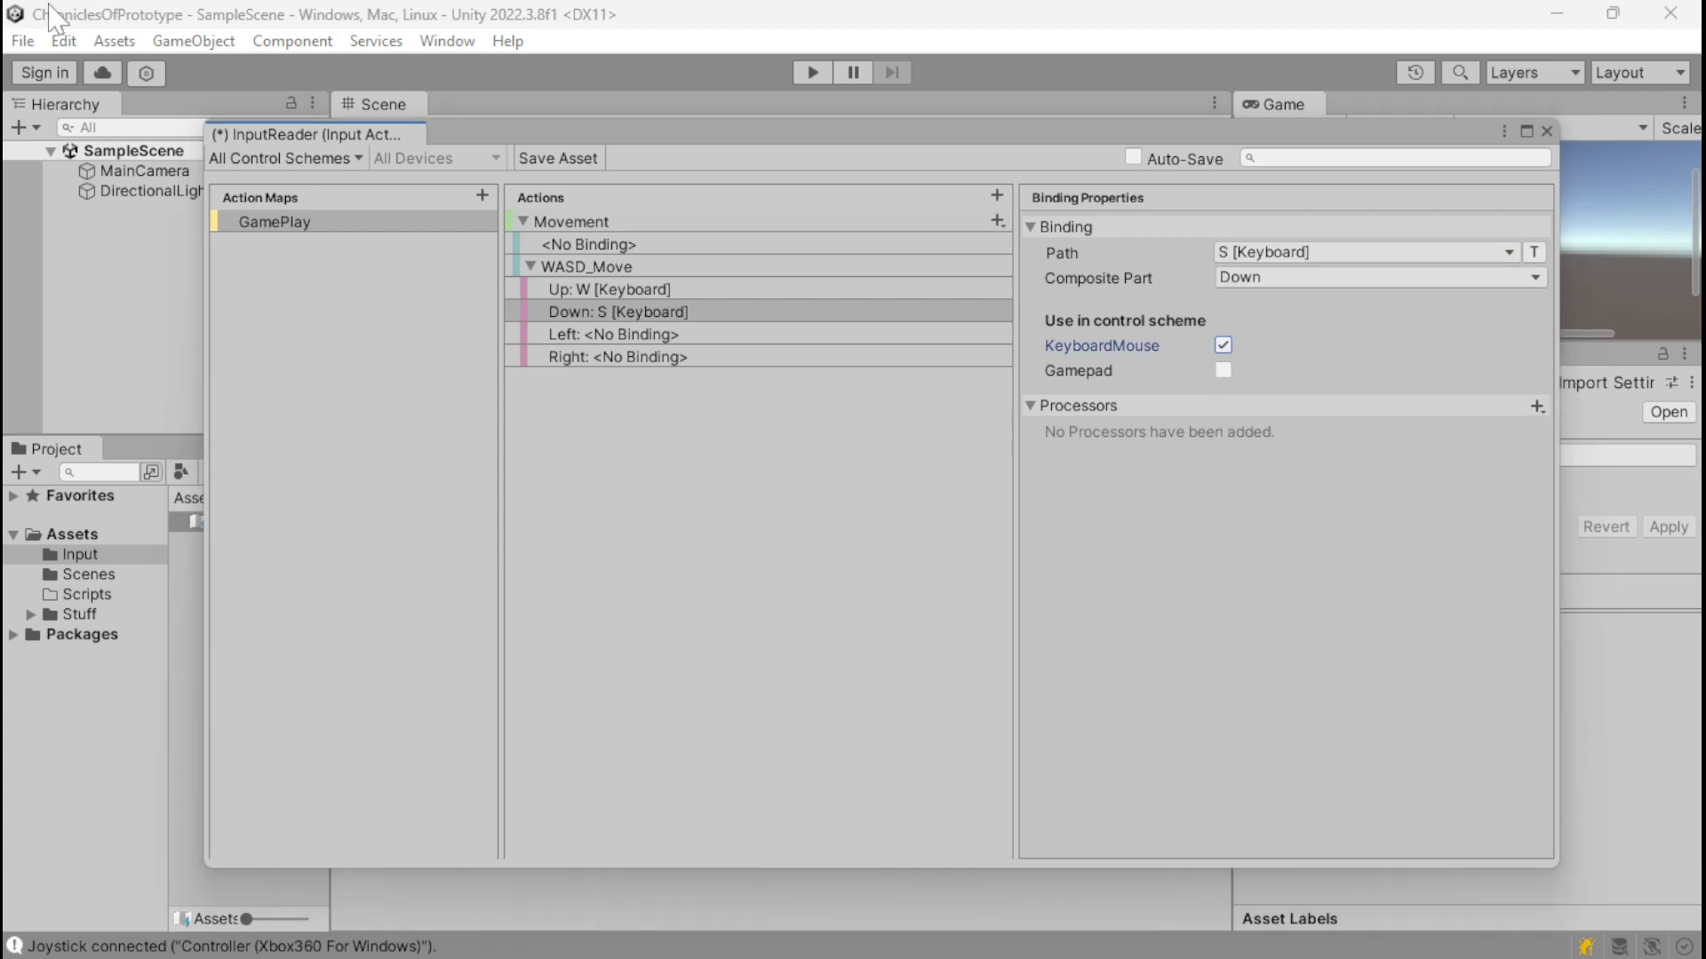
pyautogui.click(639, 433)
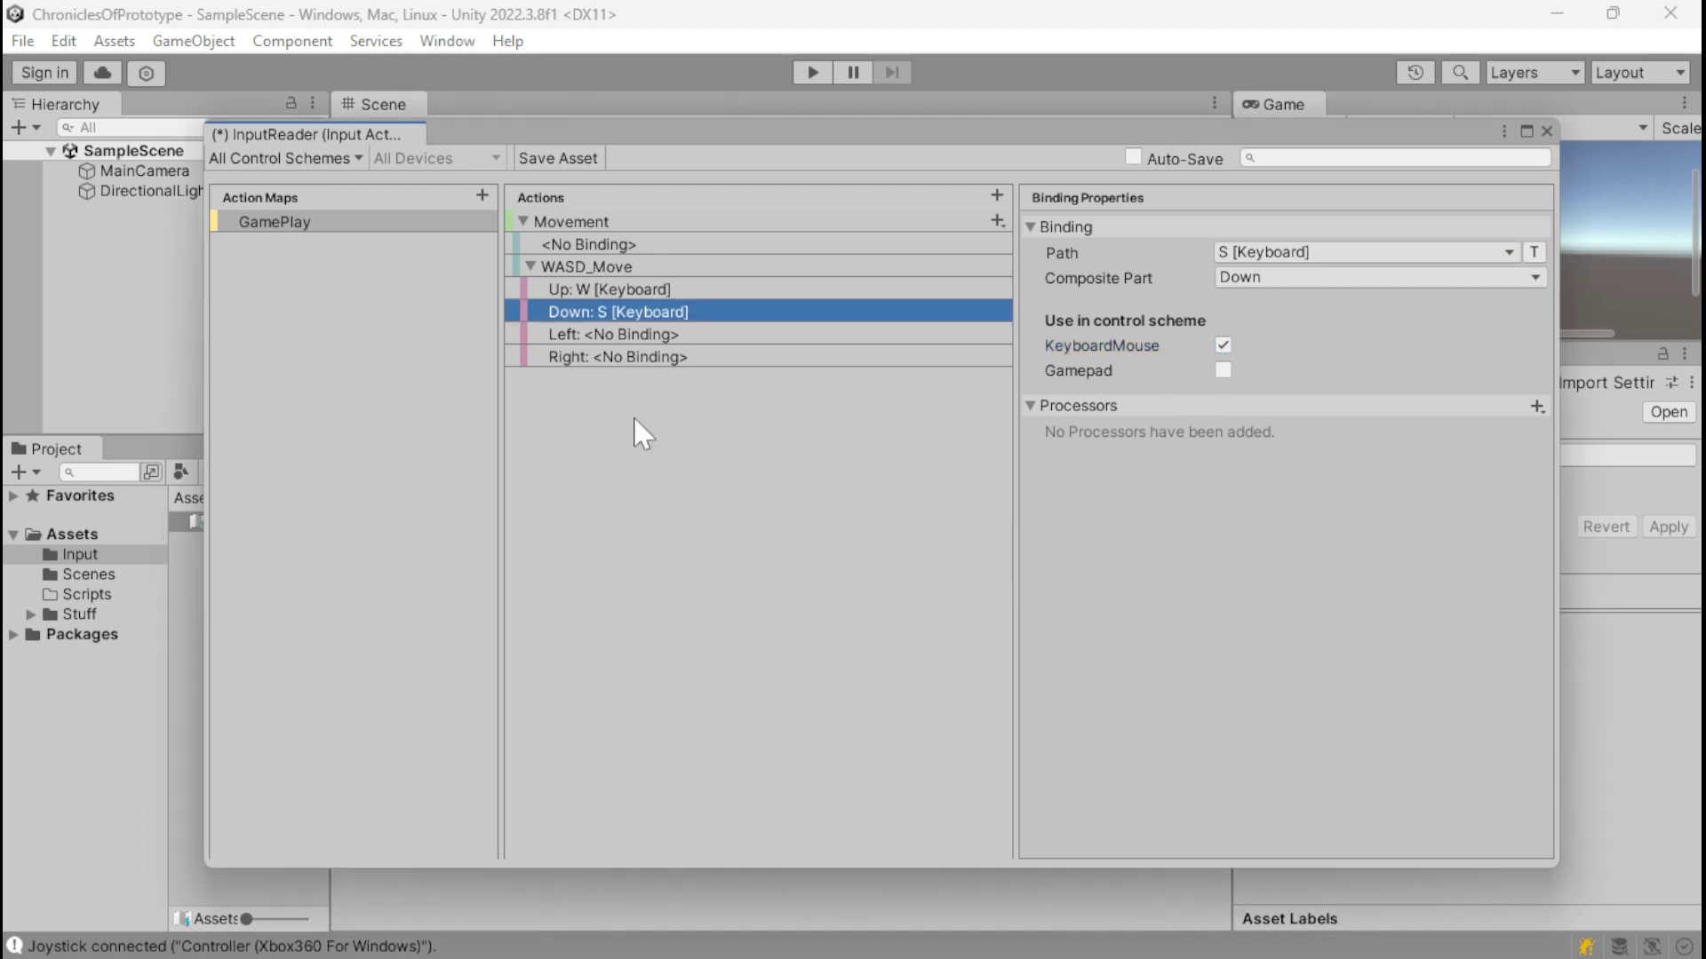
# Step: Bind the Left part of WASD_Move to A [Keyboard] and enable it for the KeyboardMouse scheme
pyautogui.click(627, 336)
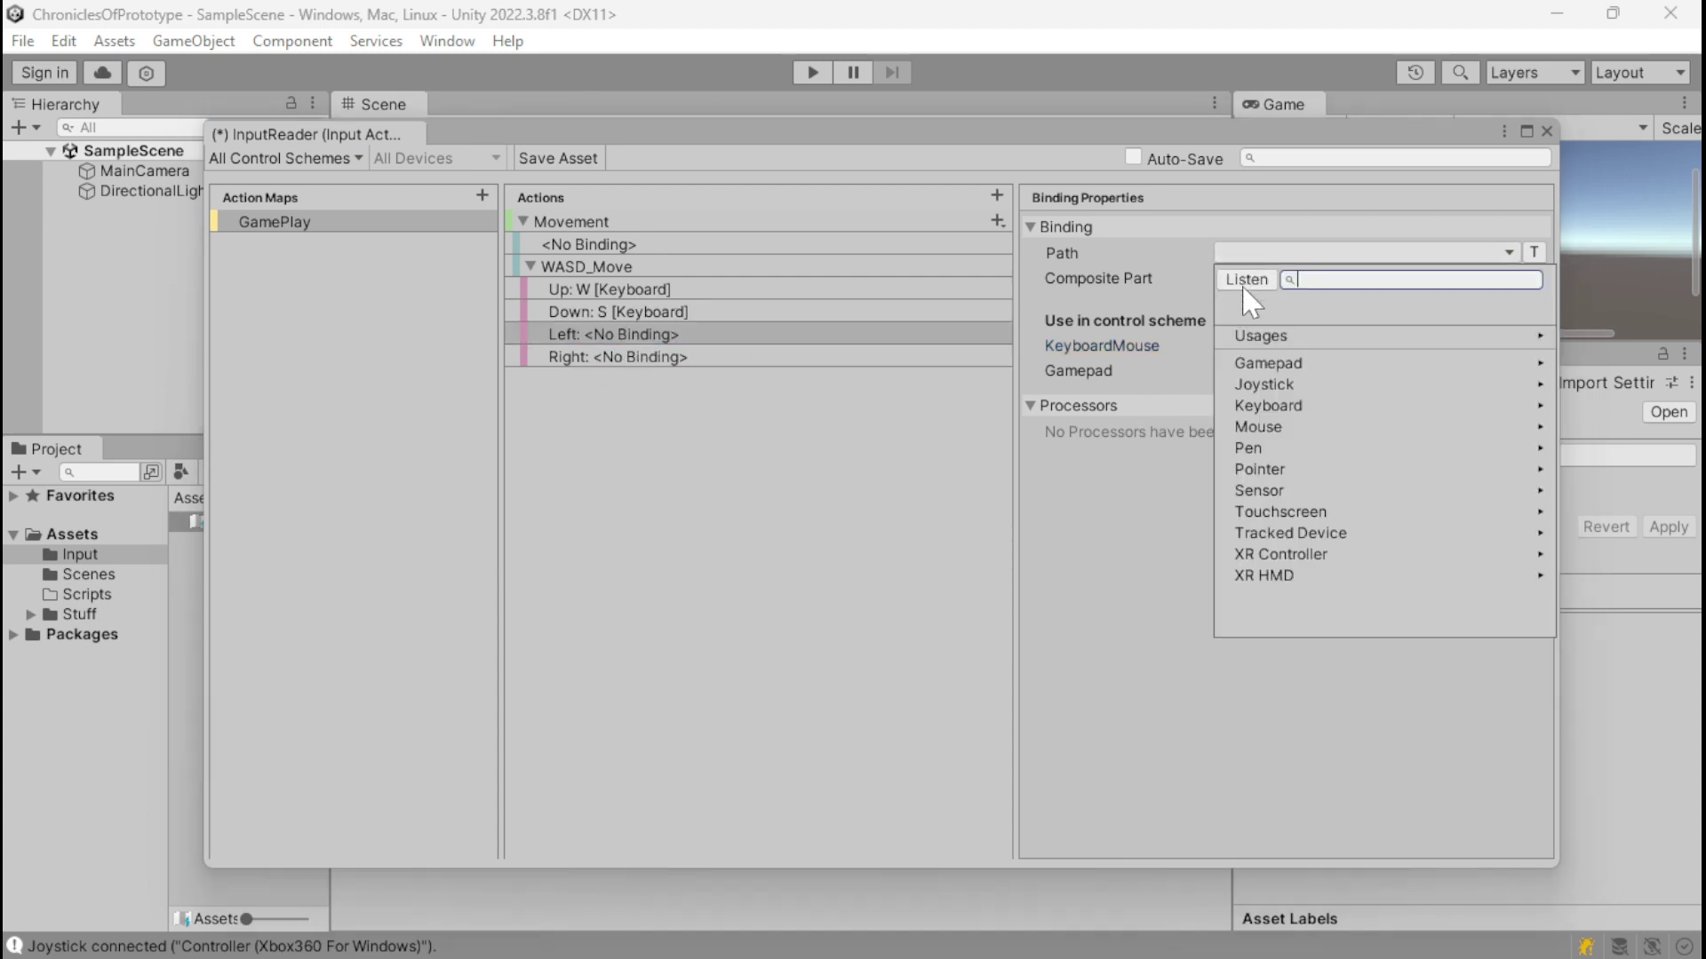
pyautogui.click(1245, 279)
pyautogui.press('a')
pyautogui.click(1231, 332)
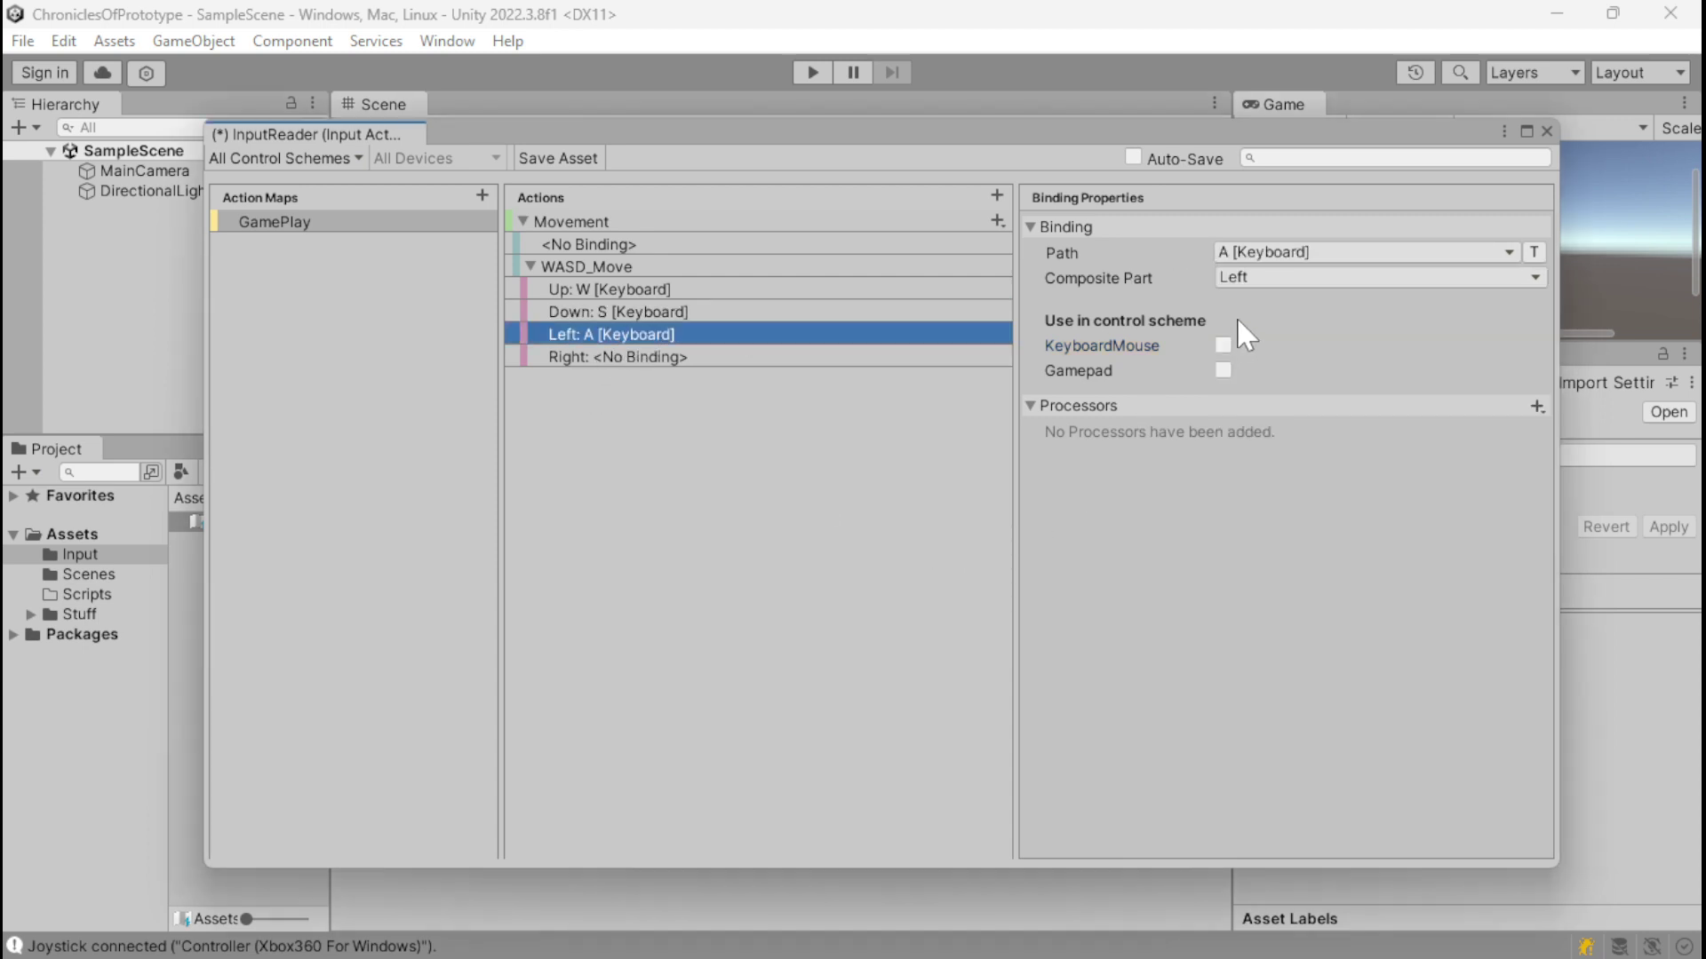
pyautogui.click(1224, 346)
# Step: Bind the Right part of WASD_Move to D [Keyboard] and enable it for the KeyboardMouse scheme
pyautogui.click(778, 358)
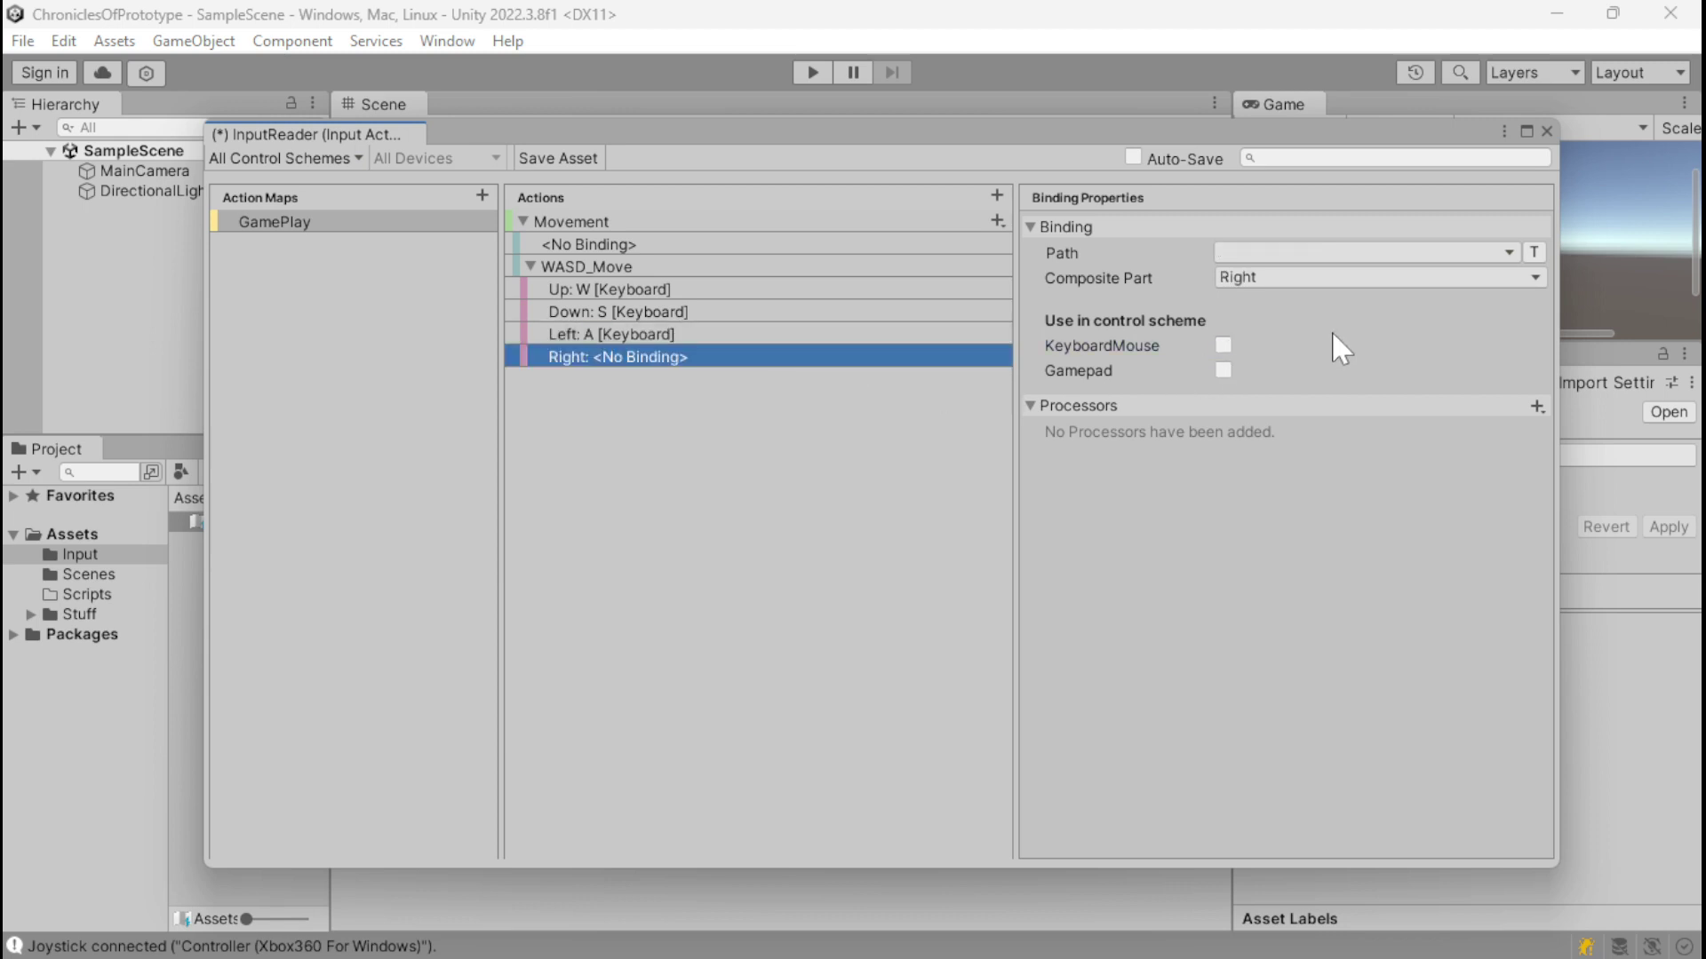
pyautogui.click(1269, 254)
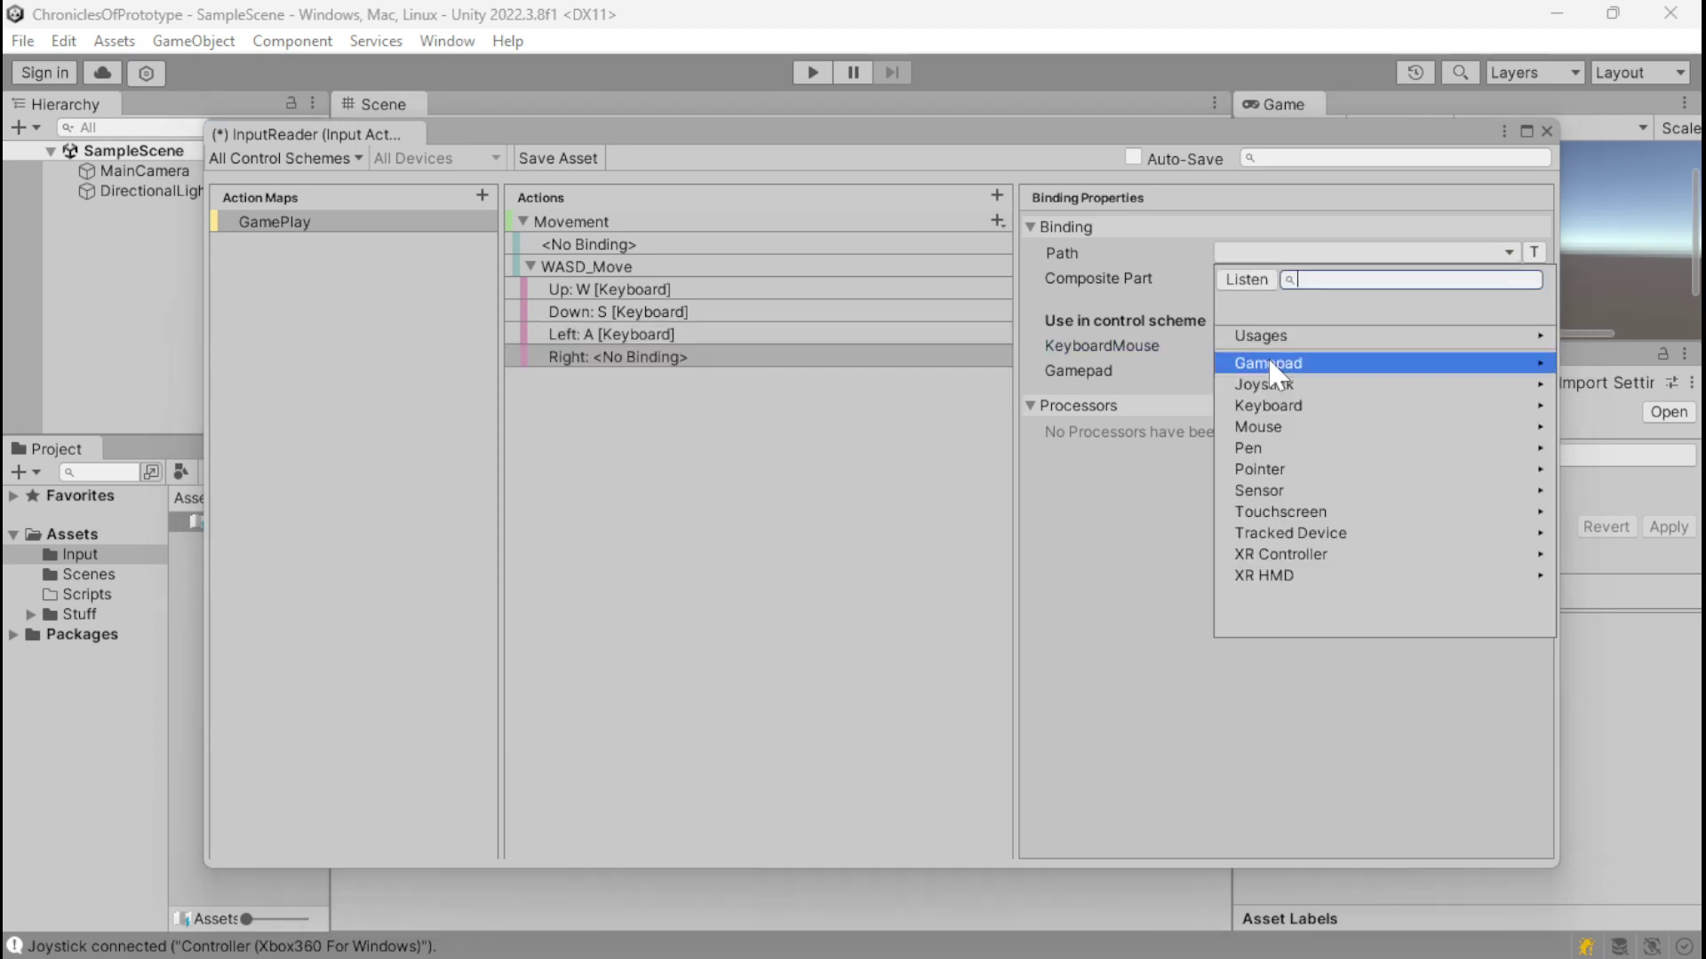
pyautogui.click(1244, 280)
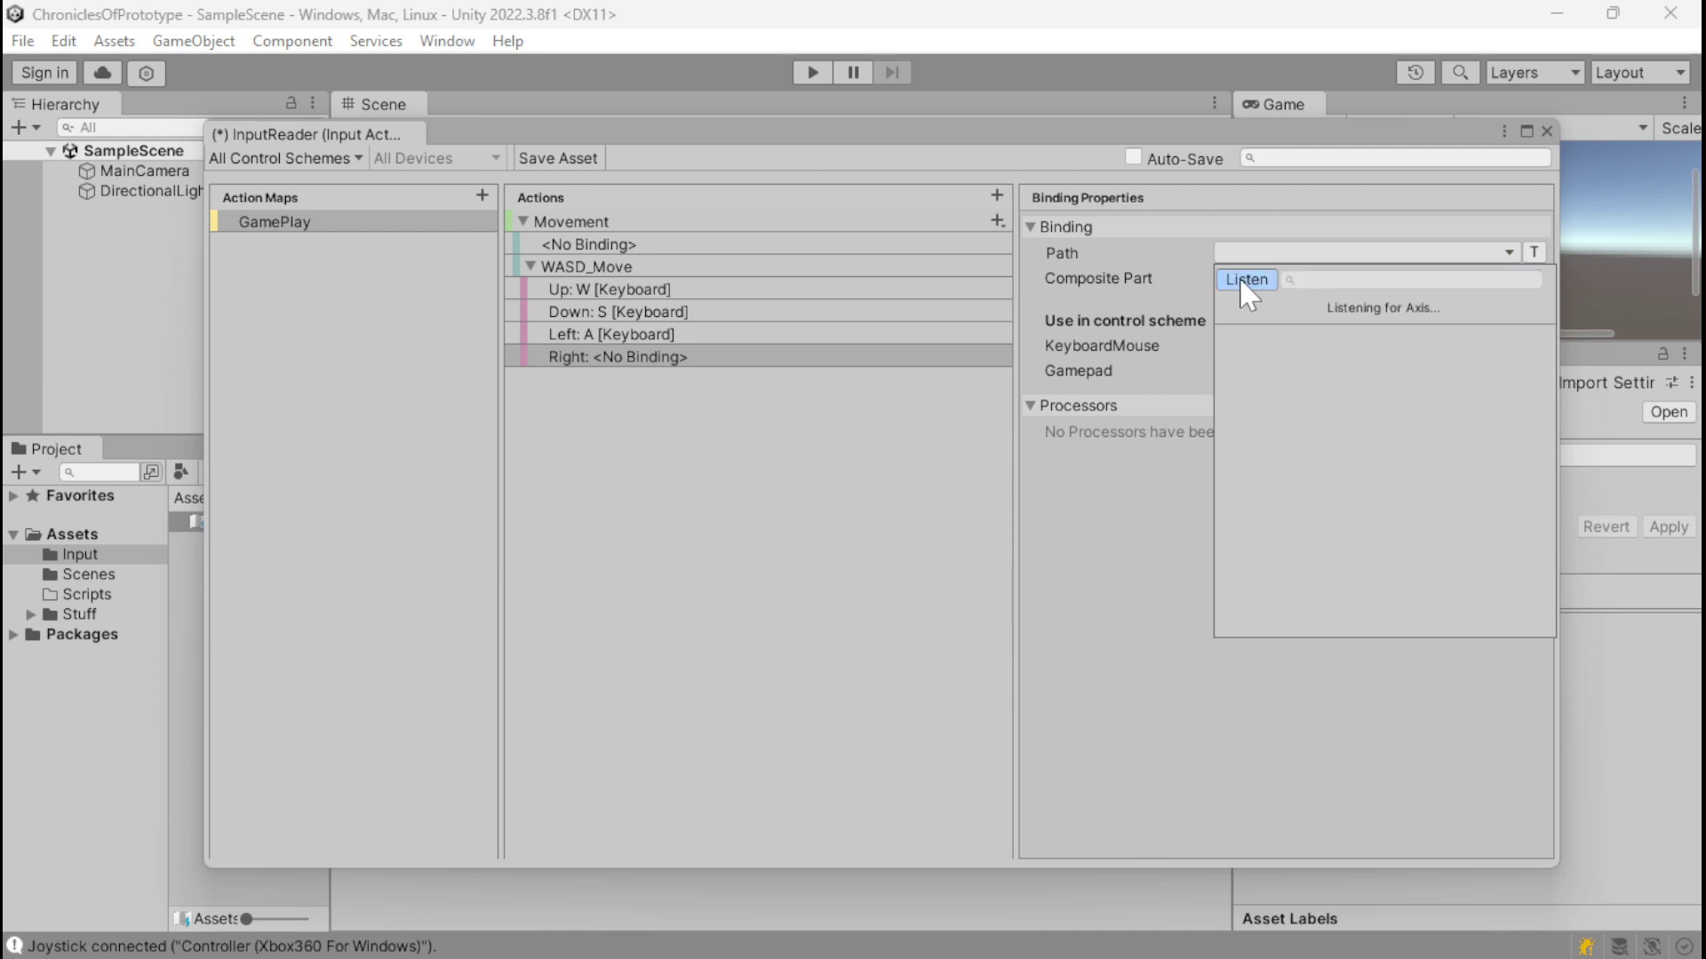
pyautogui.press('d')
pyautogui.click(1258, 341)
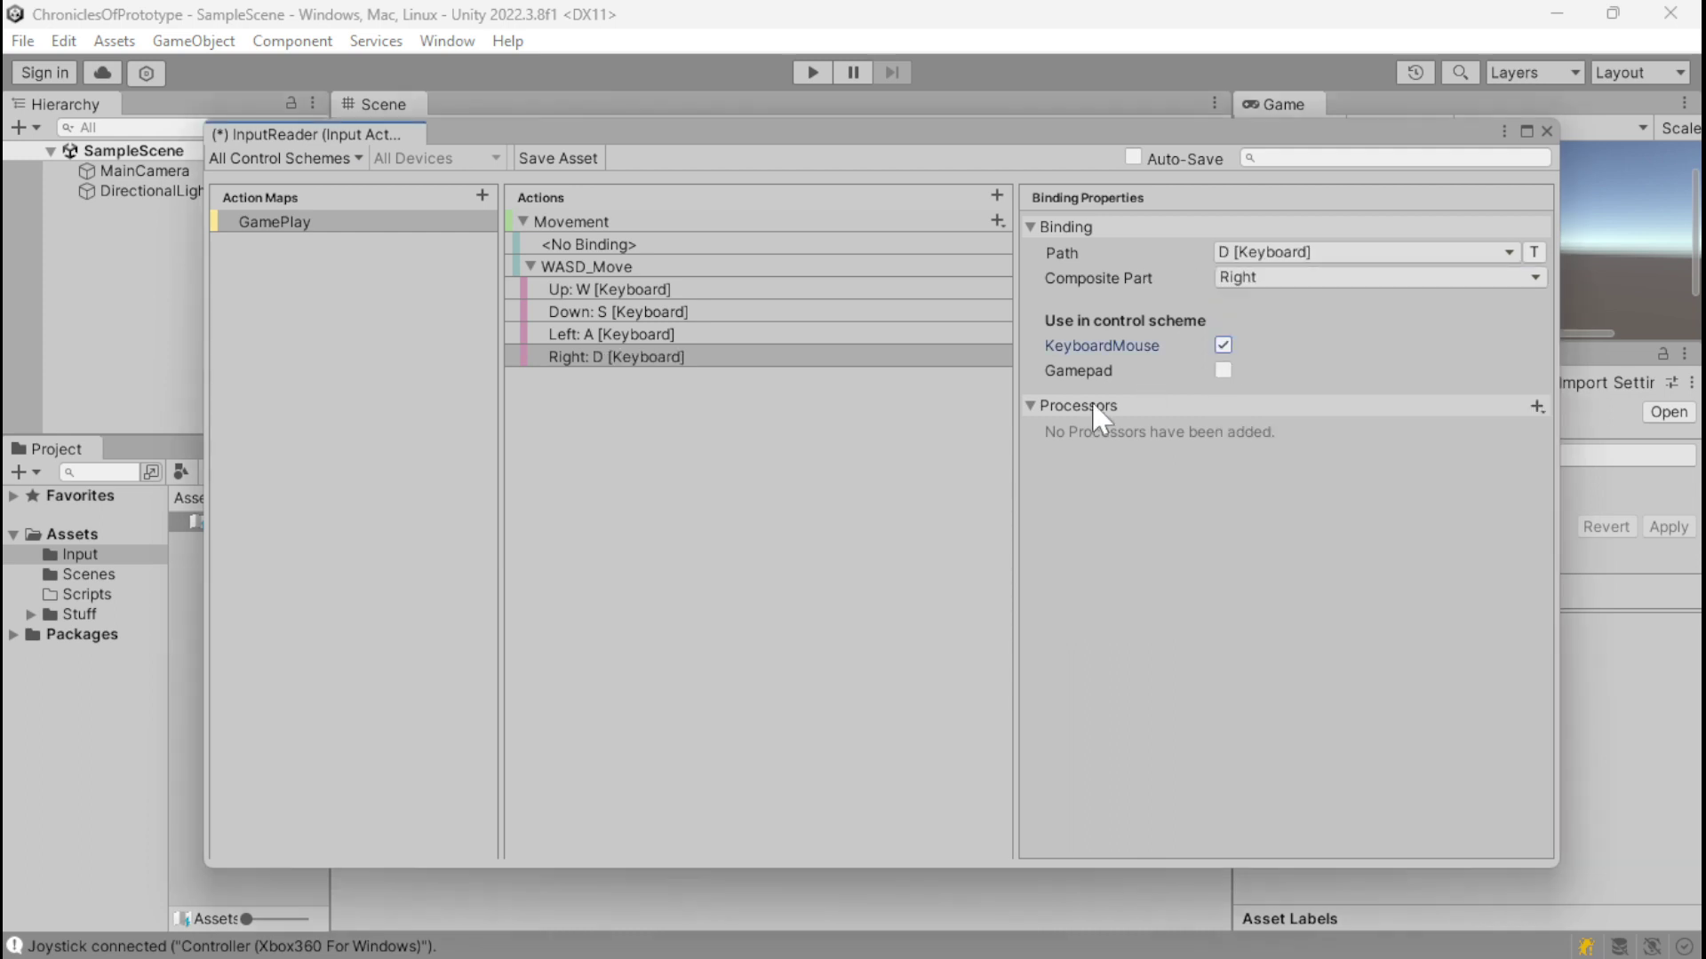
pyautogui.click(853, 524)
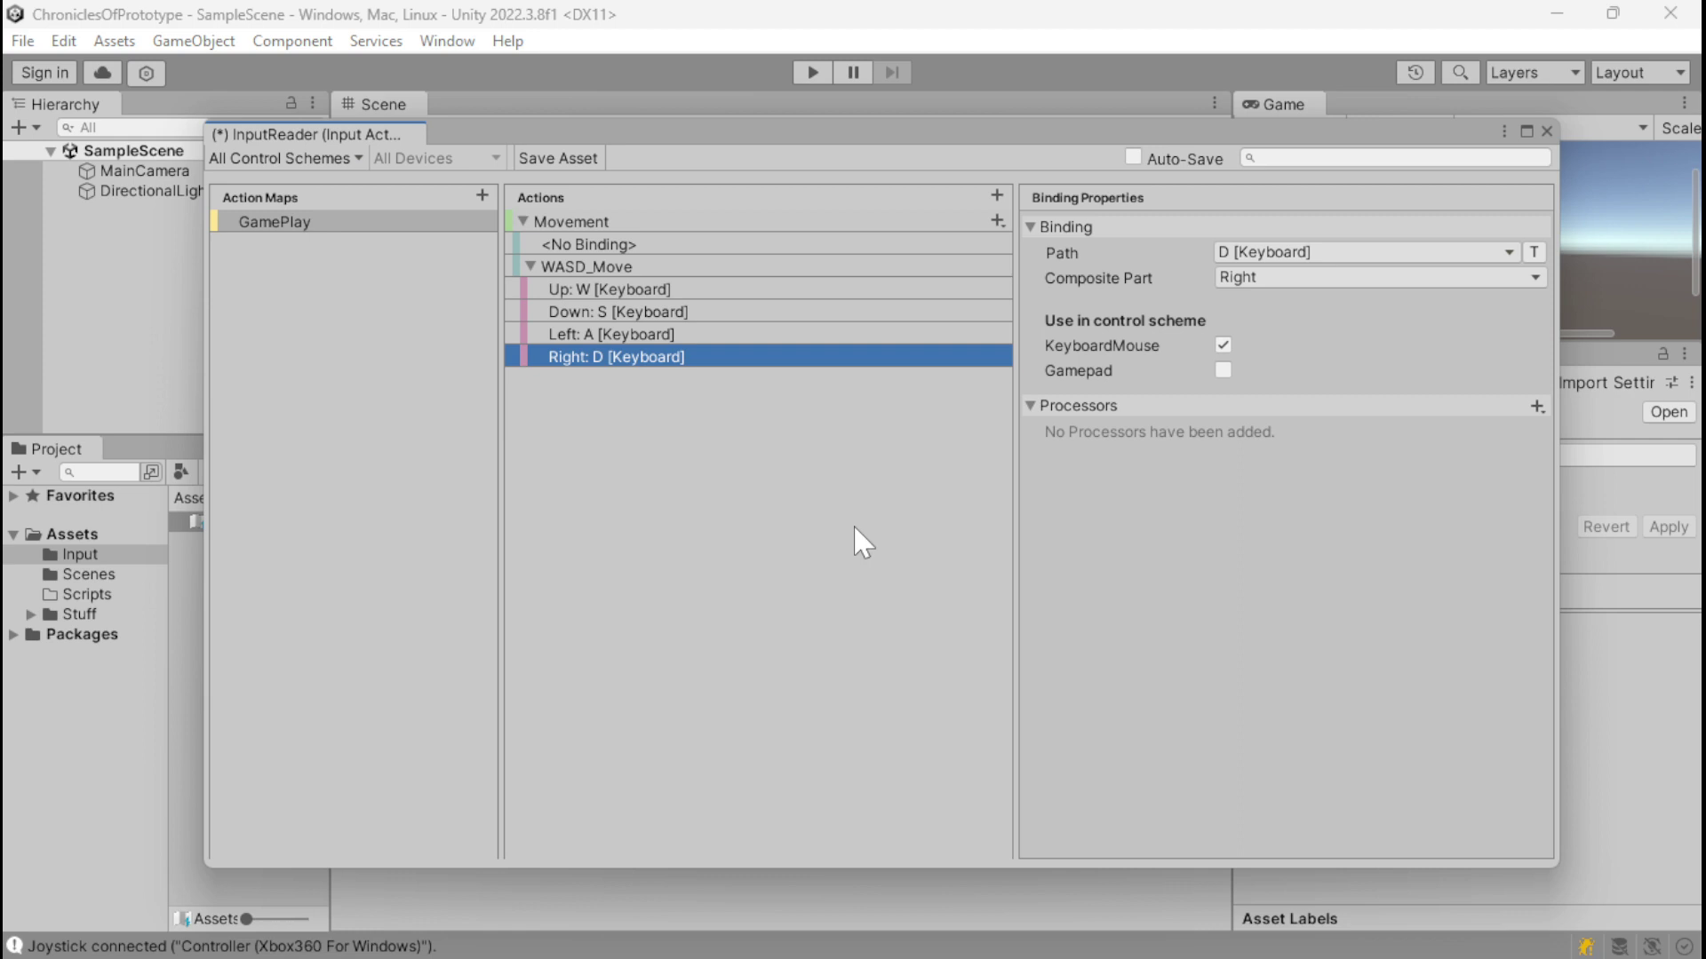
# Step: Bind Movement's empty binding to Left Stick [Gamepad] and enable it for the Gamepad scheme only
pyautogui.click(588, 244)
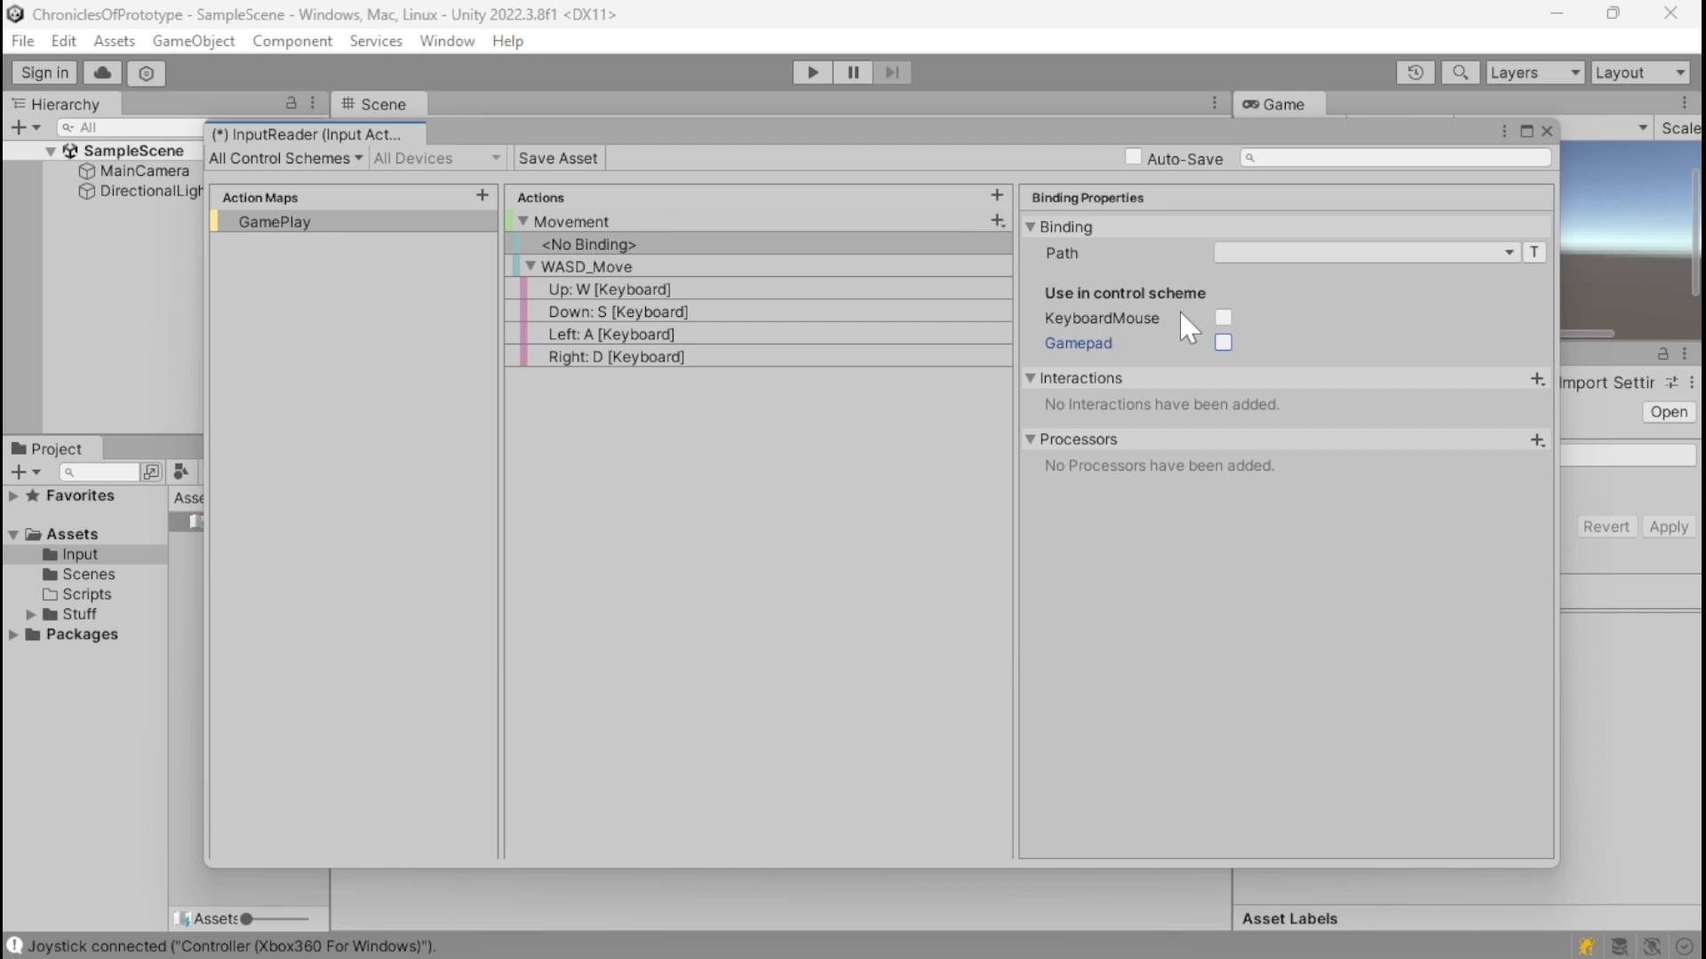
pyautogui.click(1223, 317)
pyautogui.click(1223, 317)
pyautogui.click(1223, 342)
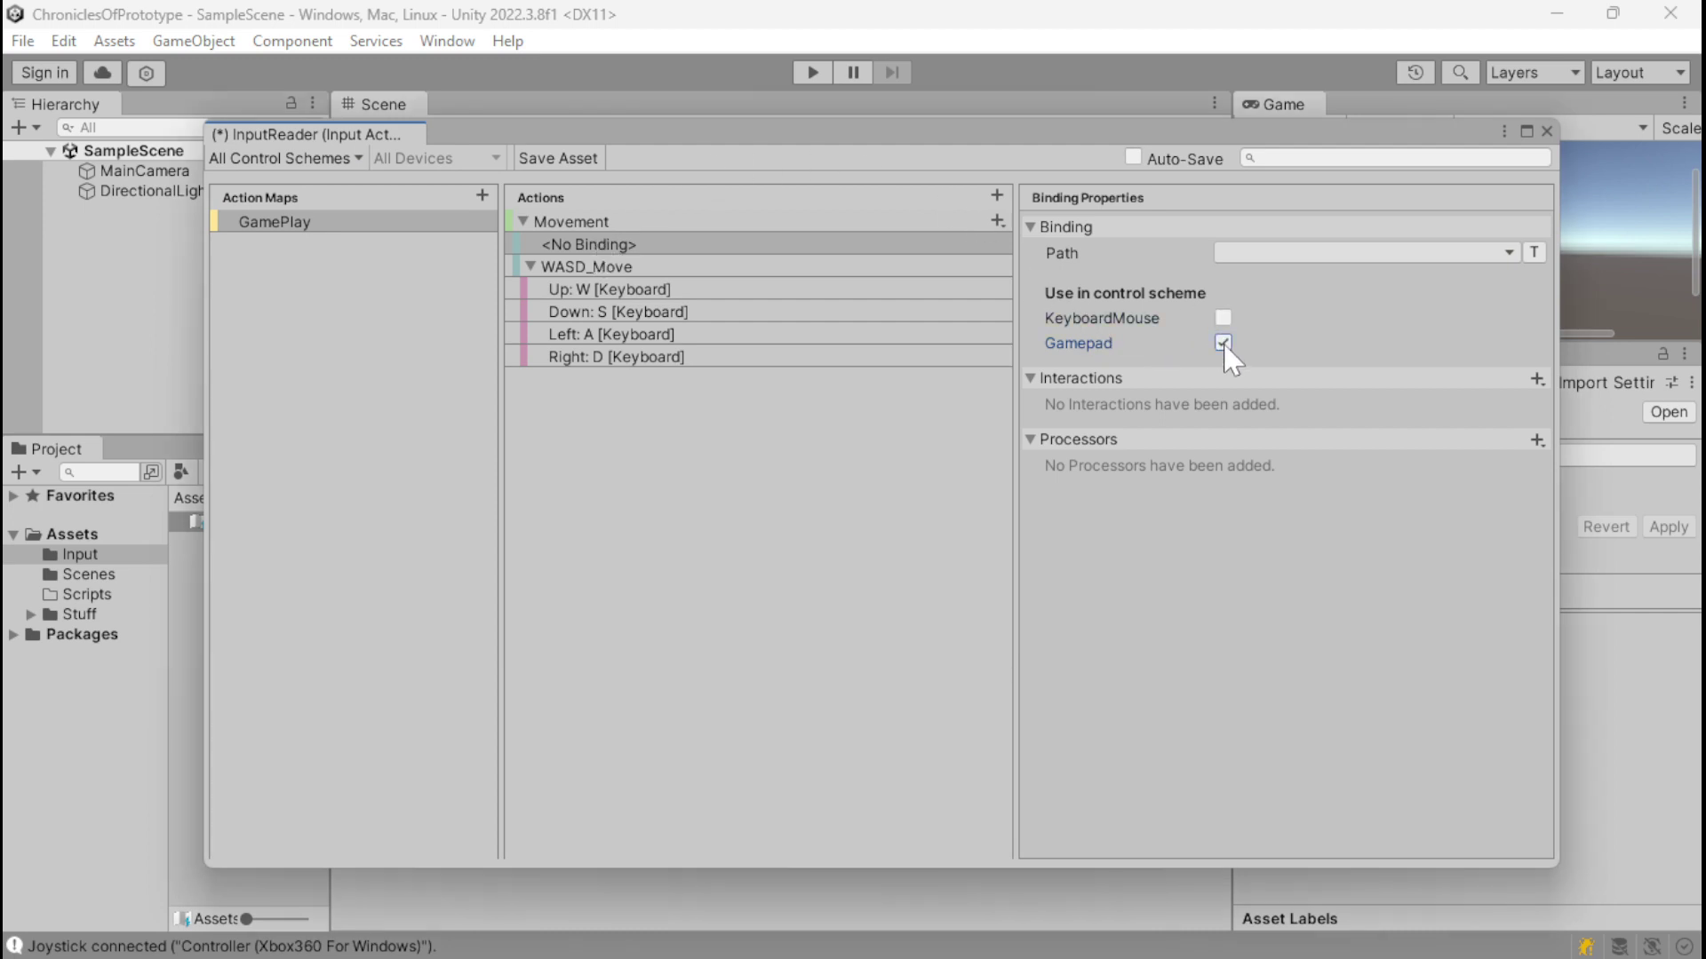
pyautogui.click(1258, 255)
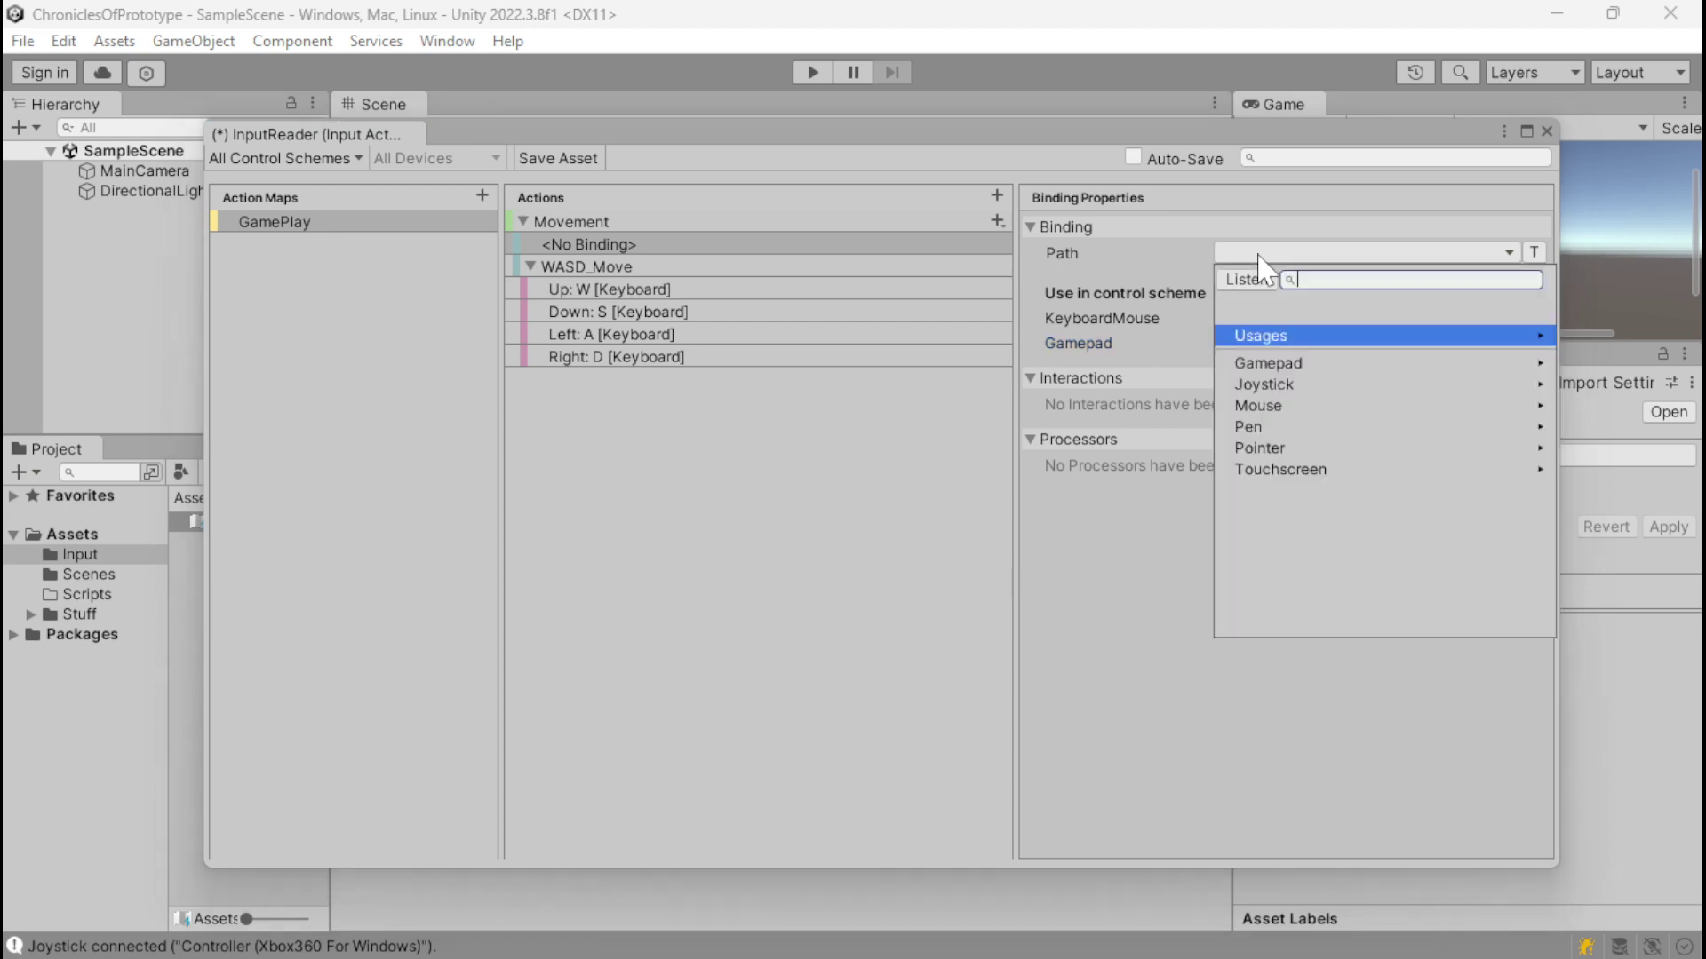
pyautogui.click(1266, 362)
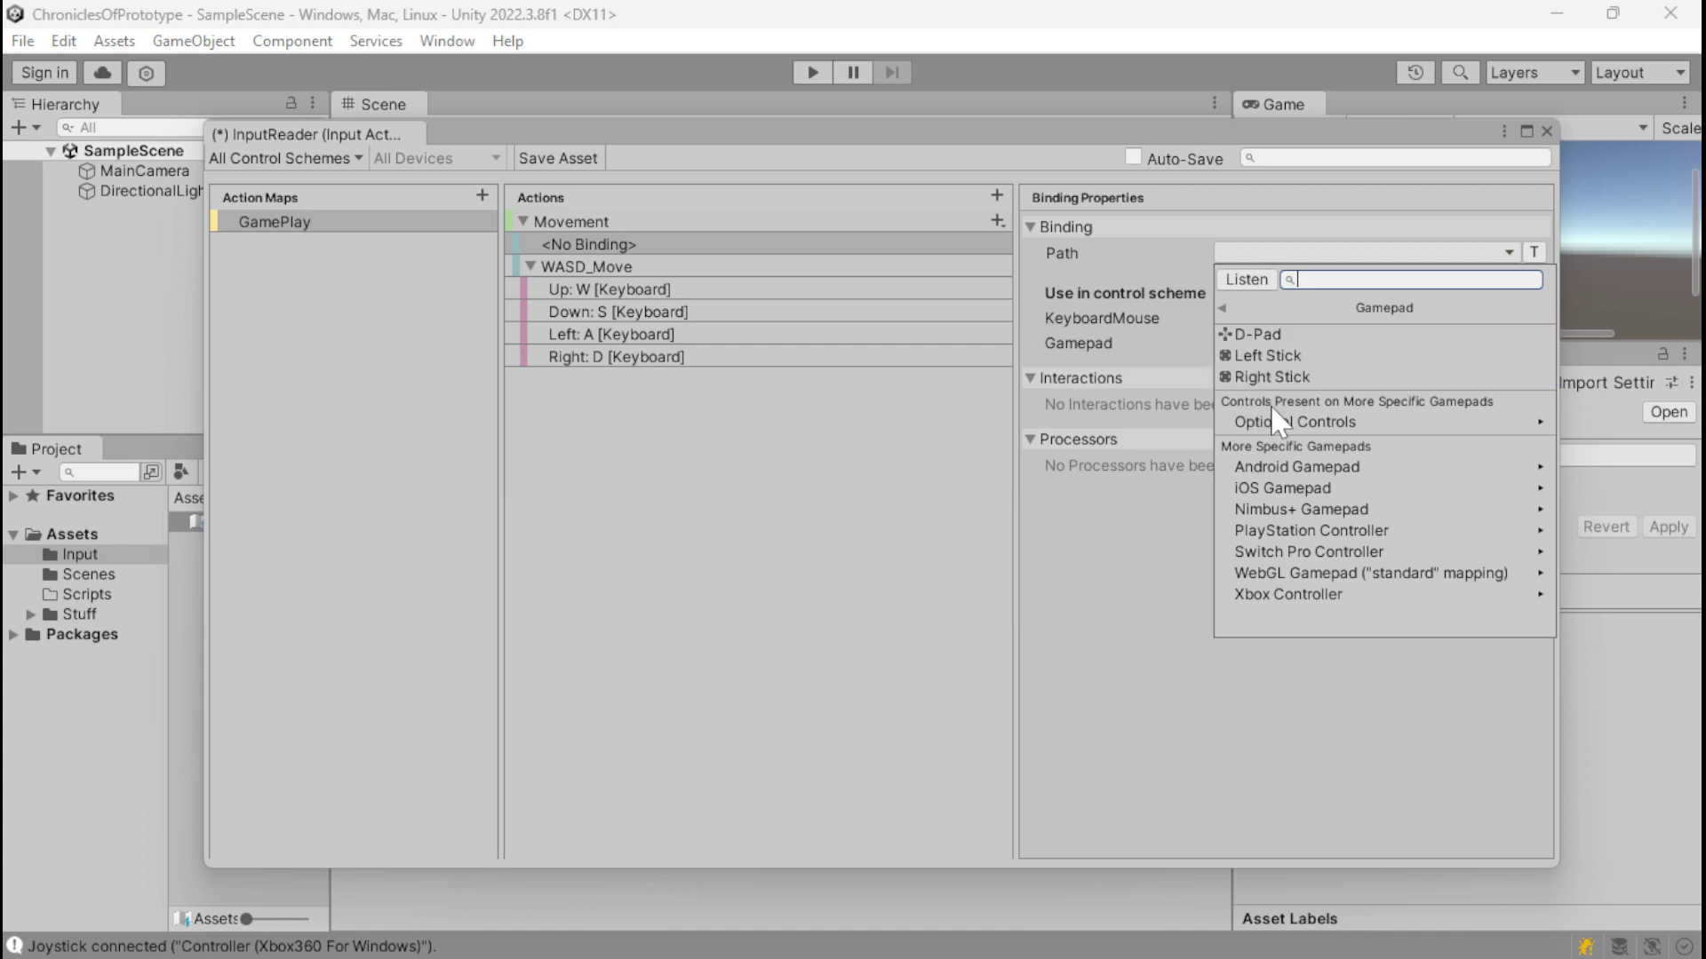
pyautogui.click(1310, 361)
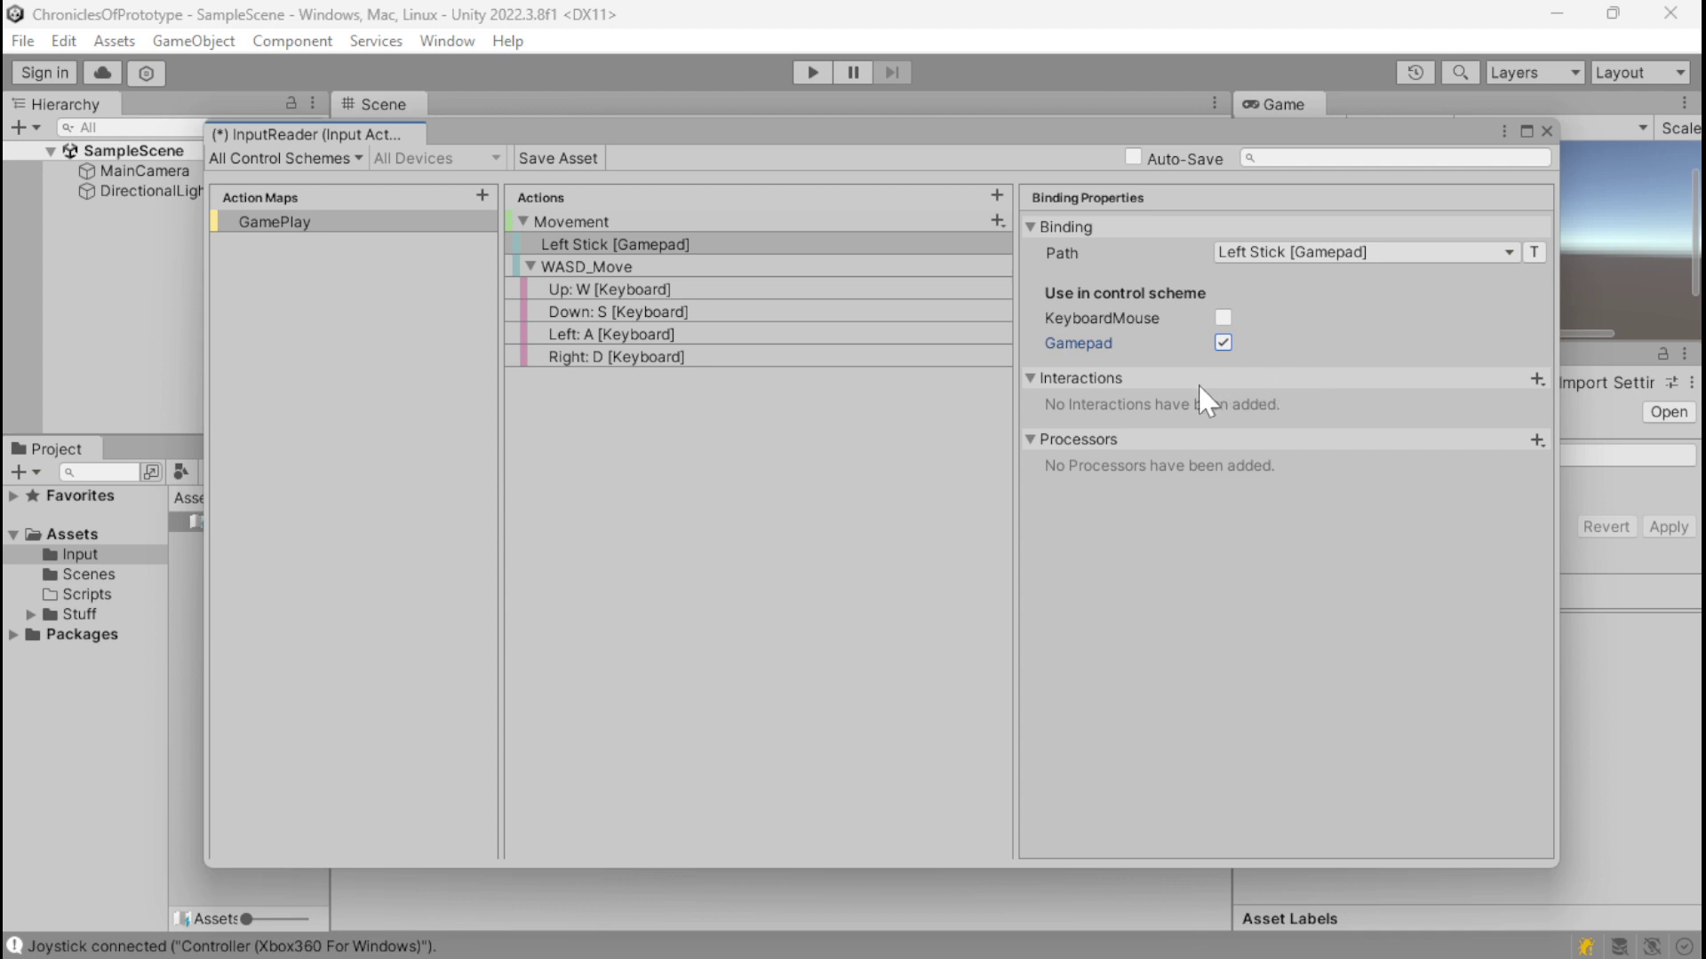
# Step: Duplicate the Movement action with its bindings and rename the copy Look
pyautogui.click(723, 222)
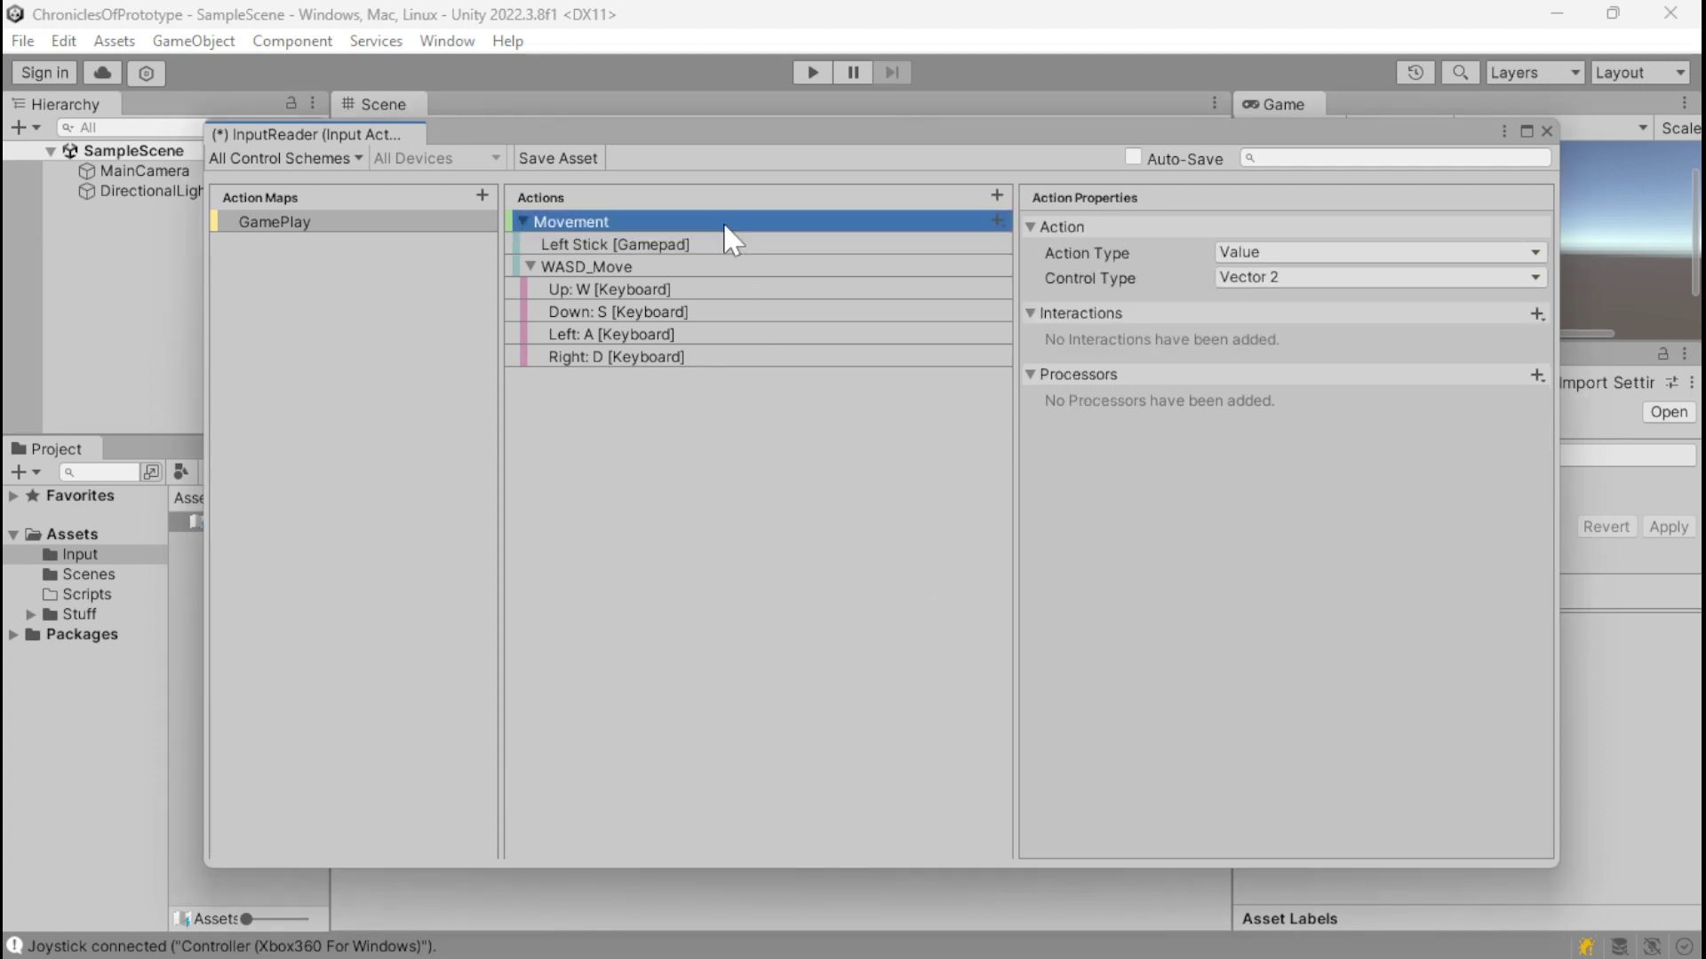
pyautogui.hotkey('ctrl', 'd')
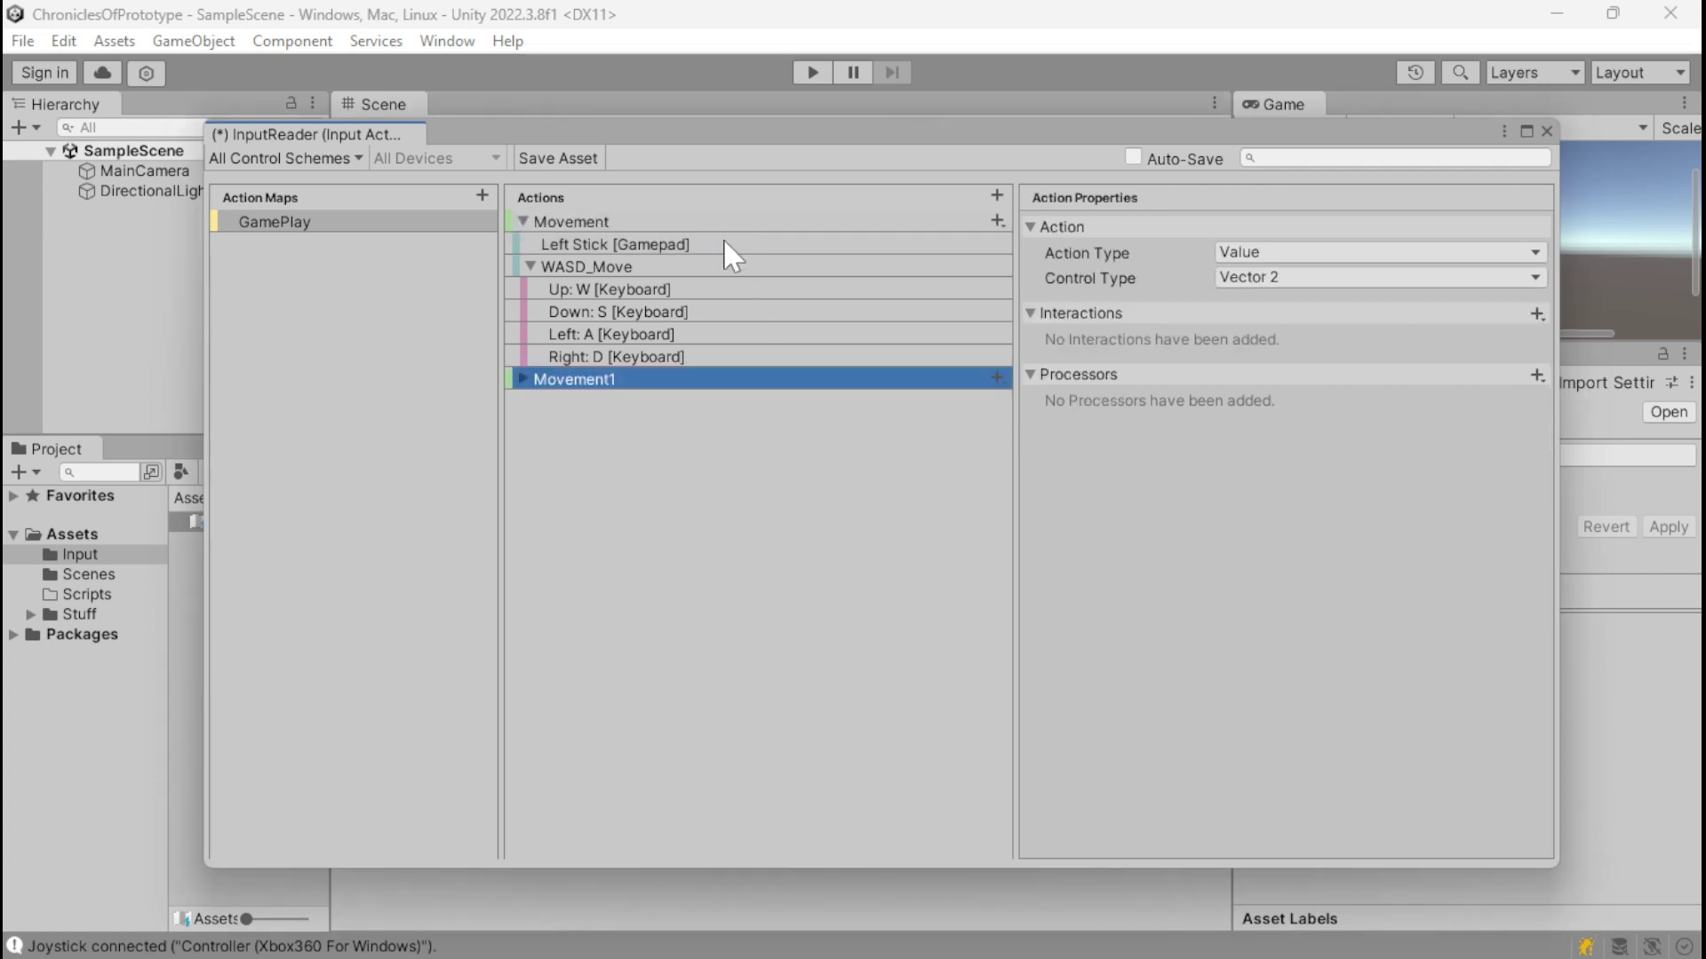
pyautogui.click(521, 379)
pyautogui.click(628, 377)
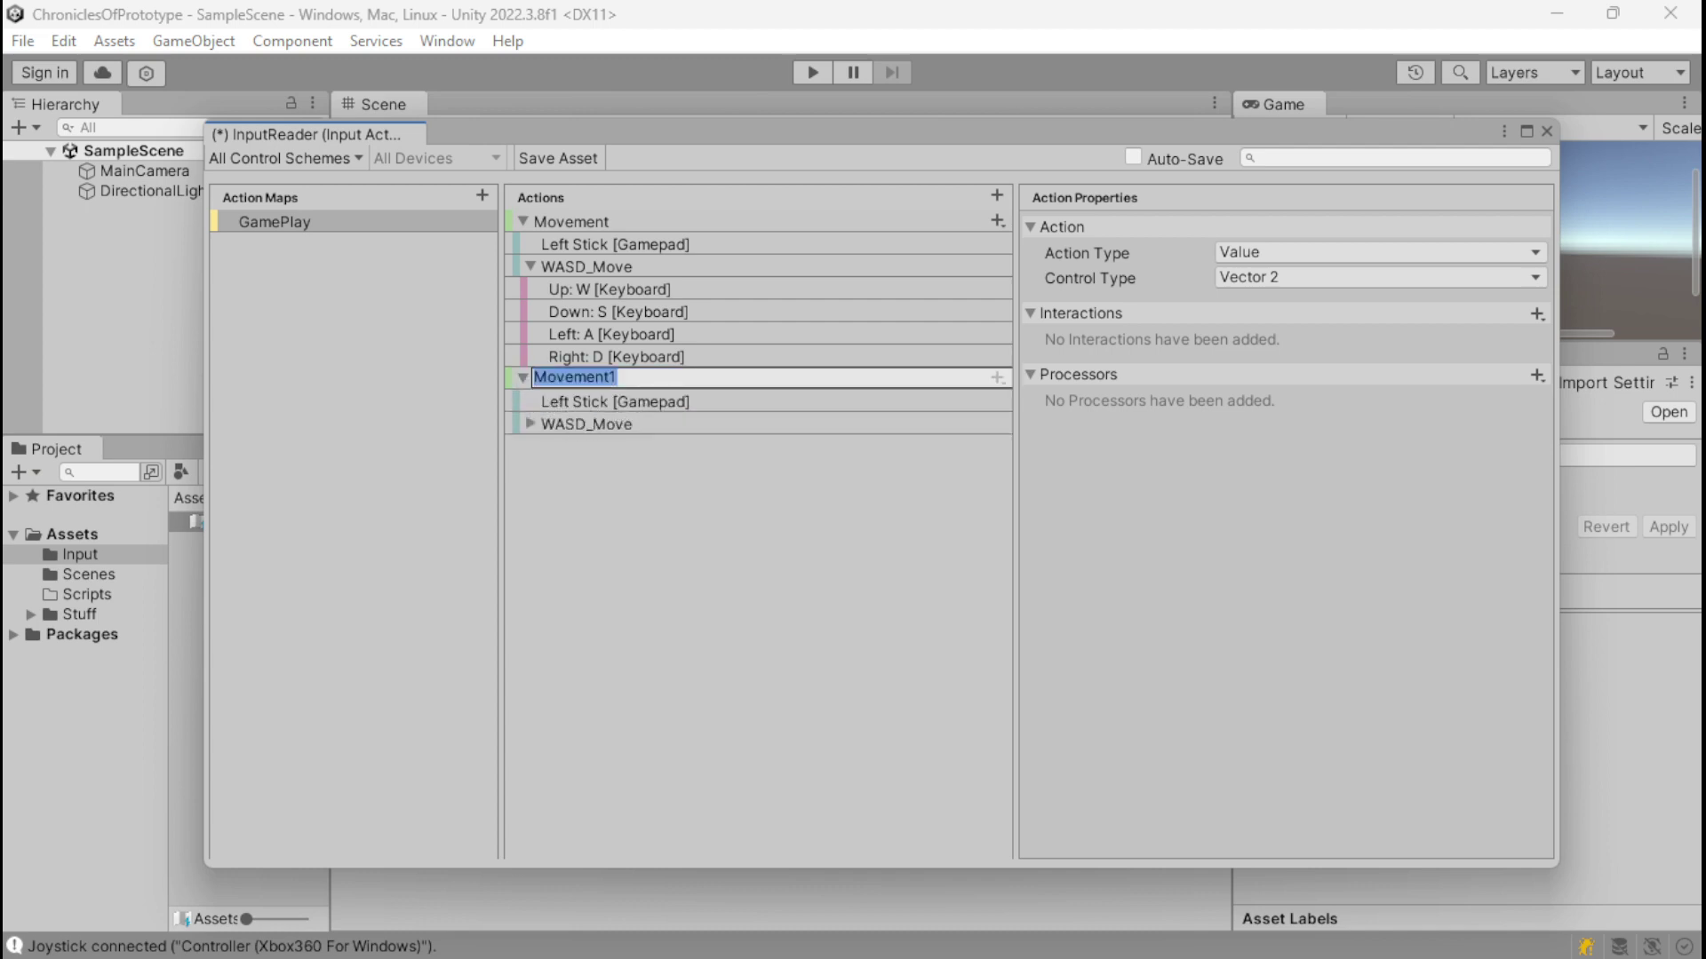
pyautogui.write('Look')
pyautogui.press('Return')
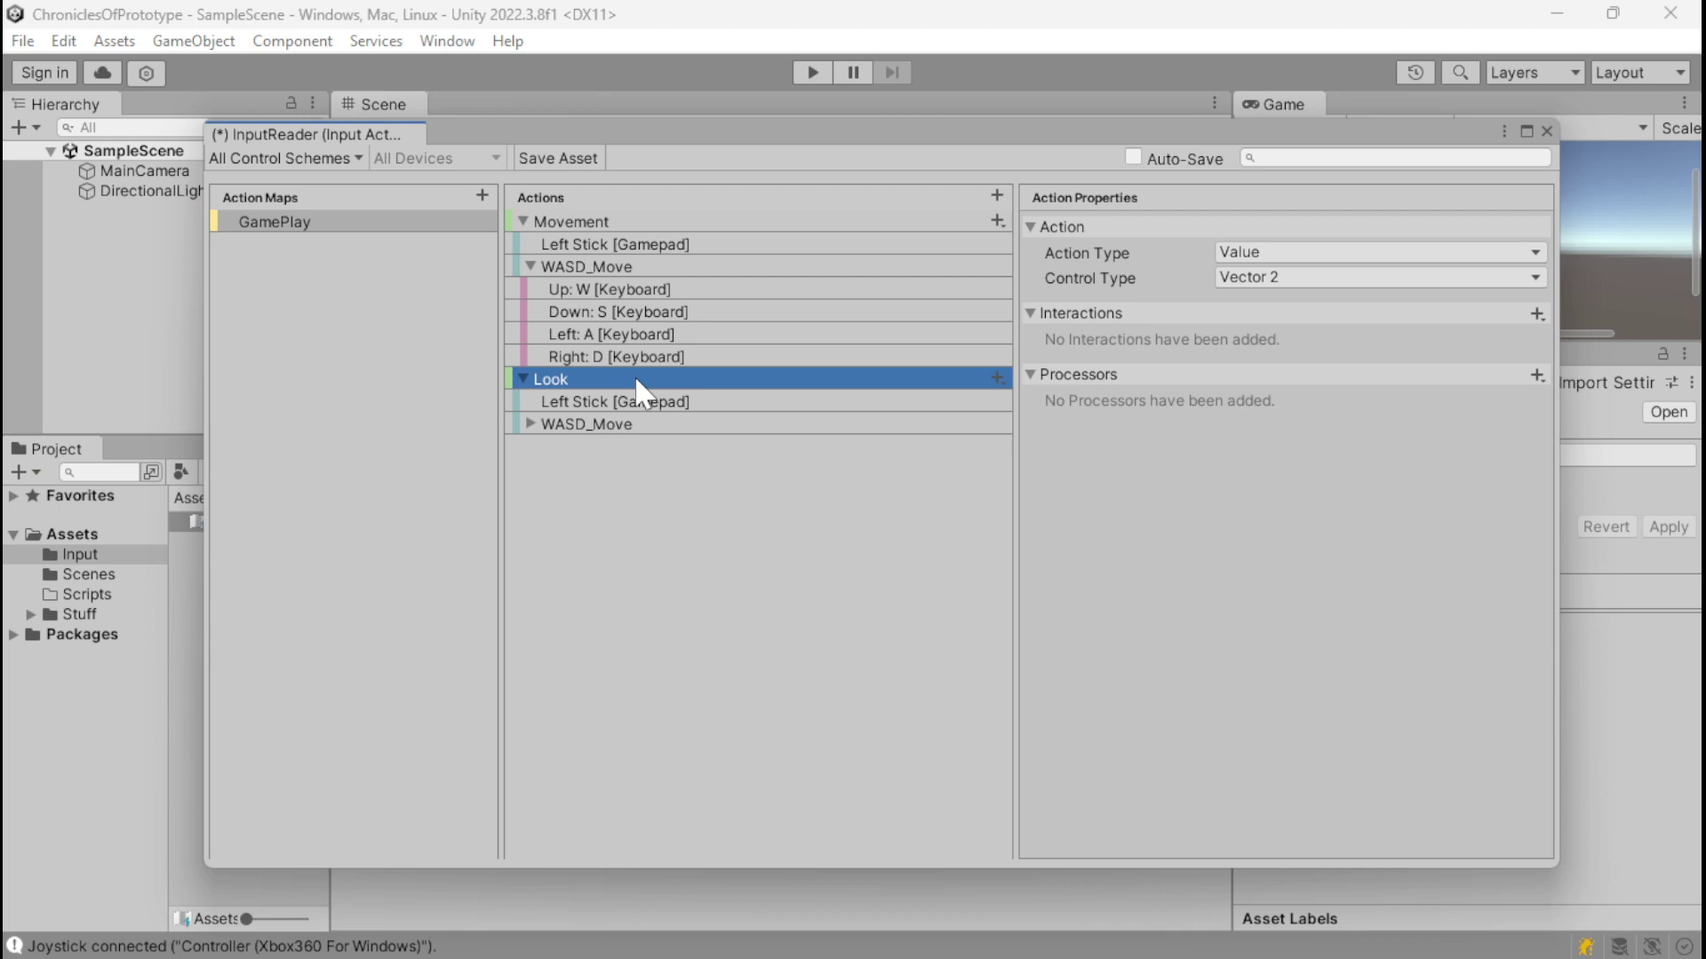
# Step: Change the Look action's gamepad binding to Right Stick [Gamepad]
pyautogui.click(530, 423)
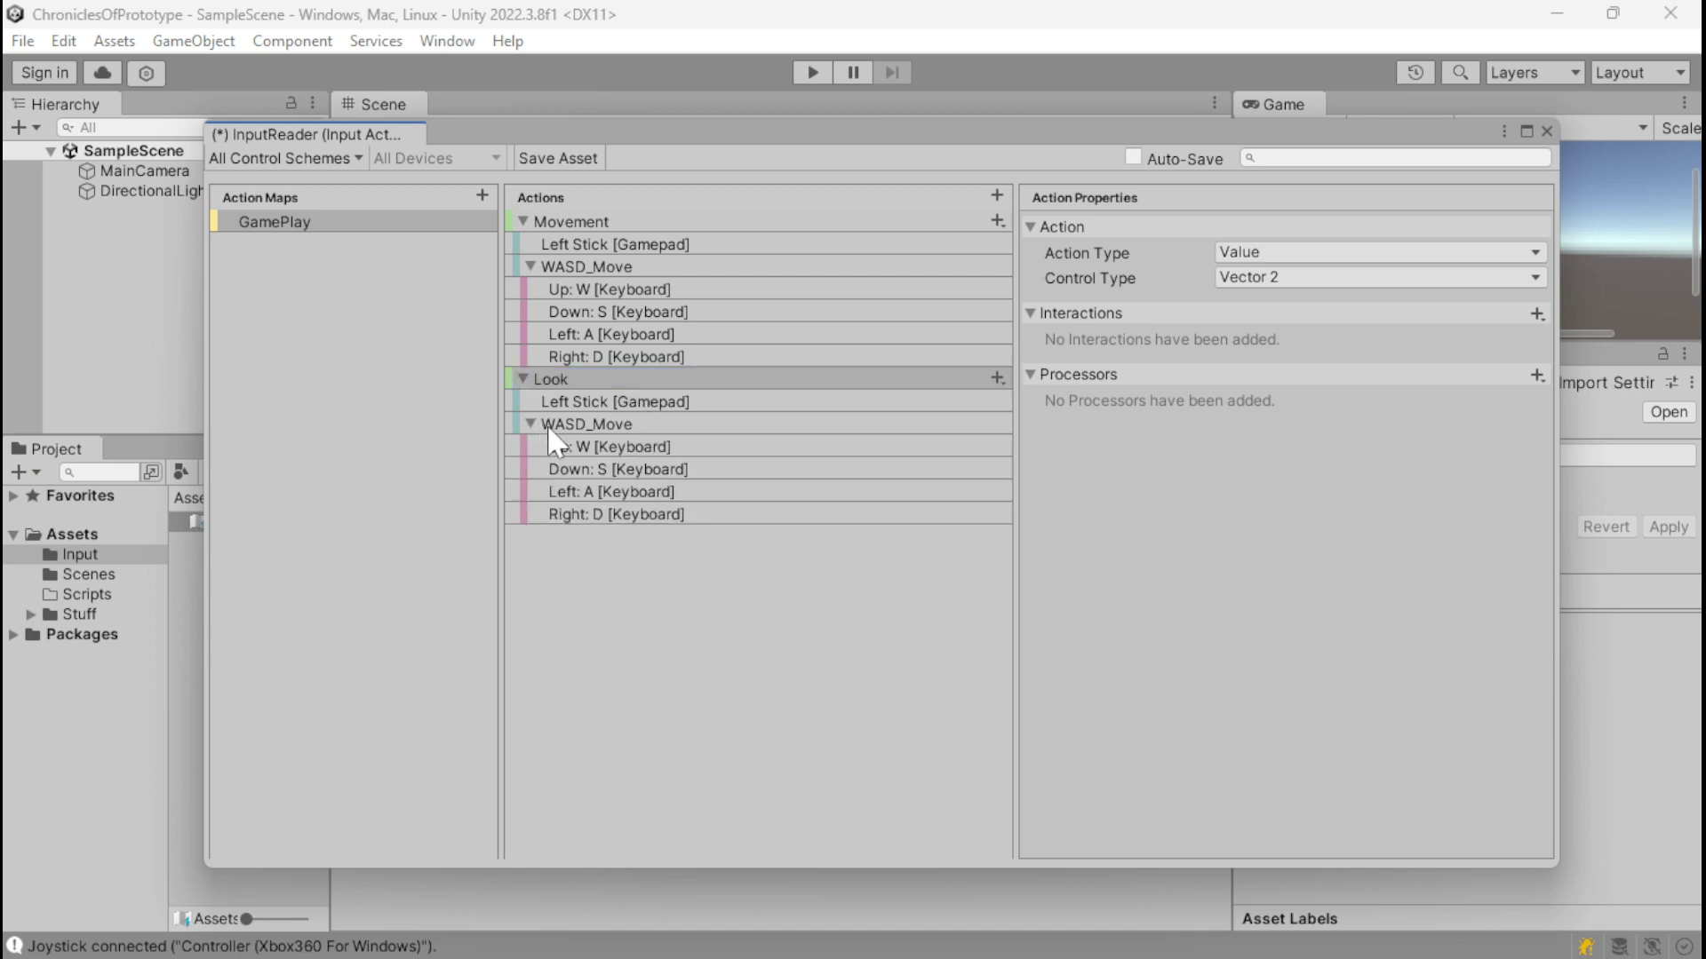
pyautogui.click(669, 402)
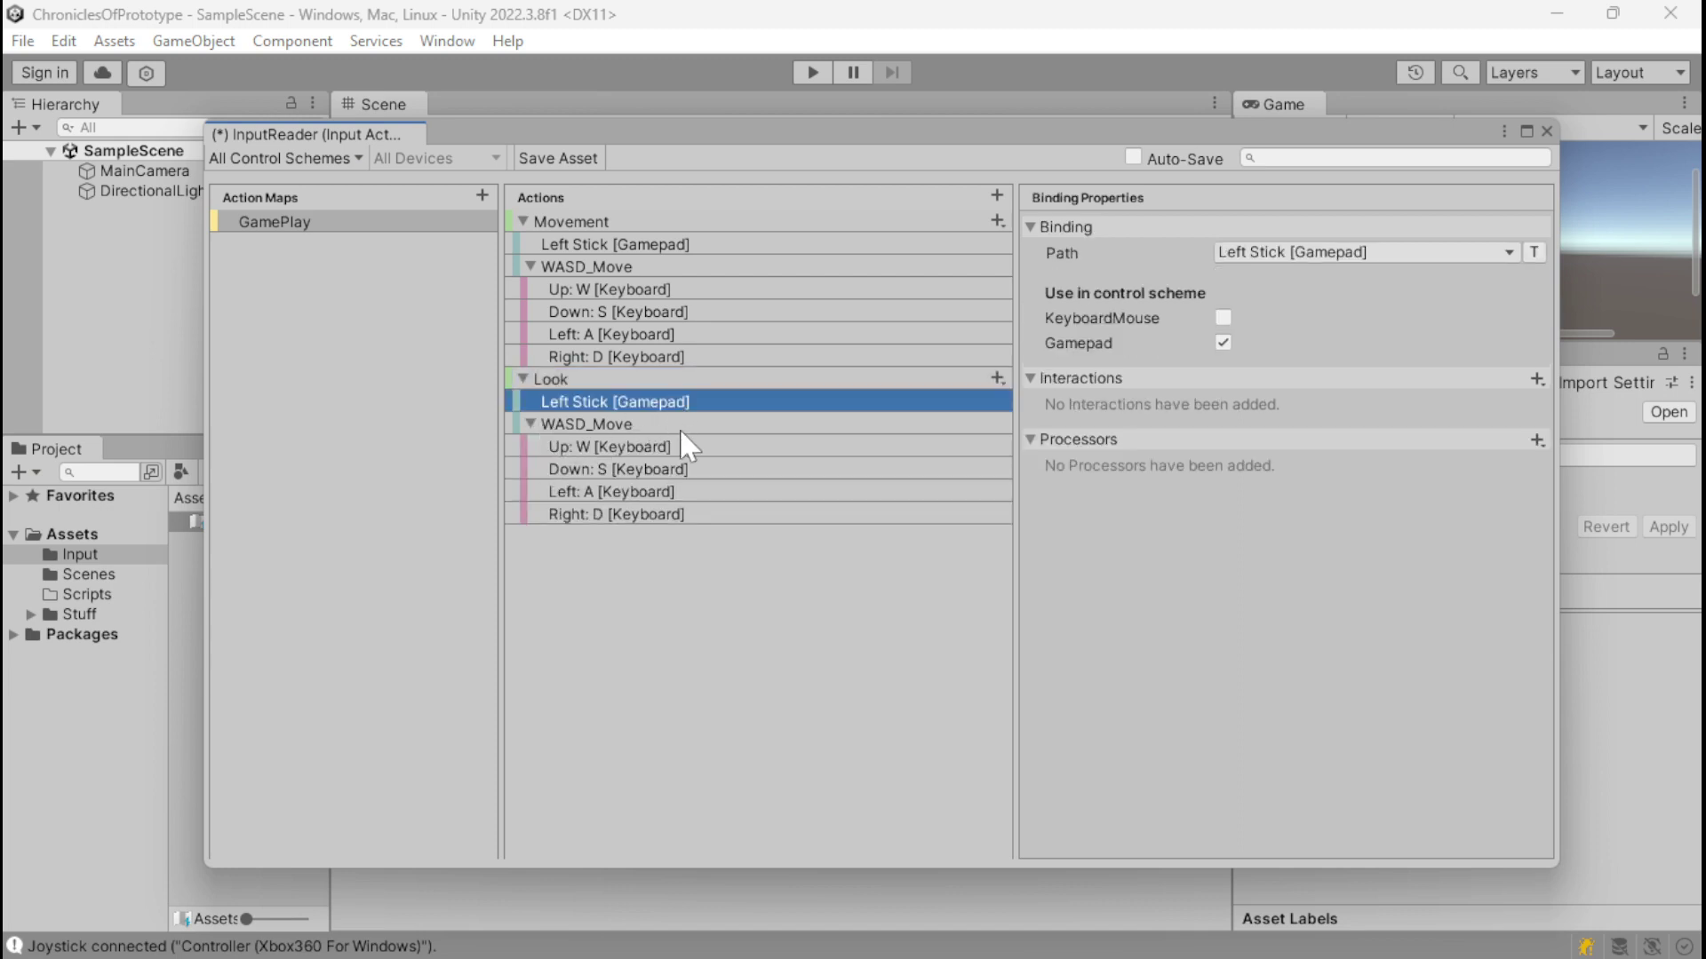
pyautogui.click(1266, 253)
pyautogui.click(1249, 373)
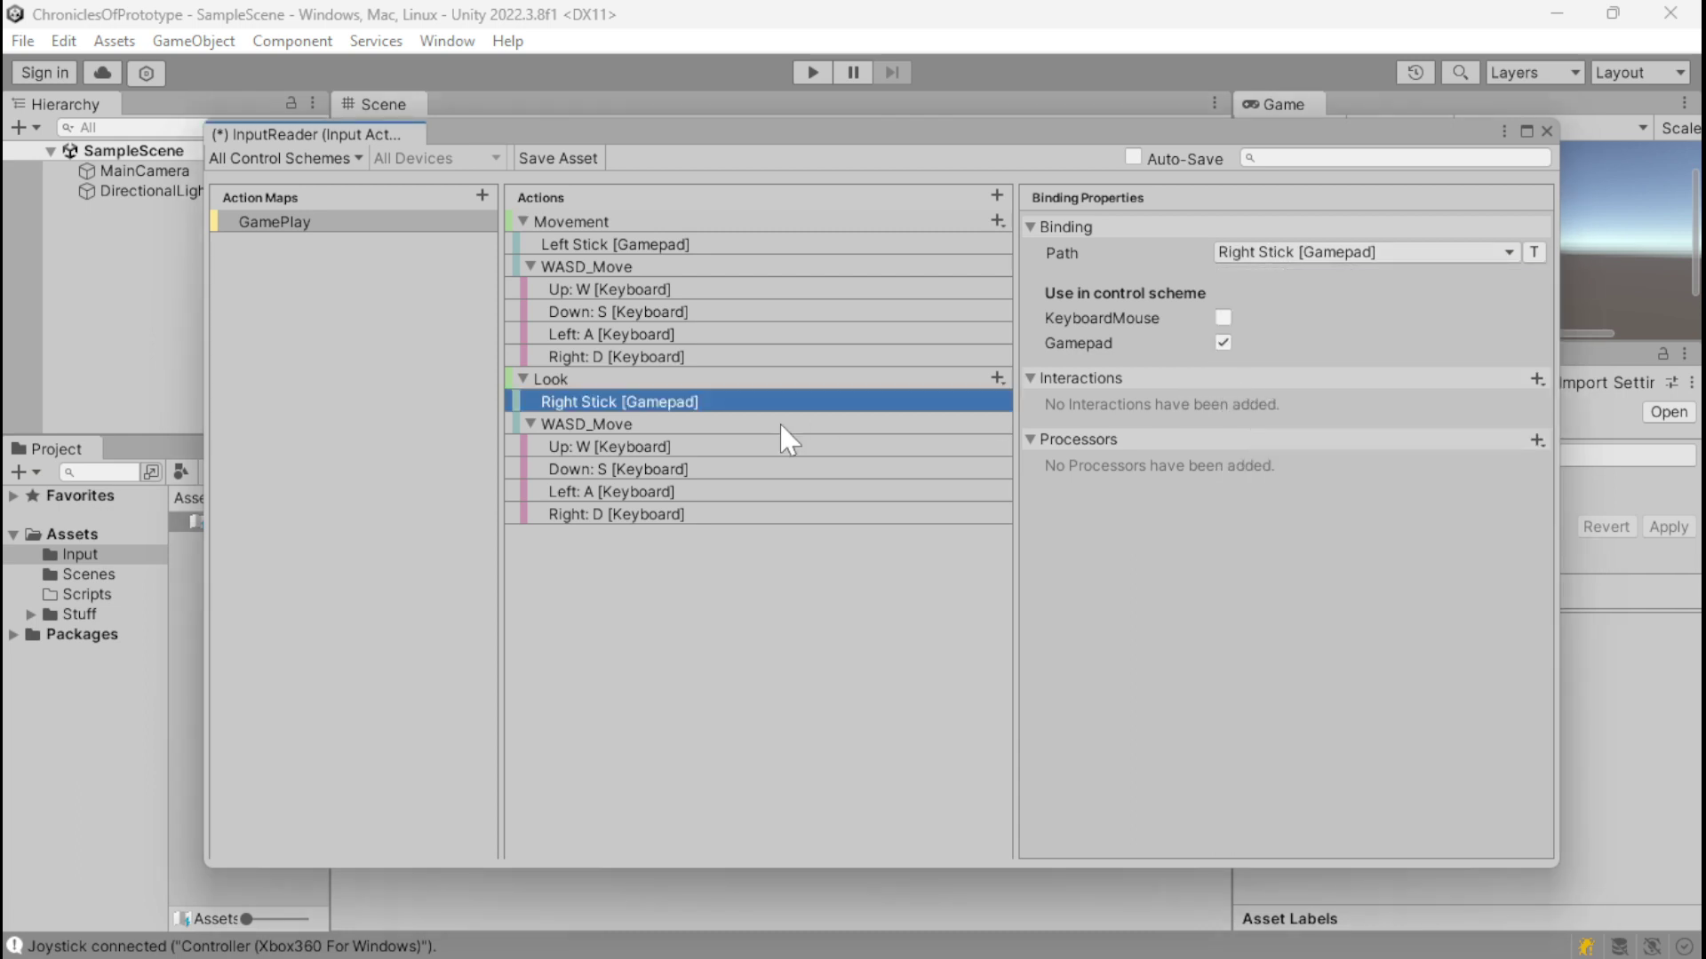
# Step: Rebind the Up part of Look's WASD_Move composite to Up Arrow [Keyboard]
pyautogui.click(764, 444)
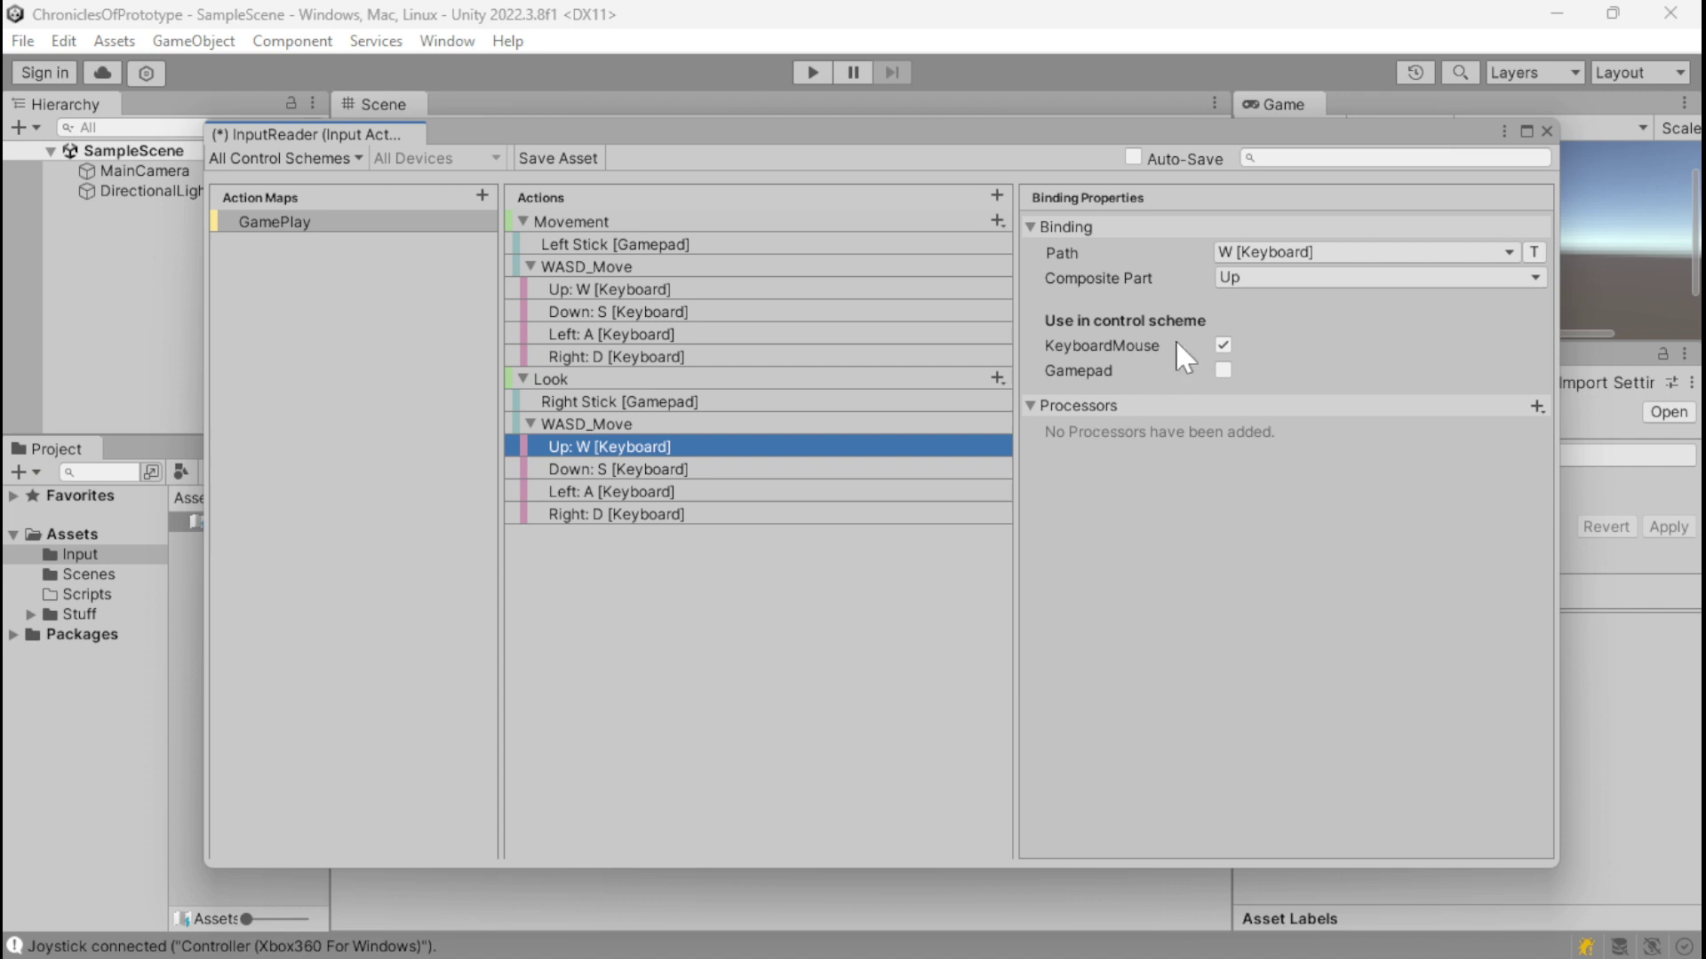
pyautogui.click(1269, 256)
pyautogui.click(1247, 281)
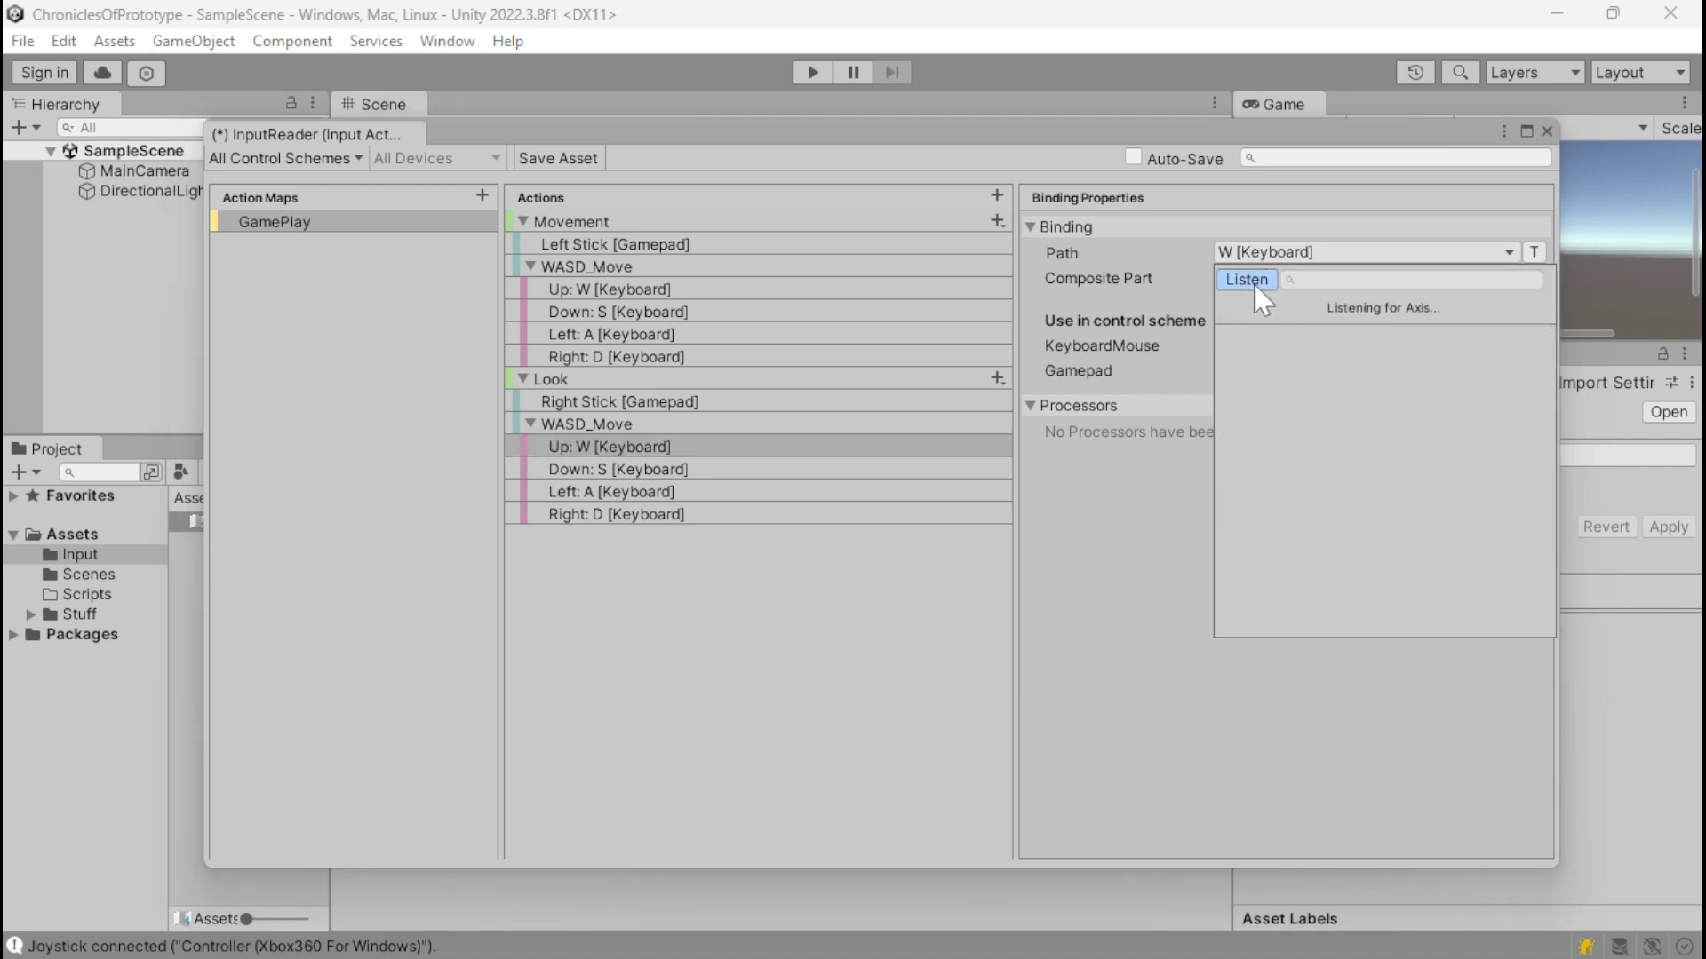
pyautogui.press('Up')
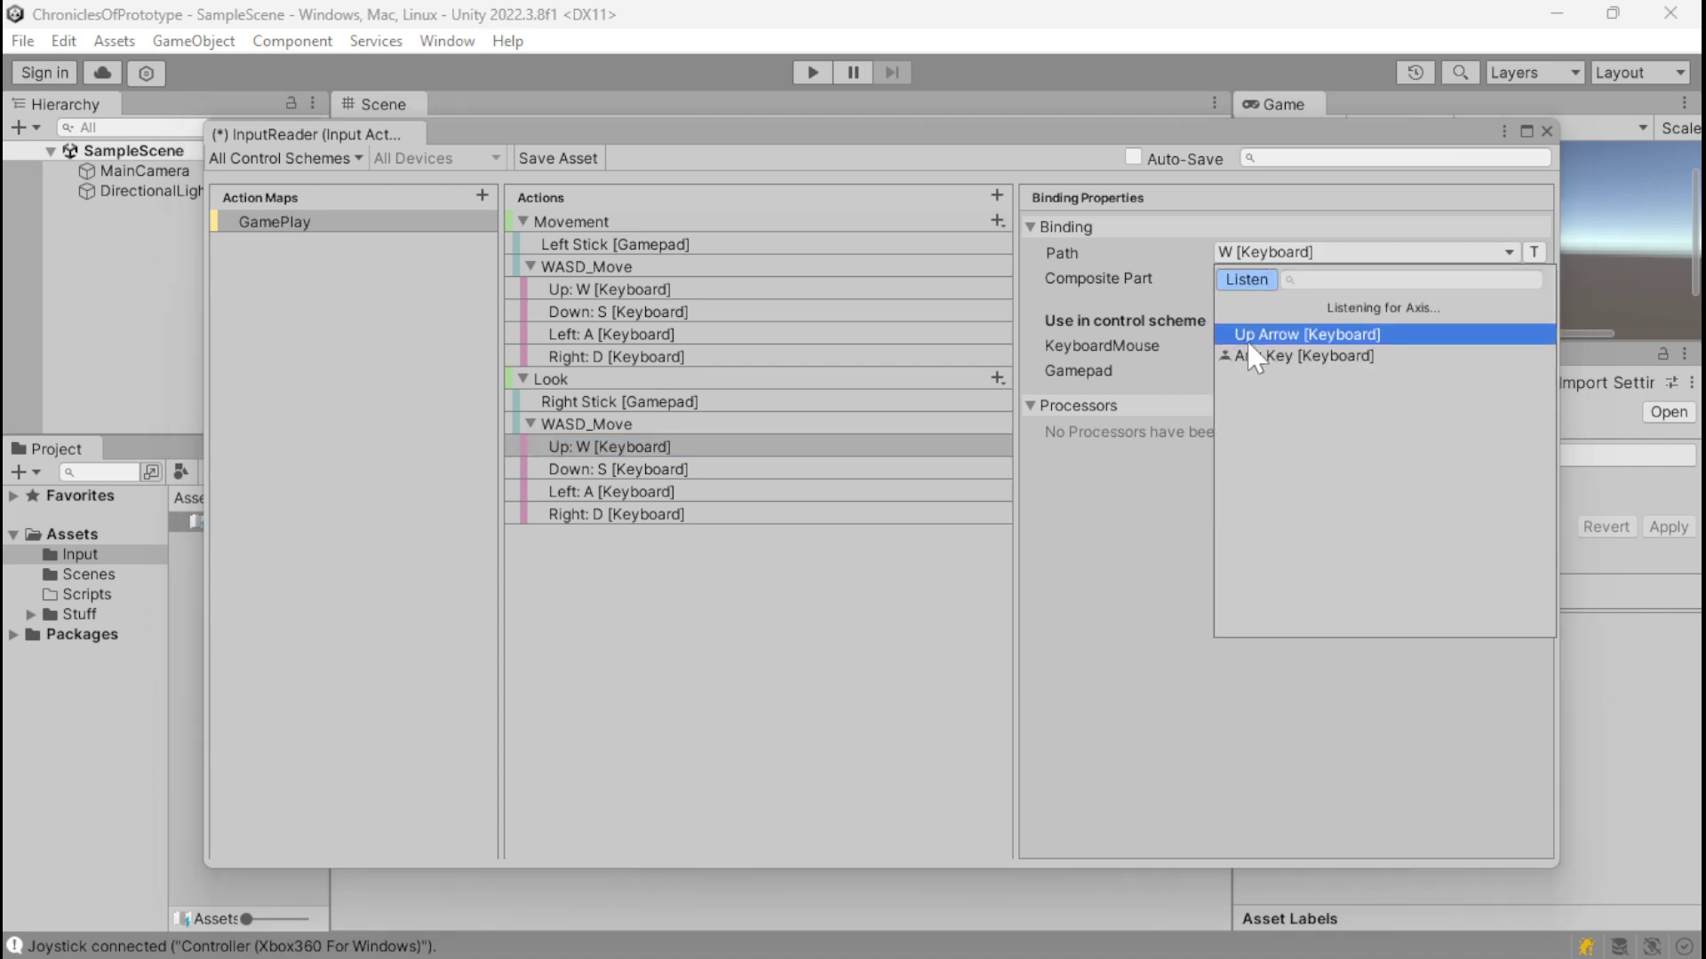
pyautogui.click(1245, 336)
# Step: Rebind the Down part of Look's WASD_Move composite to Down Arrow [Keyboard]
pyautogui.click(798, 469)
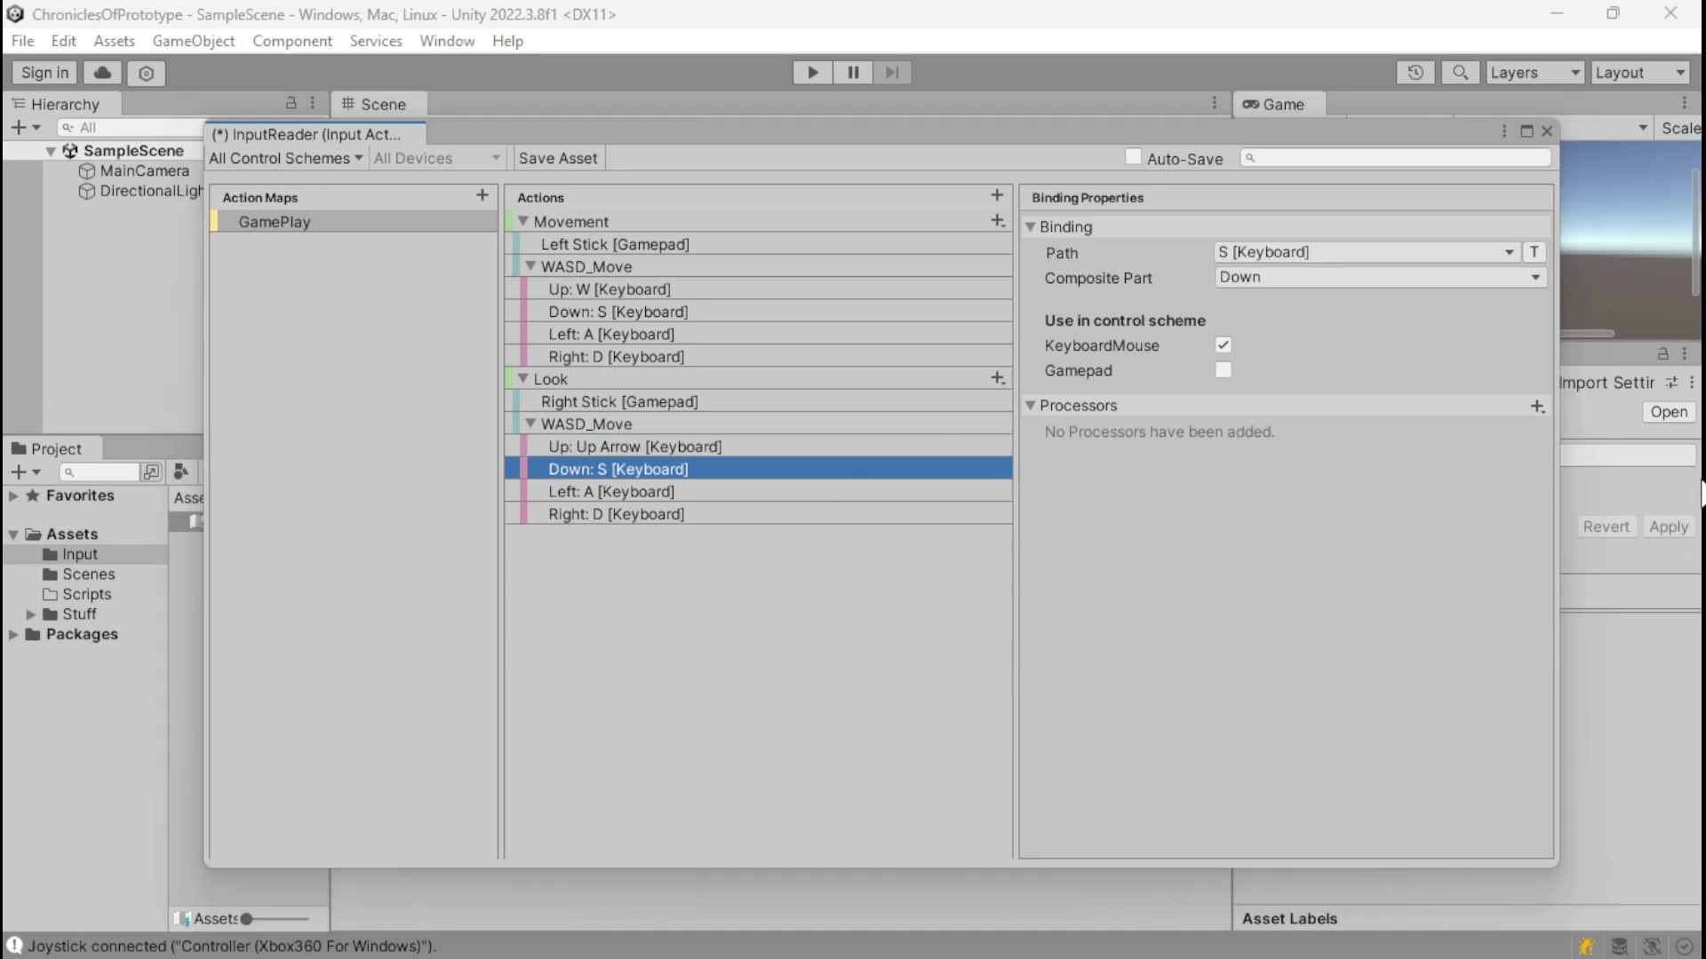
pyautogui.click(1262, 256)
pyautogui.click(1249, 279)
pyautogui.press('Down')
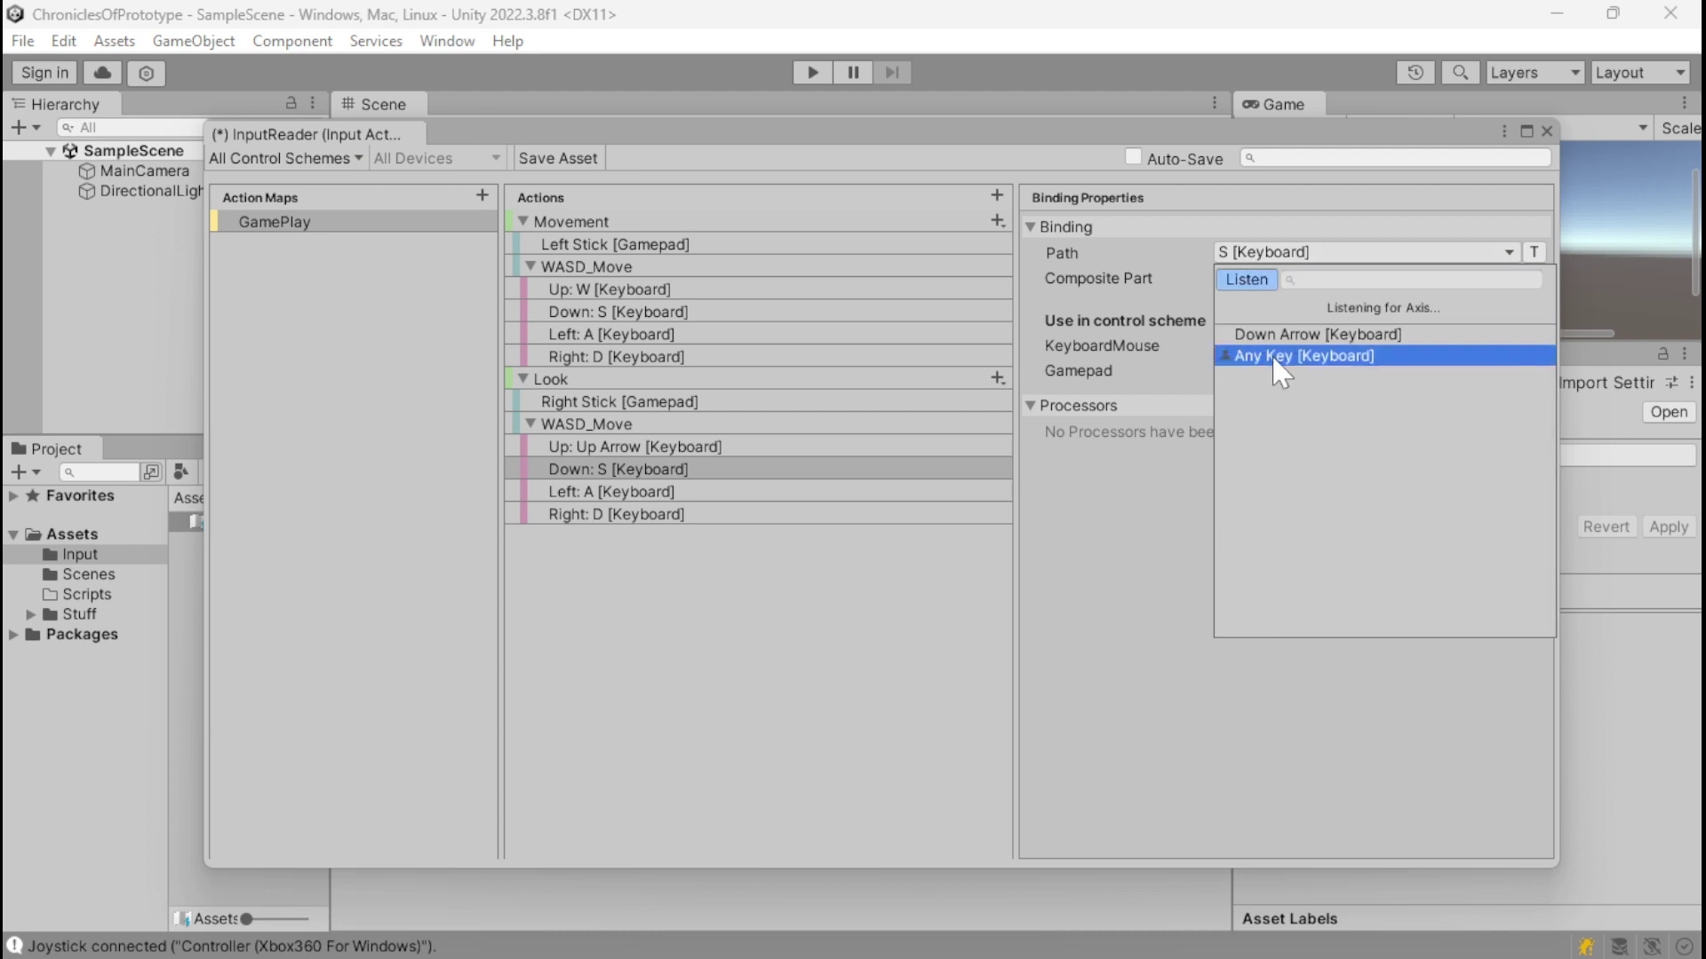
pyautogui.click(1293, 336)
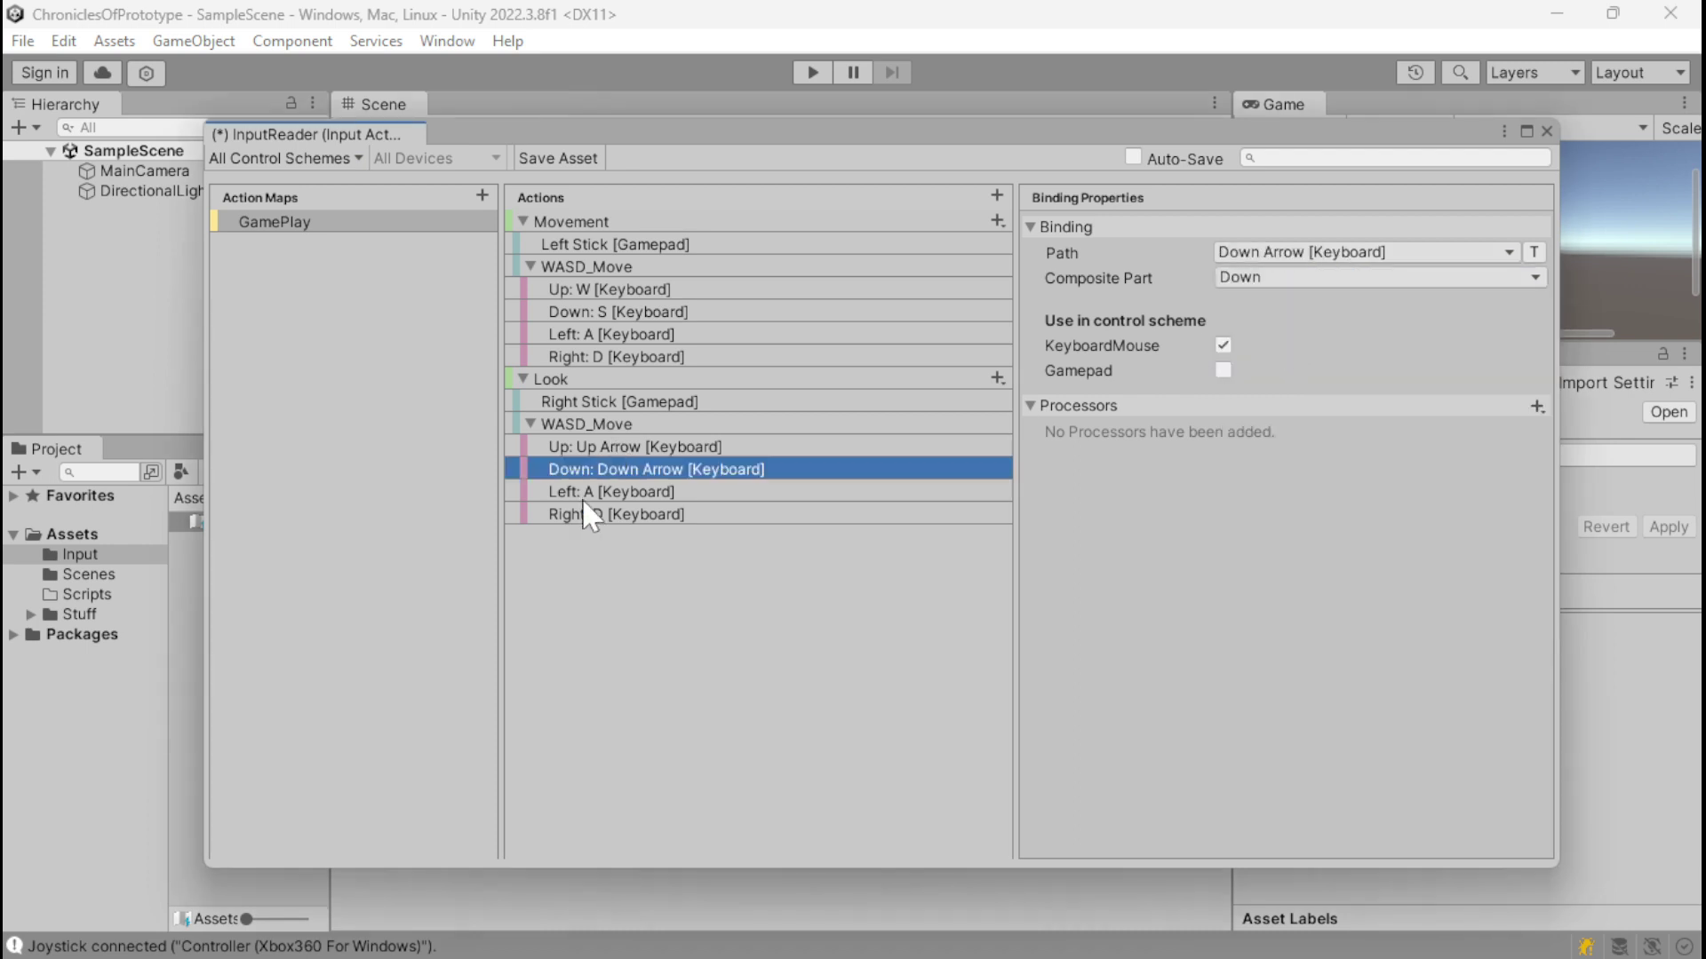
# Step: Rebind the Left part of Look's WASD_Move composite to Left Arrow [Keyboard]
pyautogui.click(583, 494)
pyautogui.click(1239, 252)
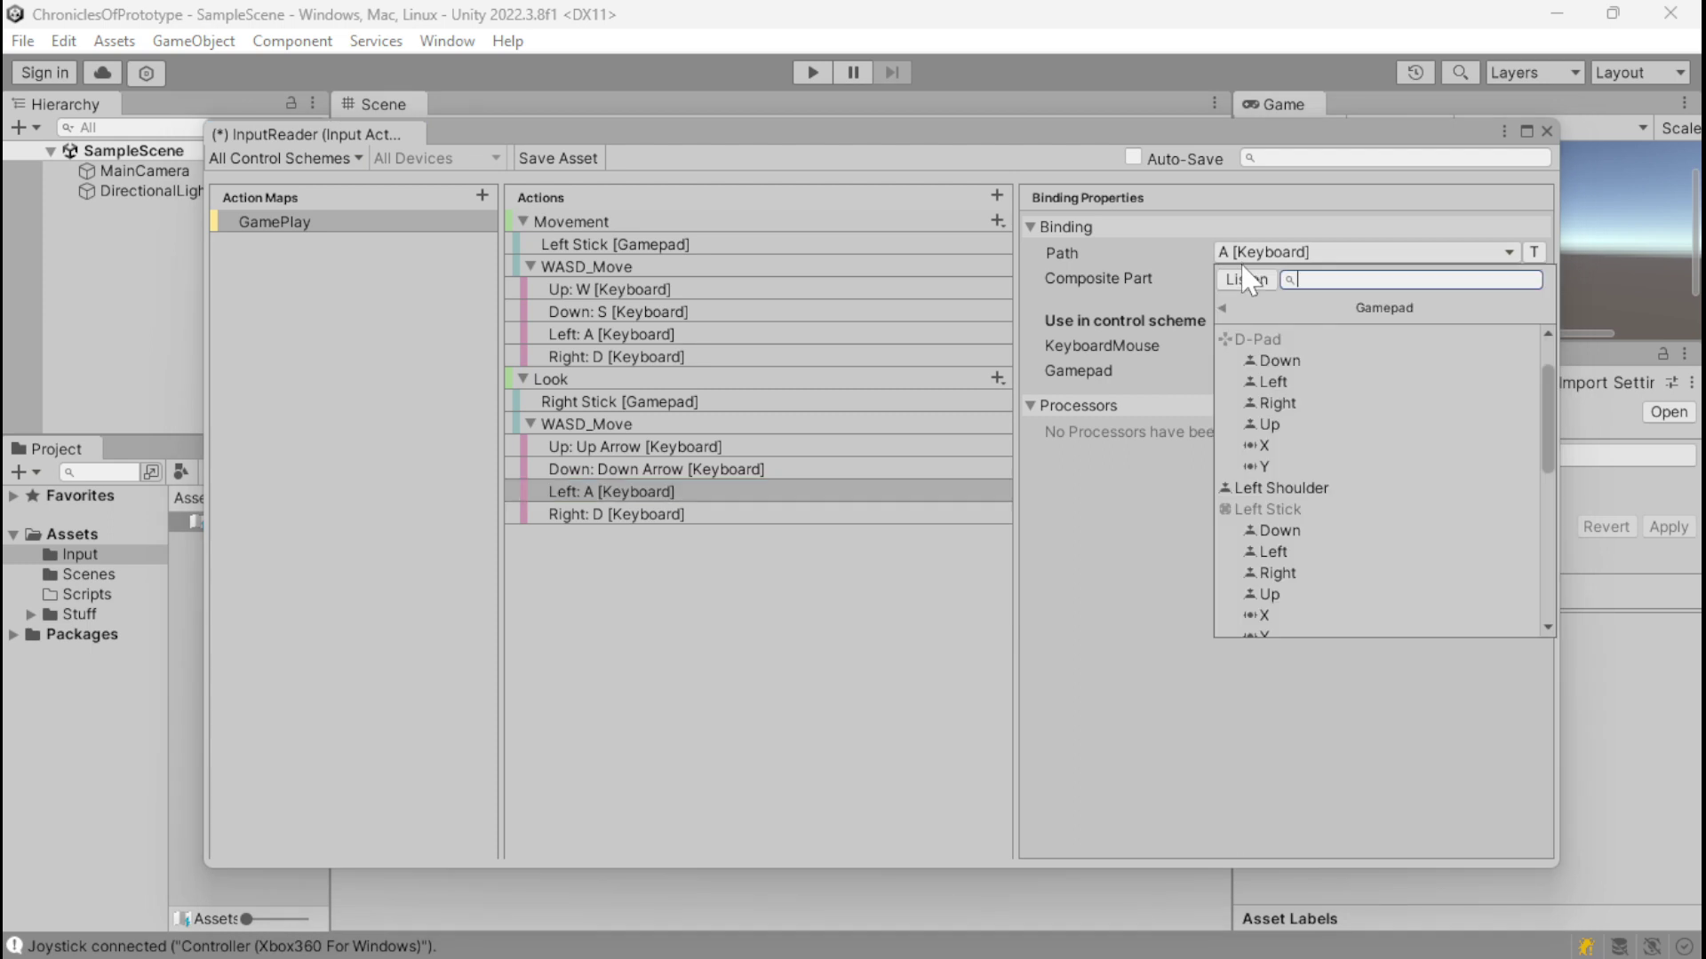
pyautogui.click(1246, 279)
pyautogui.press('Left')
pyautogui.click(1258, 336)
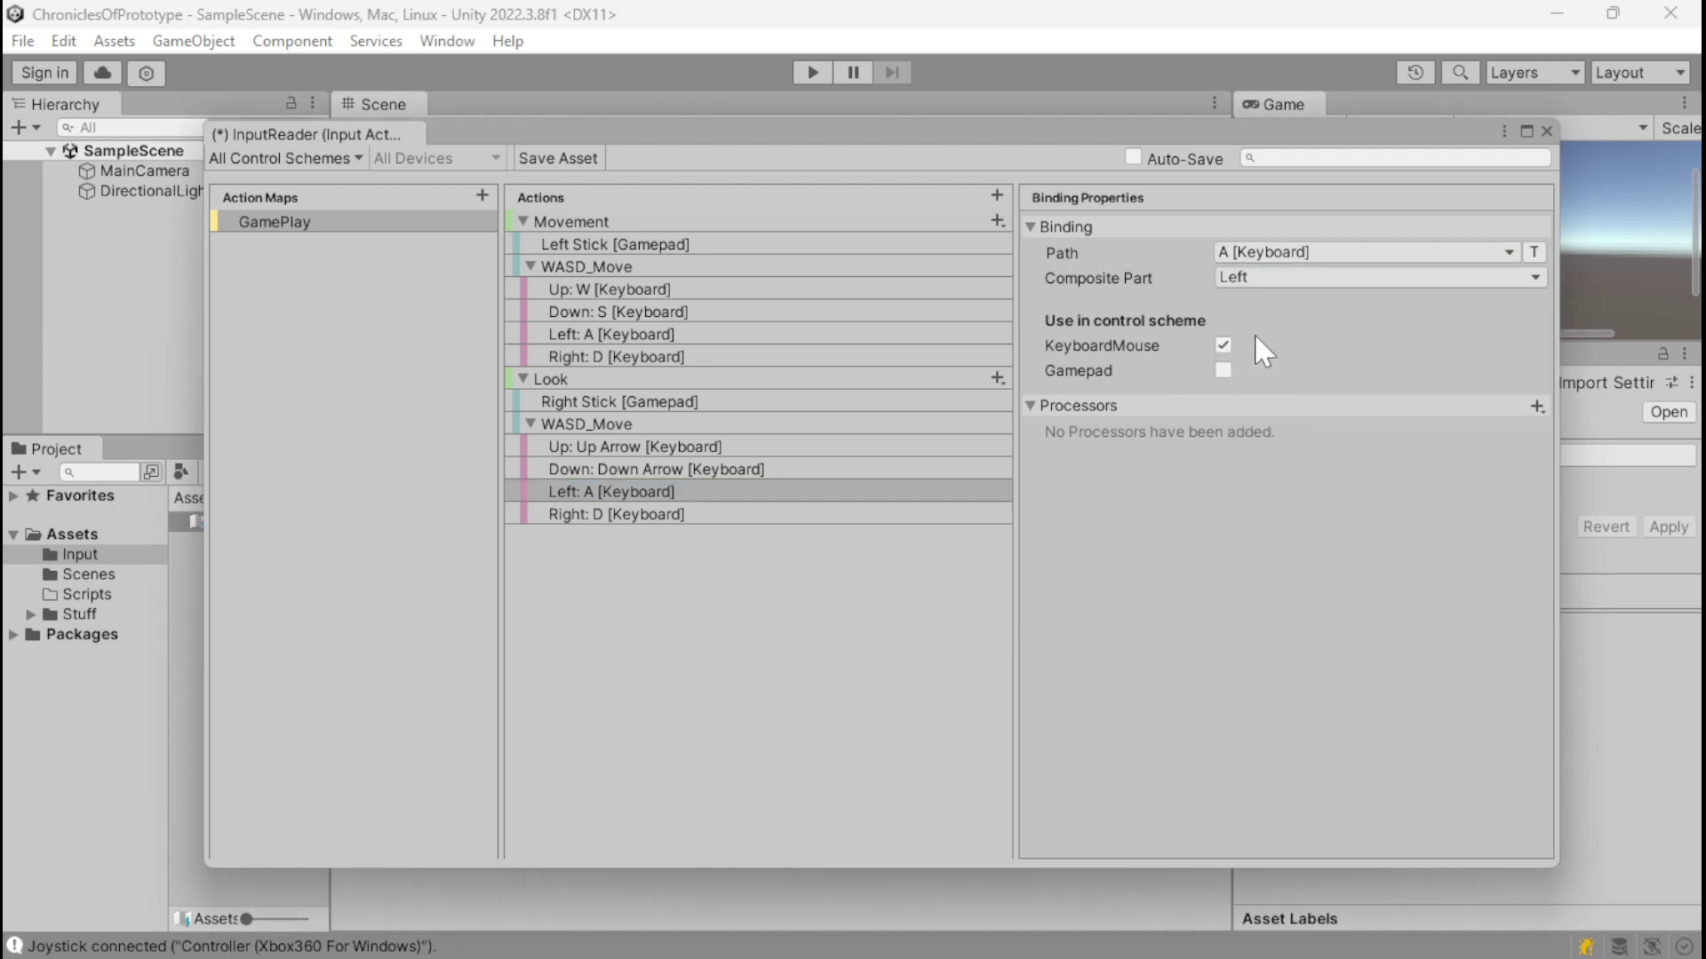
# Step: Rebind the Right part of Look's WASD_Move composite to Right Arrow [Keyboard]
pyautogui.click(717, 515)
pyautogui.click(1233, 254)
pyautogui.click(1242, 279)
pyautogui.press('Right')
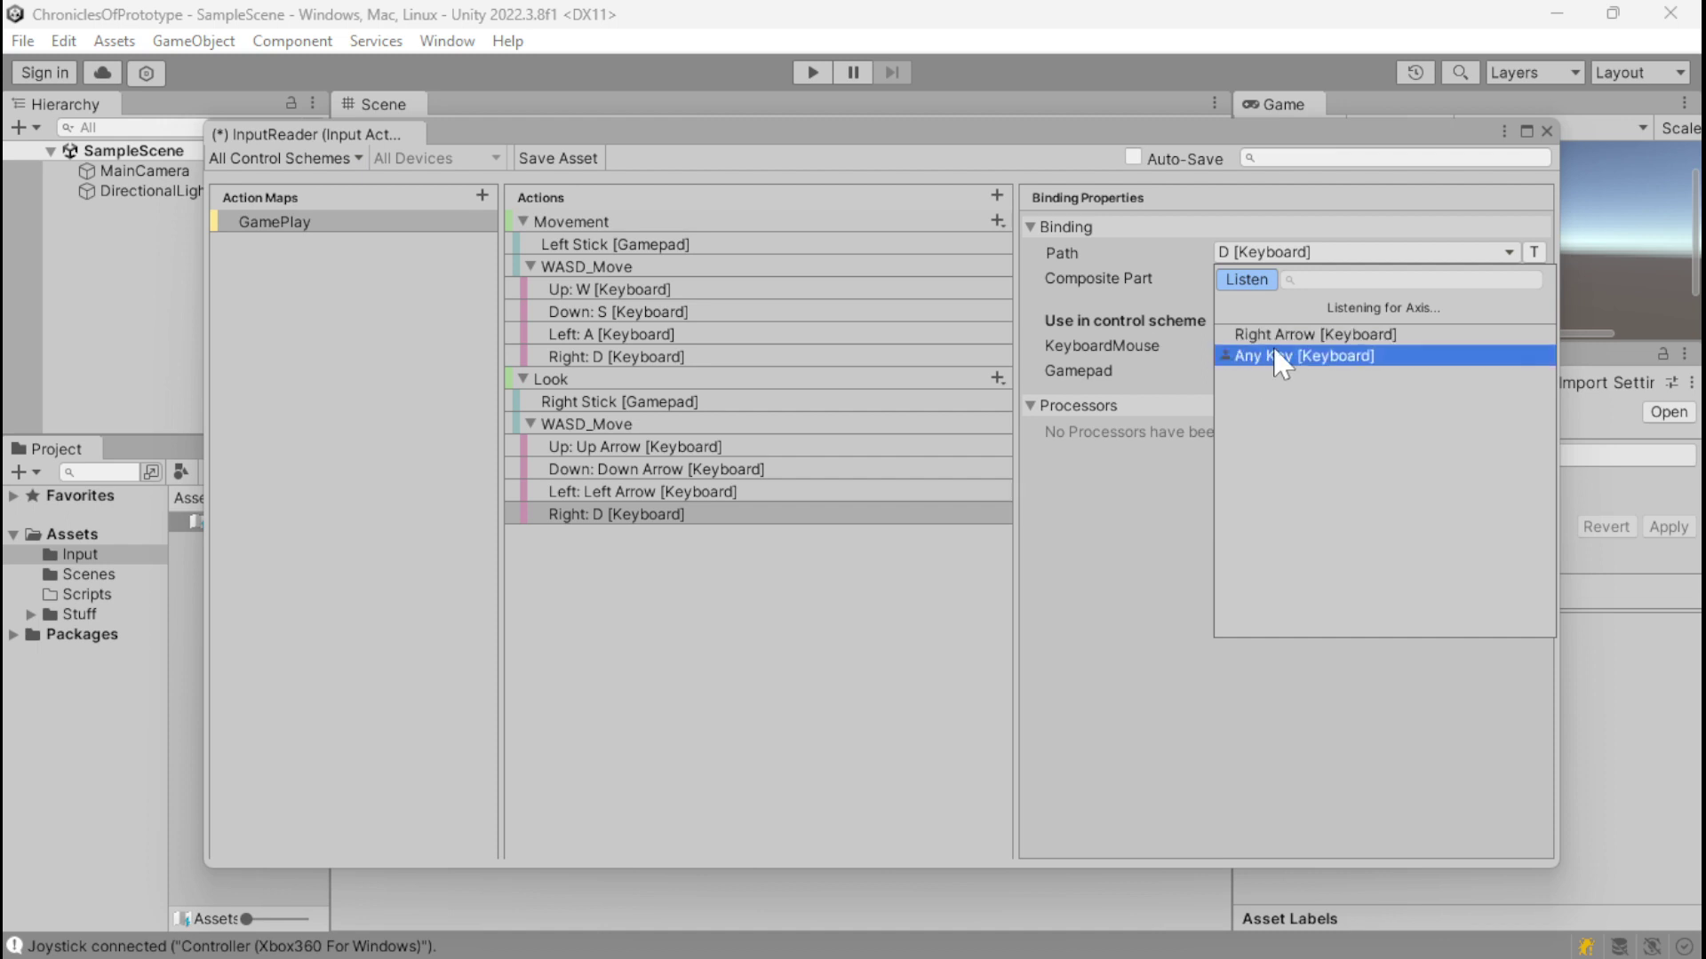
pyautogui.click(1276, 329)
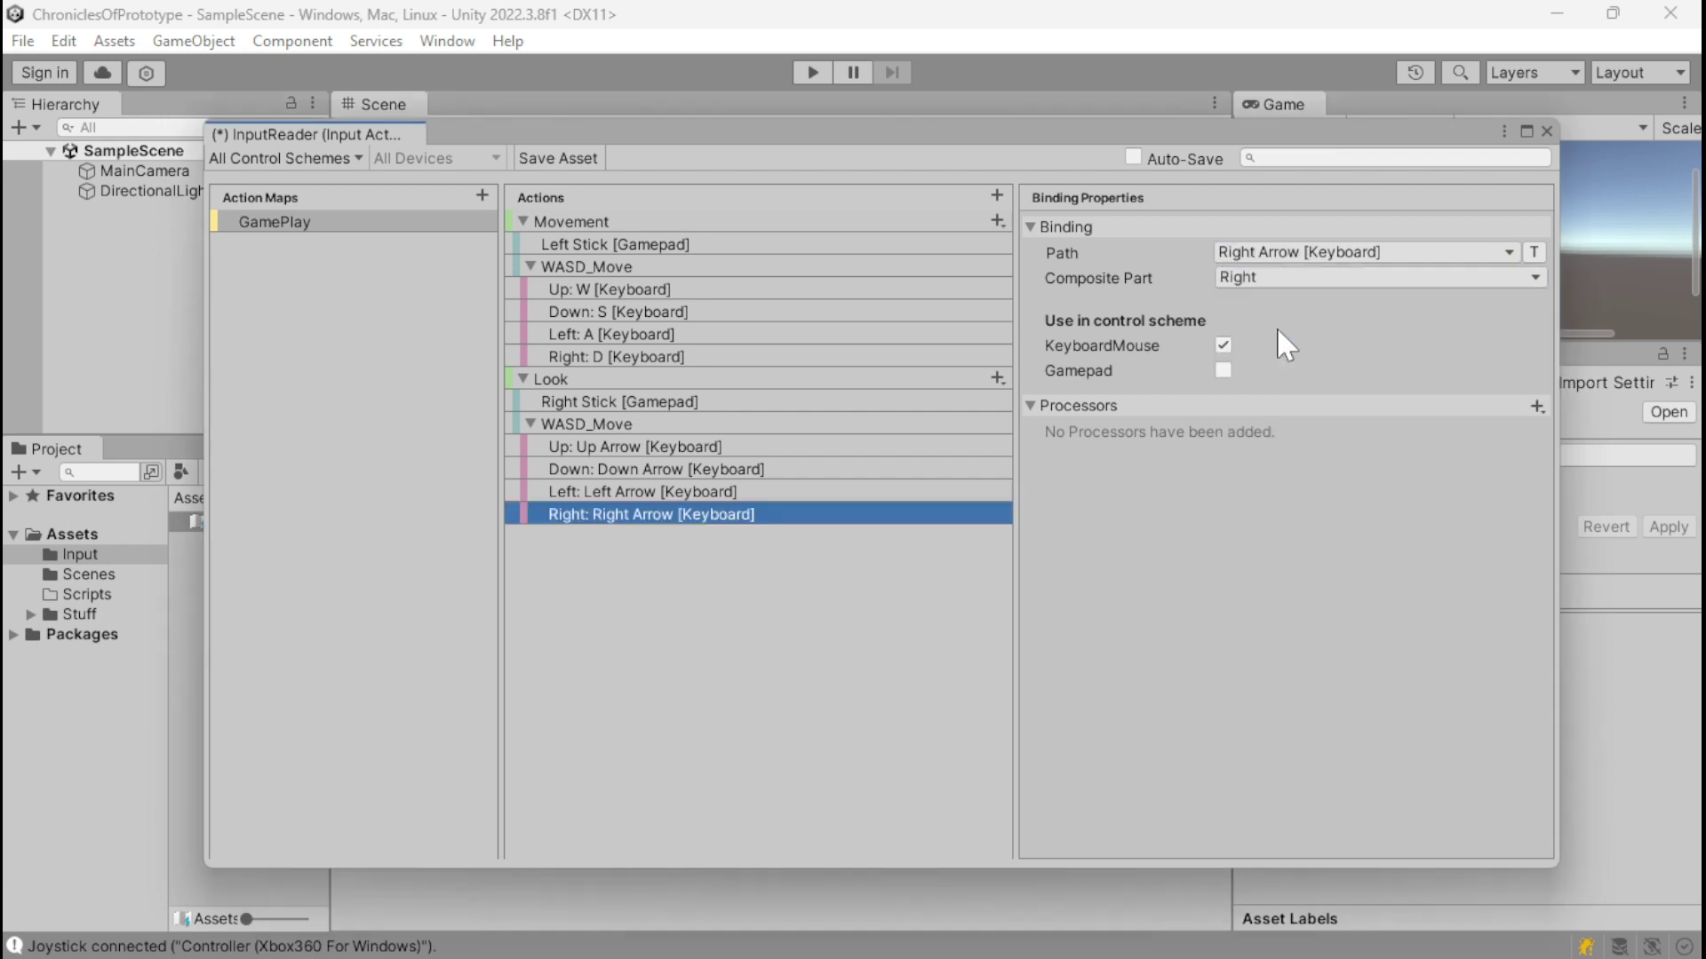
# Step: Rename the composite binding under the Look action to KeyDirect
pyautogui.doubleClick(636, 426)
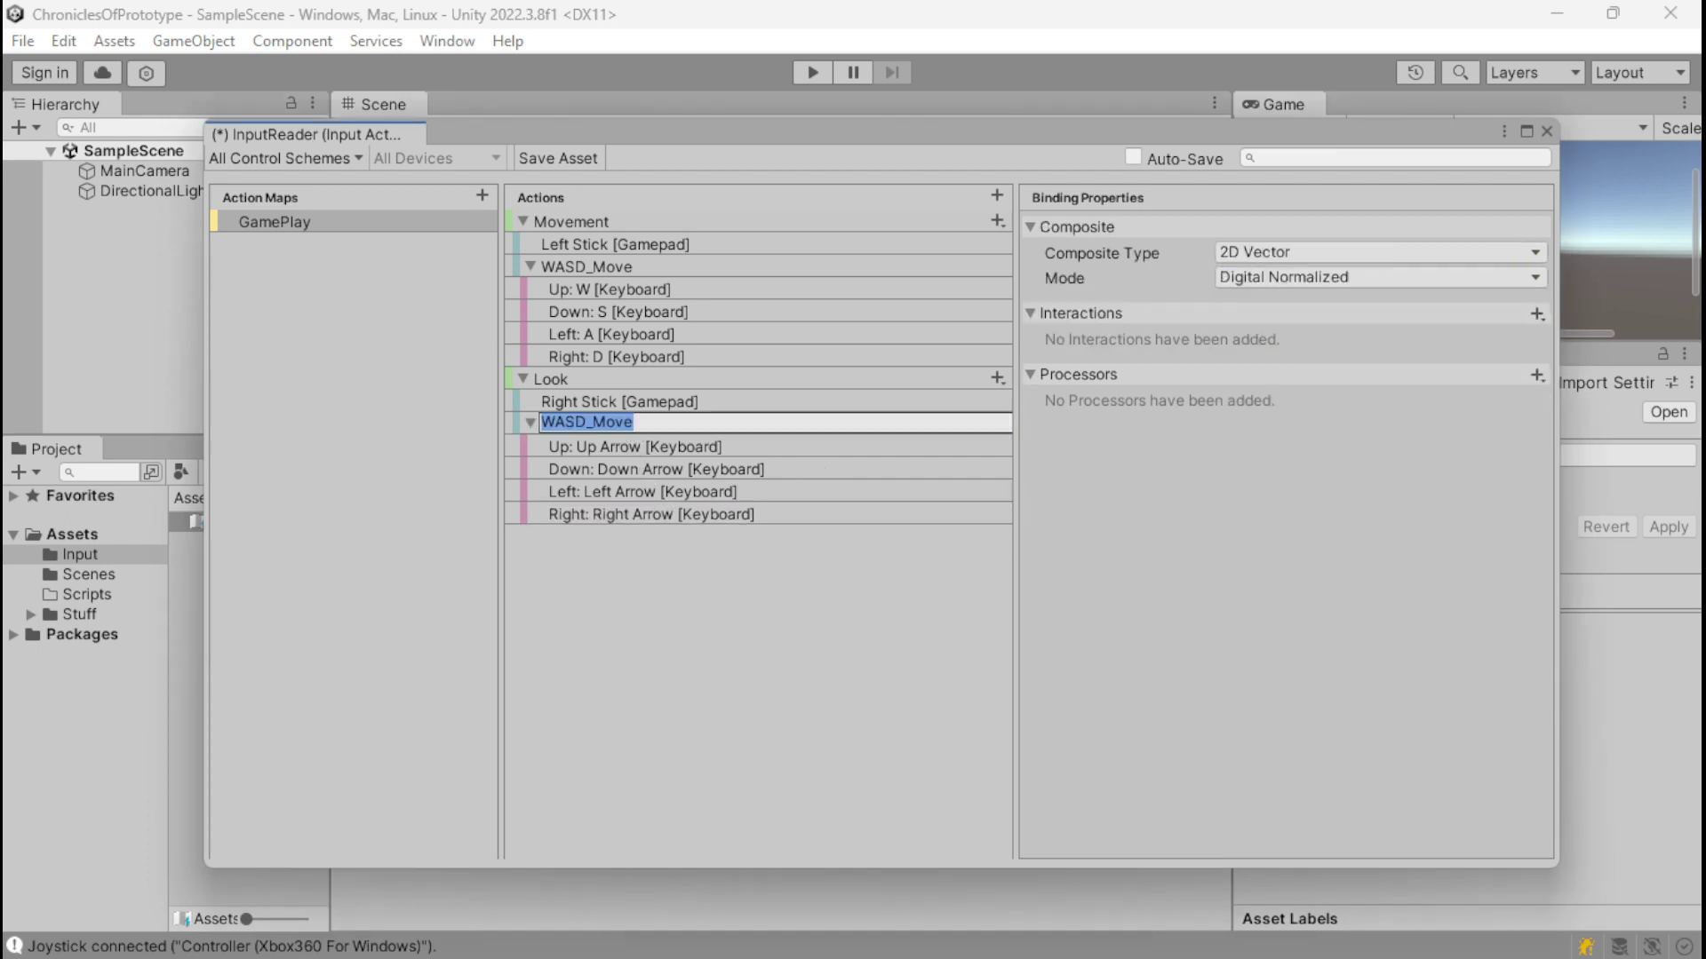
pyautogui.write('Ke')
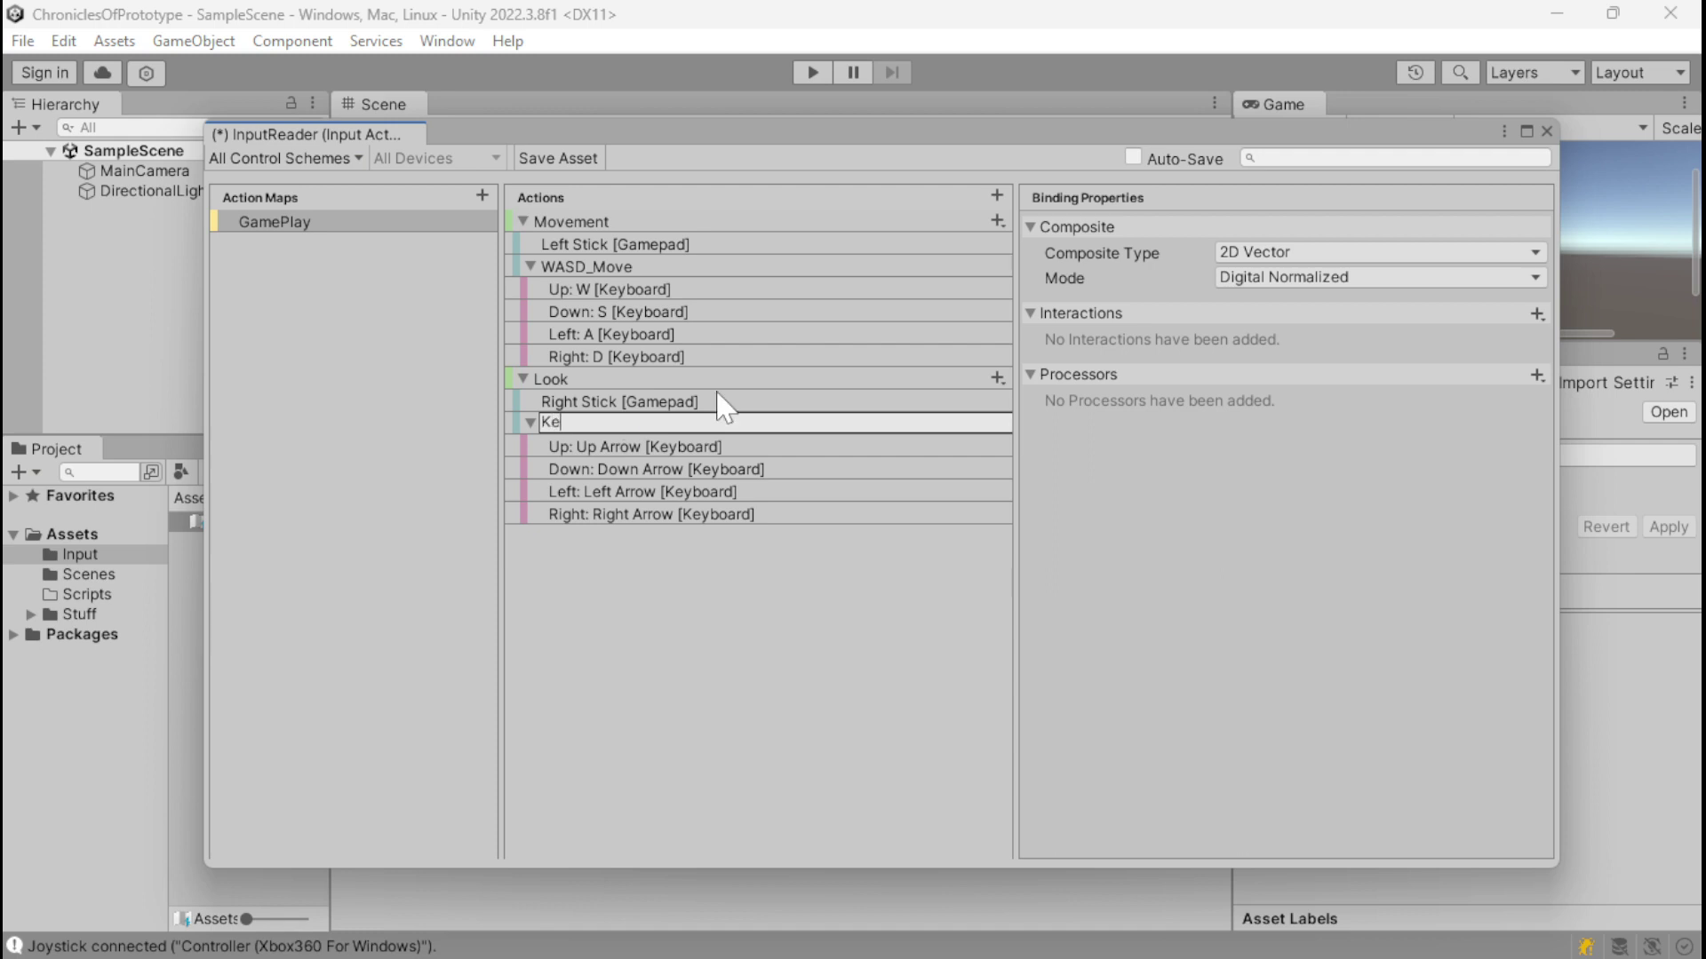
pyautogui.write('yDirect')
pyautogui.press('Return')
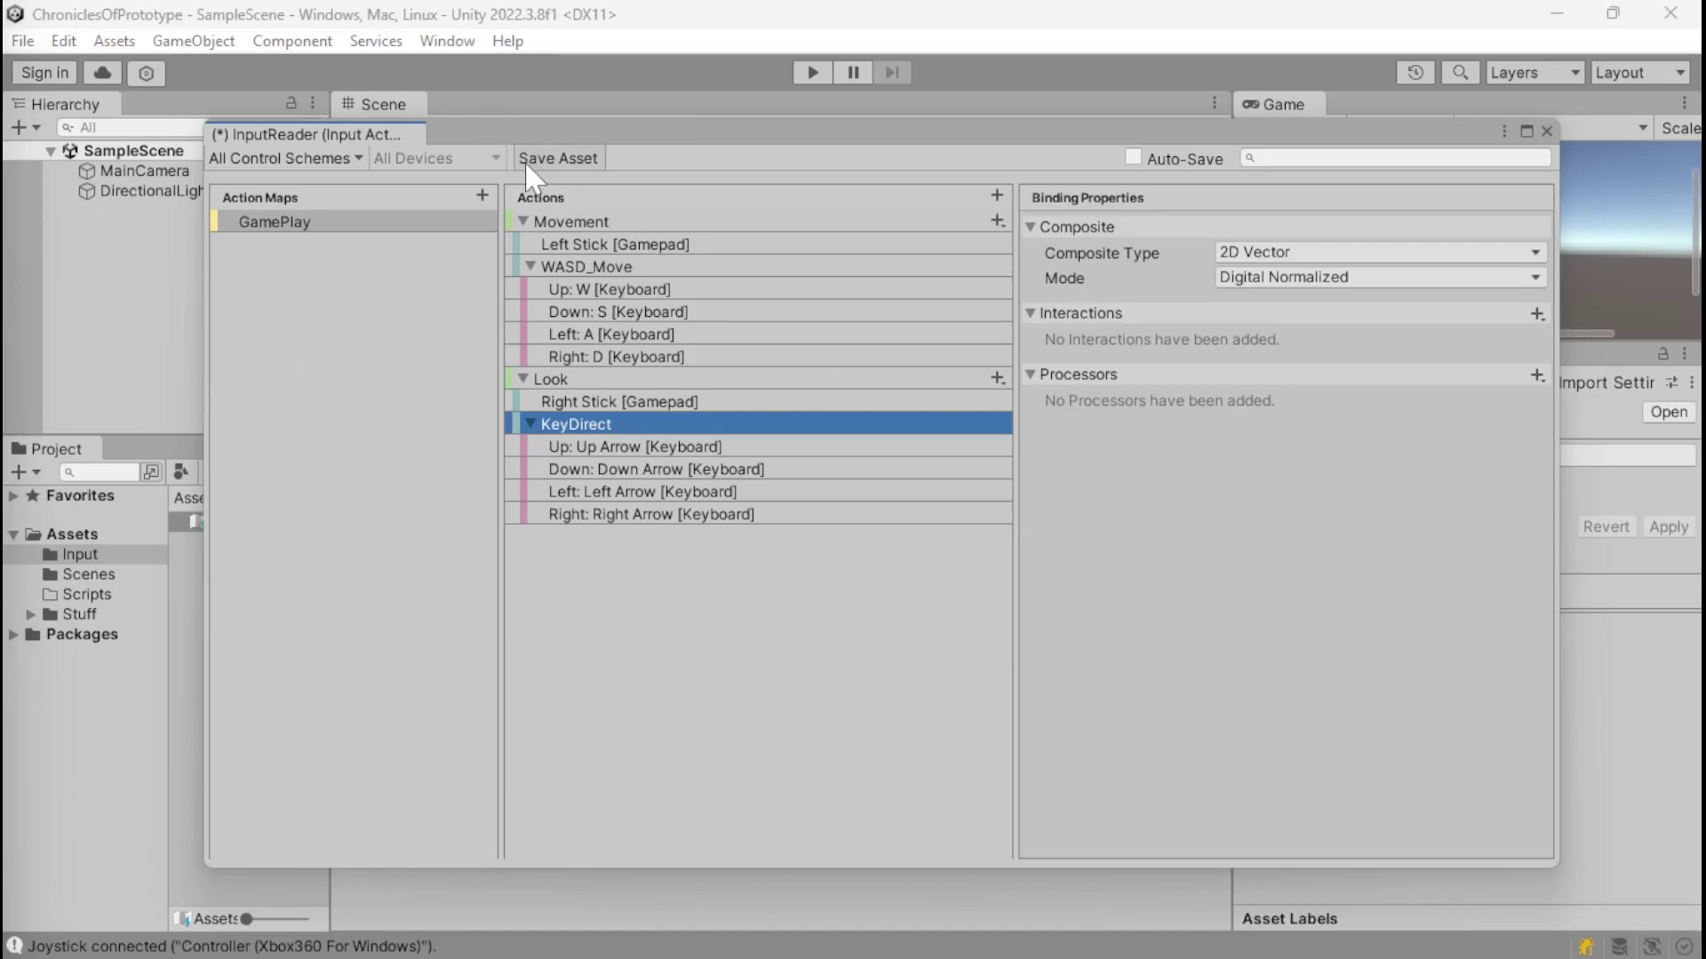
# Step: Add a new action named Interaction to the GamePlay map, with the Movement and Look actions collapsed
pyautogui.click(523, 221)
pyautogui.click(523, 244)
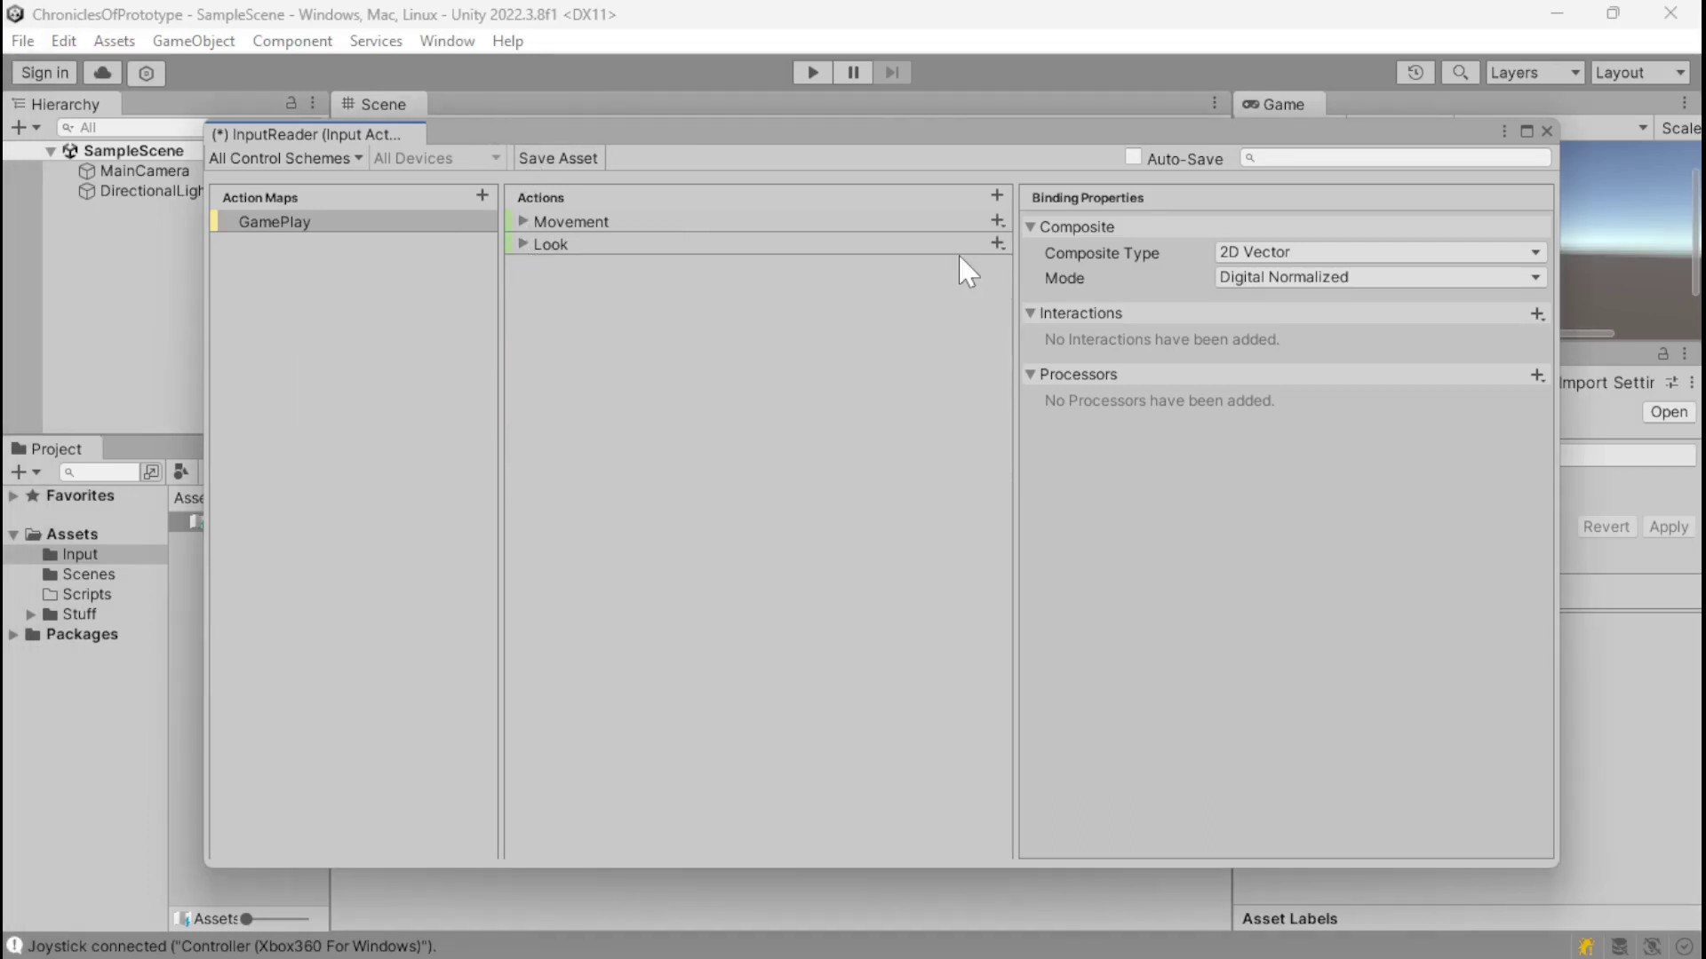
pyautogui.click(997, 196)
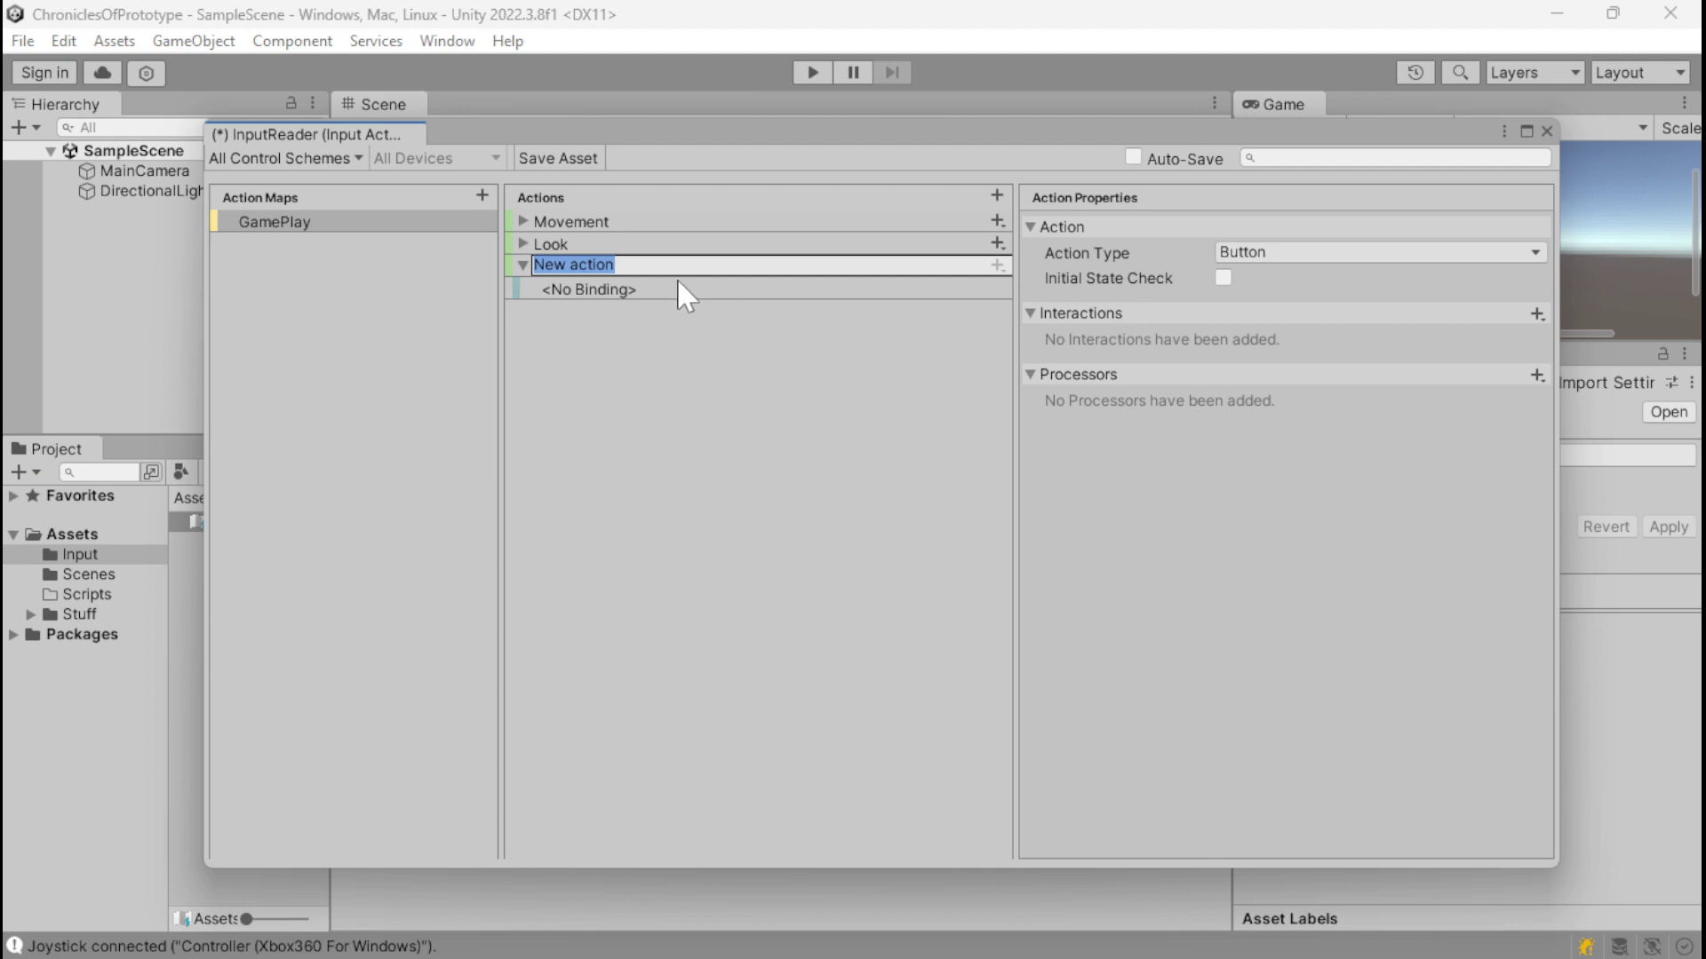
pyautogui.write('Inr')
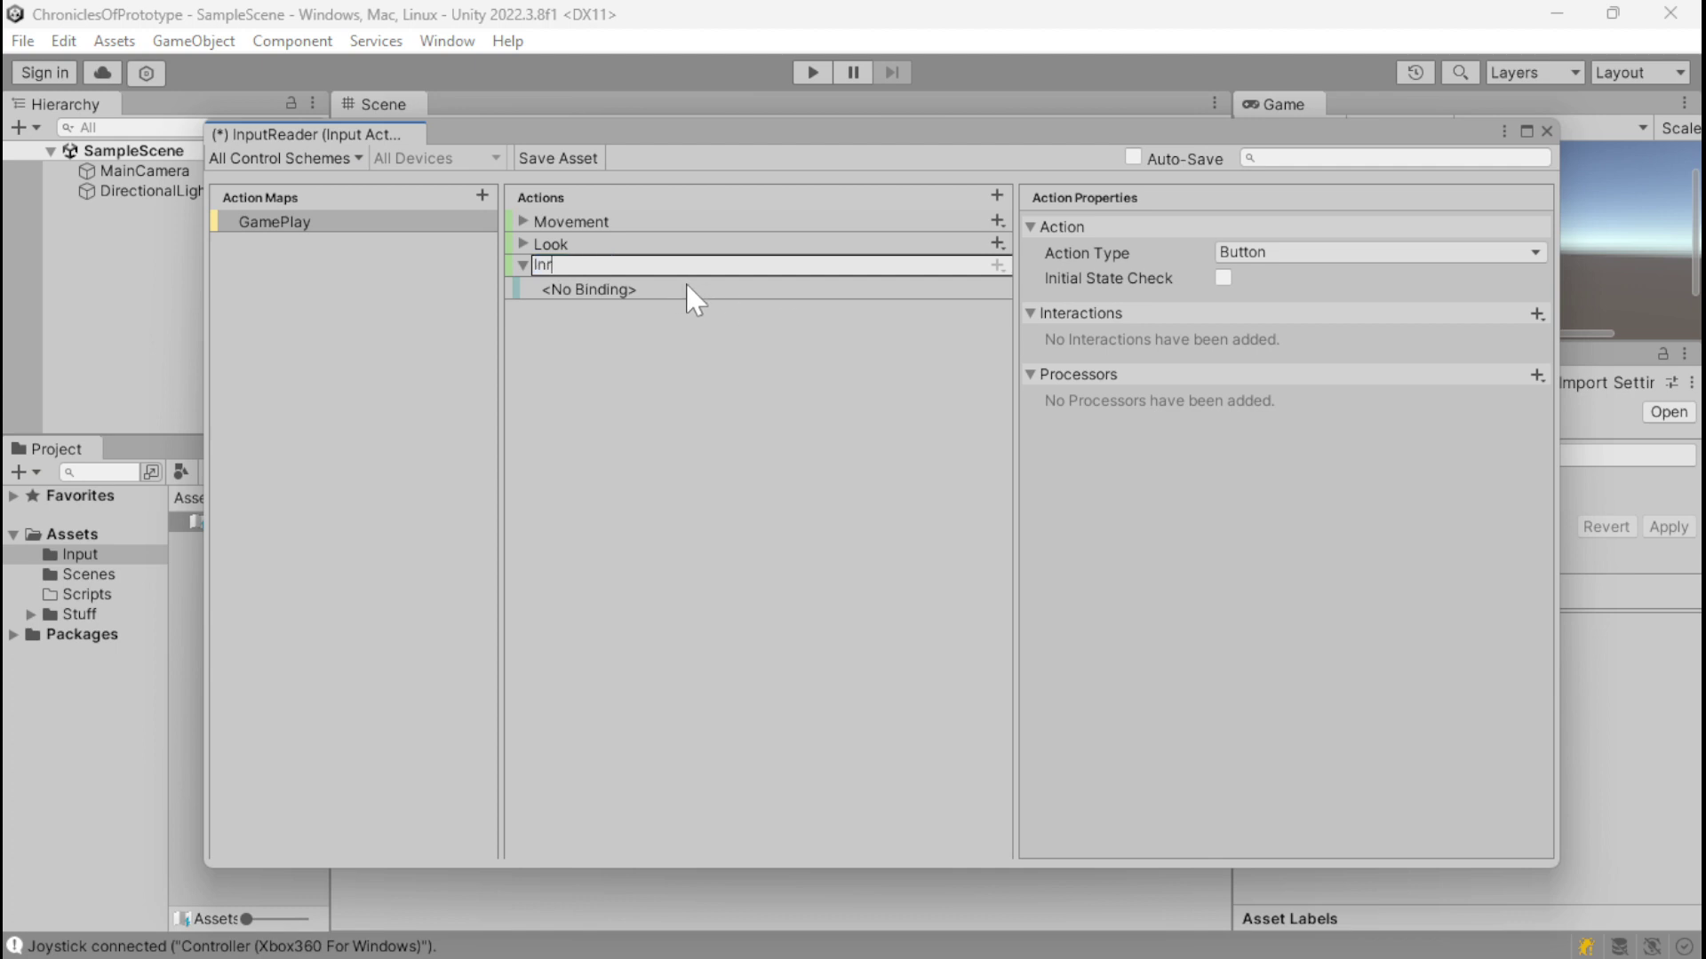
pyautogui.press('BackSpace')
pyautogui.write('teraction')
pyautogui.press('BackSpace')
pyautogui.write('n')
pyautogui.press('Return')
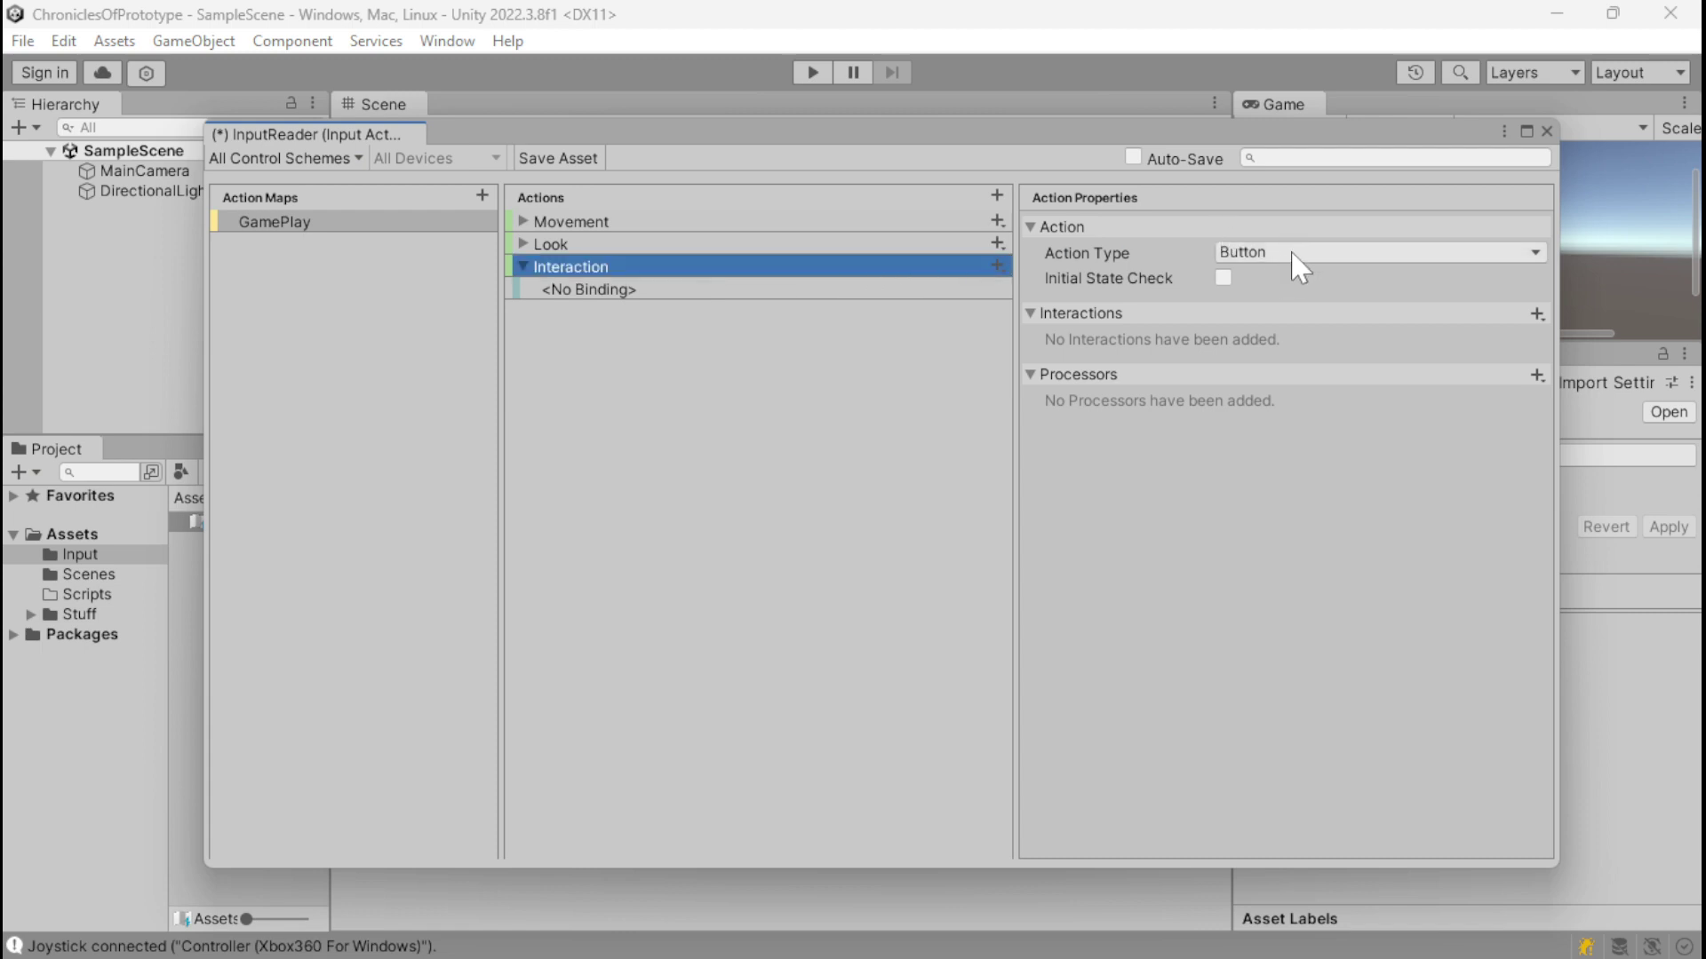
# Step: Duplicate Interaction's empty binding, assigning the first binding to the Gamepad control scheme and the second to KeyboardMouse
pyautogui.click(708, 290)
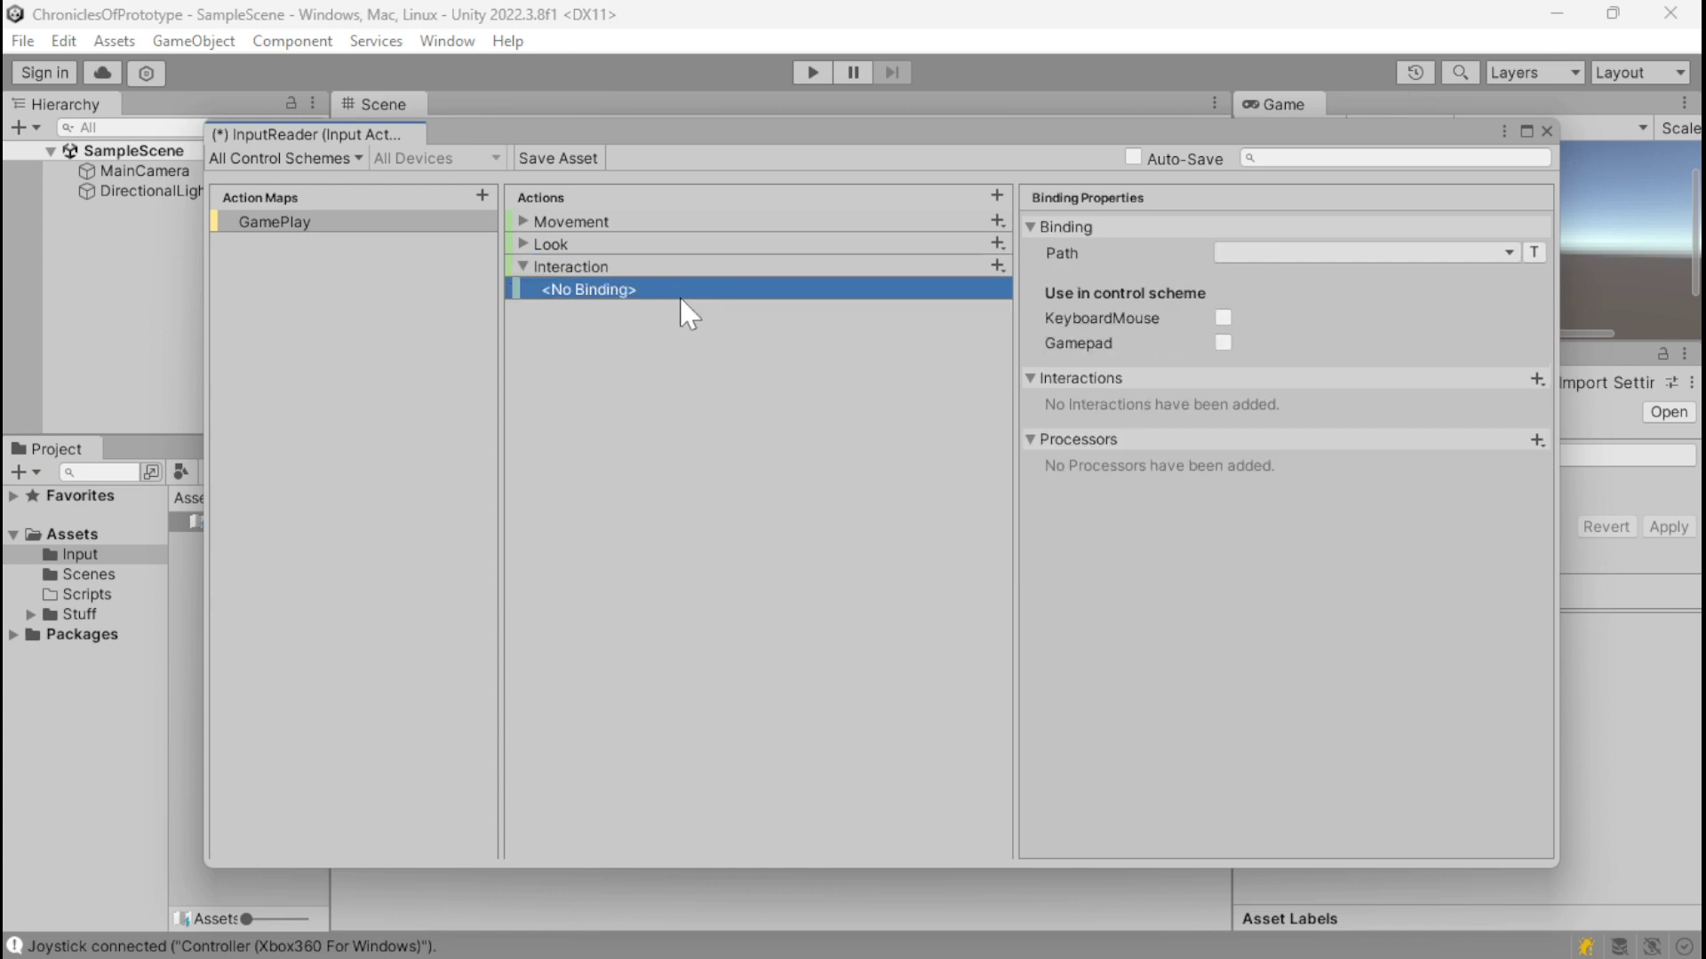
pyautogui.hotkey('ctrl', 'd')
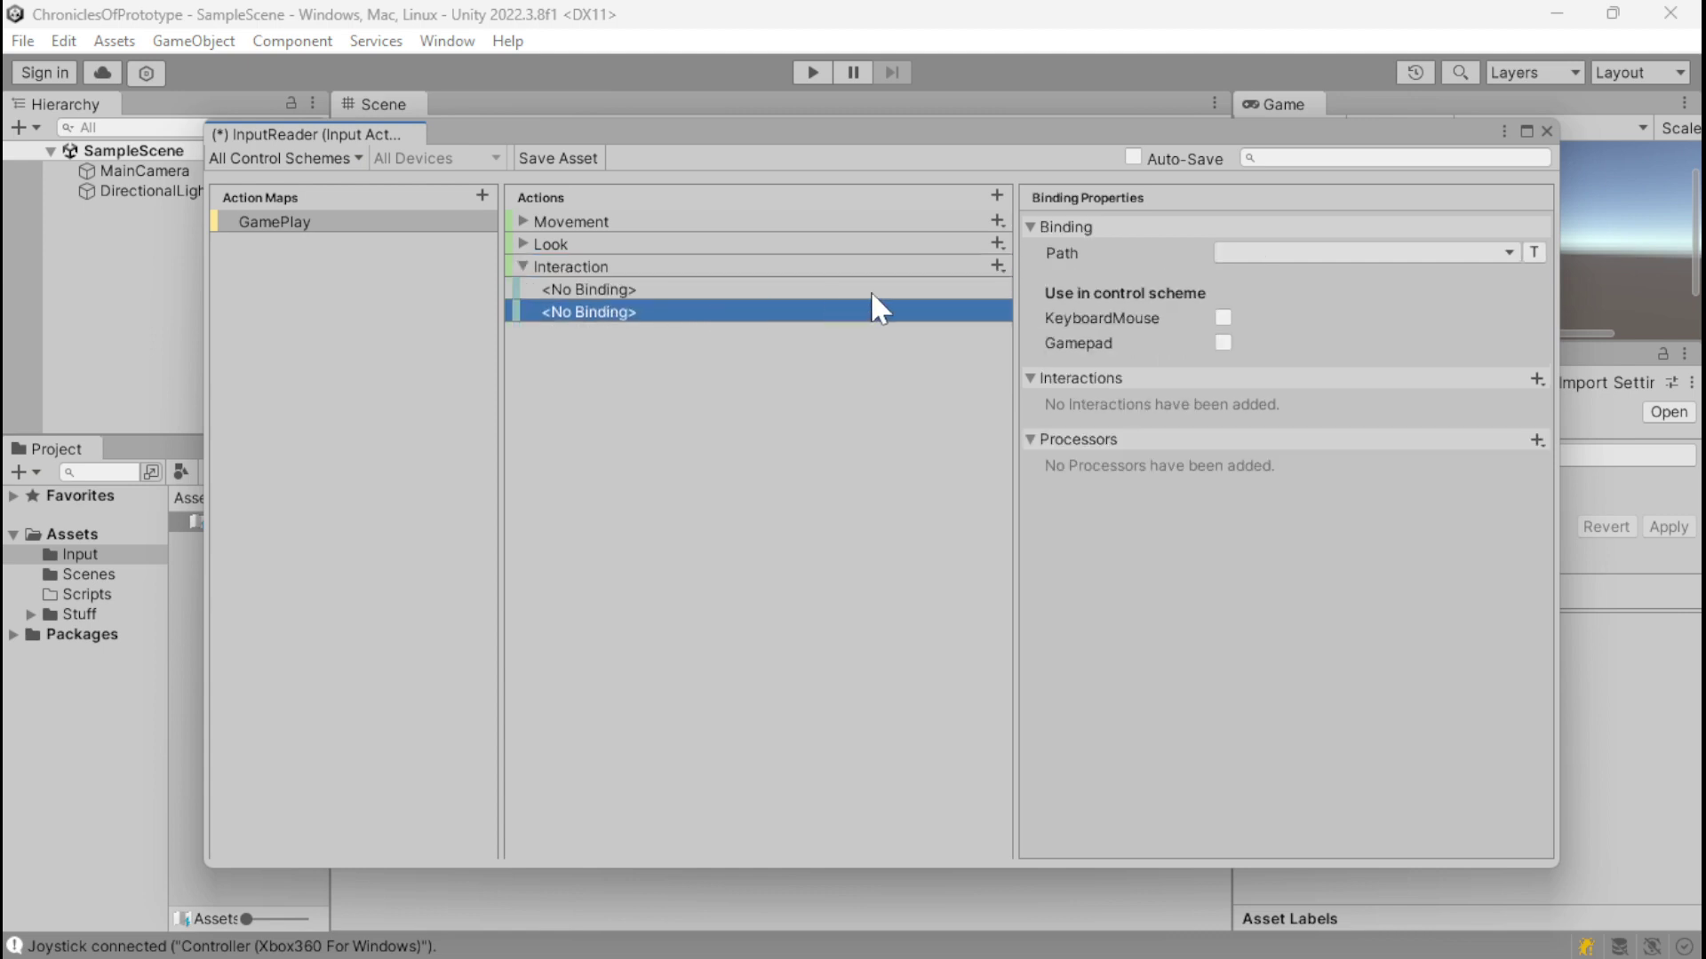
pyautogui.click(913, 296)
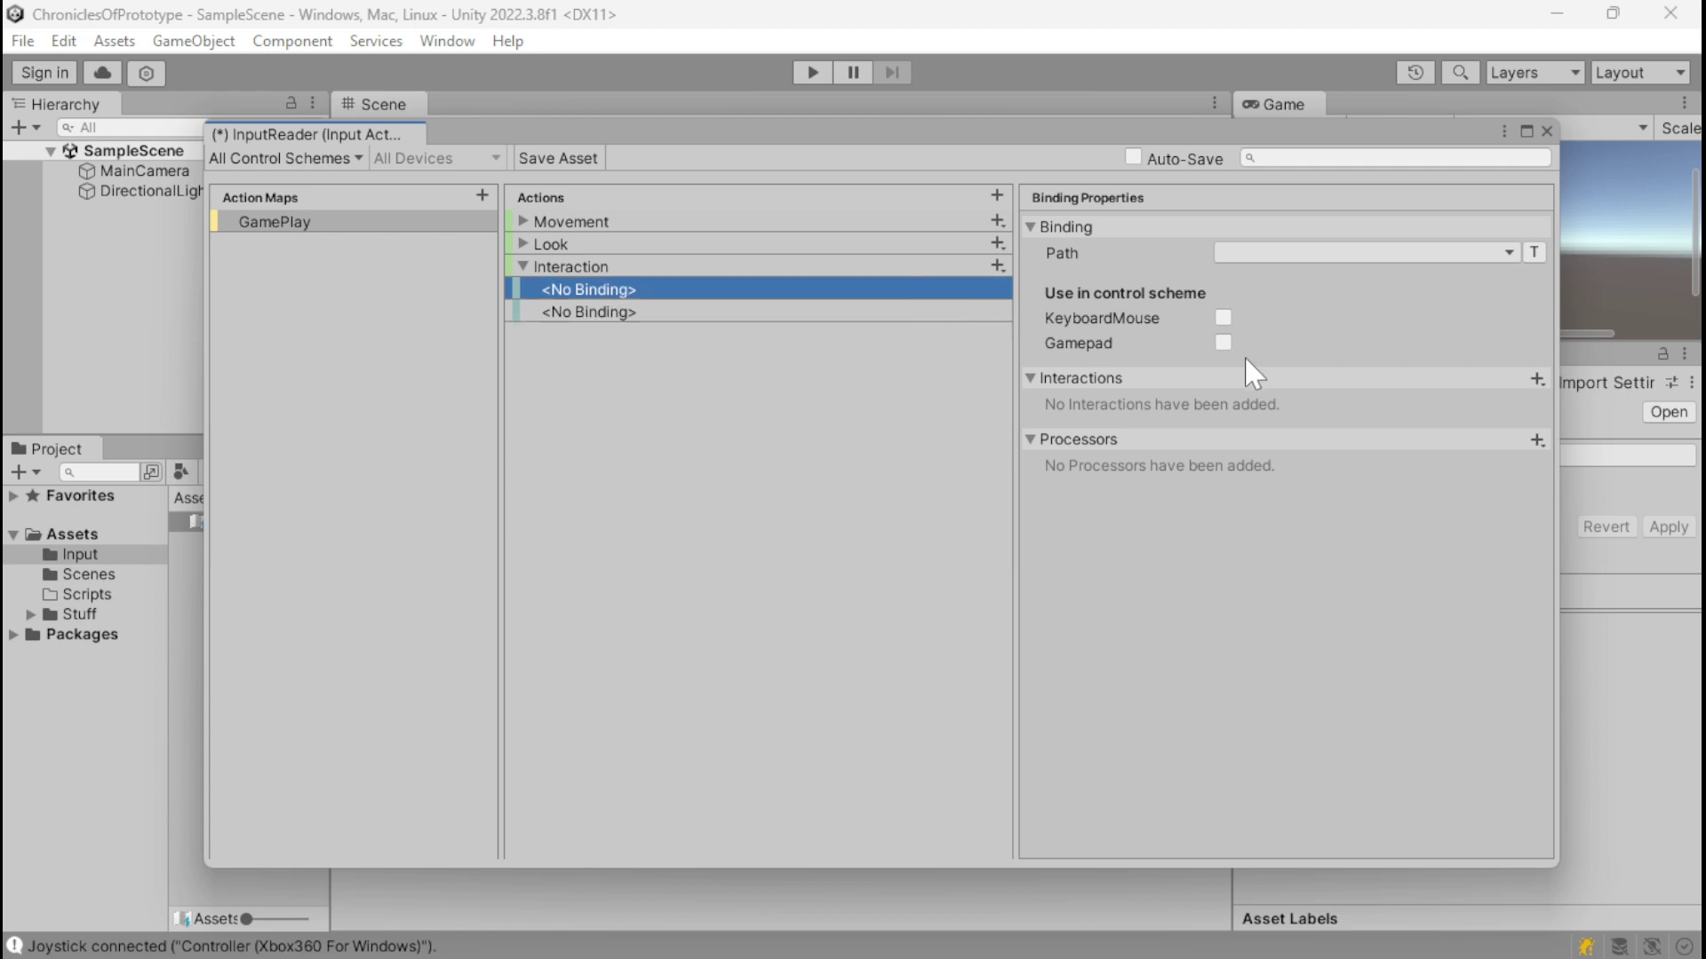
pyautogui.click(786, 313)
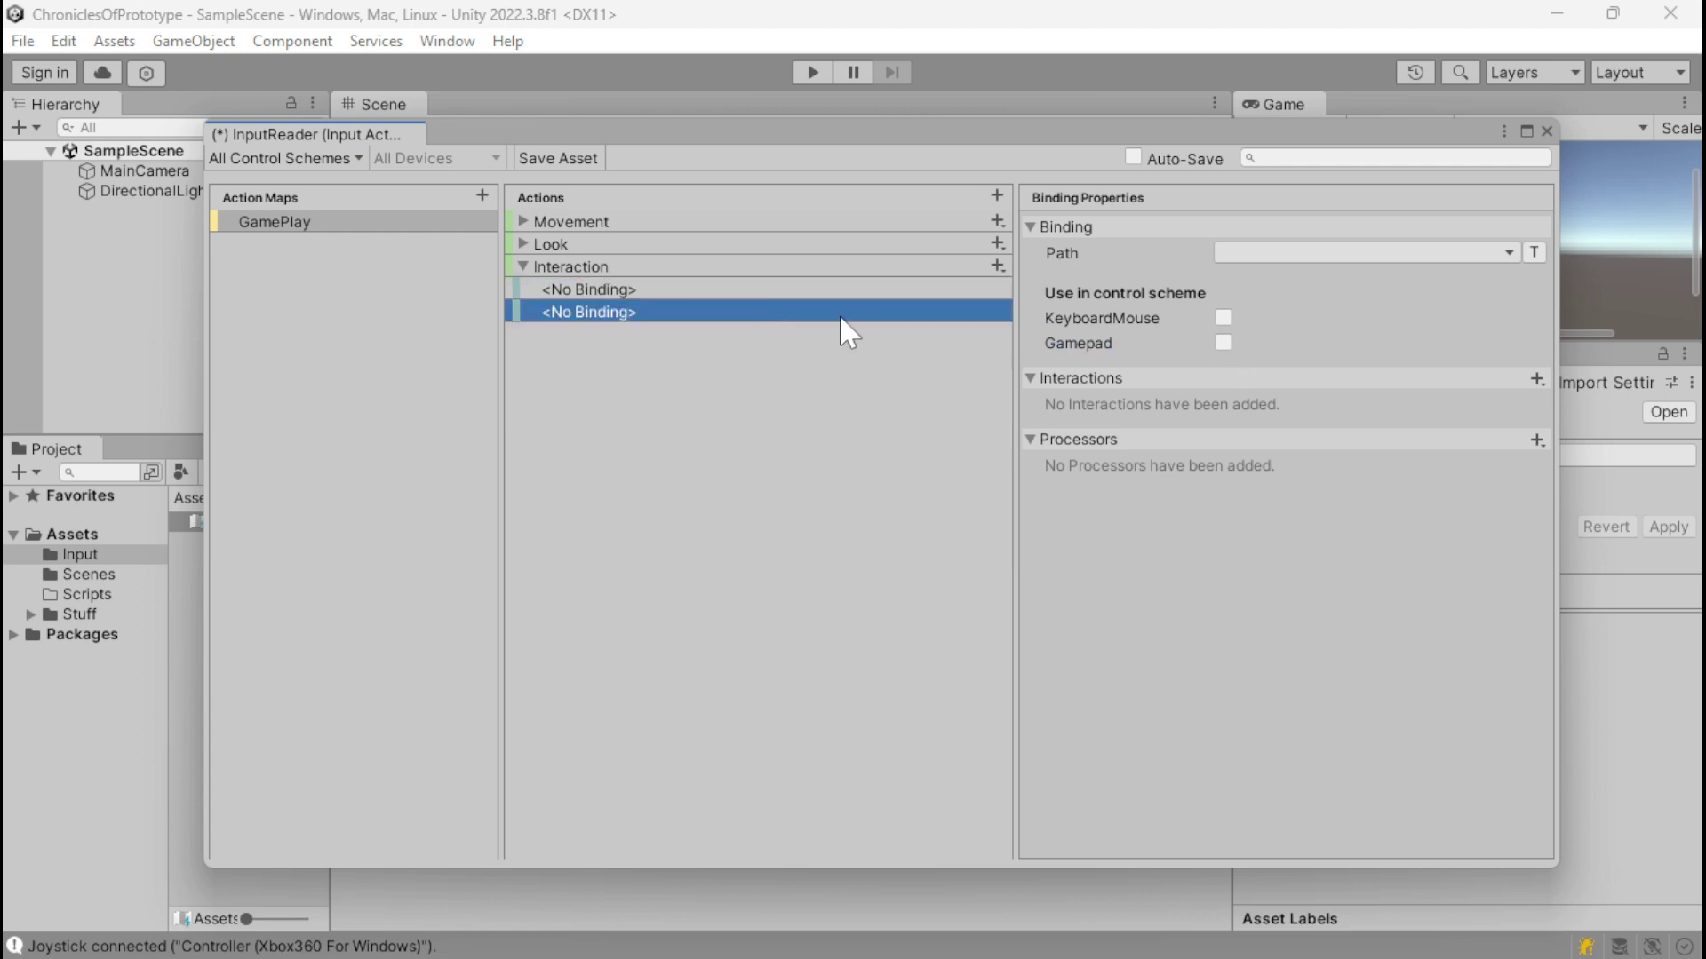
pyautogui.click(1223, 318)
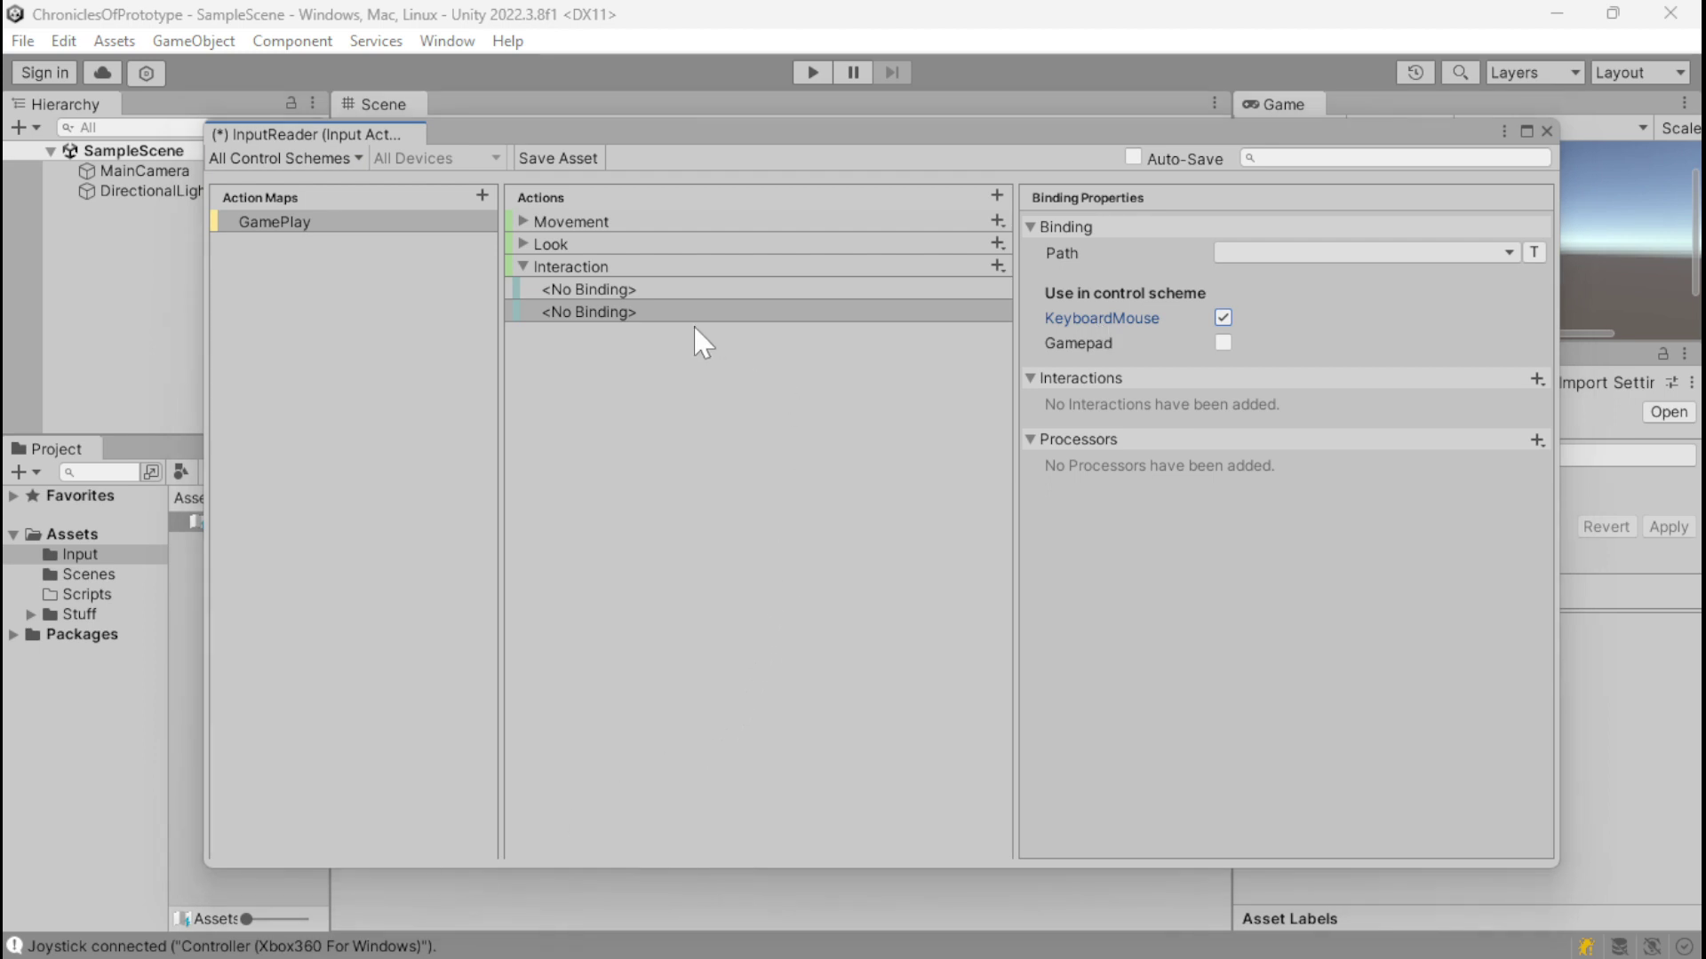
# Step: Bind Interaction's KeyboardMouse binding to F [Keyboard]
pyautogui.click(1251, 254)
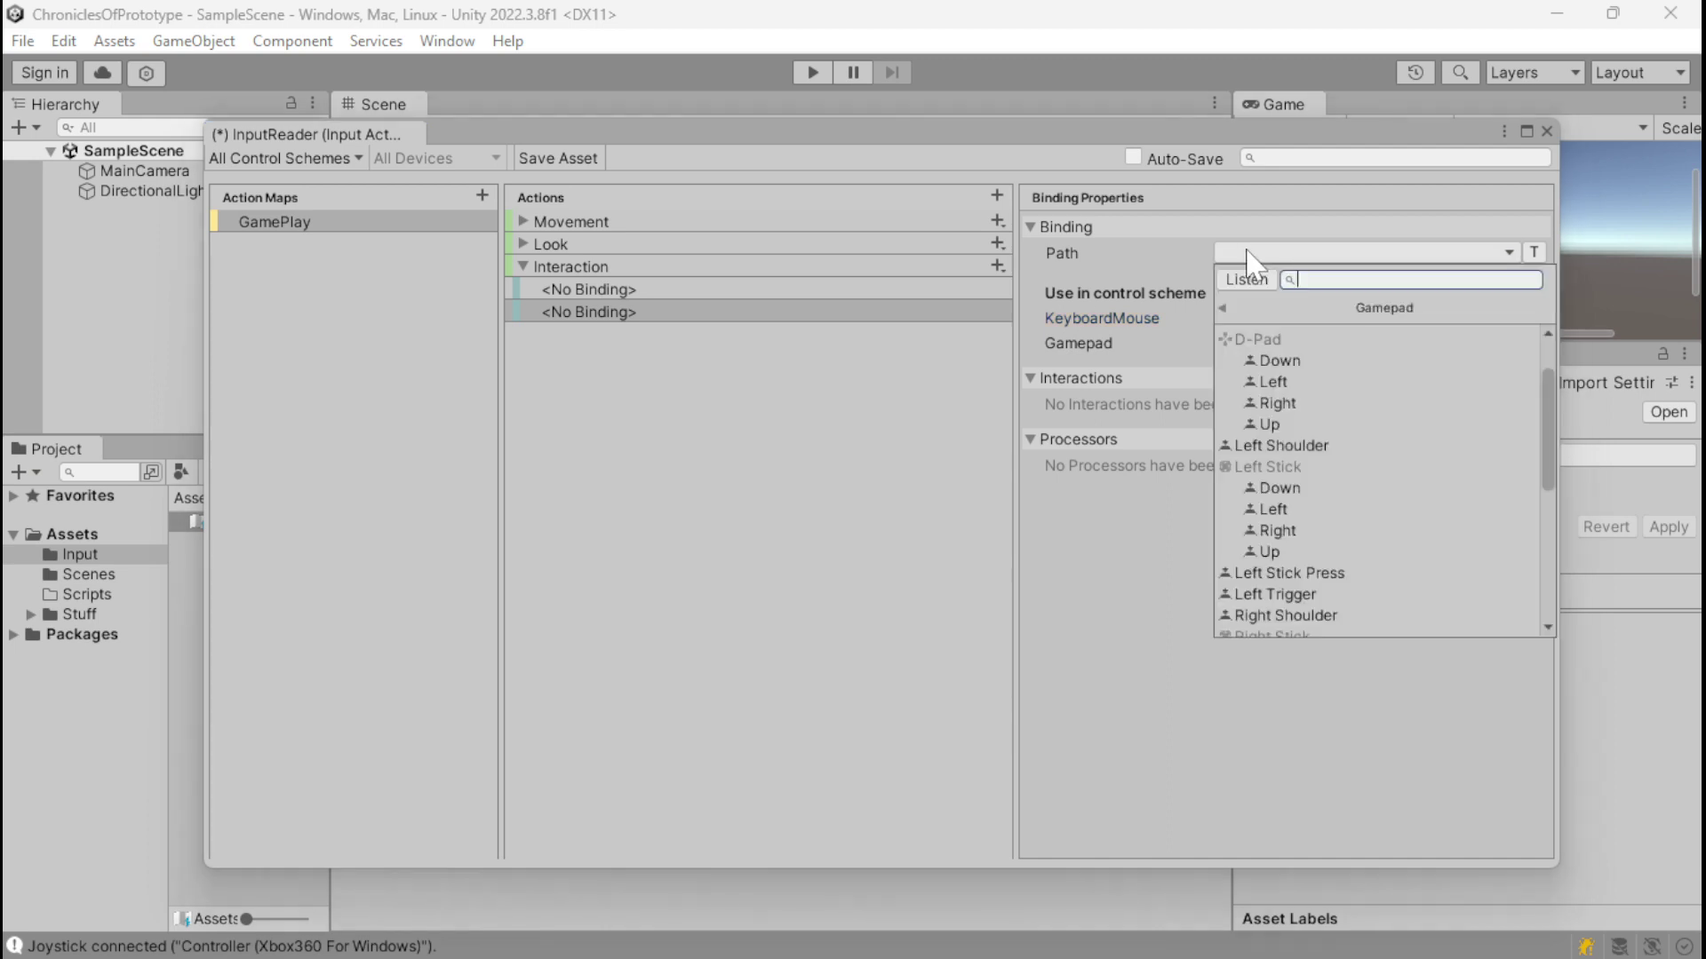
pyautogui.click(1241, 280)
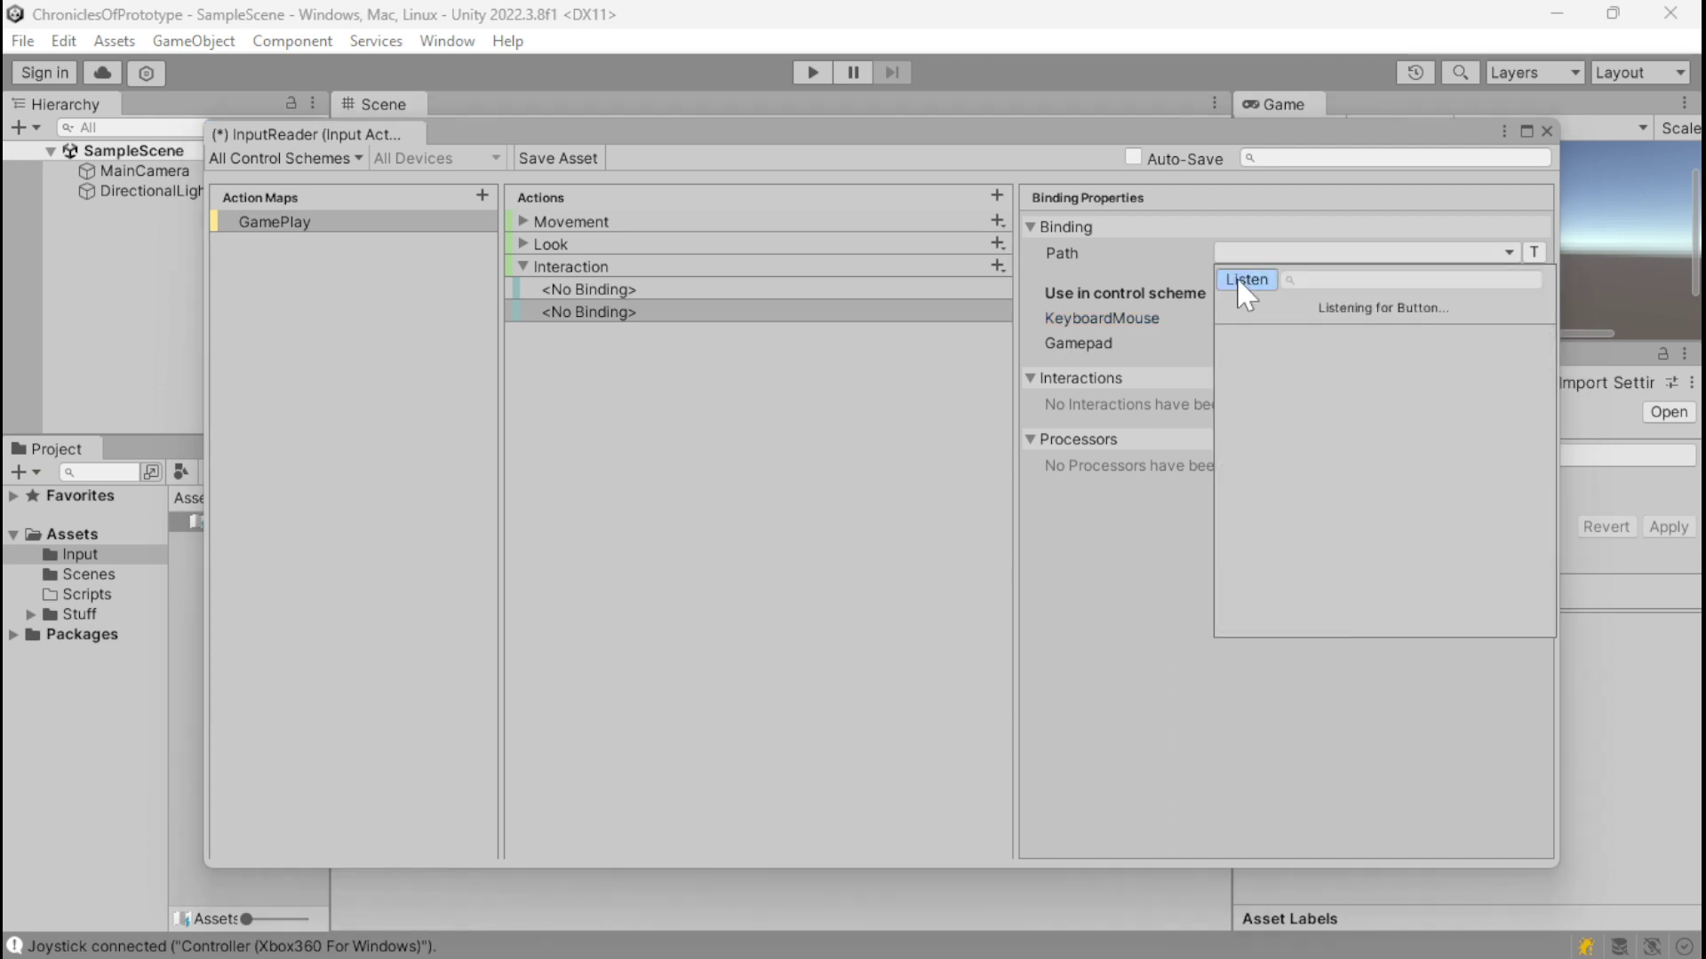
pyautogui.press('f')
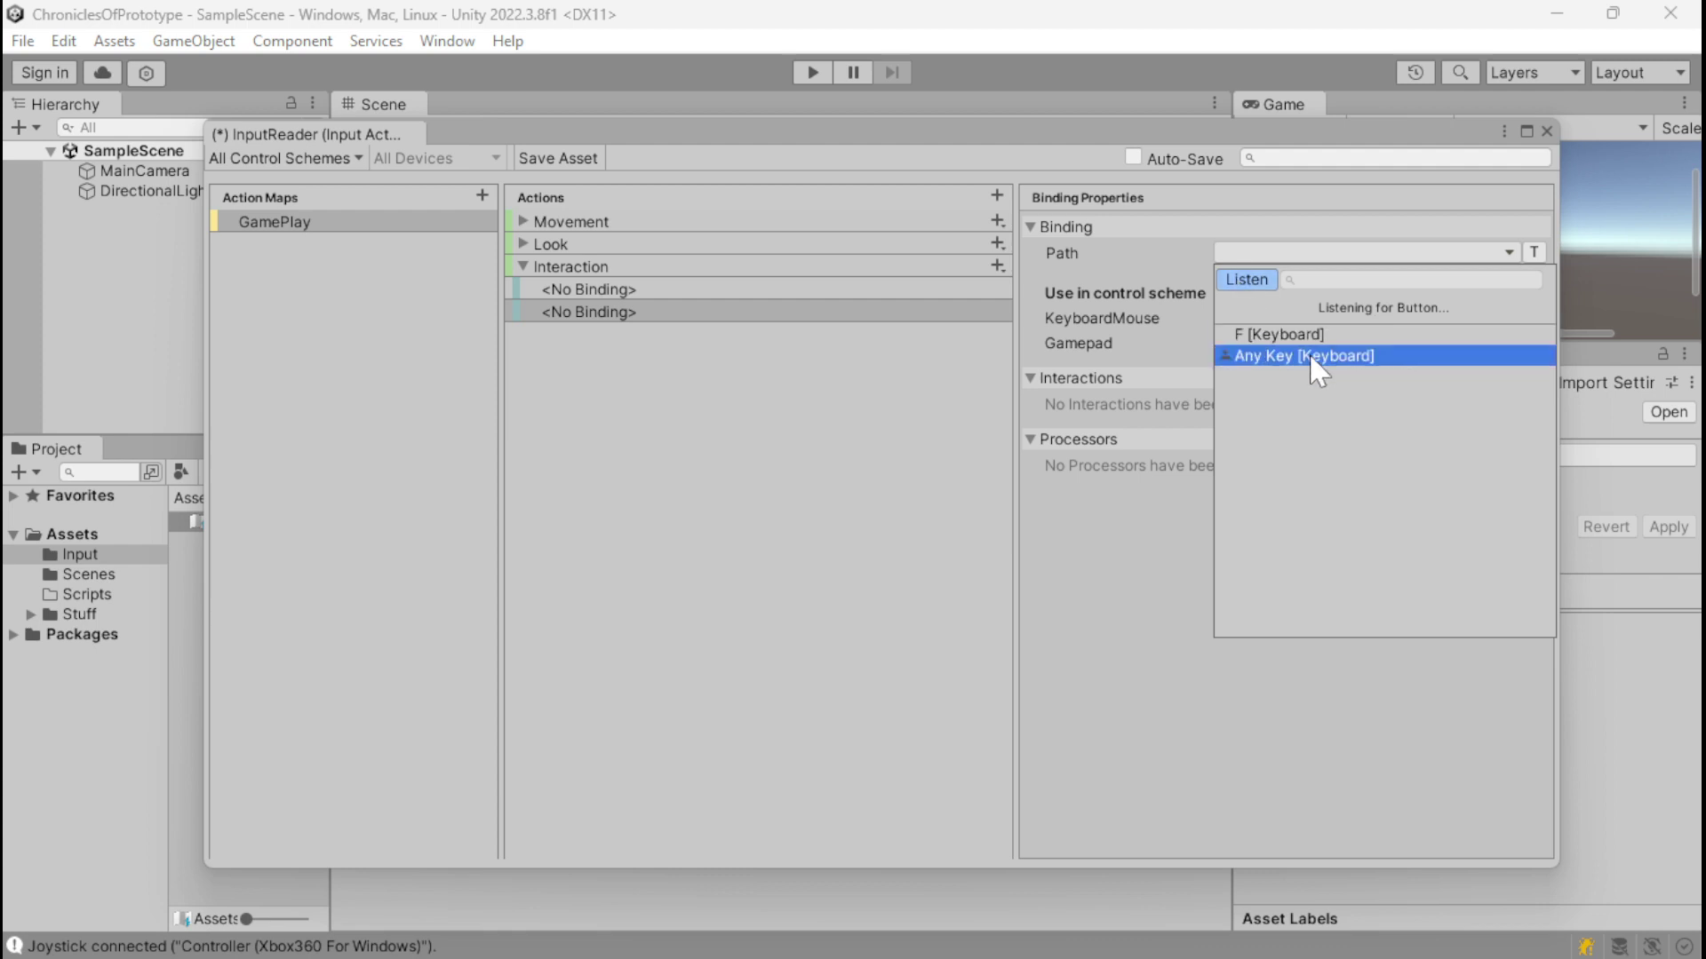
pyautogui.click(1324, 333)
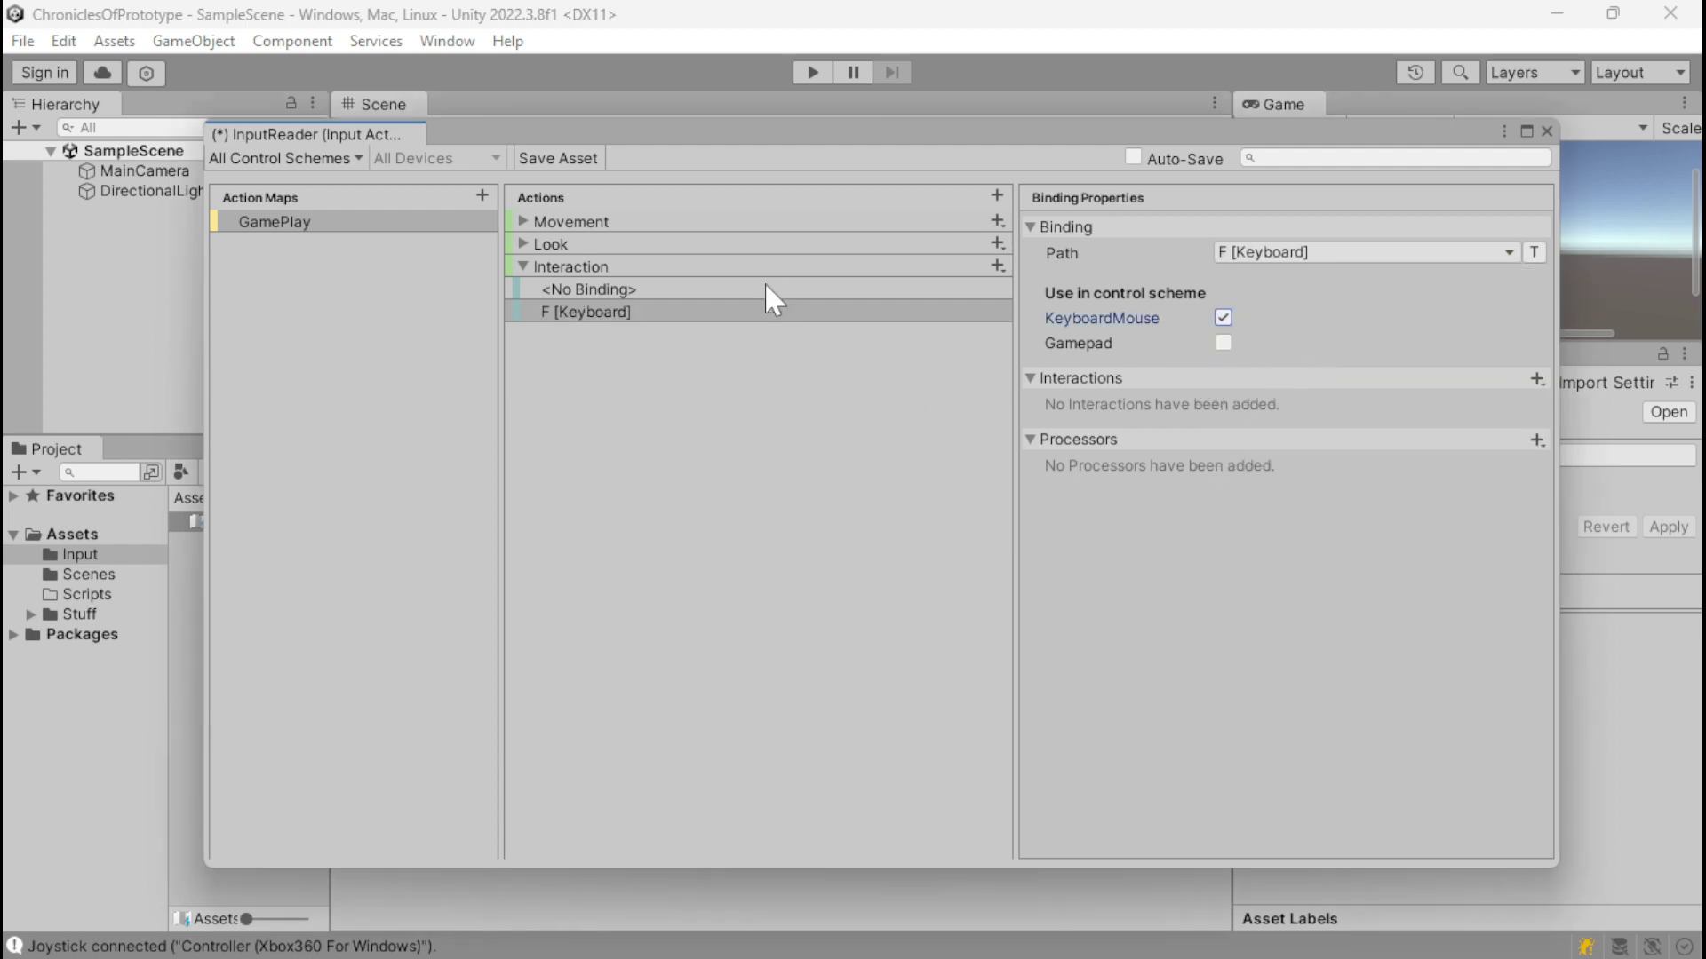
pyautogui.click(741, 286)
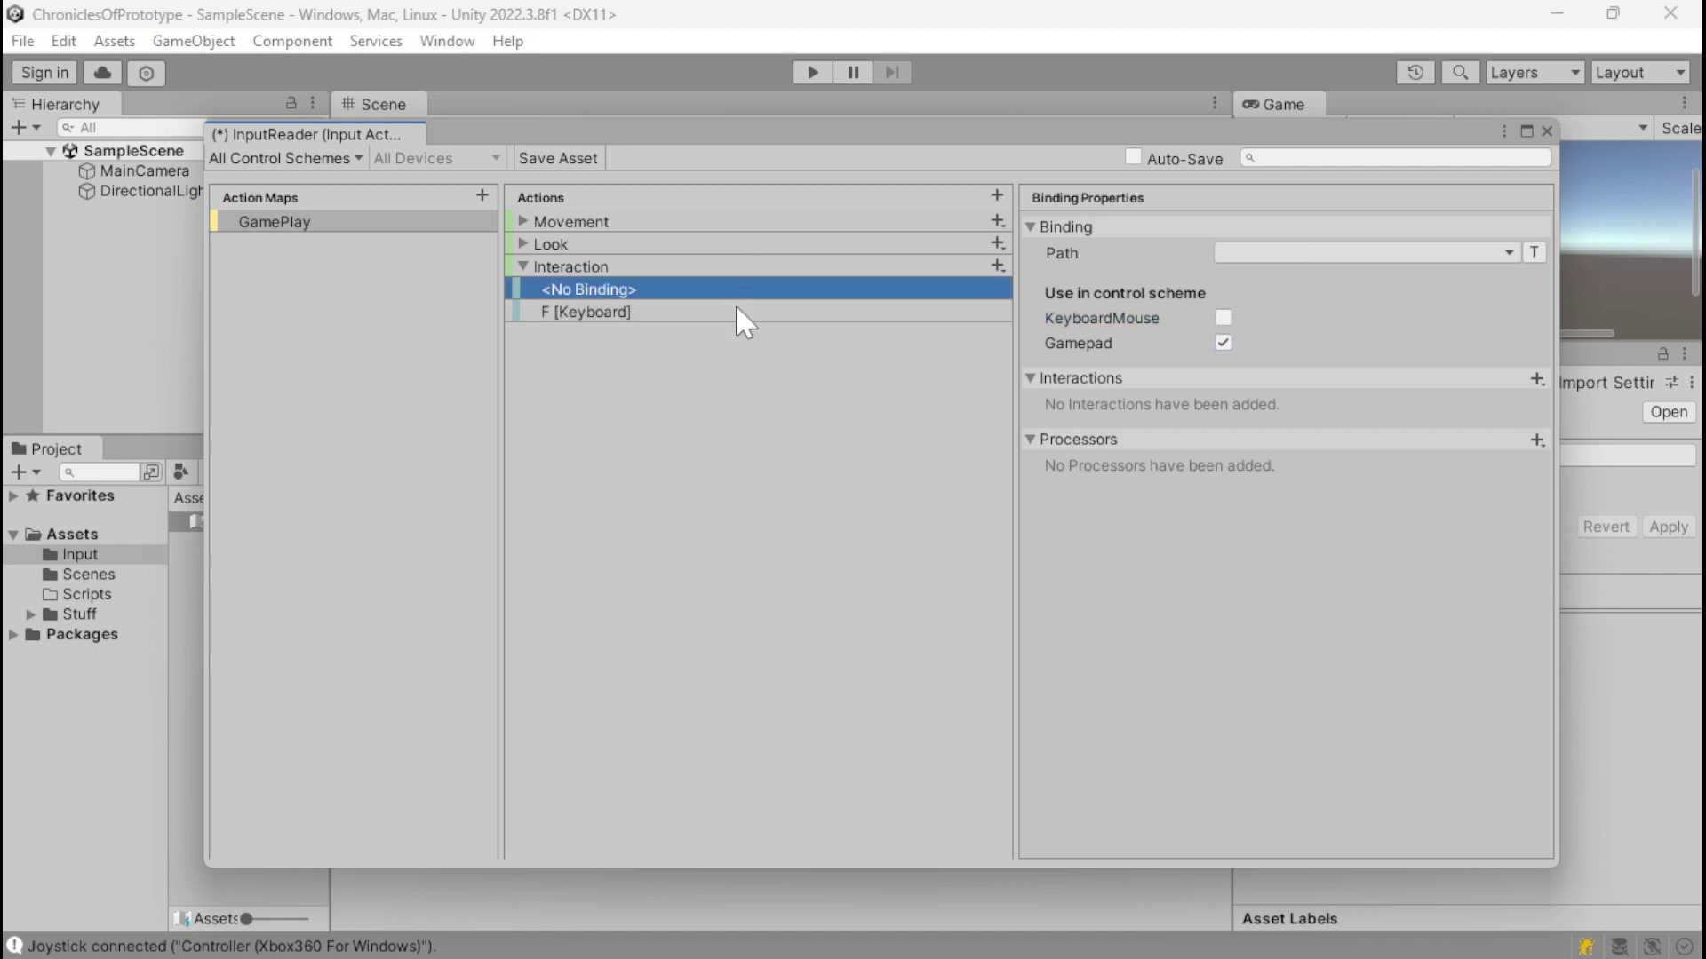
pyautogui.click(735, 307)
pyautogui.click(718, 289)
# Step: Duplicate the Interaction action and name the copy Abort
pyautogui.click(724, 267)
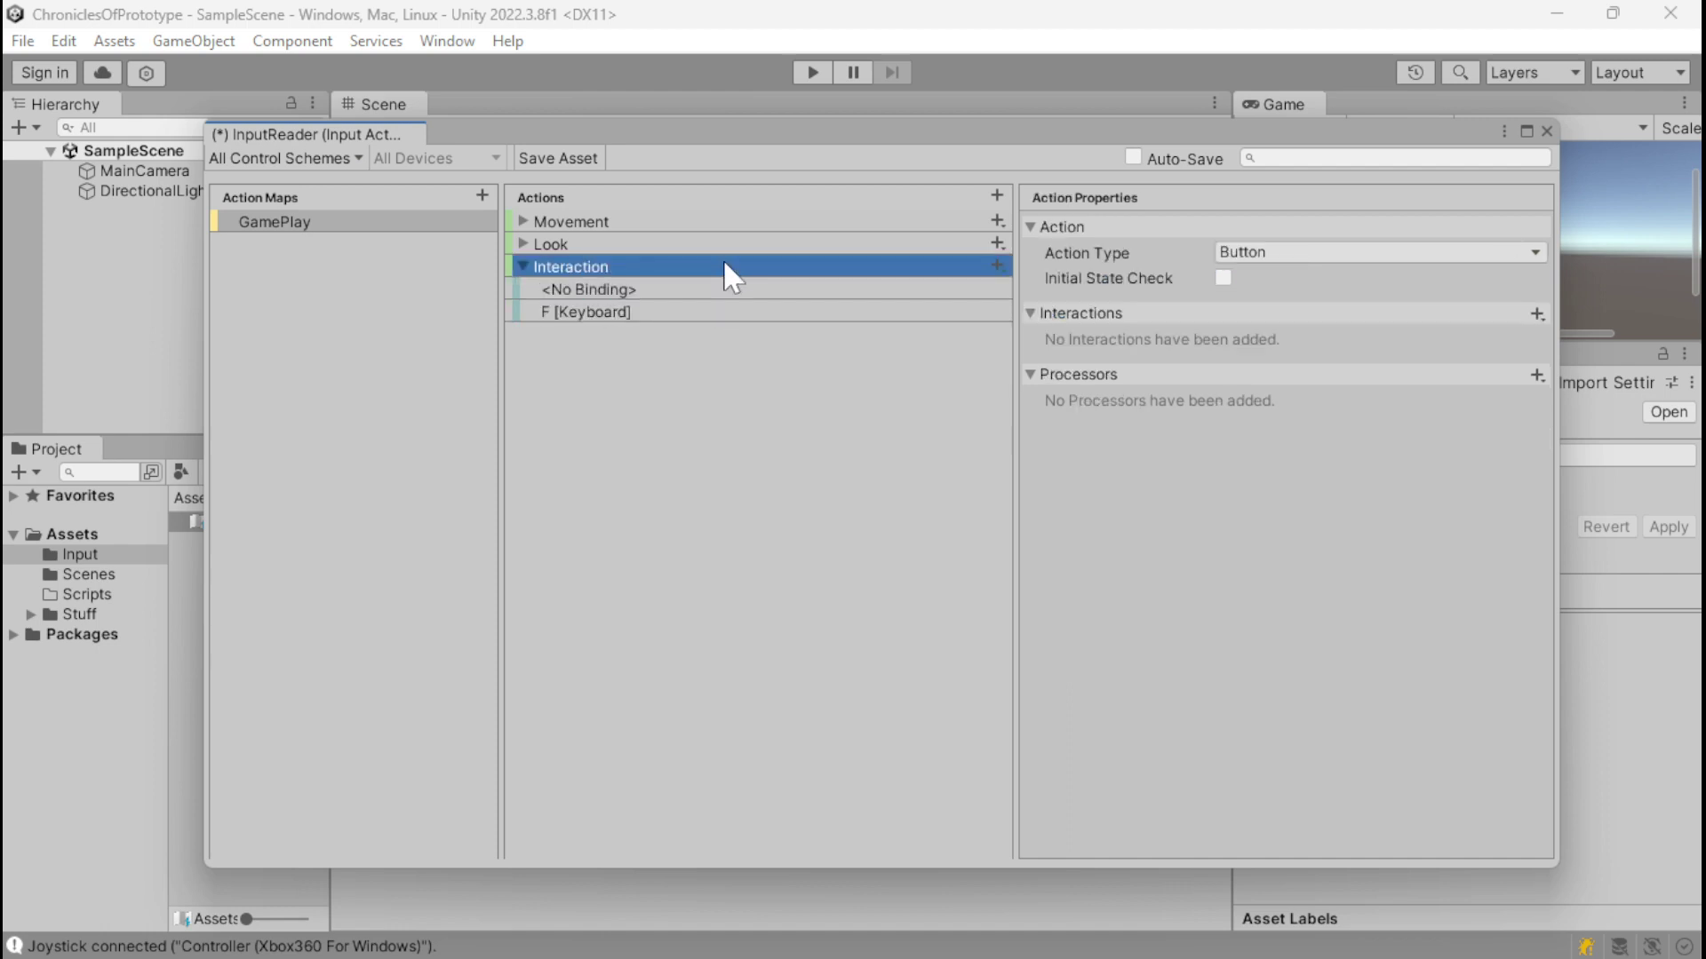
pyautogui.hotkey('ctrl', 'd')
pyautogui.click(653, 338)
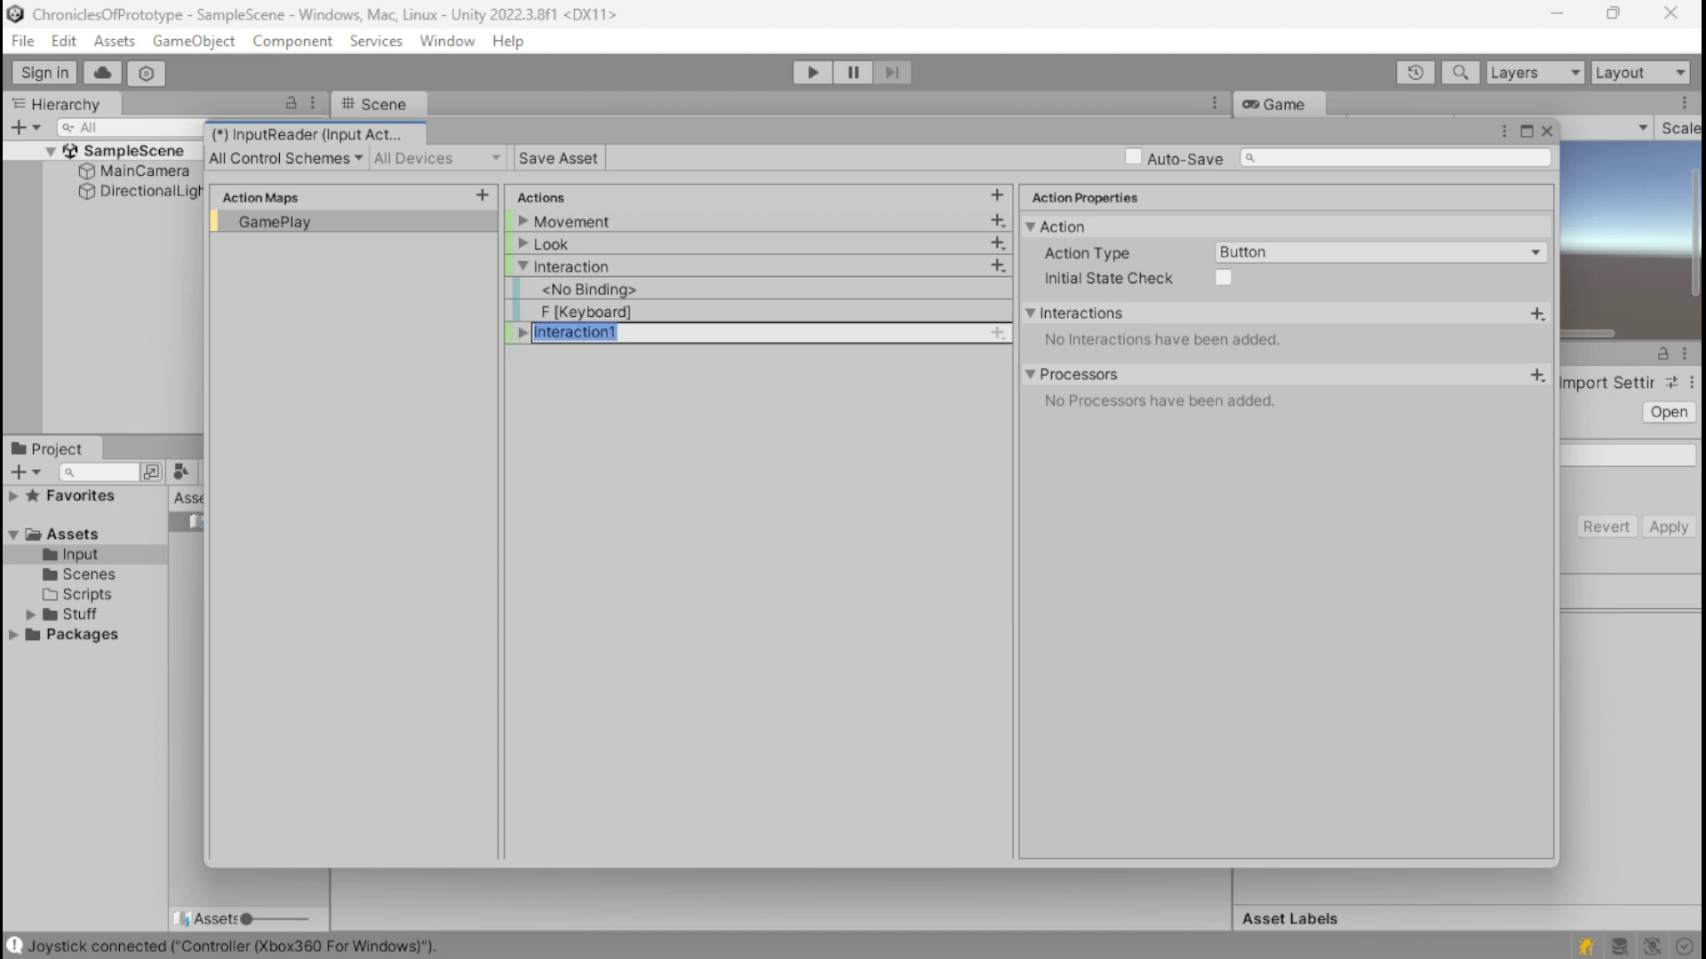
pyautogui.write('Abort')
pyautogui.press('Return')
# Step: Rebind the keyboard binding of the Abort action to R [Keyboard]
pyautogui.click(524, 333)
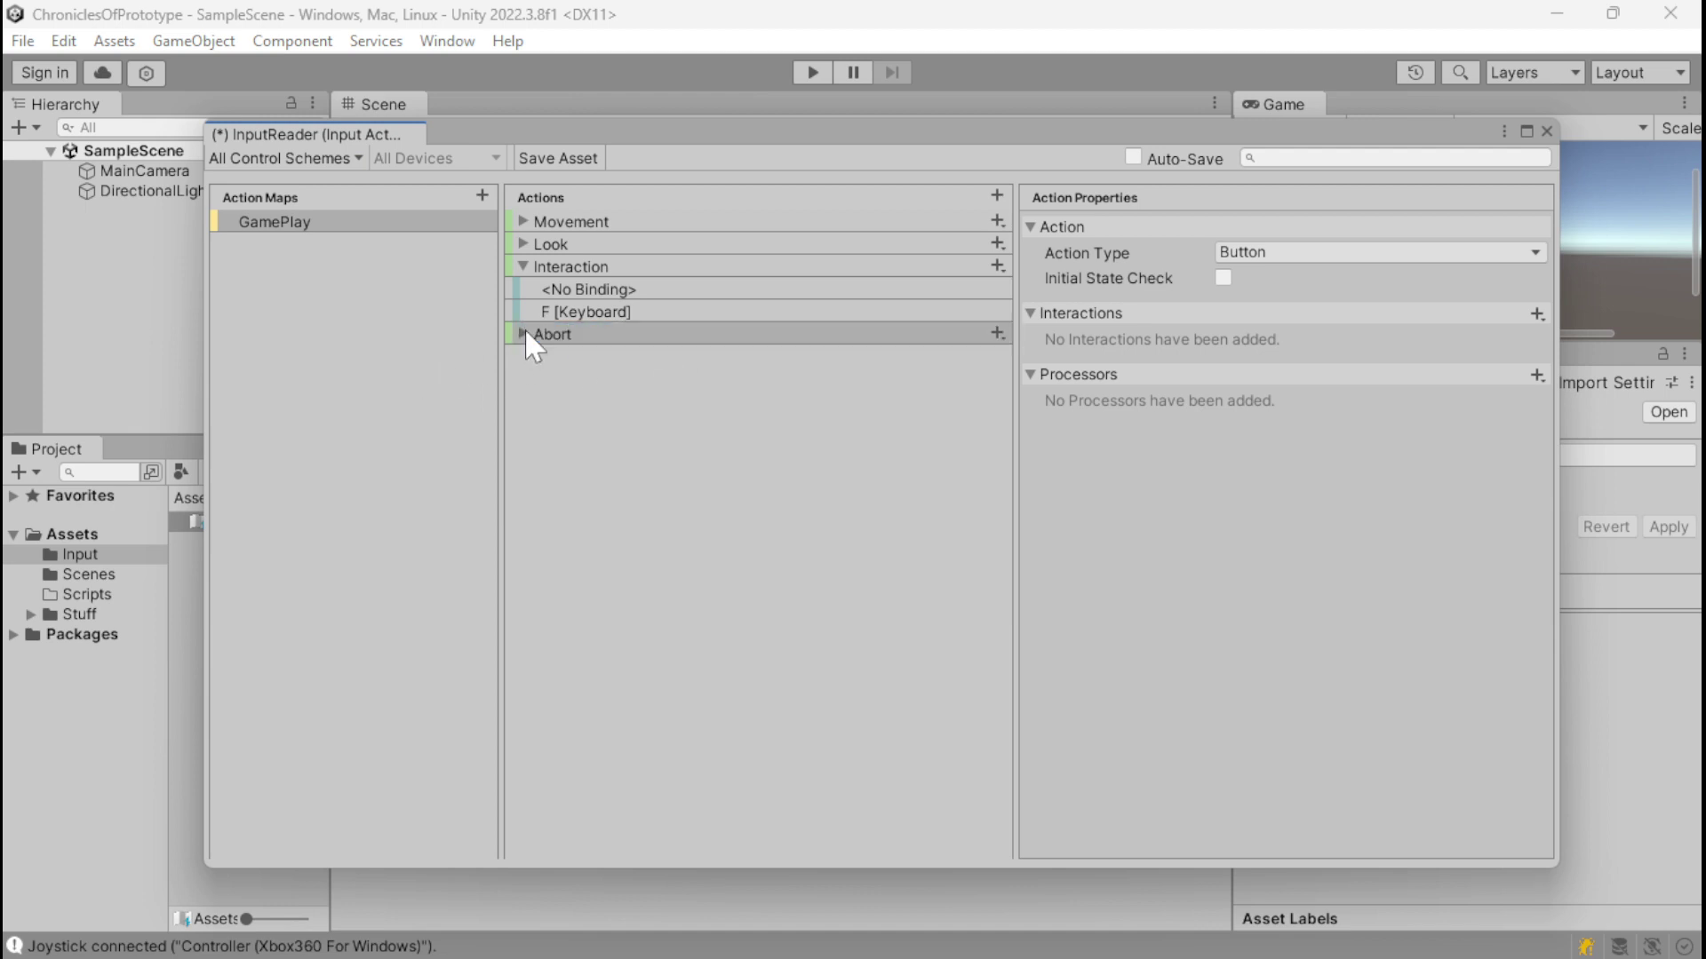
pyautogui.click(630, 380)
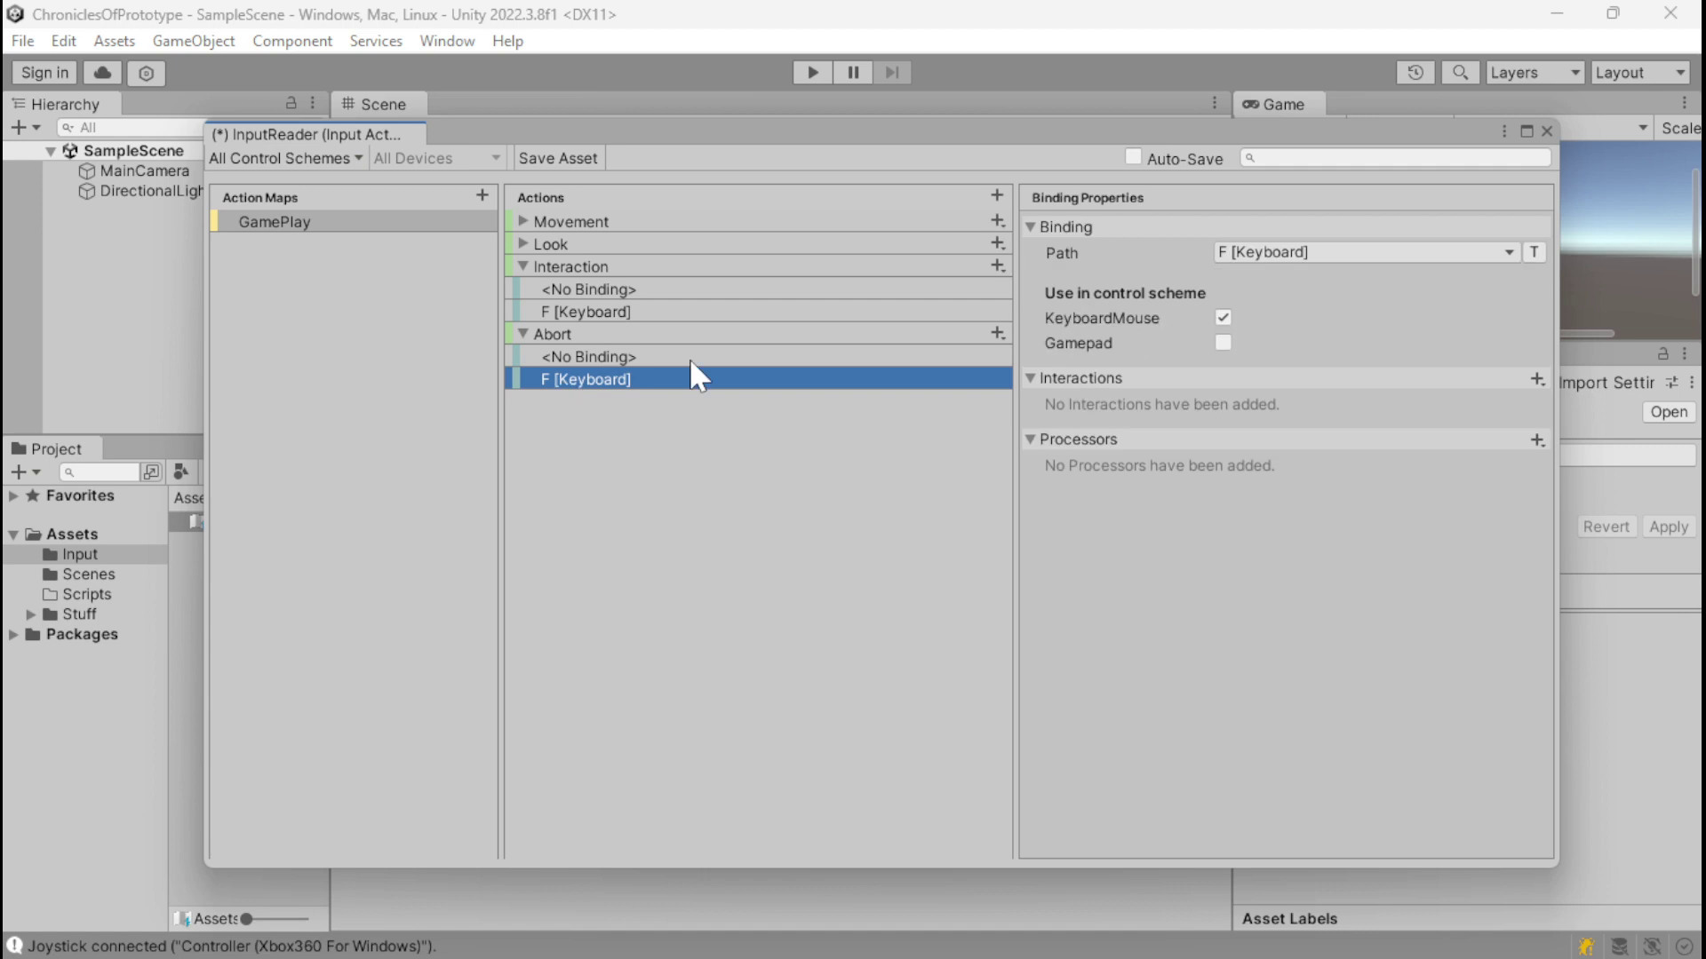
pyautogui.click(1260, 251)
pyautogui.click(1236, 280)
pyautogui.press('r')
pyautogui.click(1252, 328)
# Step: Duplicate the Abort action and name the copy Switch
pyautogui.click(666, 341)
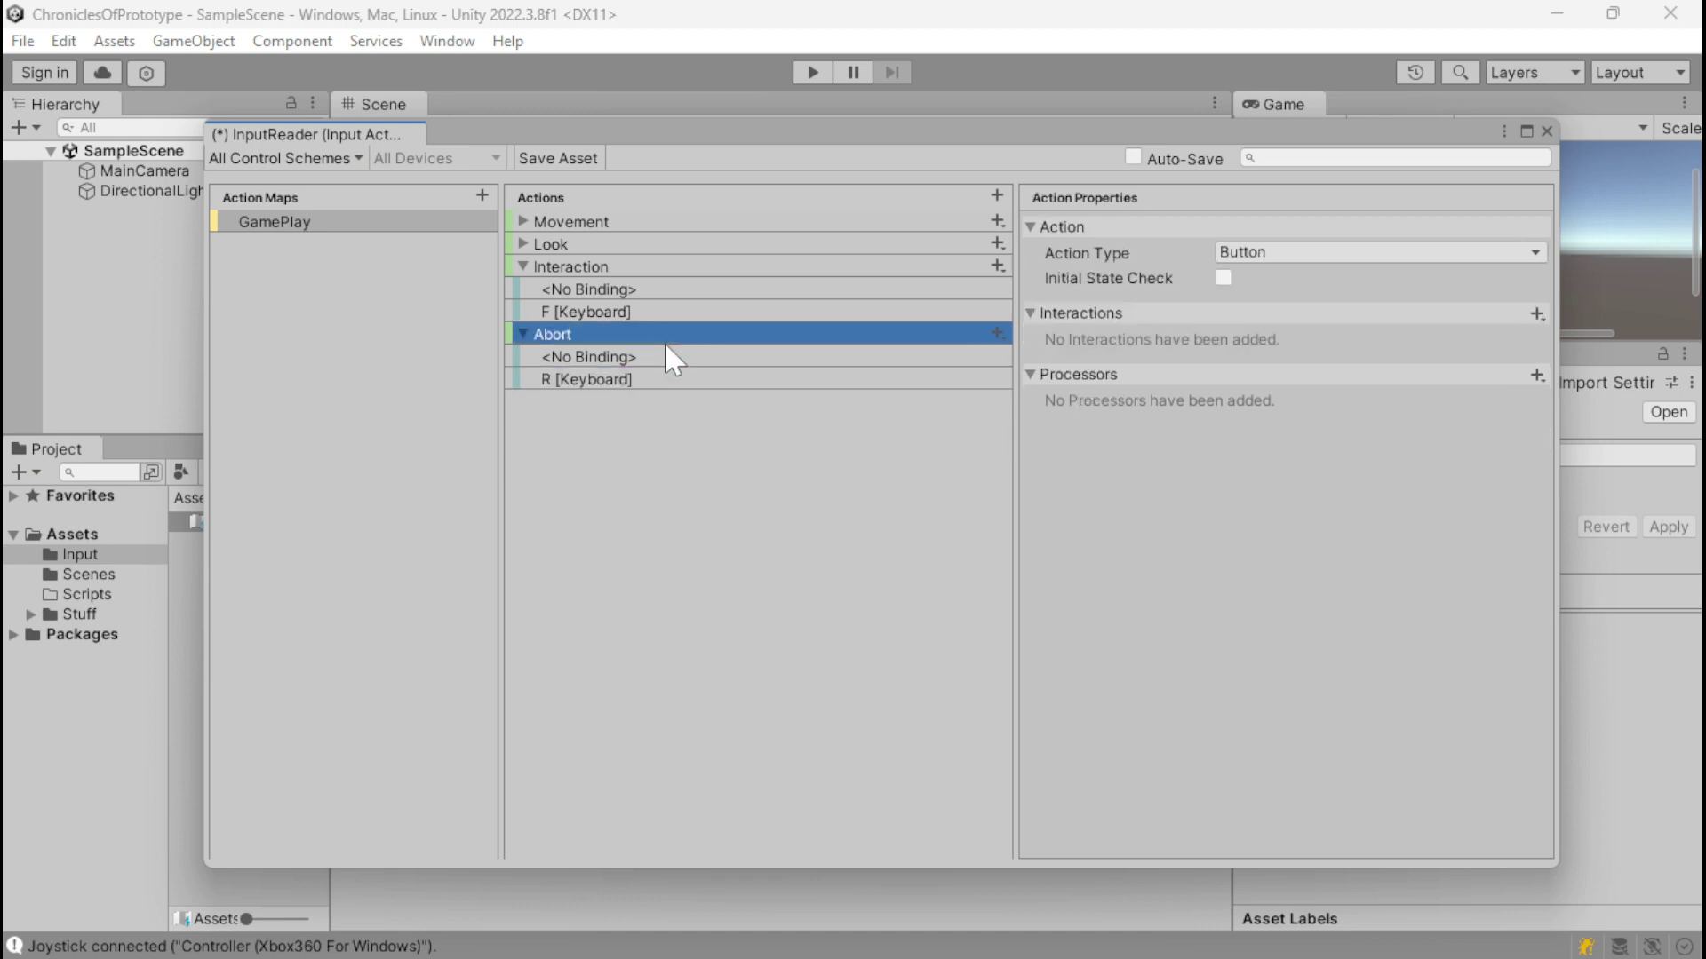
pyautogui.hotkey('ctrl', 'd')
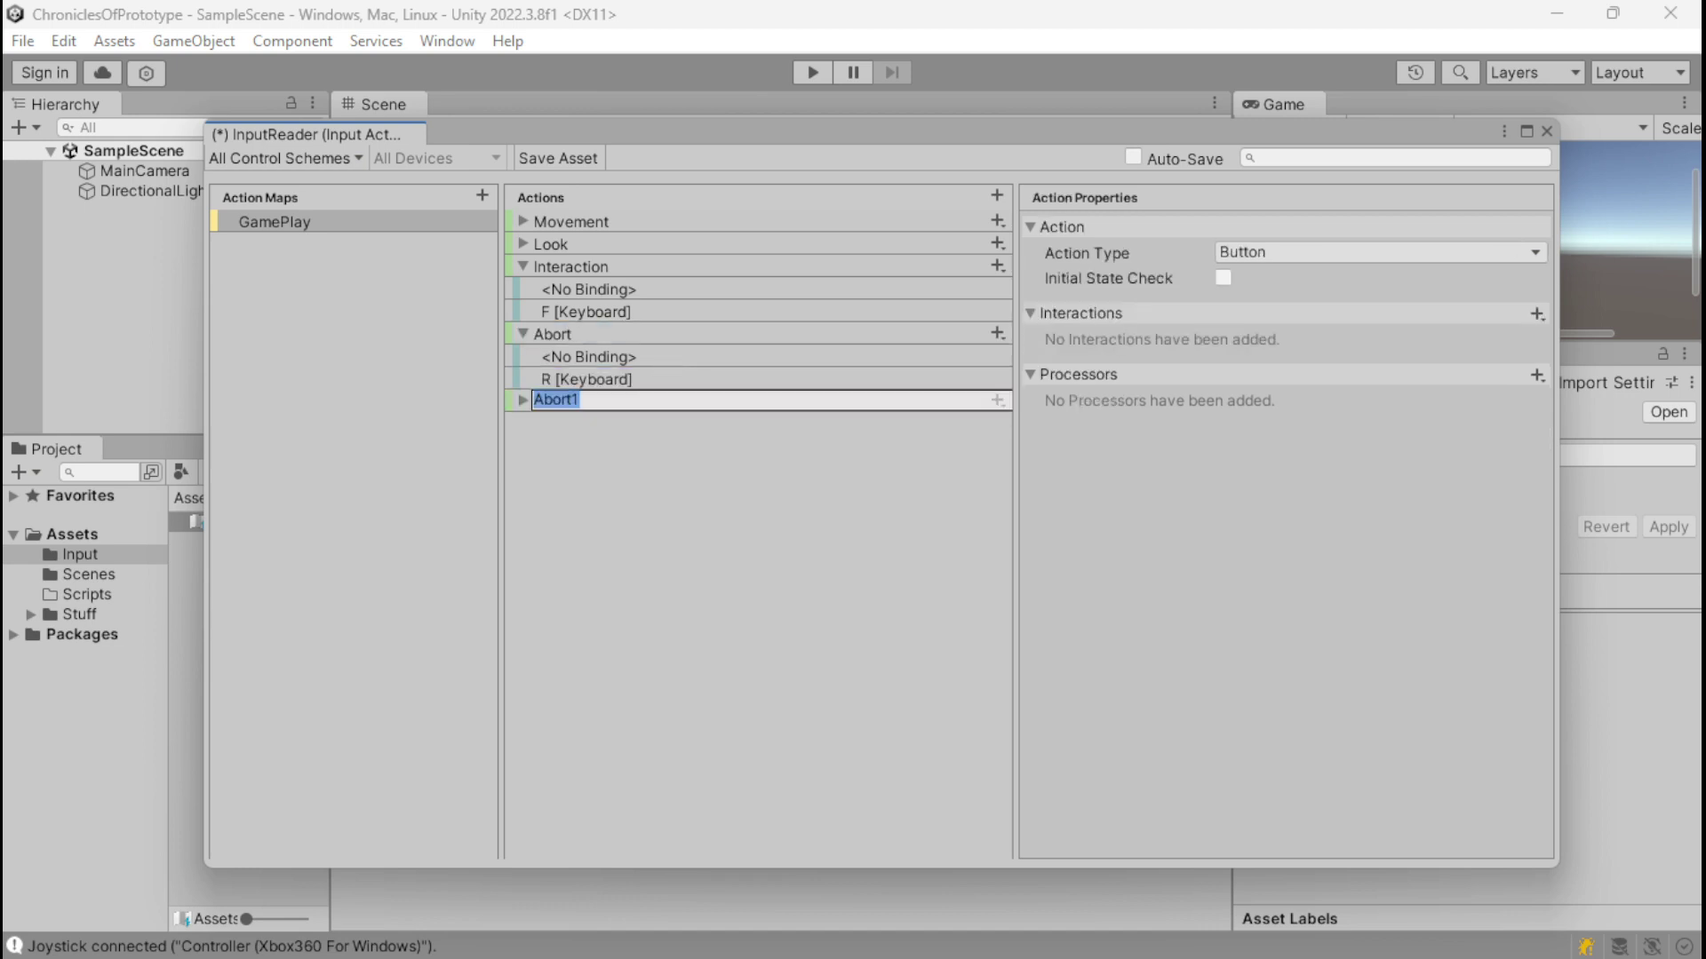
pyautogui.write('Switch')
pyautogui.press('Return')
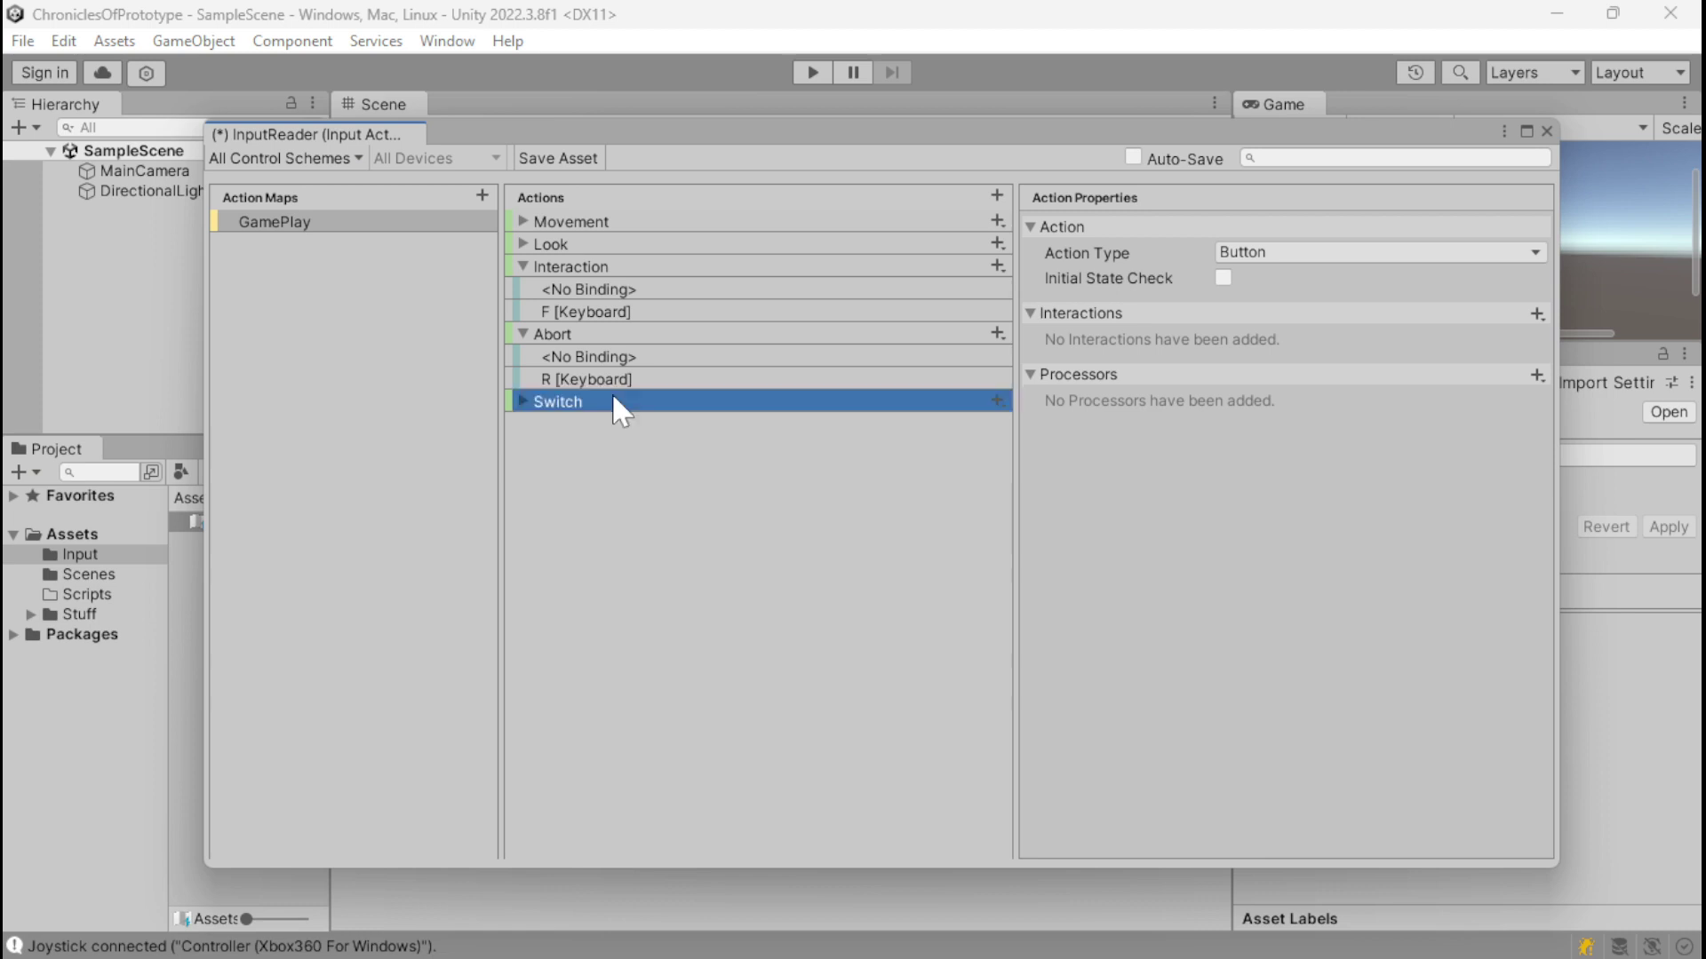
# Step: Rebind the keyboard binding of the Switch action to Q [Keyboard]
pyautogui.click(524, 401)
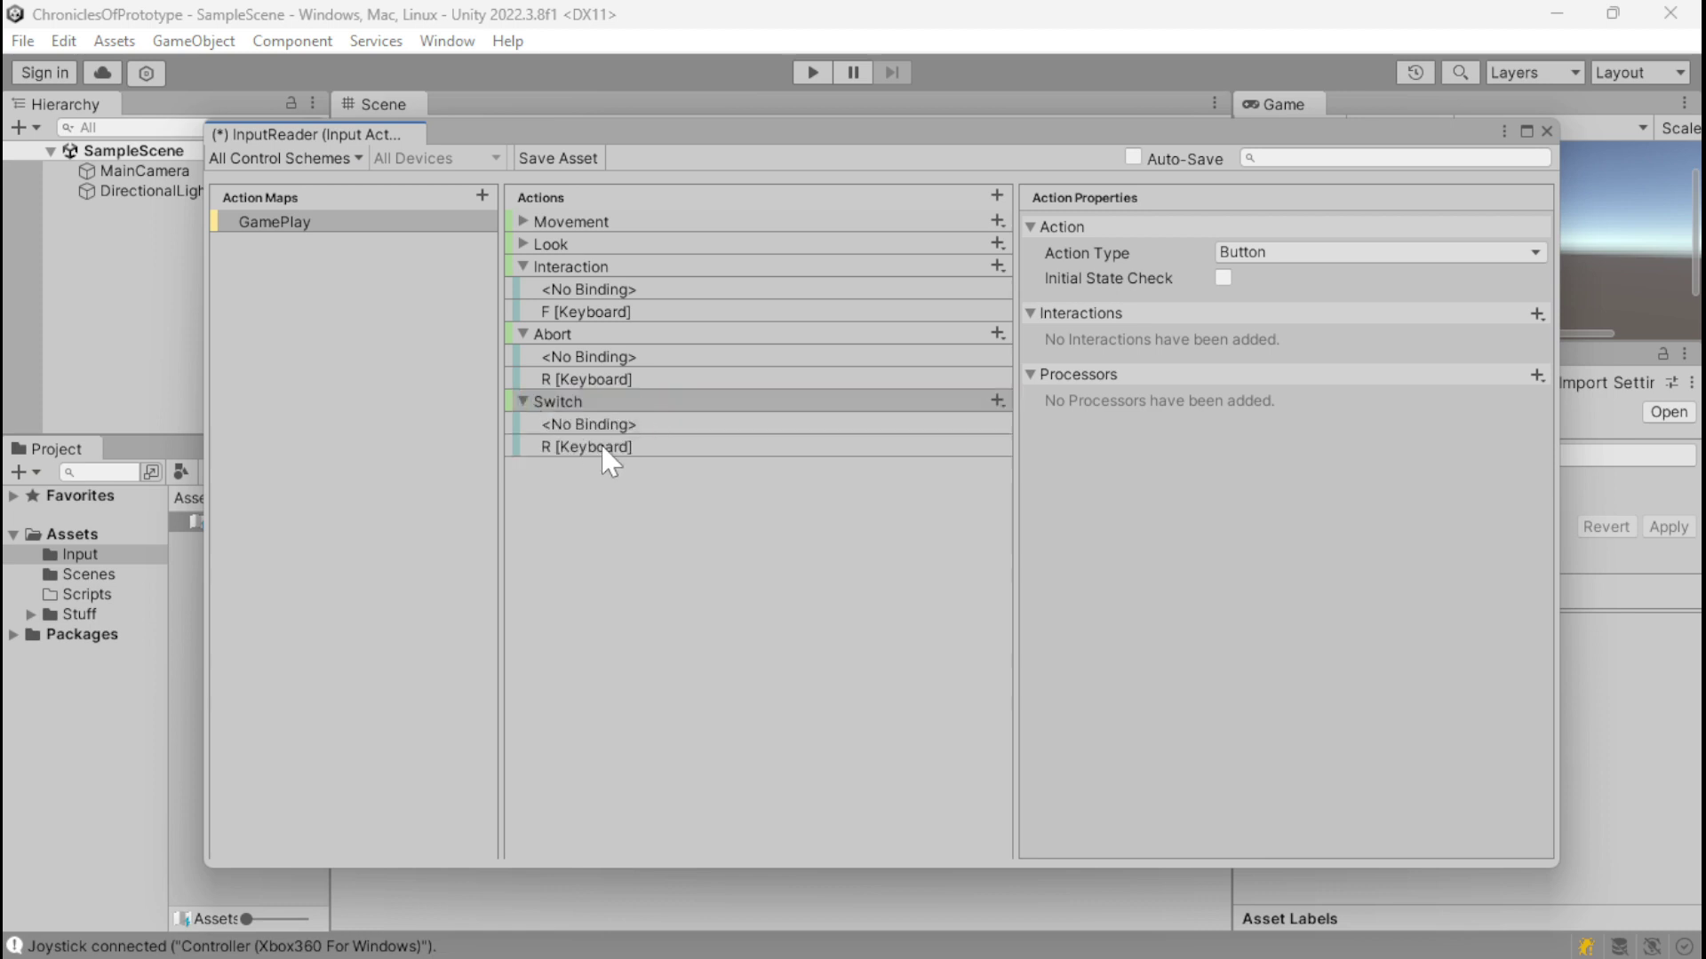
pyautogui.click(604, 446)
pyautogui.click(1355, 252)
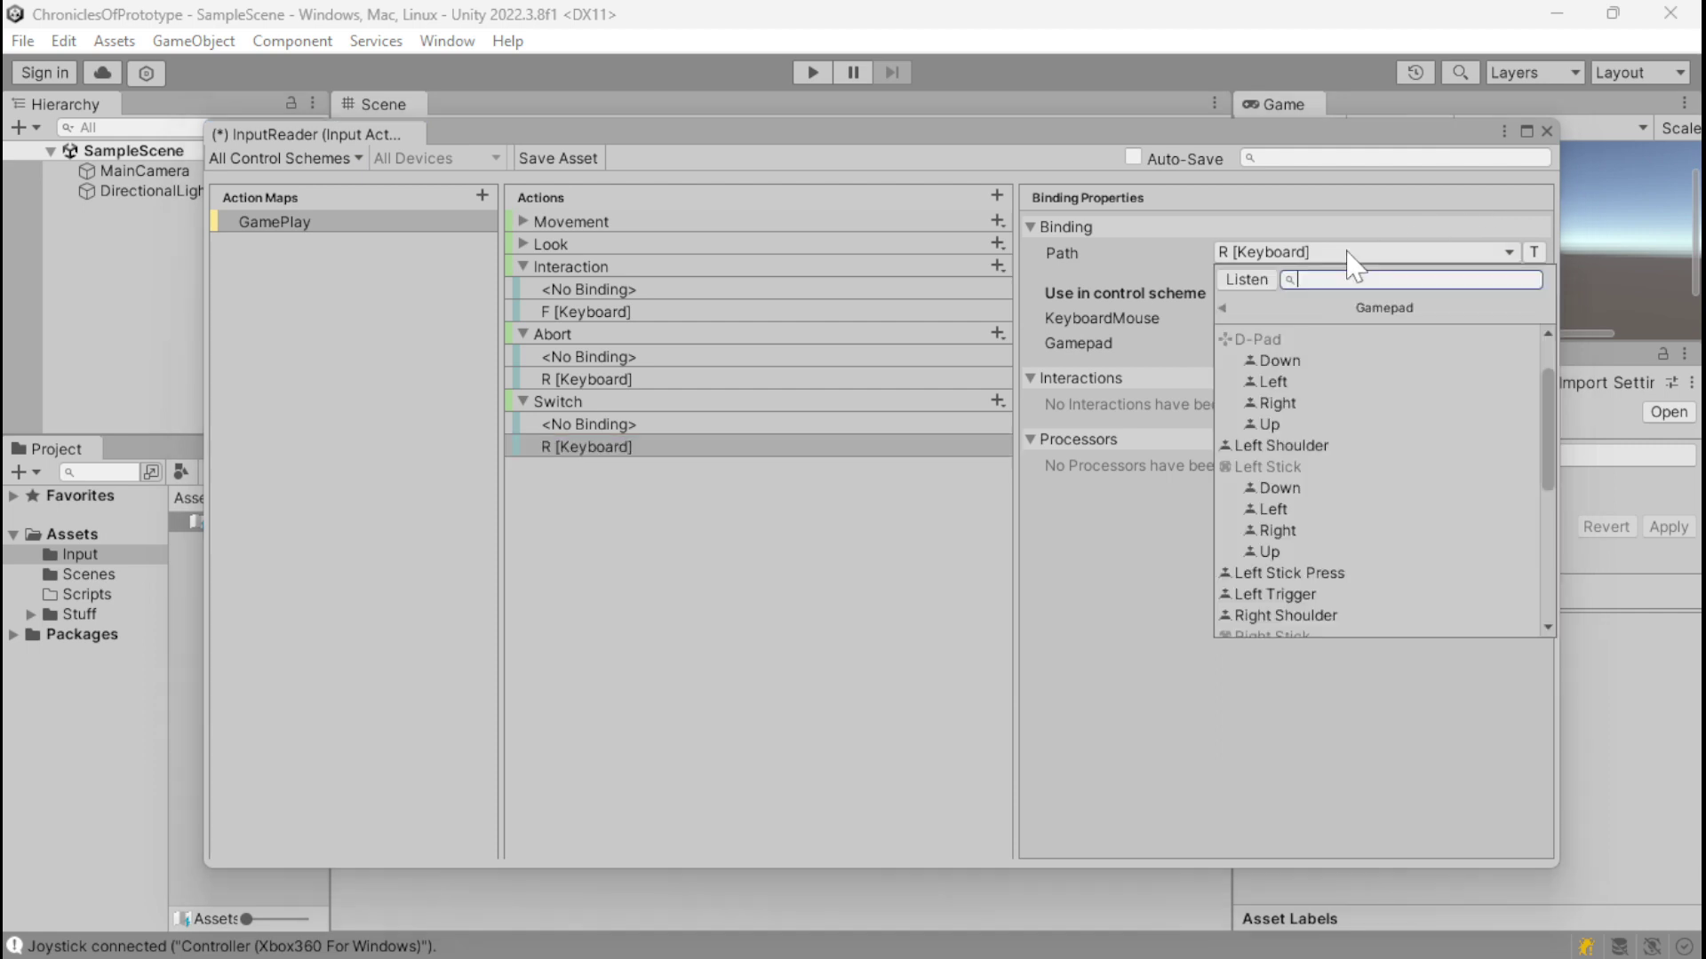
pyautogui.click(1260, 282)
pyautogui.press('q')
pyautogui.click(1302, 331)
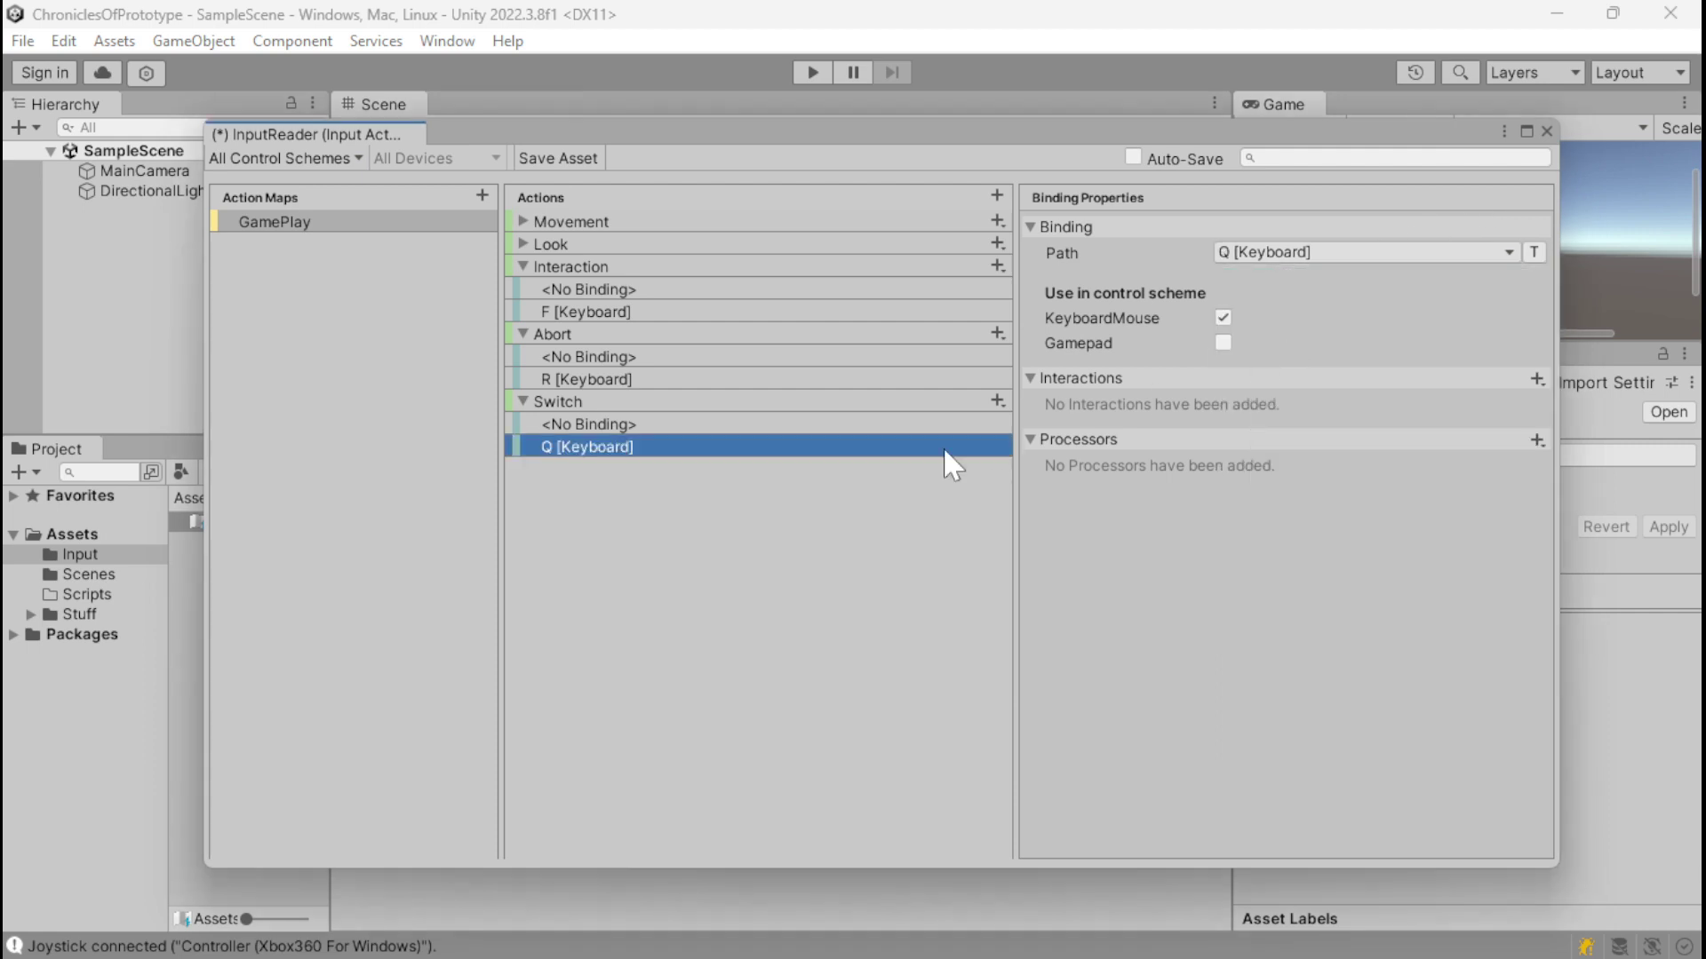
# Step: Duplicate the Switch action and name the copy Target
pyautogui.click(604, 402)
pyautogui.hotkey('ctrl', 'd')
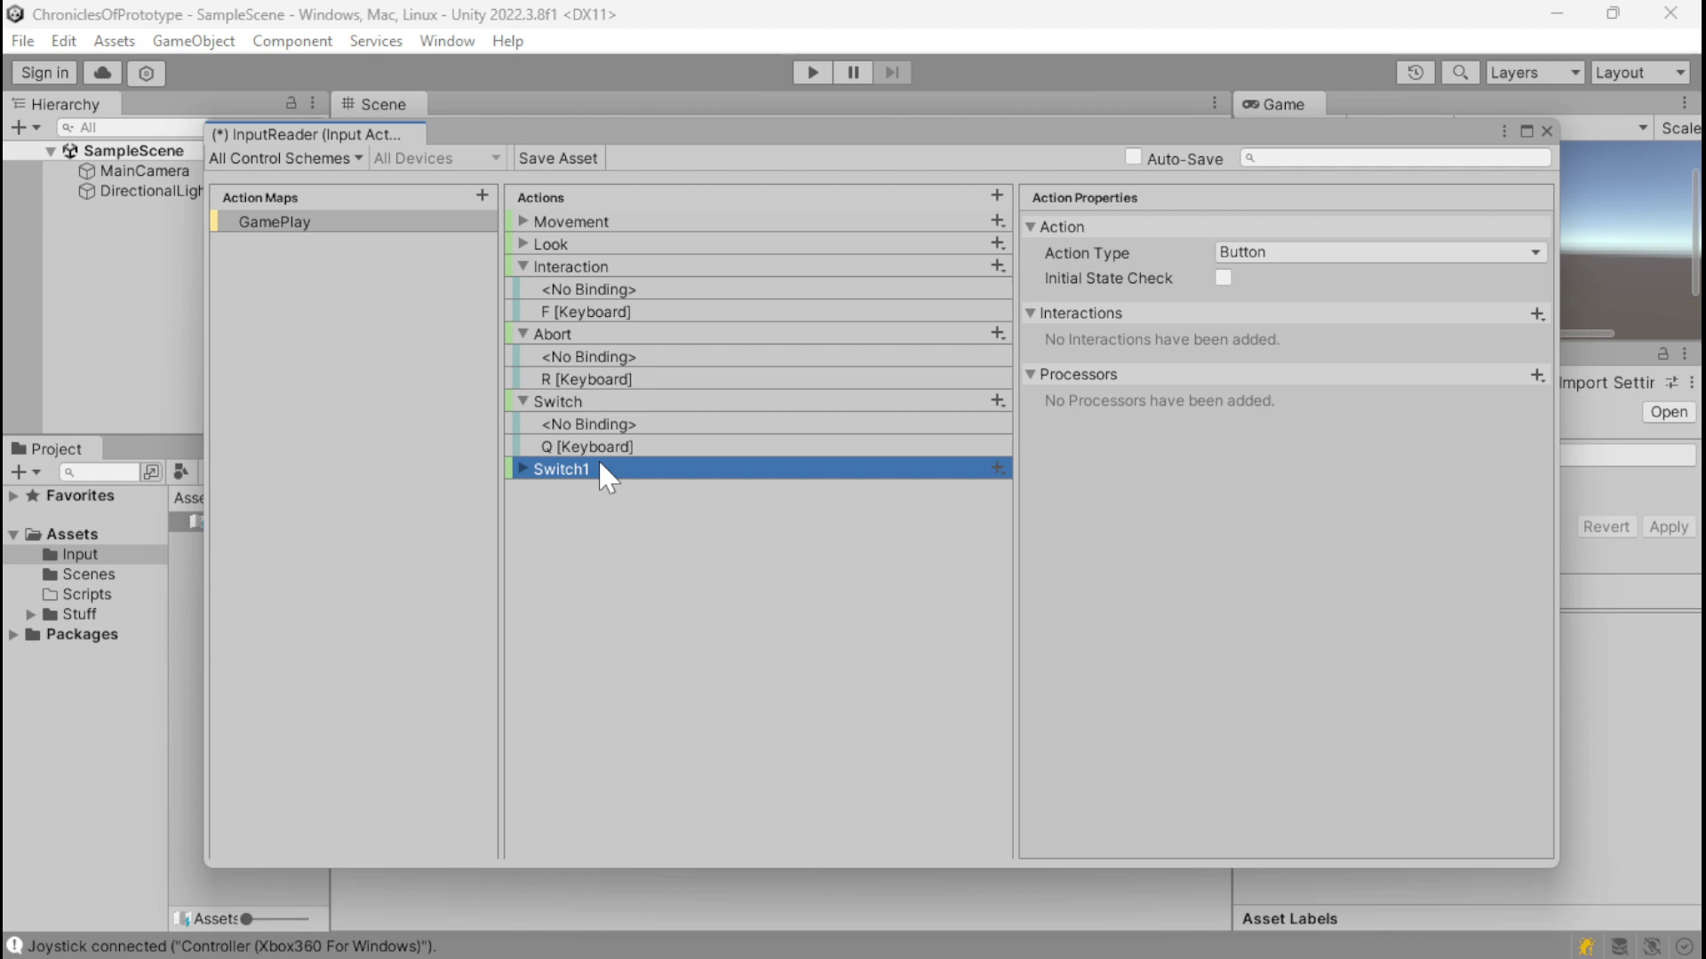
pyautogui.doubleClick(597, 464)
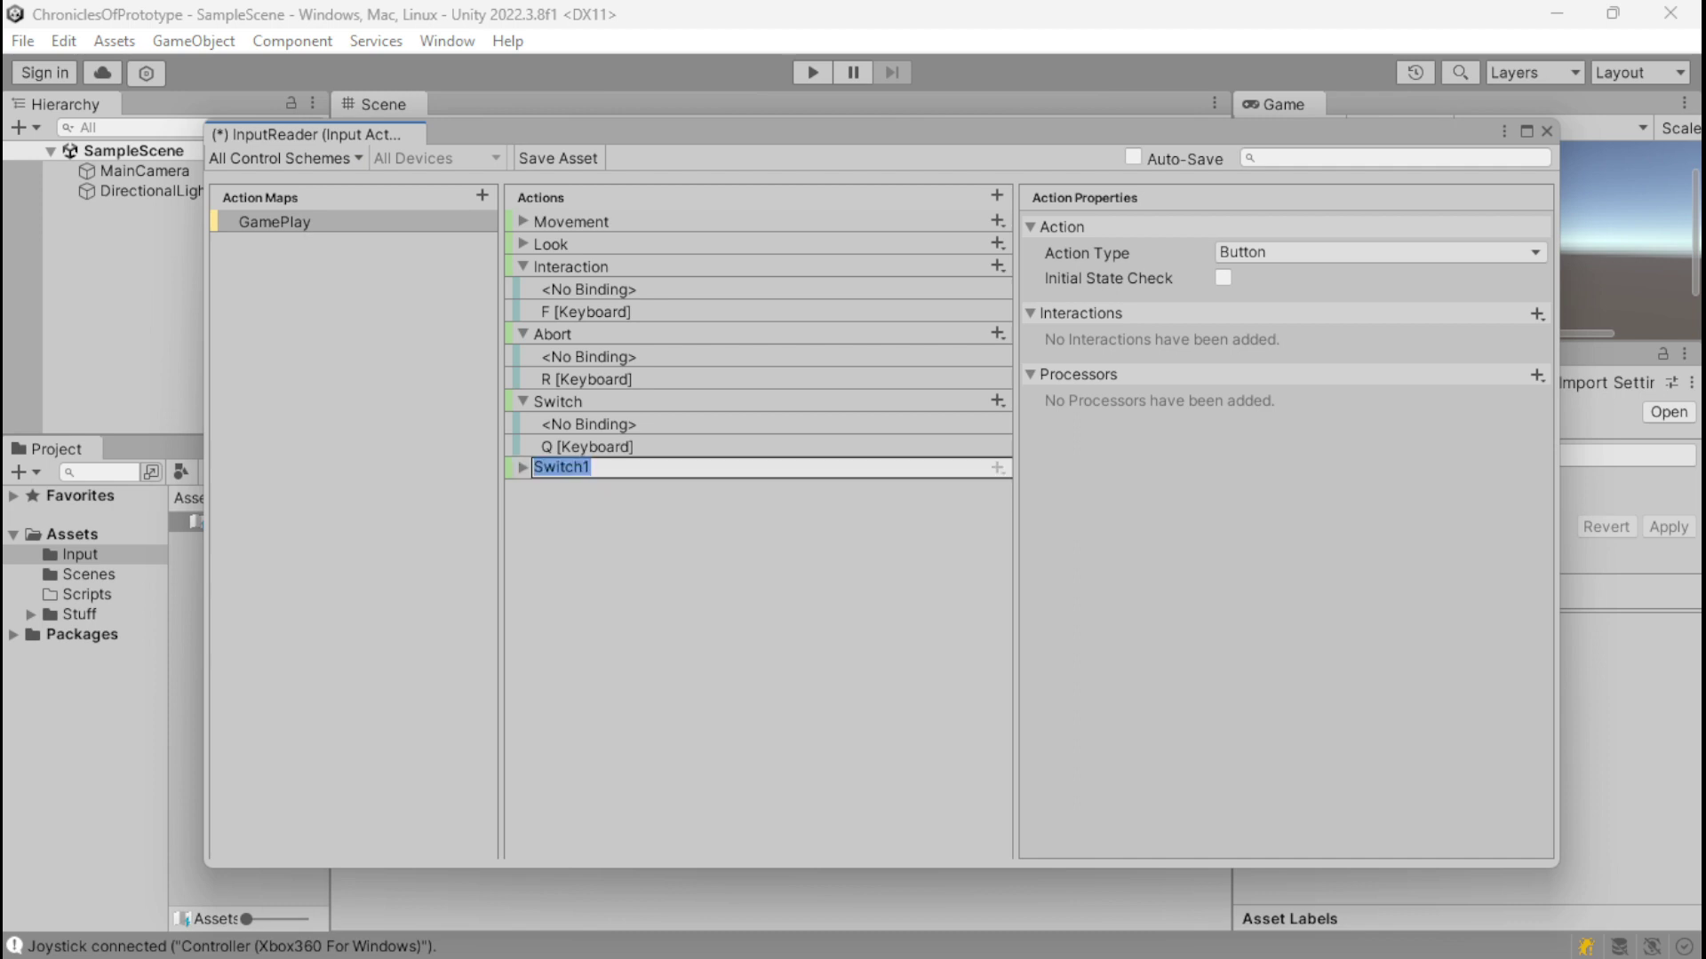
pyautogui.write('Target')
pyautogui.press('Return')
# Step: Rebind the keyboard binding of the Target action to E [Keyboard] and save the InputReader asset
pyautogui.click(526, 468)
pyautogui.click(611, 514)
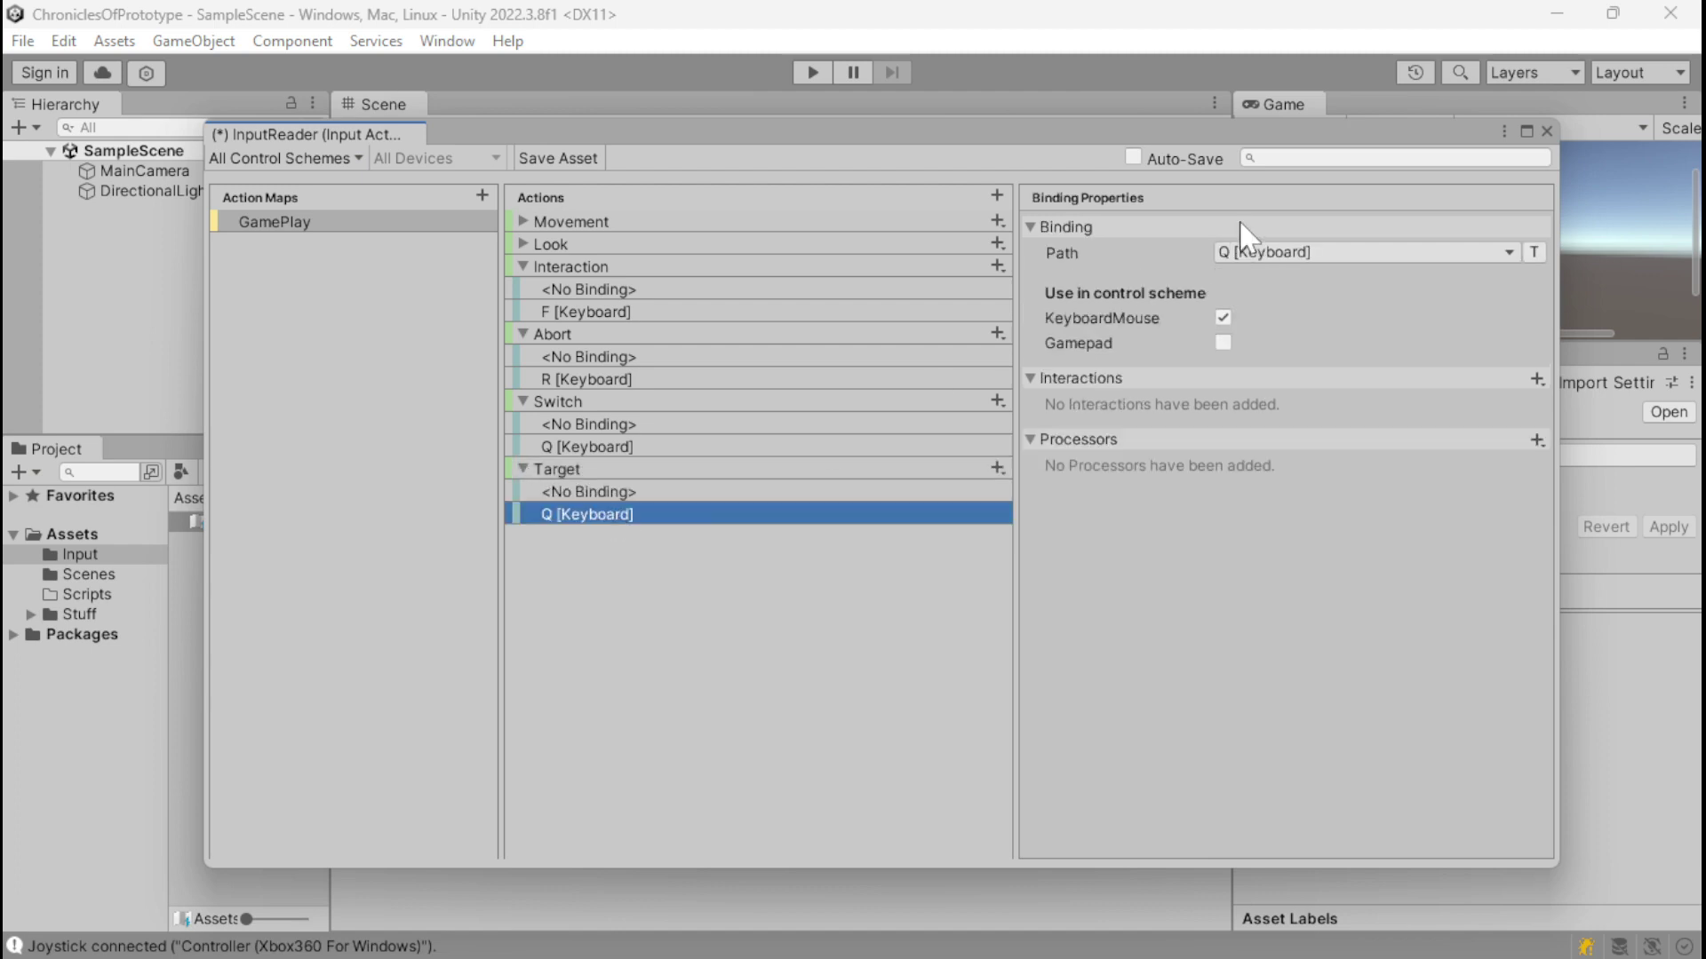
pyautogui.click(1248, 252)
pyautogui.click(1247, 279)
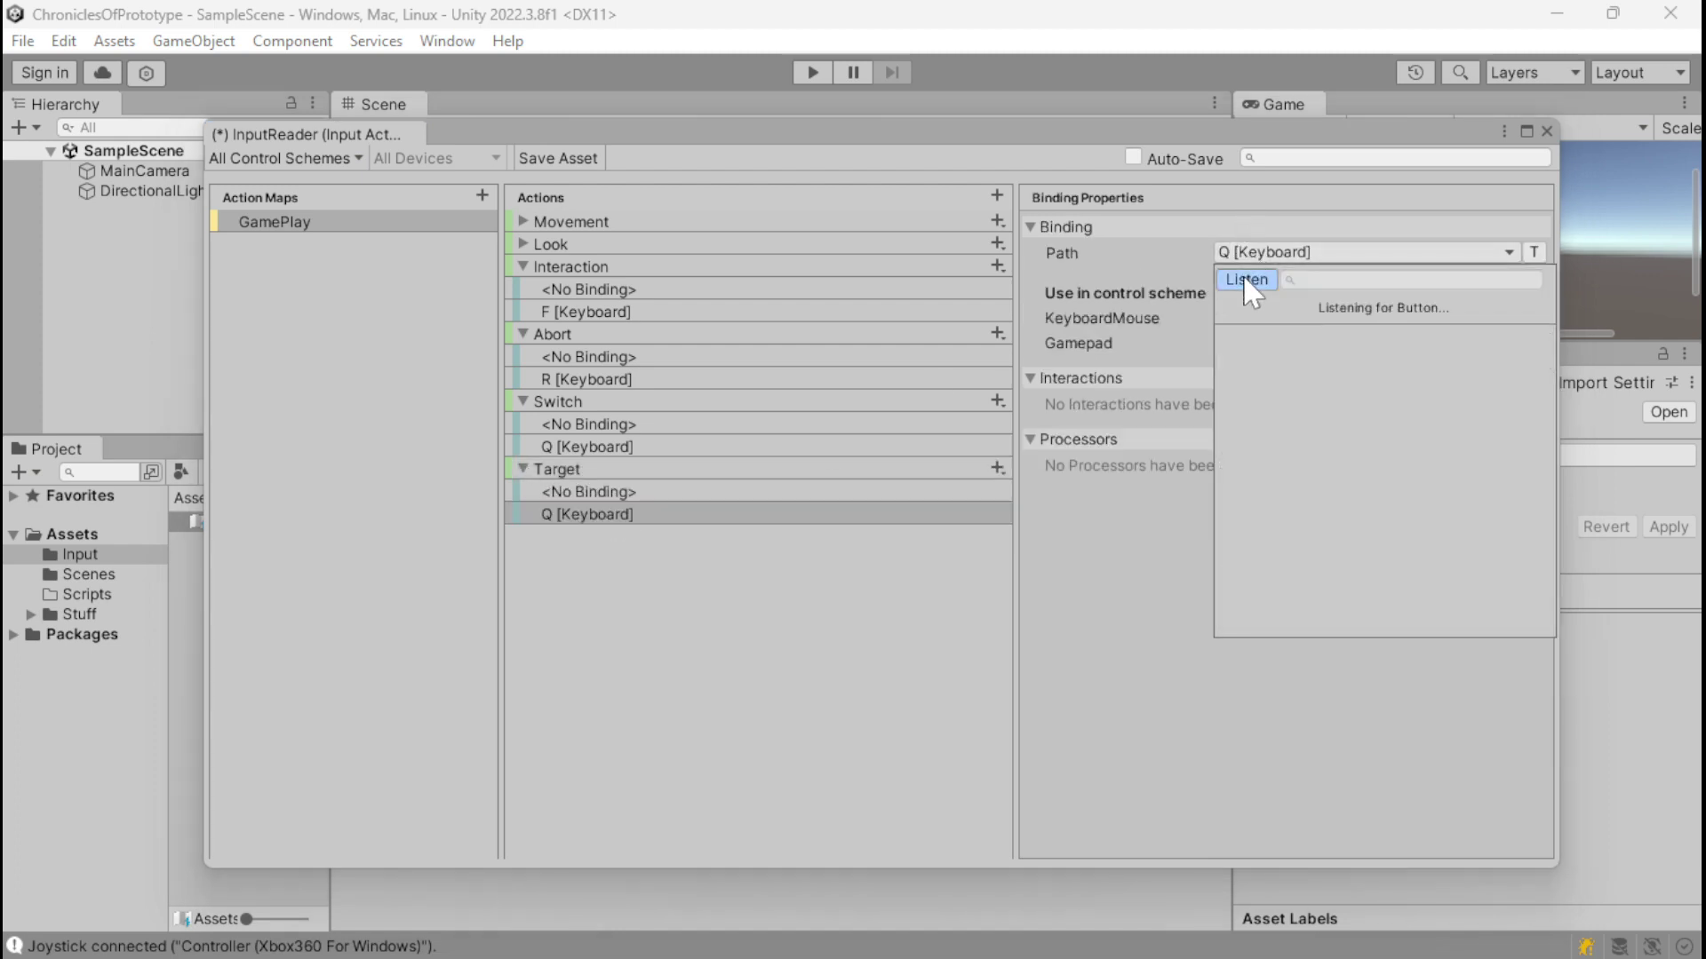
pyautogui.press('e')
pyautogui.click(1286, 337)
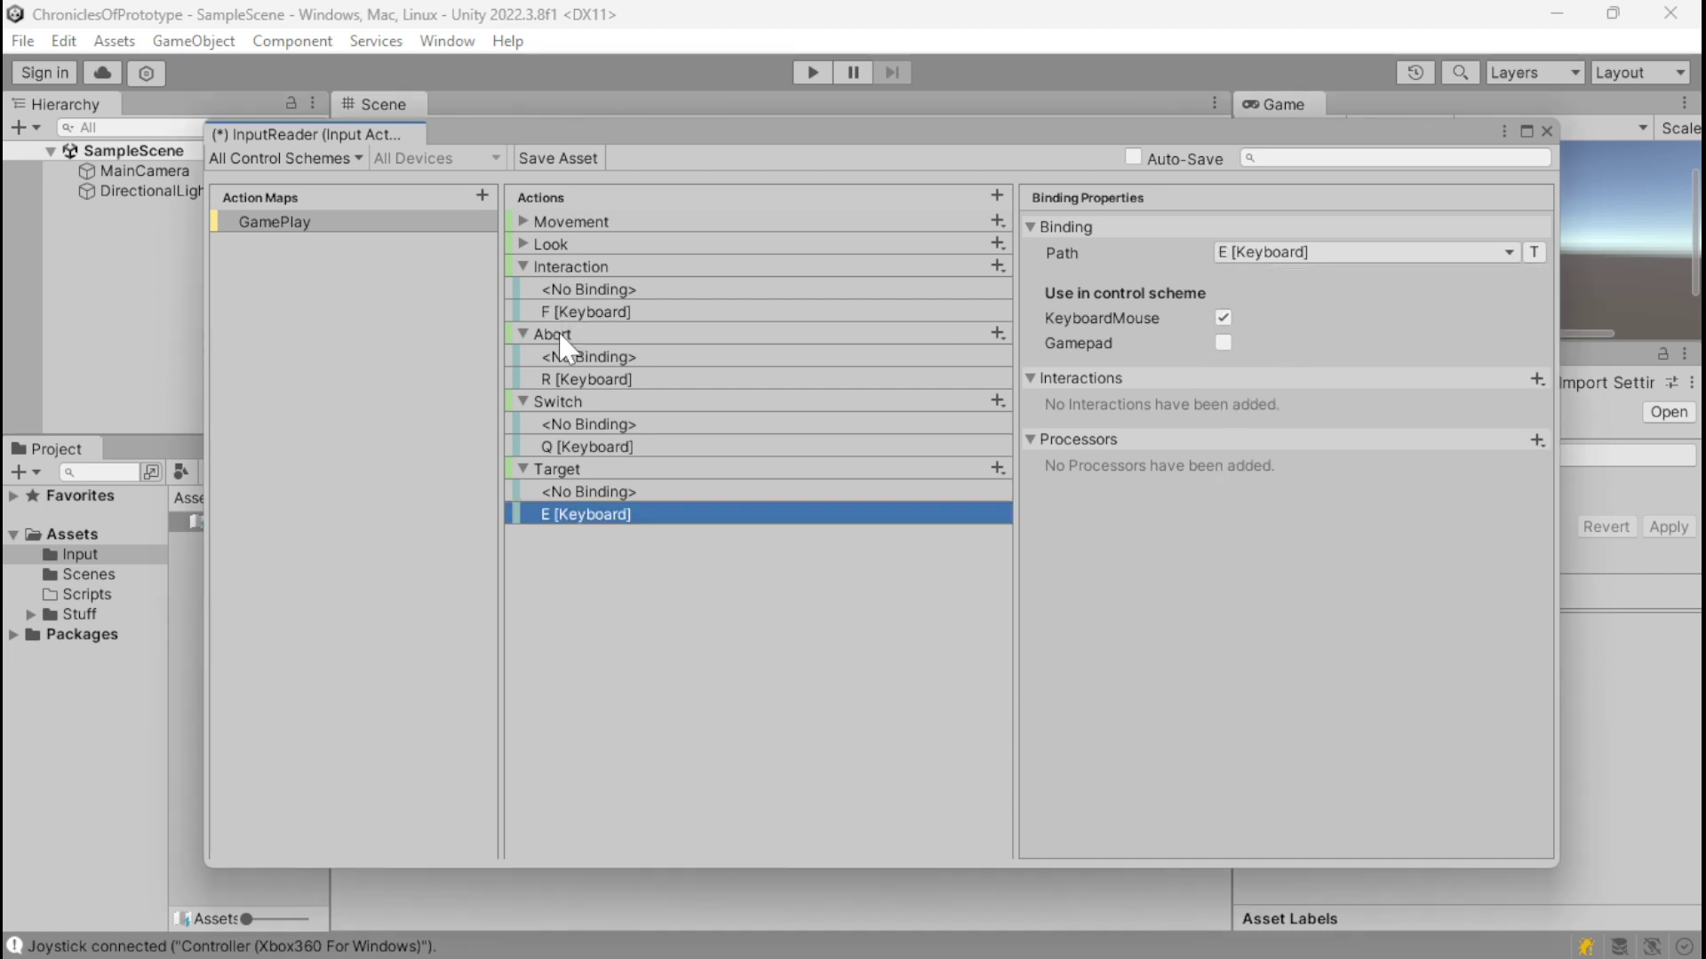
pyautogui.hotkey('ctrl', 's')
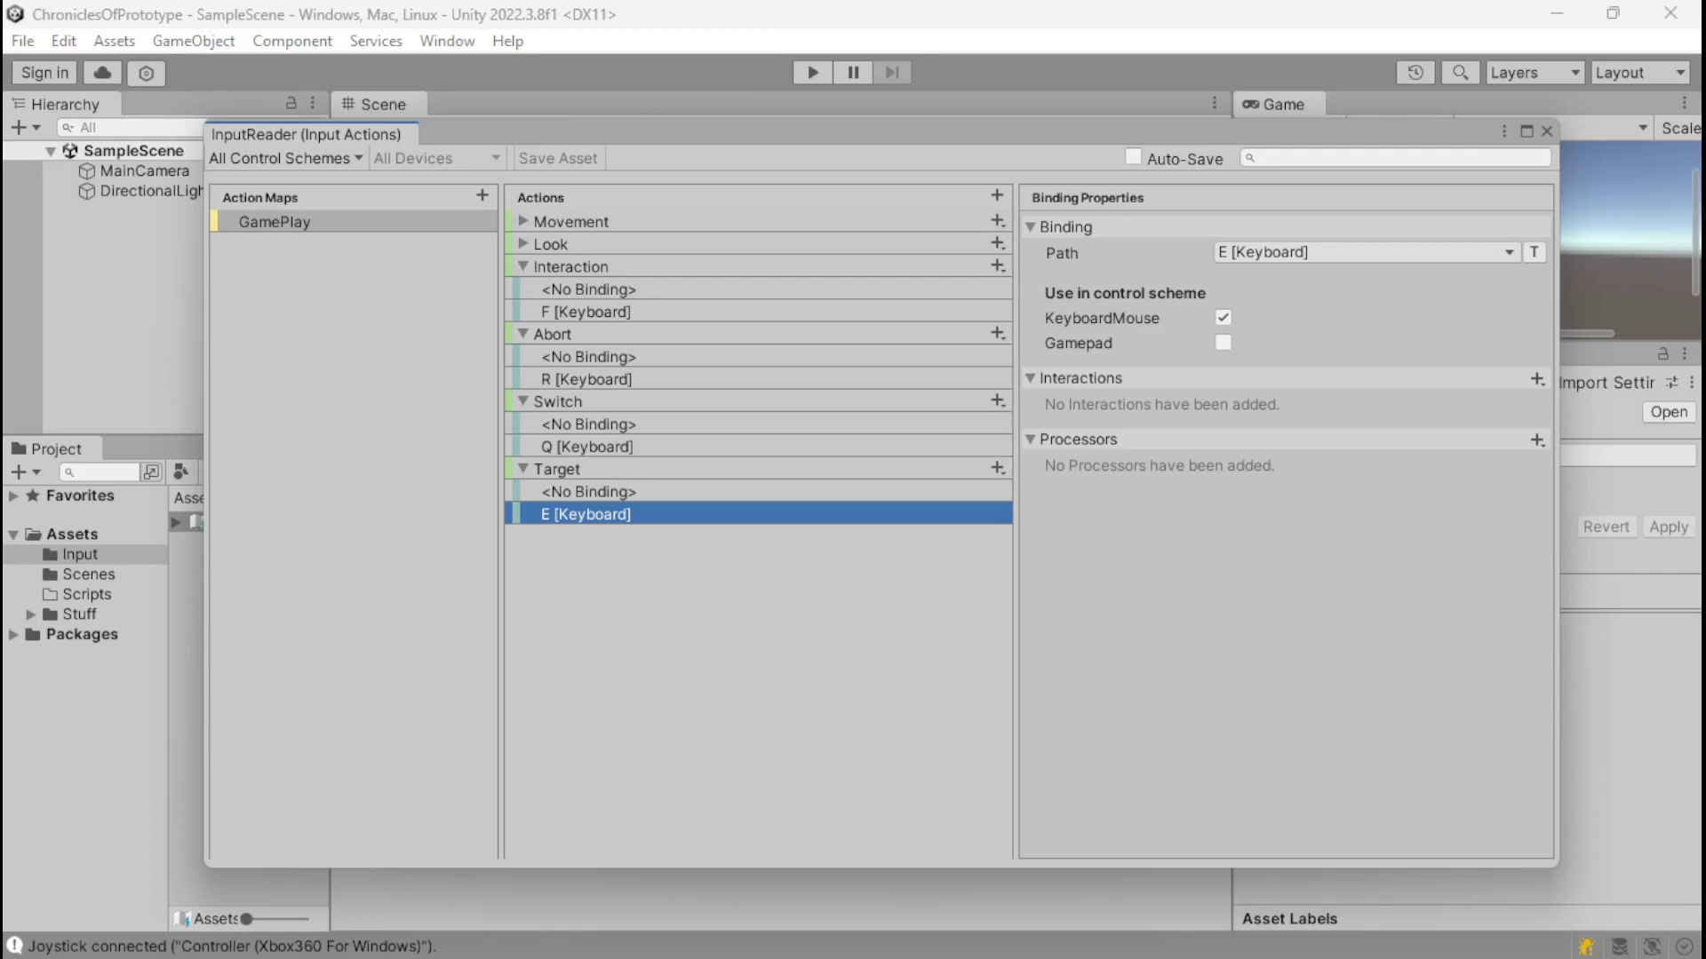
pyautogui.moveTo(582, 127); pyautogui.dragTo(1224, 488)
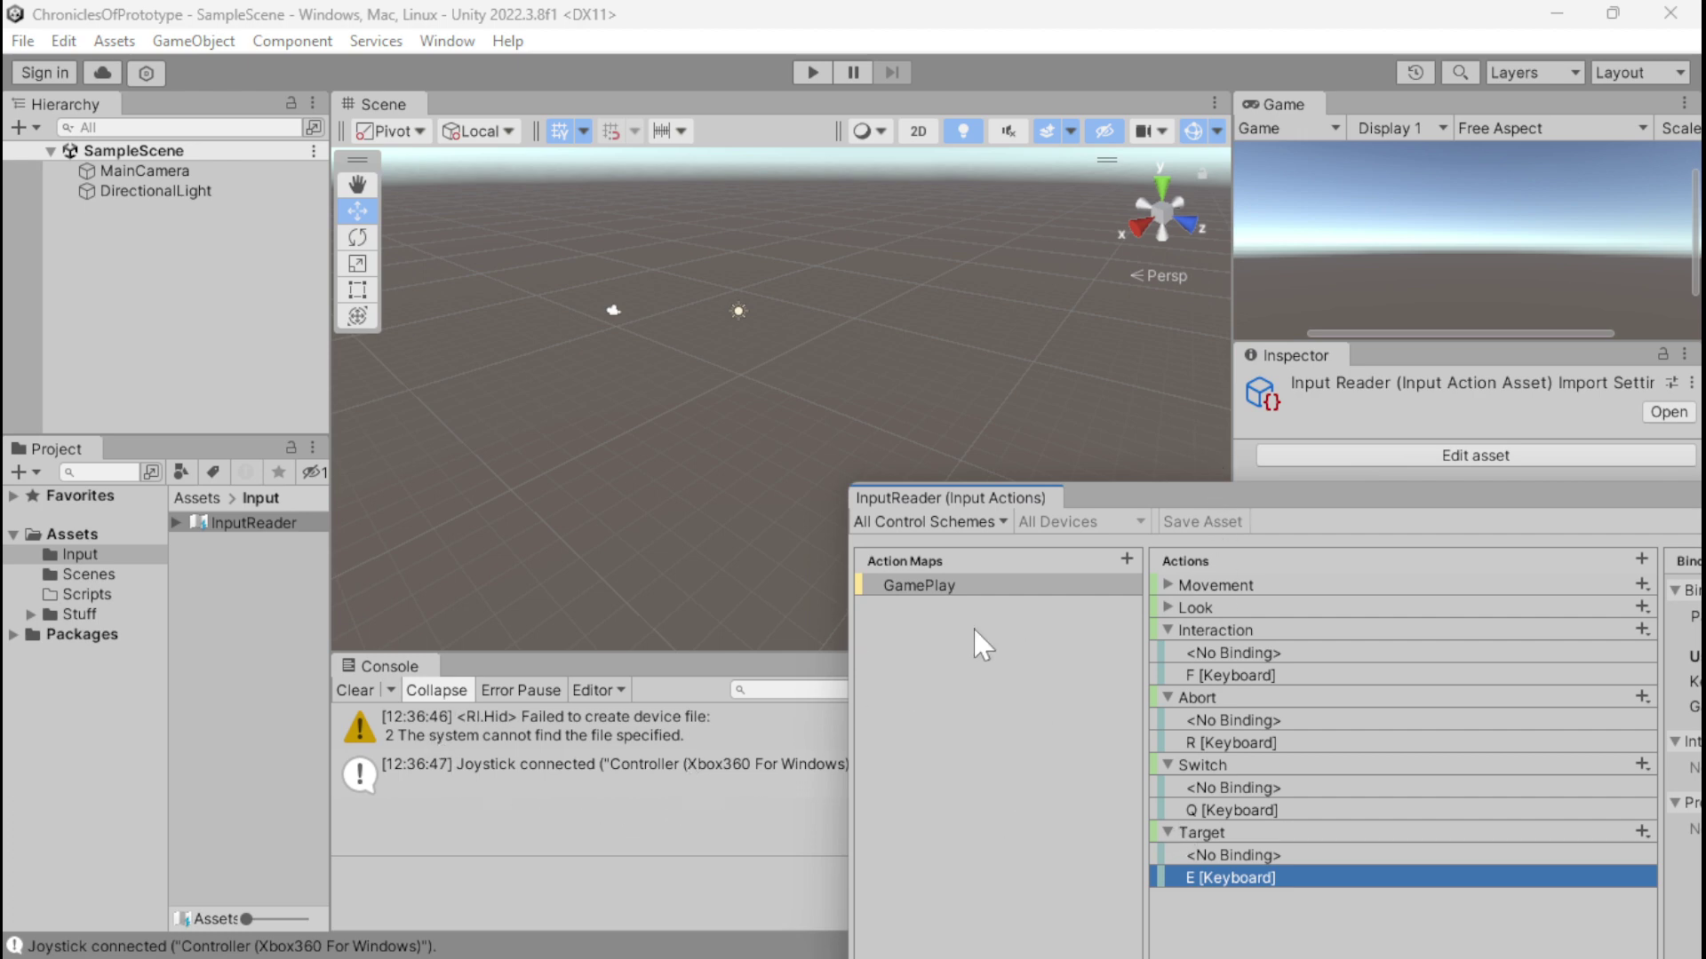
pyautogui.moveTo(1118, 496); pyautogui.dragTo(503, 130)
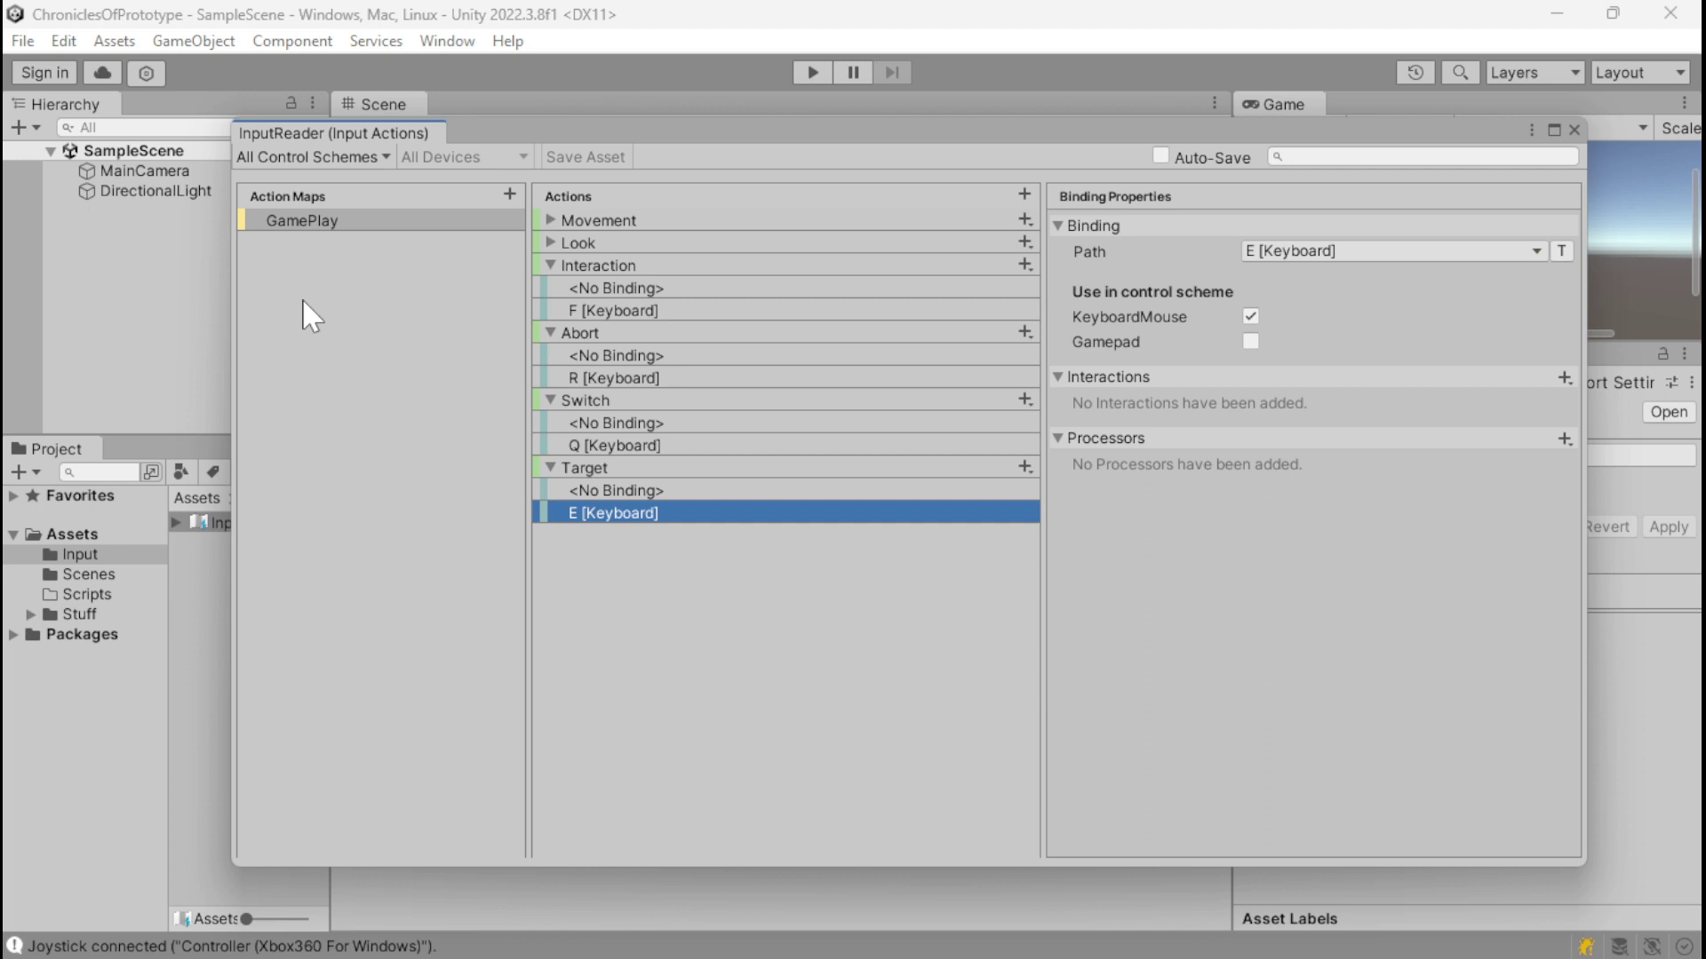
# Step: Bind Interaction's empty gamepad binding to Button South [Gamepad]
pyautogui.click(626, 289)
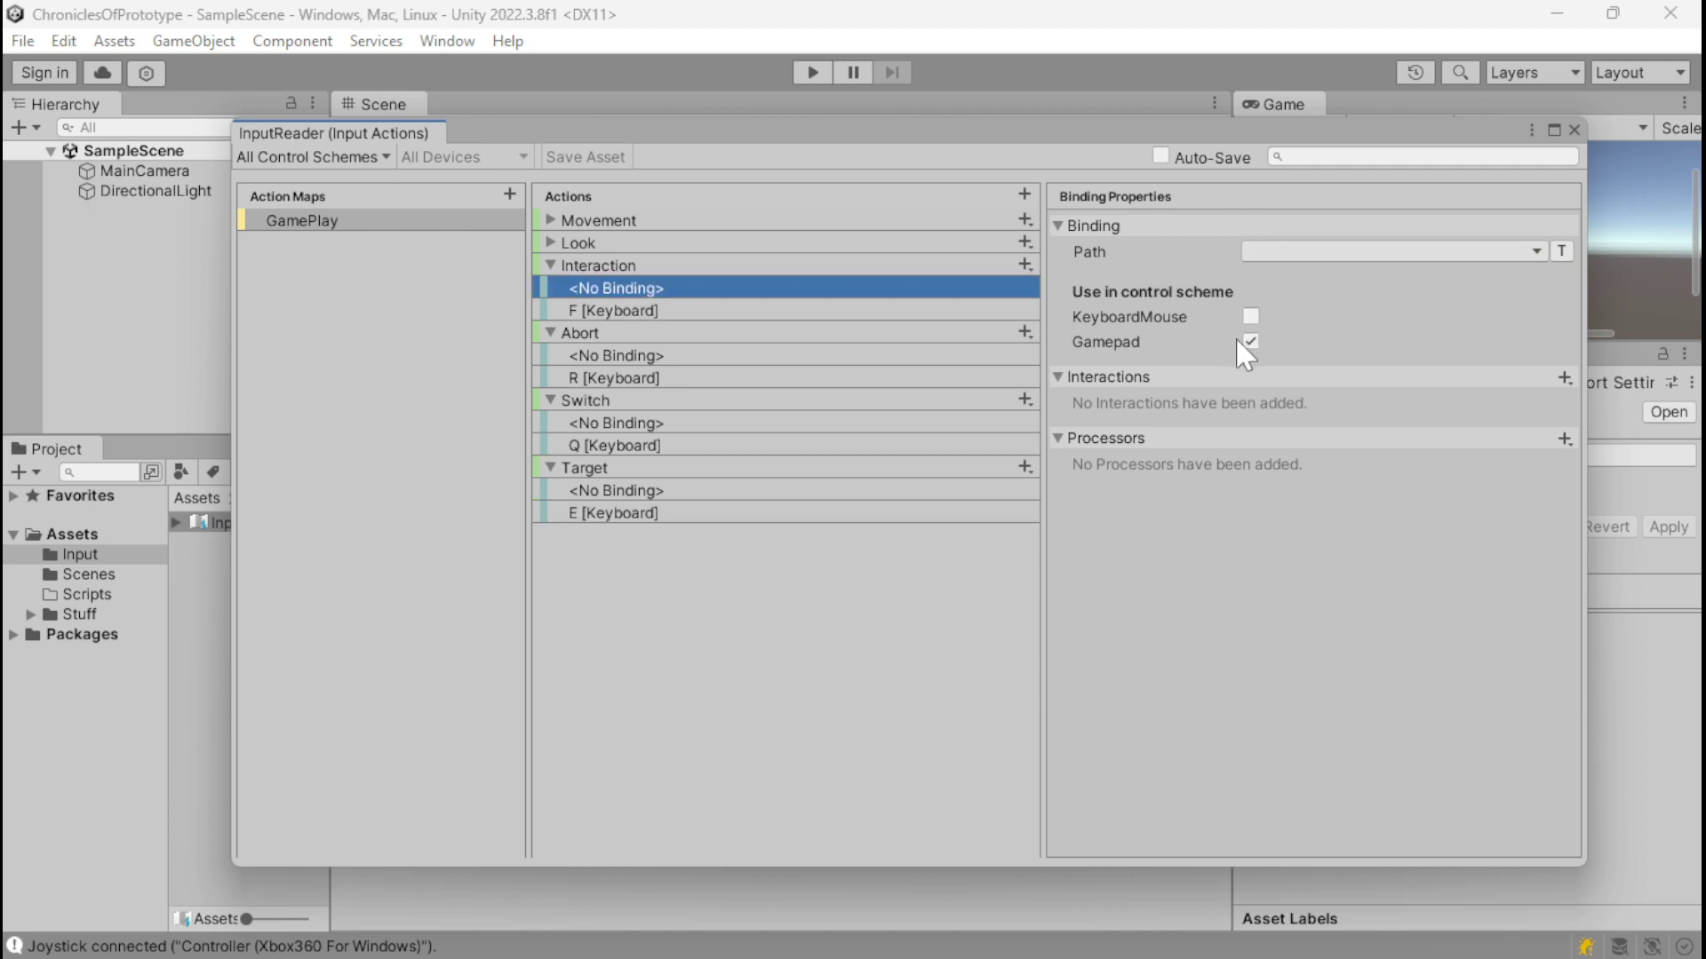
pyautogui.click(1276, 253)
pyautogui.click(1276, 279)
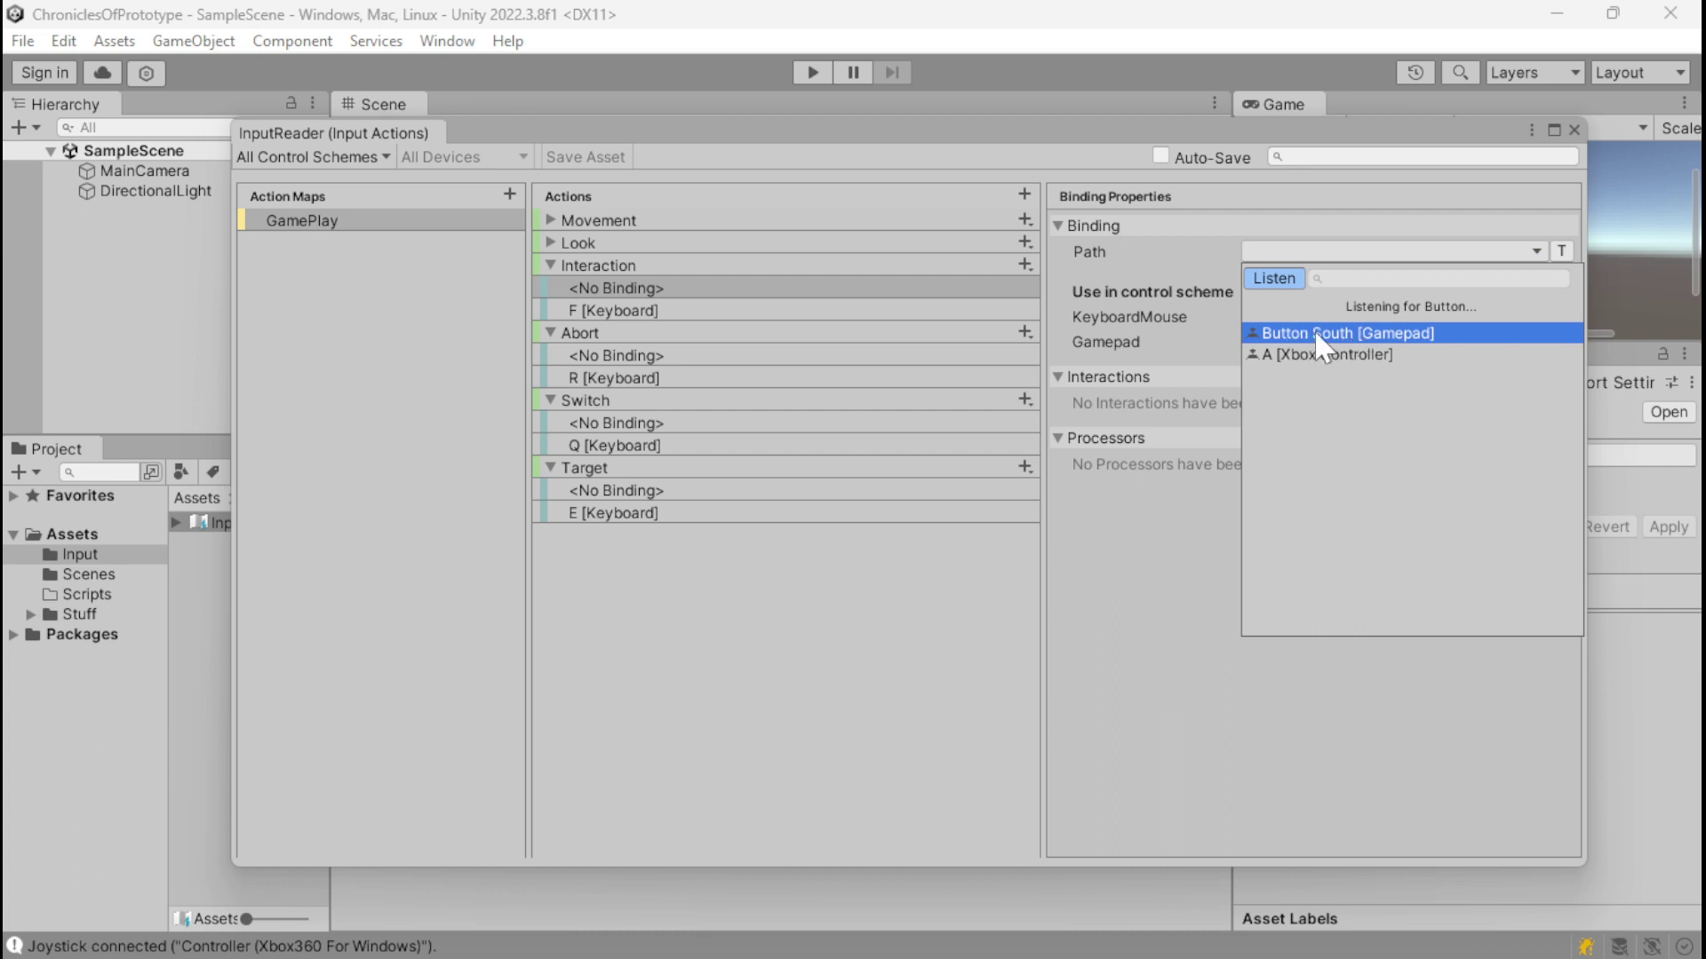
pyautogui.click(1336, 332)
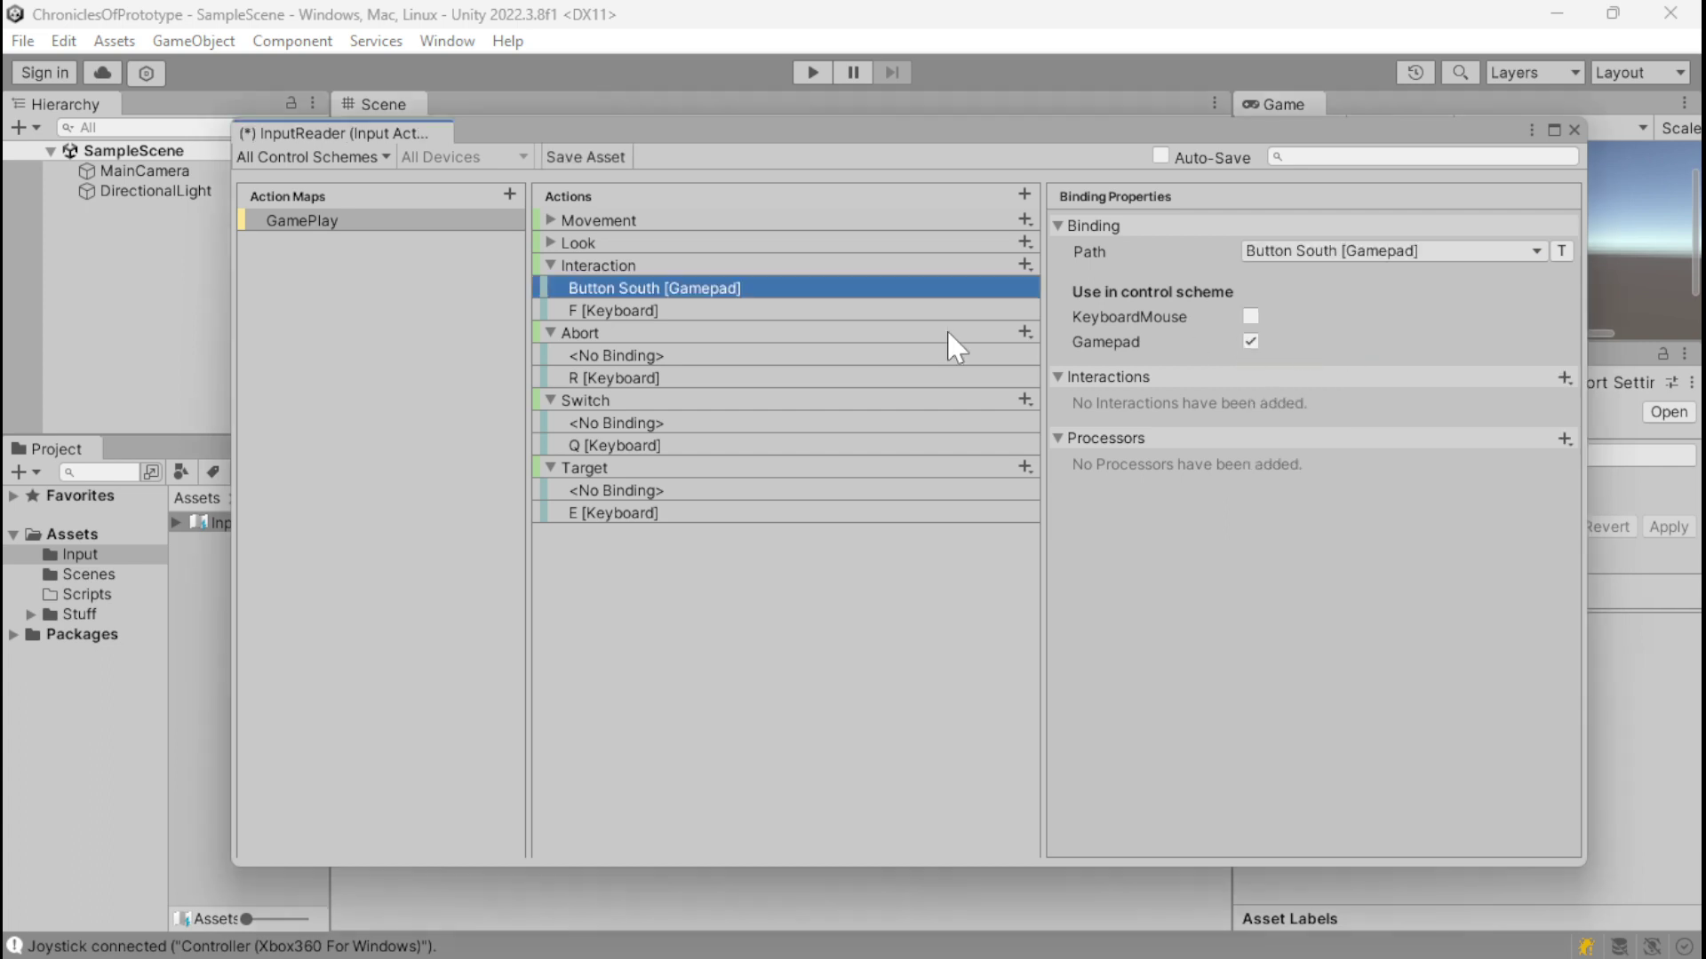
# Step: Bind Abort's empty gamepad binding to Button East [Gamepad]
pyautogui.click(715, 353)
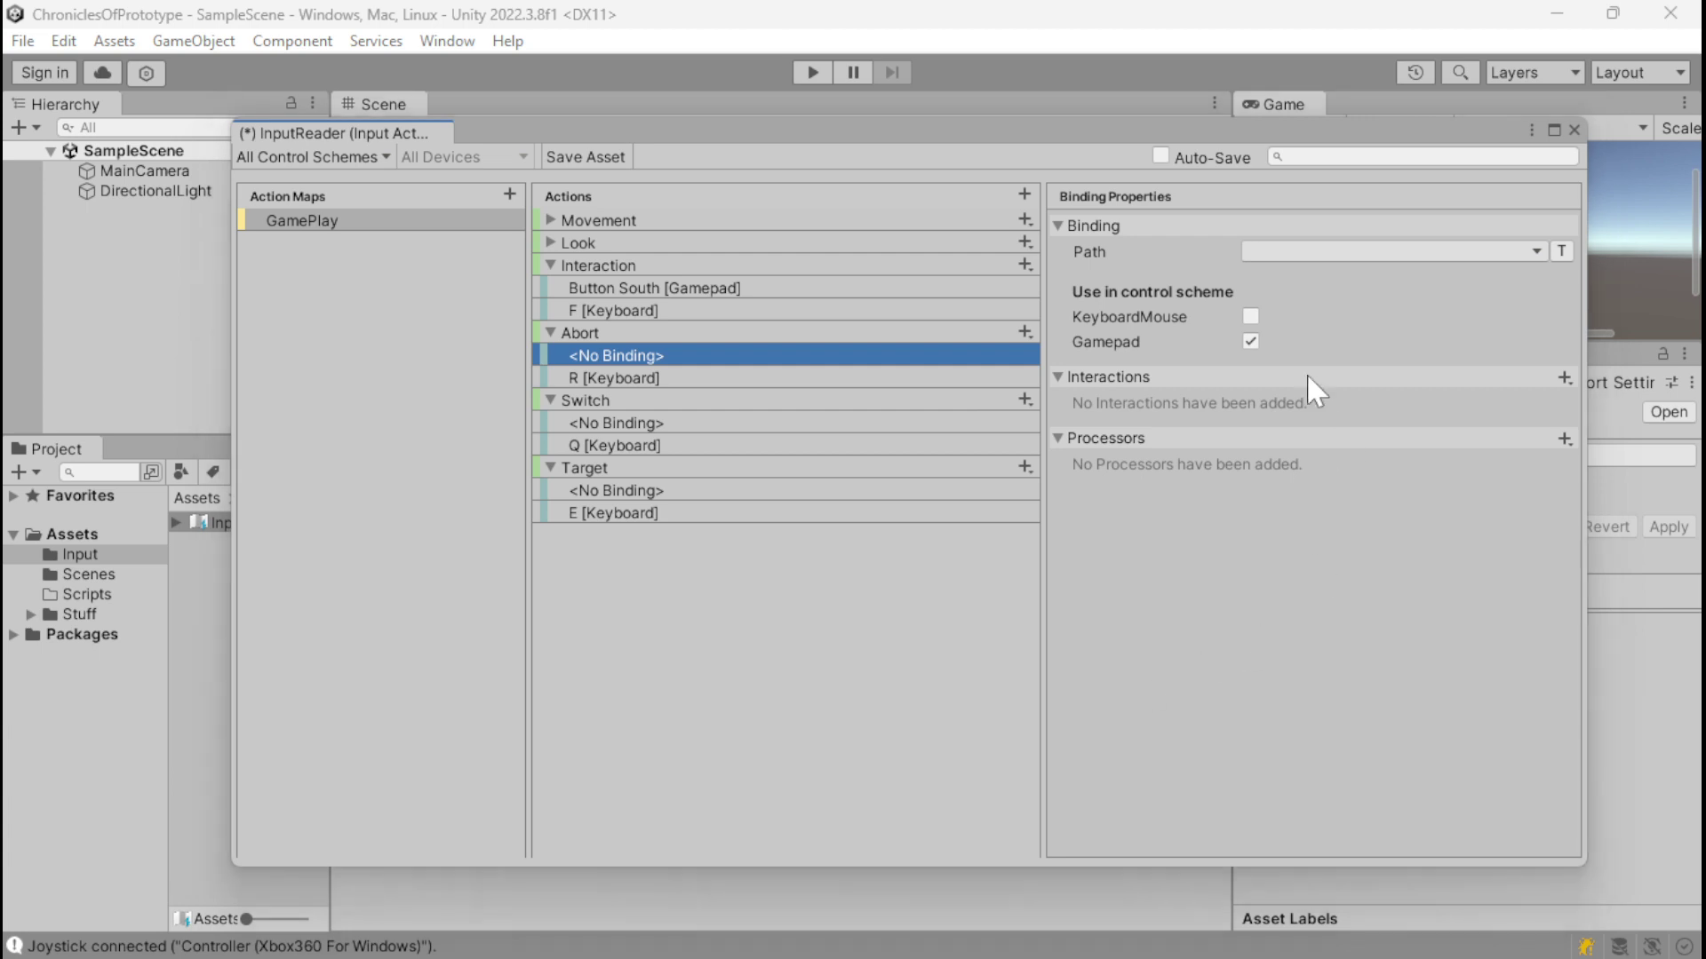
pyautogui.click(1286, 249)
pyautogui.click(1267, 277)
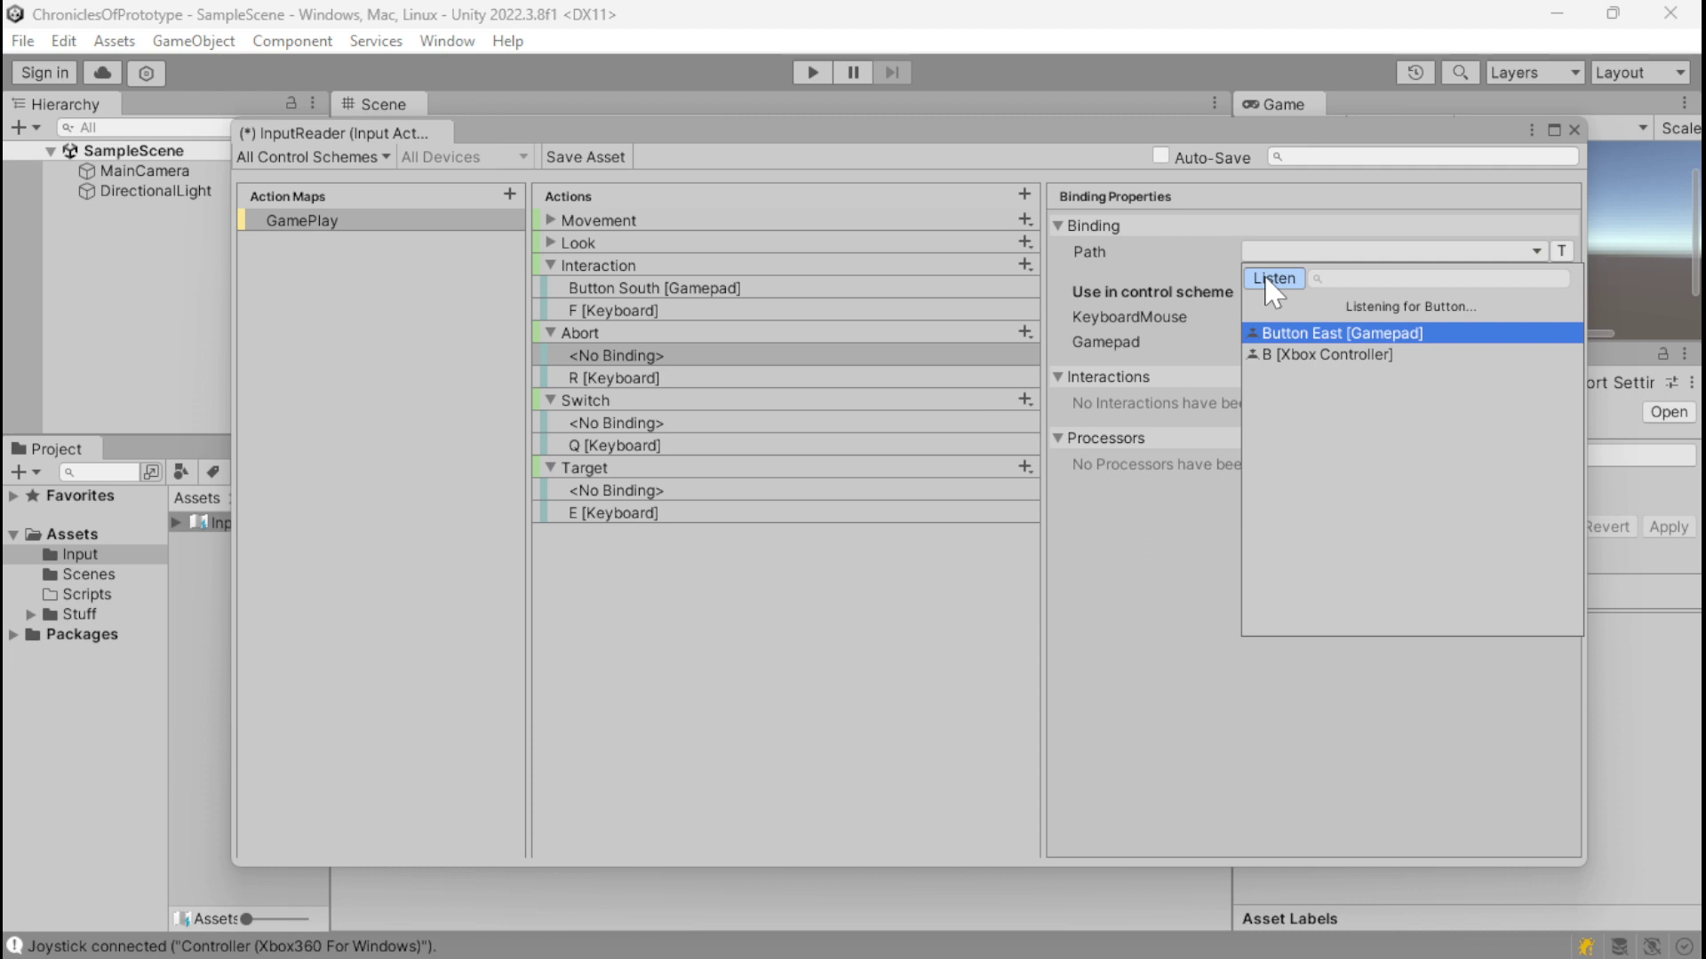
pyautogui.click(1272, 336)
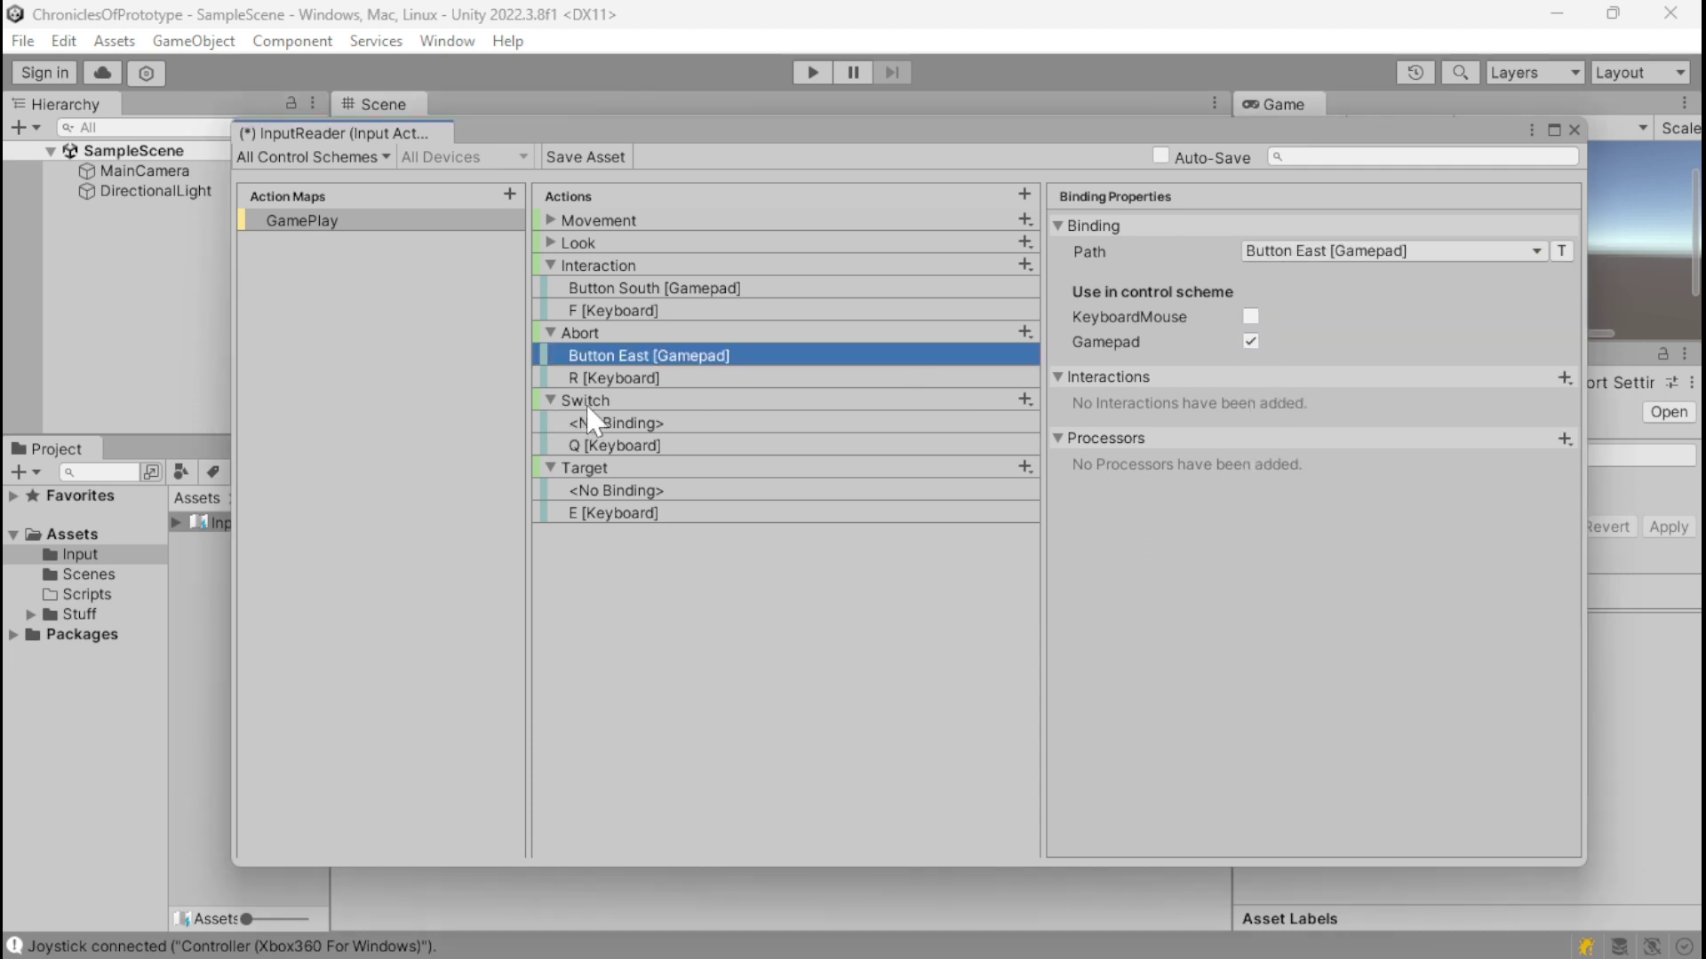
# Step: Bind Switch's empty gamepad binding to Button North [Gamepad]
pyautogui.click(621, 423)
pyautogui.click(1271, 252)
pyautogui.click(1272, 278)
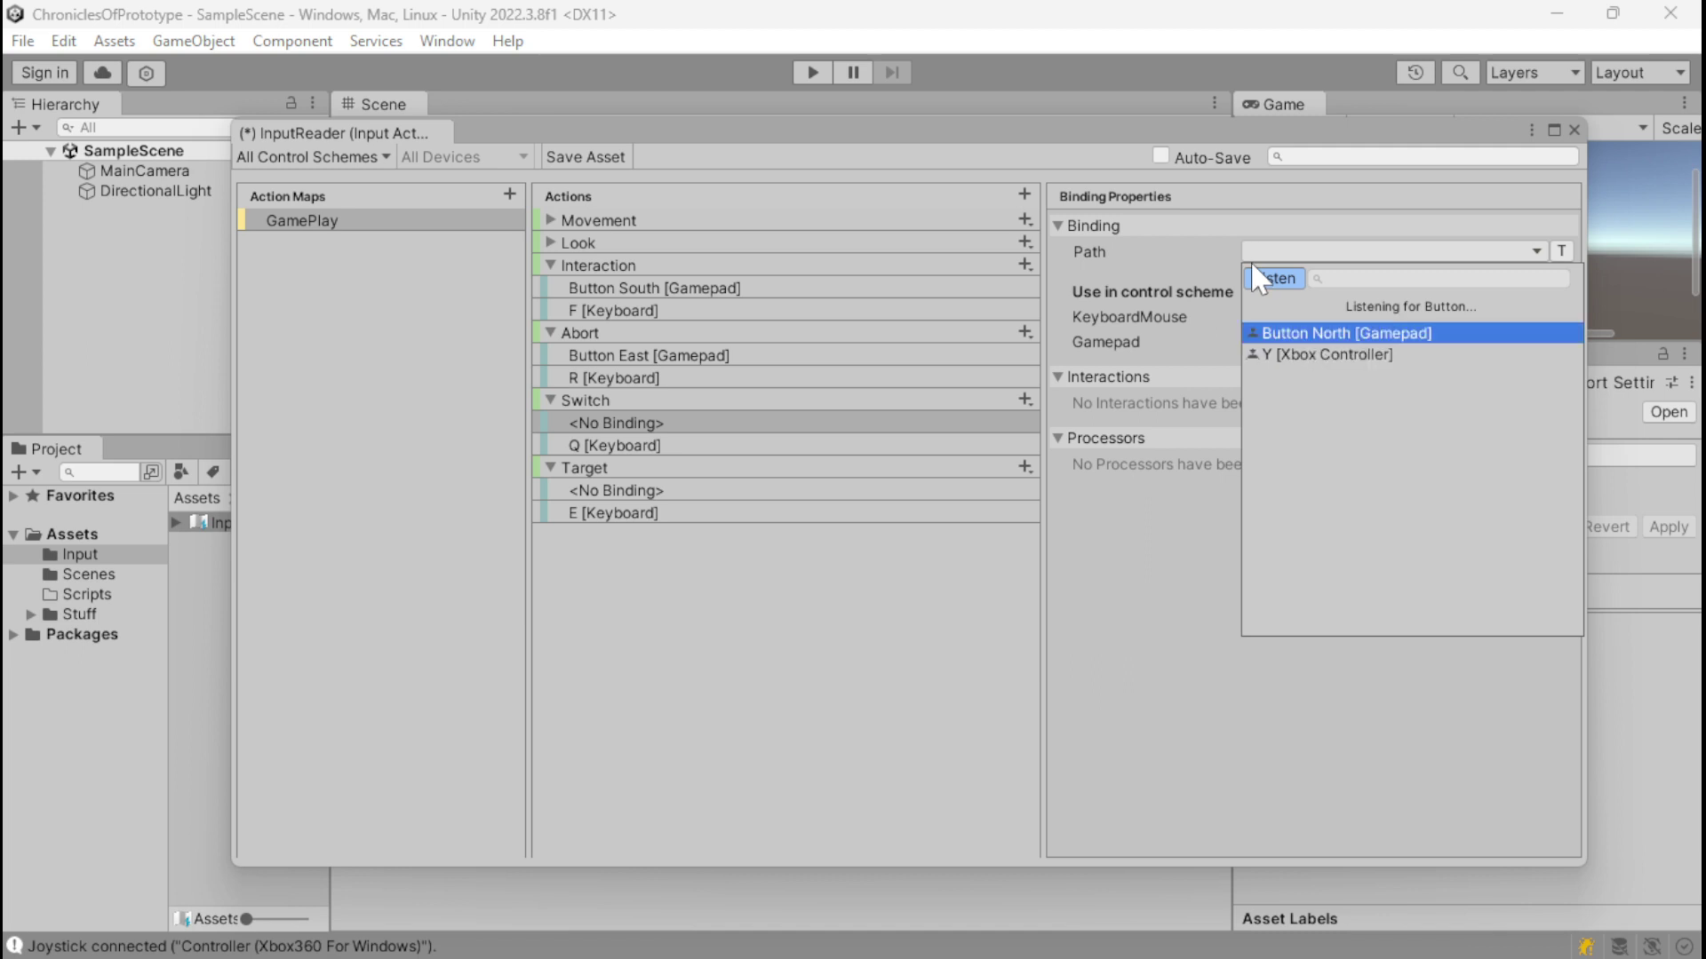
pyautogui.click(1329, 334)
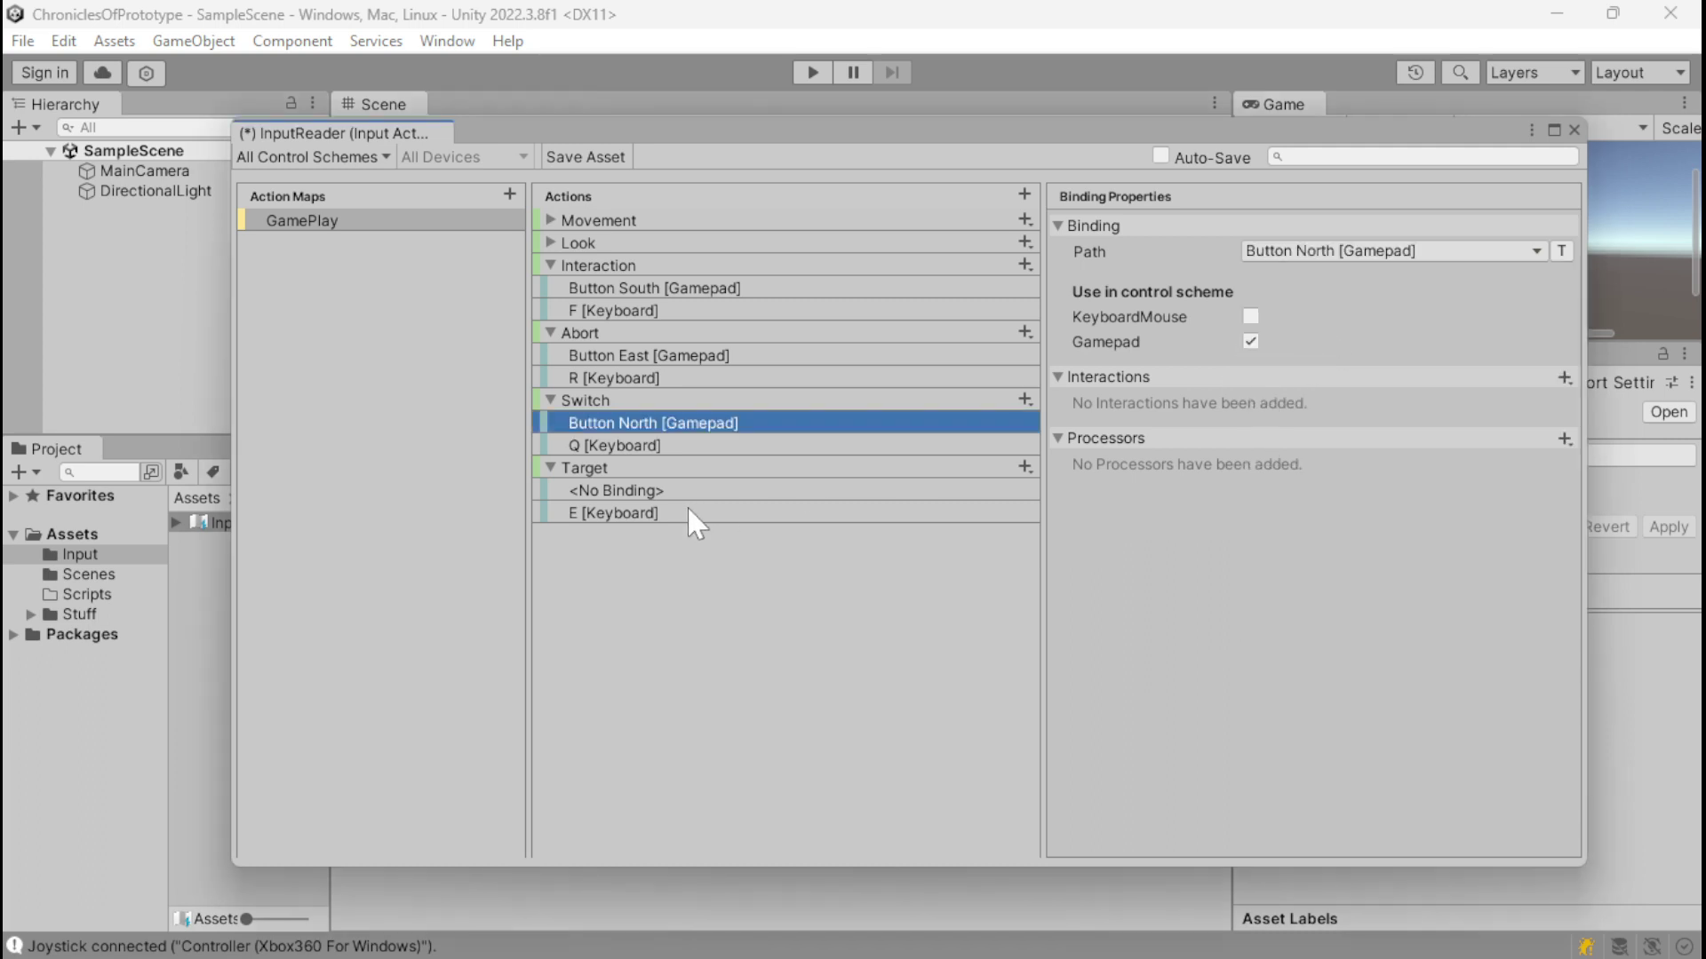
# Step: Bind the Target action's empty binding to Button West [Gamepad], limit it to the Gamepad control scheme, and save the asset
pyautogui.click(708, 491)
pyautogui.click(1251, 318)
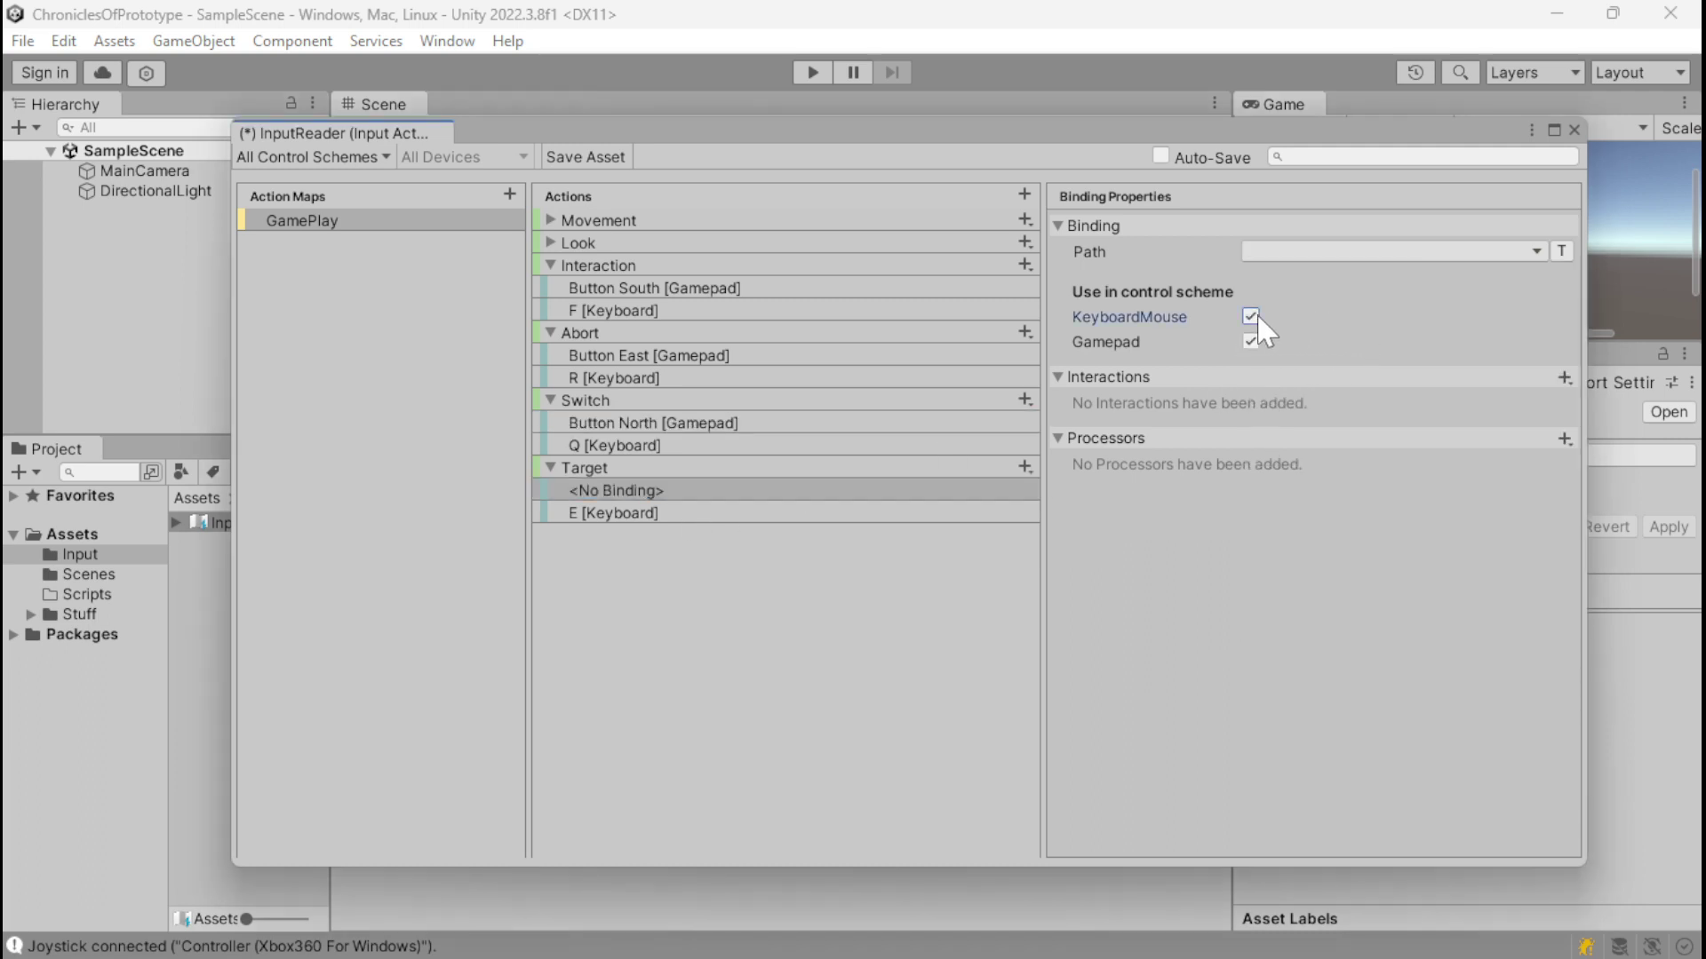
pyautogui.click(1284, 253)
pyautogui.click(1262, 279)
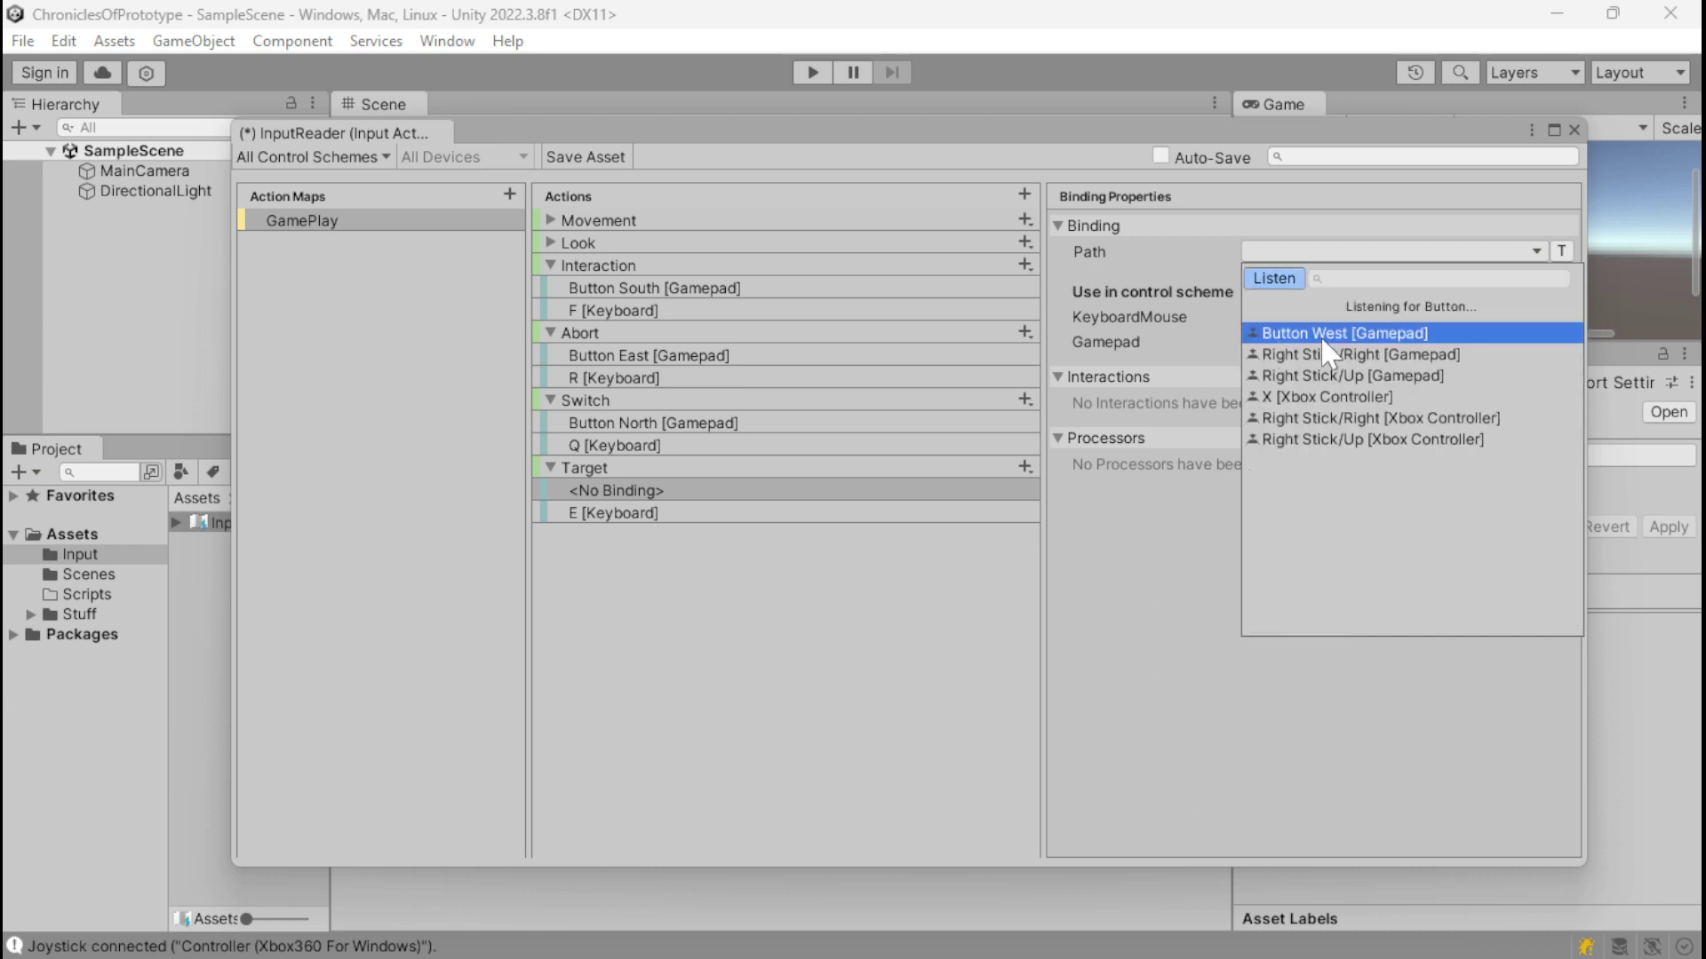
pyautogui.click(1323, 339)
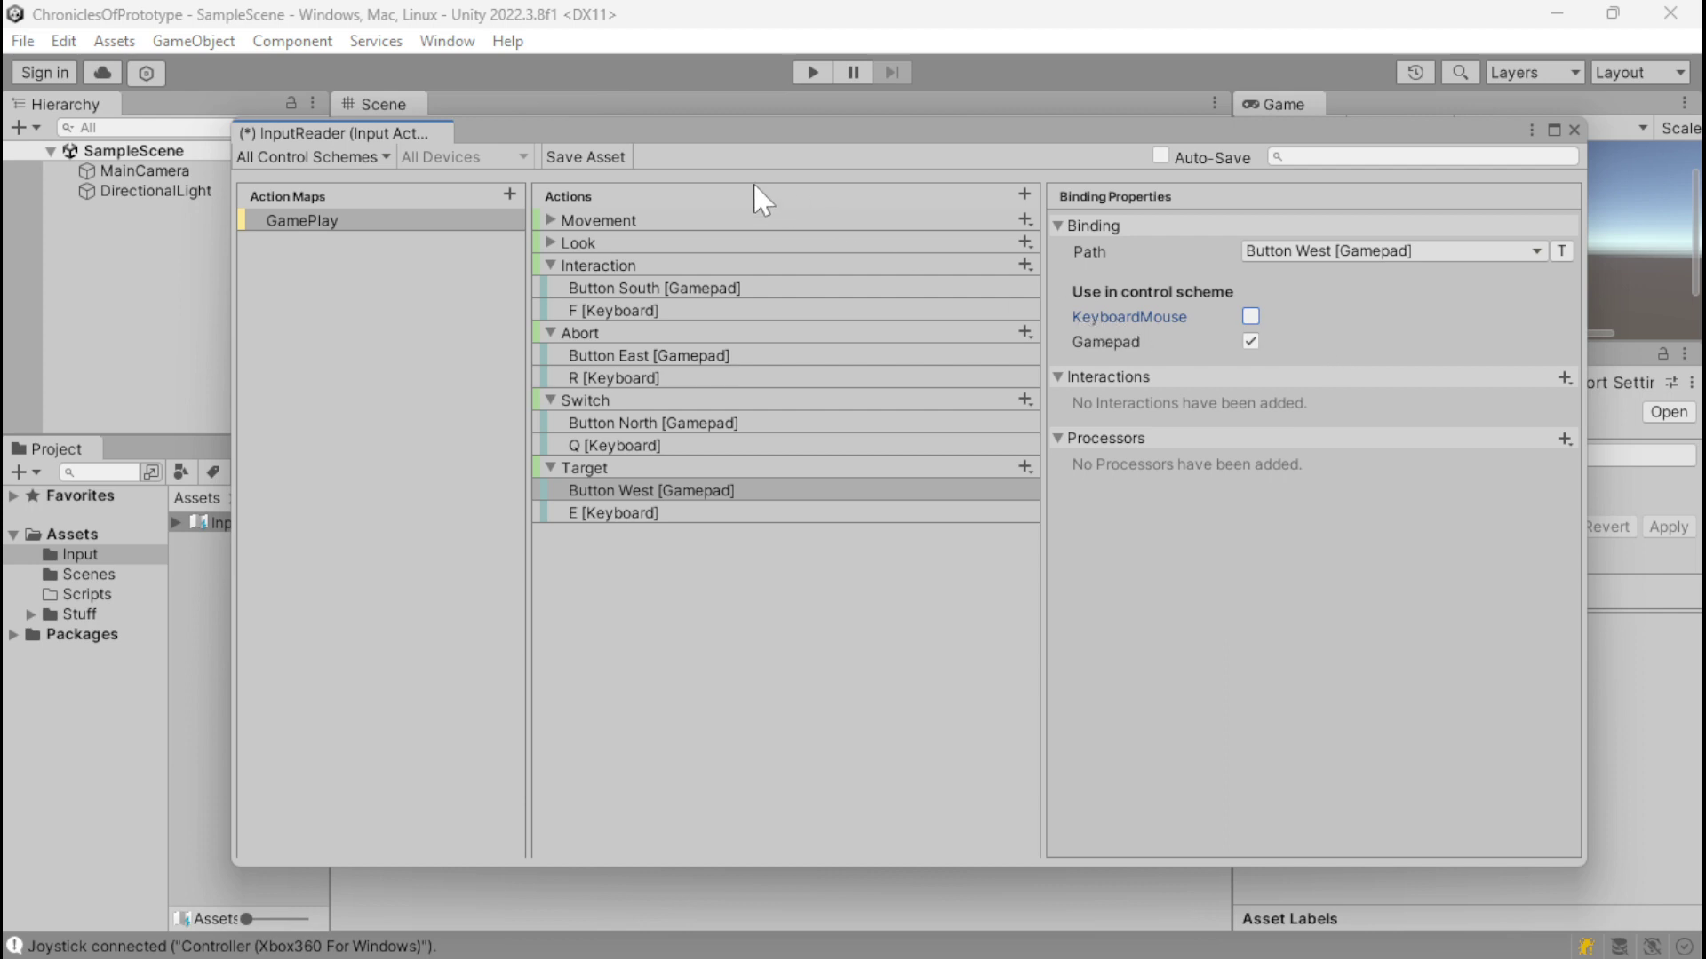
pyautogui.click(594, 160)
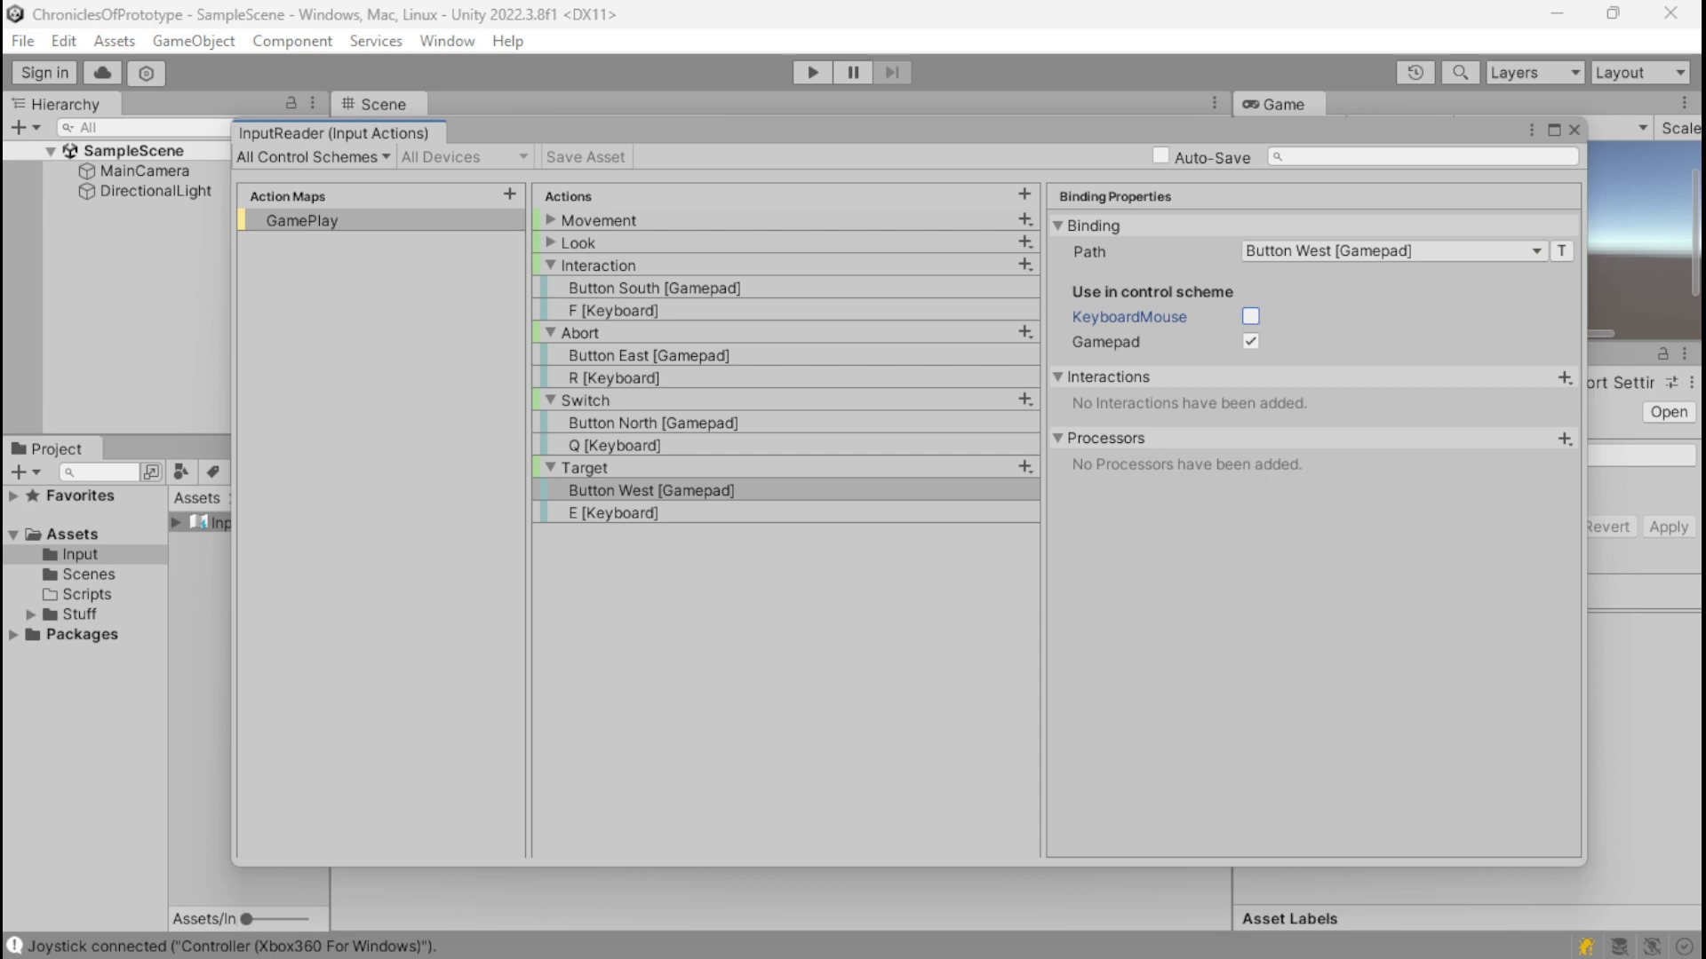
# Step: Duplicate the Target action and rename the copy Attack
pyautogui.click(581, 332)
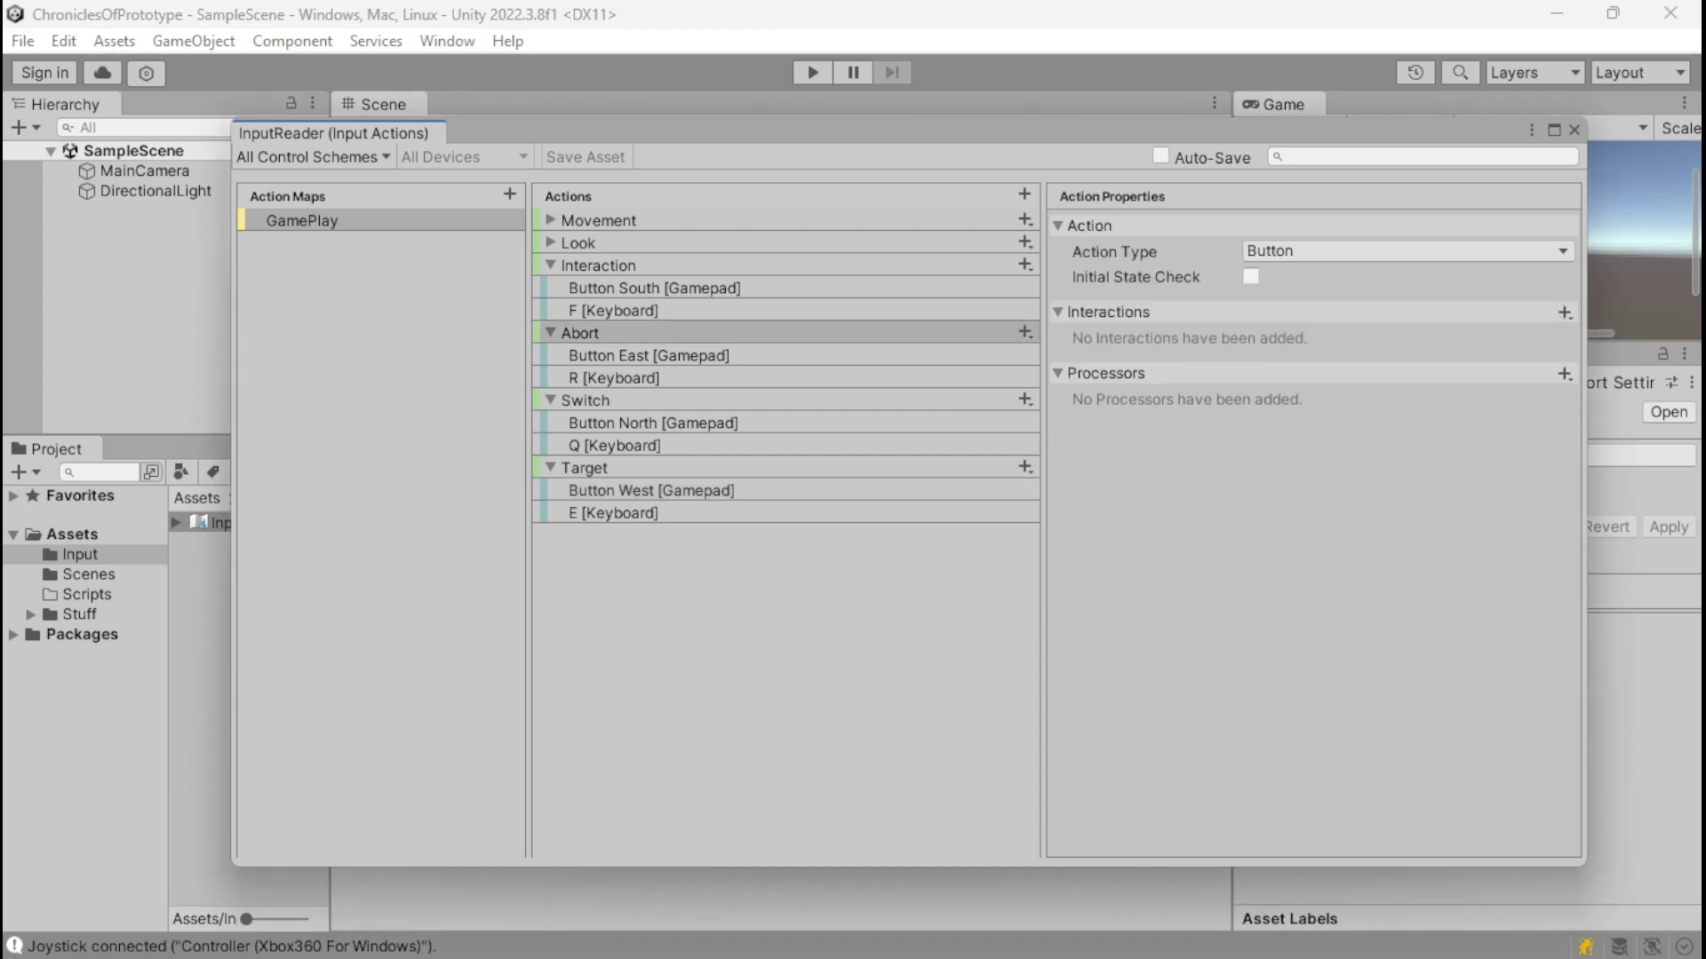
pyautogui.click(654, 666)
pyautogui.click(609, 468)
pyautogui.hotkey('ctrl', 'd')
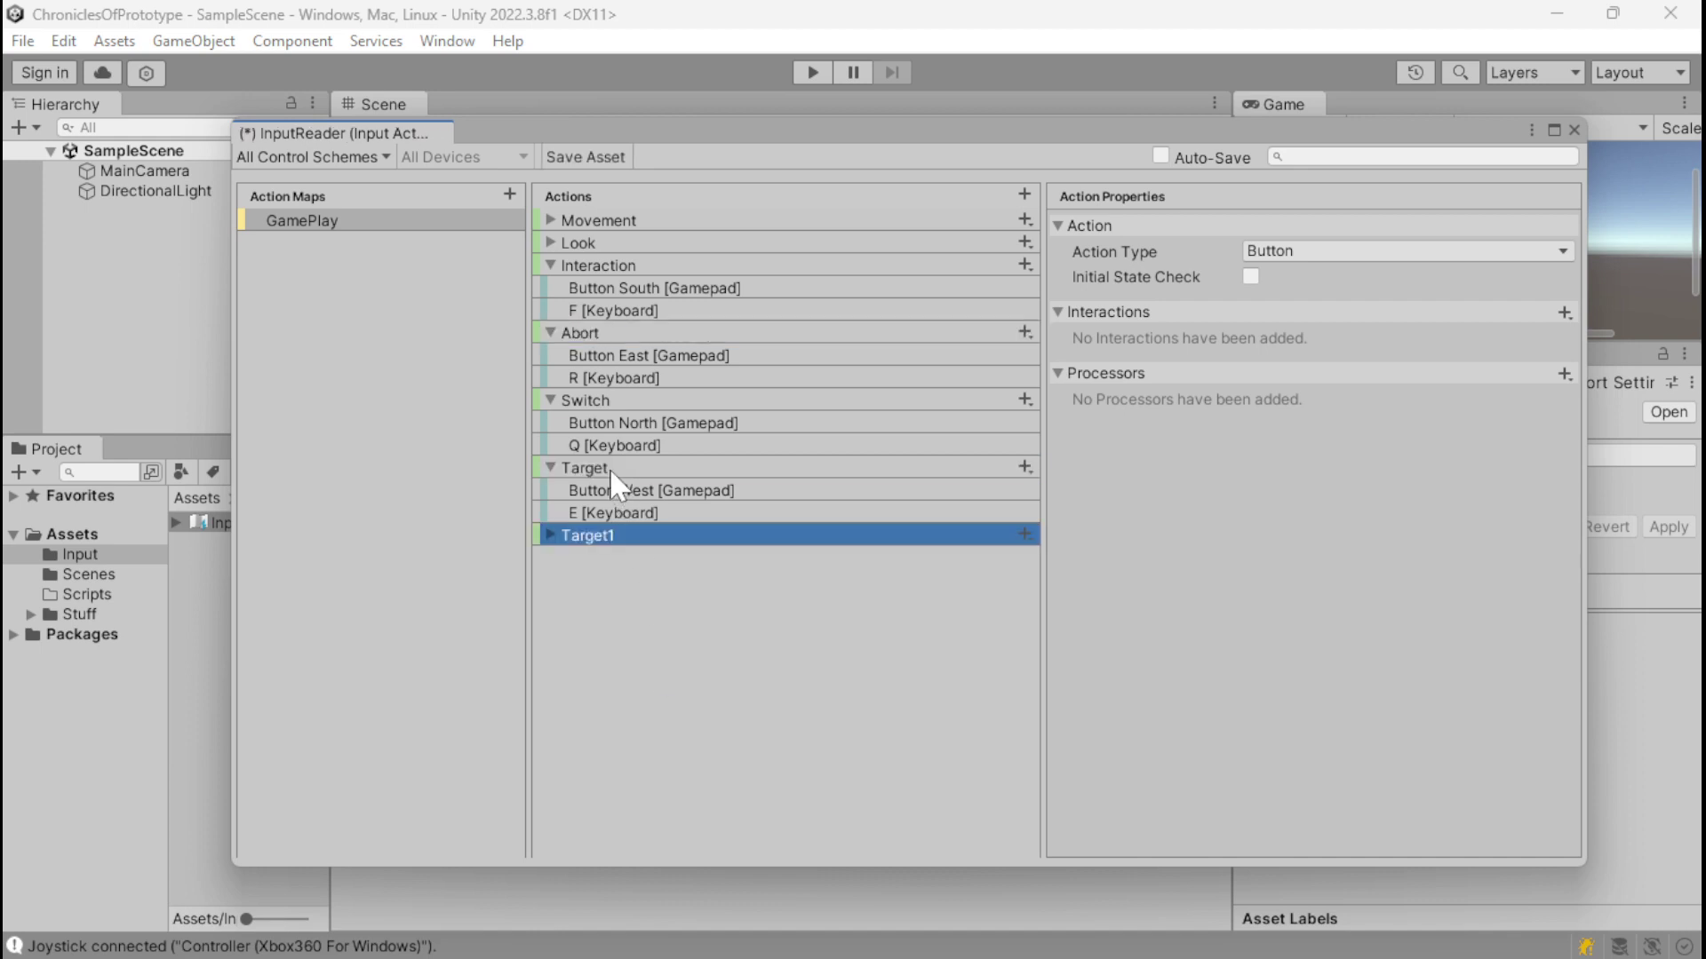
pyautogui.click(613, 535)
pyautogui.write('Attack')
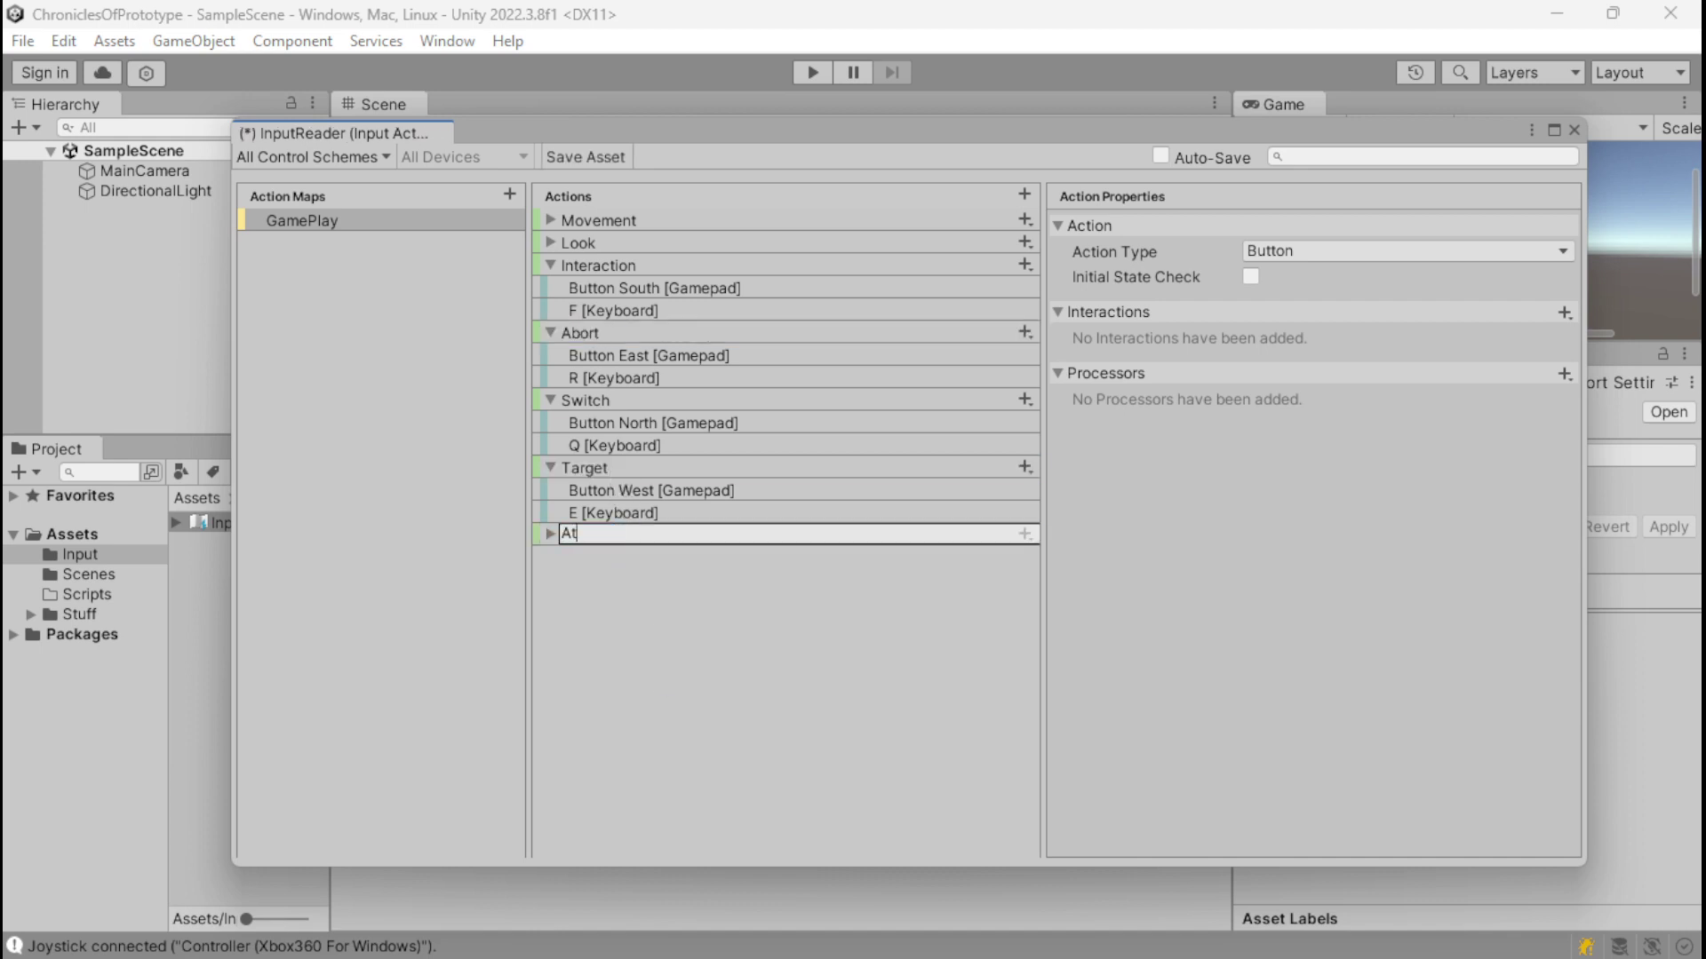
pyautogui.press('Return')
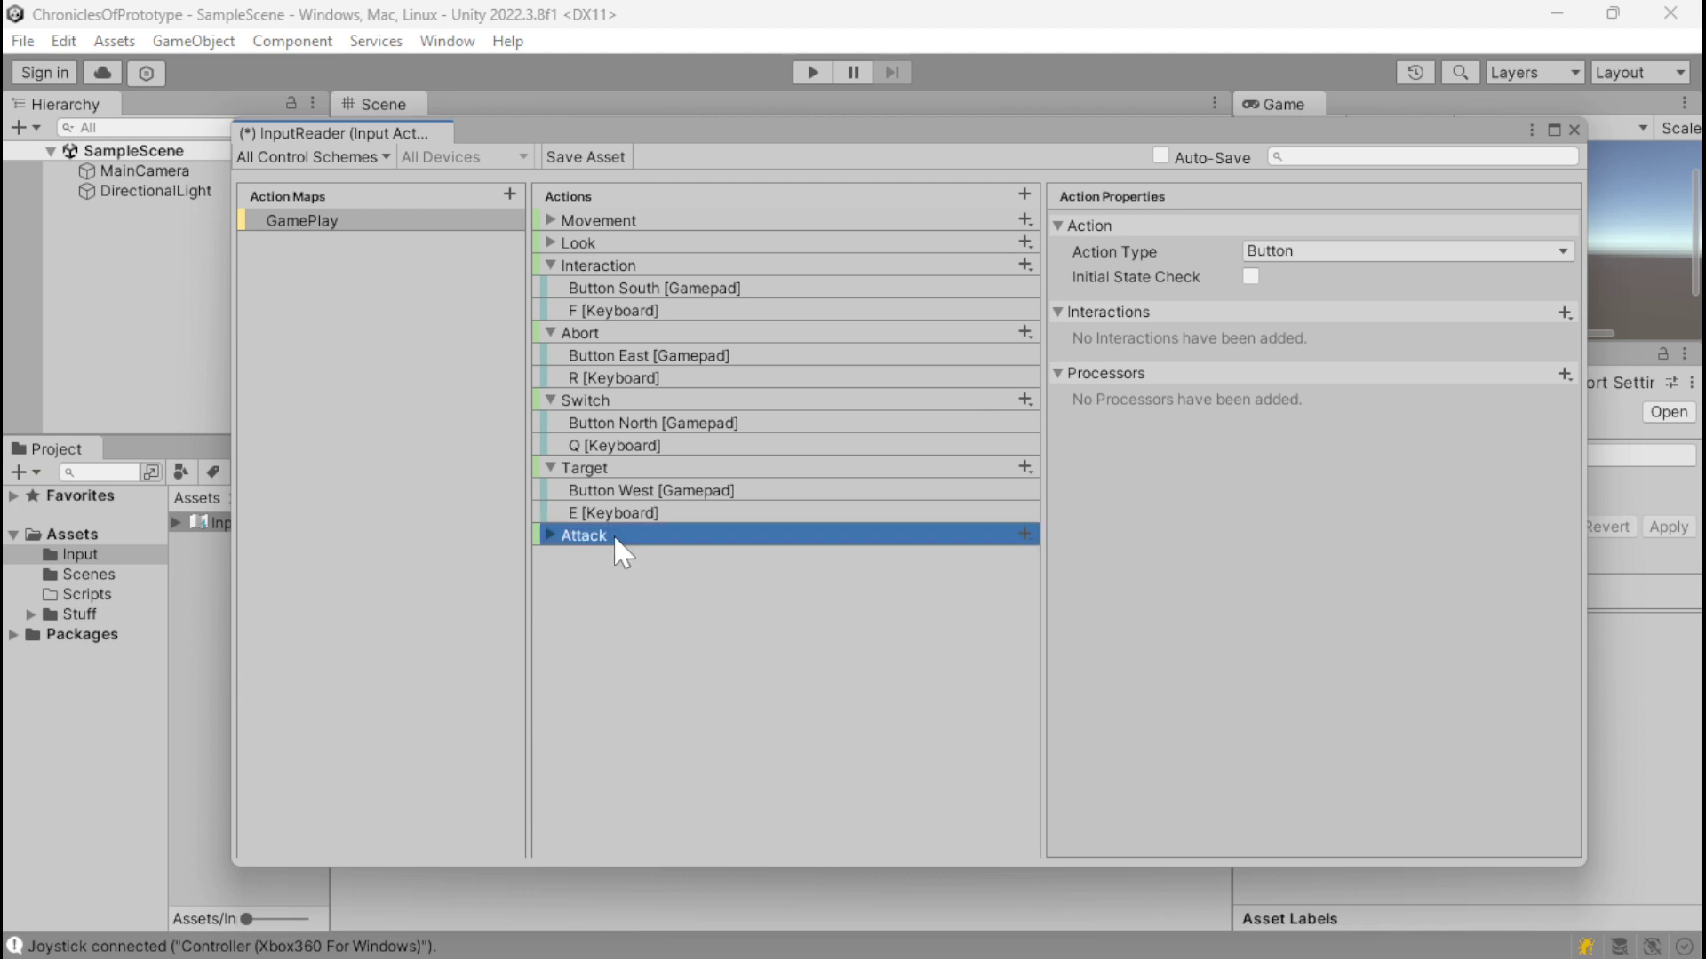
# Step: Duplicate the Attack action, rename the copy Jump, and expand the bindings of both actions
pyautogui.hotkey('ctrl', 'd')
pyautogui.click(613, 551)
pyautogui.write('Jump')
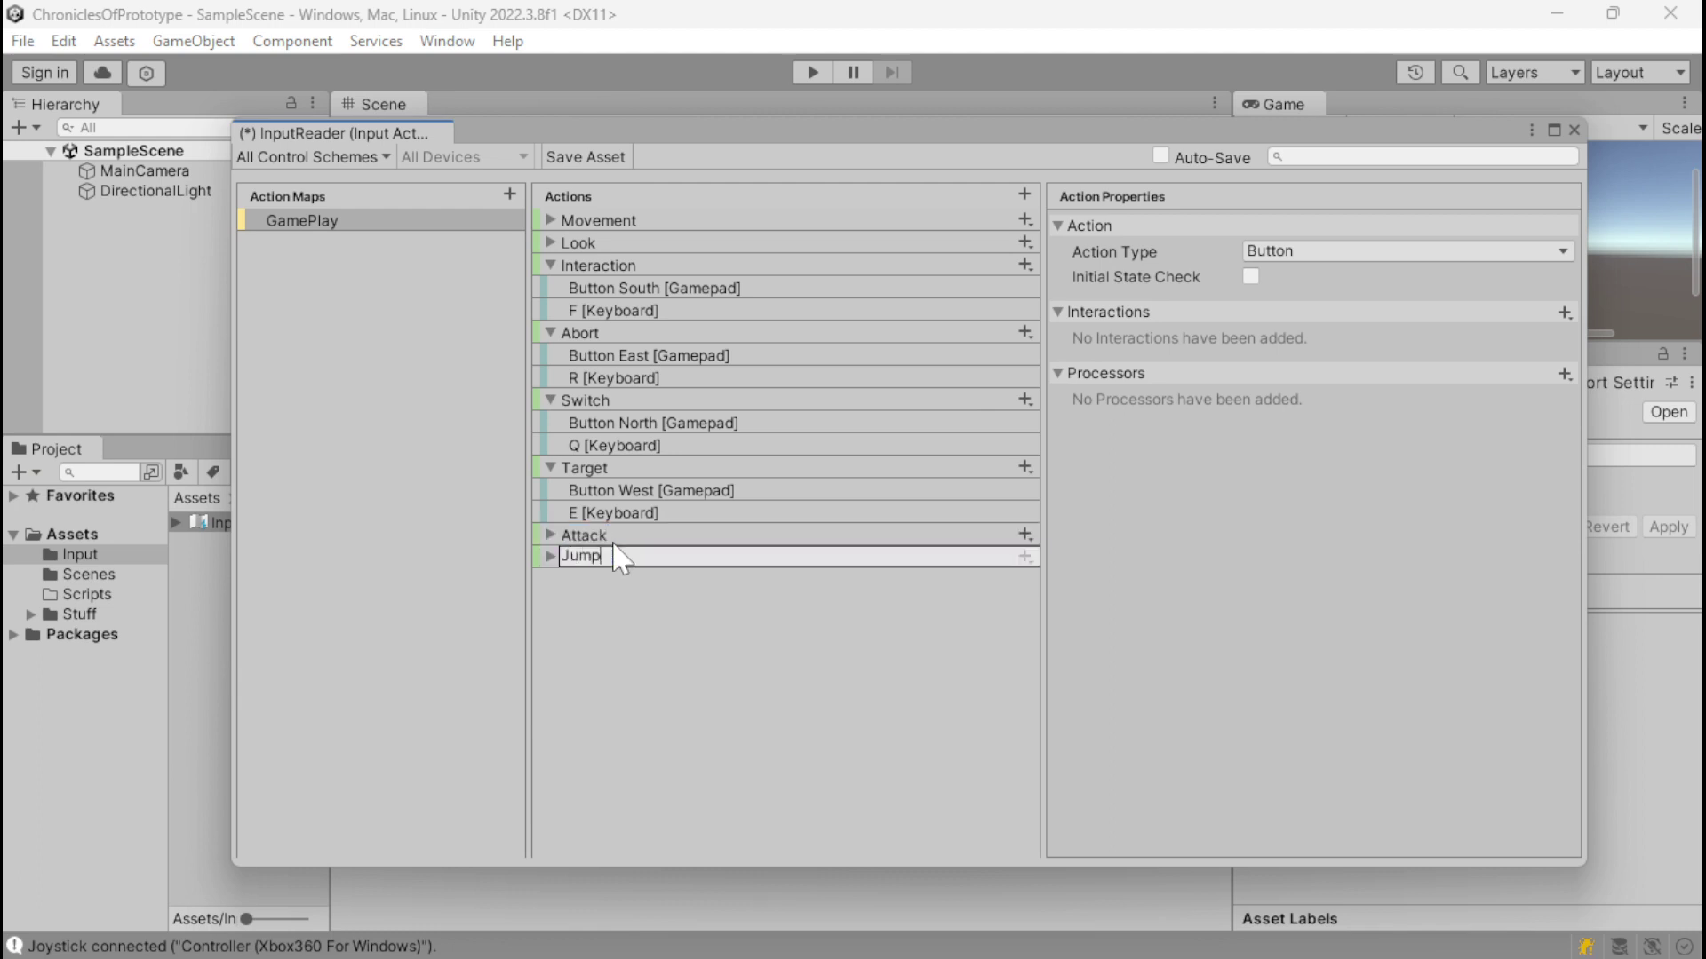
pyautogui.press('Return')
pyautogui.click(550, 558)
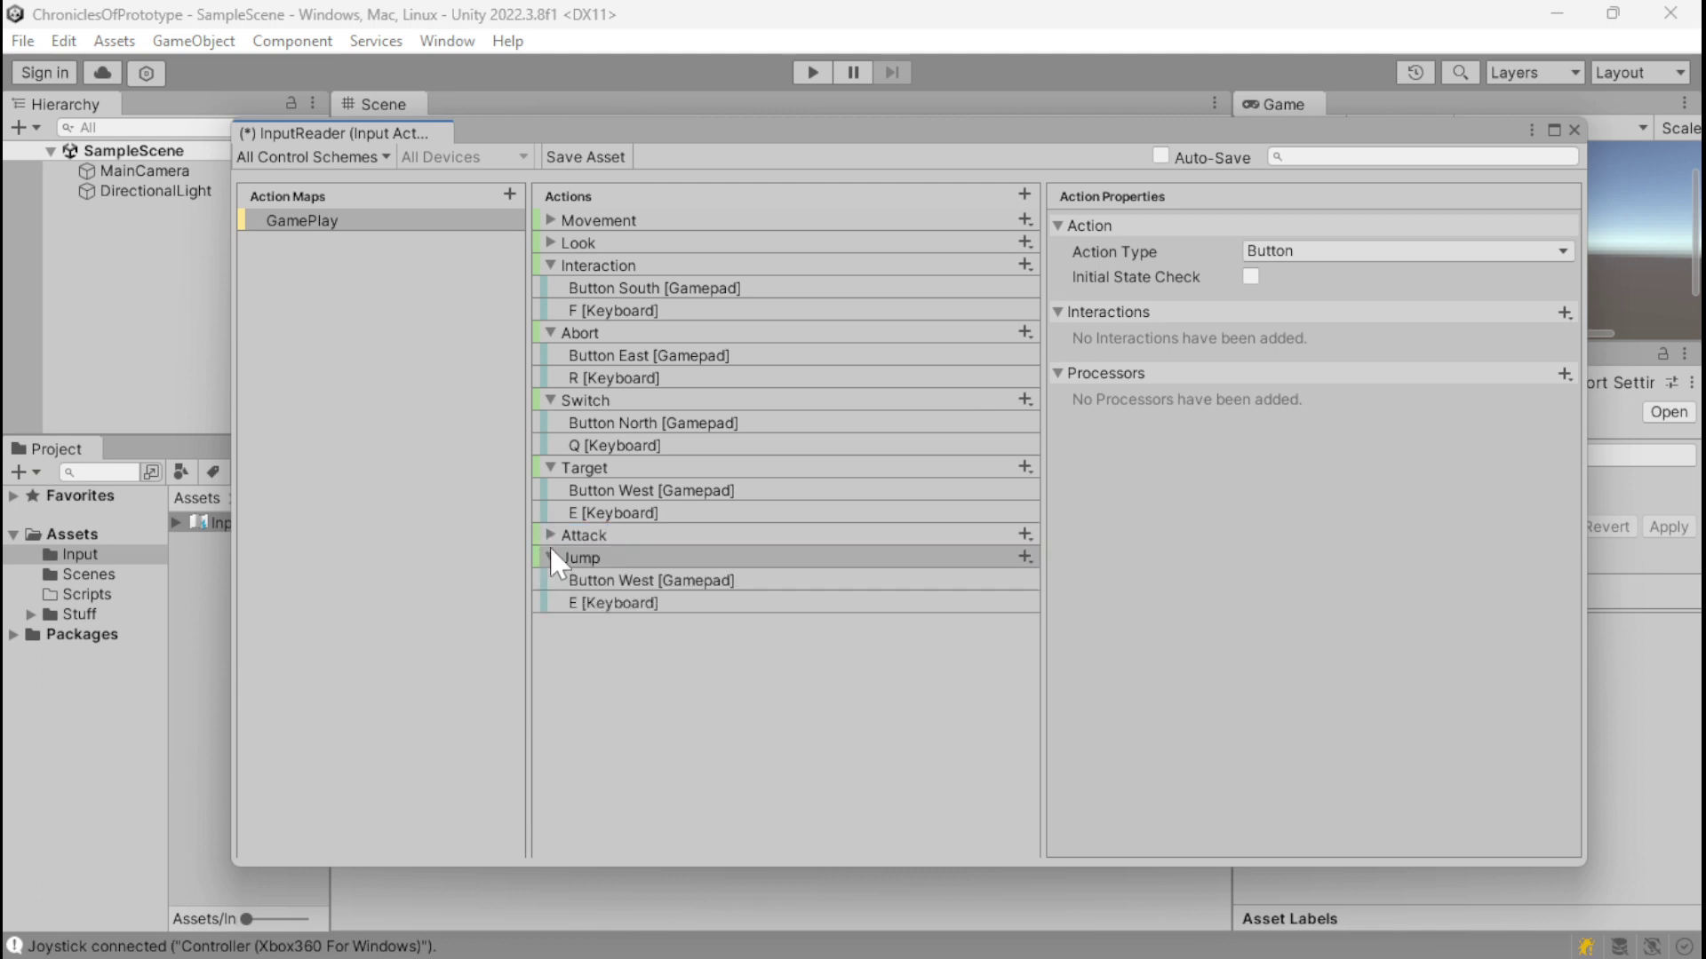
pyautogui.click(550, 535)
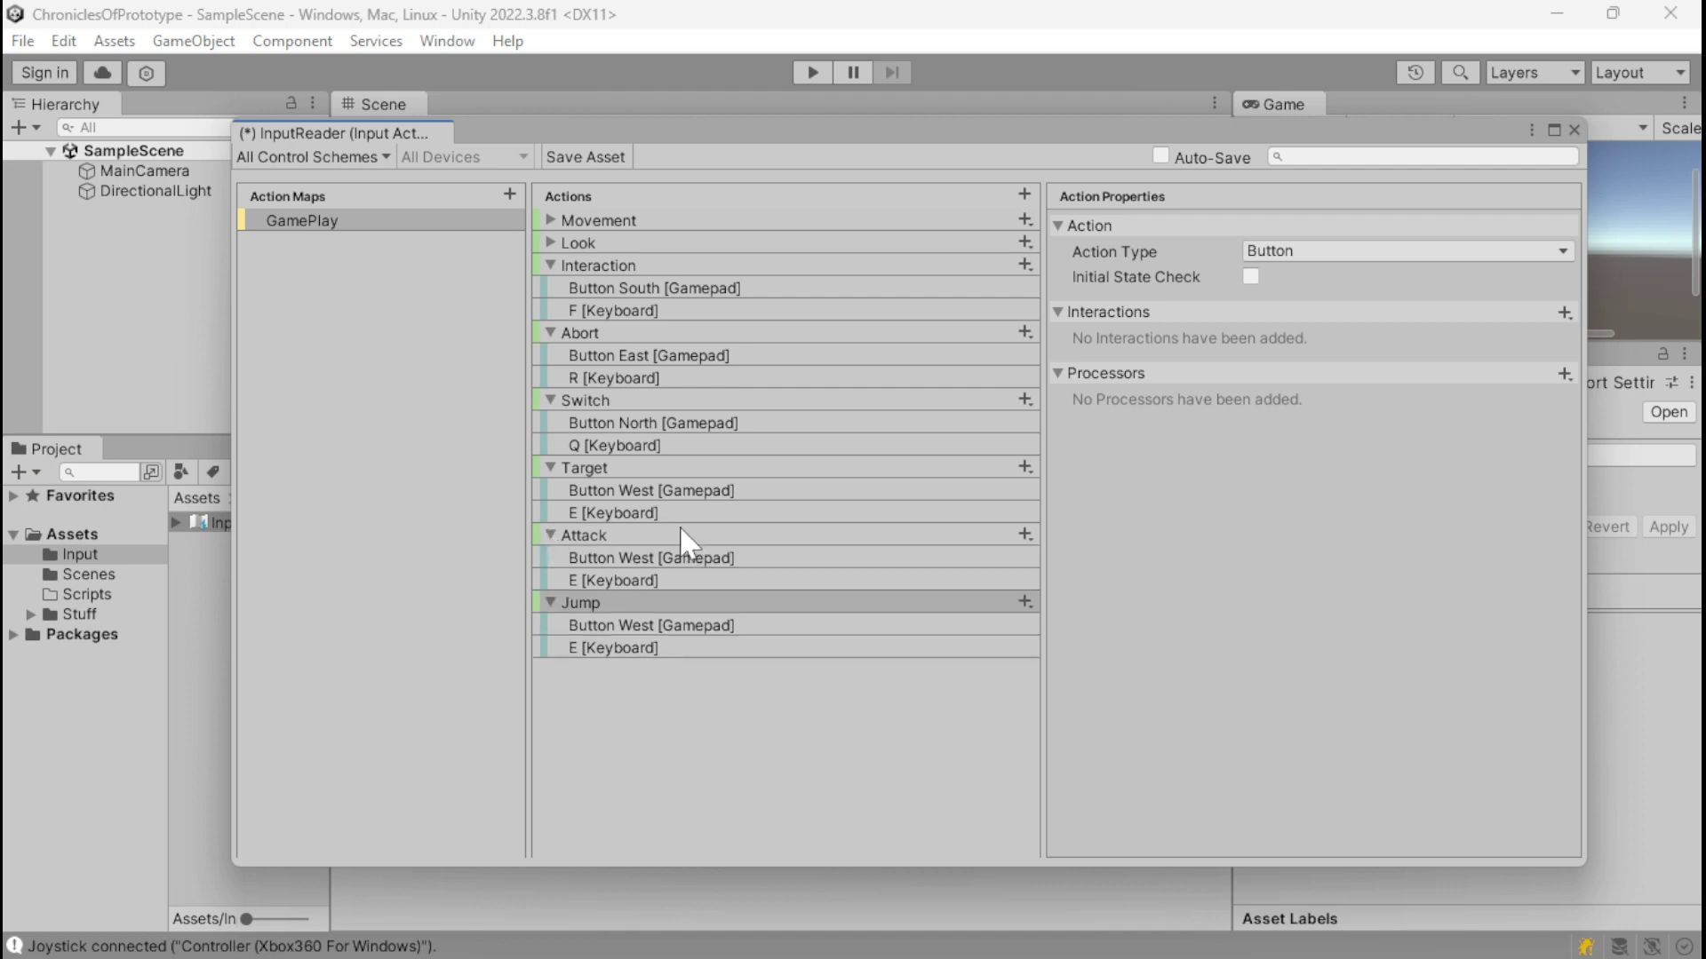
# Step: Change the Attack action's keyboard binding path to Right Button [Mouse]
pyautogui.click(638, 579)
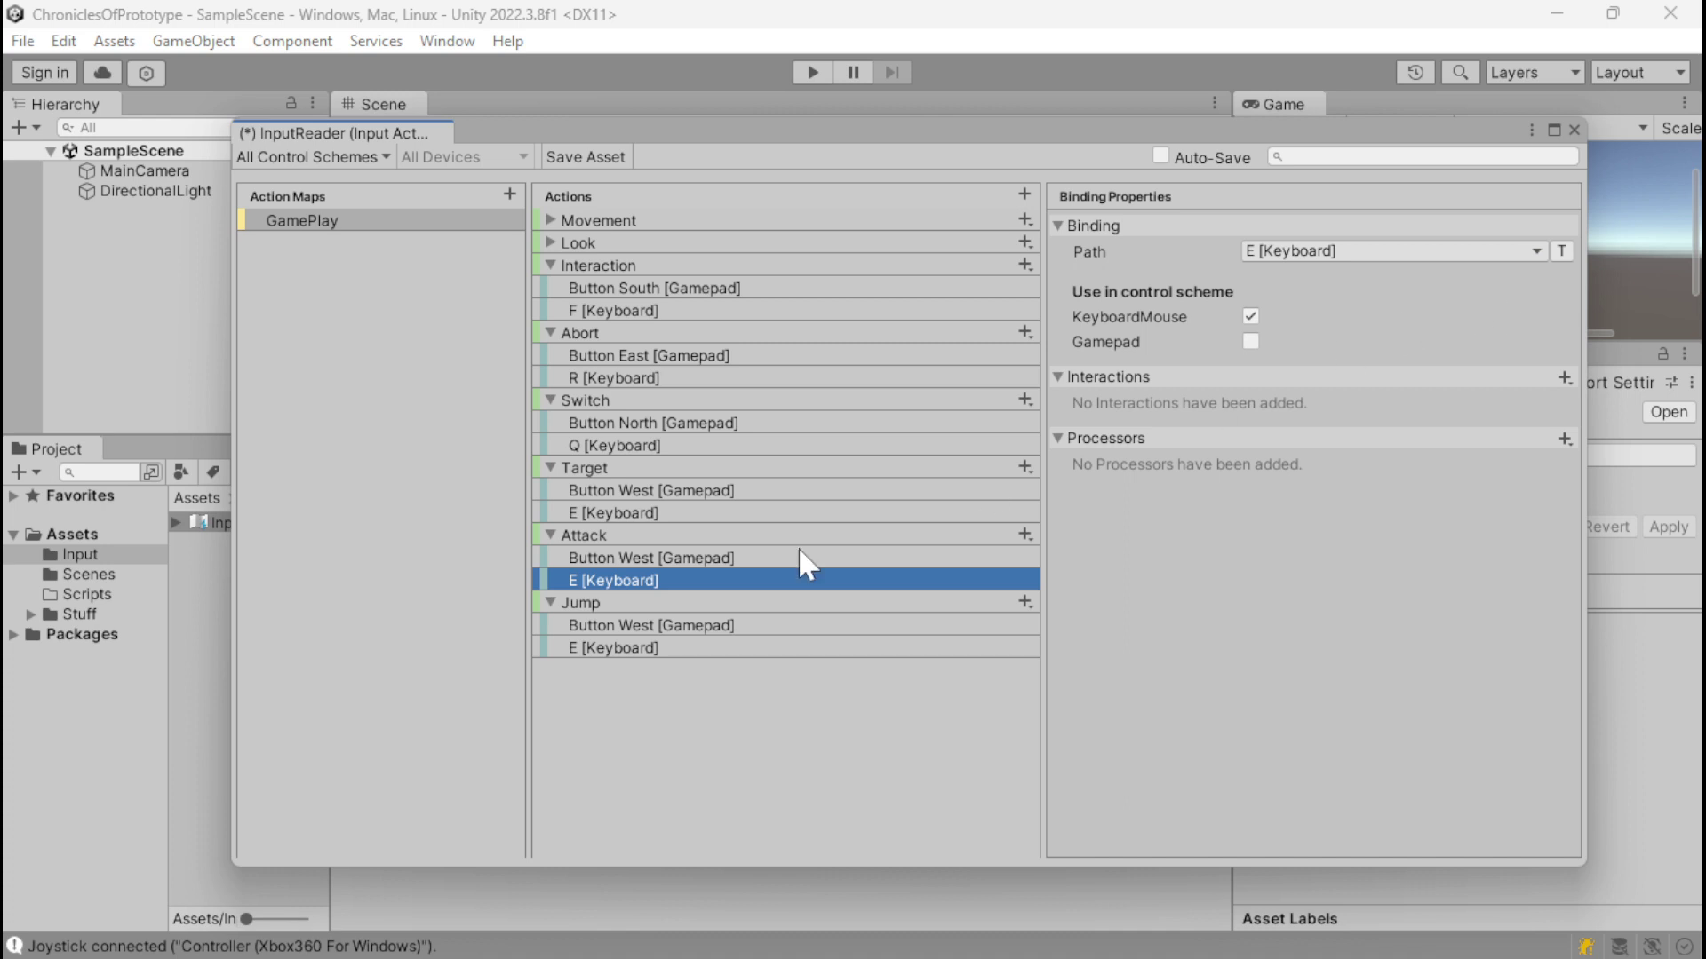
pyautogui.click(1274, 253)
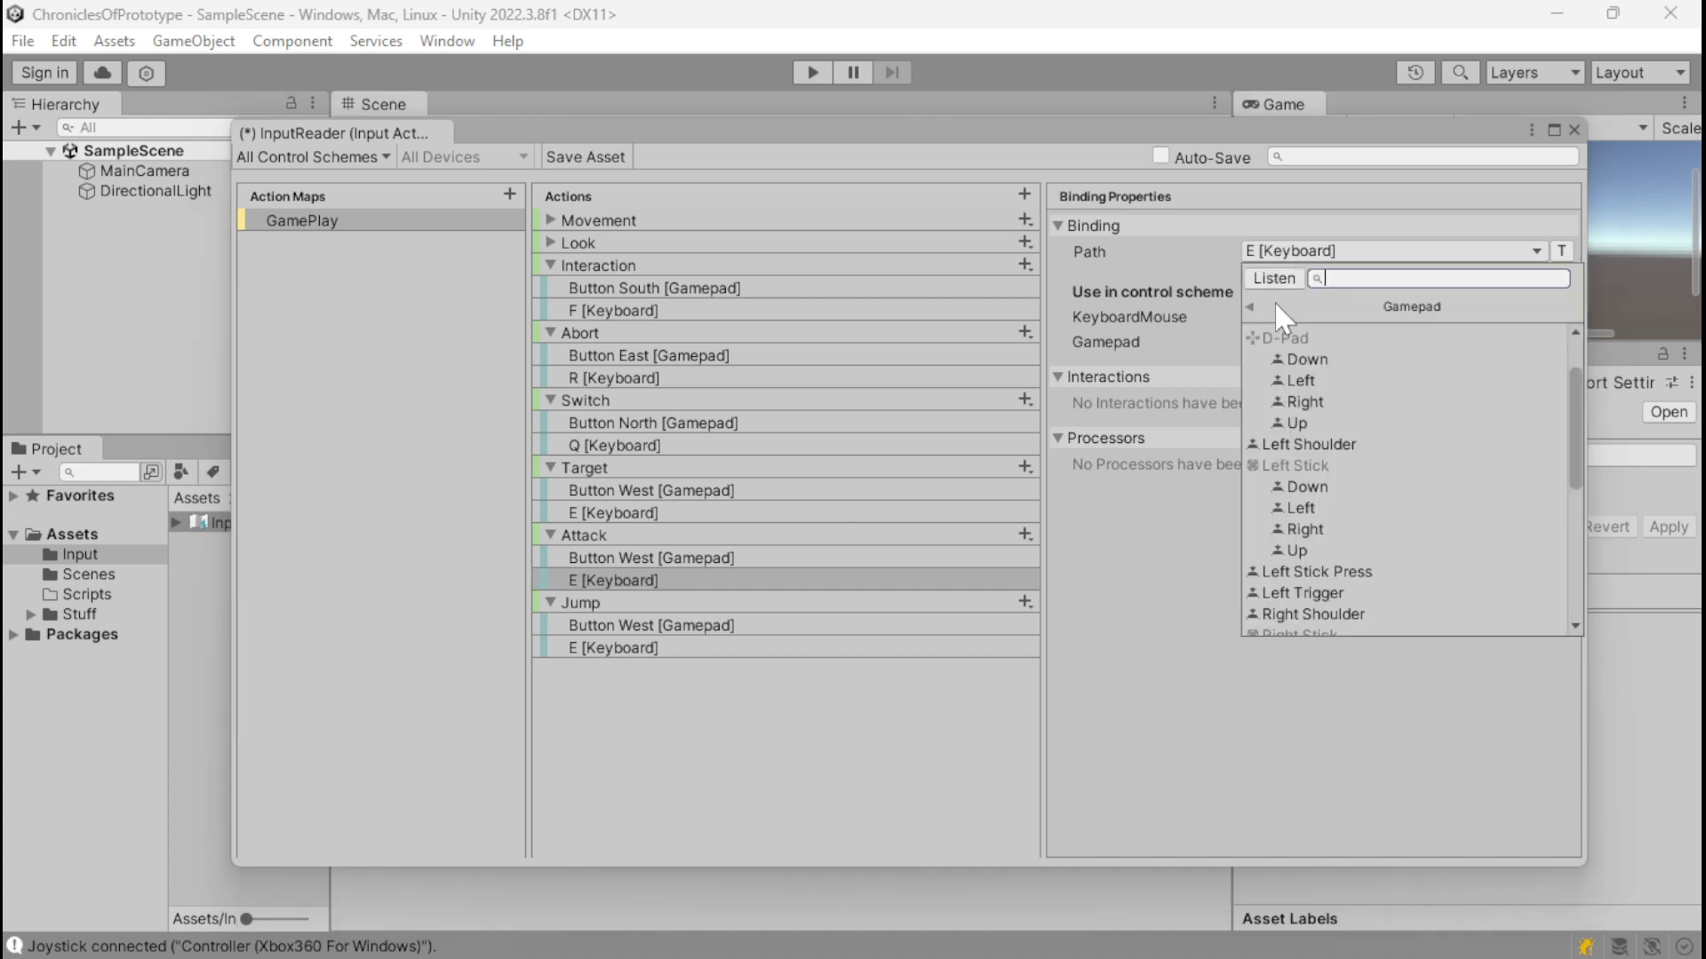
pyautogui.click(1236, 311)
pyautogui.click(1273, 256)
pyautogui.click(1252, 307)
pyautogui.click(1294, 428)
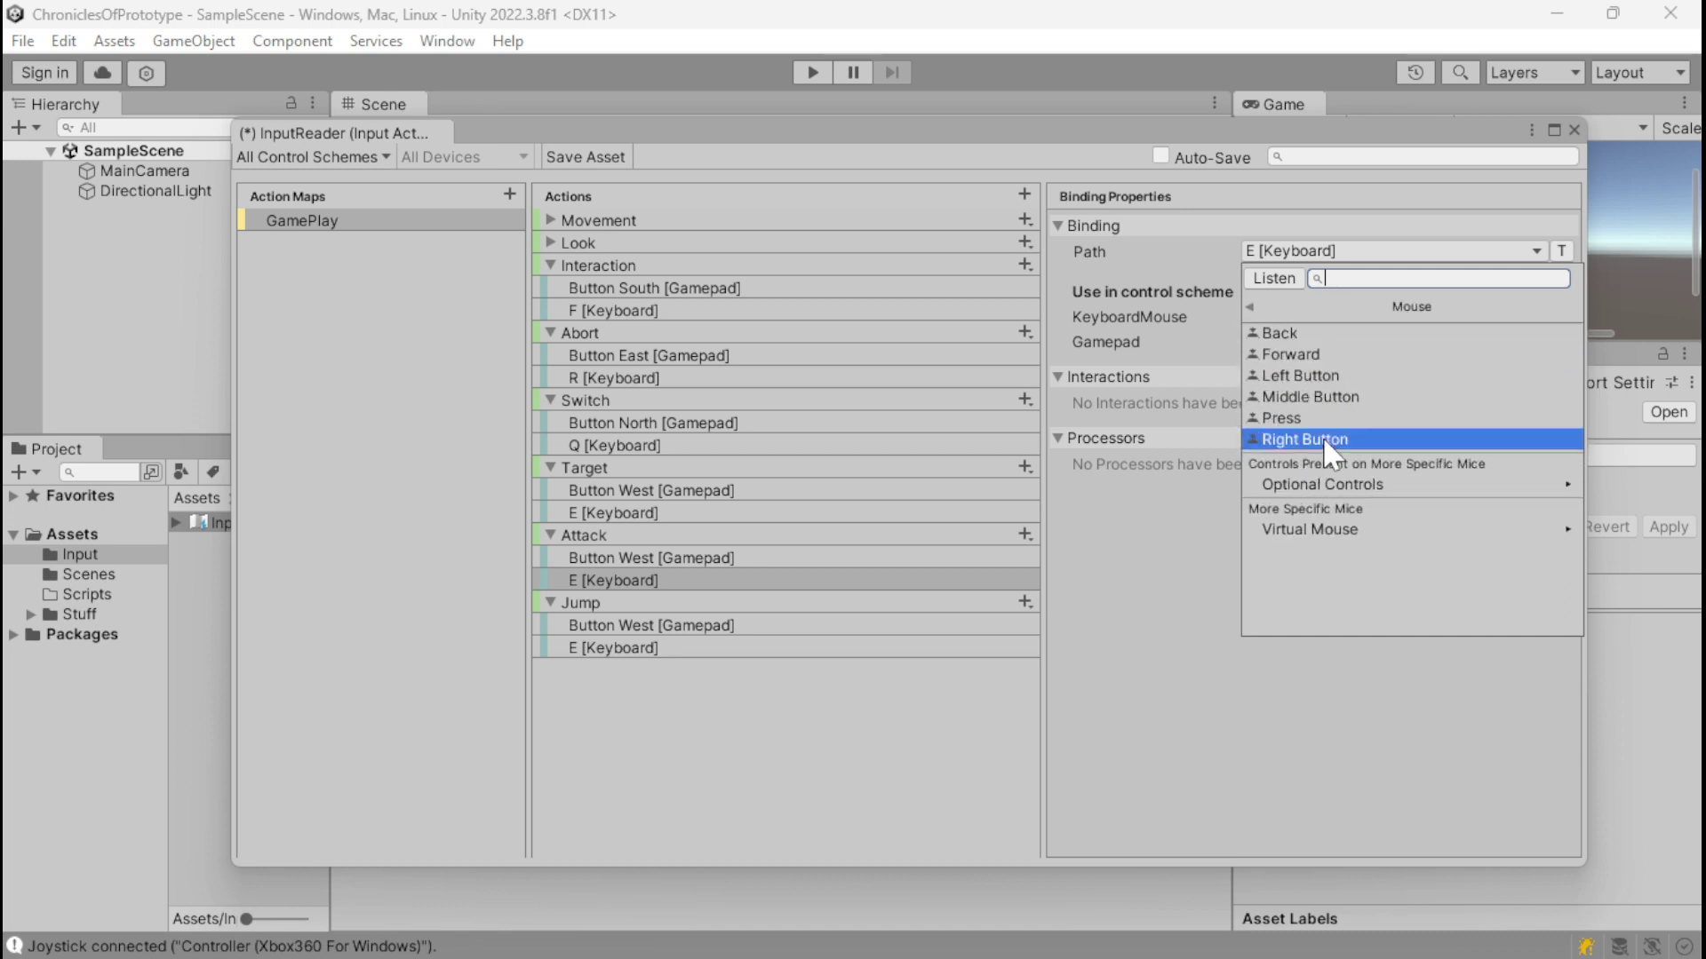
pyautogui.click(1323, 438)
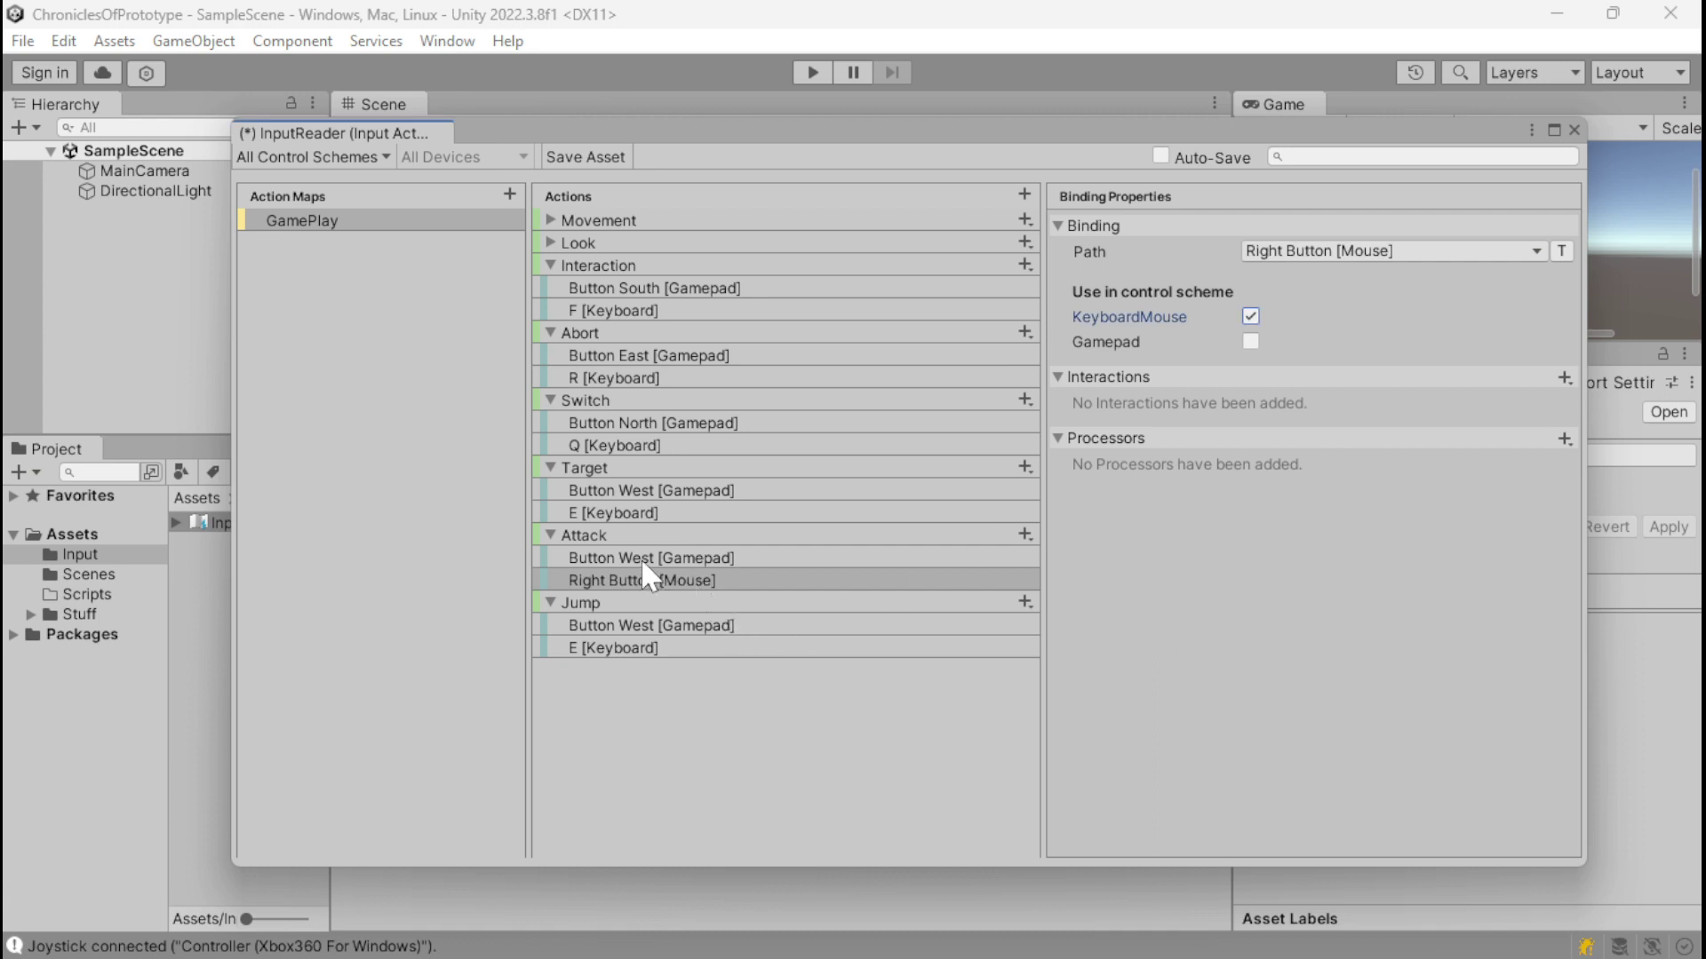
# Step: Change the Attack action's gamepad binding path to Right Trigger [Gamepad] by listening for the controller input
pyautogui.click(670, 557)
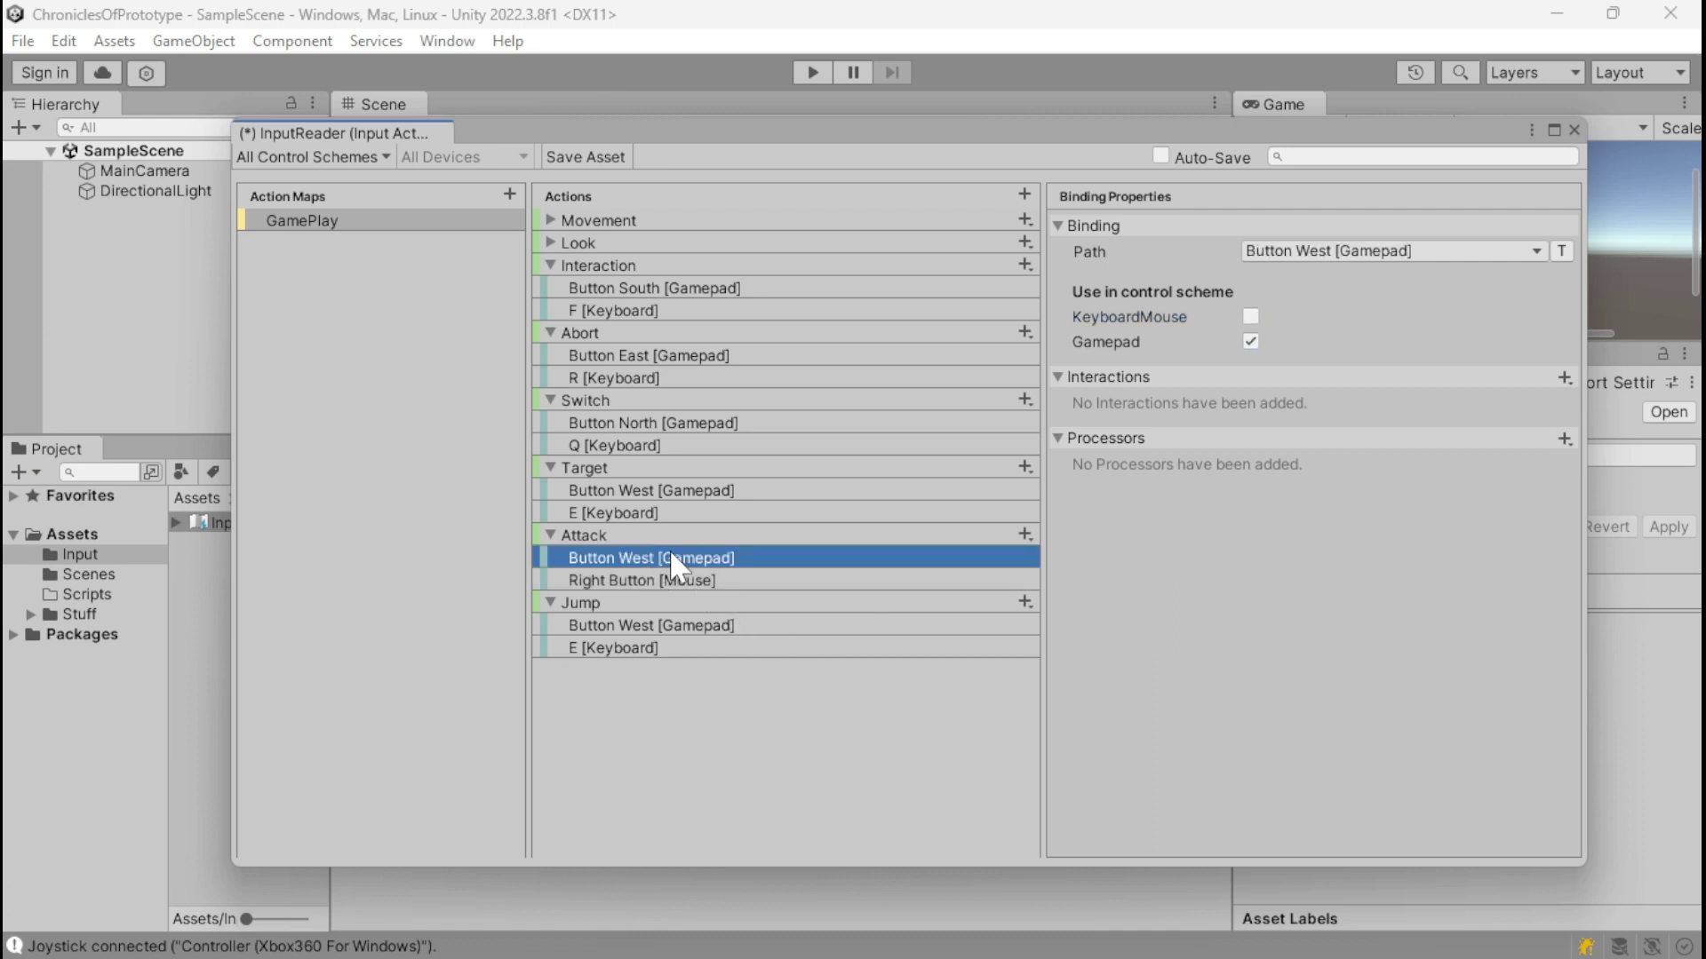
pyautogui.click(1298, 250)
pyautogui.click(1274, 278)
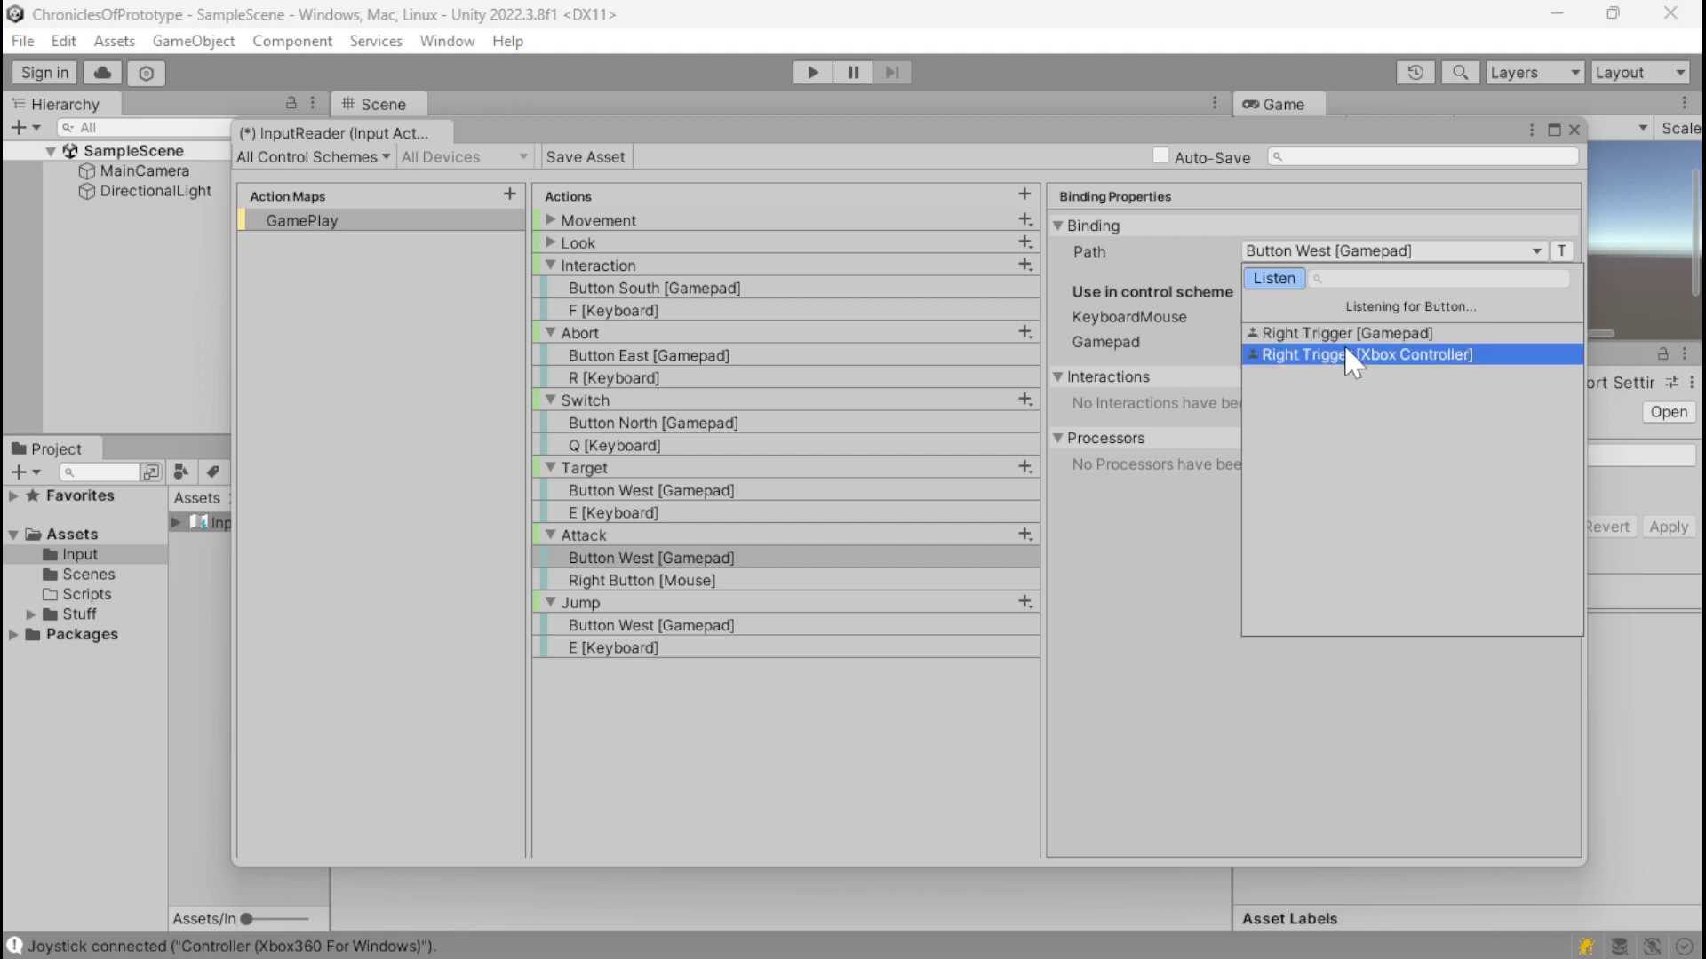
pyautogui.click(1349, 334)
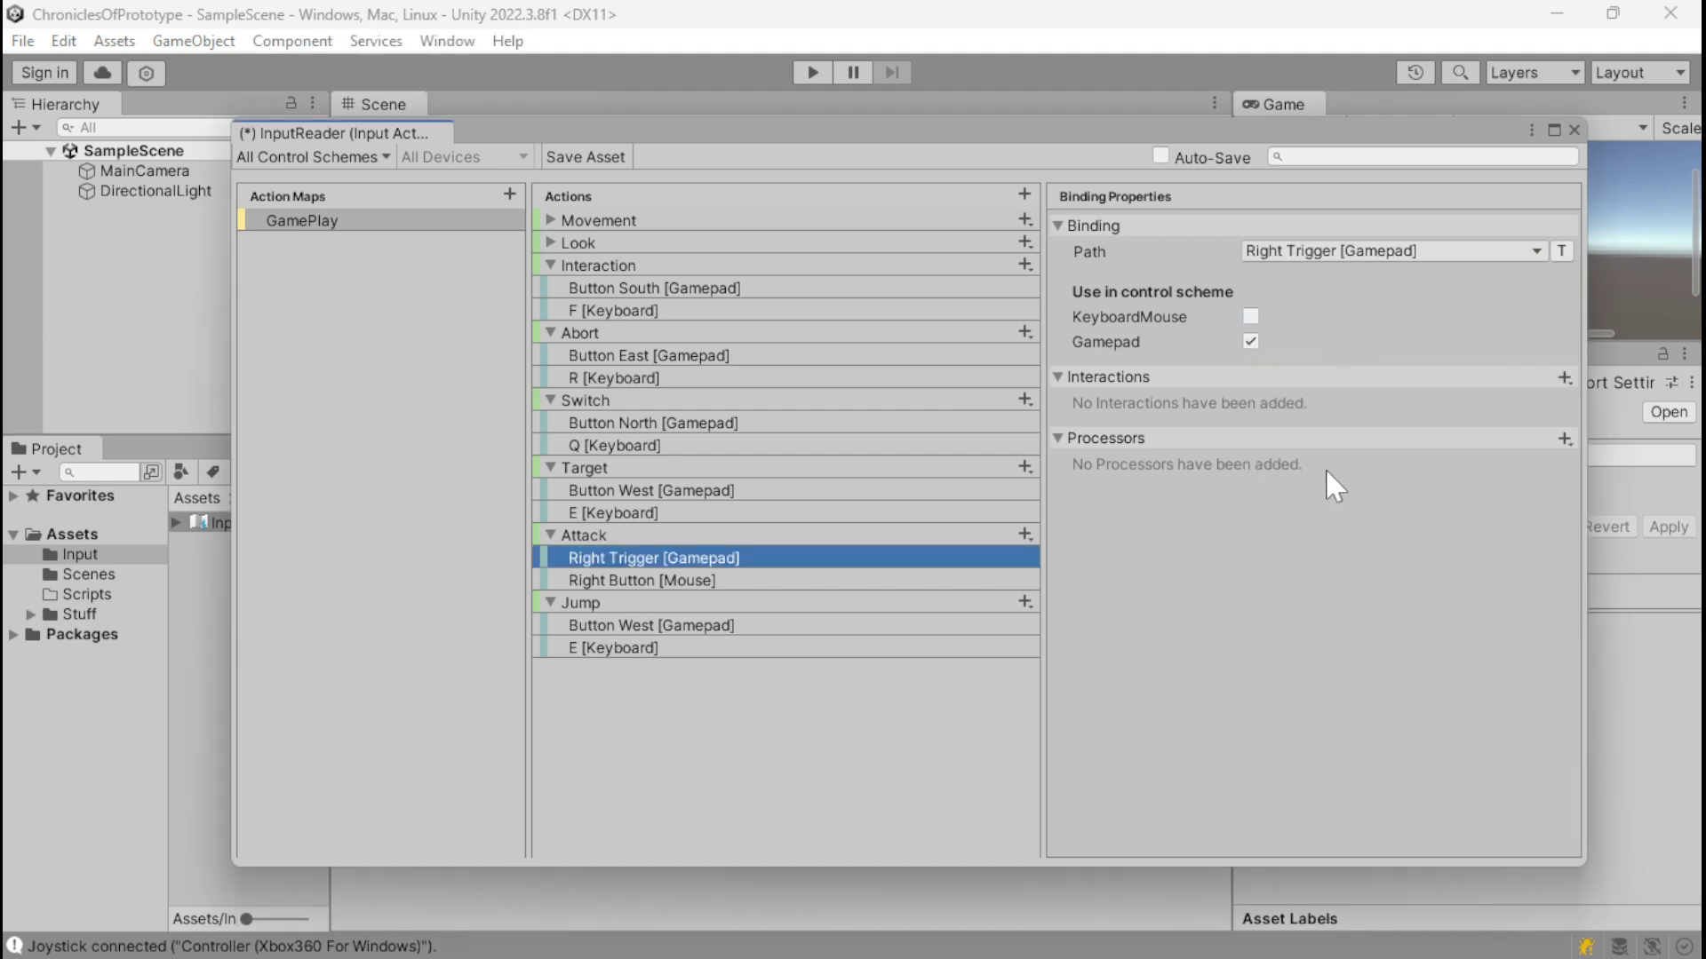
# Step: Change the Jump action's keyboard binding path to Space [Keyboard] by listening for the key
pyautogui.click(676, 645)
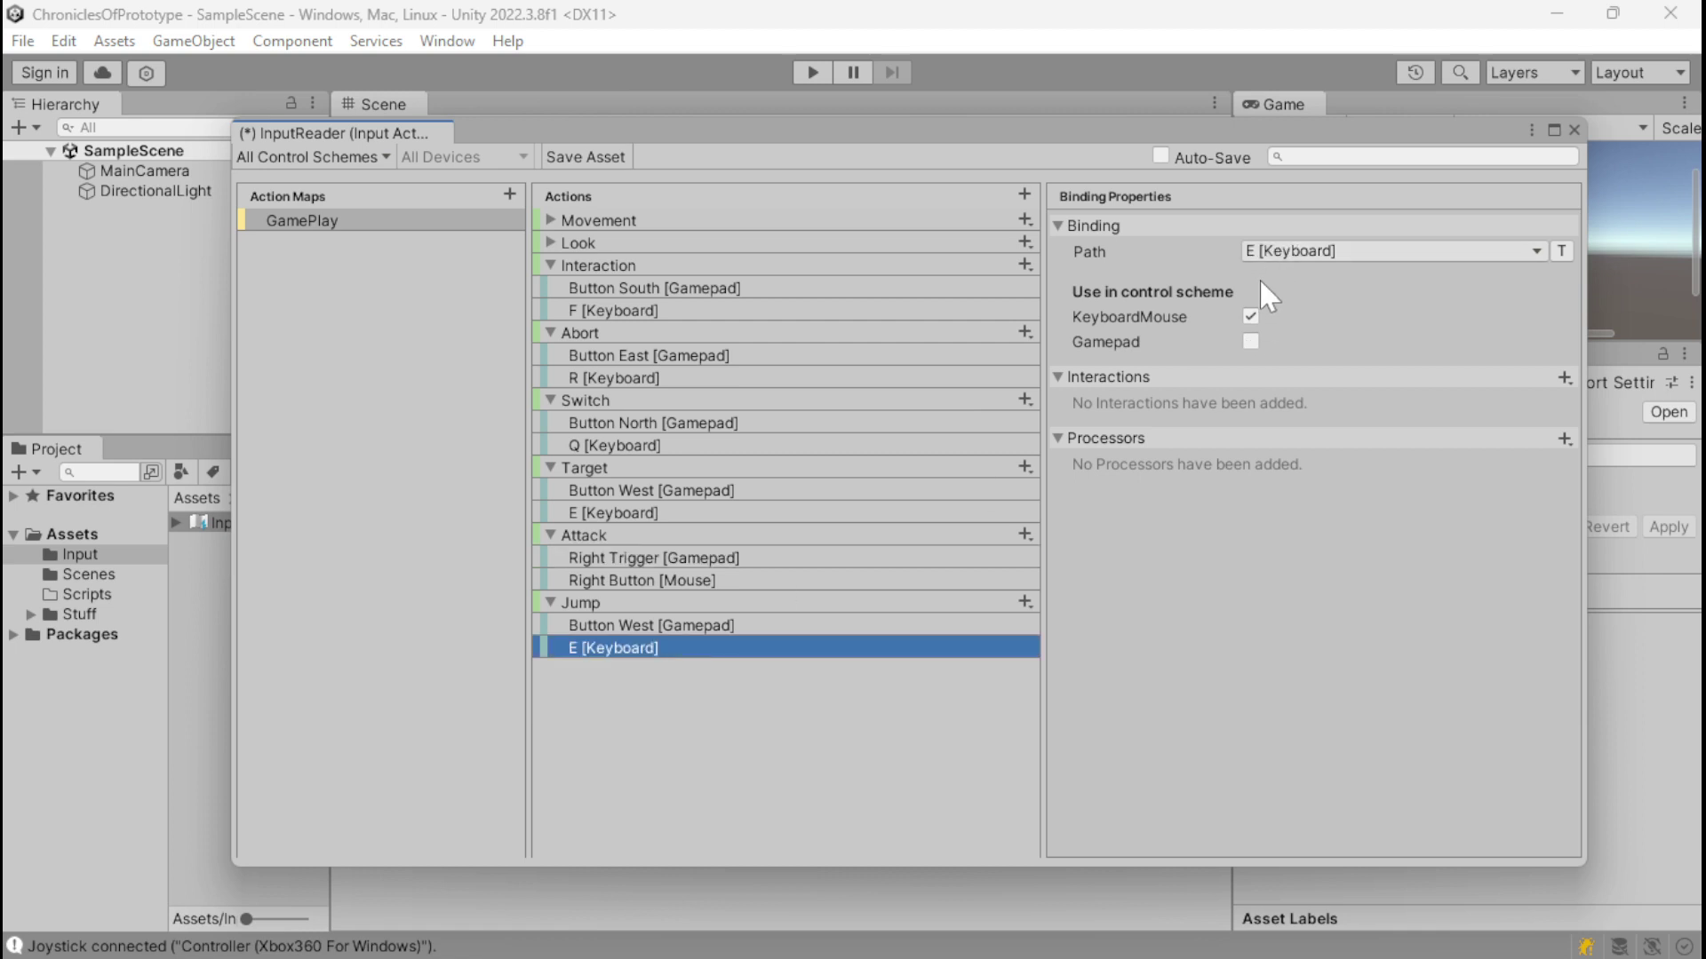
pyautogui.click(1270, 251)
pyautogui.click(1276, 278)
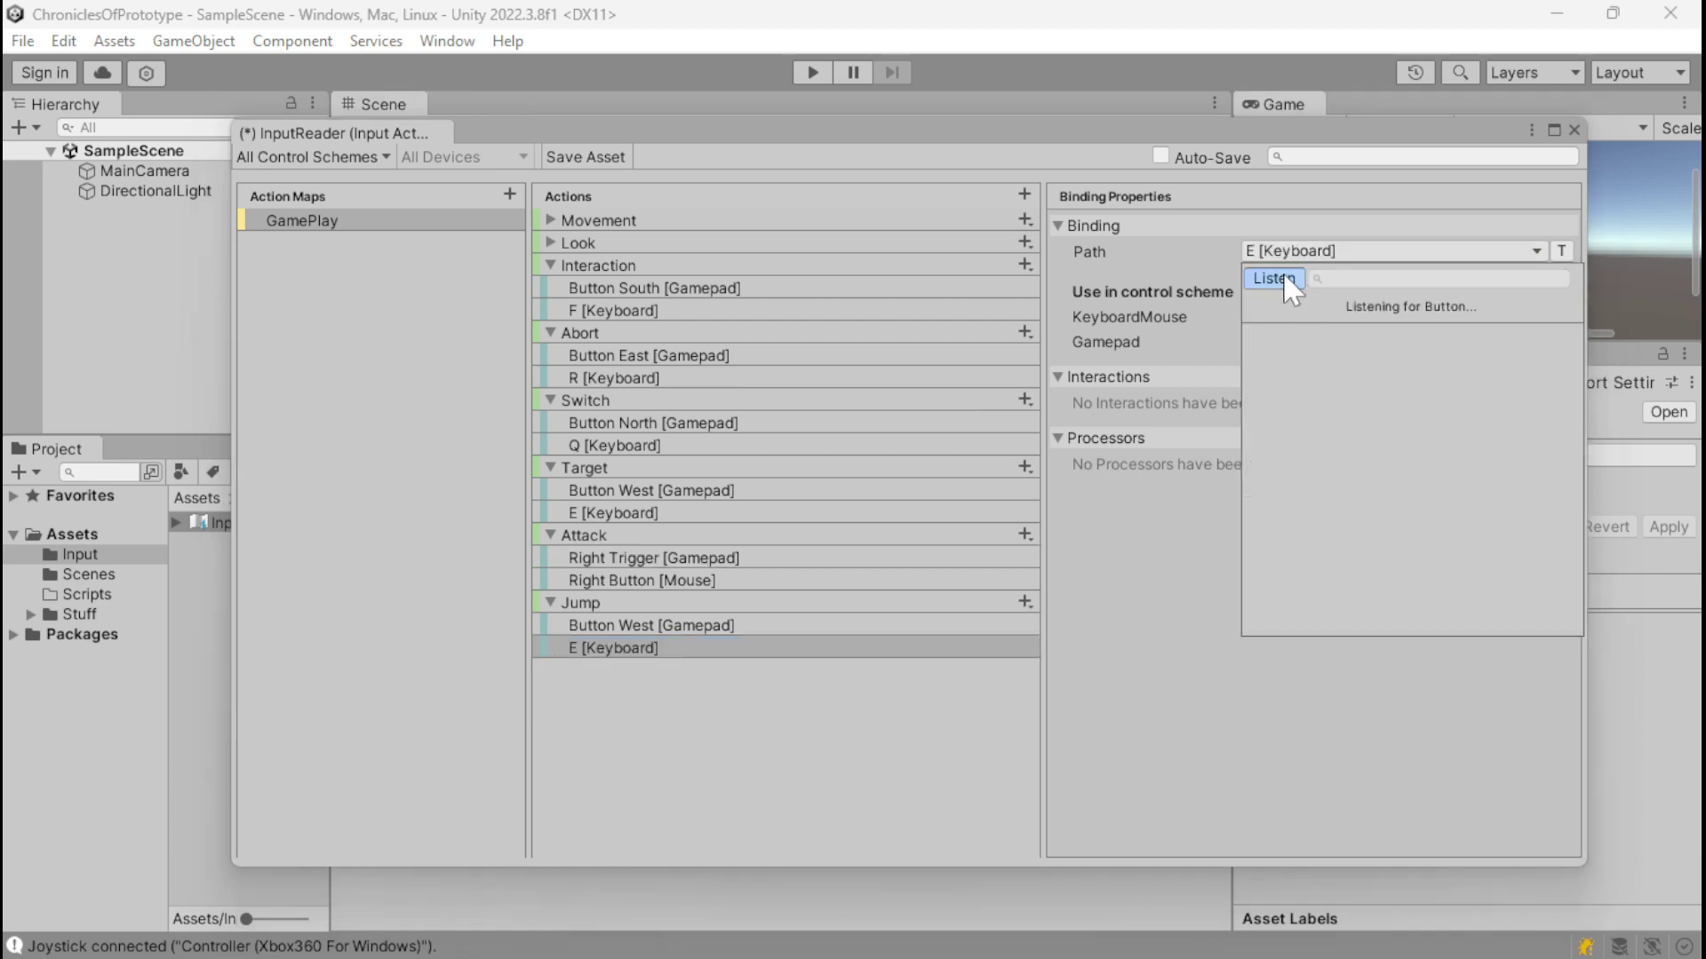
pyautogui.press('space')
pyautogui.click(1290, 331)
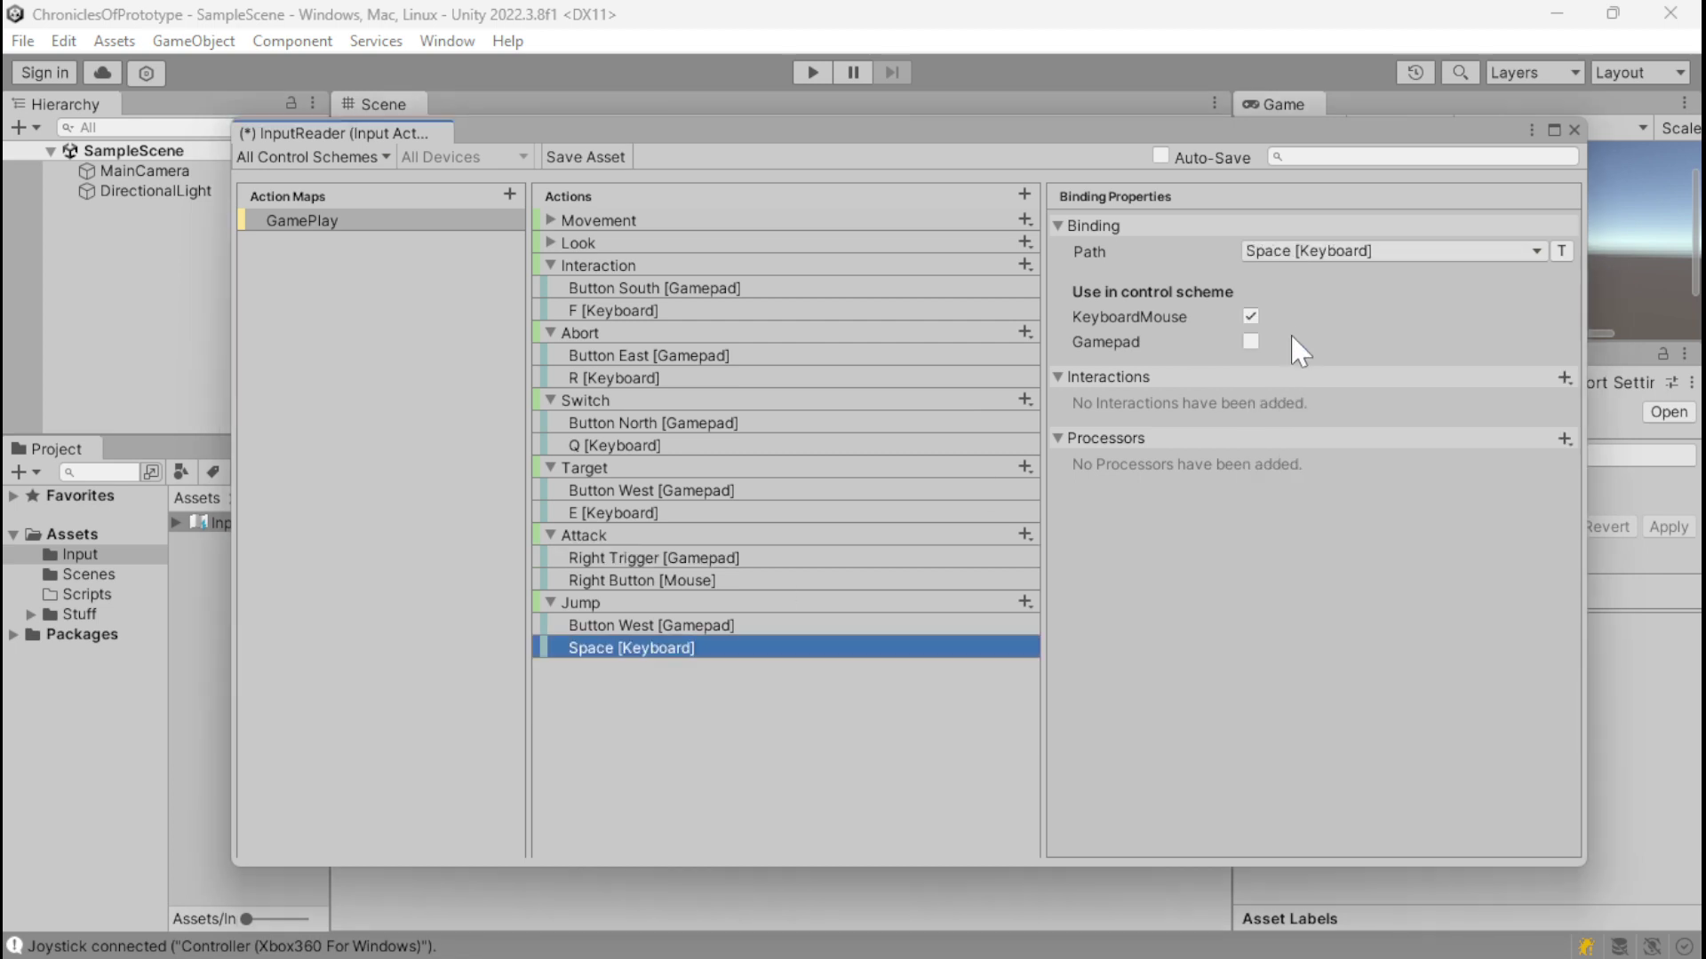
# Step: Change the Jump action's gamepad binding path to Left Trigger [Gamepad] by listening for the controller input
pyautogui.click(663, 624)
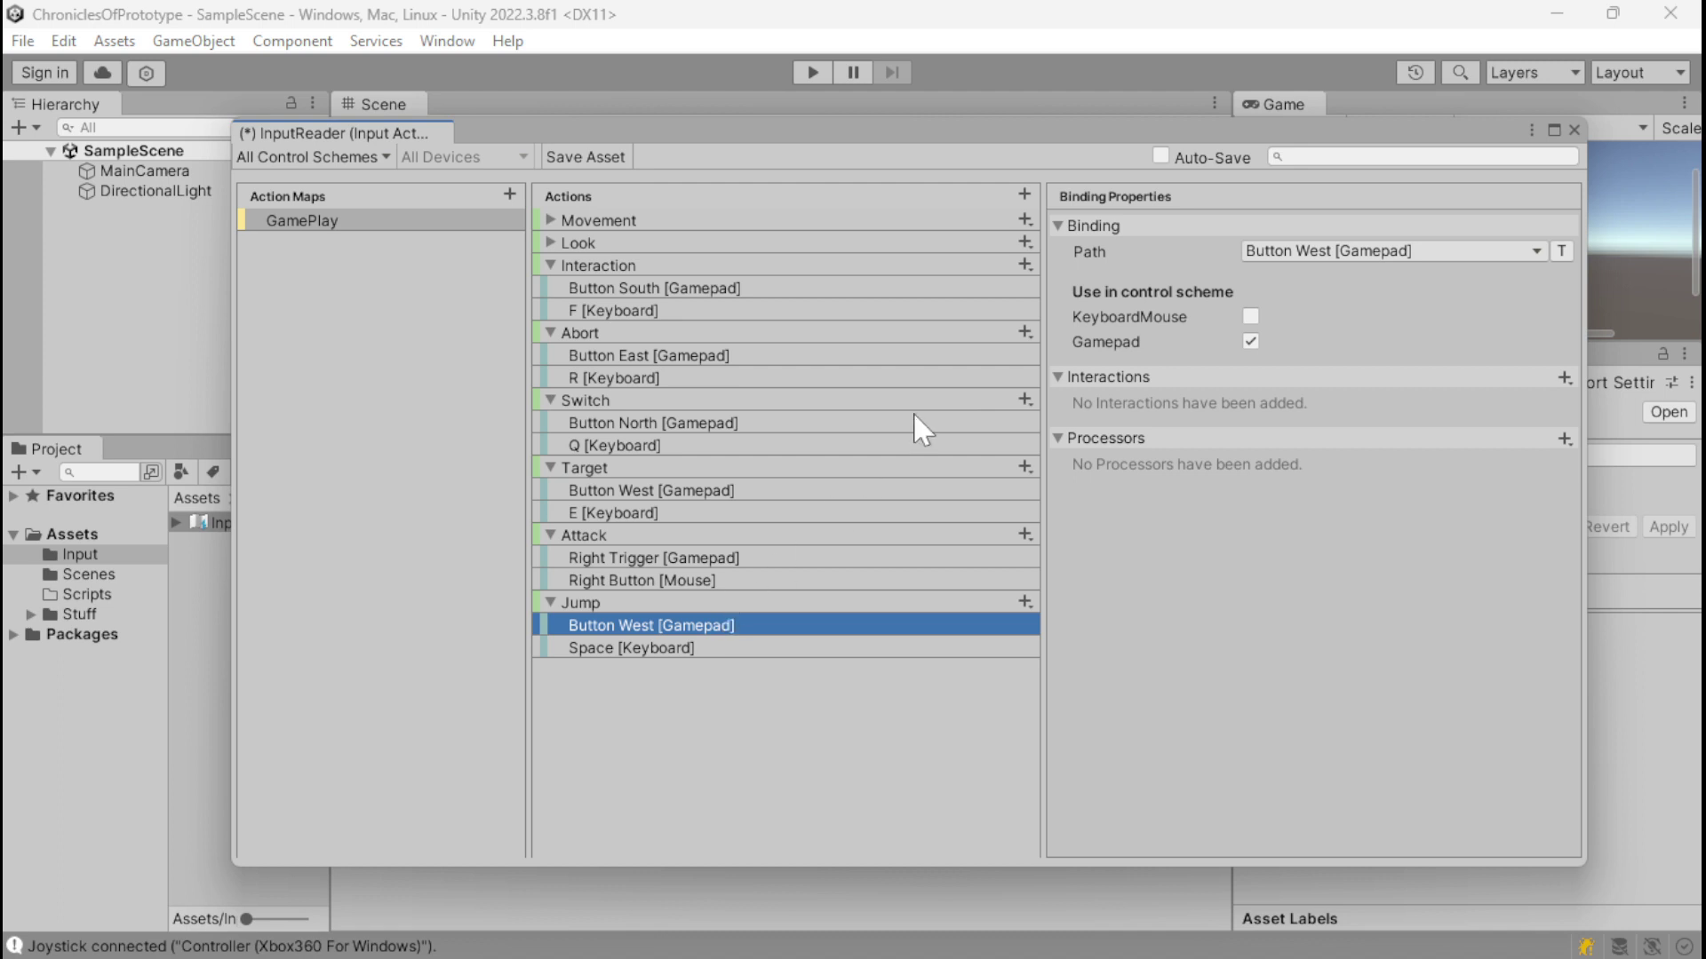
pyautogui.click(1260, 251)
pyautogui.click(1262, 278)
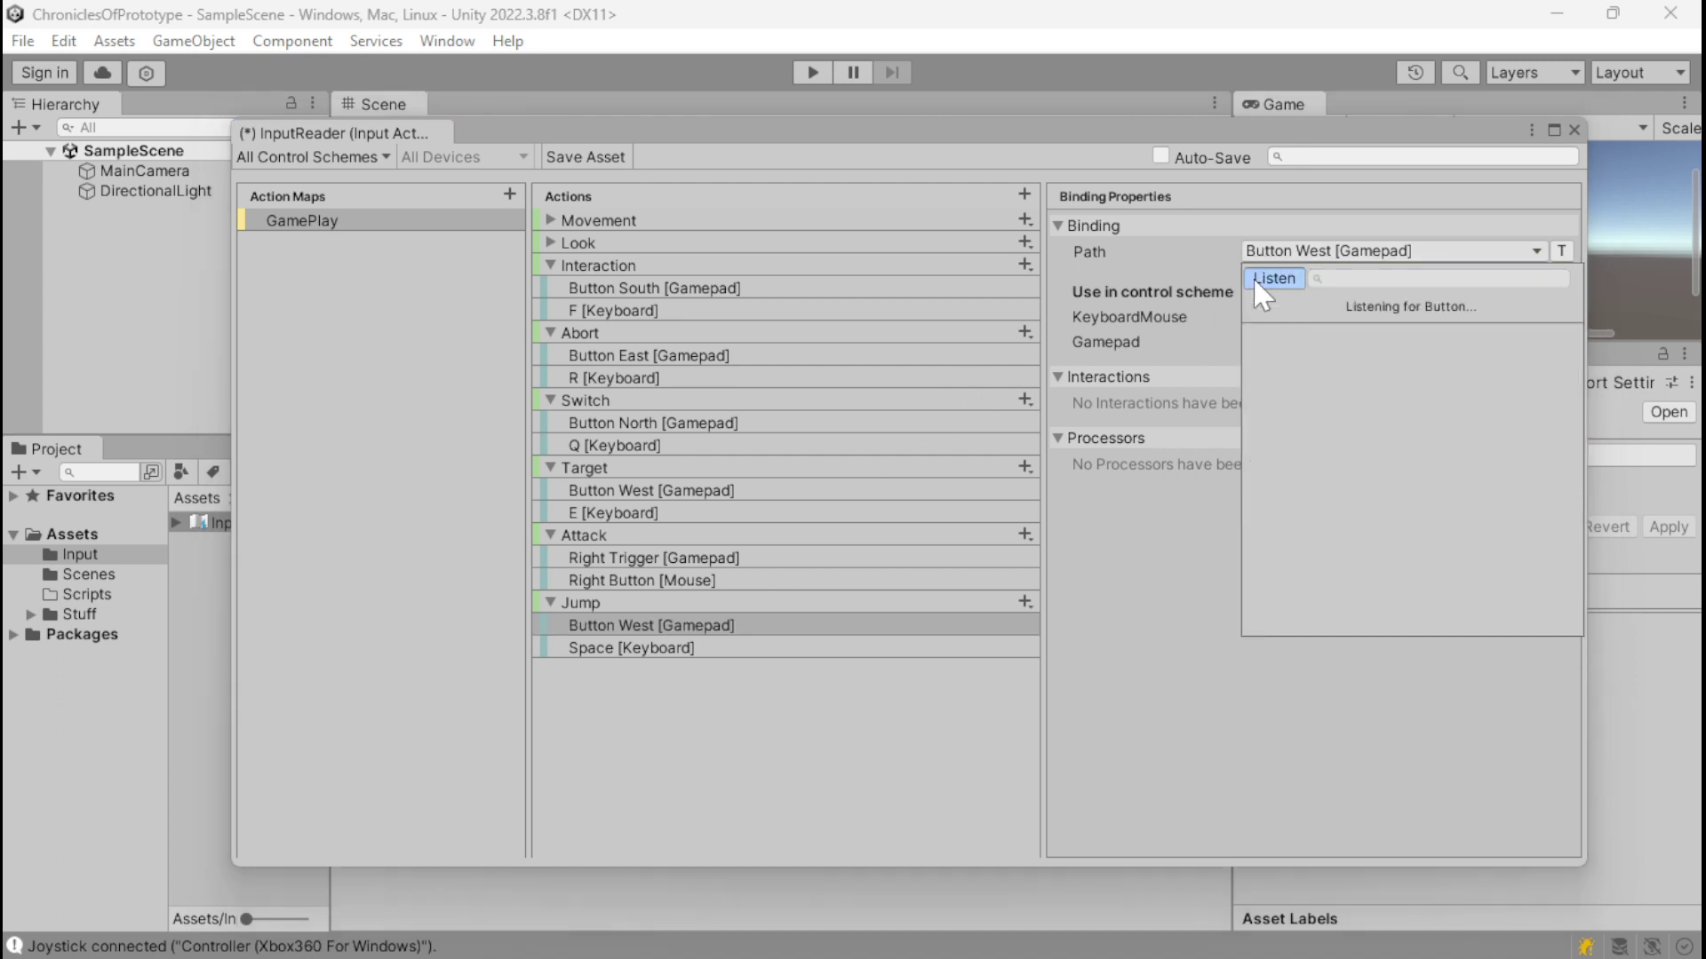
pyautogui.click(1341, 333)
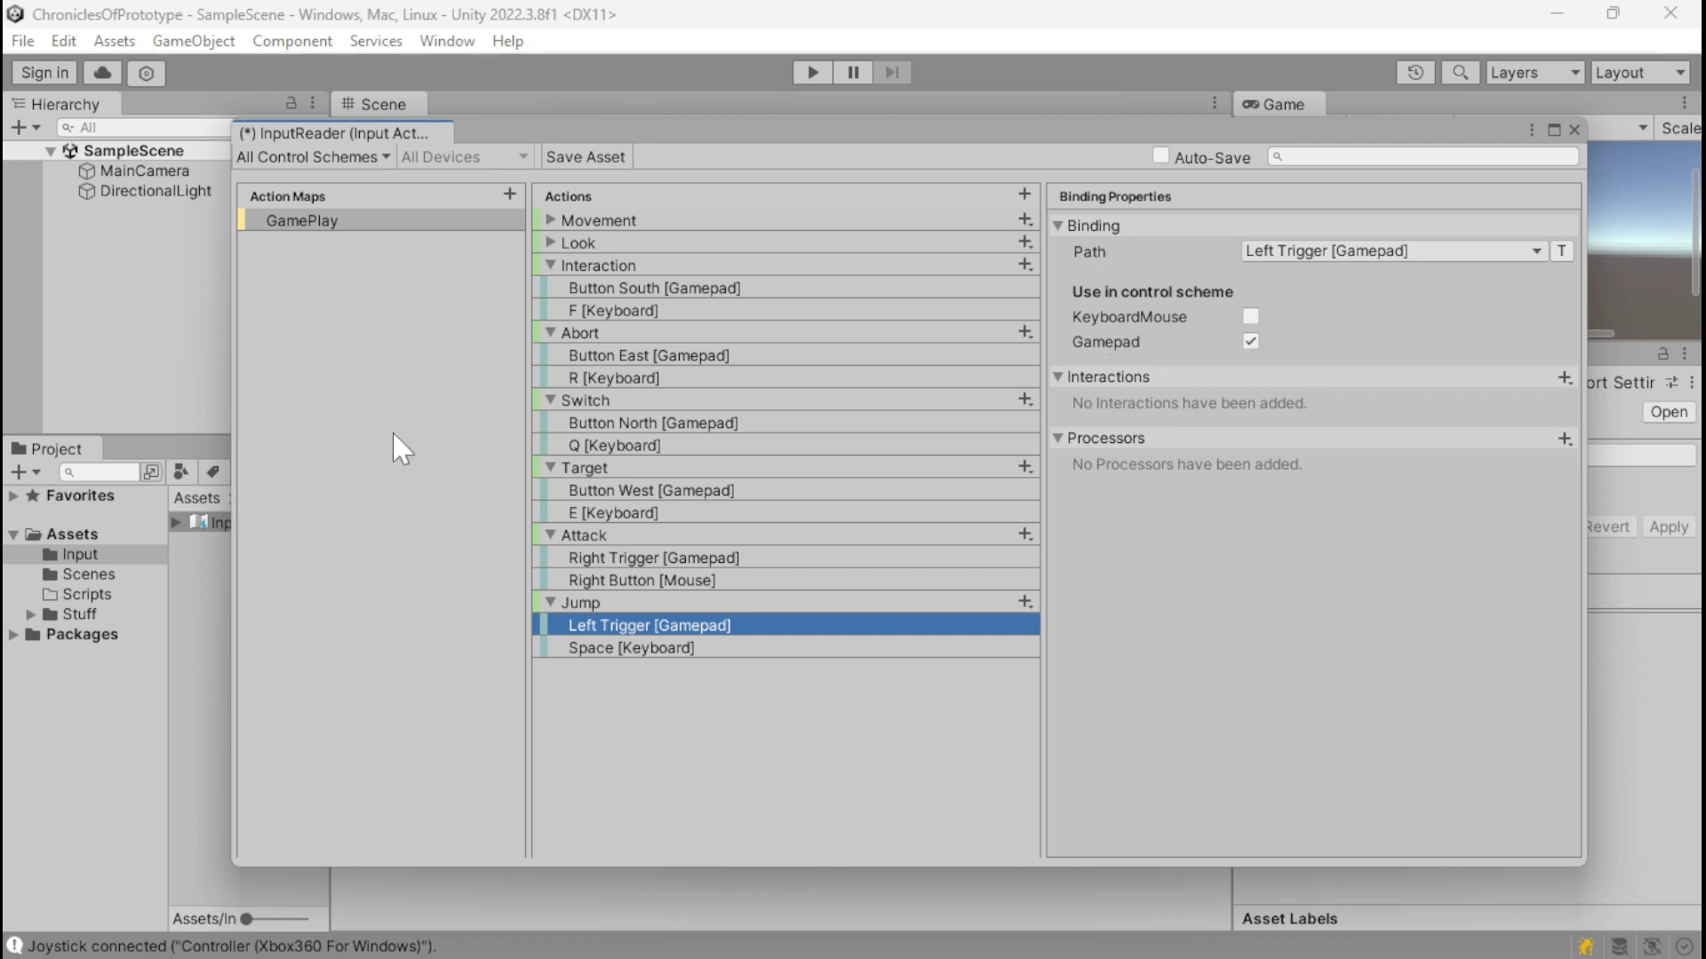
pyautogui.click(615, 535)
pyautogui.hotkey('ctrl', 'd')
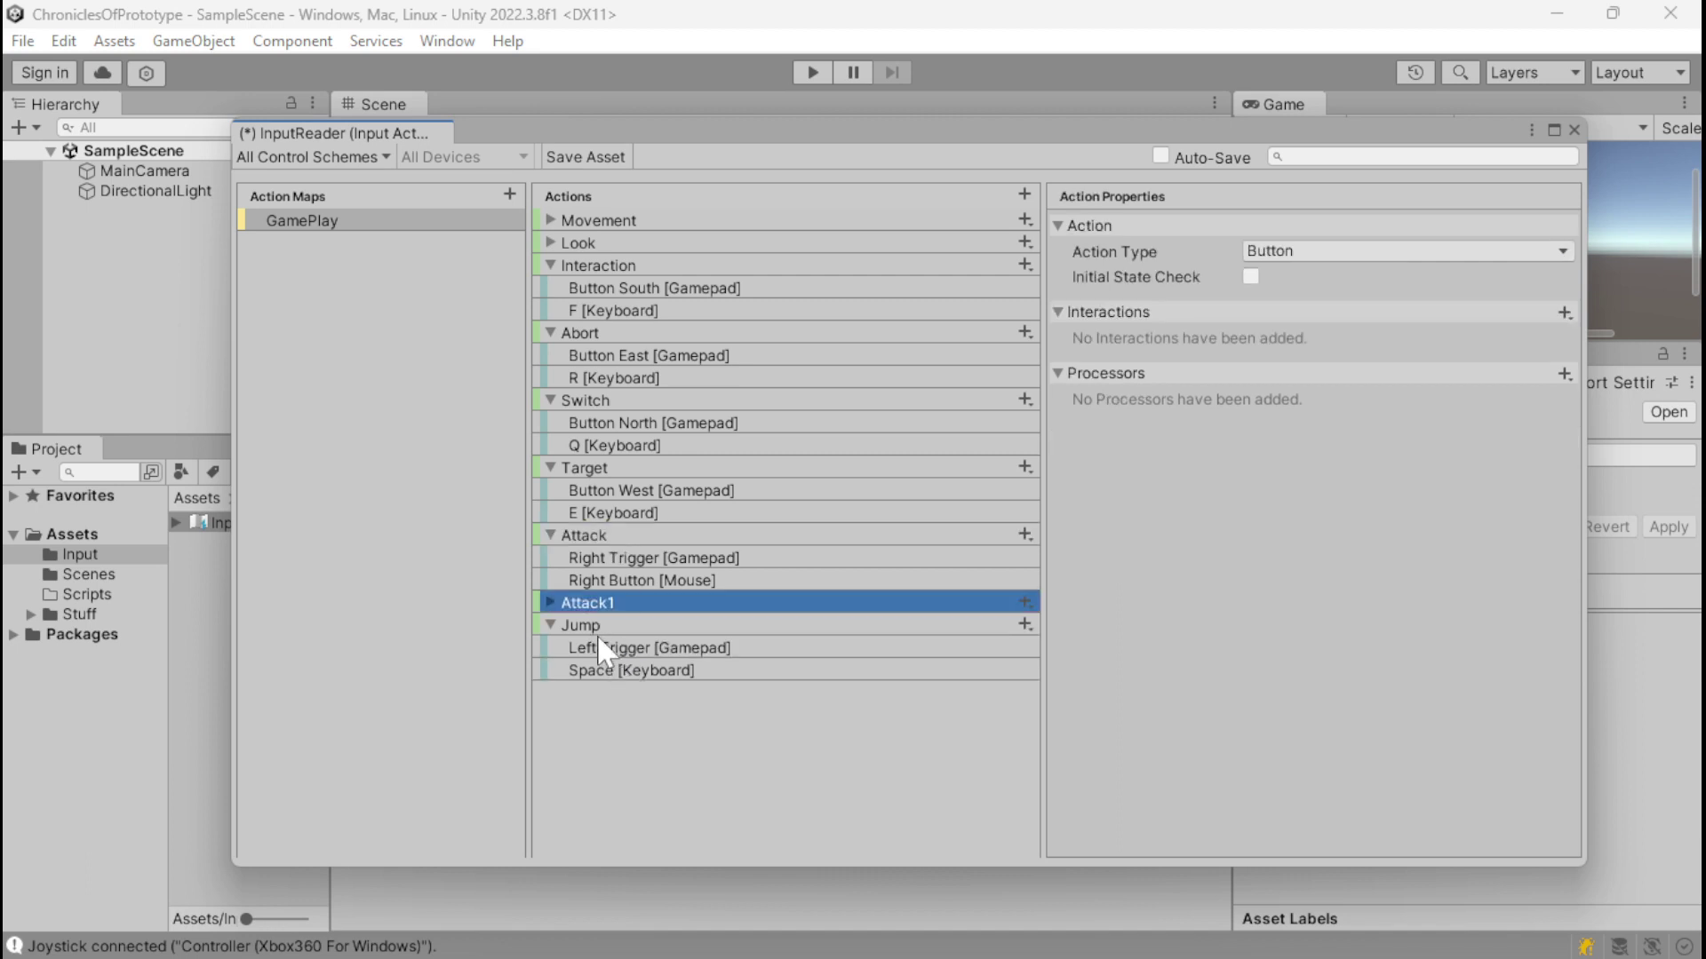
pyautogui.press('Delete')
# Step: Duplicate the Jump action and rename the copy Left
pyautogui.click(590, 600)
pyautogui.hotkey('ctrl', 'd')
pyautogui.press('F2')
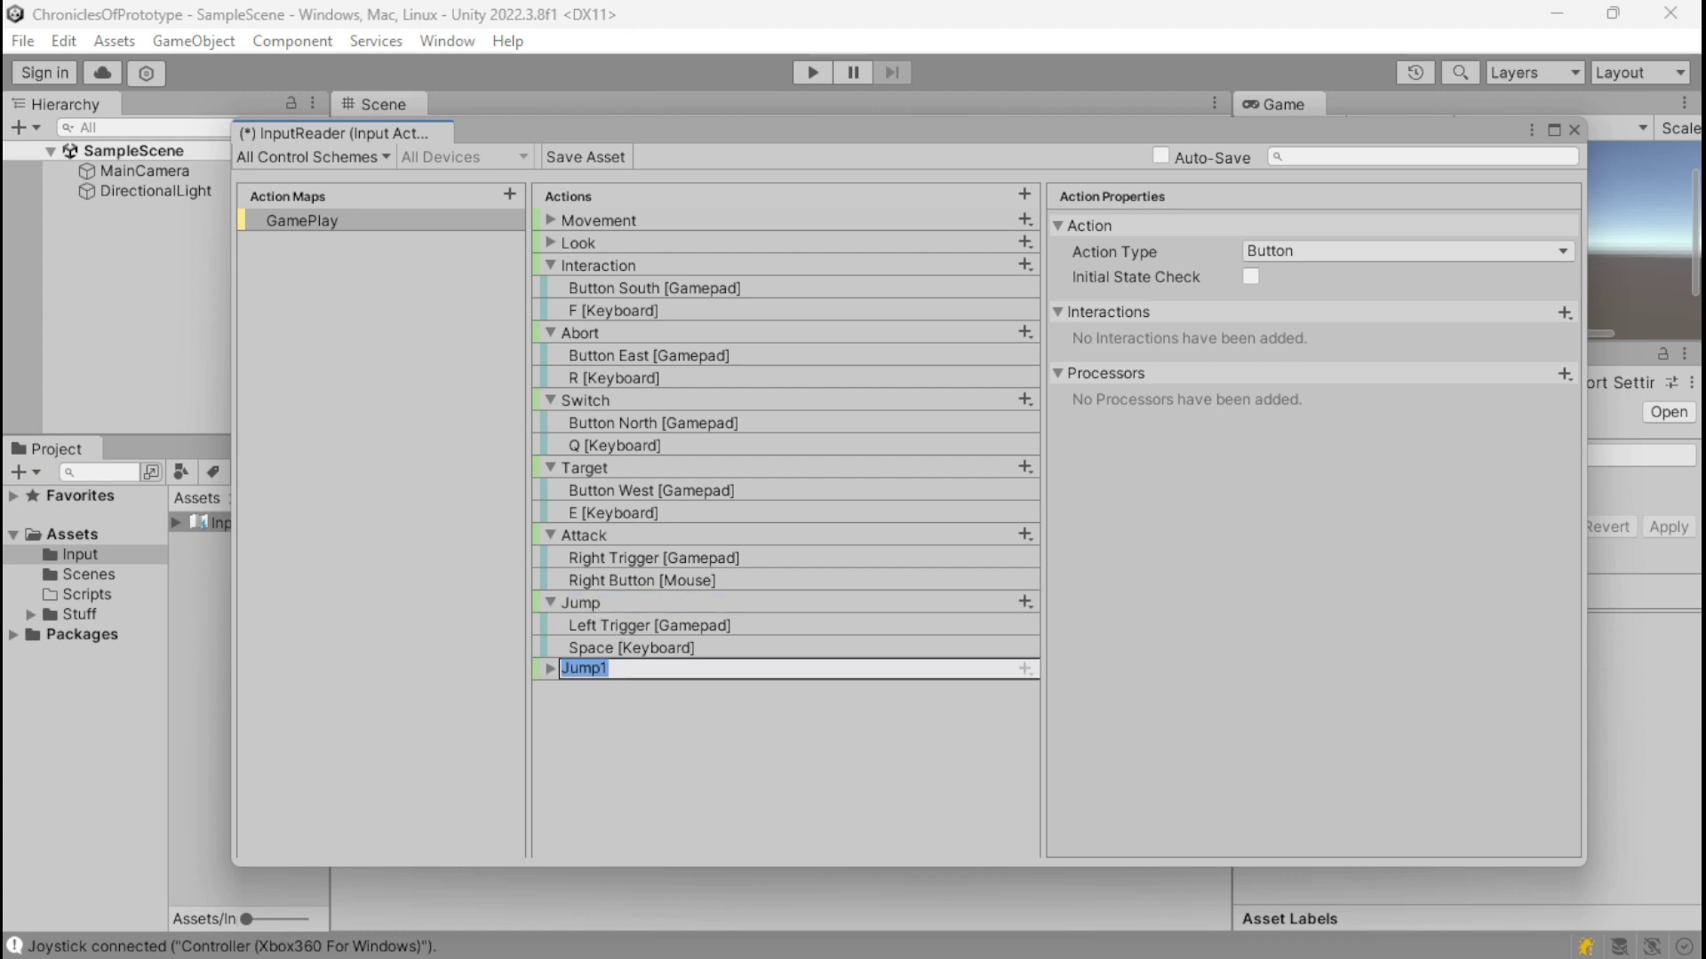
pyautogui.write('Left')
pyautogui.press('Return')
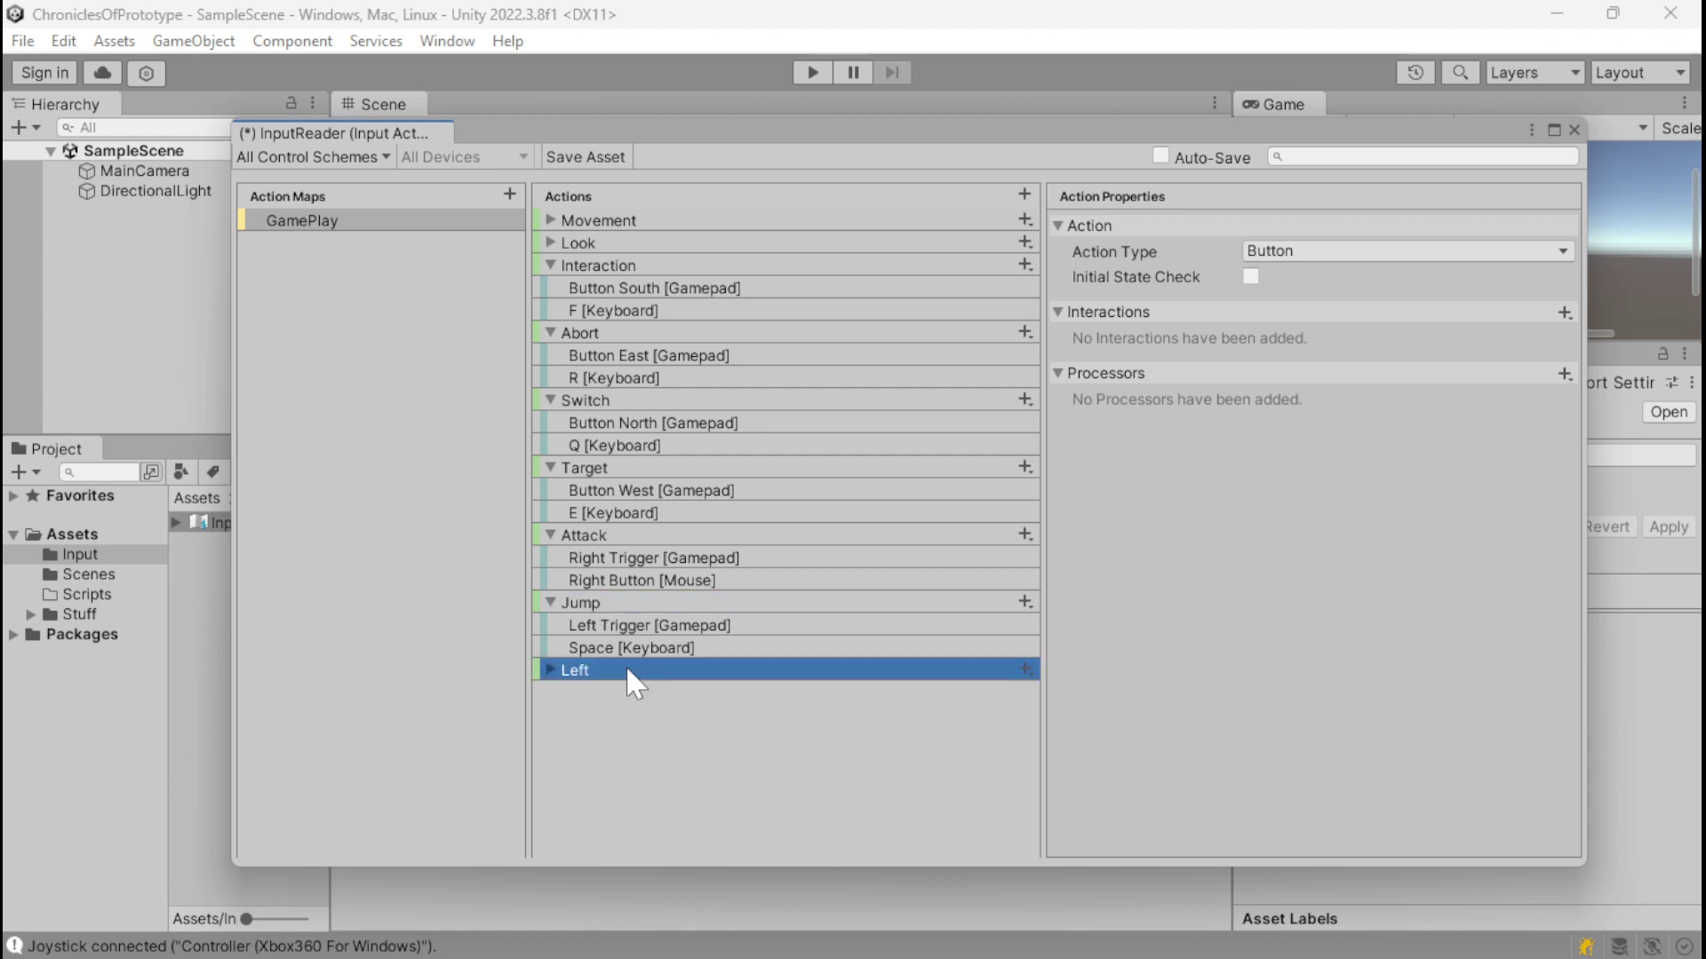
# Step: Duplicate the Left action and rename the copy Right
pyautogui.hotkey('ctrl', 'd')
pyautogui.press('F2')
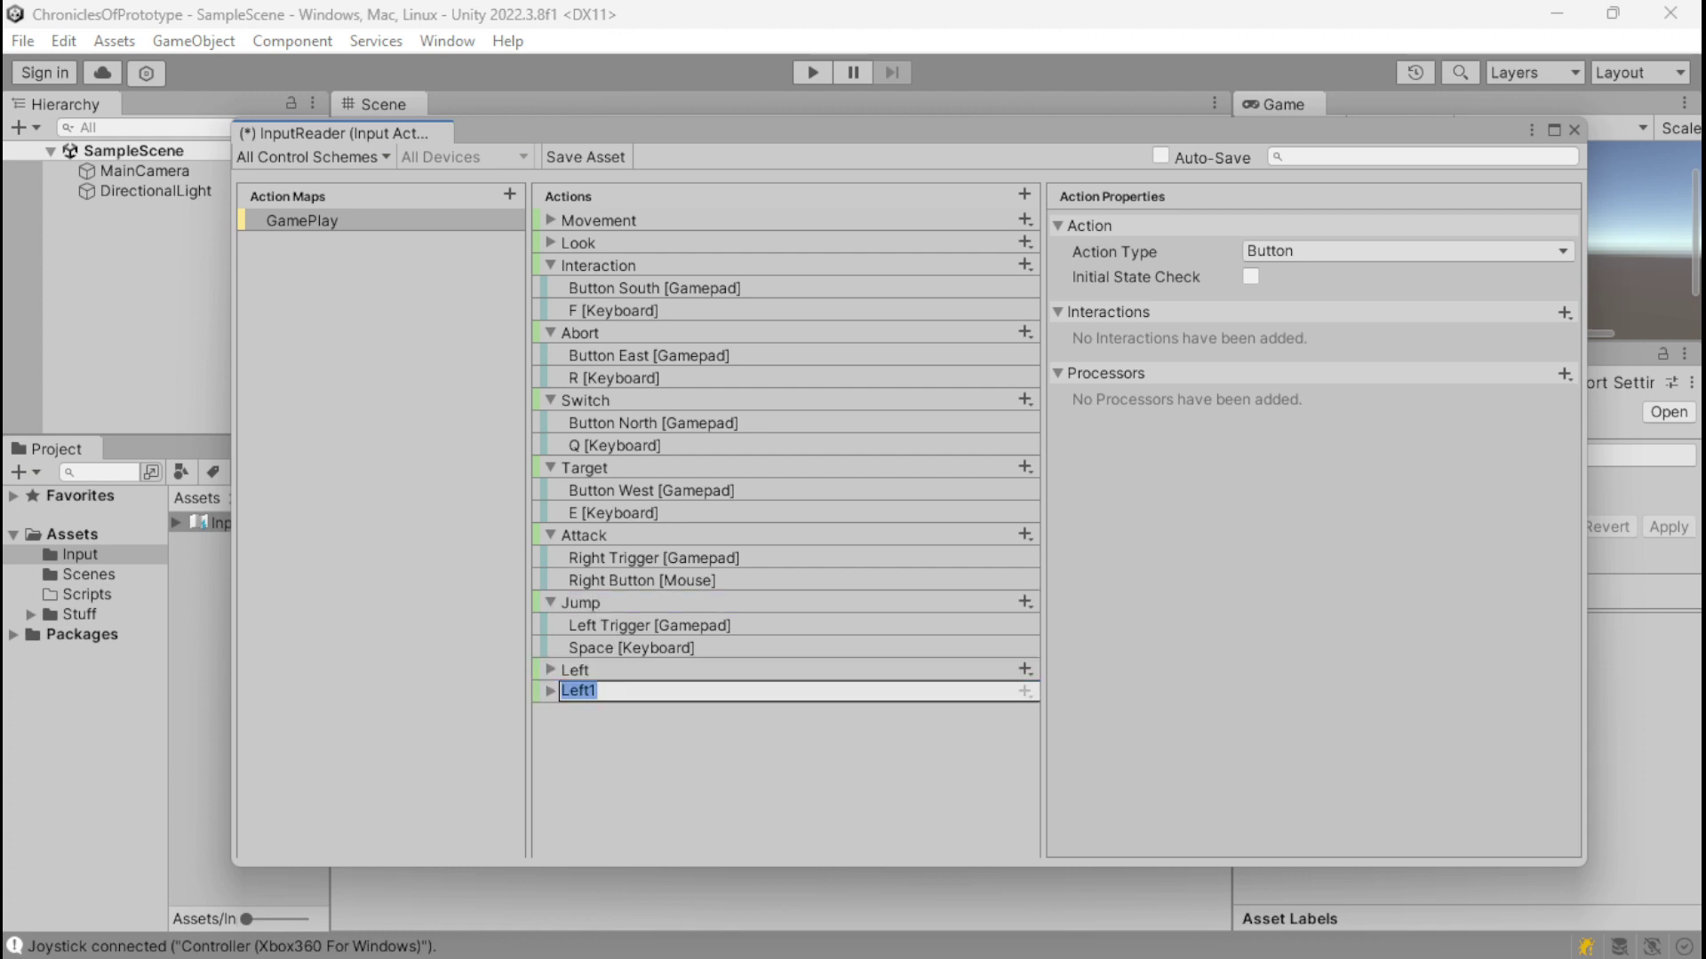
pyautogui.write('Rigg')
pyautogui.press('BackSpace')
pyautogui.write('ht')
pyautogui.press('Return')
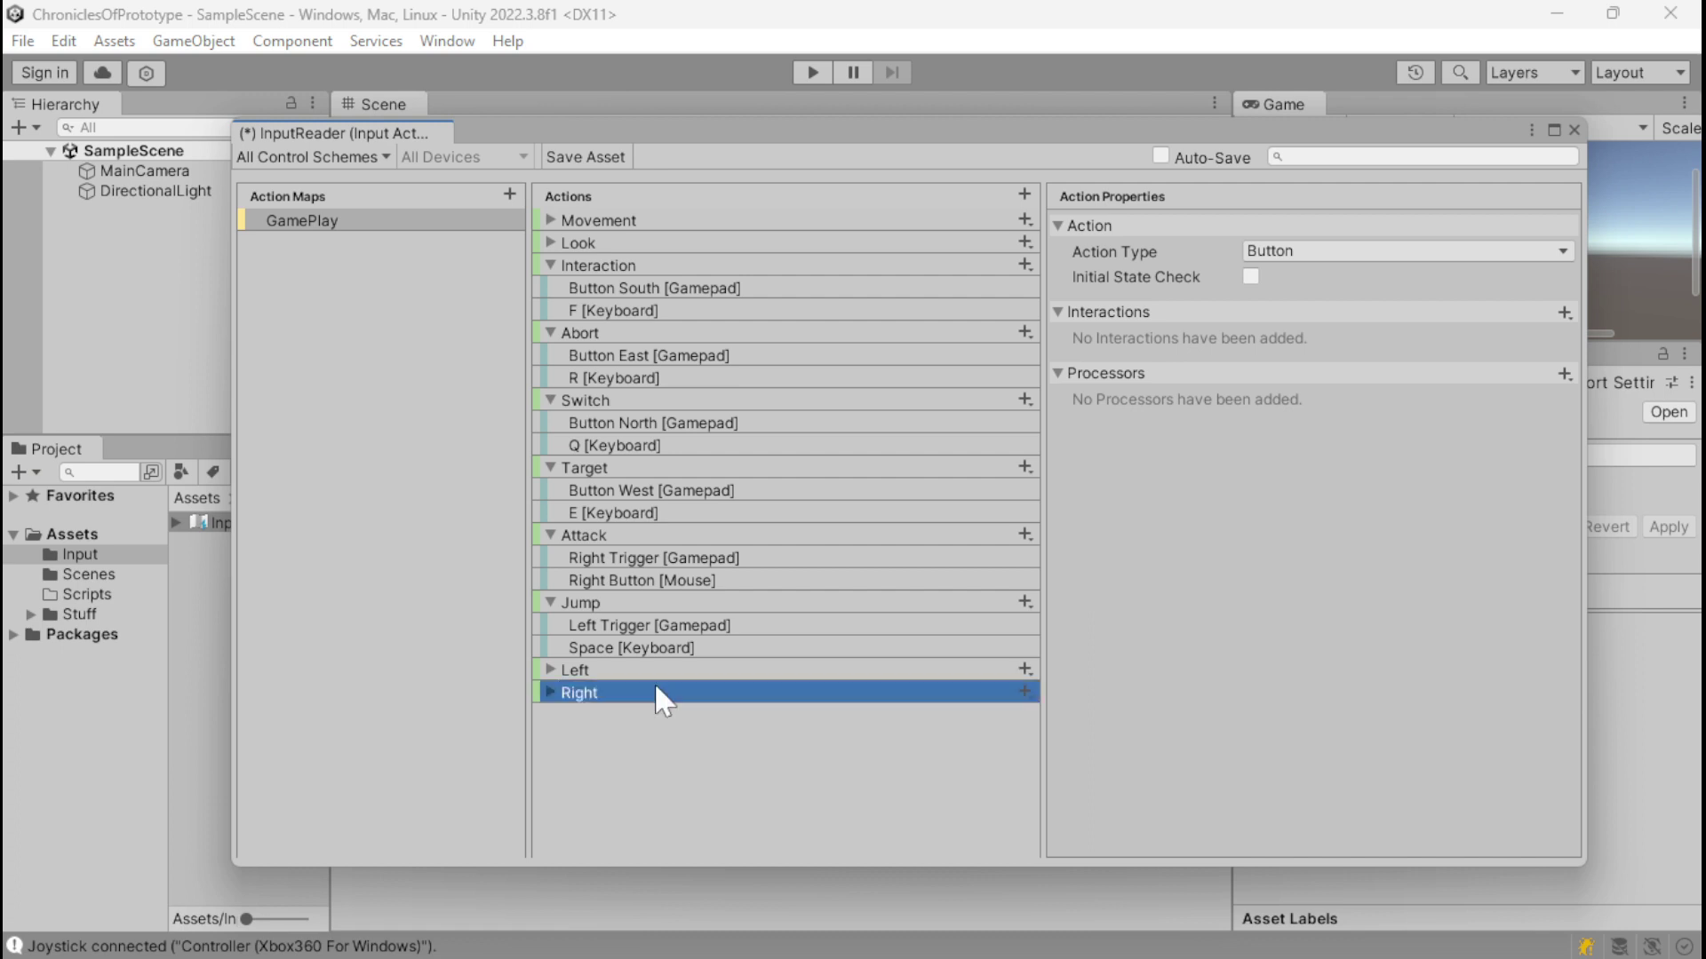
# Step: Expand the Left action and change its gamepad binding path to Left Shoulder [Gamepad] by listening for the controller input
pyautogui.click(550, 670)
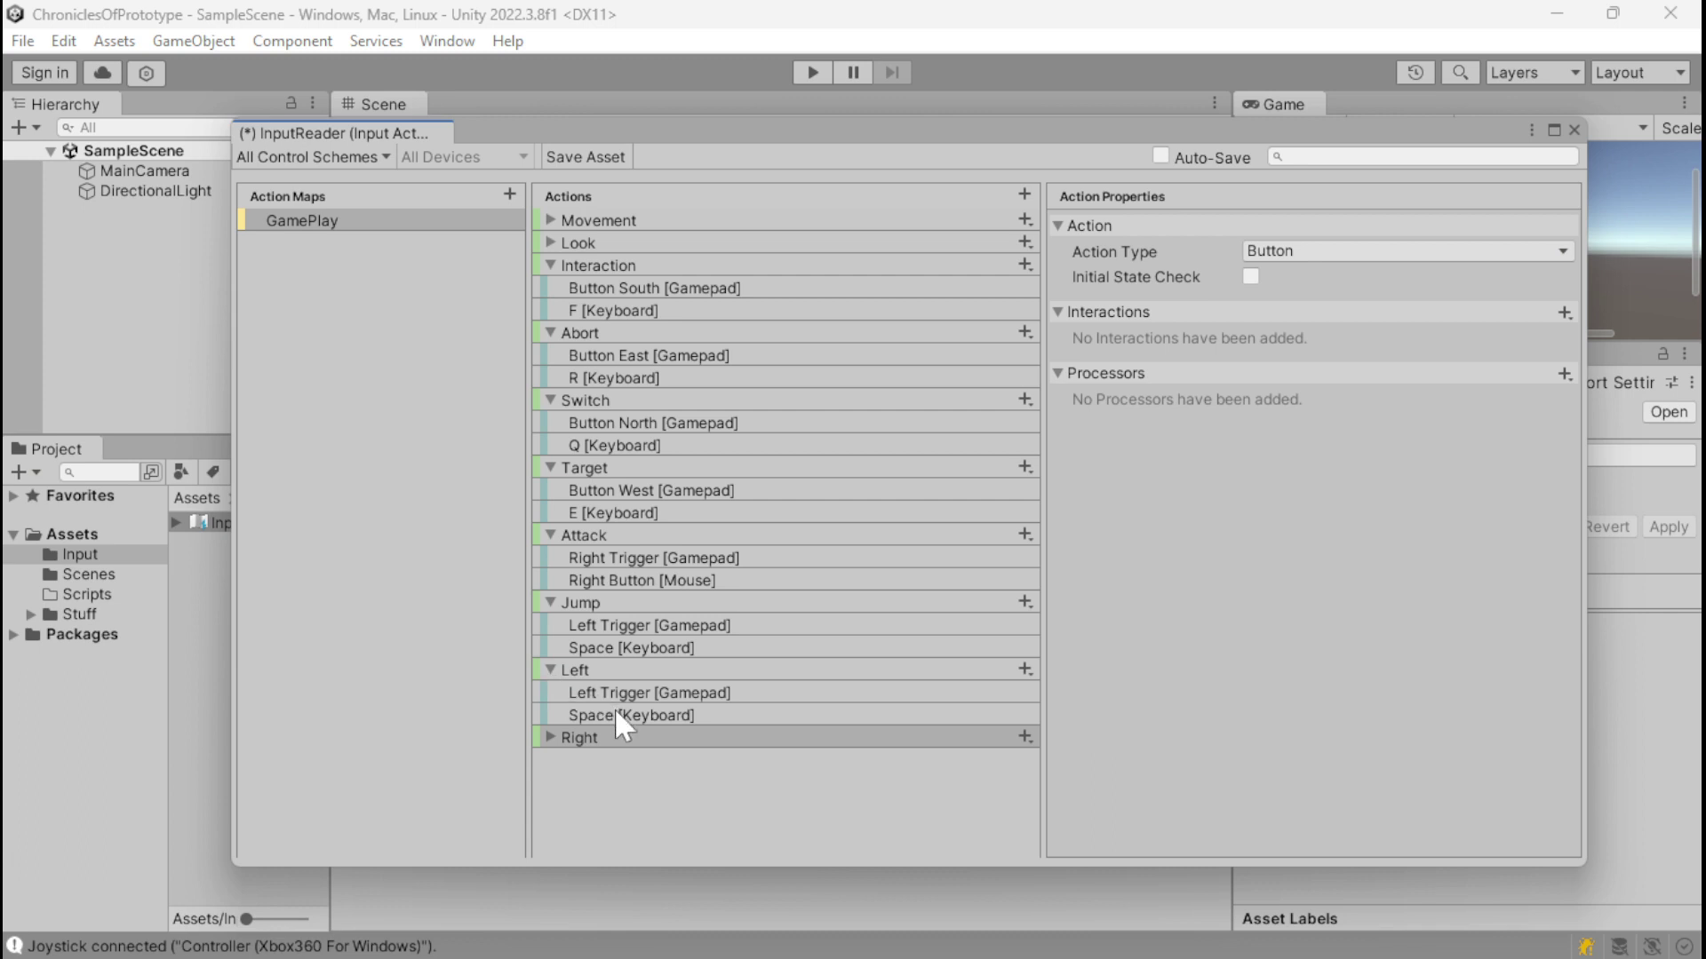
pyautogui.click(654, 698)
pyautogui.click(1288, 253)
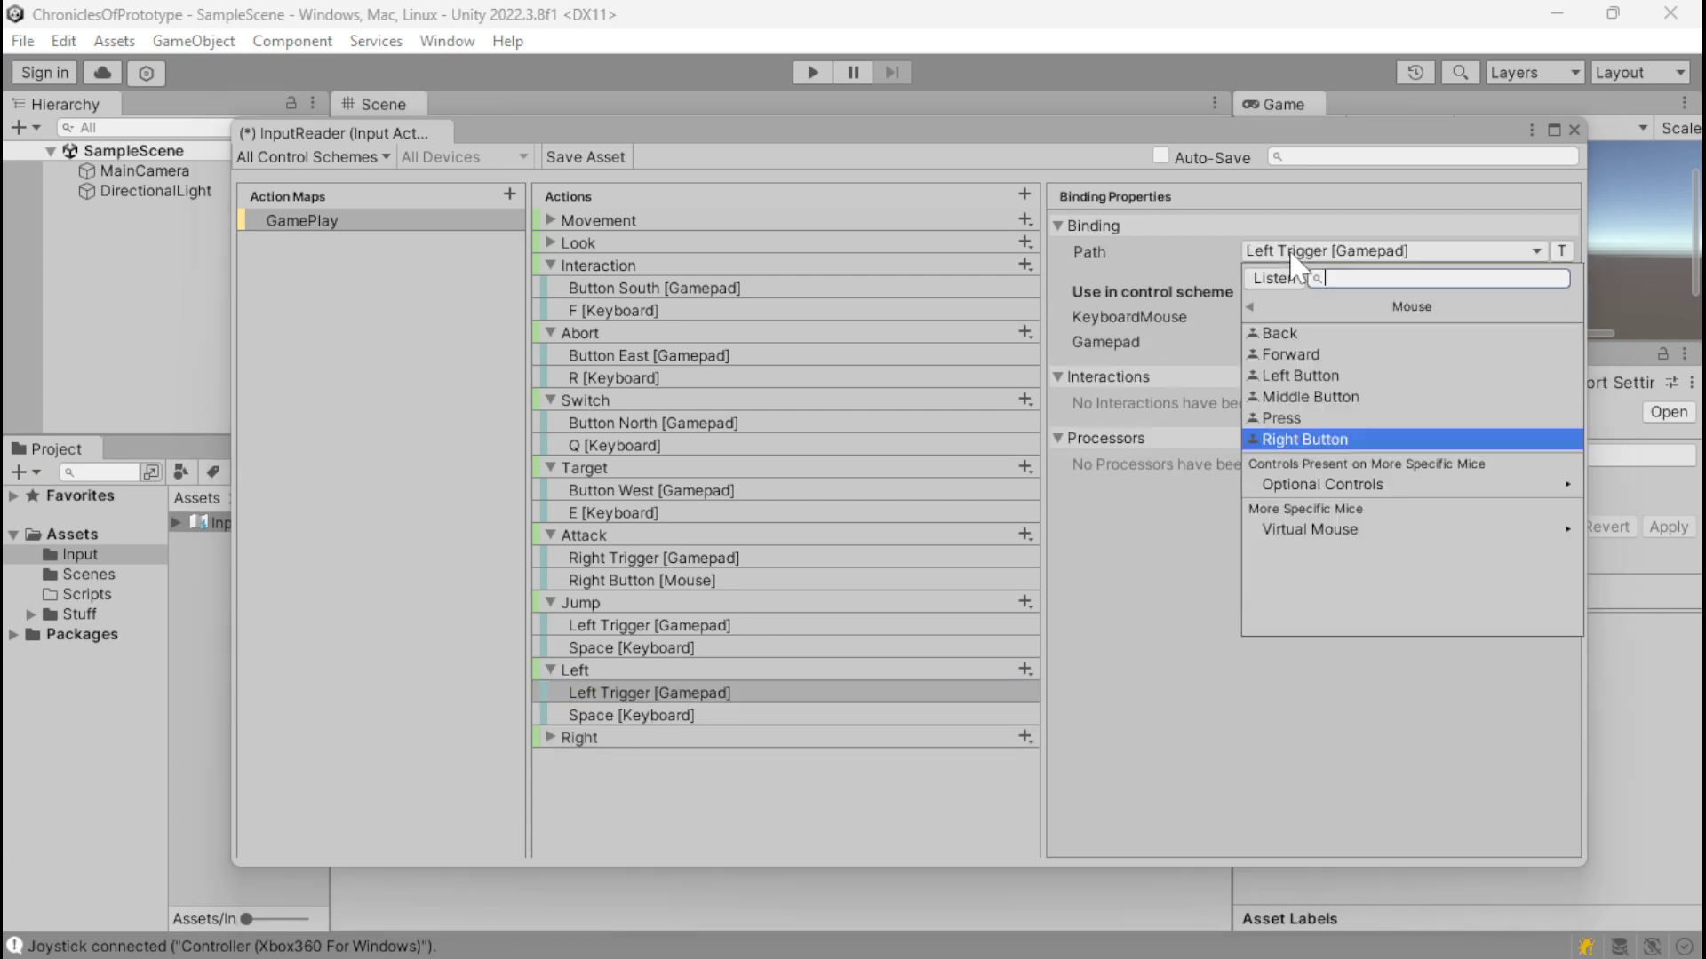
pyautogui.click(1274, 279)
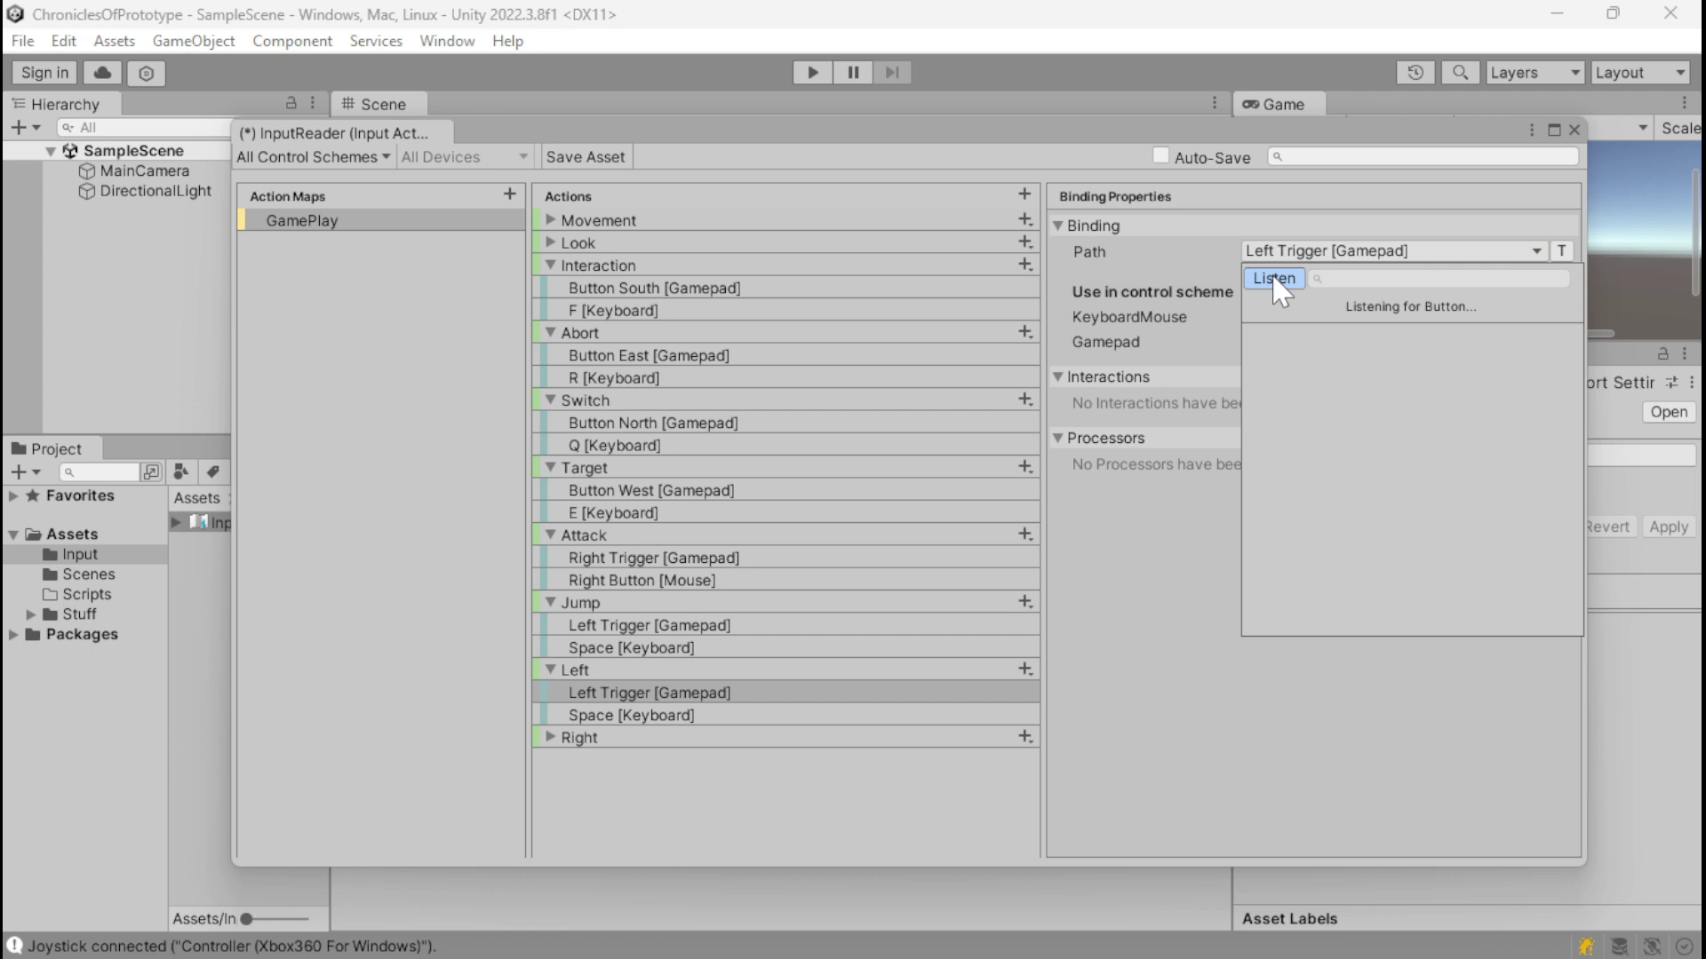
pyautogui.click(1271, 333)
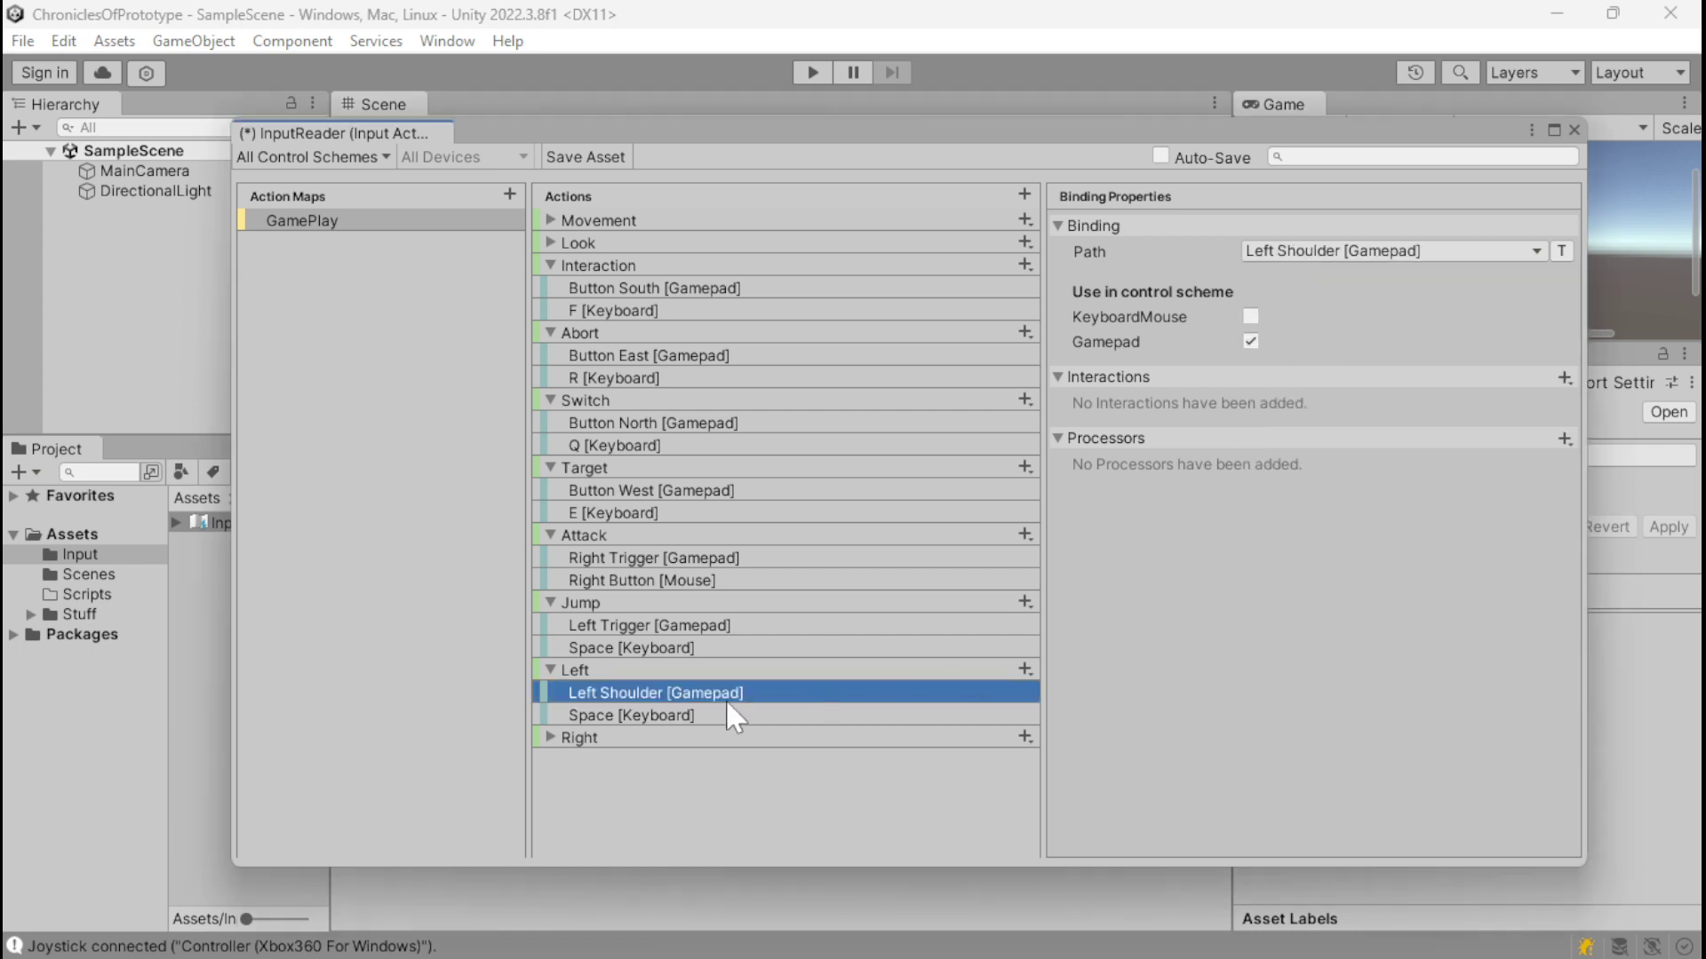
# Step: Change the Left action's keyboard binding path to Left Control [Keyboard] by listening for the key
pyautogui.click(693, 715)
pyautogui.click(1306, 251)
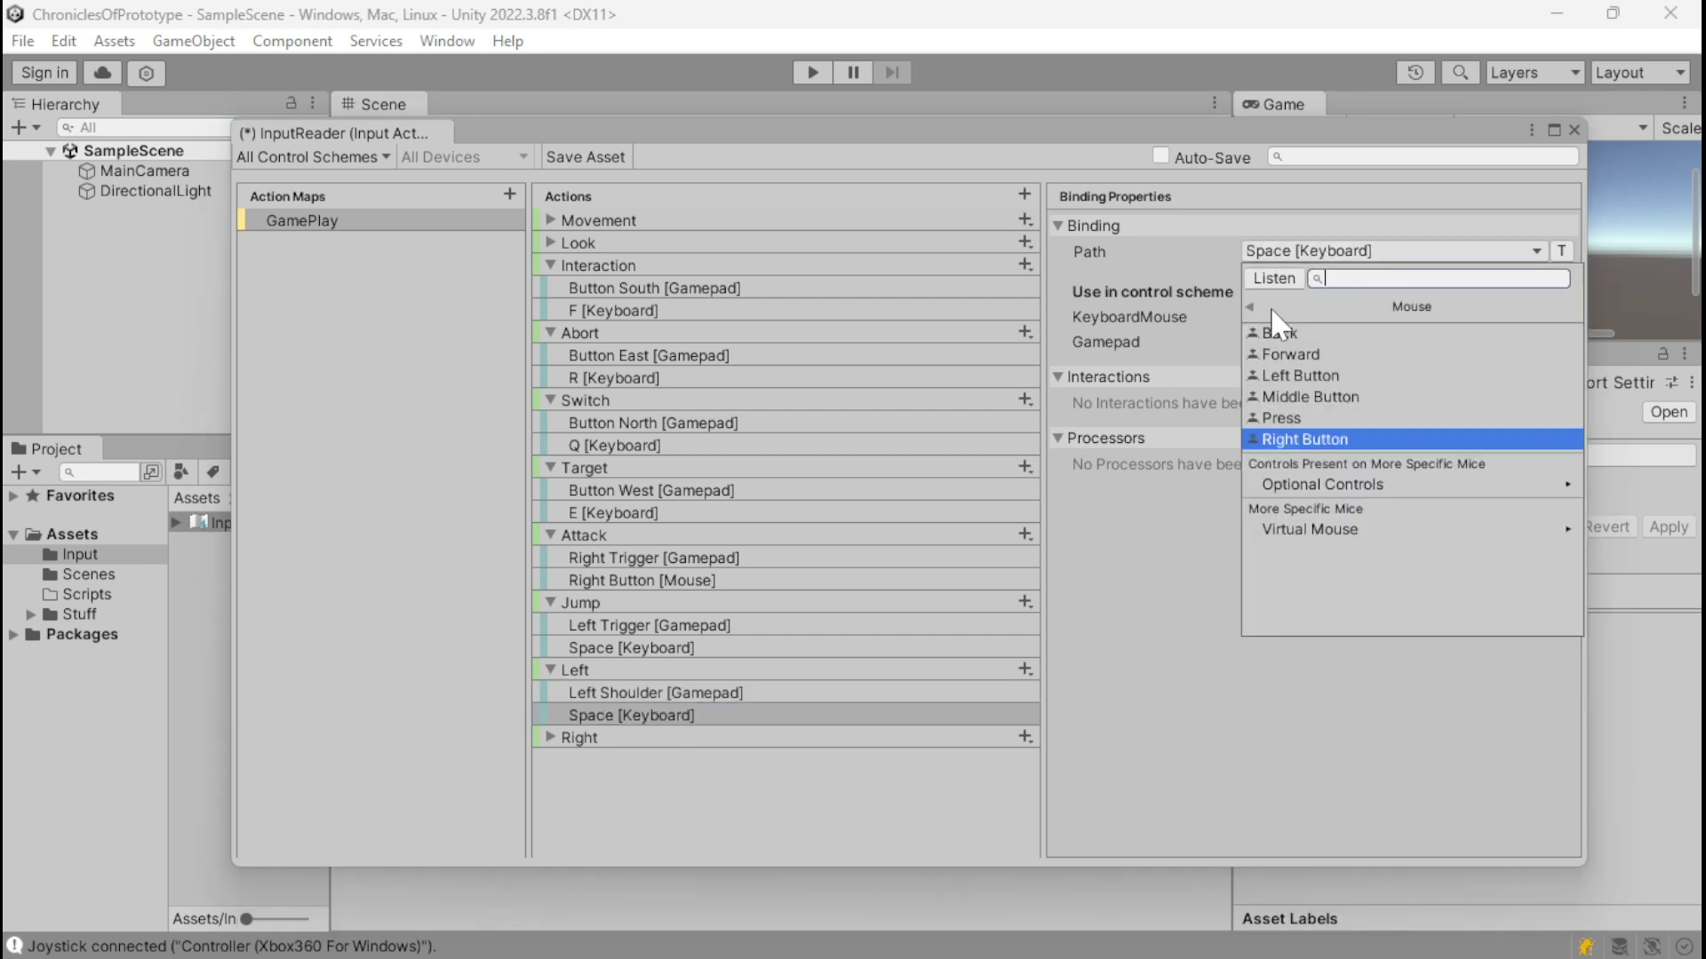
pyautogui.click(1281, 281)
pyautogui.press('ctrl')
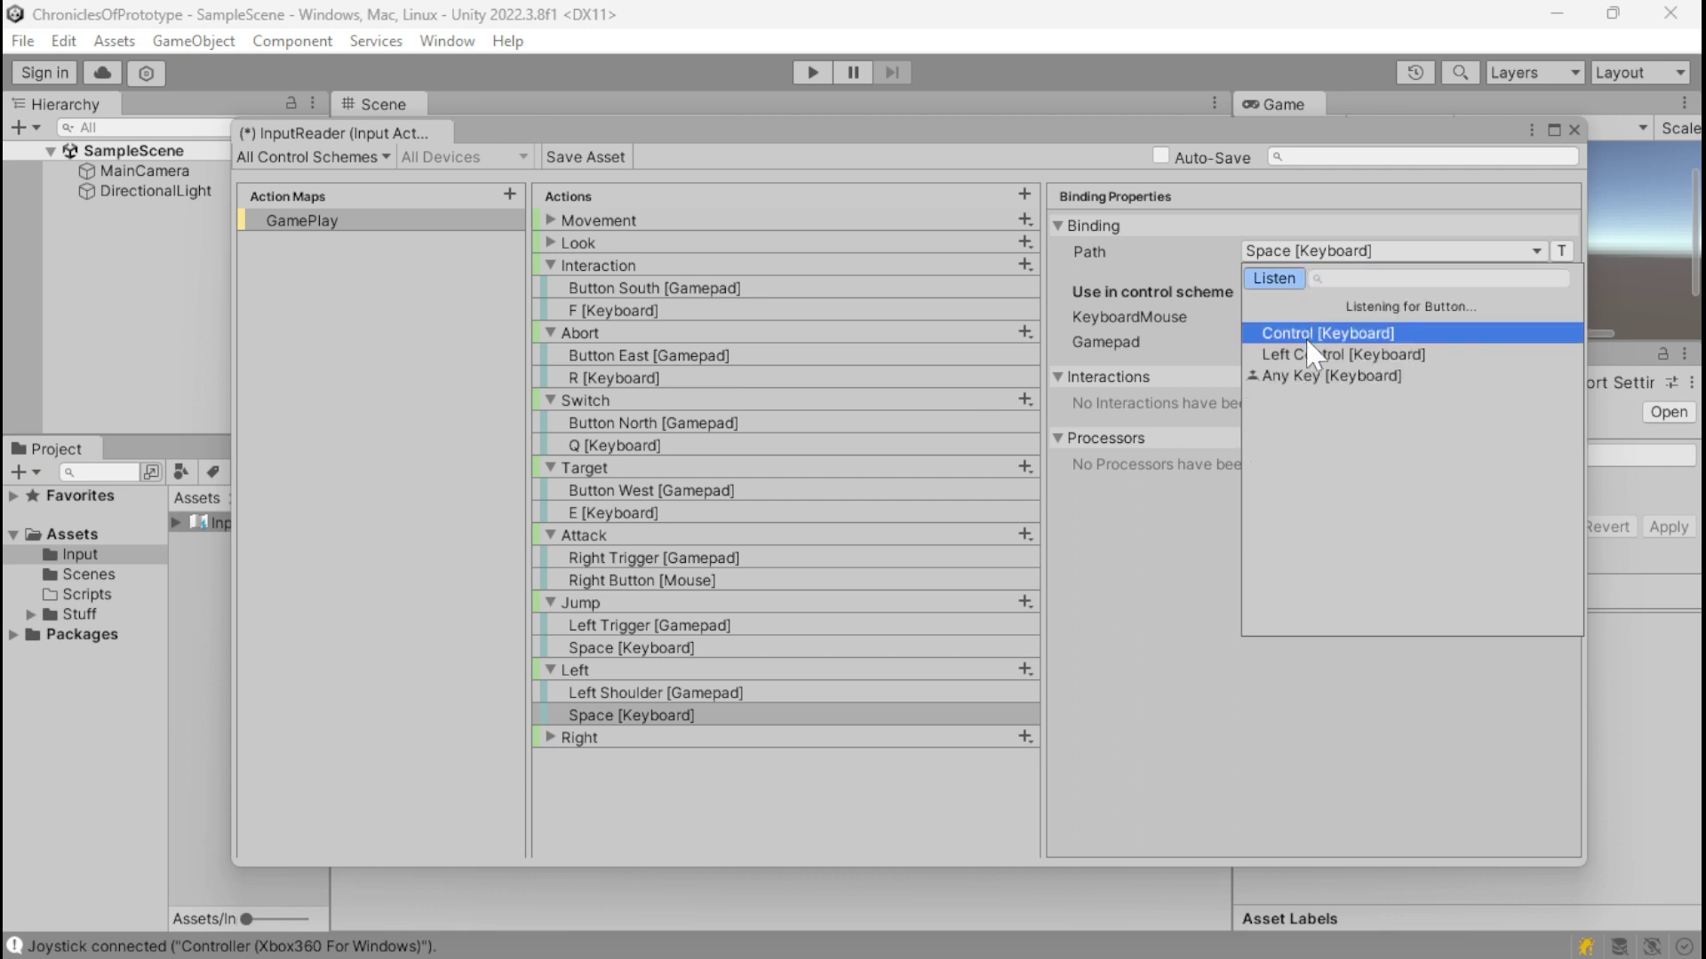
pyautogui.click(1308, 353)
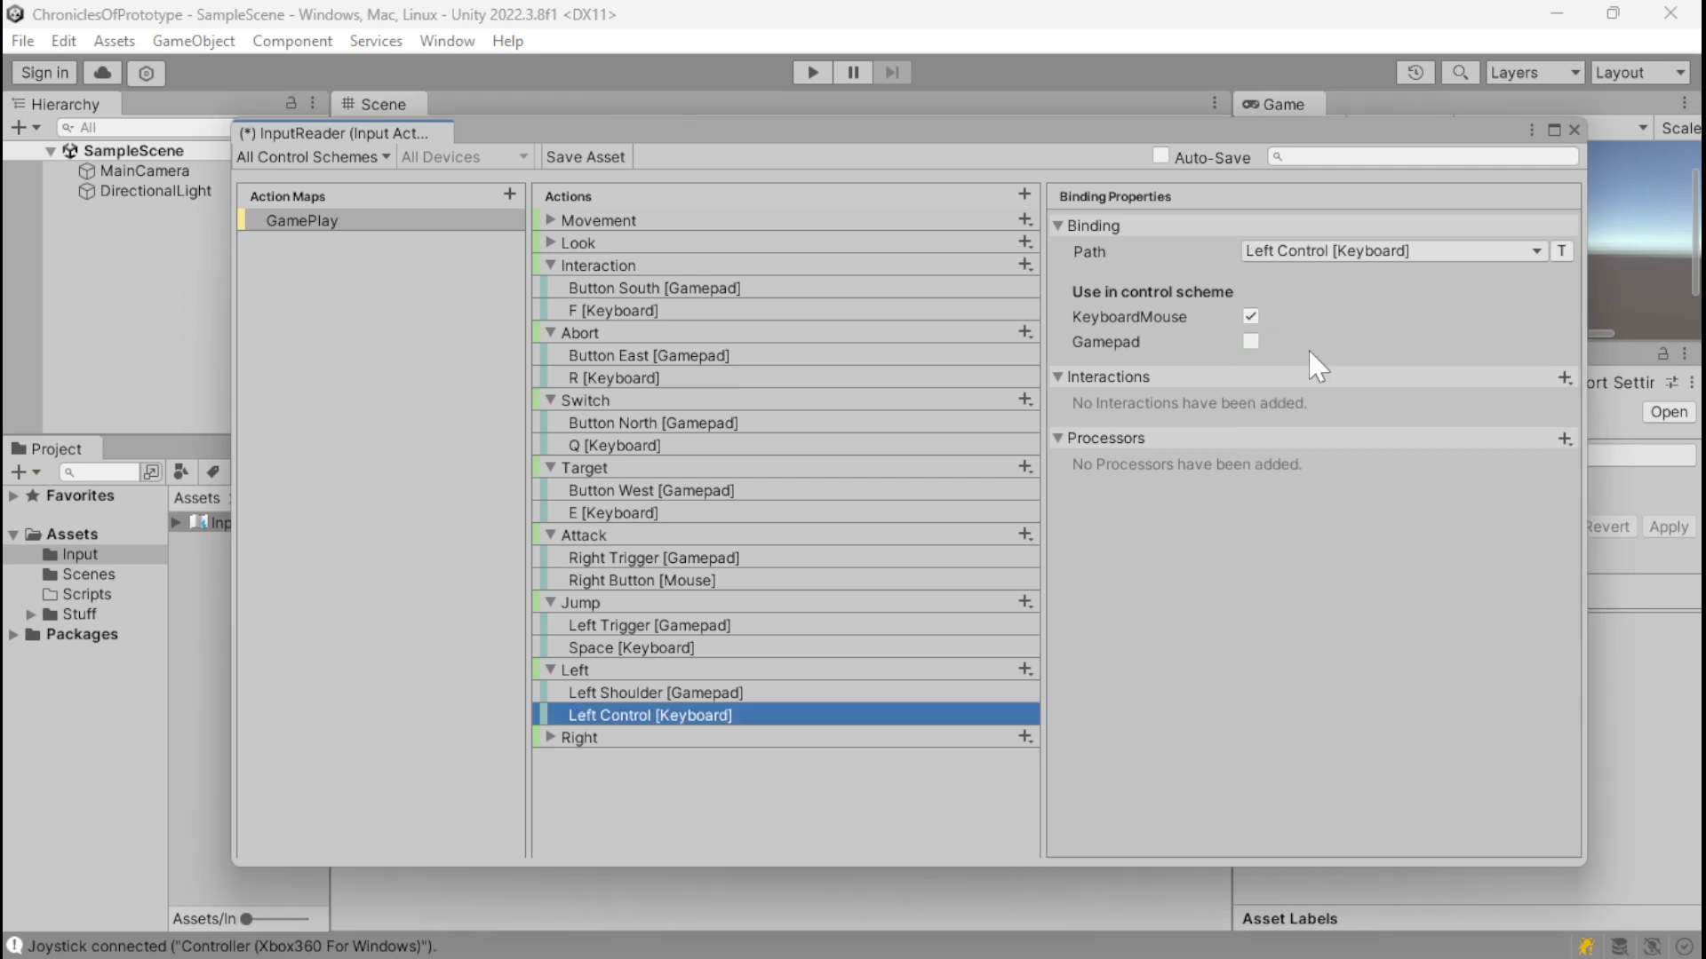
# Step: Expand the Right action and change its keyboard binding path to Right Control [Keyboard] by listening for the key
pyautogui.click(548, 738)
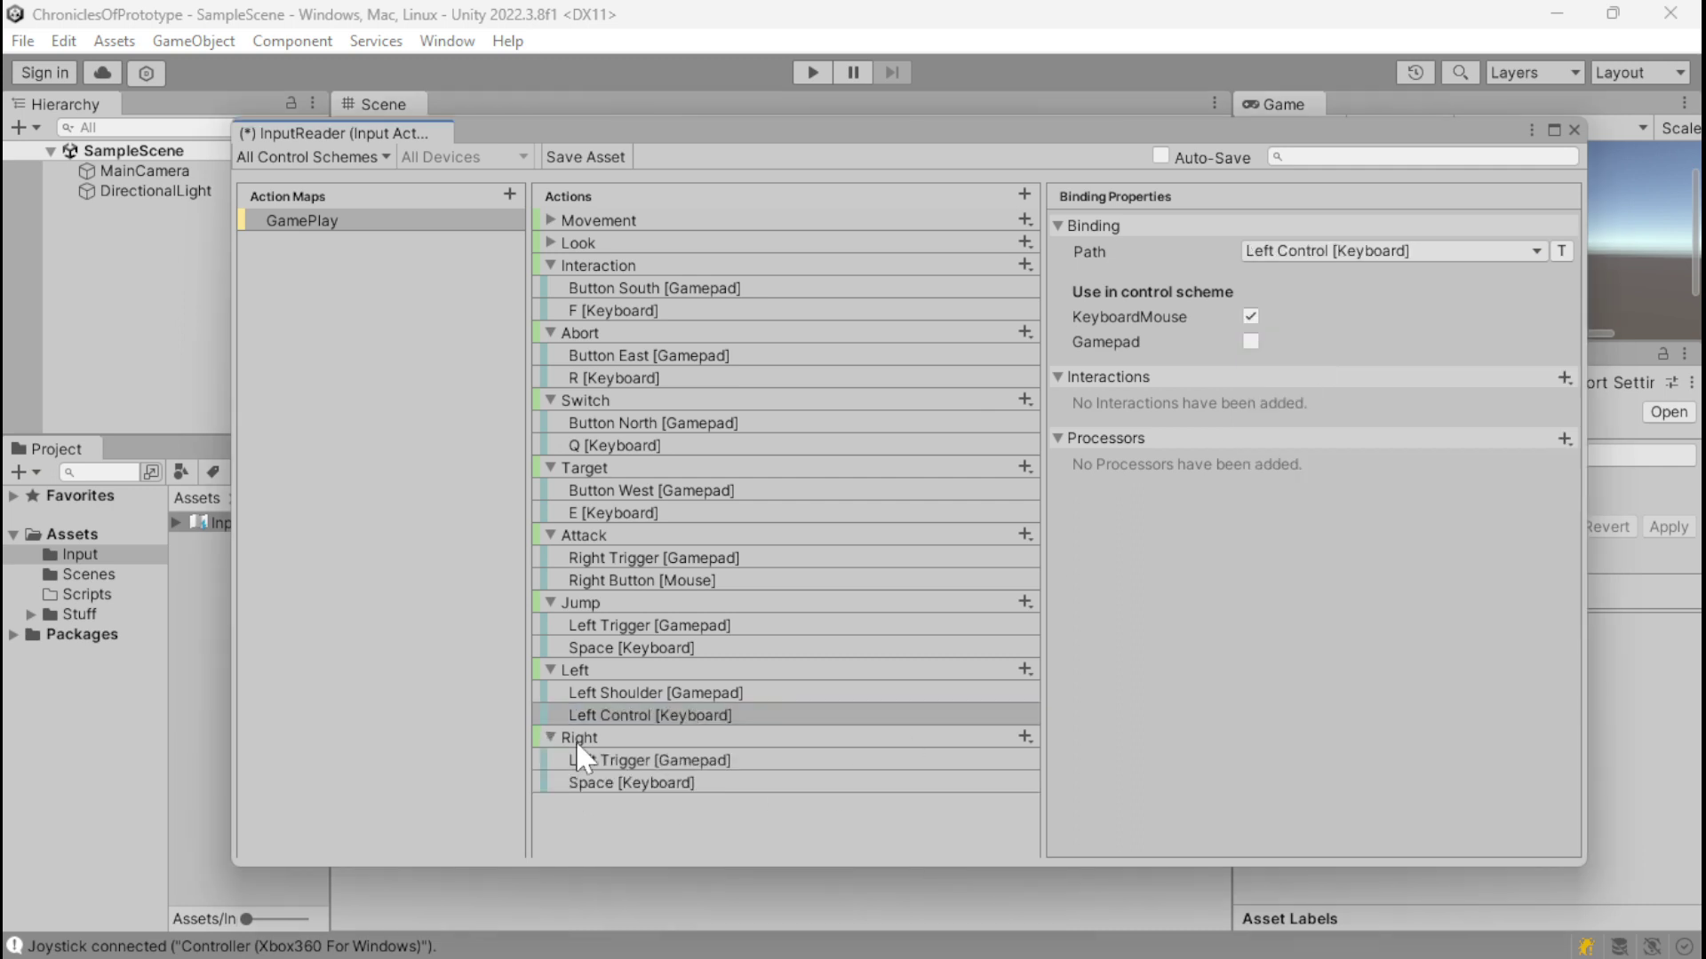
pyautogui.click(611, 784)
pyautogui.click(1332, 251)
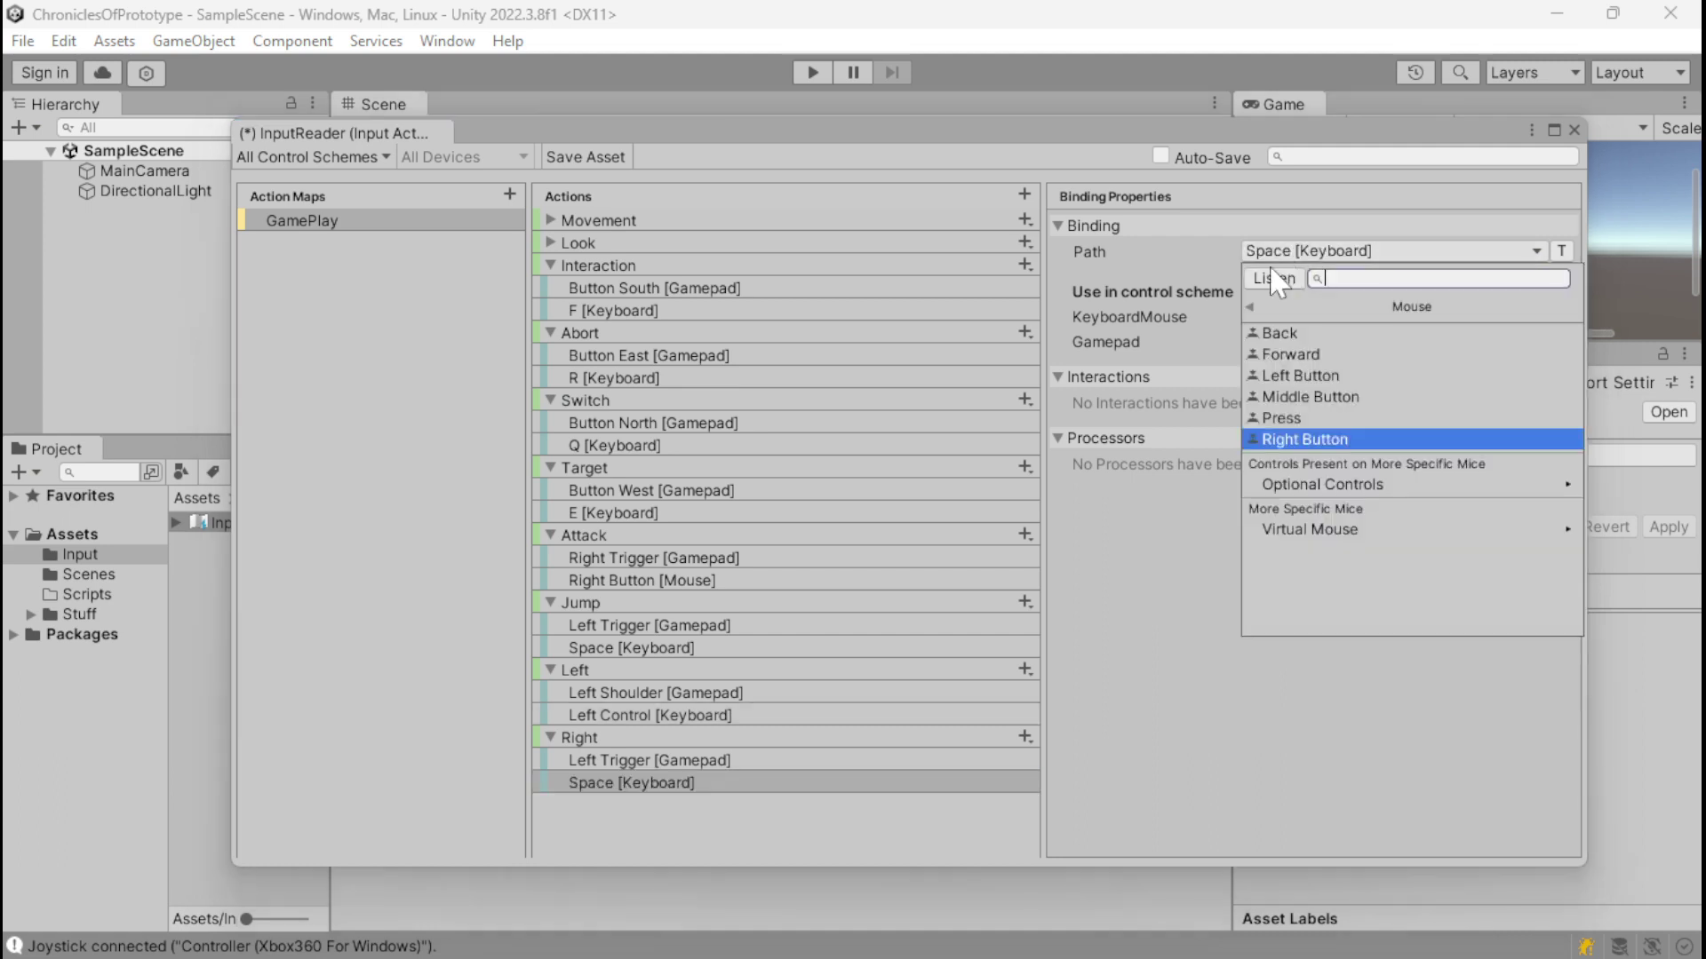
pyautogui.click(1273, 279)
pyautogui.press('ctrl')
pyautogui.click(1345, 333)
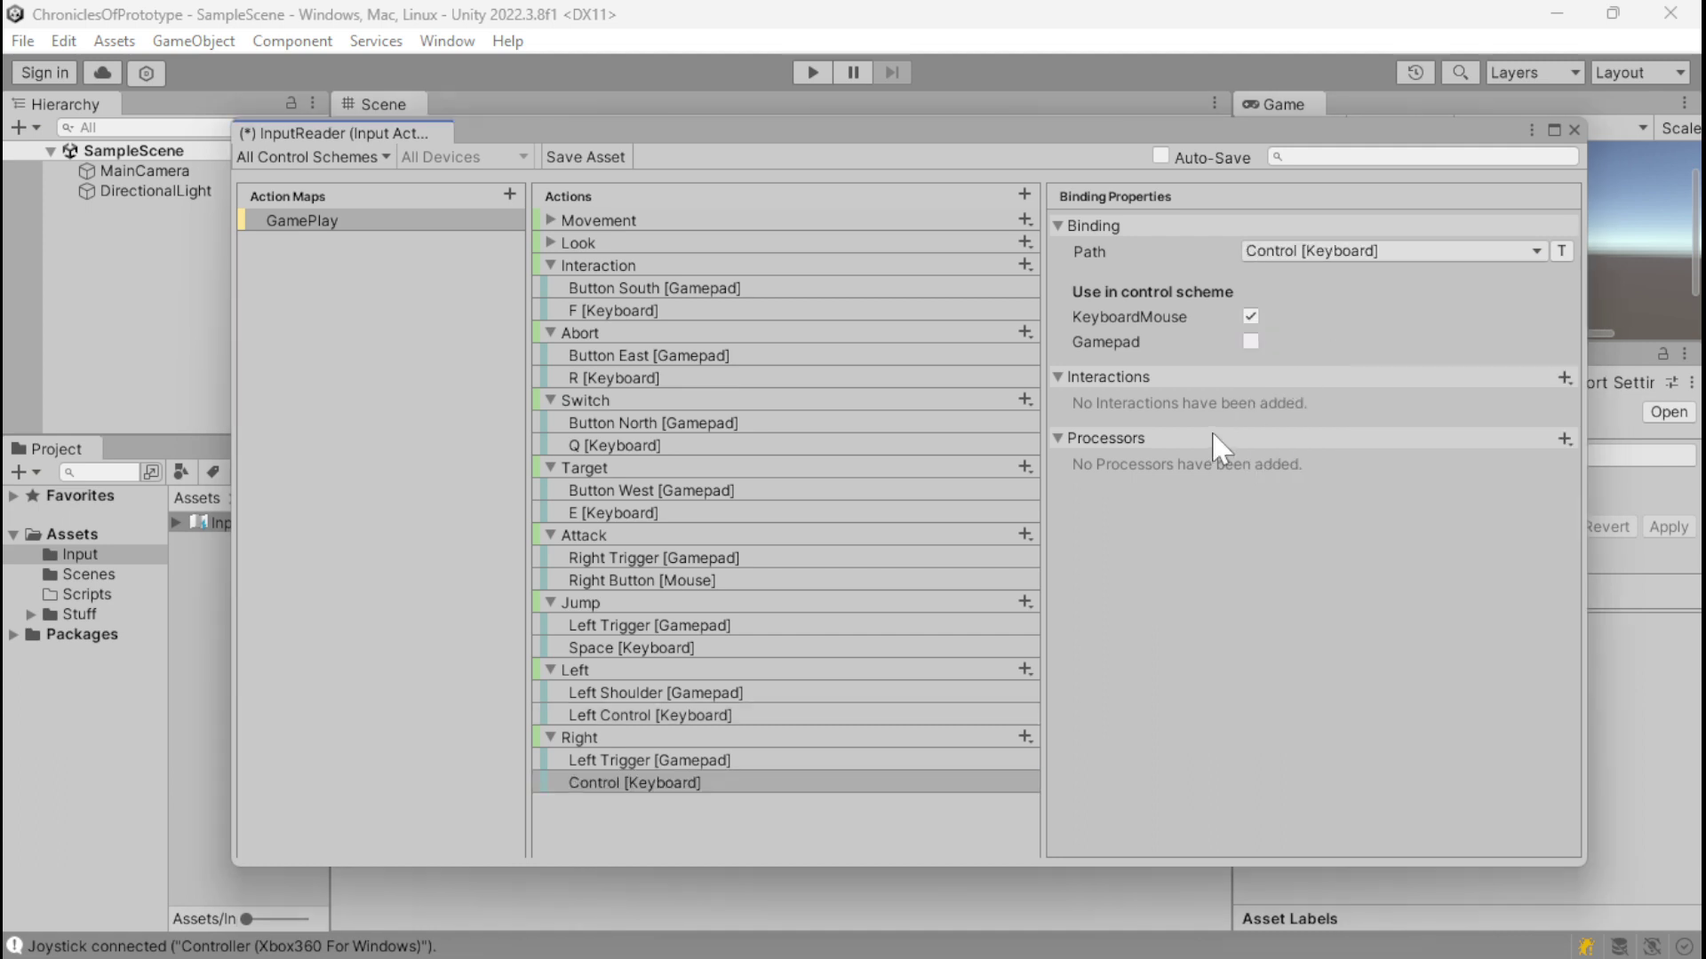
pyautogui.click(1269, 256)
pyautogui.click(1273, 279)
pyautogui.press('ctrl')
pyautogui.click(1345, 354)
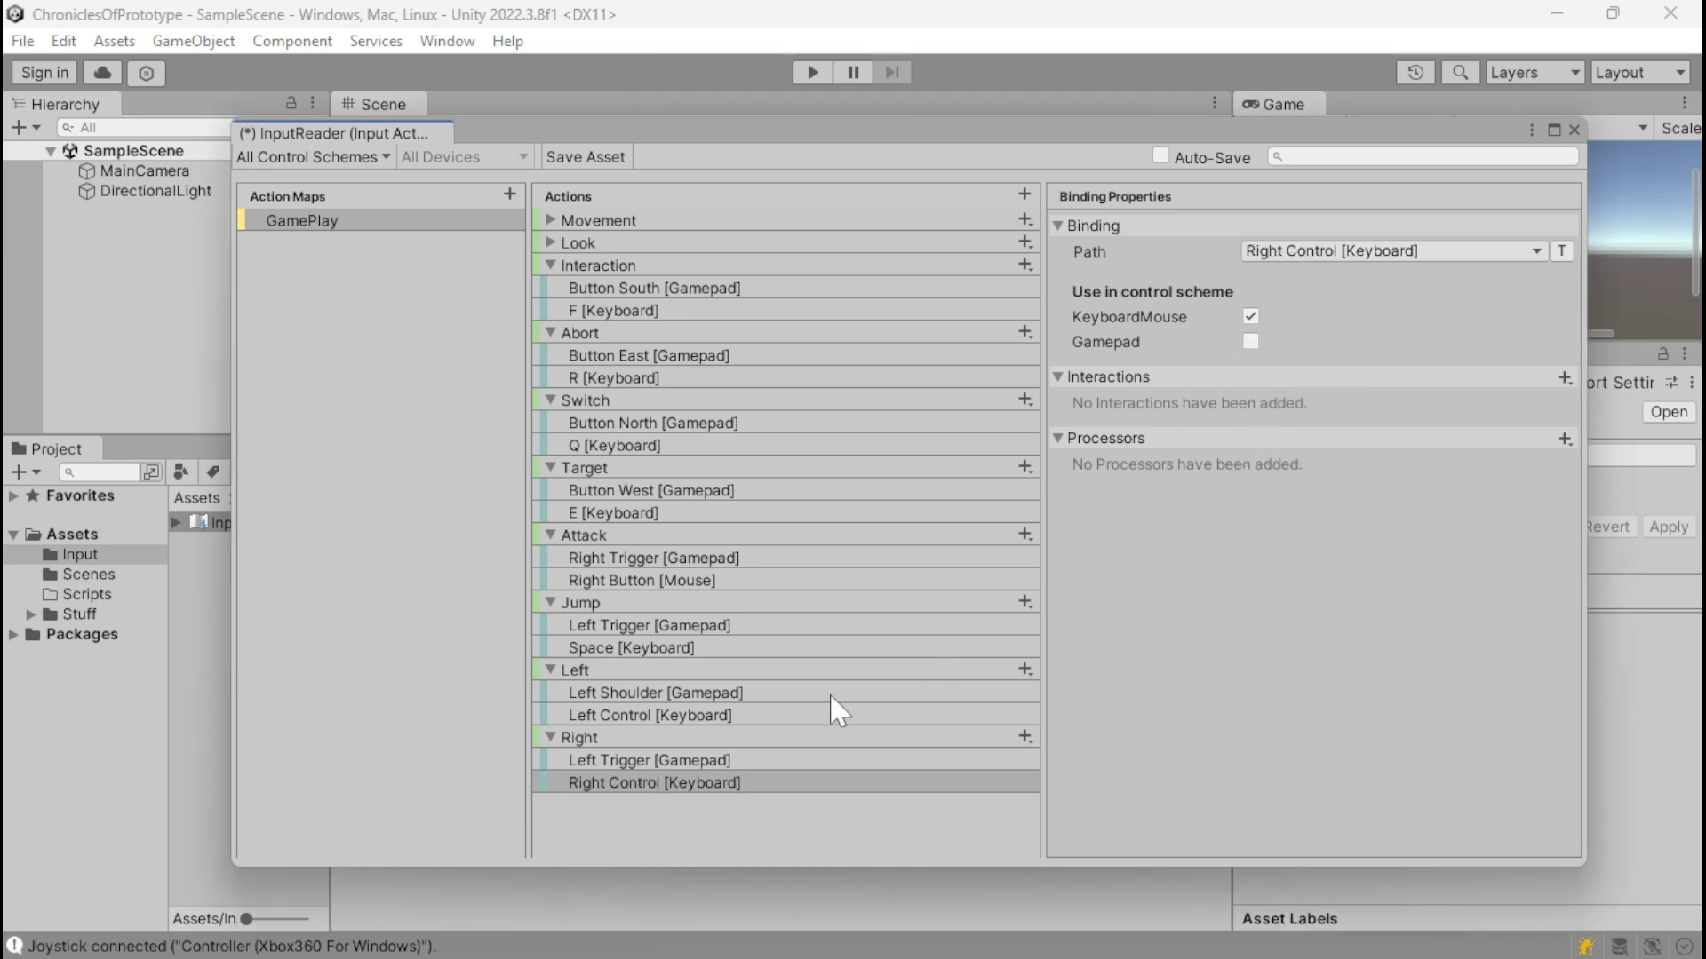
# Step: Change the Right action's gamepad binding path to Right Shoulder [Gamepad] by listening for the controller input, and save the asset
pyautogui.click(746, 760)
pyautogui.click(1279, 253)
pyautogui.click(1262, 279)
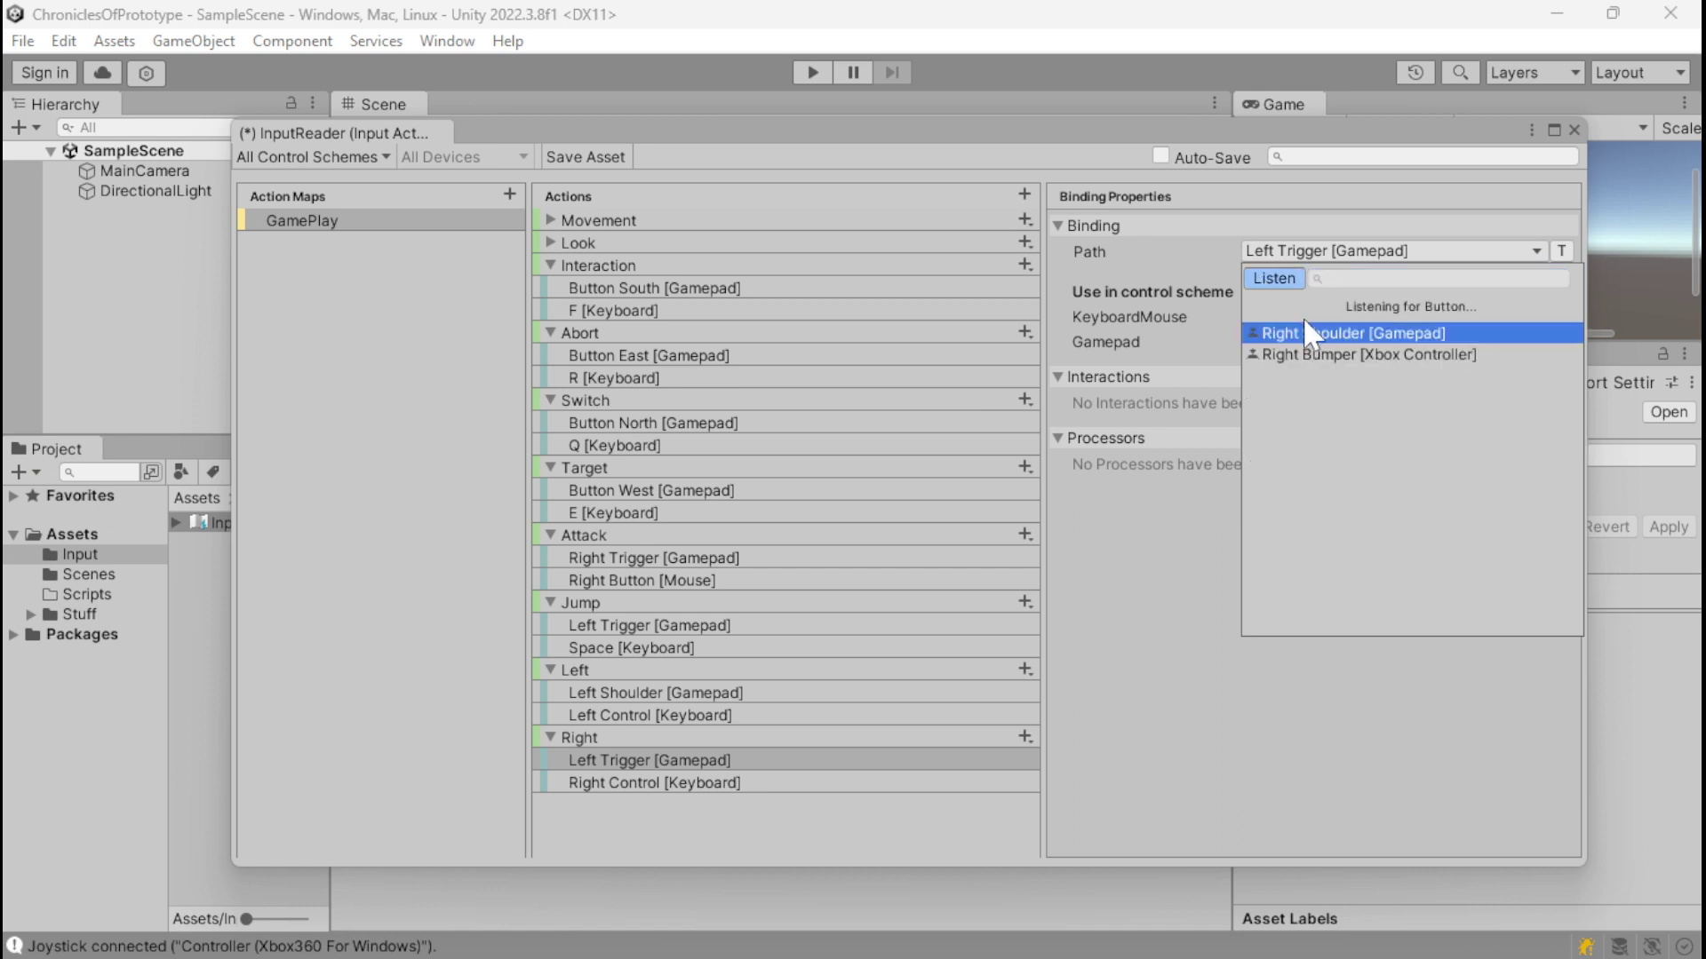
pyautogui.click(1314, 336)
pyautogui.click(611, 163)
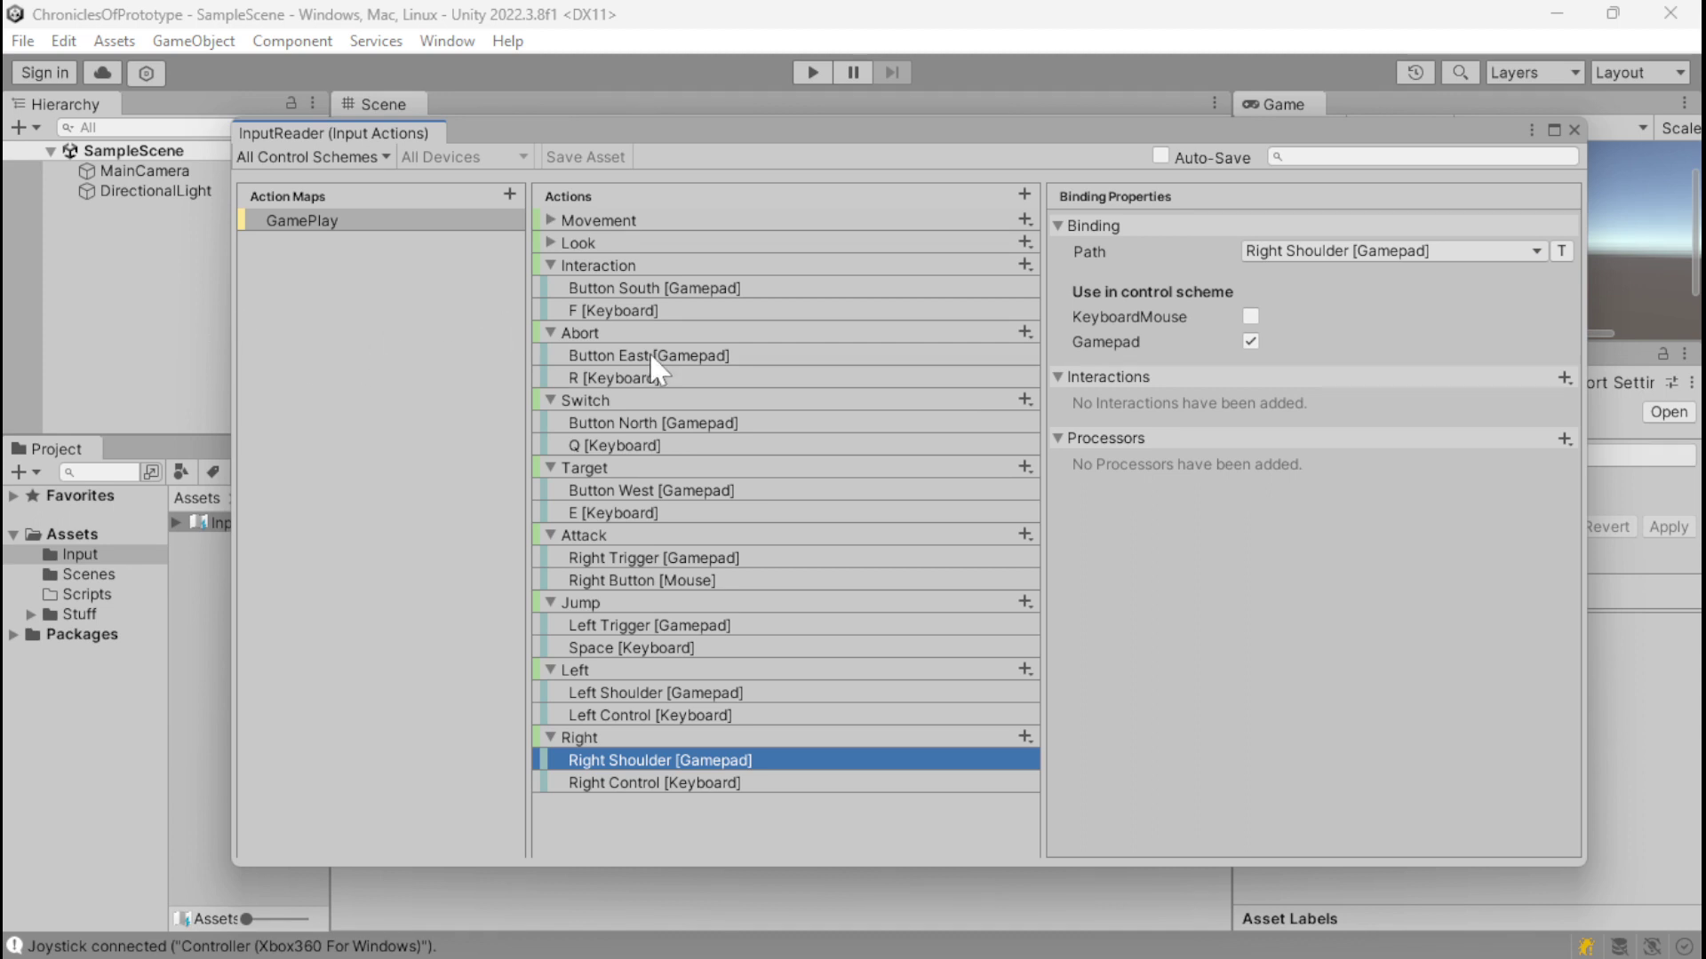
# Step: Collapse all expanded actions in the GamePlay map, from Interaction through Right
pyautogui.click(555, 266)
pyautogui.click(553, 265)
pyautogui.click(552, 287)
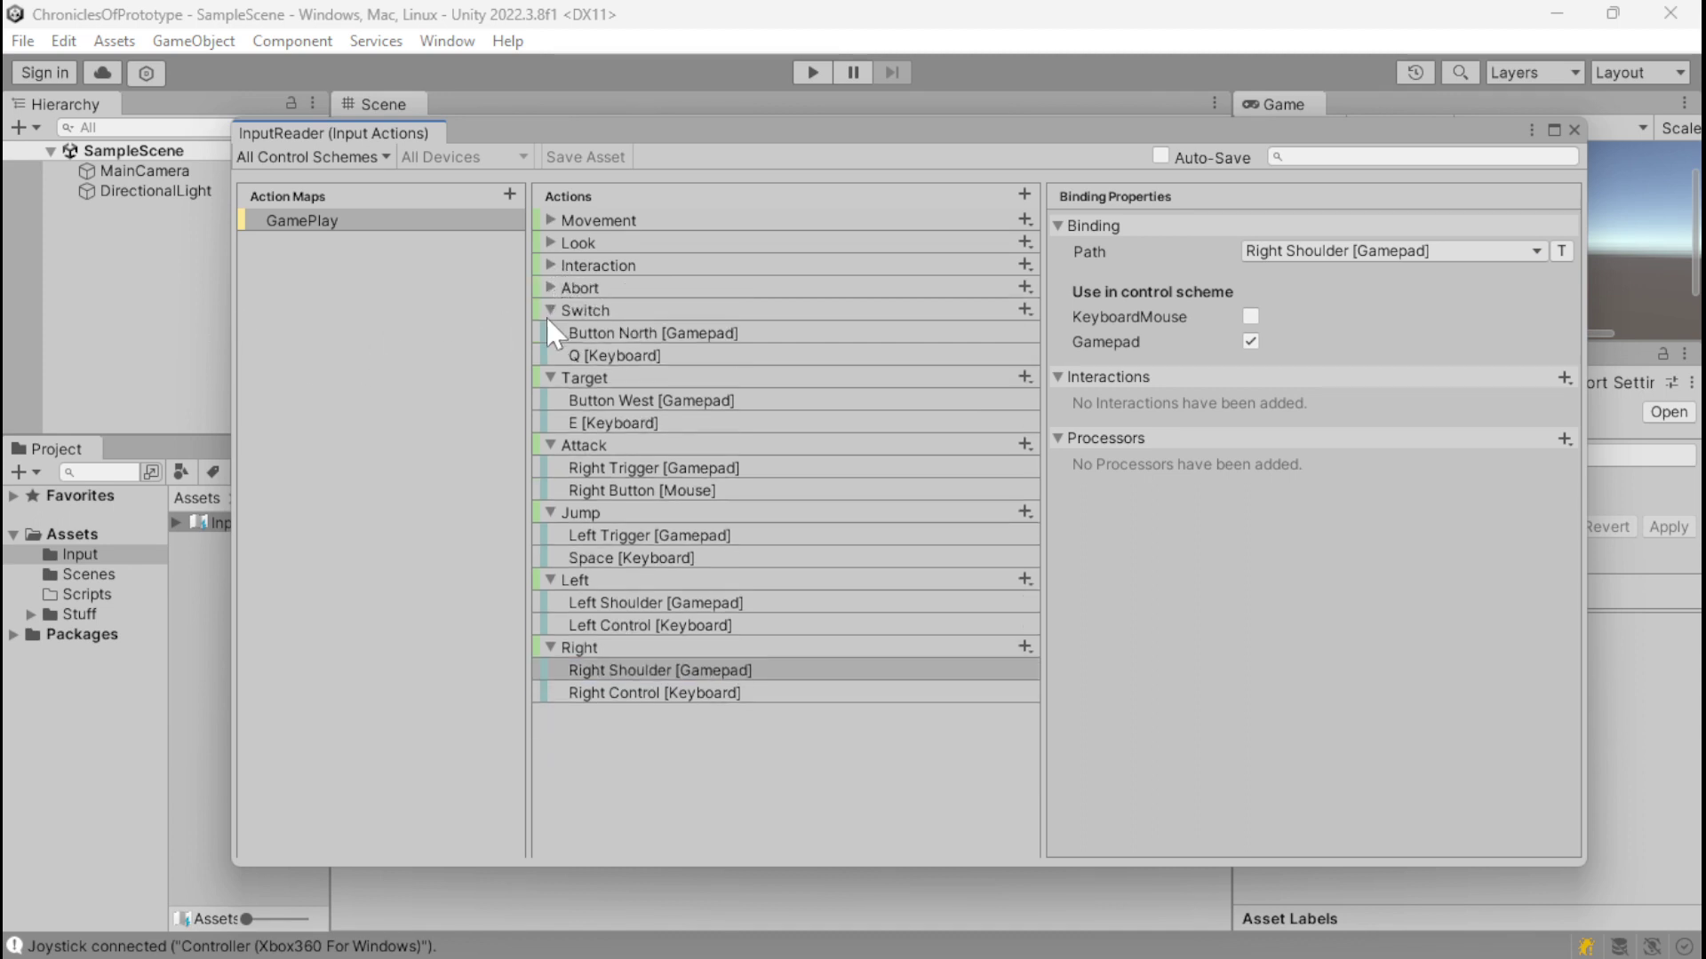
pyautogui.click(546, 316)
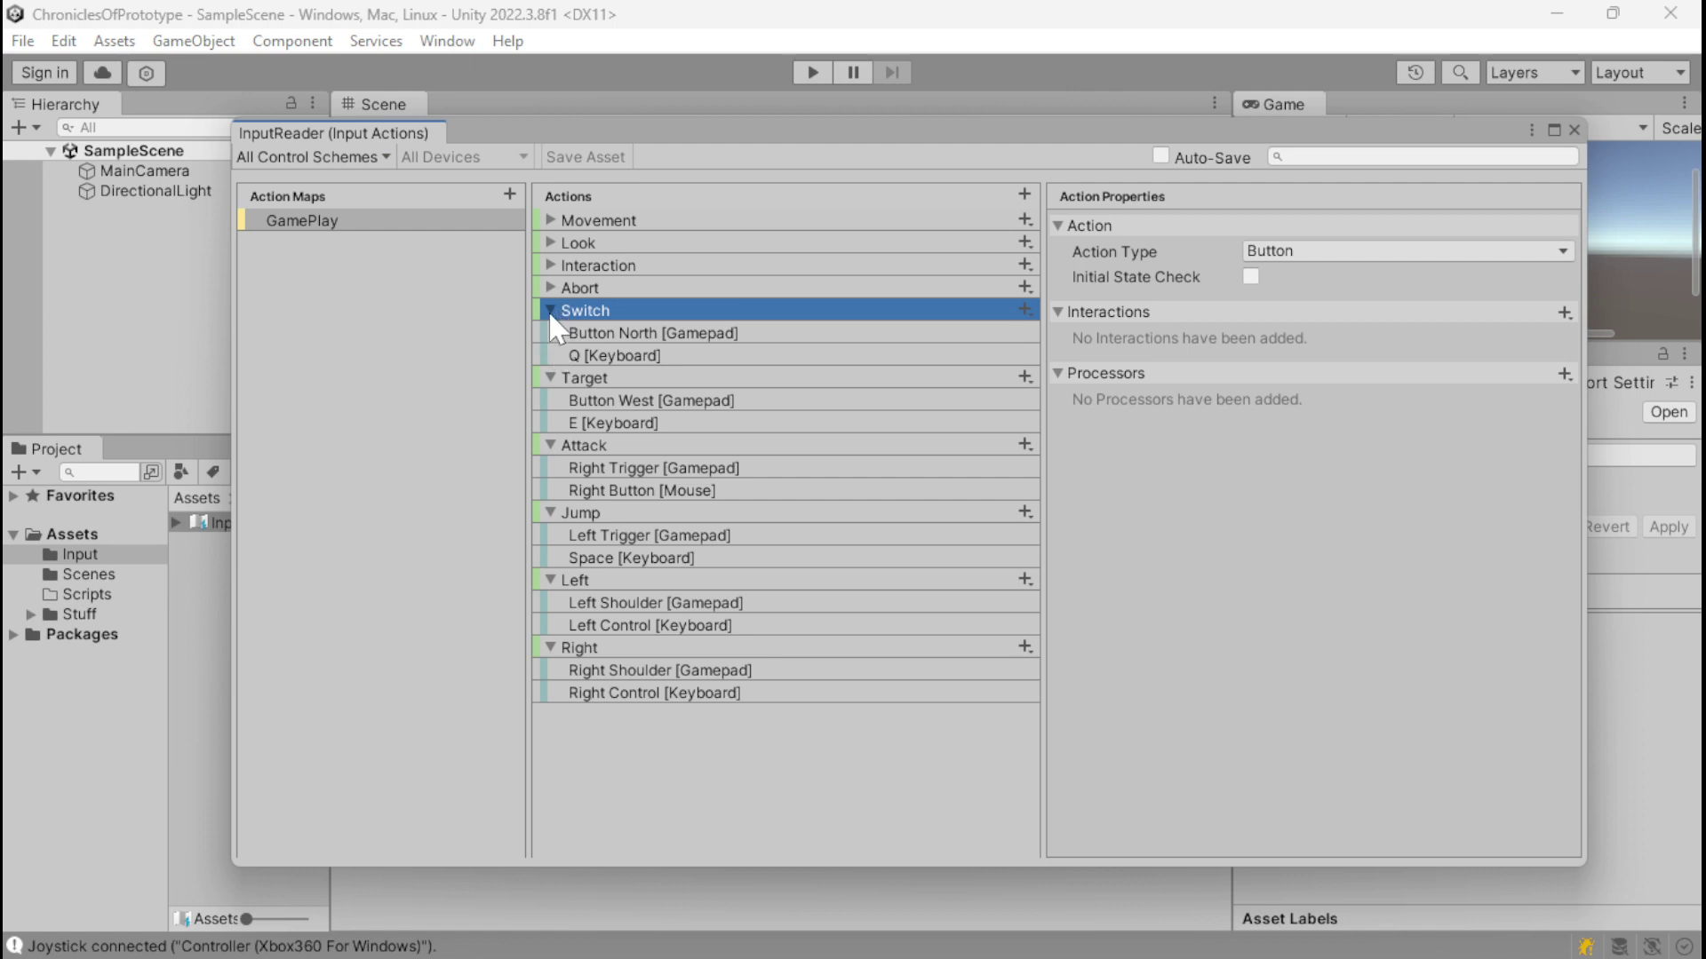
pyautogui.click(549, 311)
pyautogui.click(549, 332)
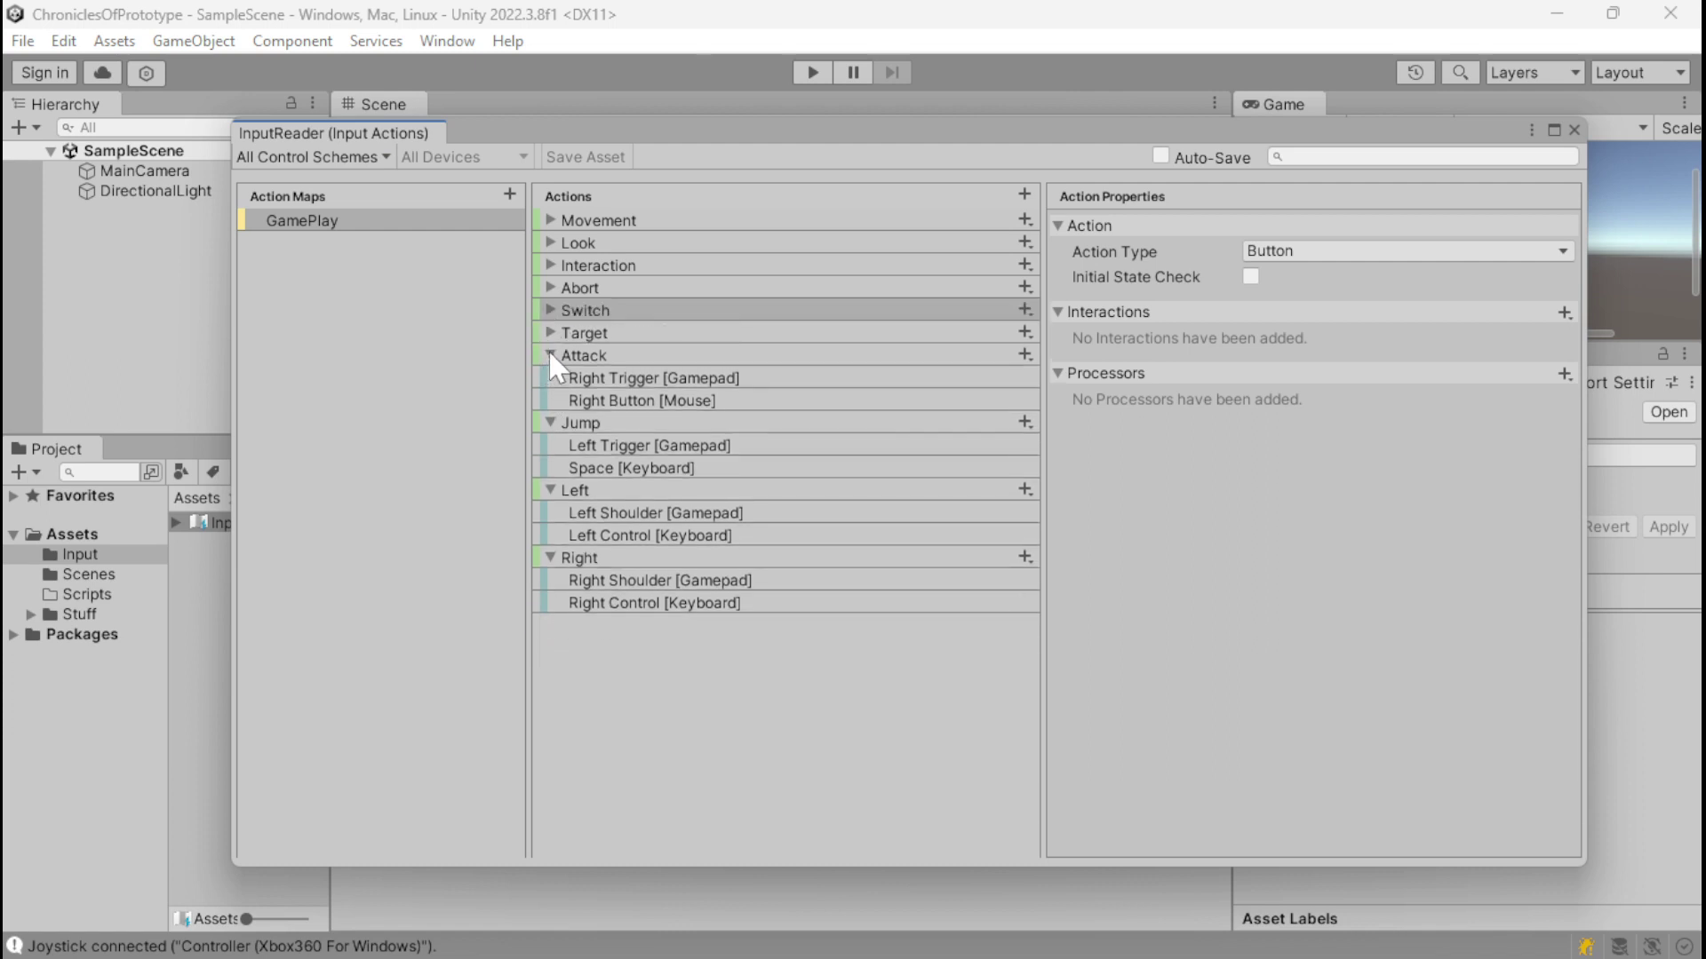
pyautogui.click(549, 355)
pyautogui.click(551, 378)
pyautogui.click(551, 400)
pyautogui.click(552, 423)
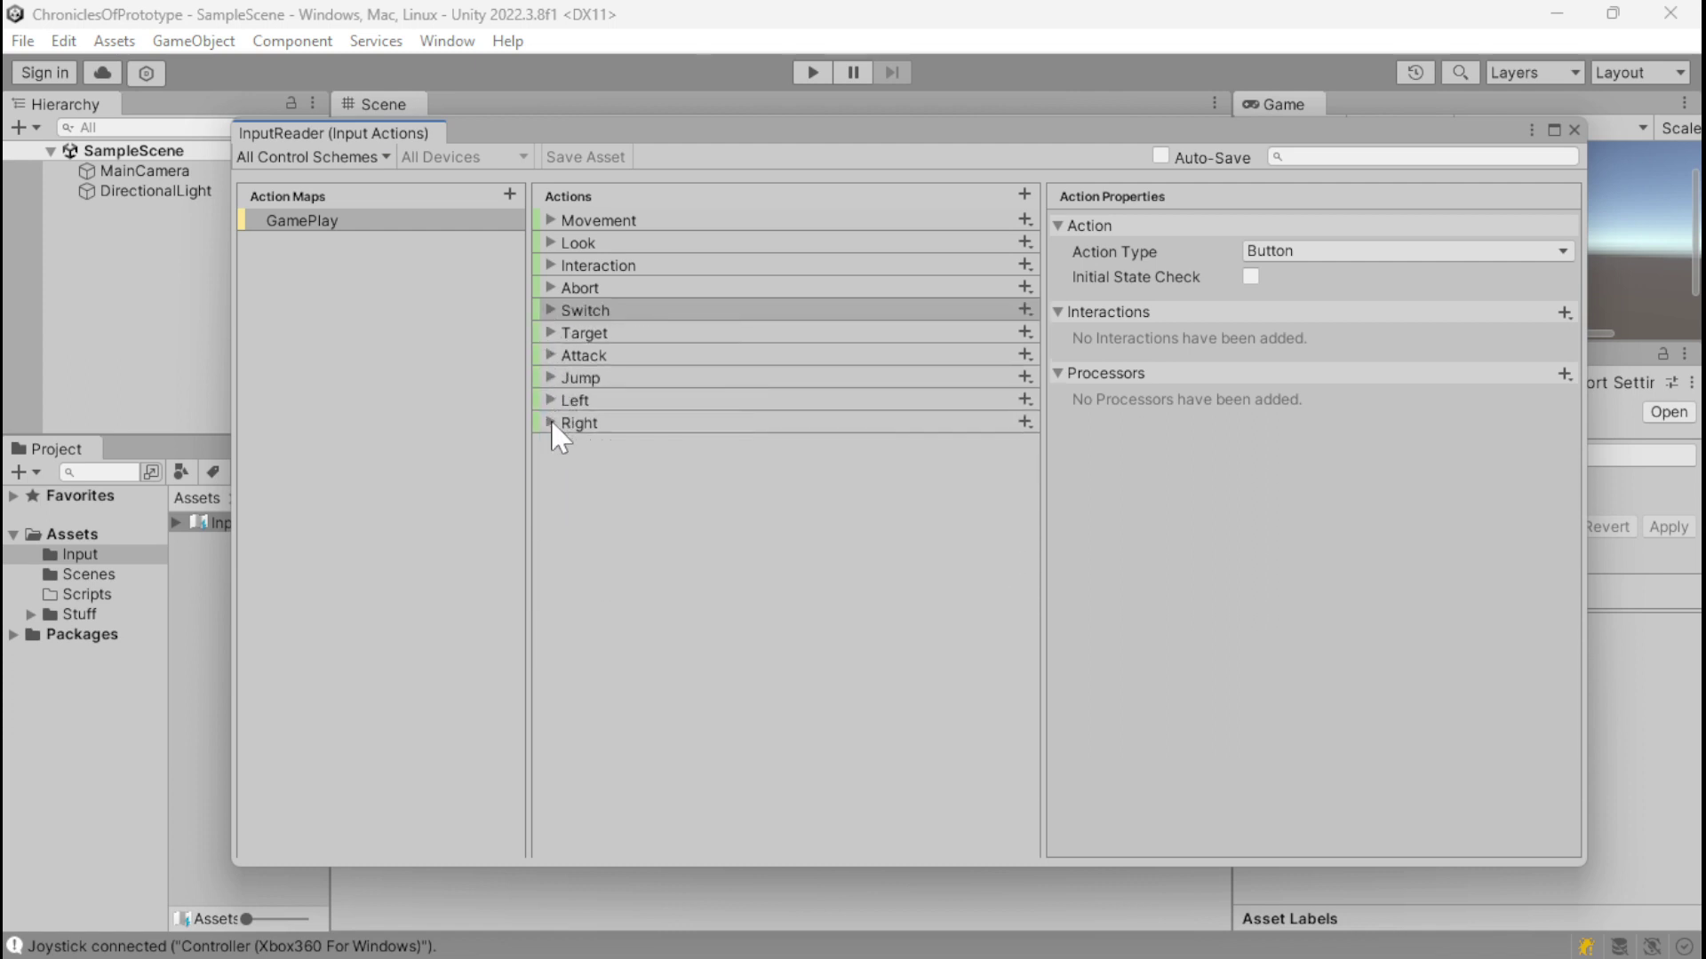
# Step: Duplicate the Right action, rename the copy Select and expand its bindings
pyautogui.click(552, 423)
pyautogui.click(601, 423)
pyautogui.hotkey('ctrl', 'd')
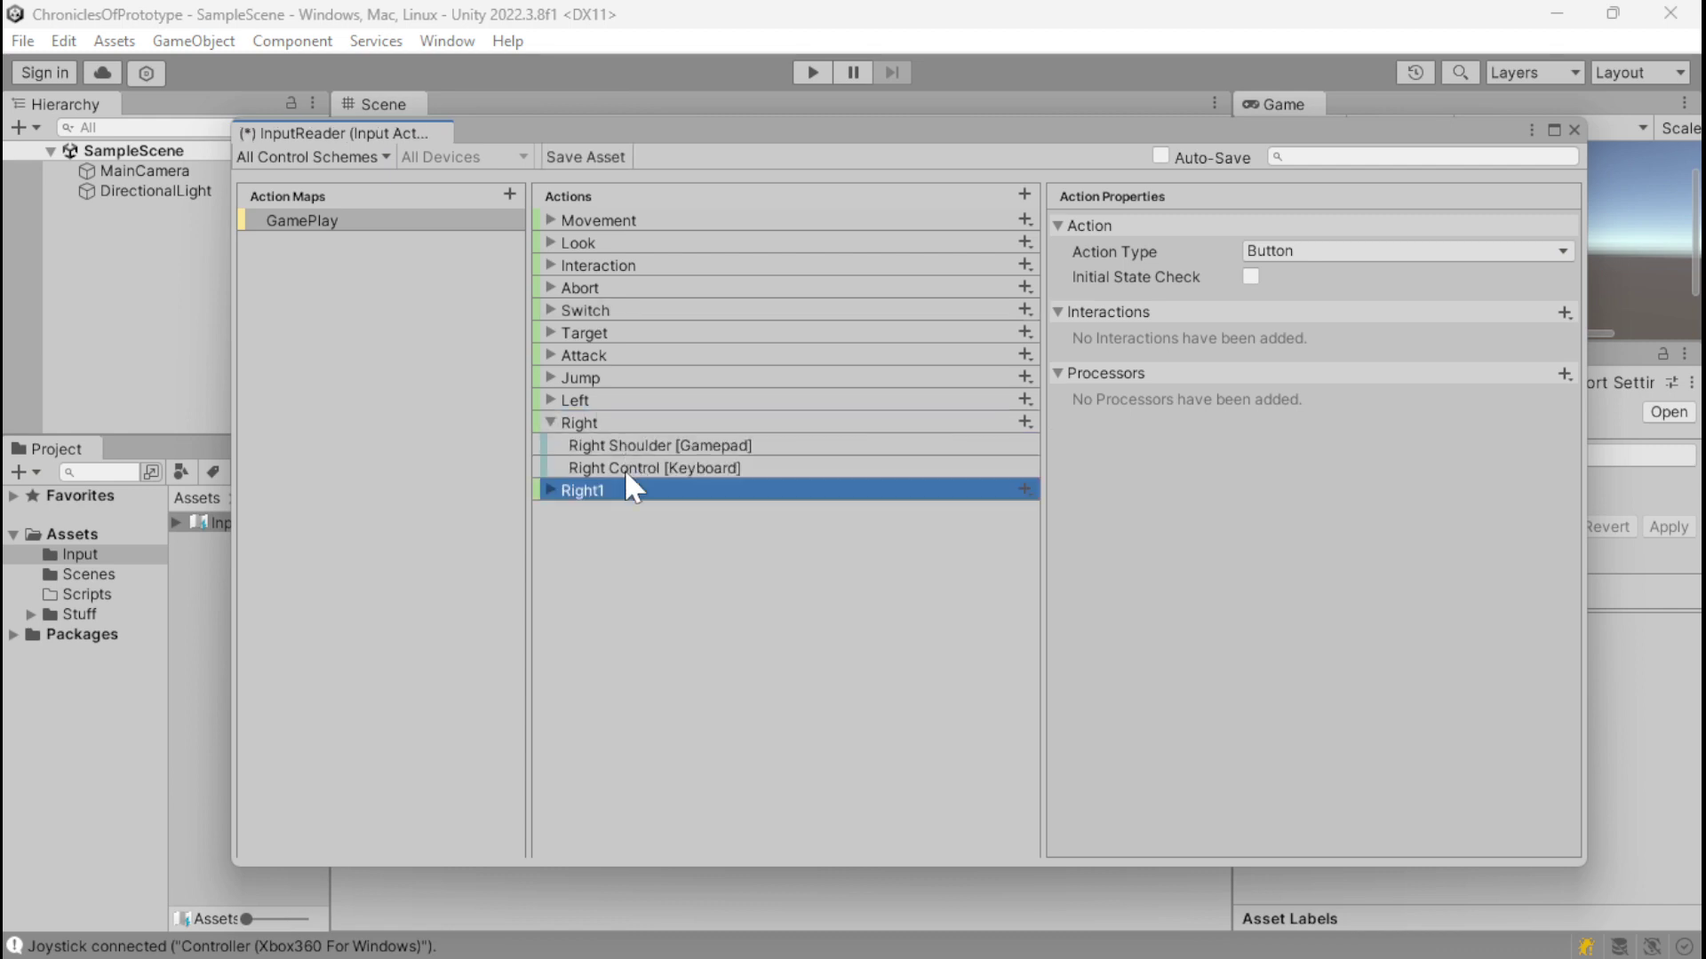
pyautogui.click(550, 488)
pyautogui.write('Select')
pyautogui.press('Return')
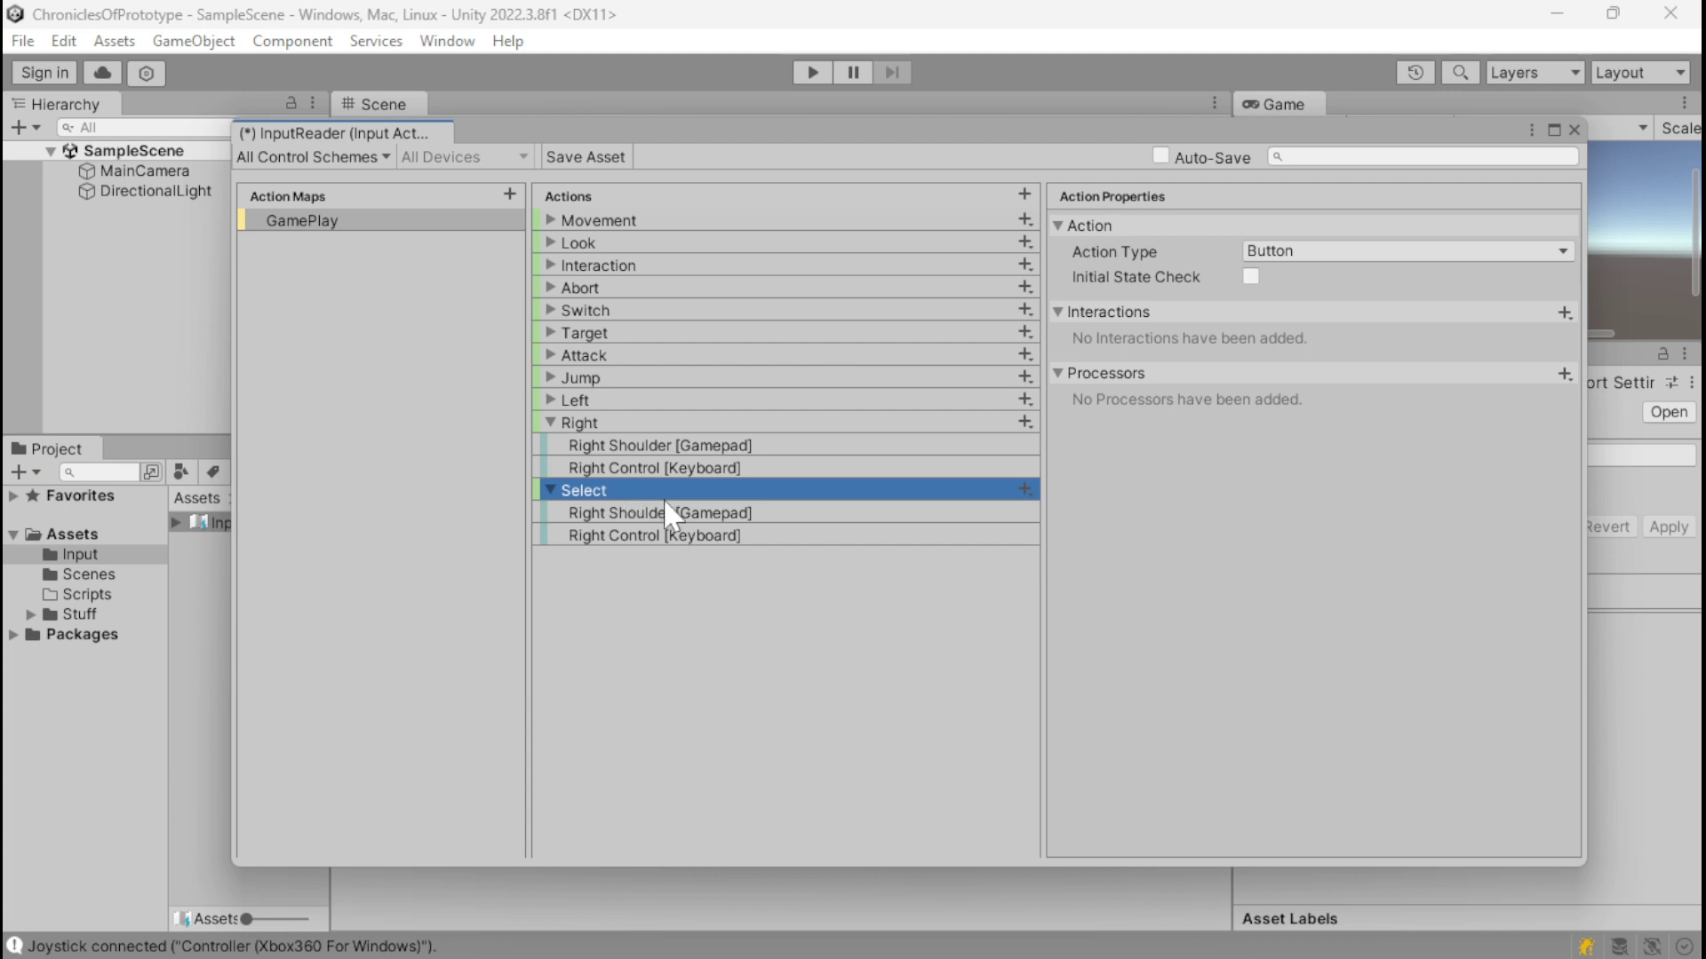
# Step: Change the Select action's keyboard binding path to Tab [Keyboard] by listening for the key
pyautogui.click(725, 533)
pyautogui.click(1262, 253)
pyautogui.click(1262, 276)
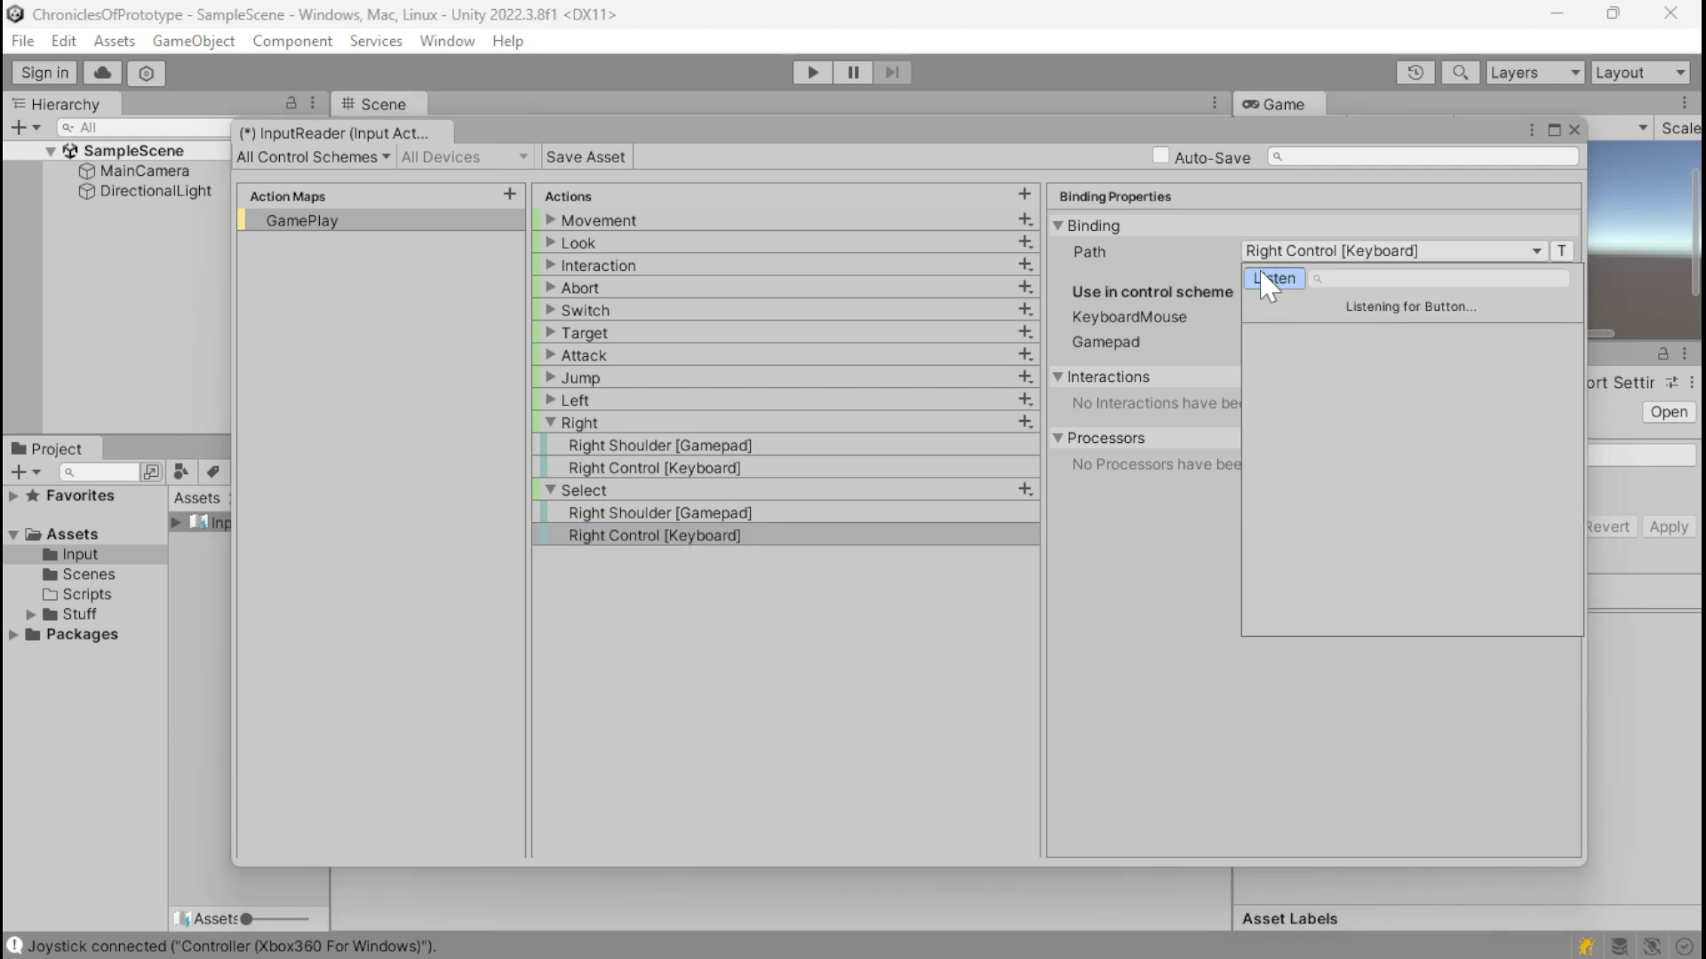
pyautogui.press('Tab')
pyautogui.click(1282, 333)
# Step: Change the Select action's gamepad binding path to Select [Gamepad] by listening for the controller input
pyautogui.click(759, 494)
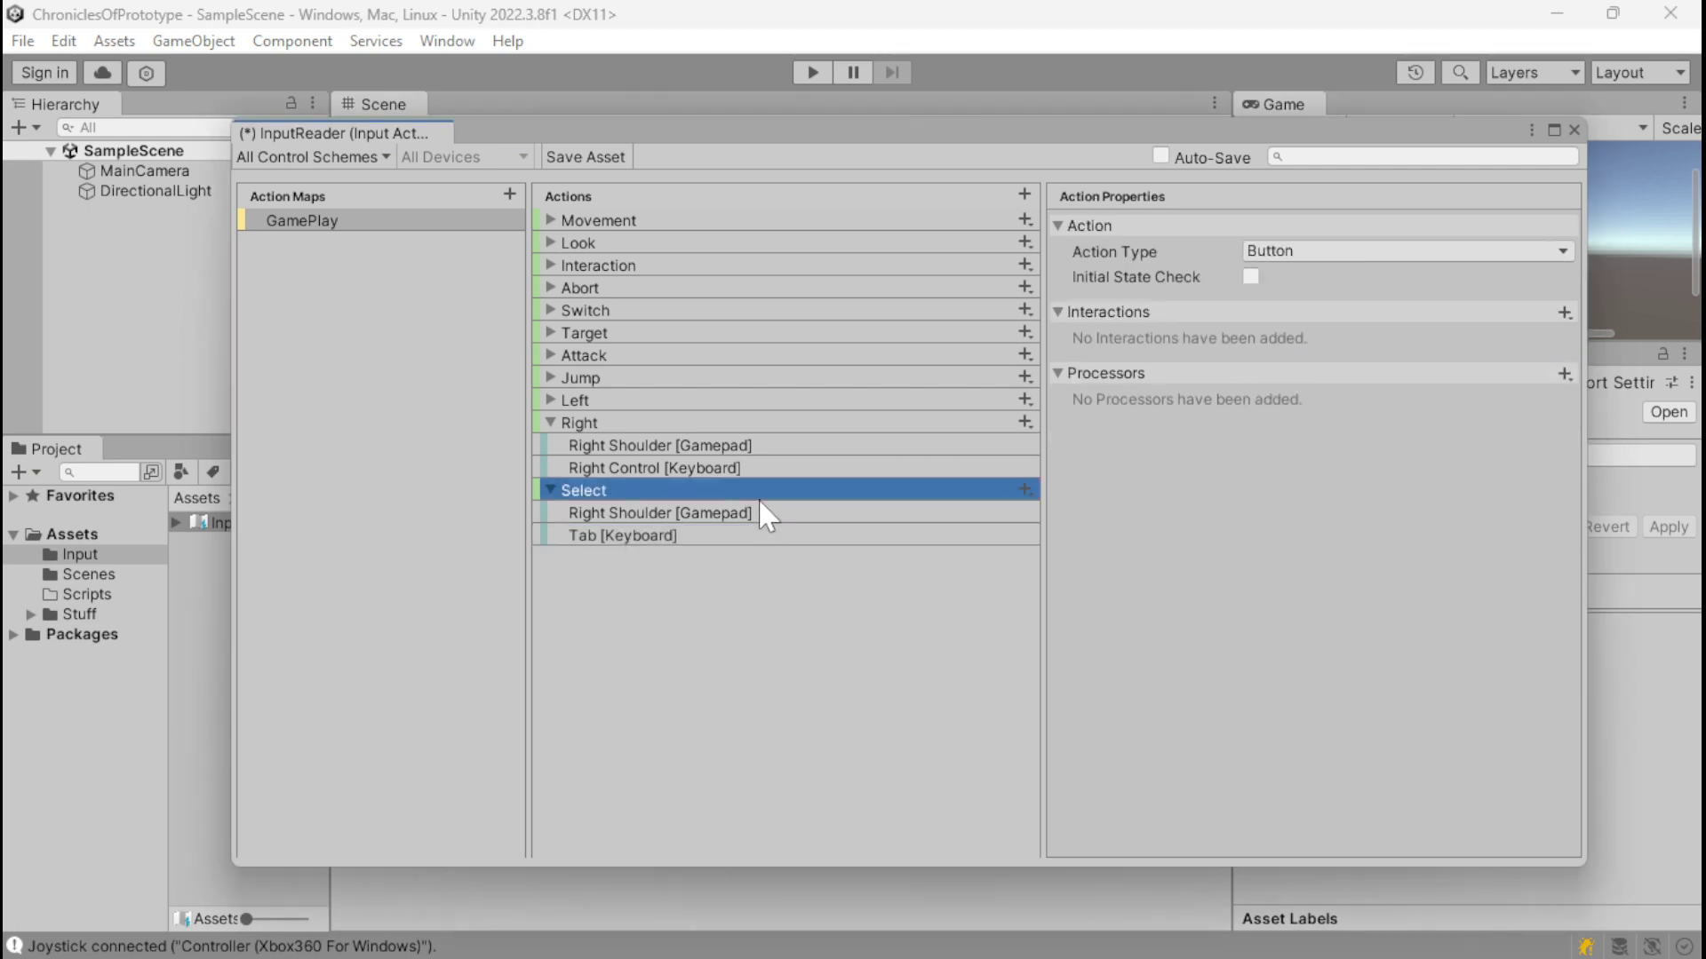
pyautogui.click(755, 513)
pyautogui.click(1280, 252)
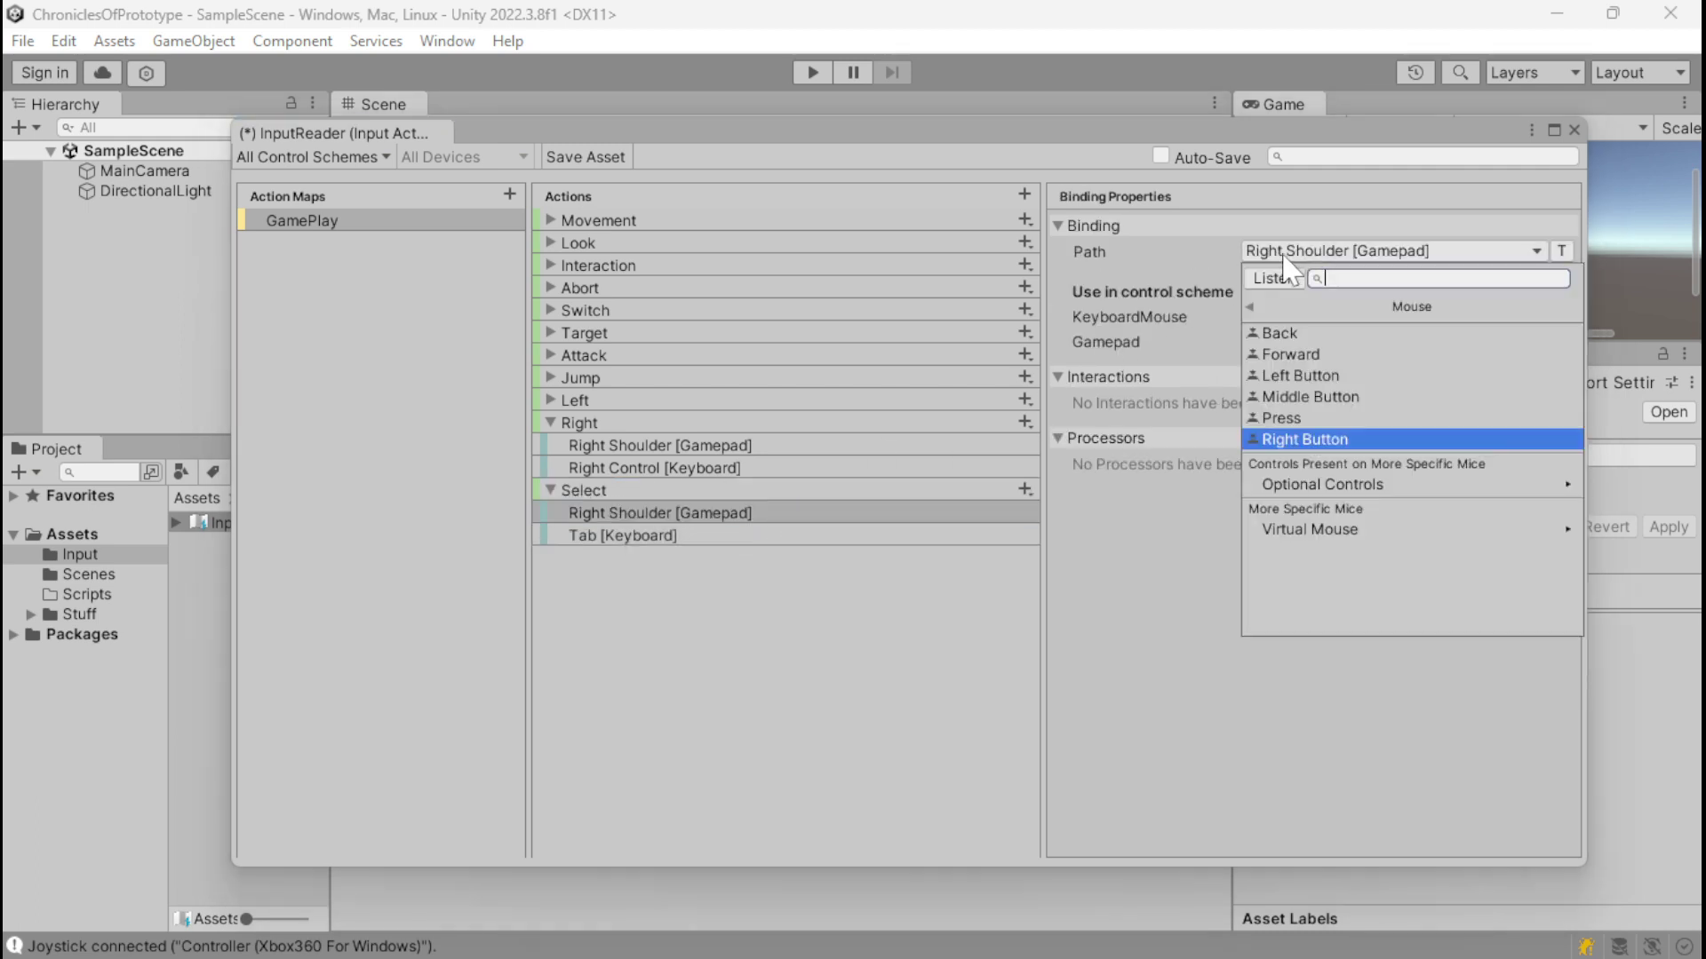
pyautogui.click(1273, 279)
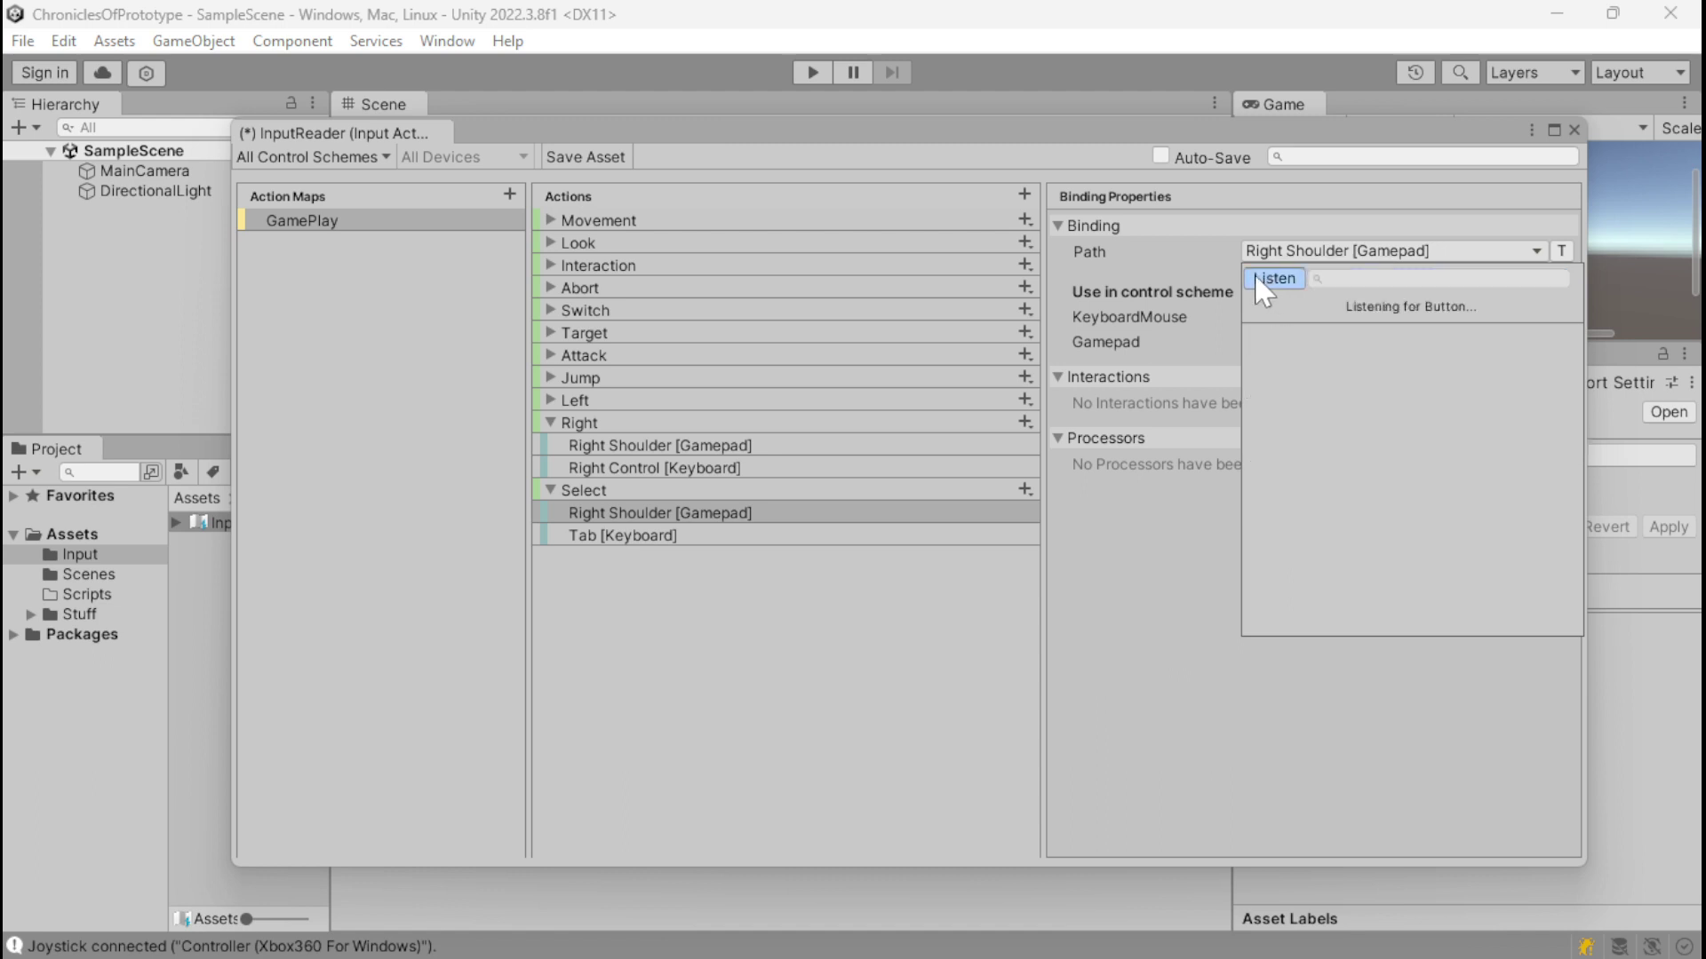
pyautogui.click(1276, 338)
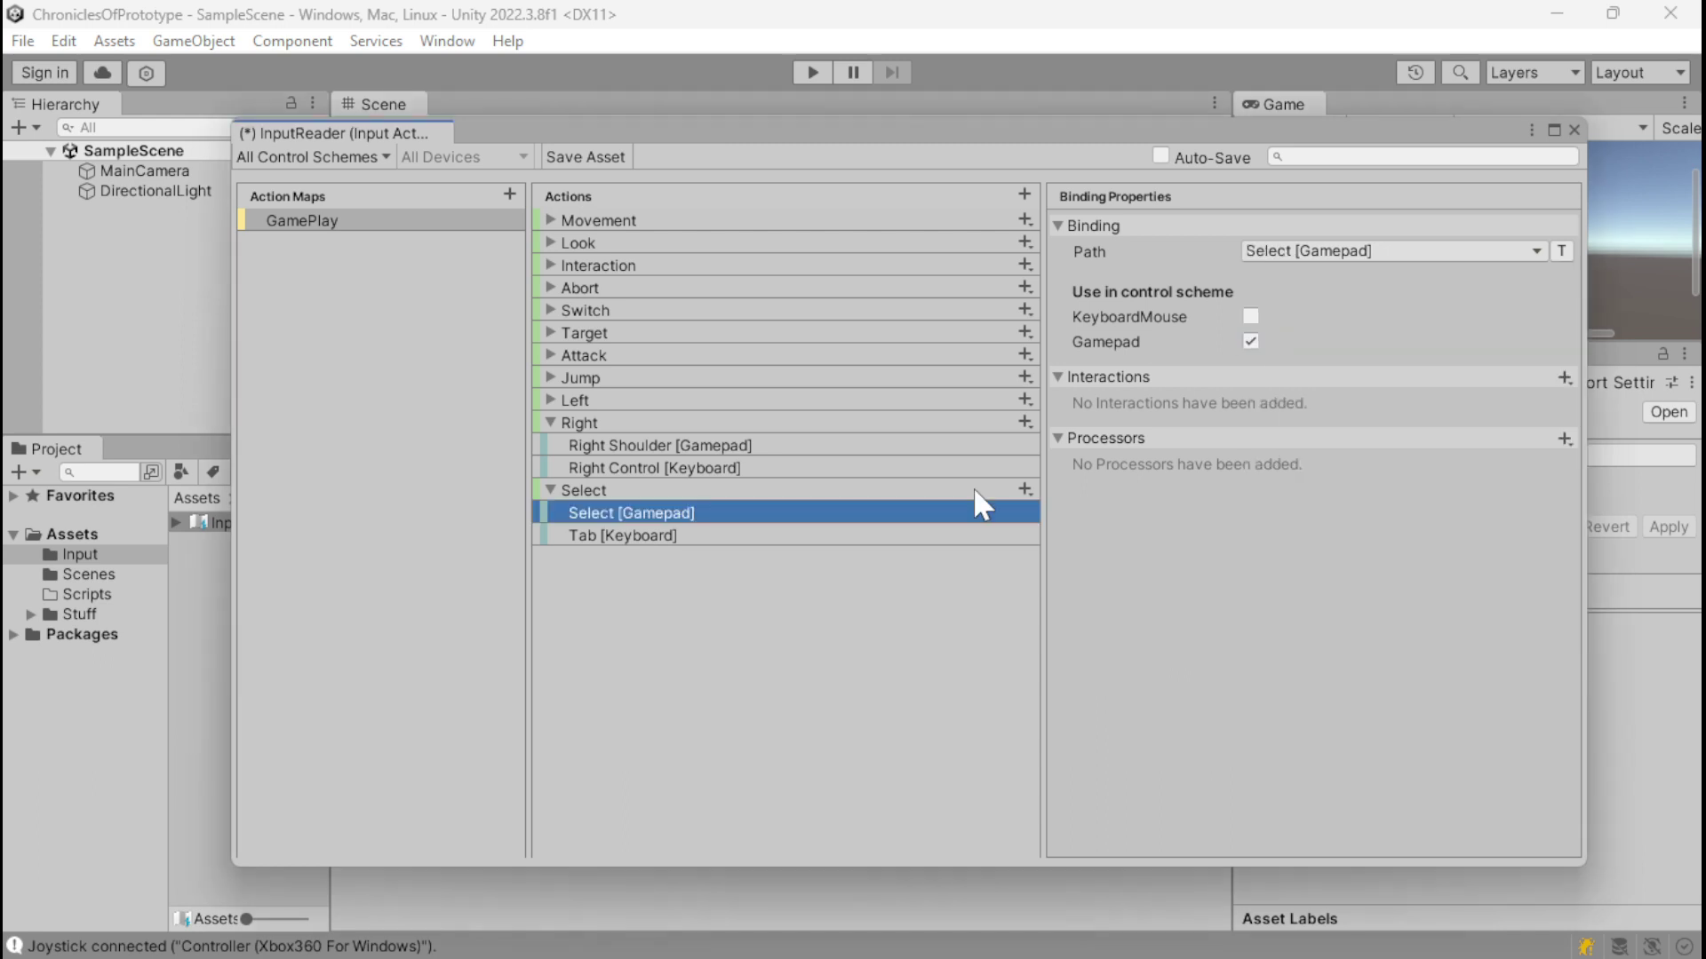
# Step: Duplicate the Select action and rename the copy Pause
pyautogui.click(624, 492)
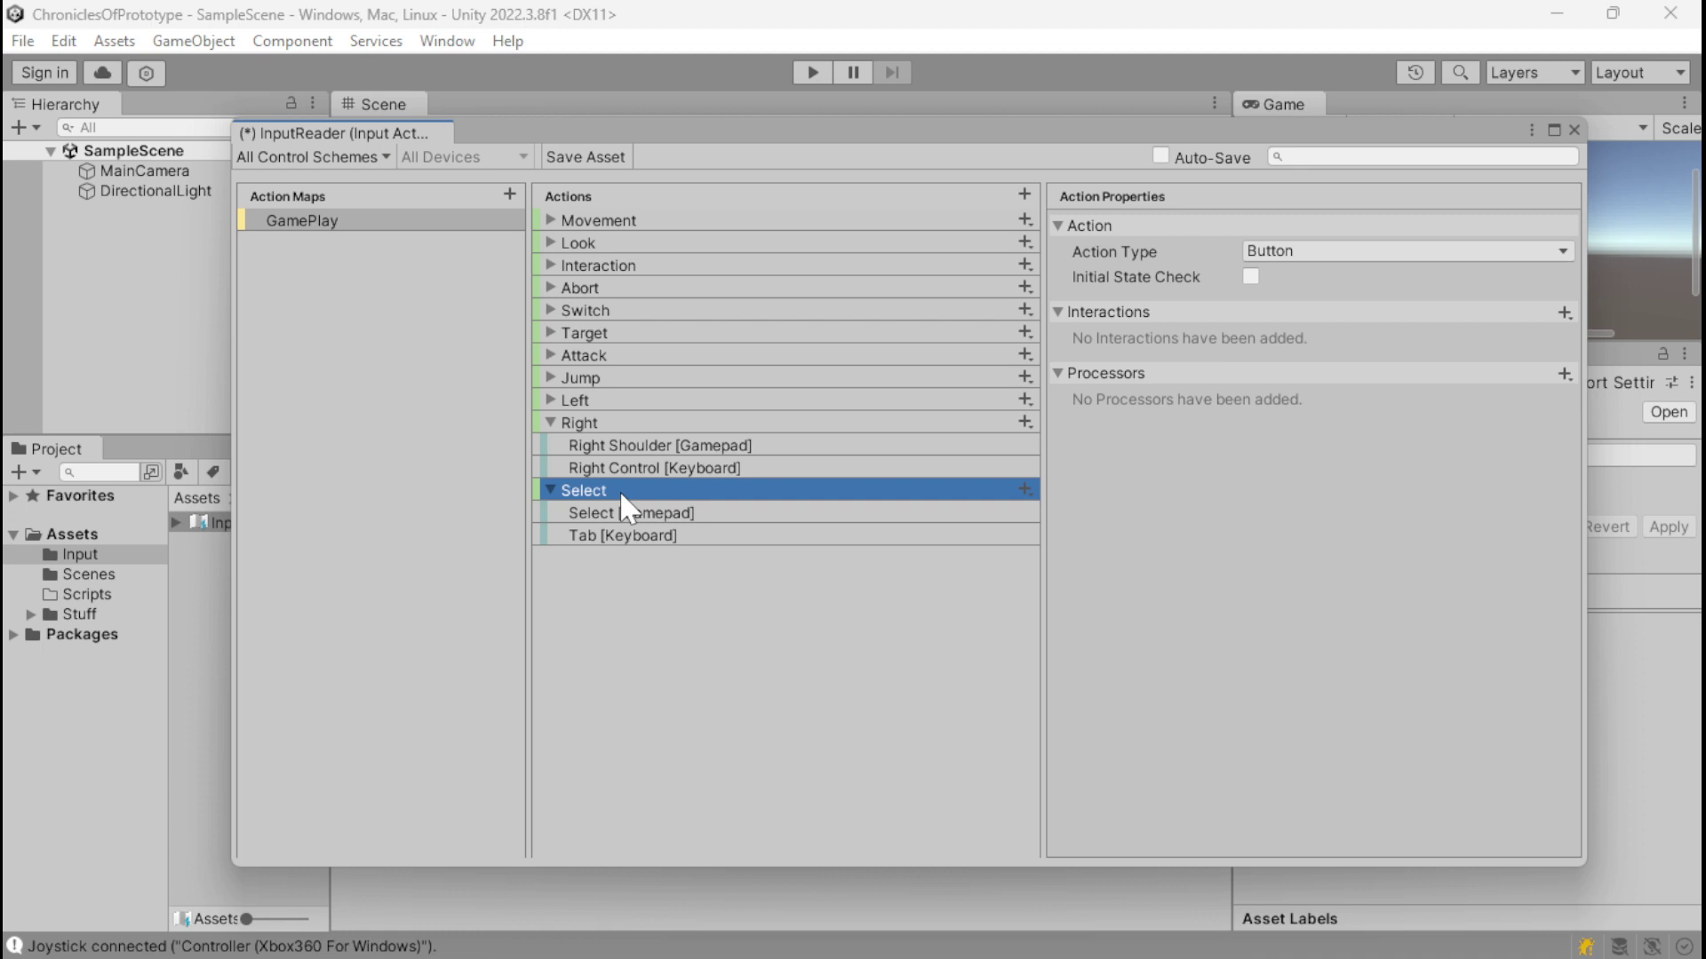
pyautogui.hotkey('ctrl', 'd')
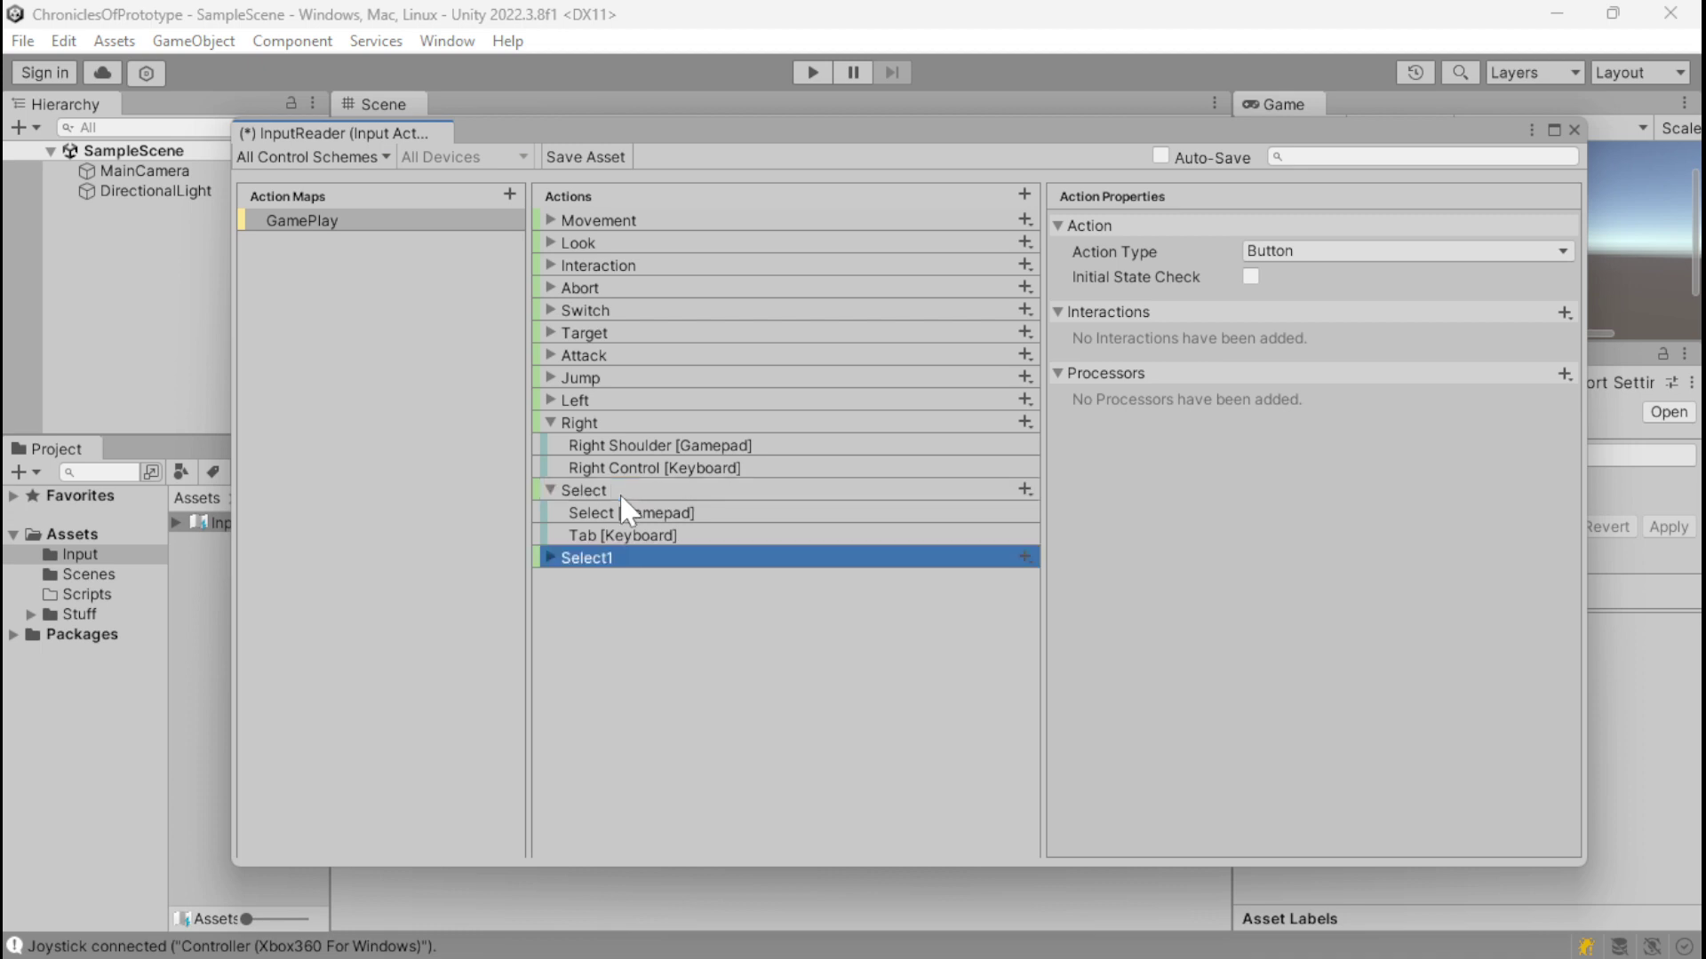
pyautogui.doubleClick(632, 553)
pyautogui.write('Pause')
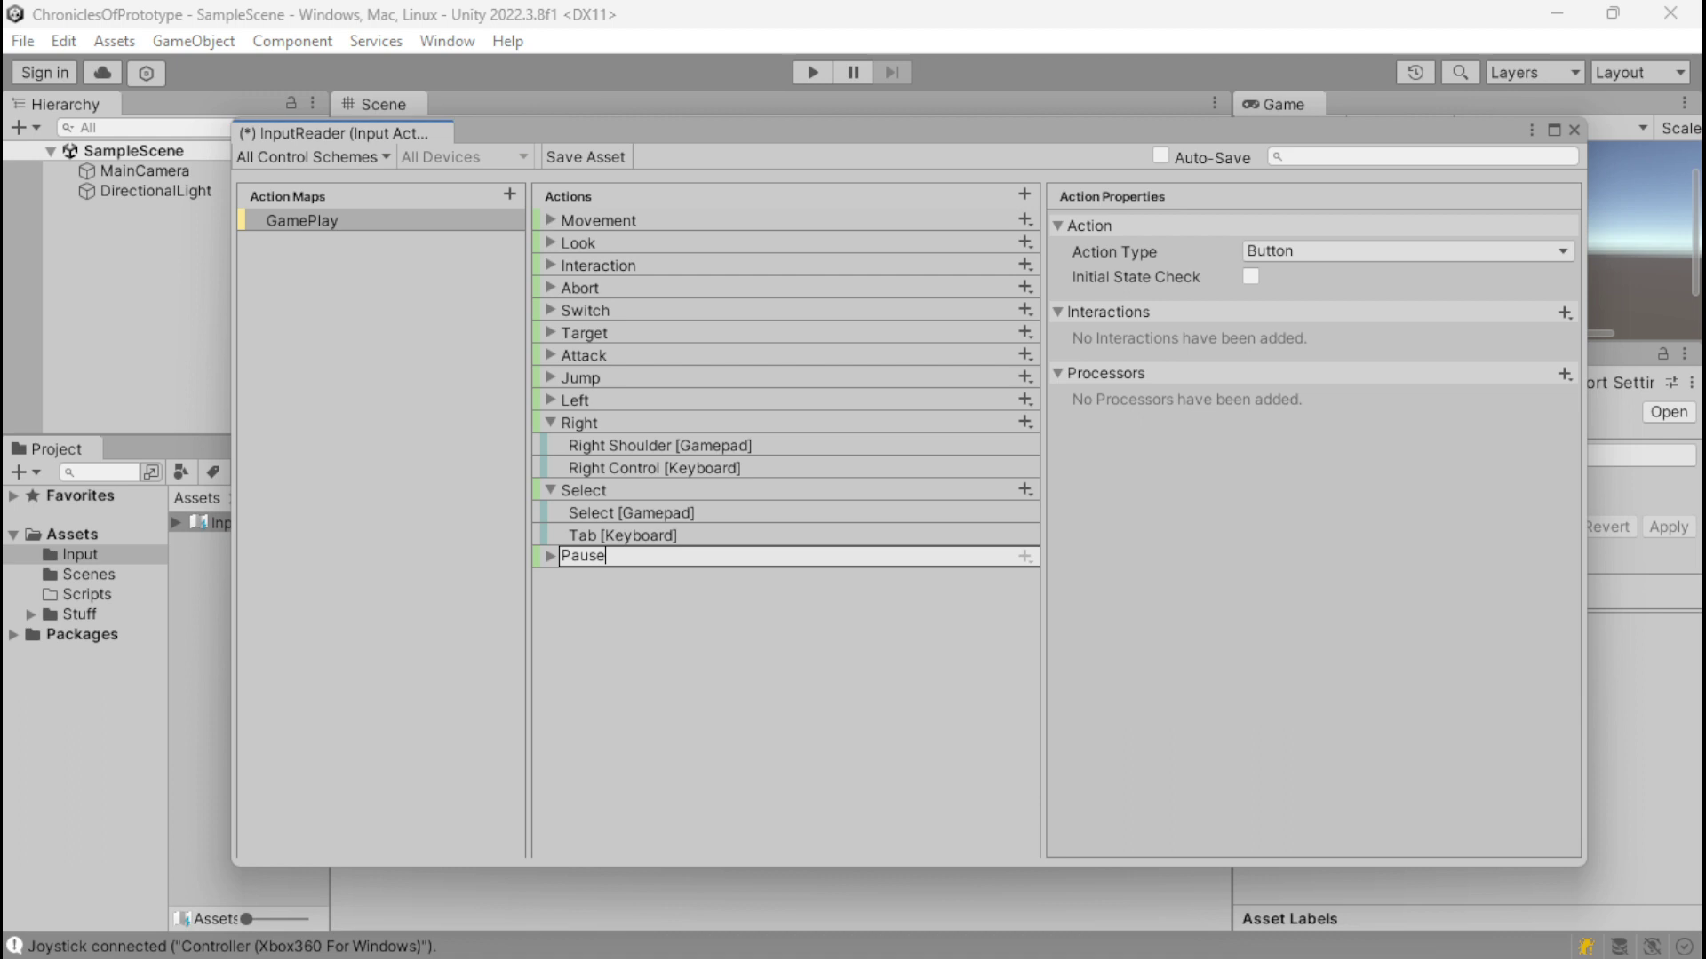
pyautogui.press('Return')
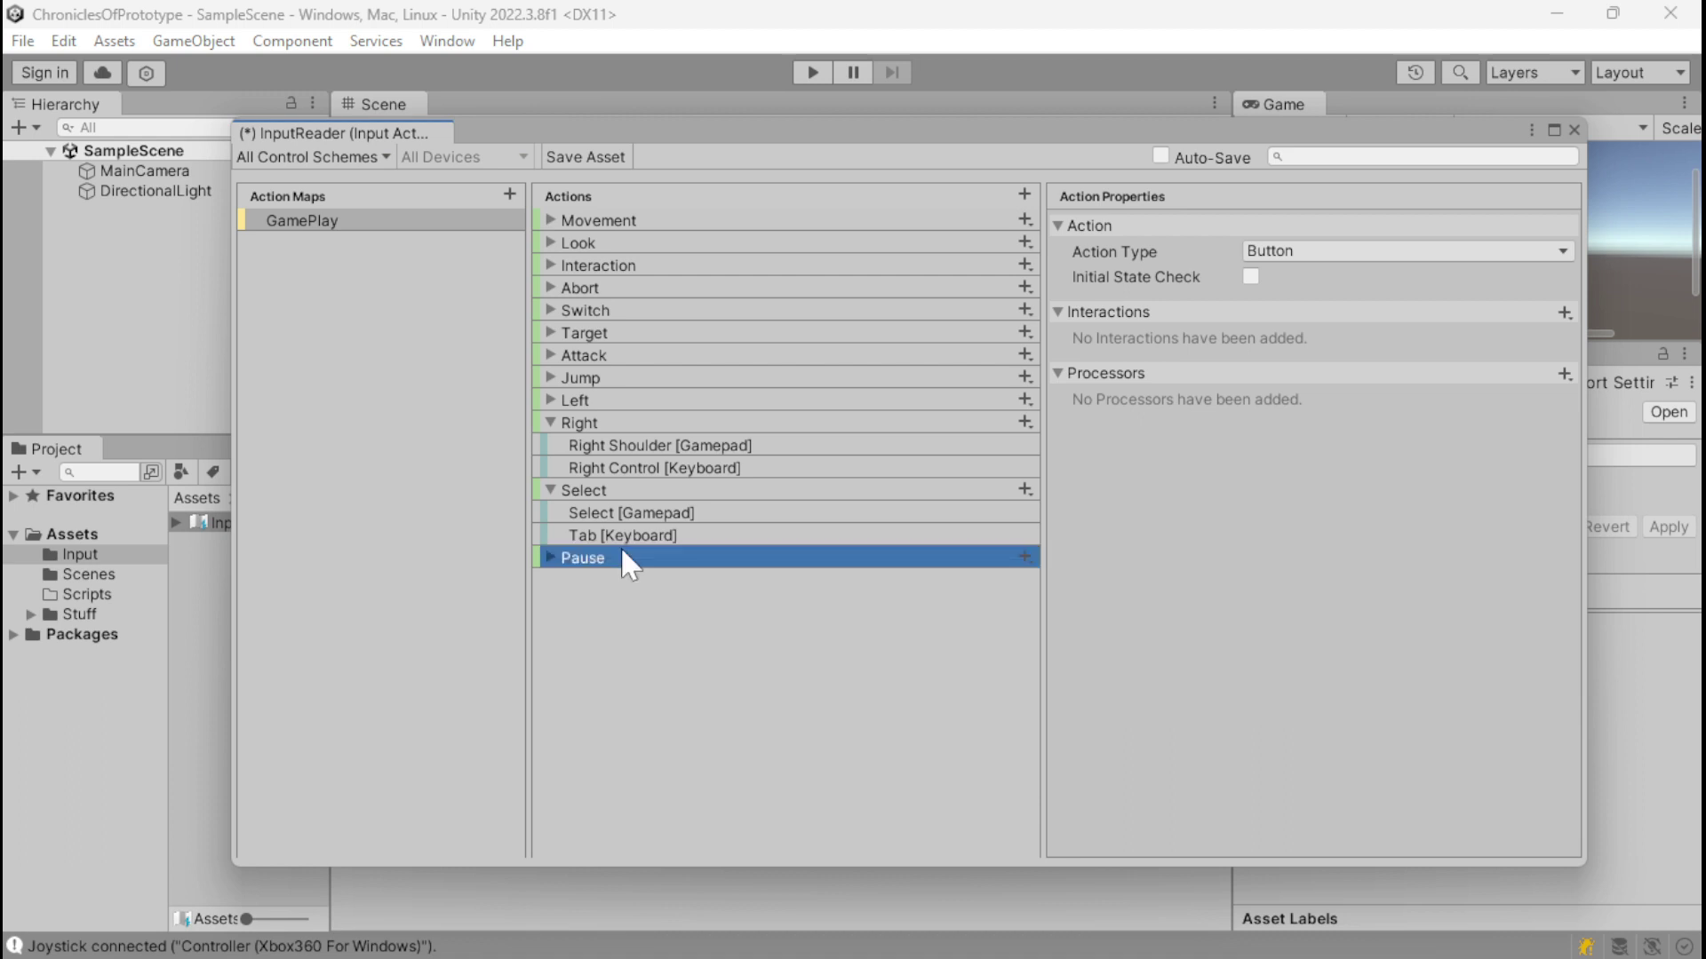
# Step: Expand the Pause action and change its keyboard binding path to Escape [Keyboard] by searching for "esca"
pyautogui.click(551, 557)
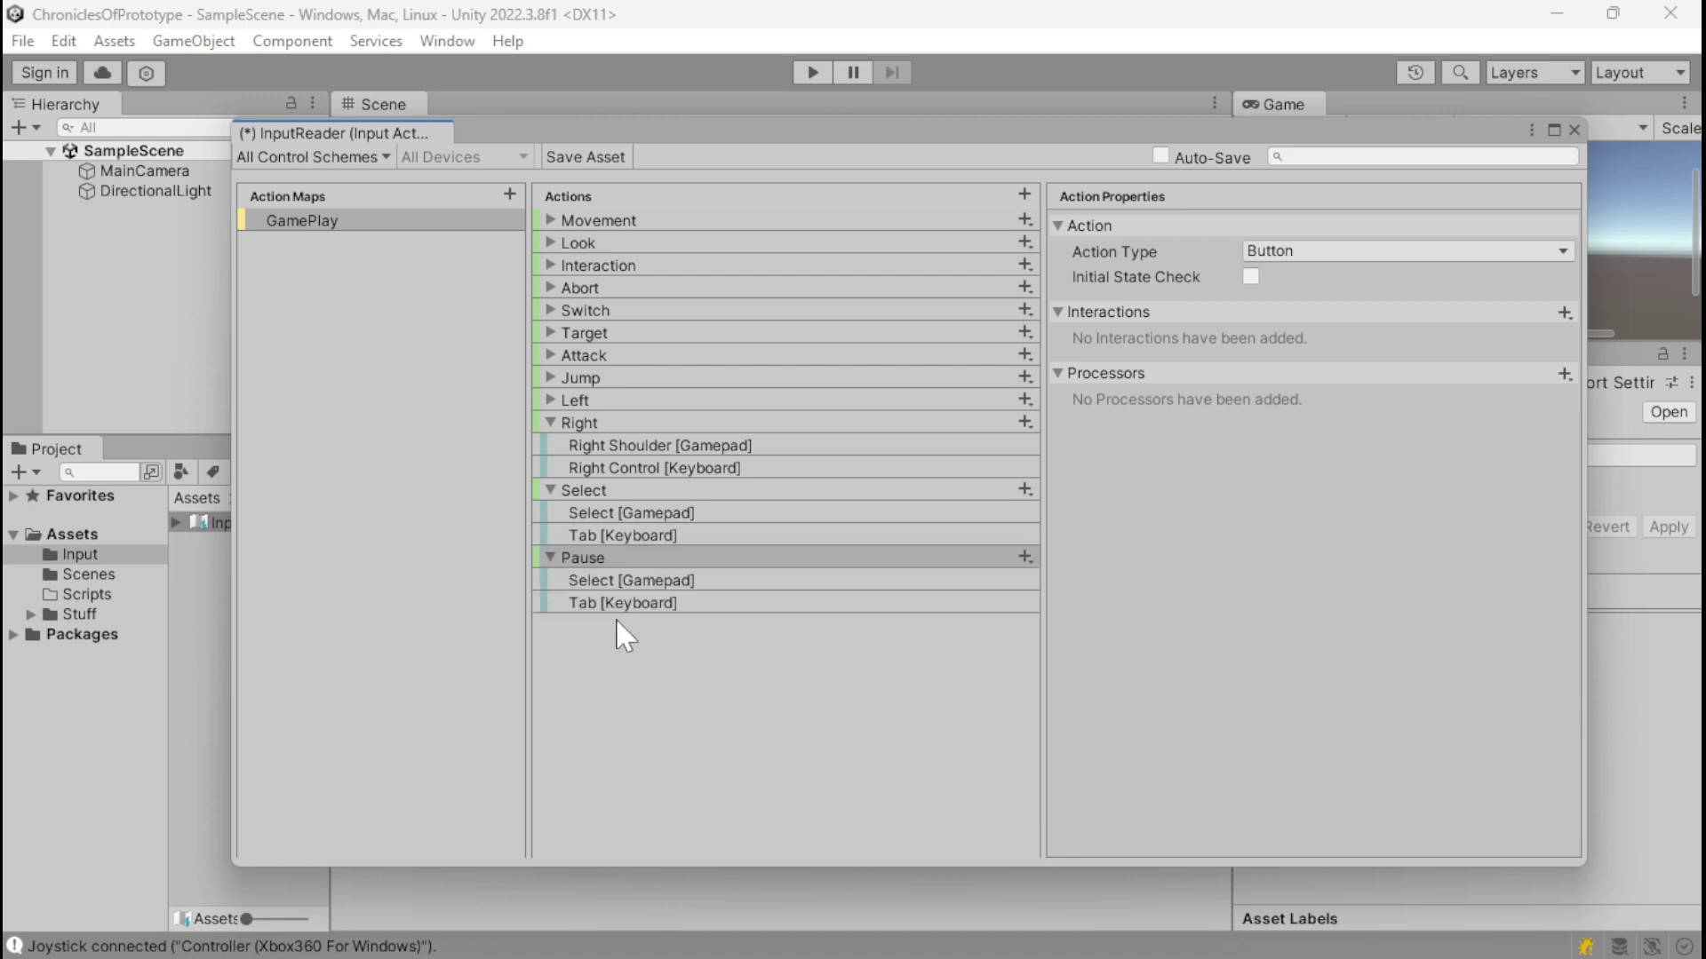
pyautogui.click(660, 602)
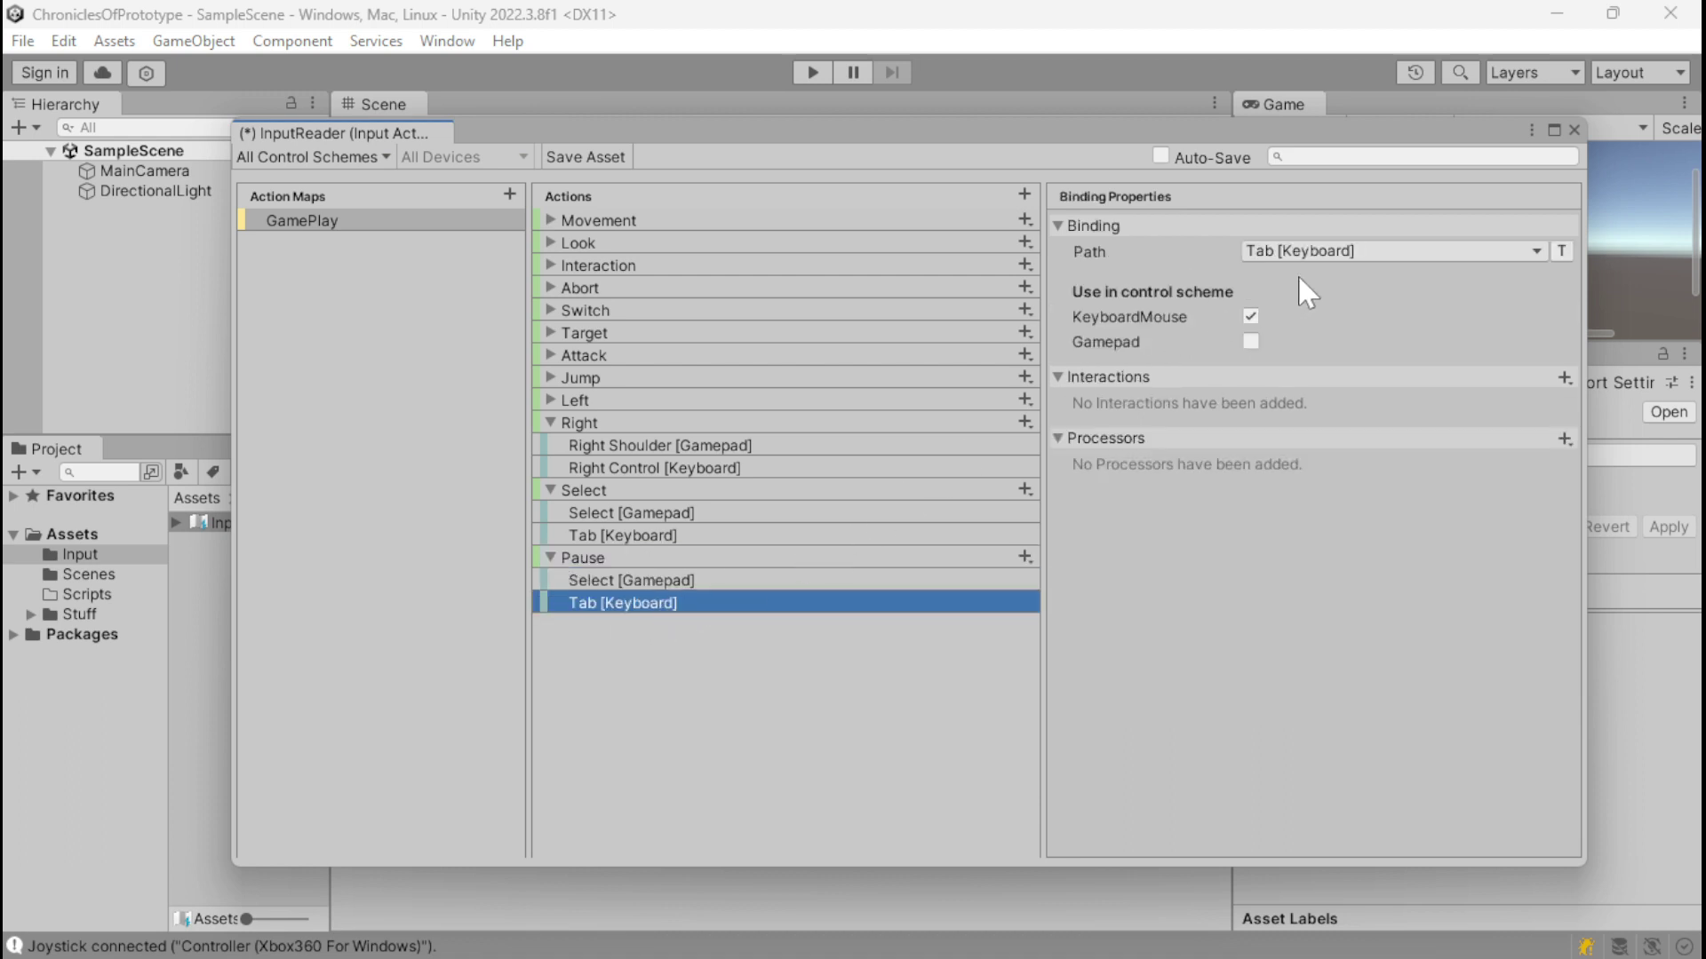
pyautogui.click(1319, 252)
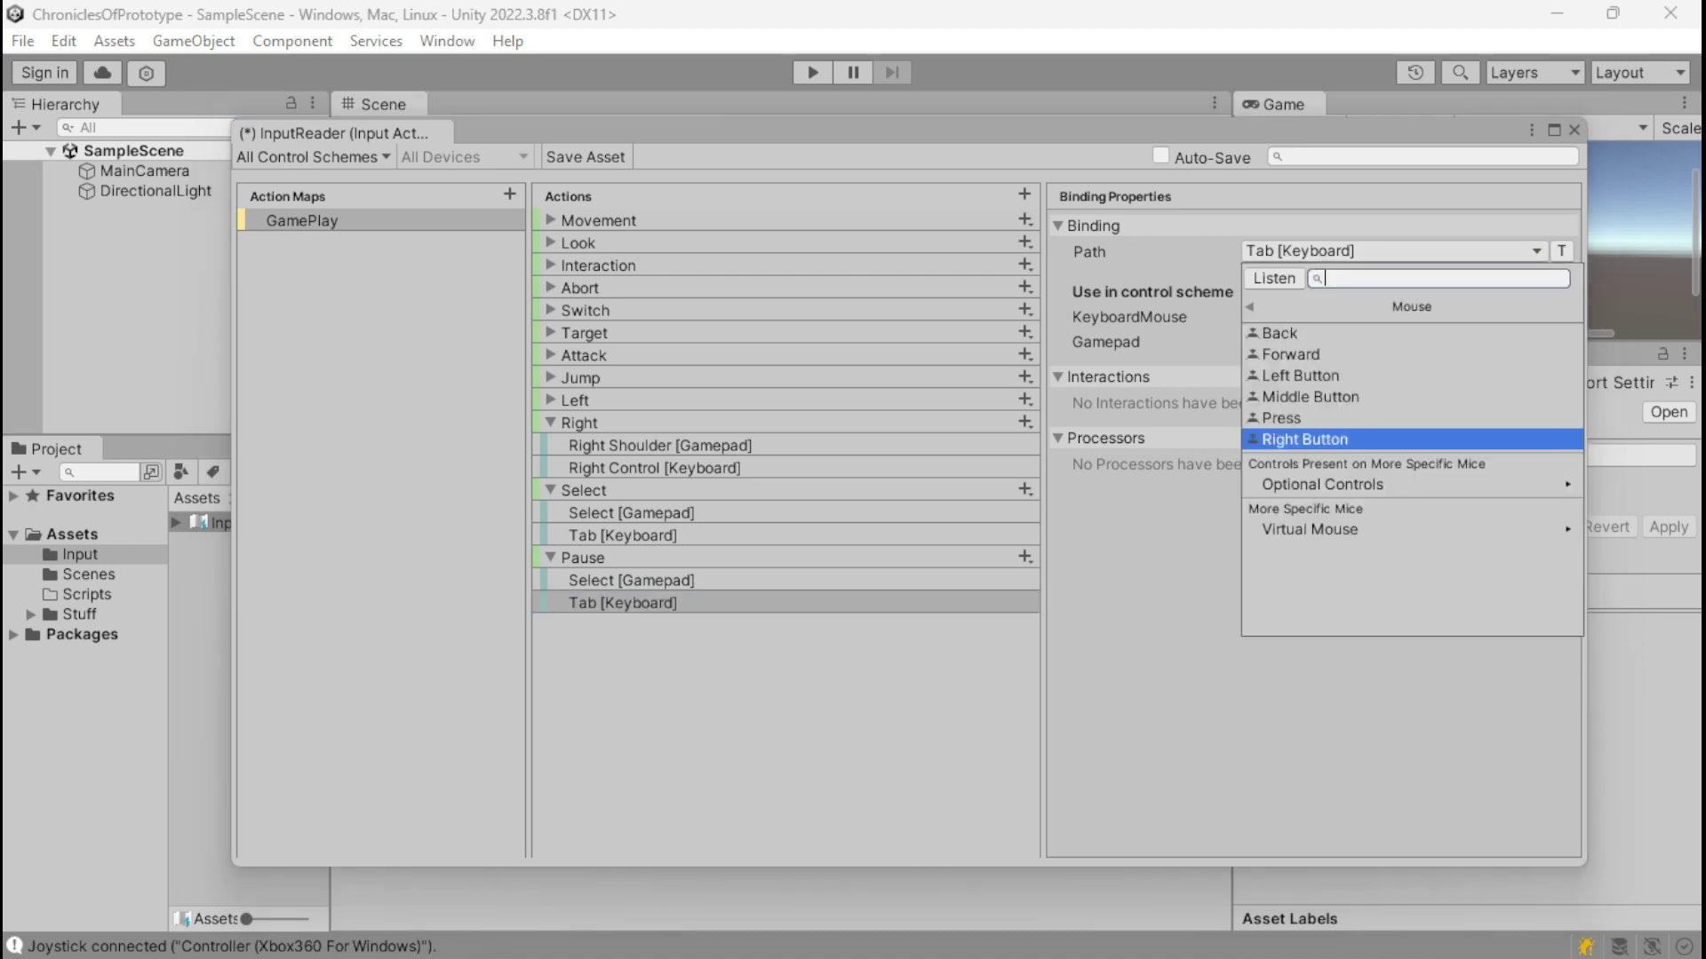
pyautogui.write('esca')
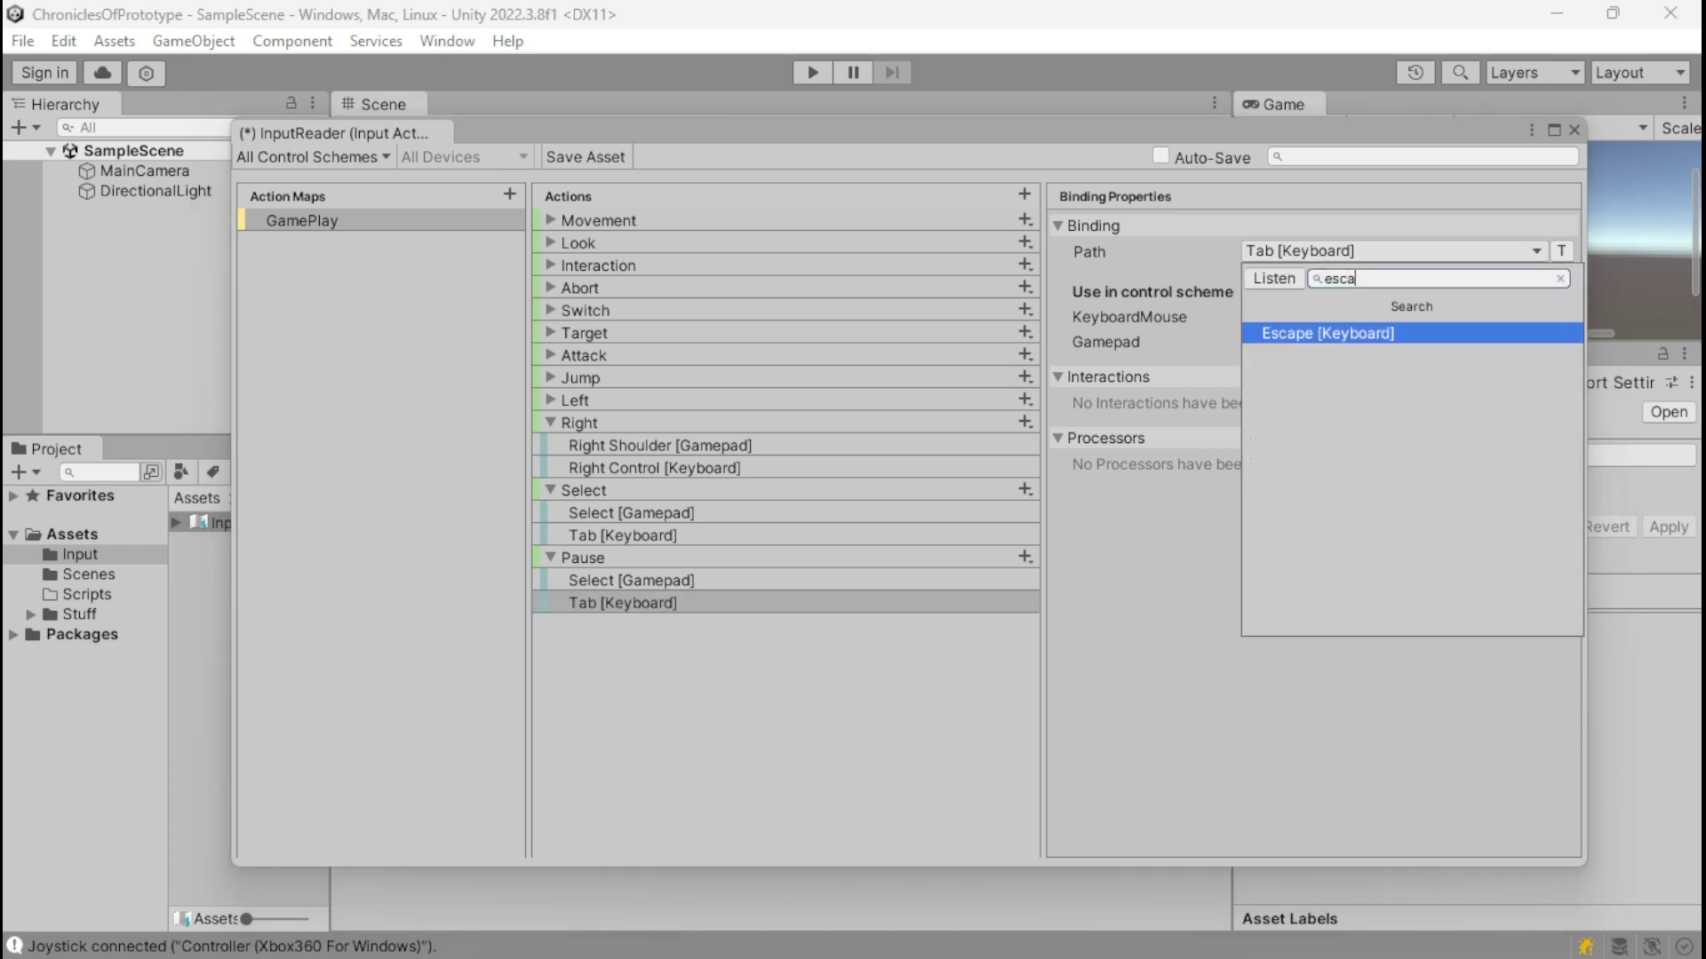
pyautogui.click(1297, 334)
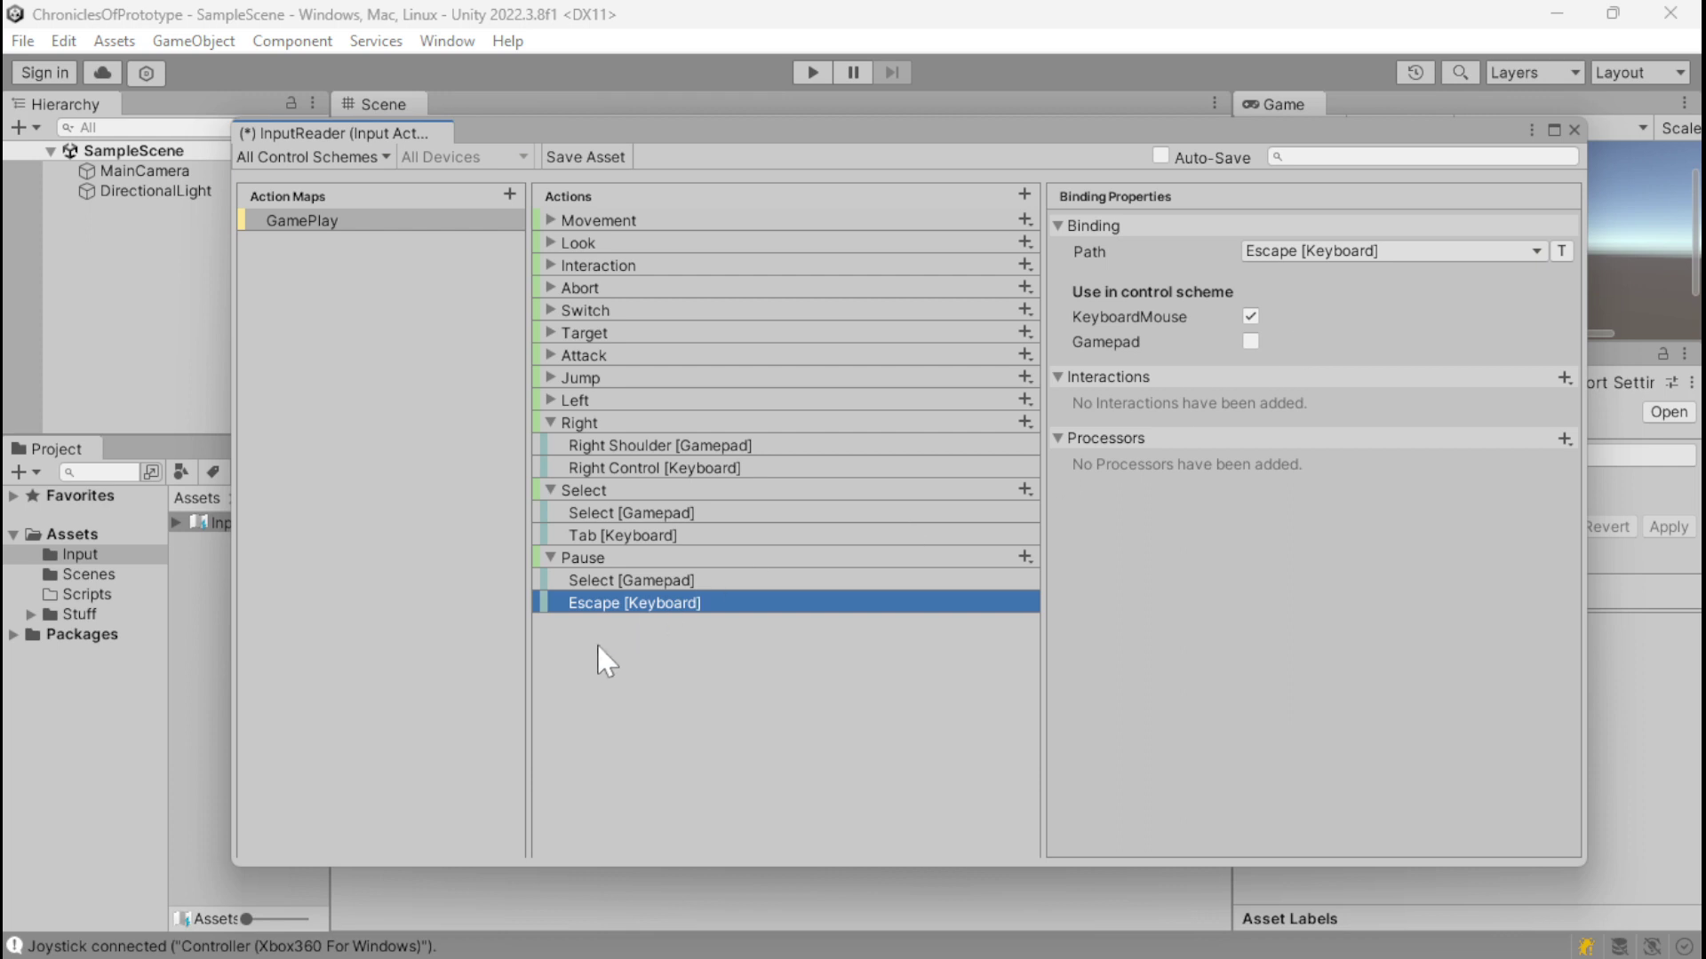
# Step: Change the Pause action's gamepad binding path to Start [Gamepad] by listening for the controller input, and save the asset
pyautogui.click(627, 580)
pyautogui.click(1250, 251)
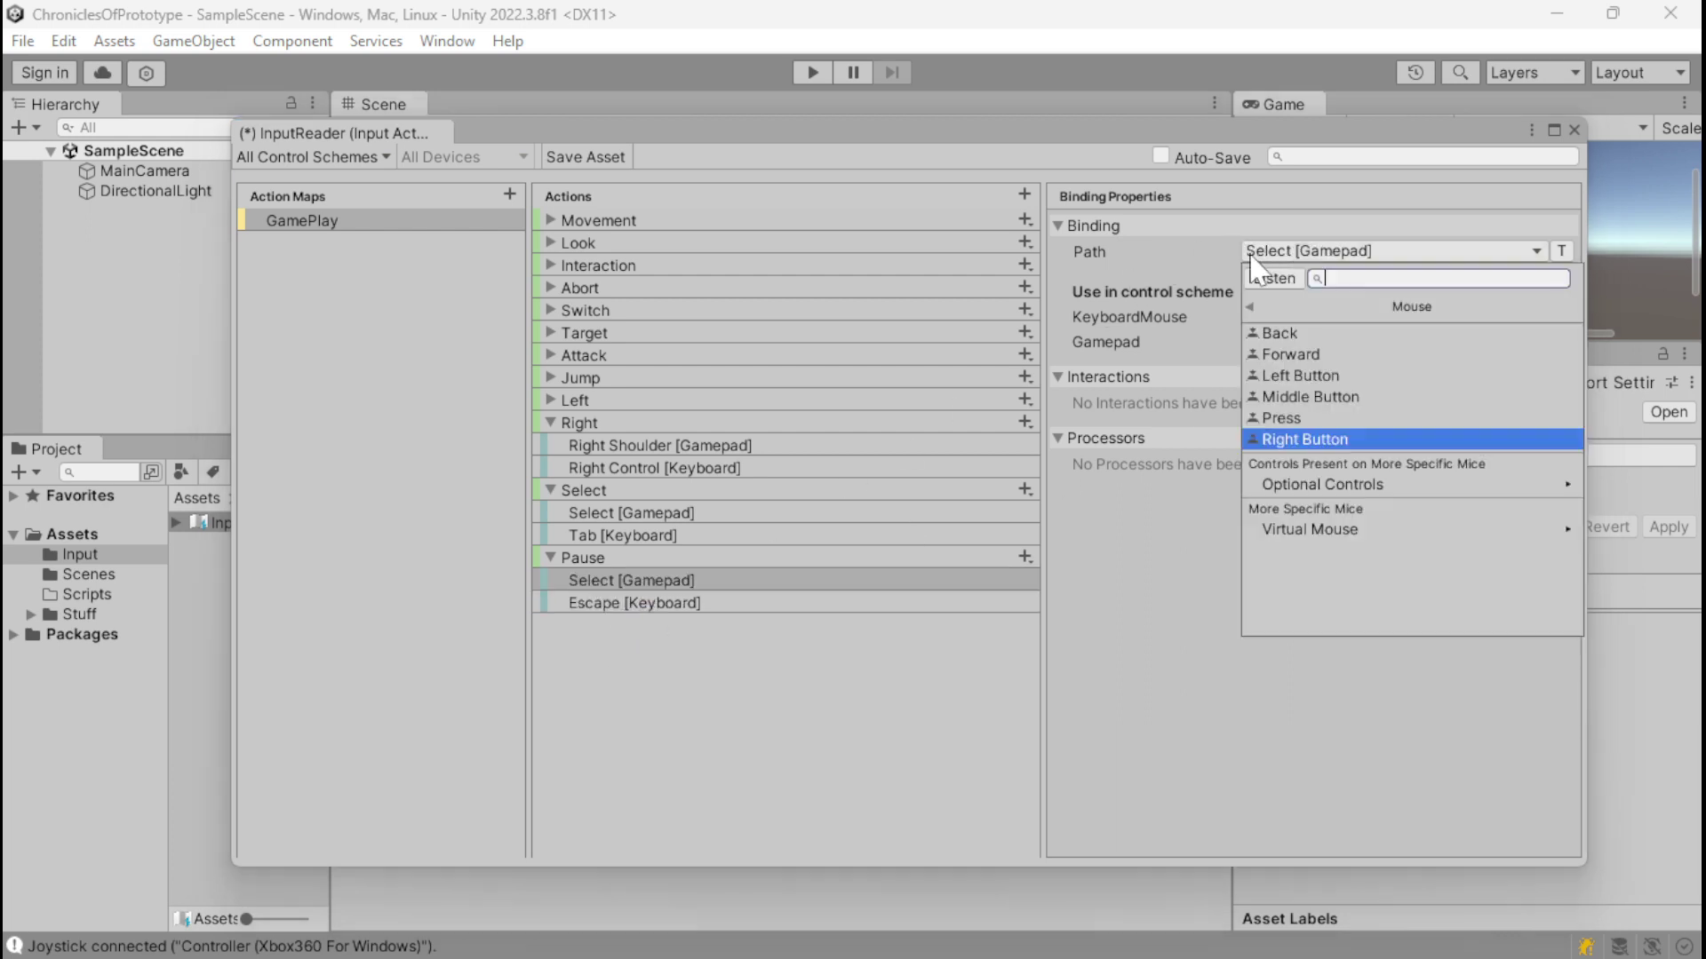
pyautogui.click(1262, 277)
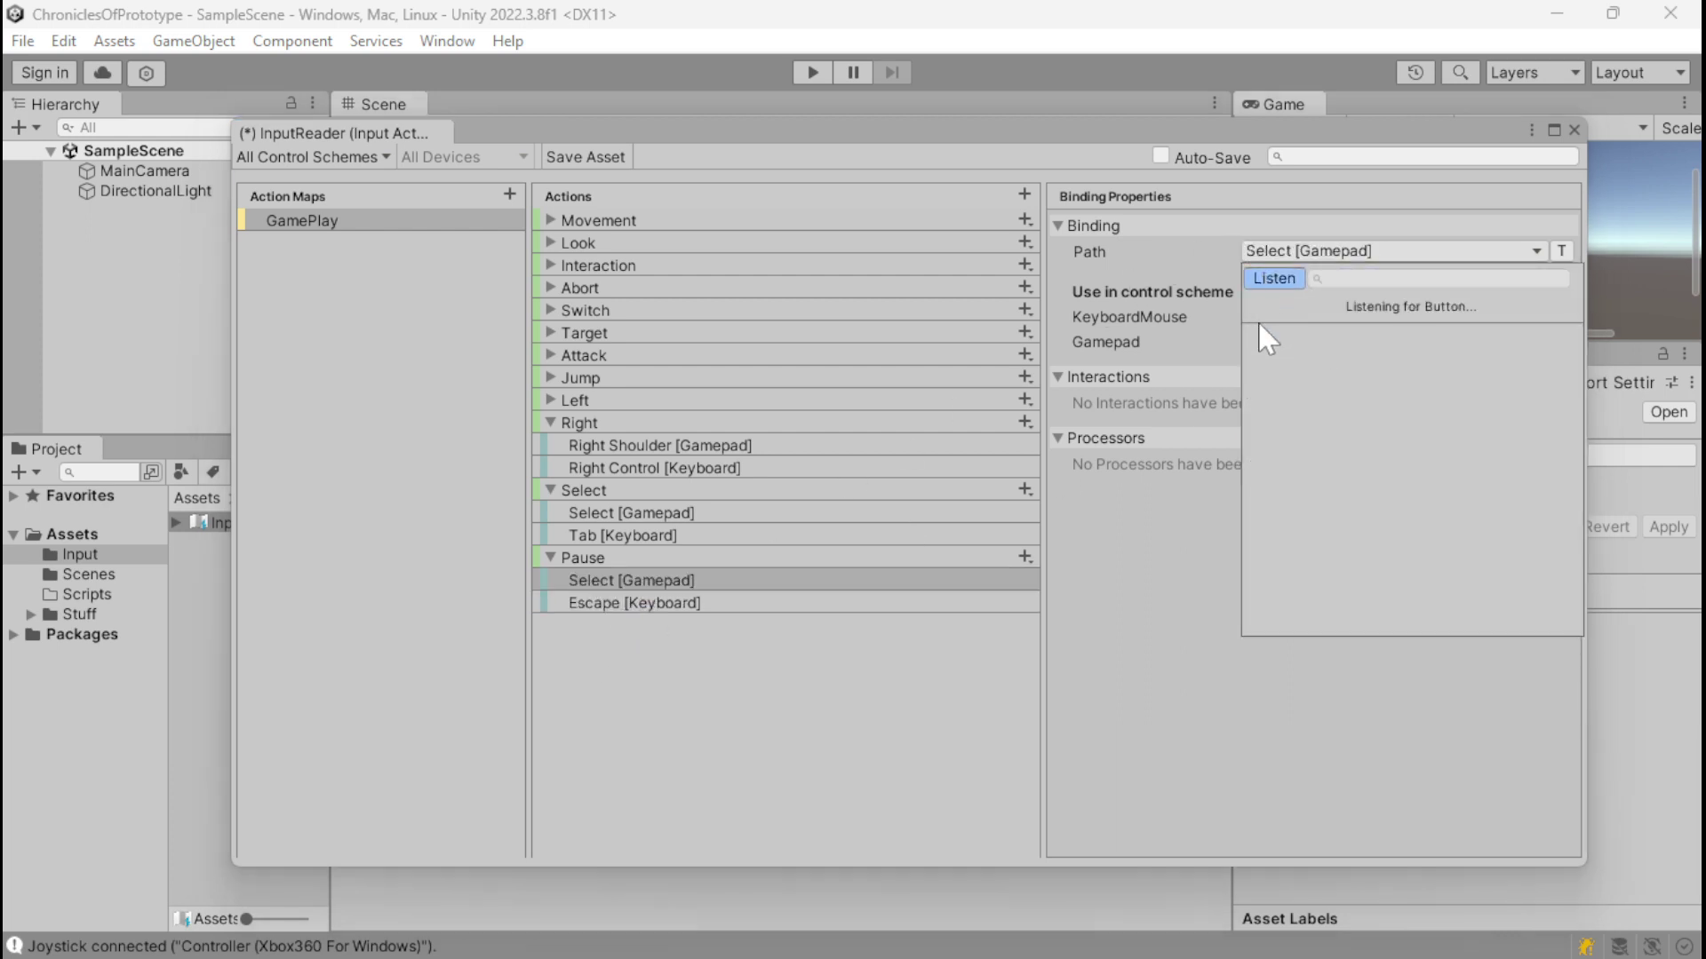
pyautogui.click(1303, 355)
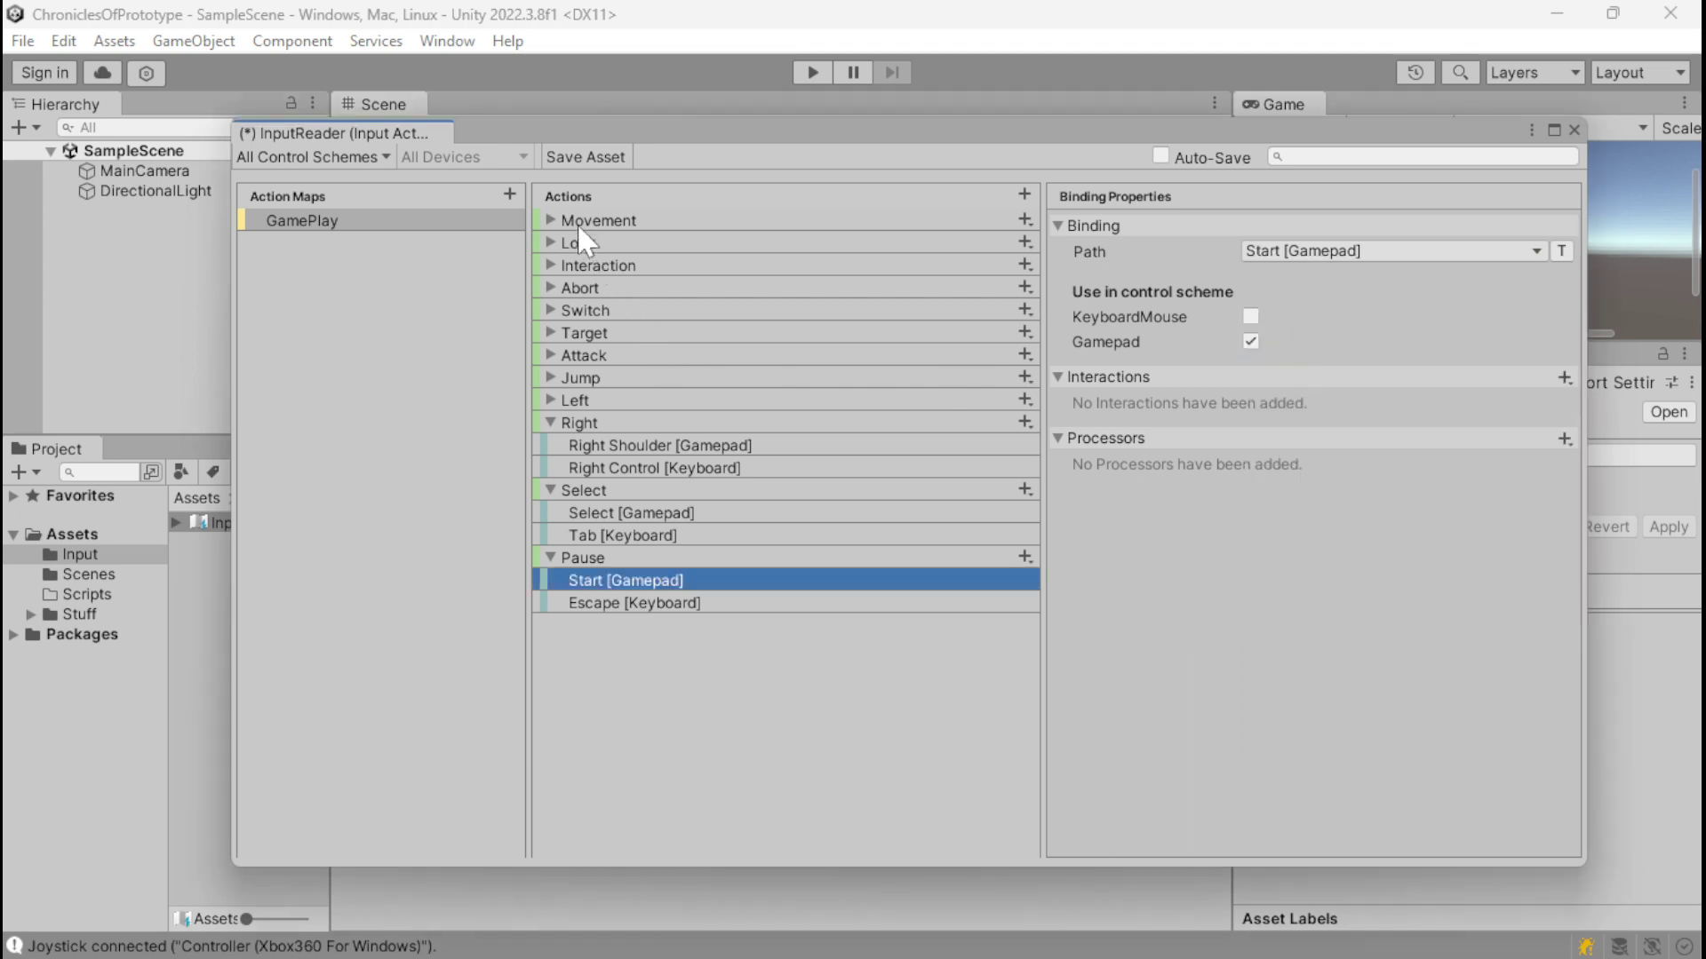
pyautogui.click(583, 157)
# Step: Collapse the Right, Select and Pause actions, and select the Pause action
pyautogui.moveTo(553, 205)
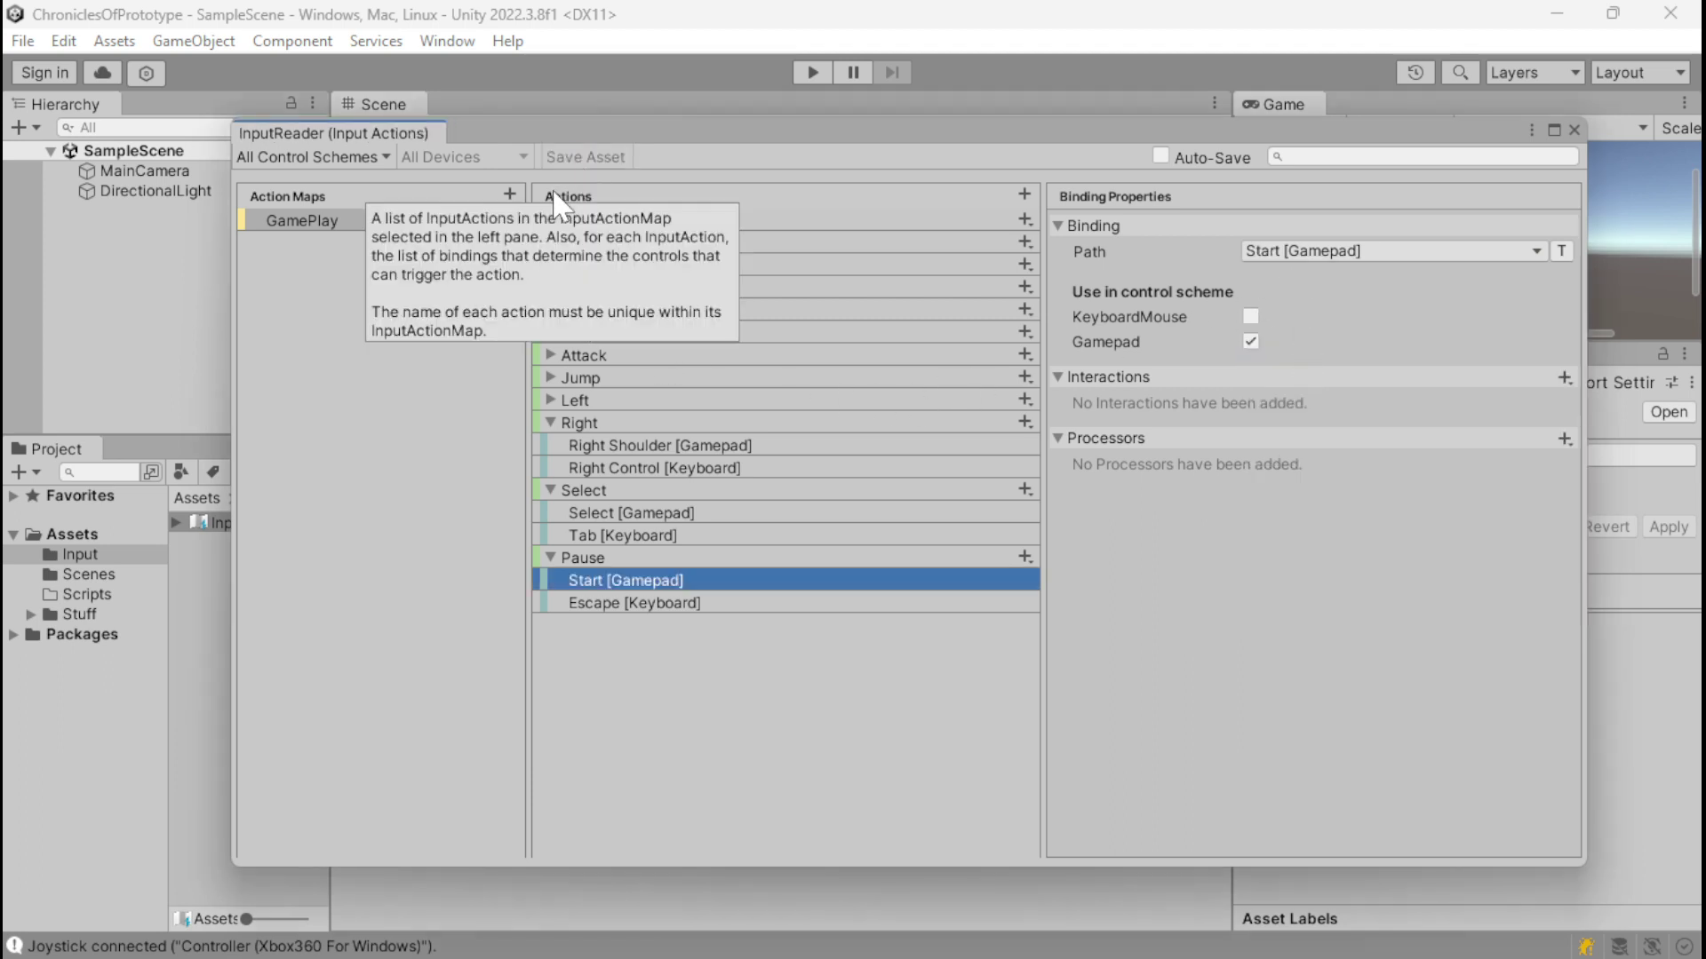
pyautogui.click(551, 423)
pyautogui.click(551, 443)
pyautogui.click(551, 468)
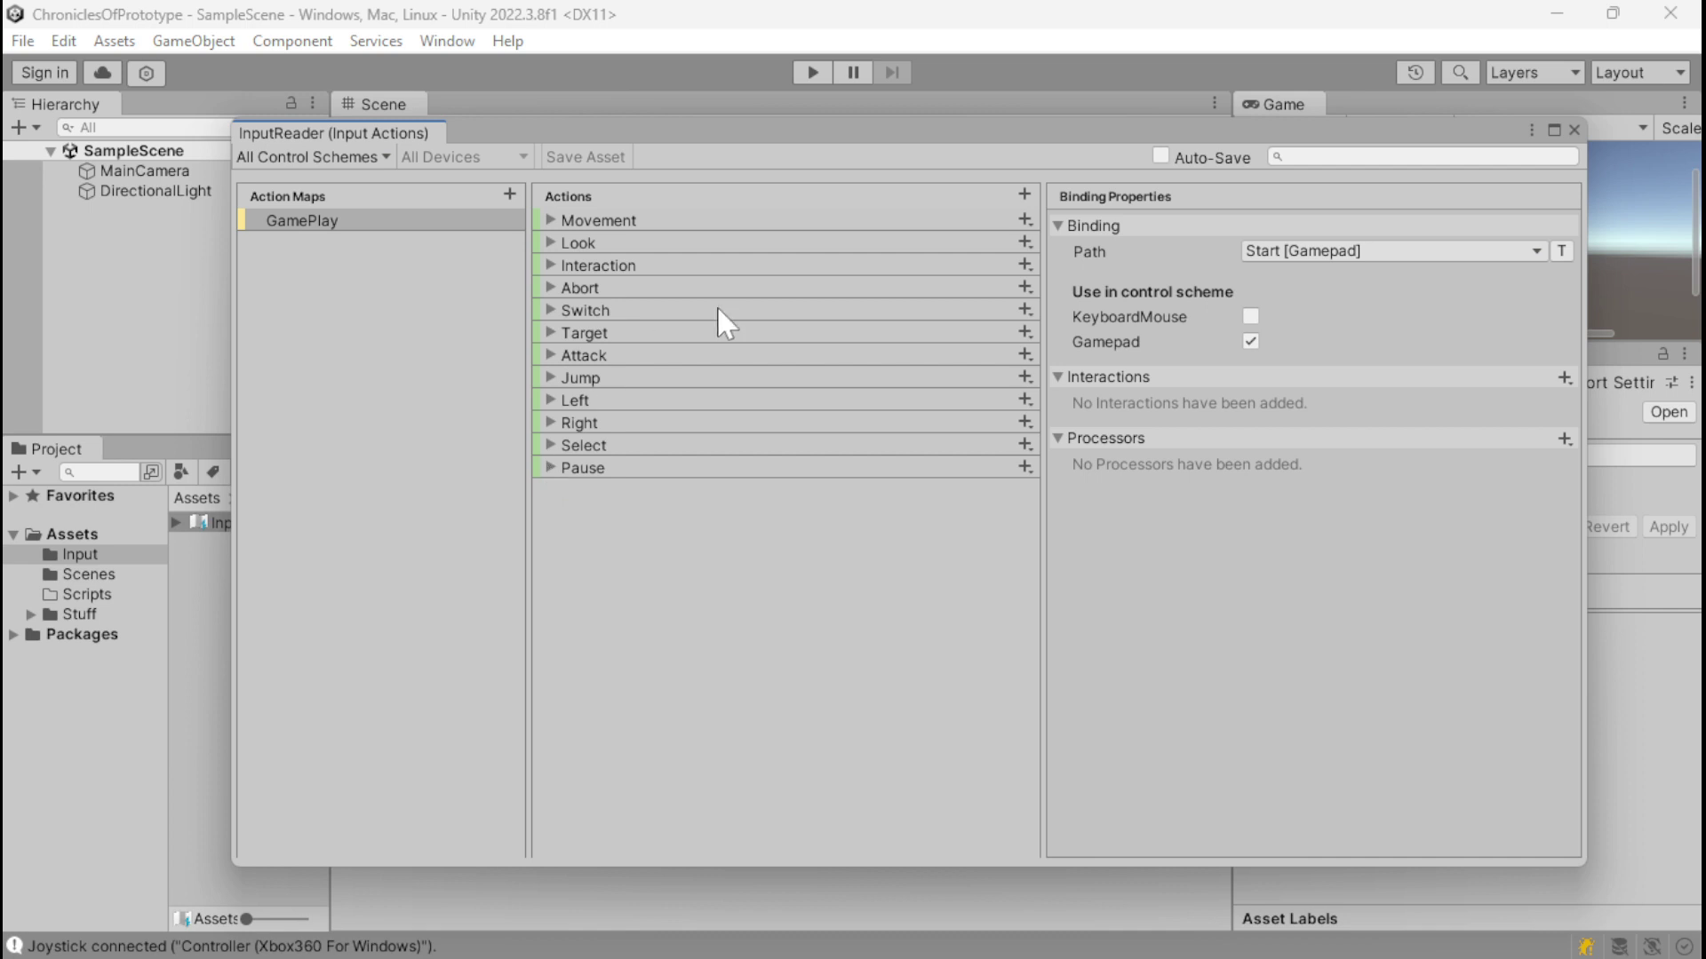
pyautogui.click(606, 468)
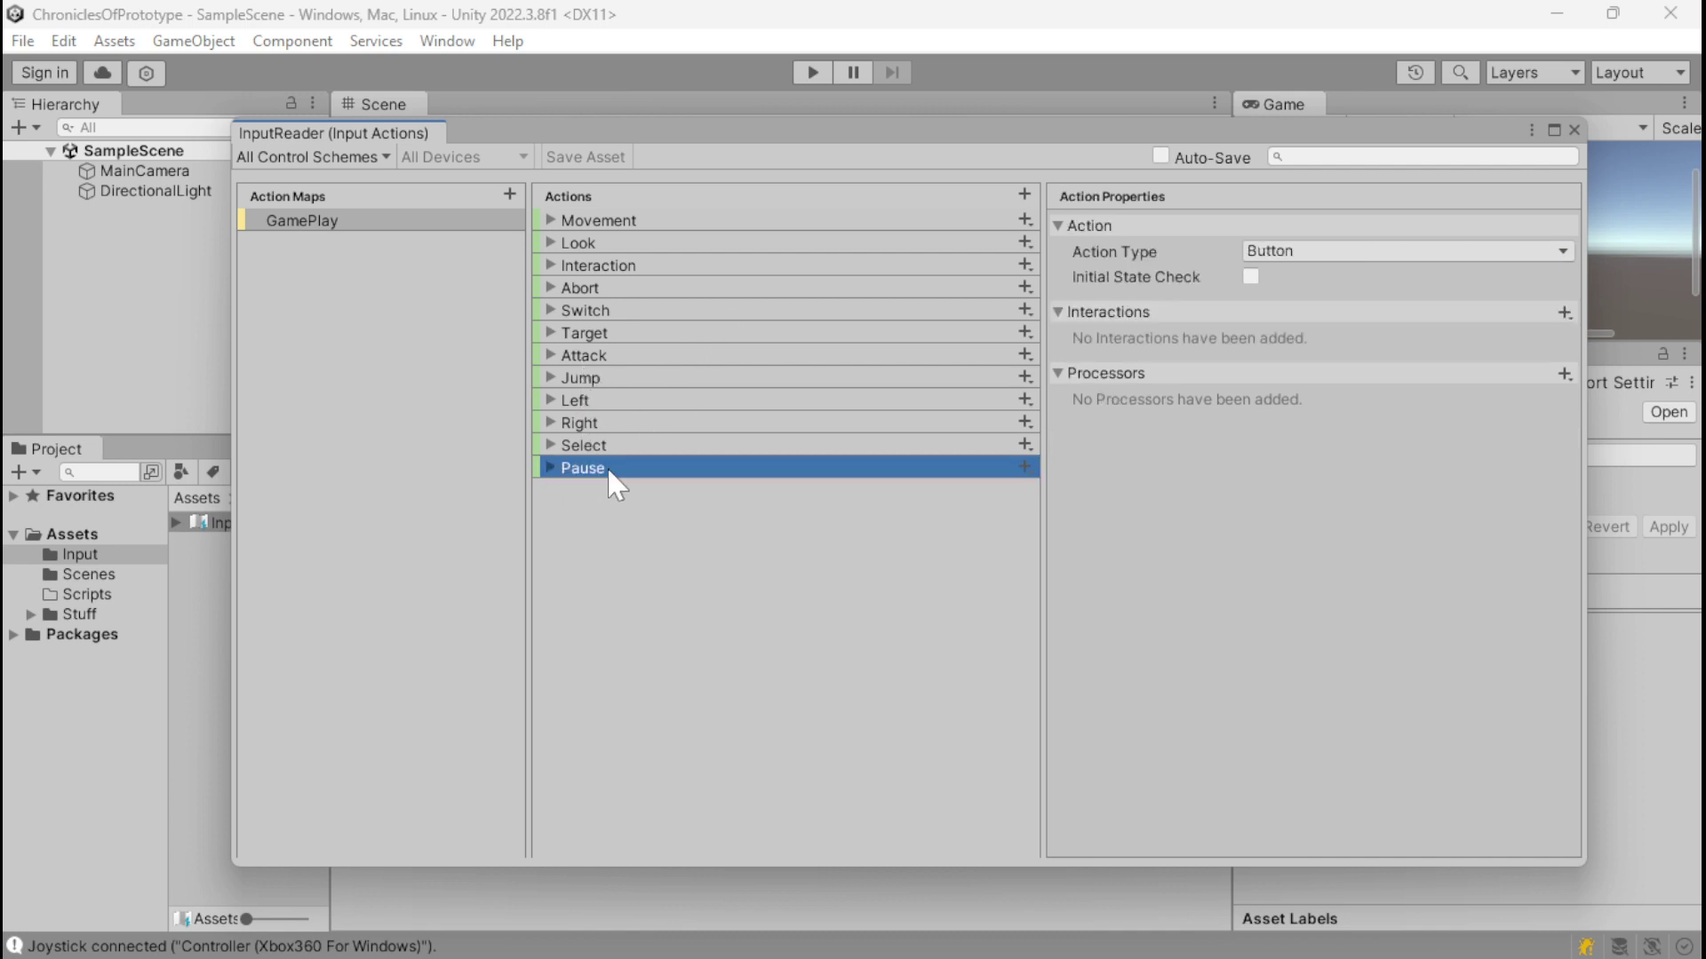
# Step: Duplicate the Pause action, rename the copy Slot1, and expand it to select its gamepad binding
pyautogui.hotkey('ctrl', 'd')
pyautogui.doubleClick(624, 491)
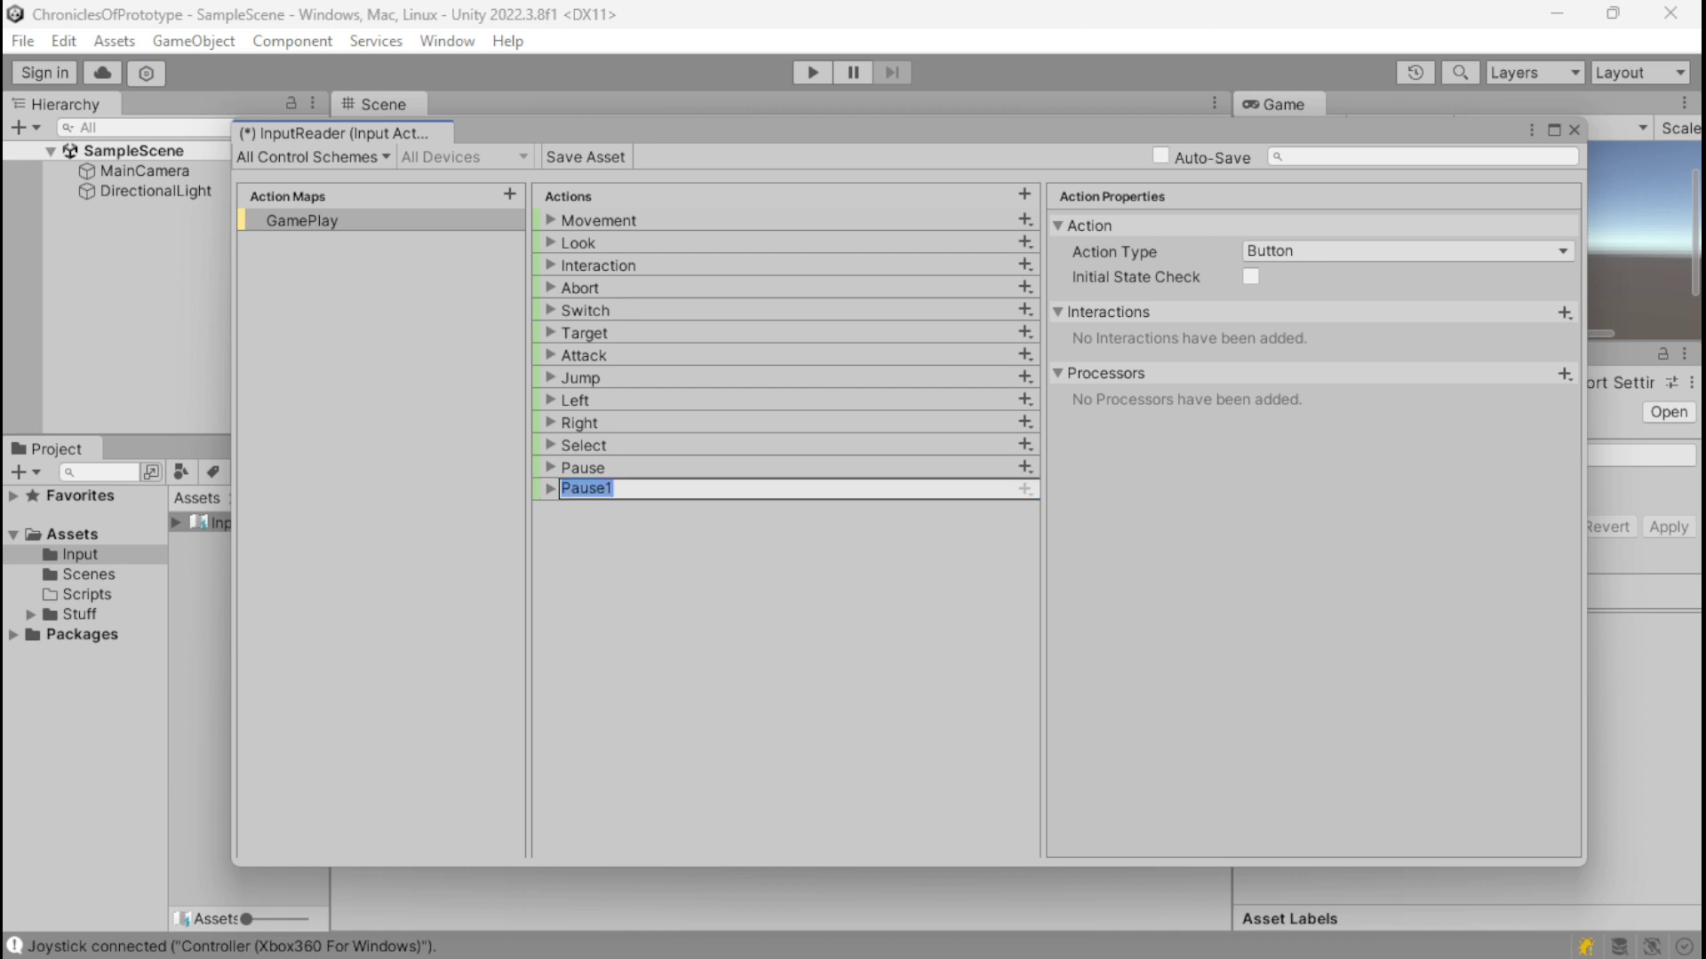
pyautogui.write('Slot1')
pyautogui.press('Return')
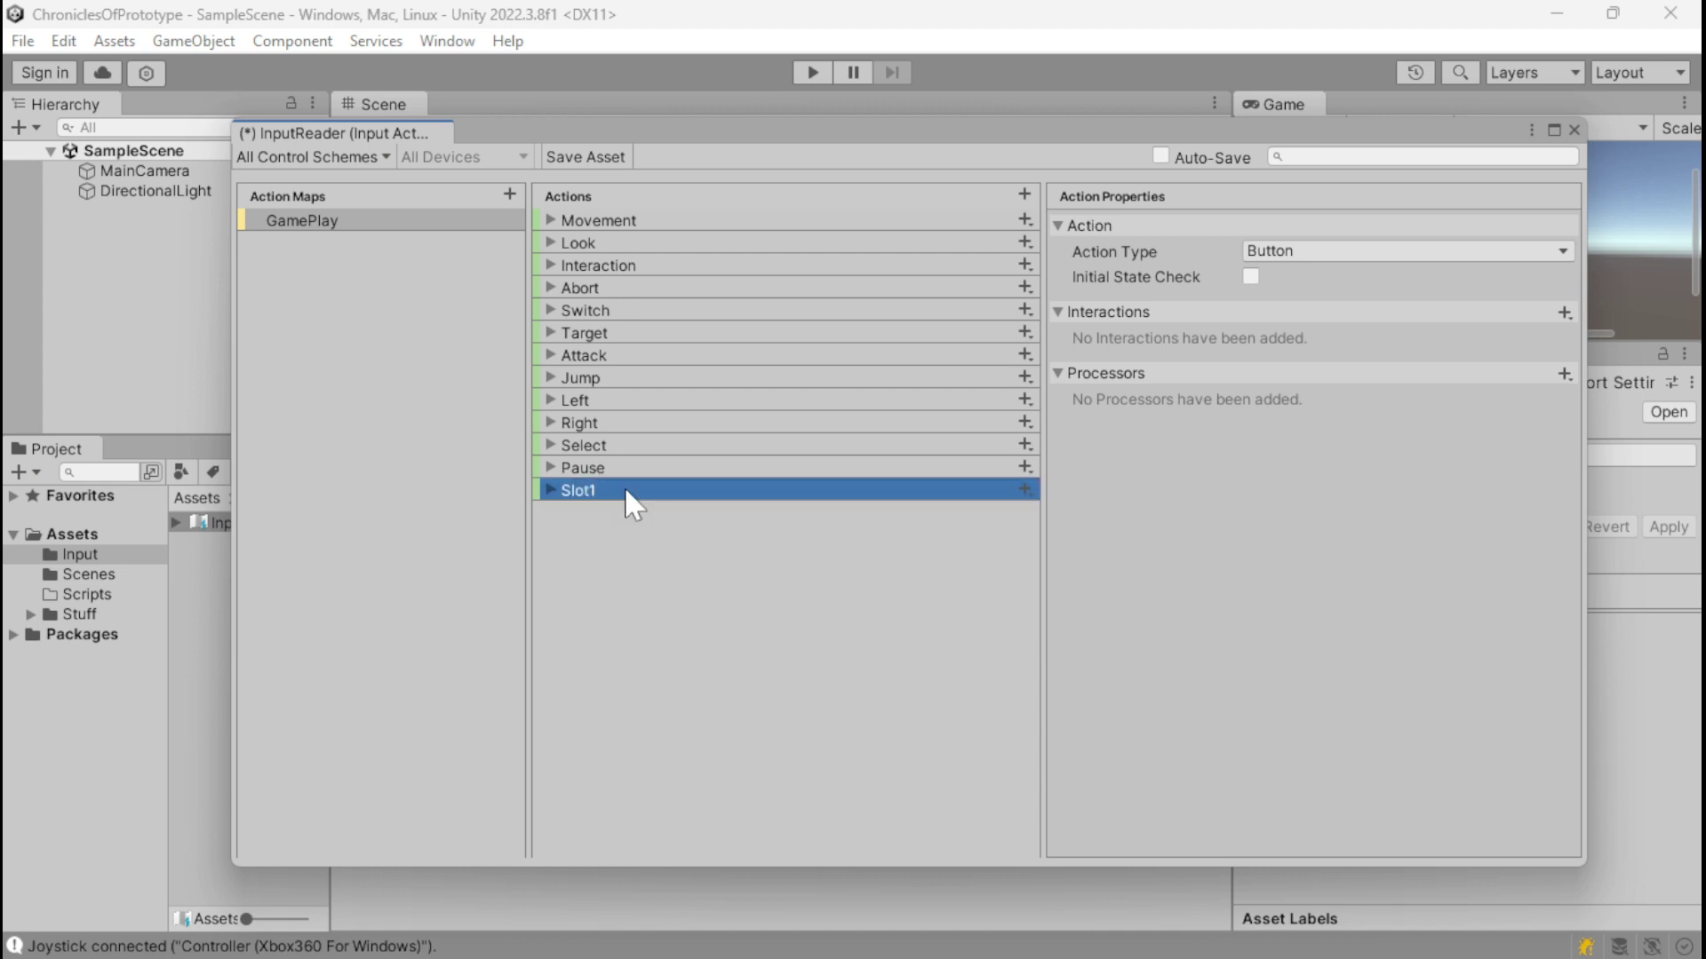
pyautogui.click(551, 489)
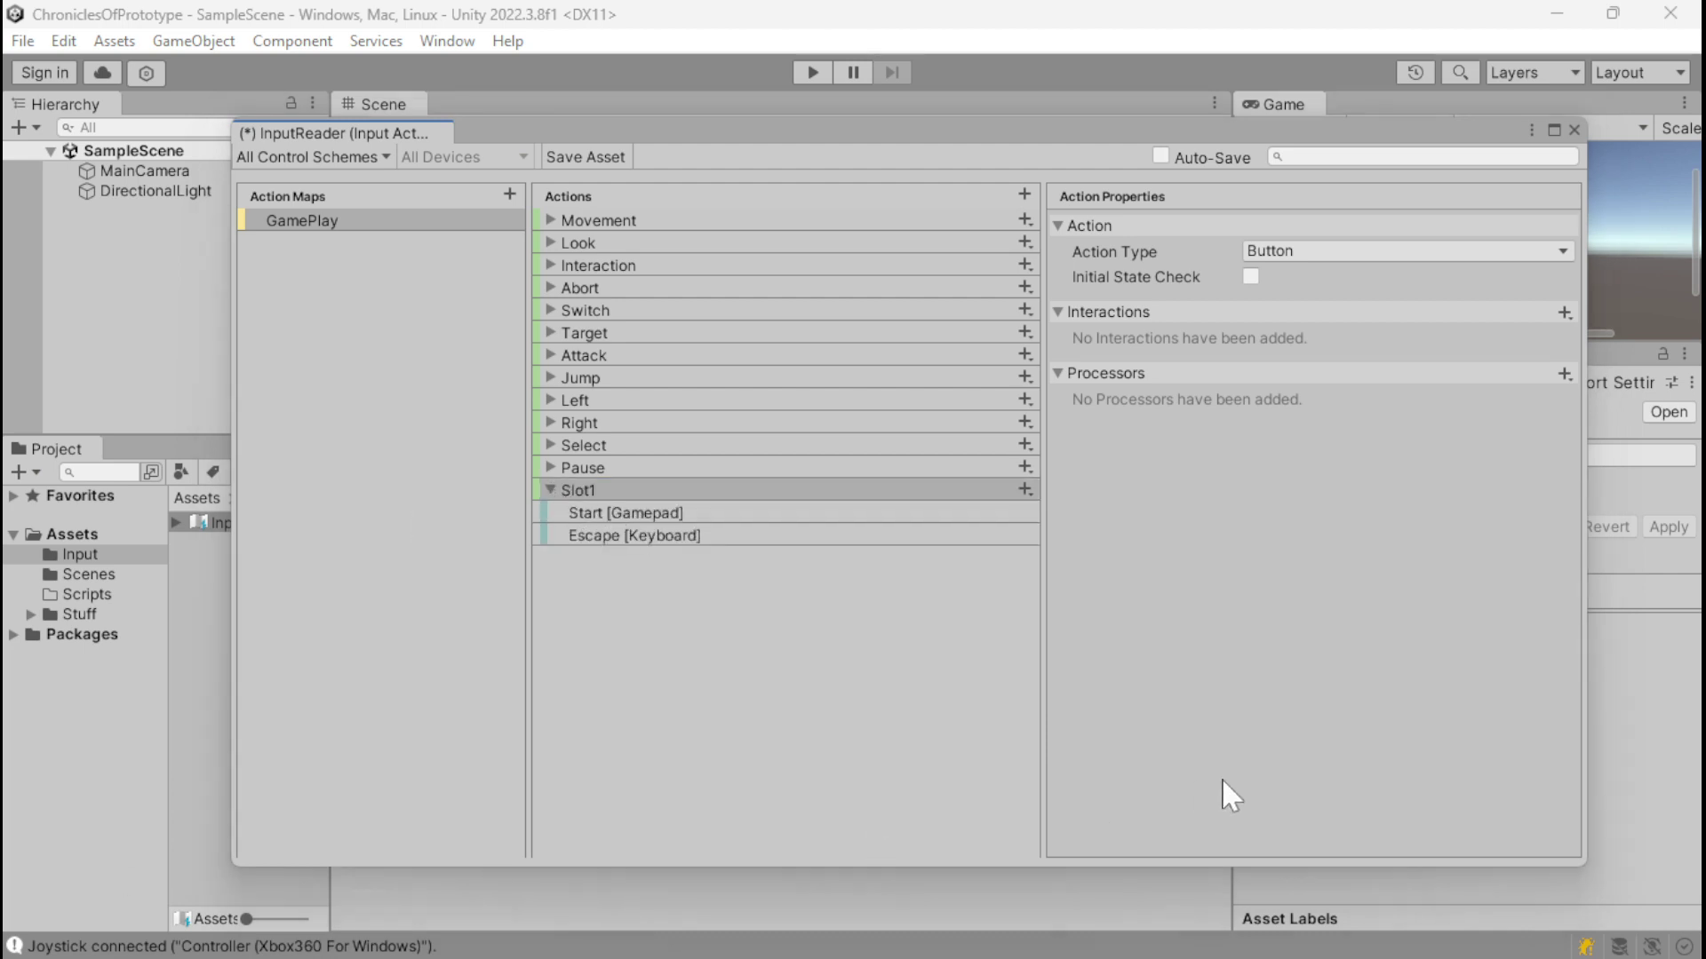
pyautogui.click(593, 519)
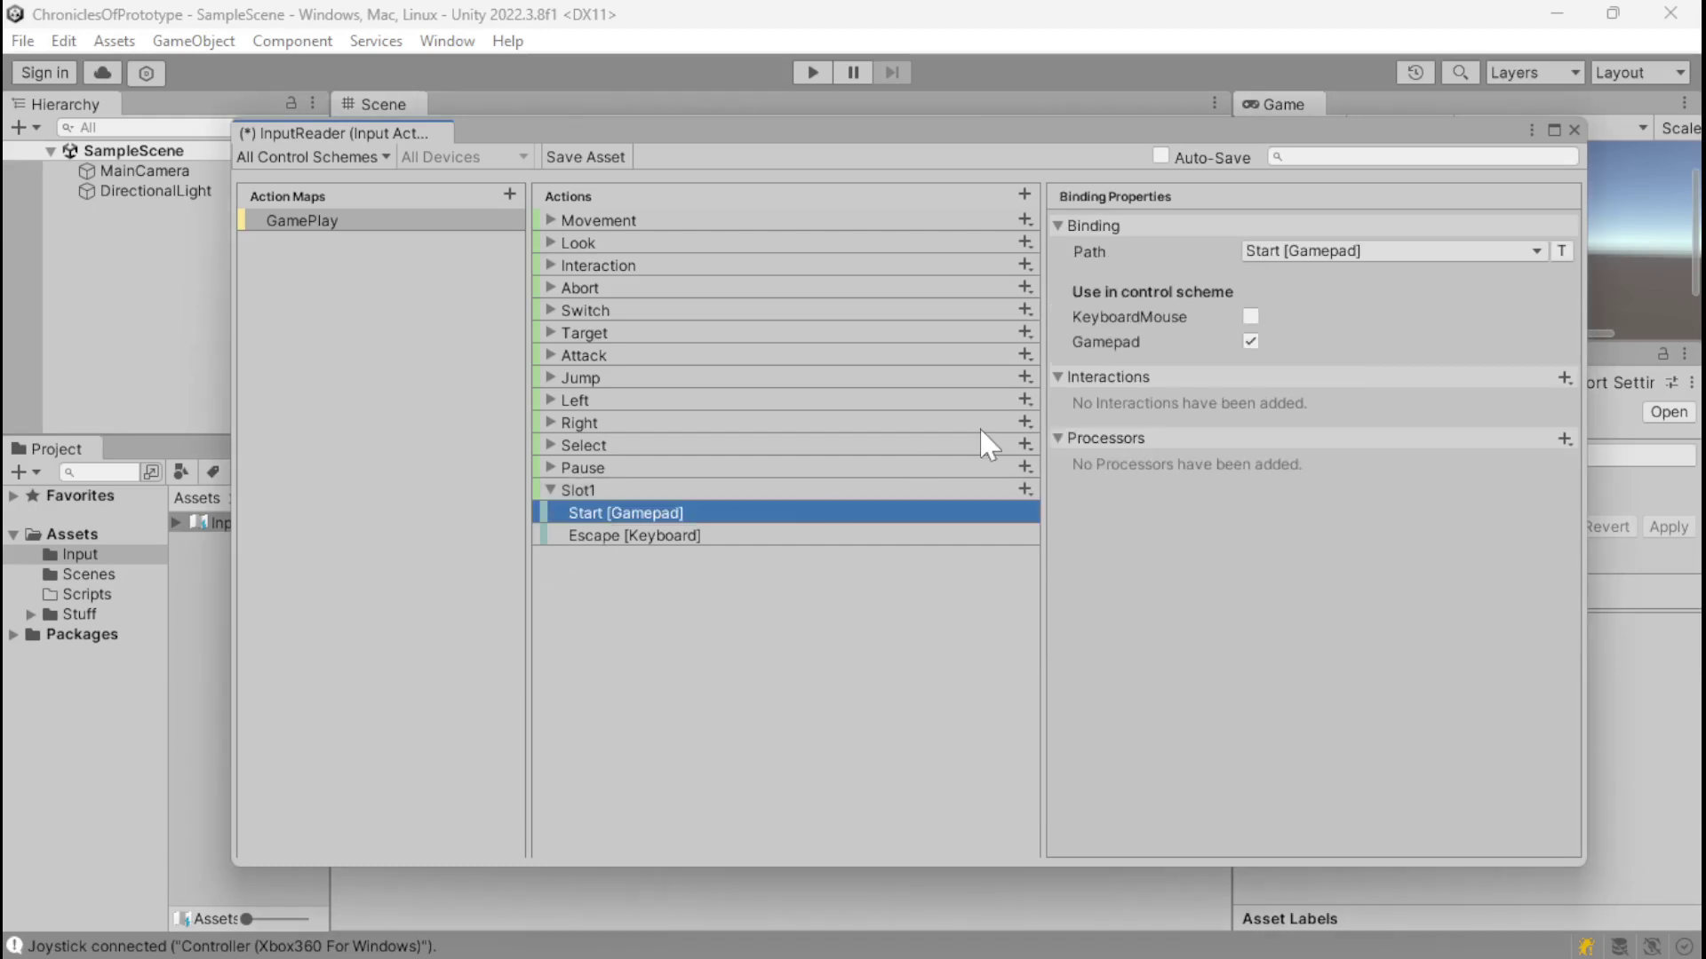
pyautogui.click(1275, 253)
pyautogui.click(1279, 279)
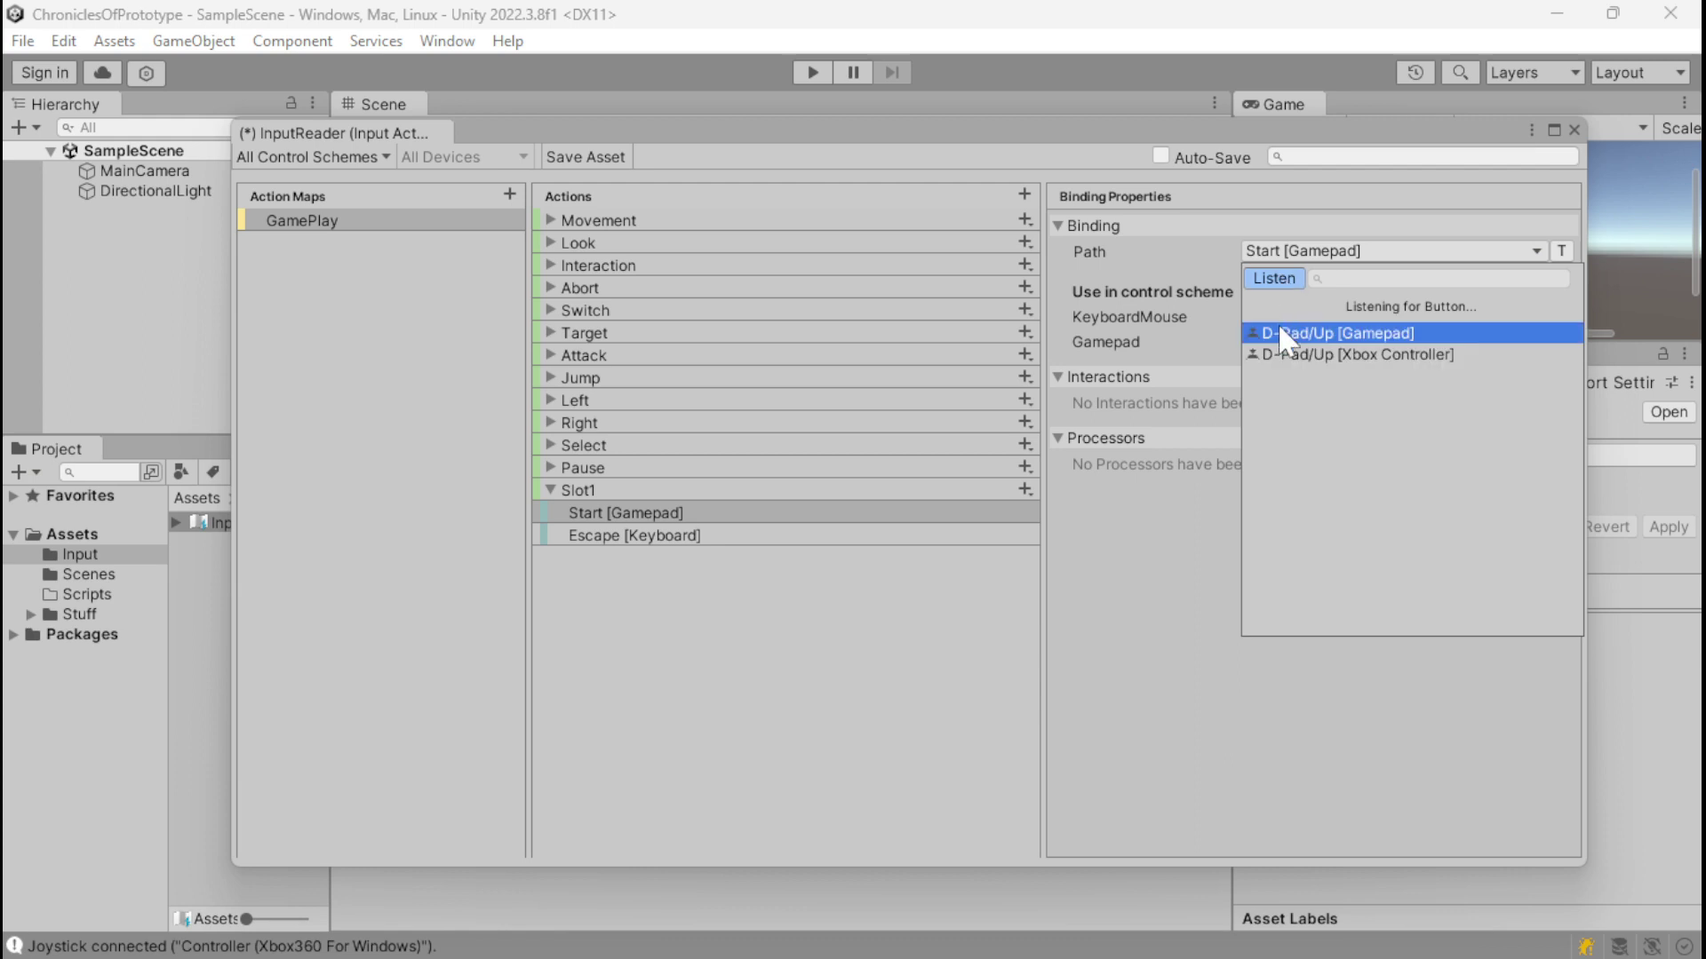
pyautogui.press('Down')
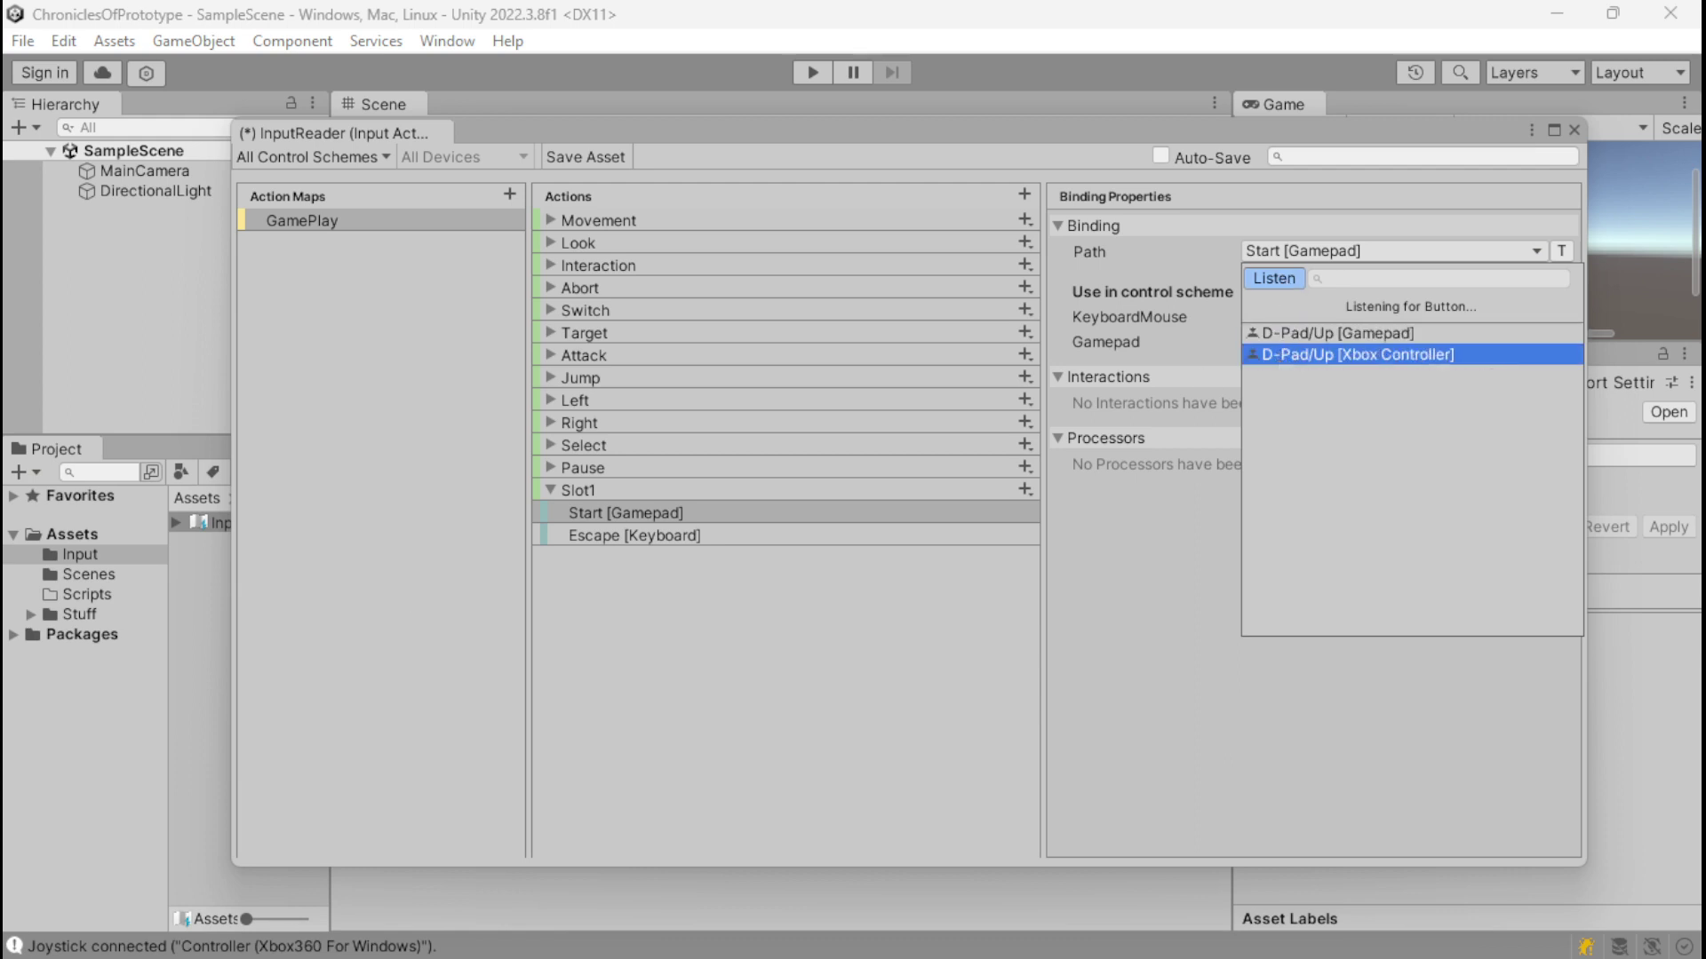
pyautogui.press('Escape')
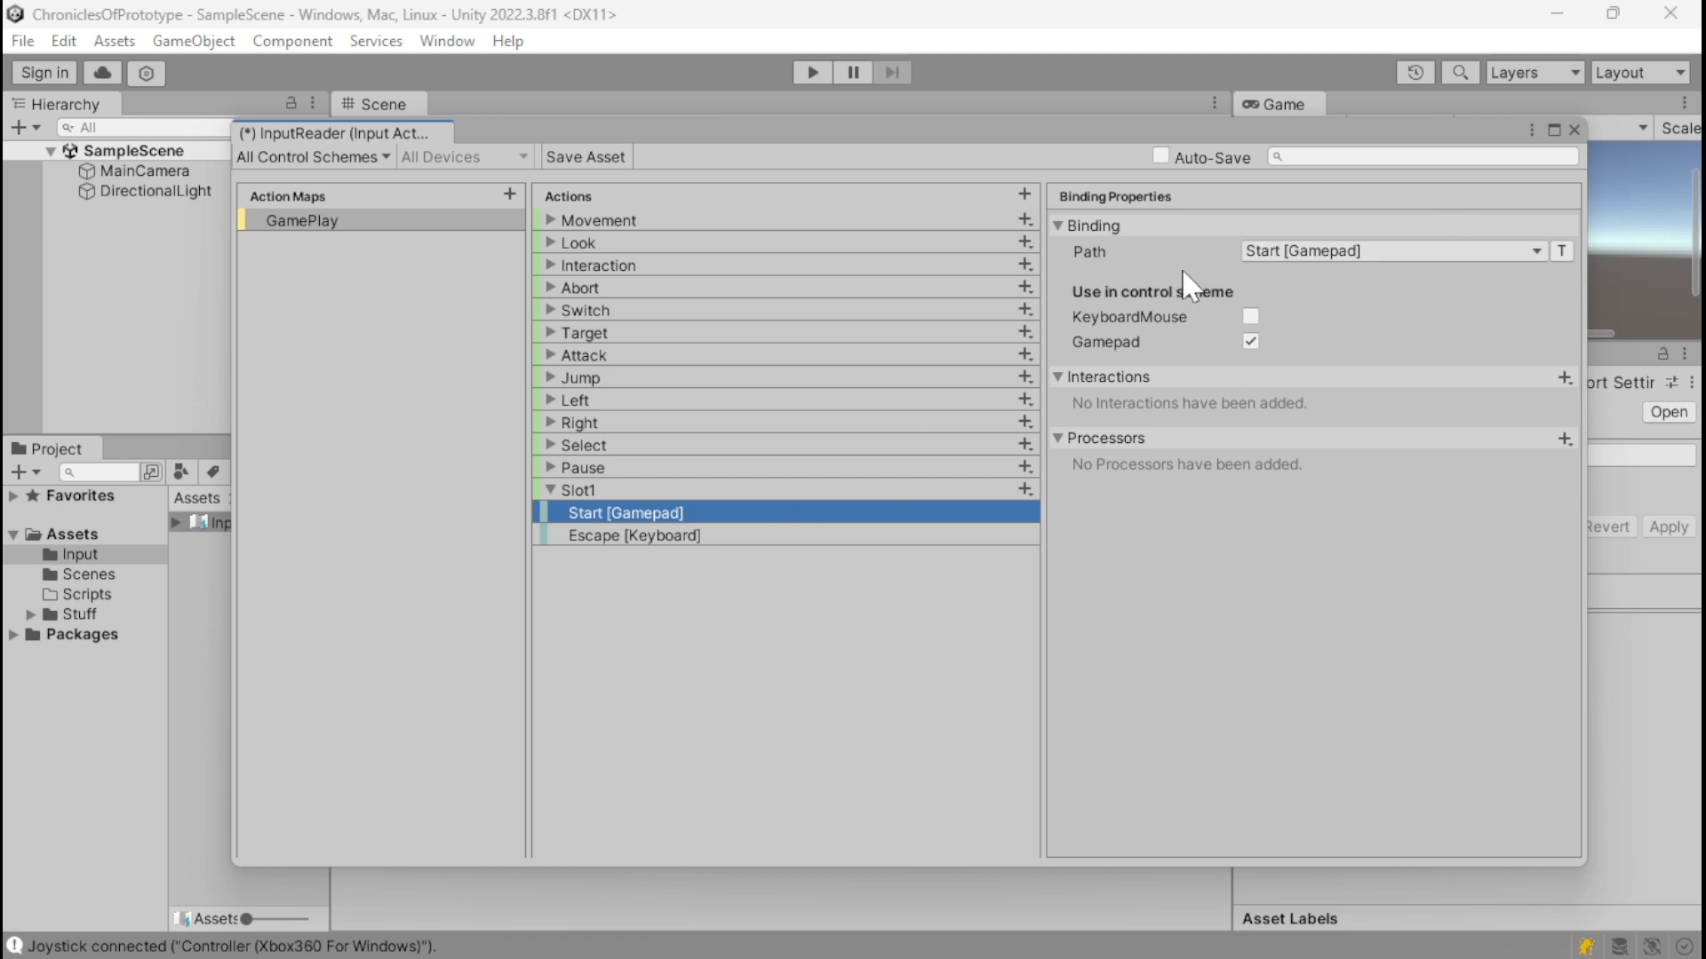
# Step: Change the path of Slot1's gamepad binding to D-Pad/Up [Gamepad] by listening for the controller input
pyautogui.click(1276, 254)
pyautogui.click(1262, 279)
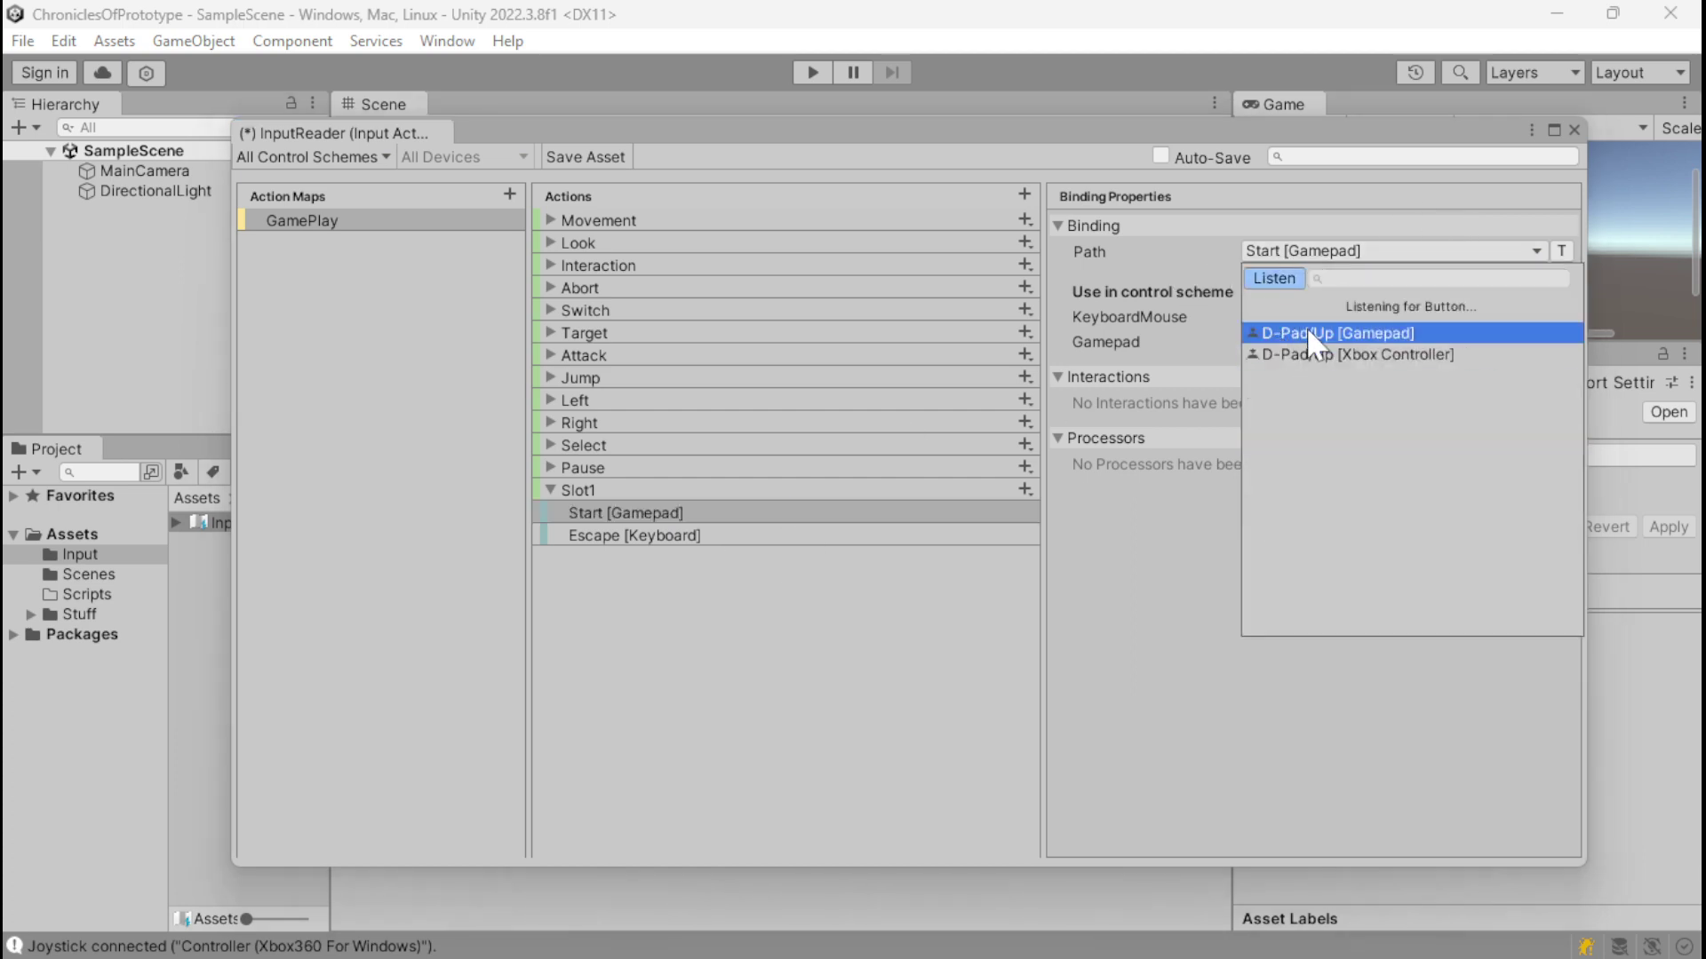
pyautogui.click(1351, 332)
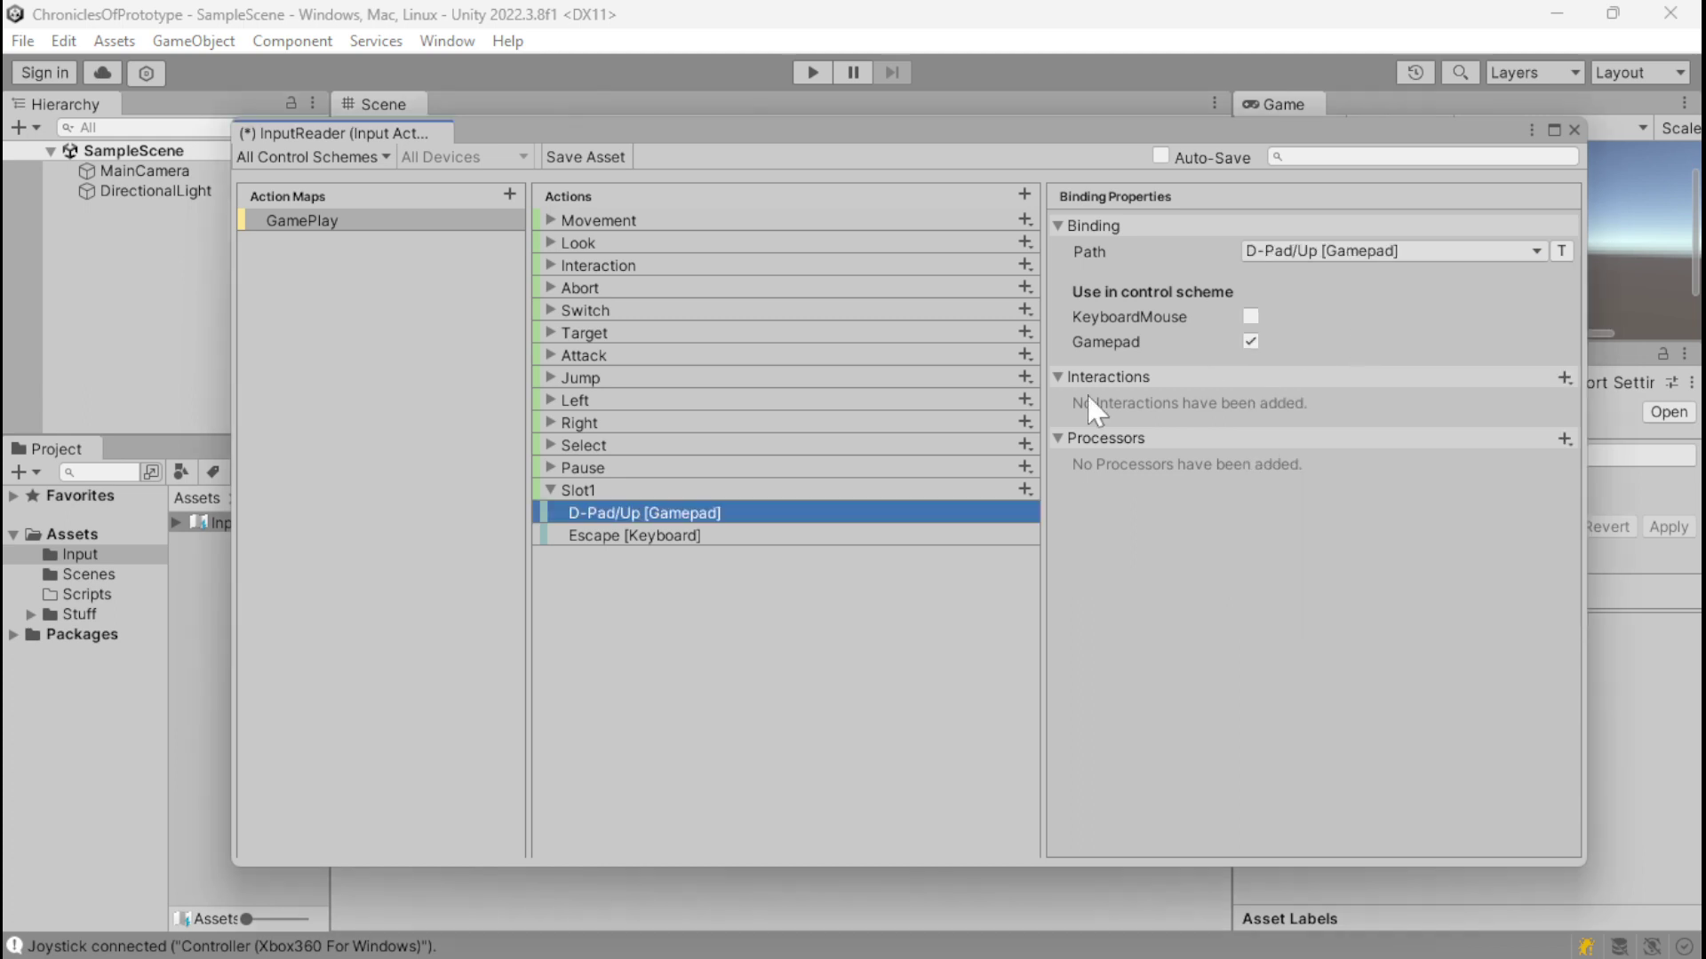
# Step: Change Slot1's keyboard binding path from Escape to 1 [Keyboard] by listening for the key
pyautogui.click(655, 536)
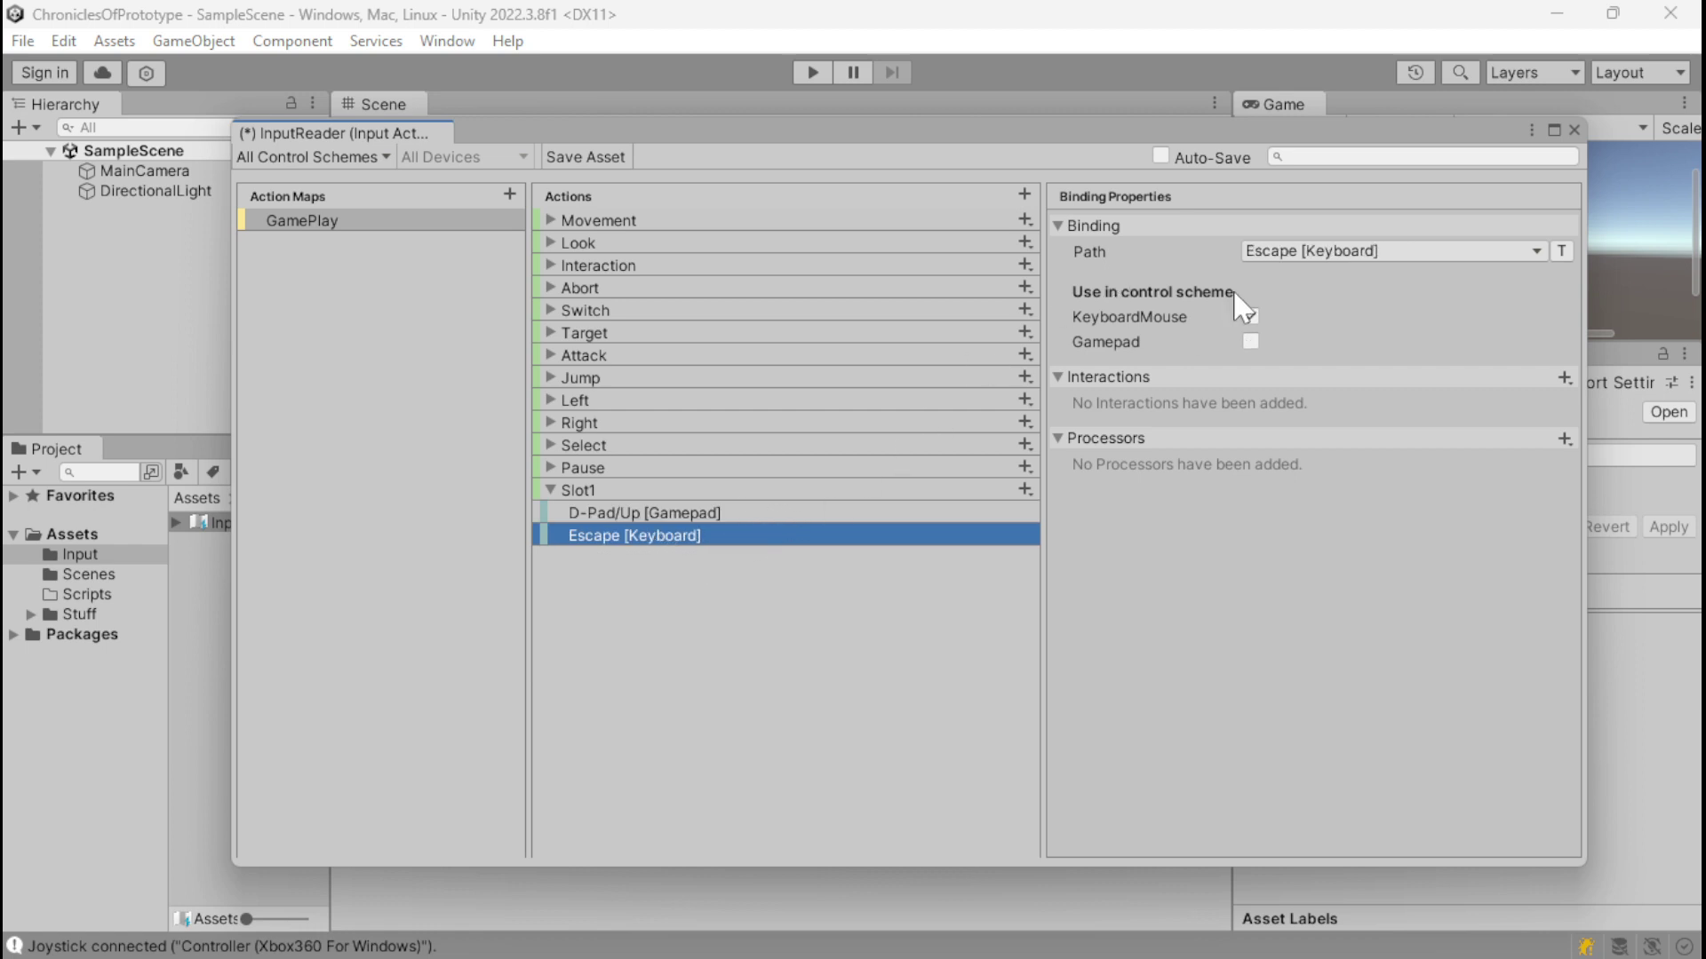
pyautogui.click(1284, 251)
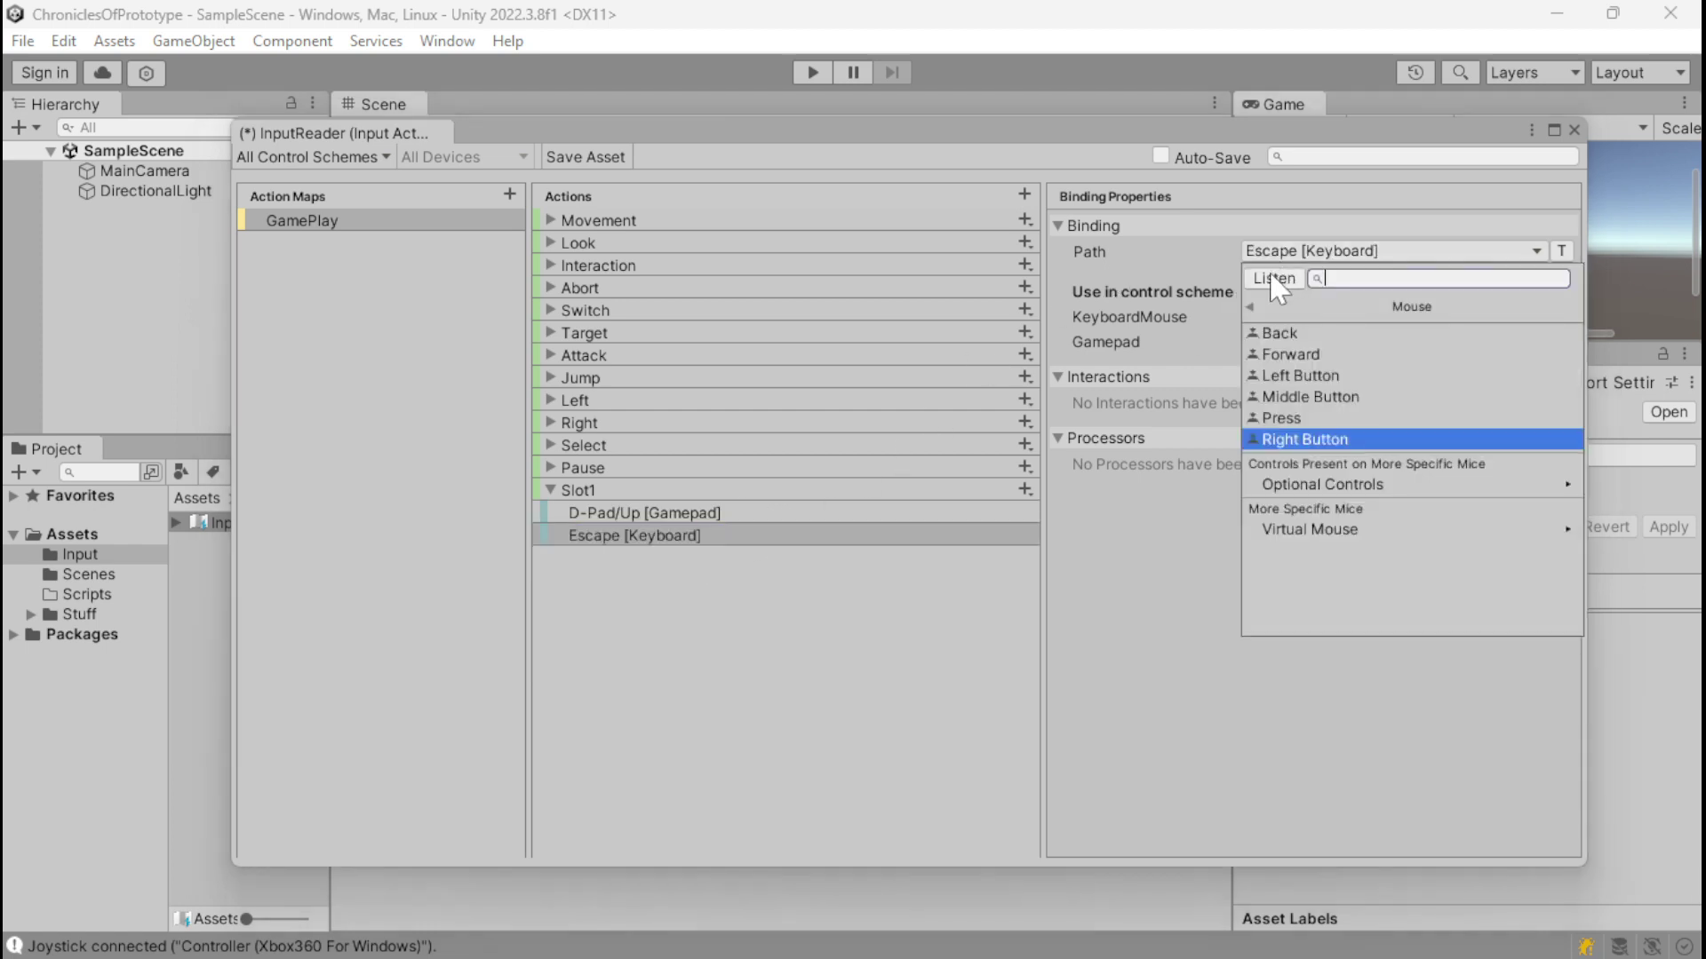
pyautogui.click(1275, 279)
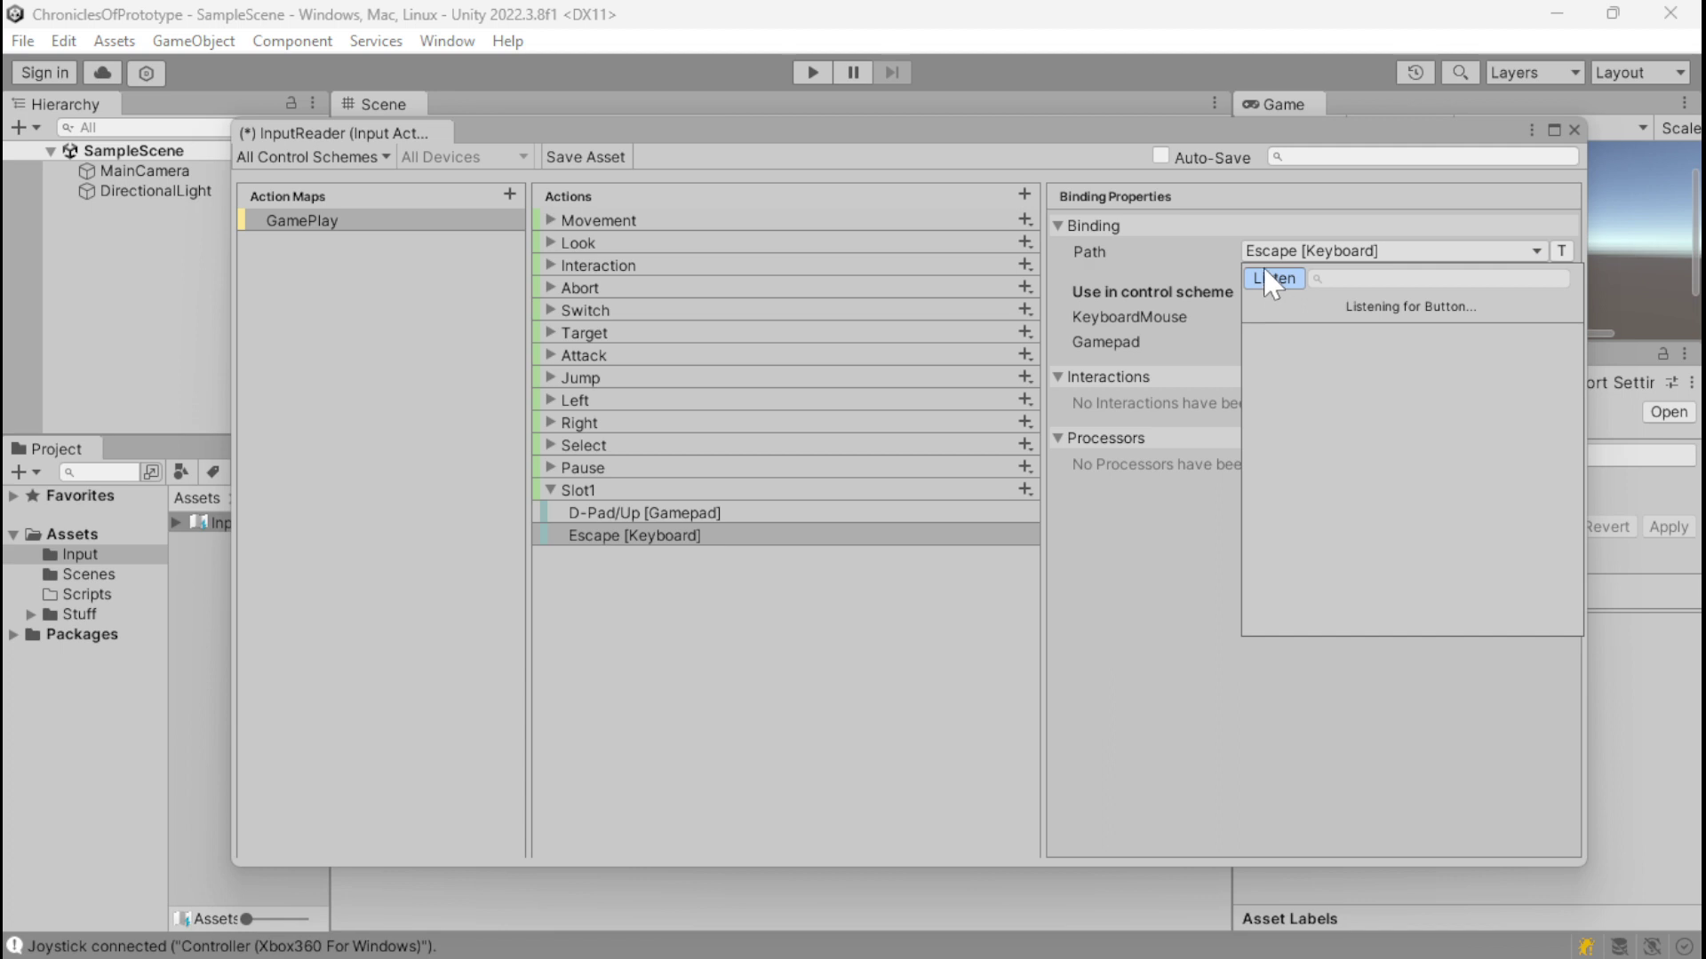
pyautogui.press('Escape')
pyautogui.click(1288, 327)
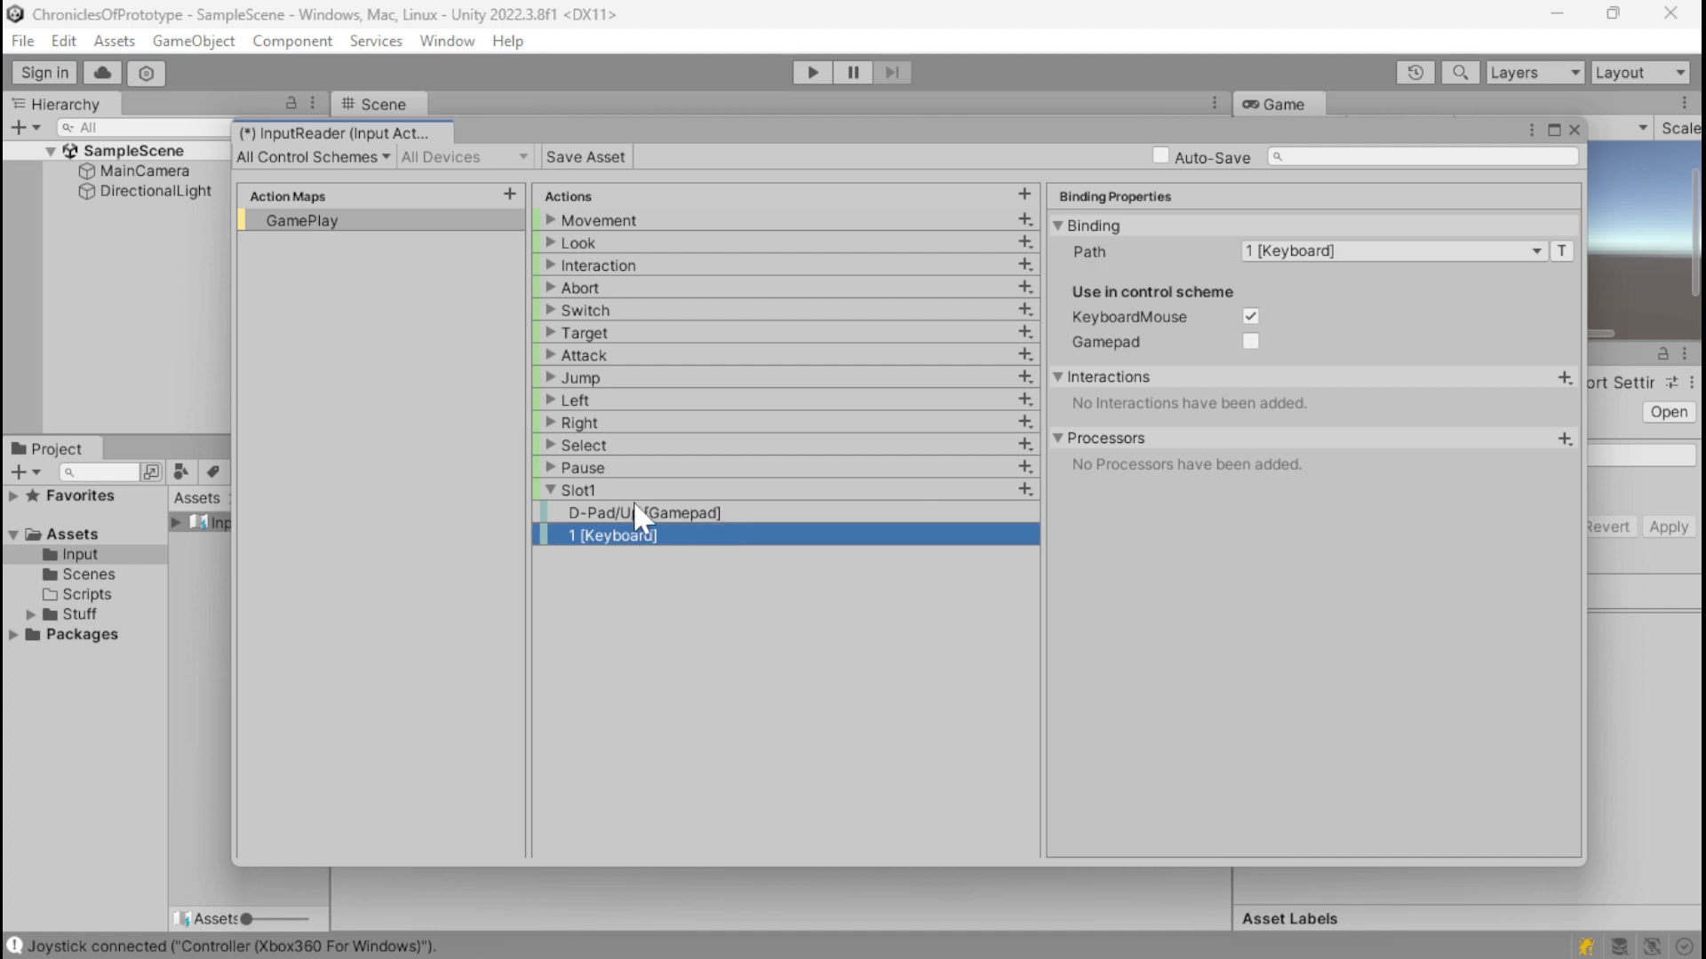
# Step: Duplicate the Slot1 action together with its gamepad and keyboard bindings
pyautogui.click(634, 497)
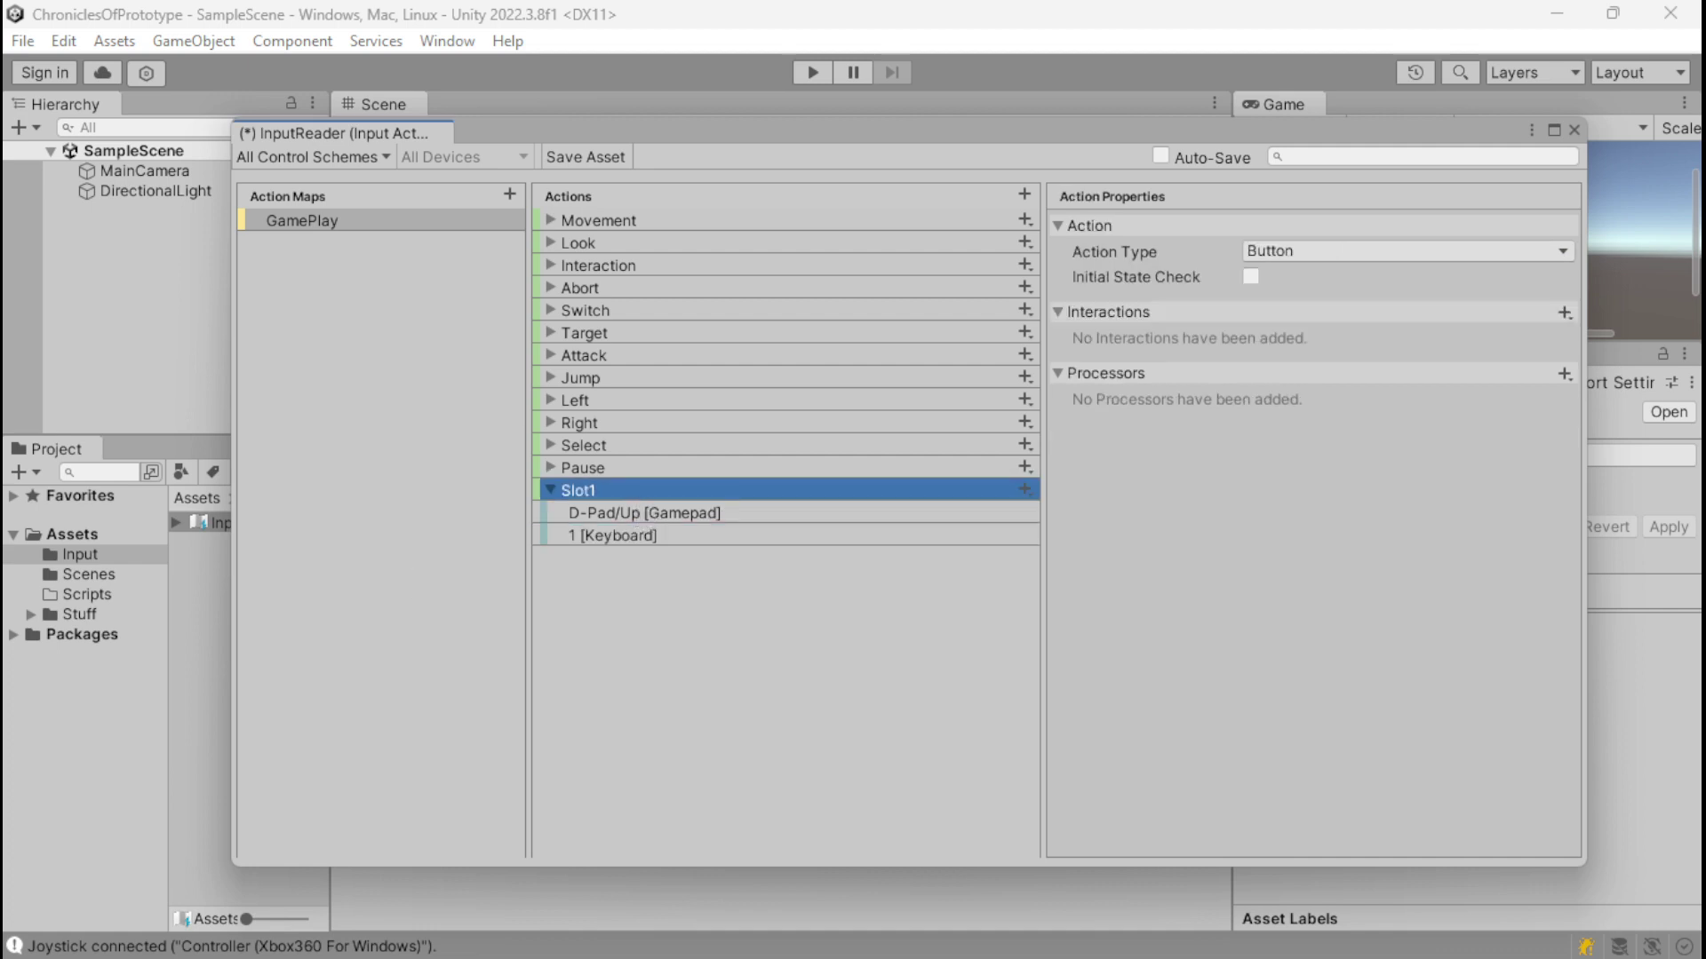
pyautogui.click(616, 512)
pyautogui.click(621, 491)
pyautogui.hotkey('ctrl', 'd')
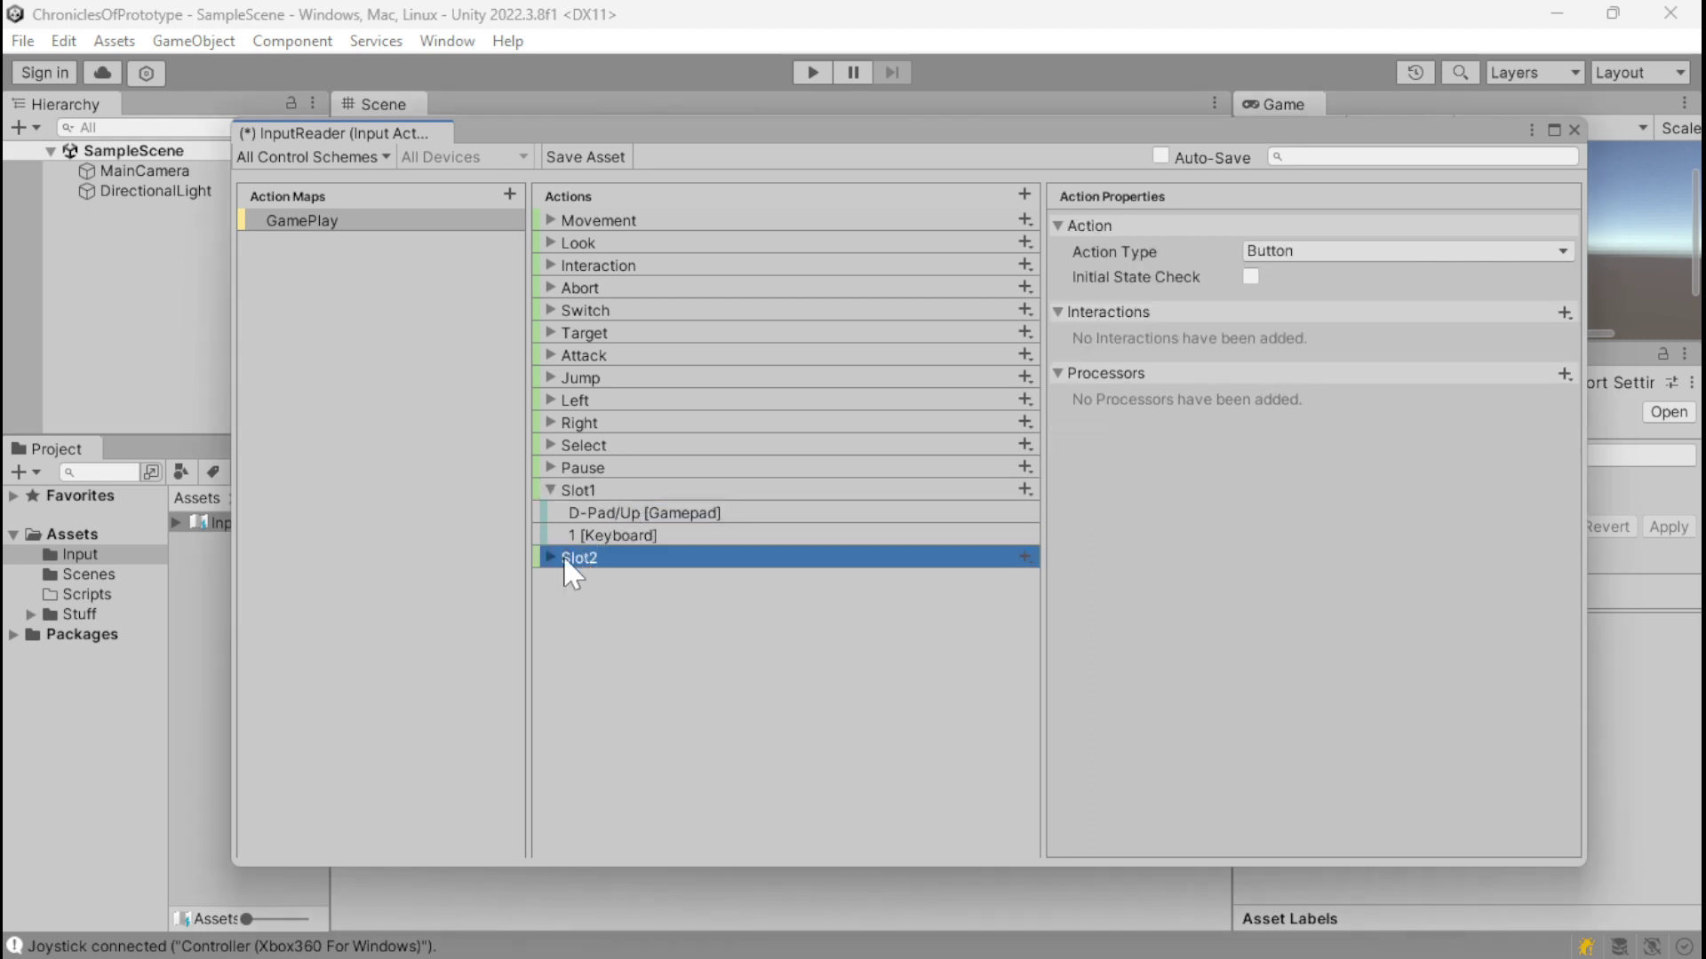
# Step: Expand the Slot2 action and set its keyboard binding path to 2 [Keyboard] by listening for the key
pyautogui.click(548, 557)
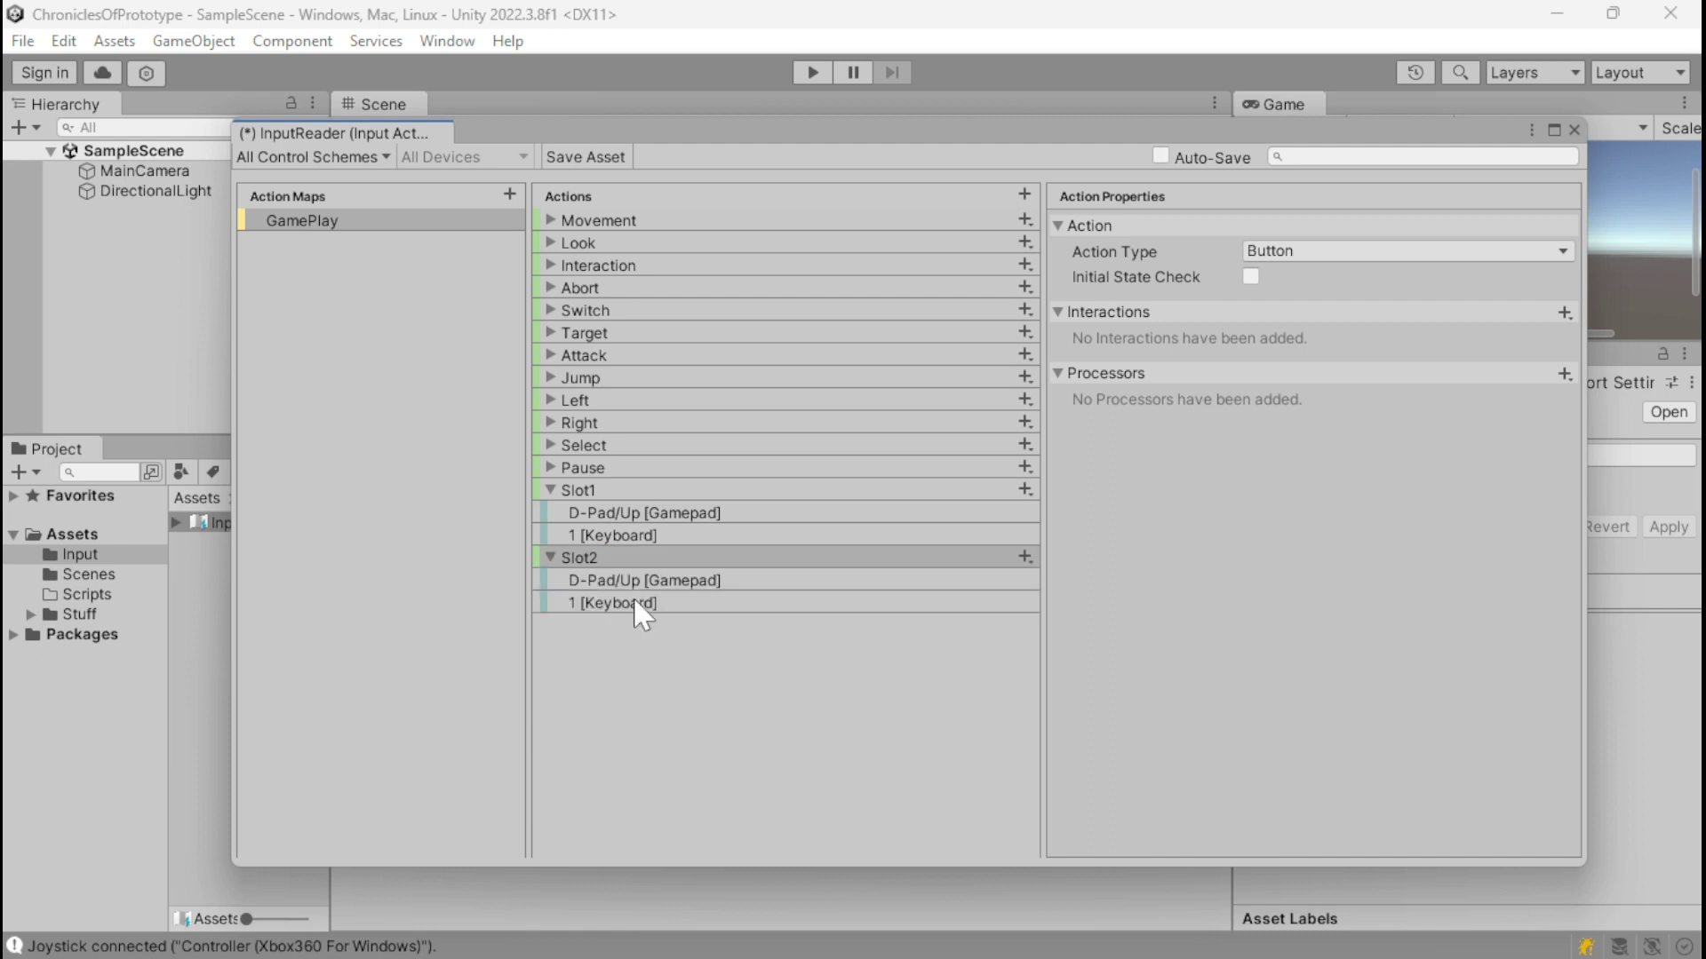
pyautogui.click(636, 603)
pyautogui.click(1265, 252)
pyautogui.click(1272, 278)
pyautogui.press('2')
pyautogui.click(1265, 334)
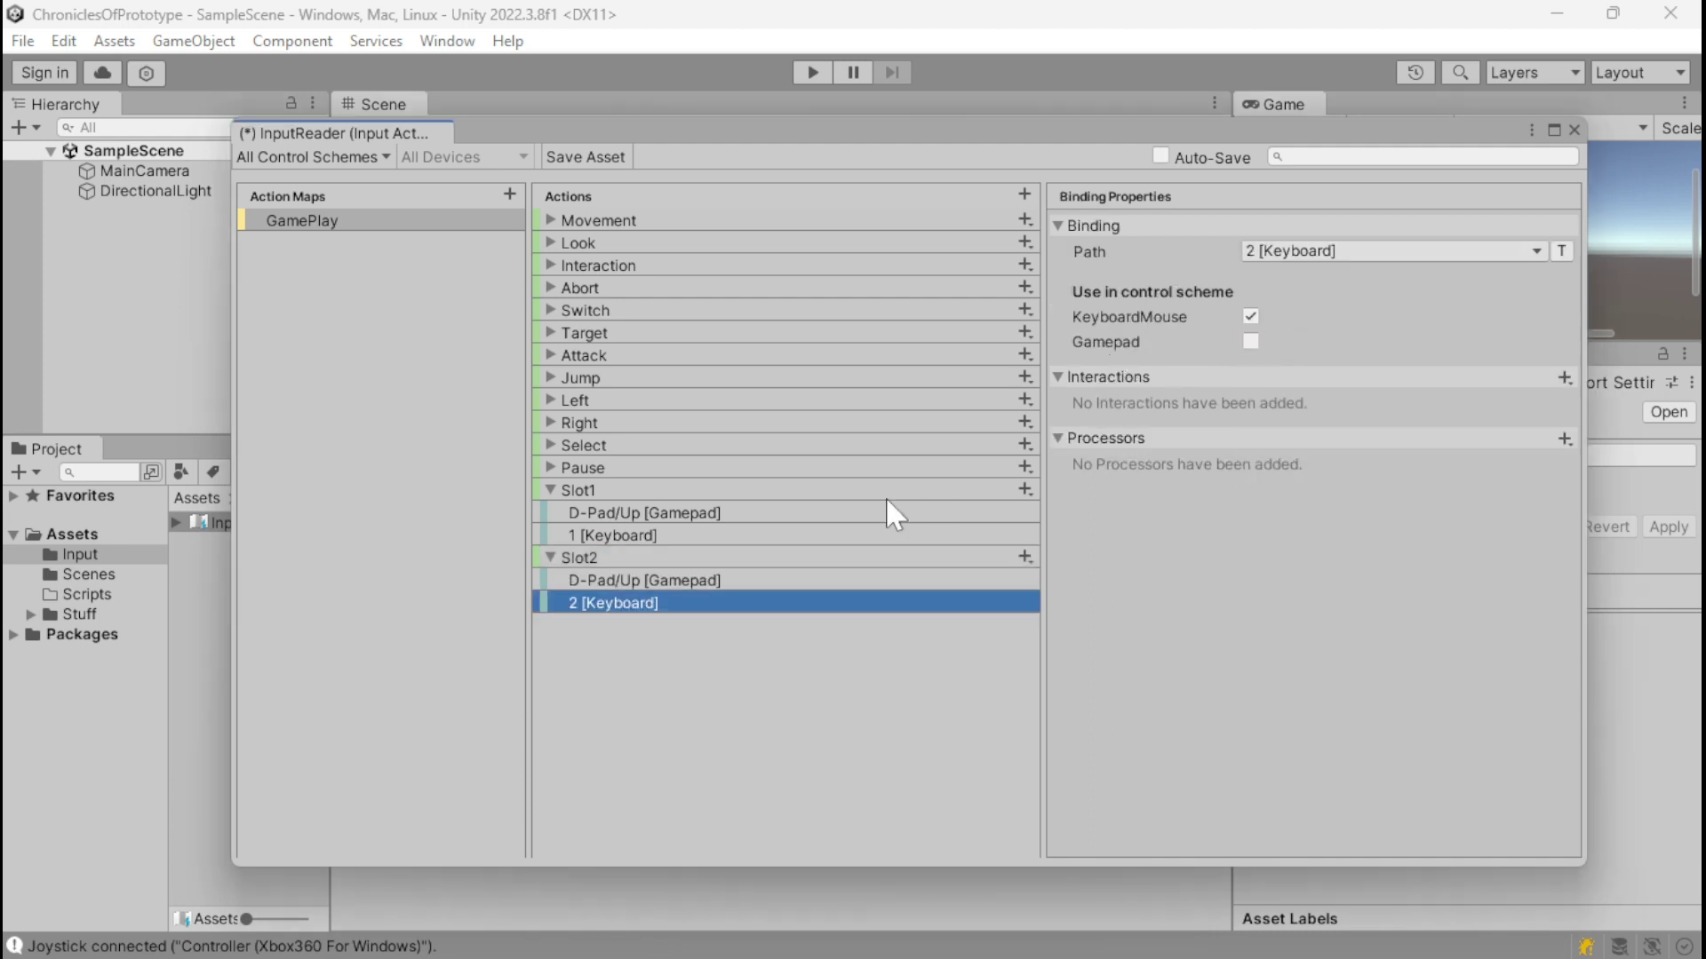
# Step: Set Slot2's gamepad binding path to D-Pad/Right [Gamepad] by listening for the controller input
pyautogui.click(742, 580)
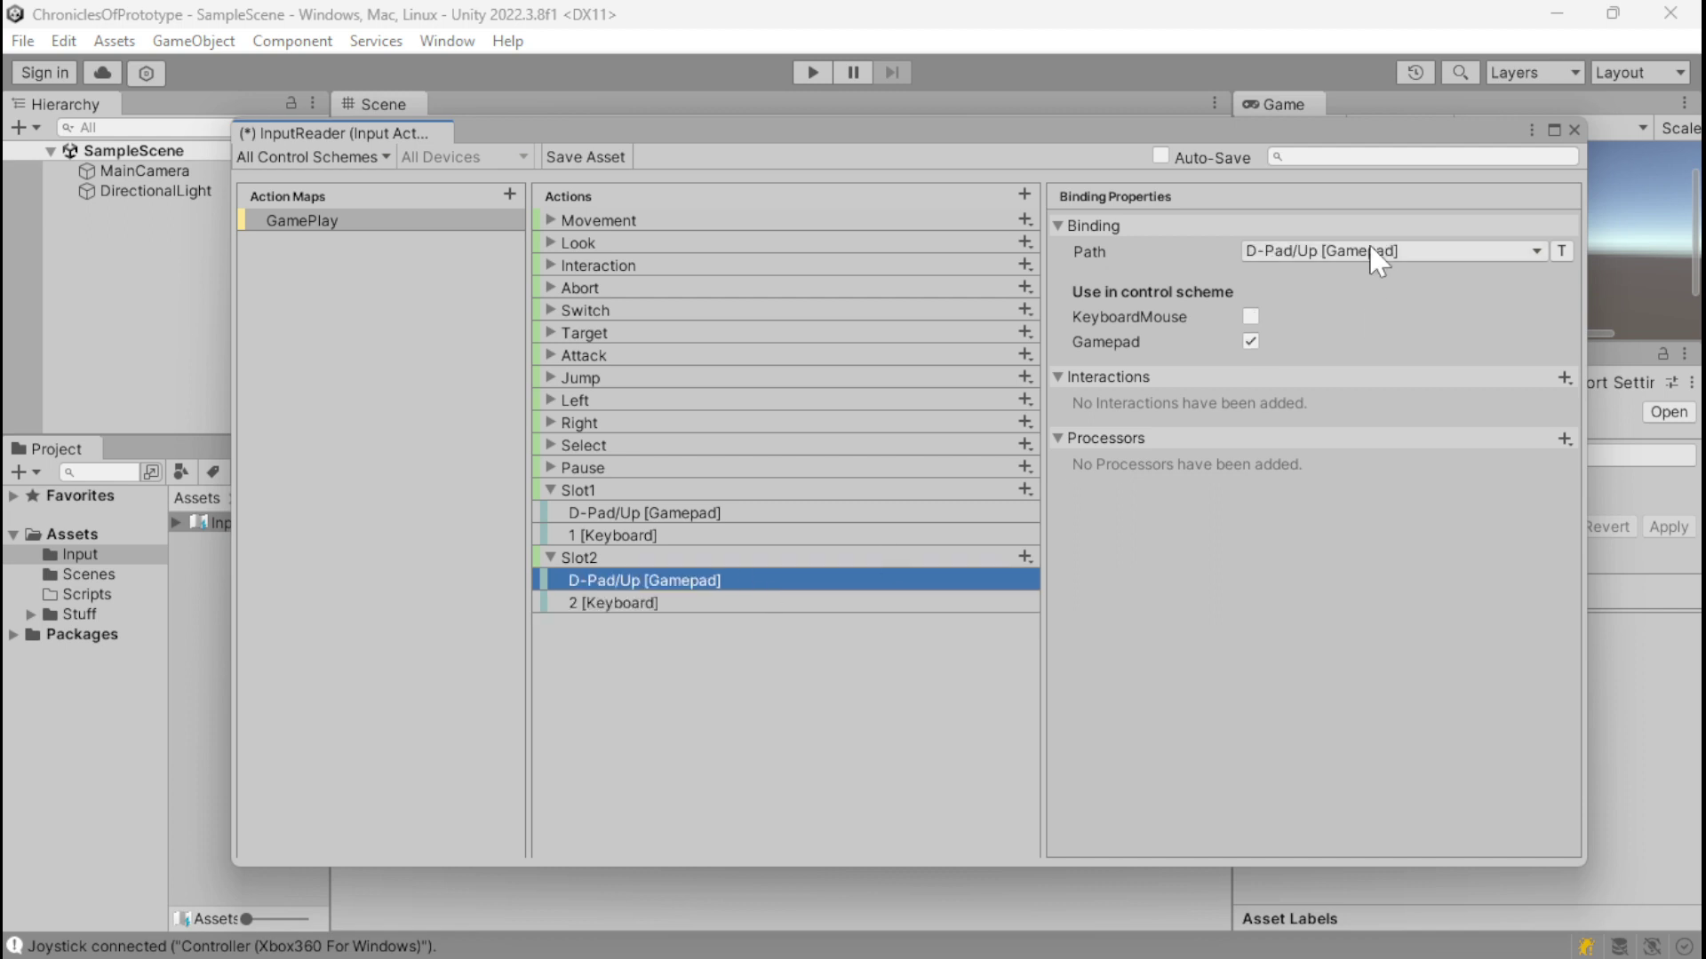
pyautogui.click(1315, 255)
pyautogui.click(1274, 279)
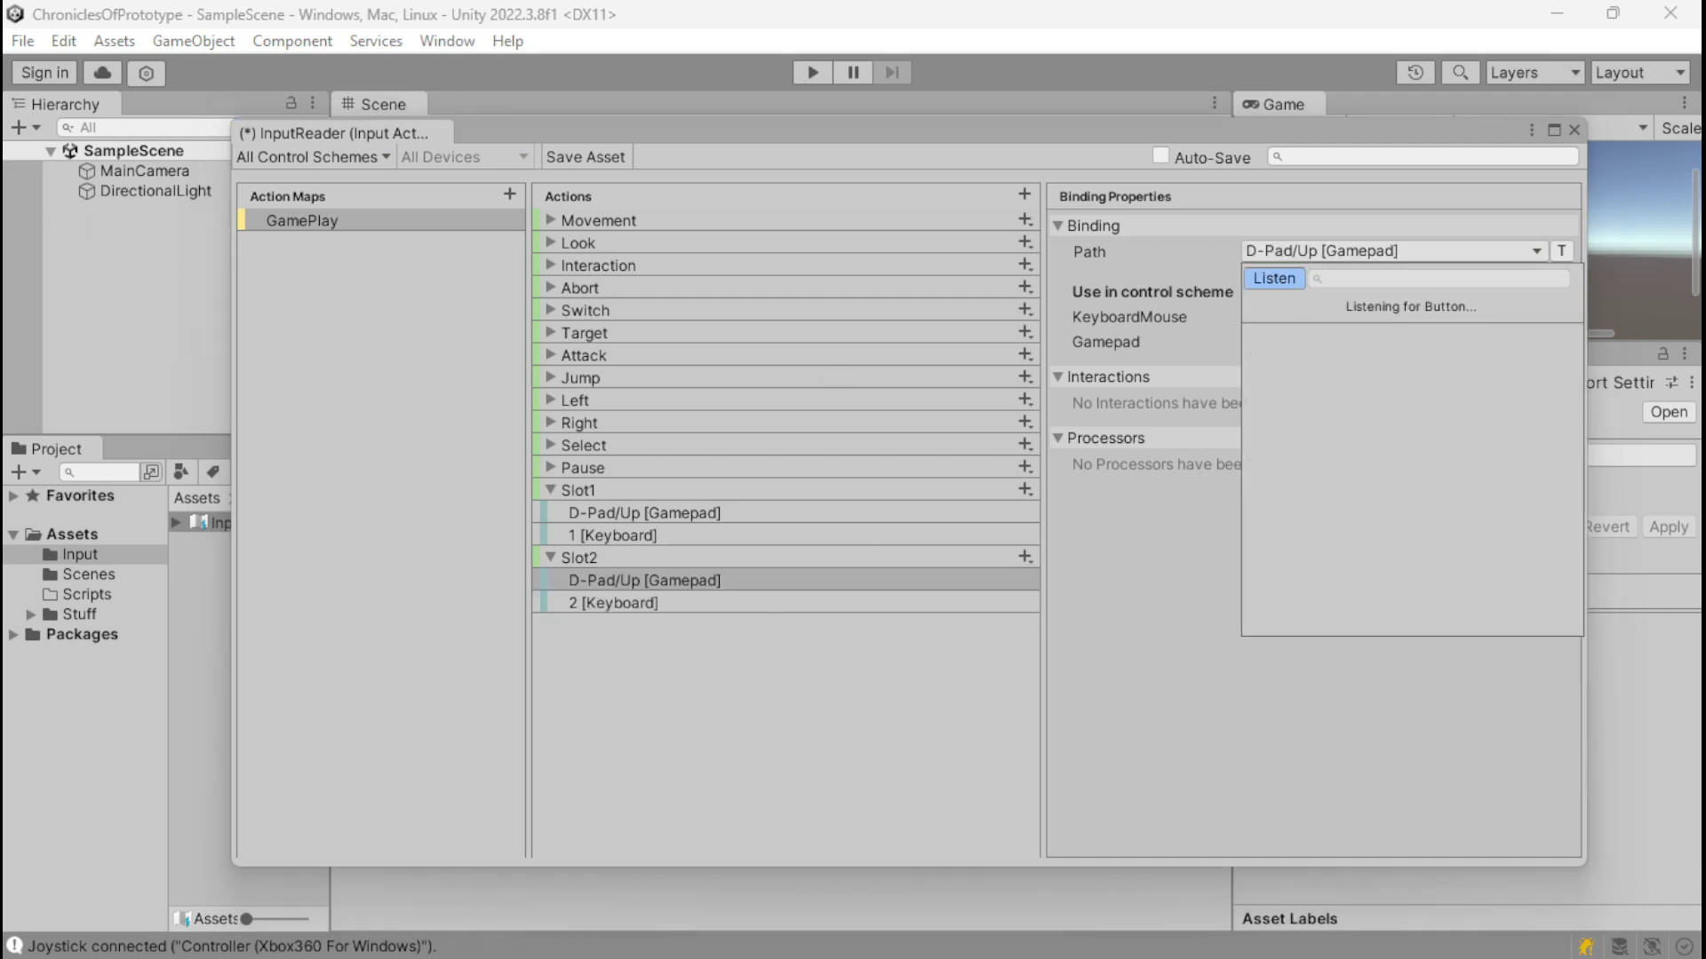
pyautogui.click(1306, 334)
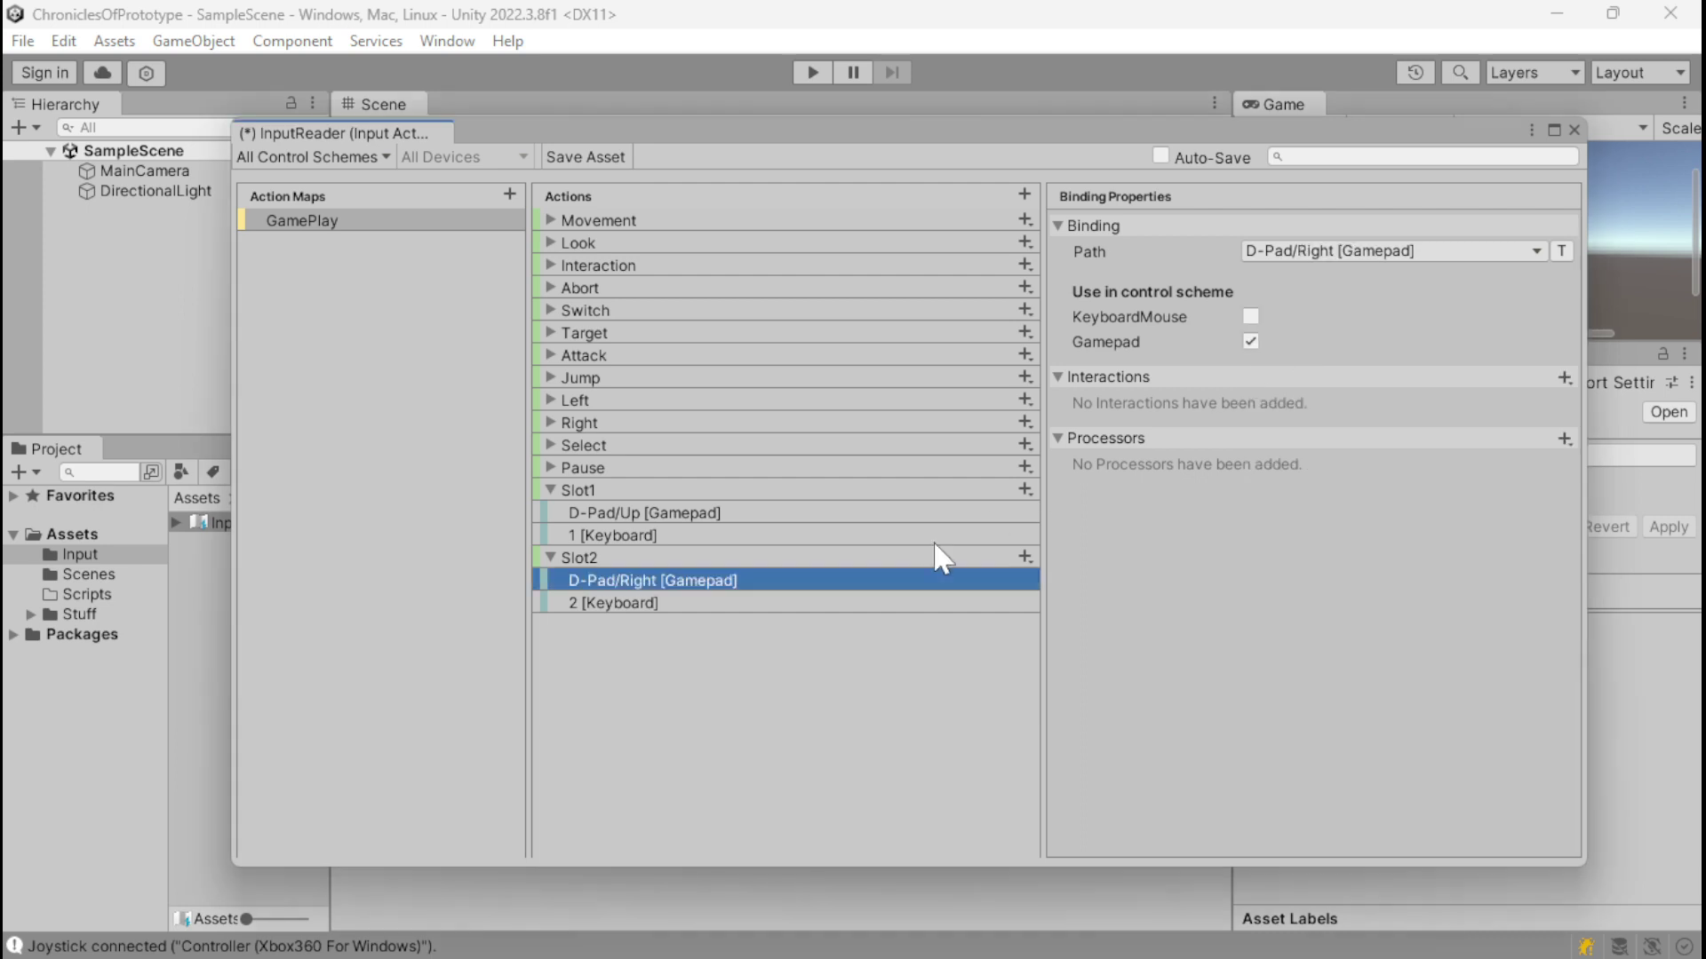
# Step: Duplicate the Slot2 action and set the copy's keyboard binding path to 3 [Keyboard] by listening for the key
pyautogui.click(620, 561)
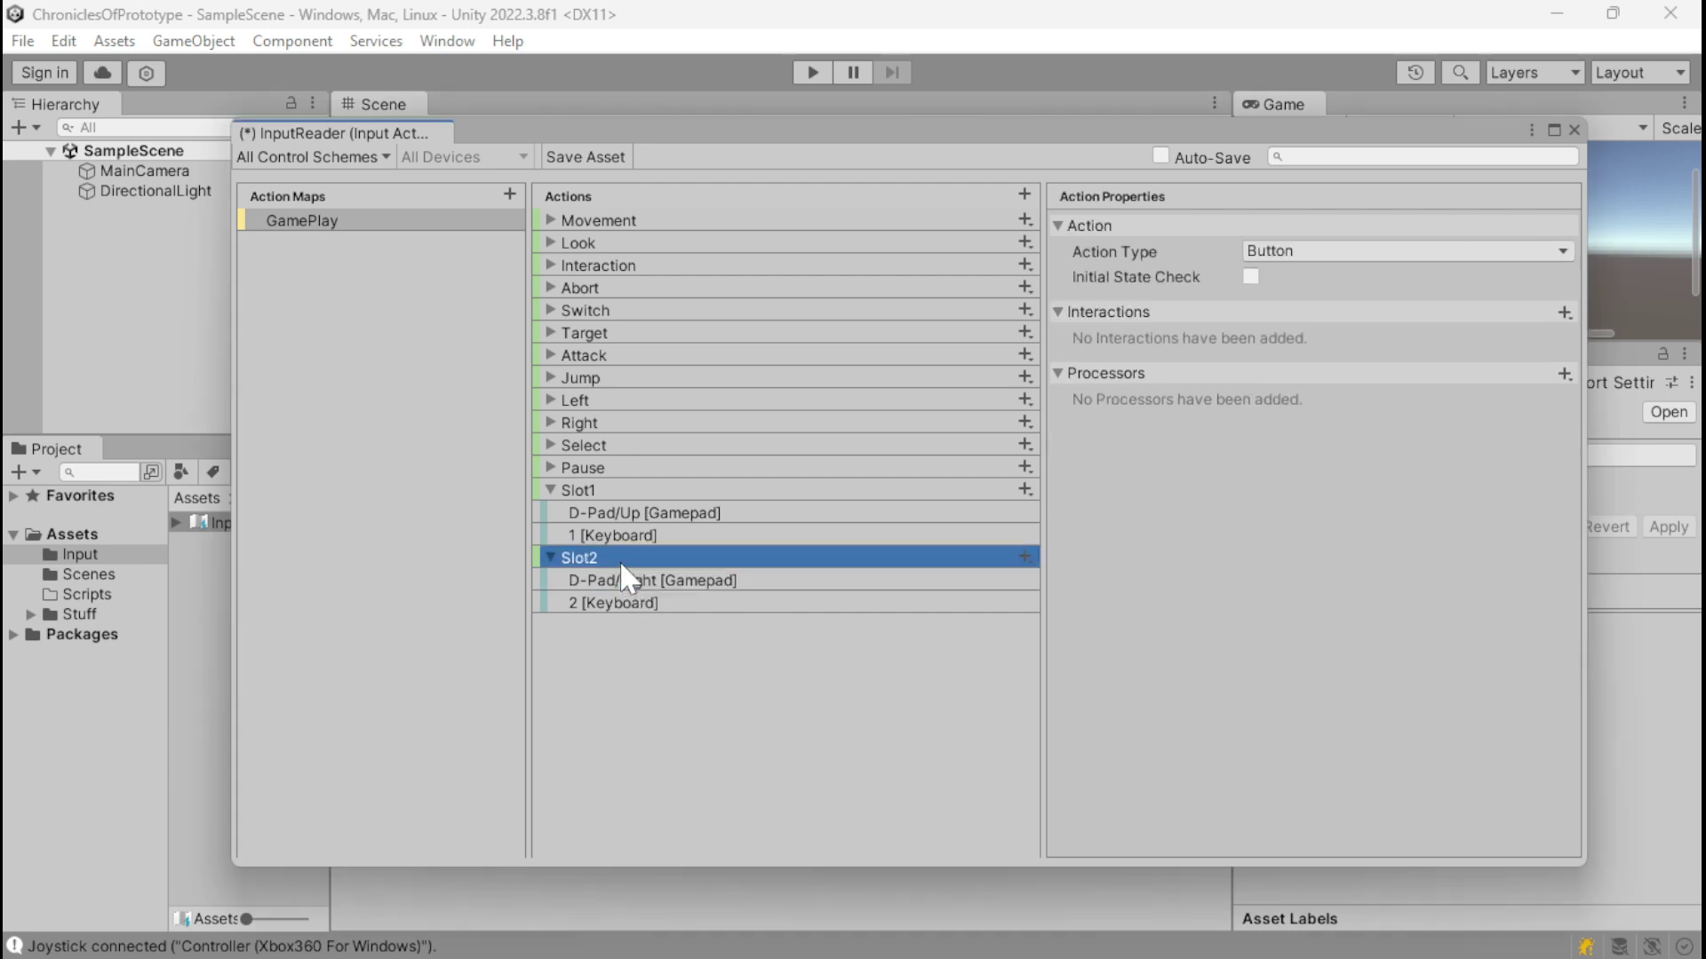
pyautogui.hotkey('ctrl', 'd')
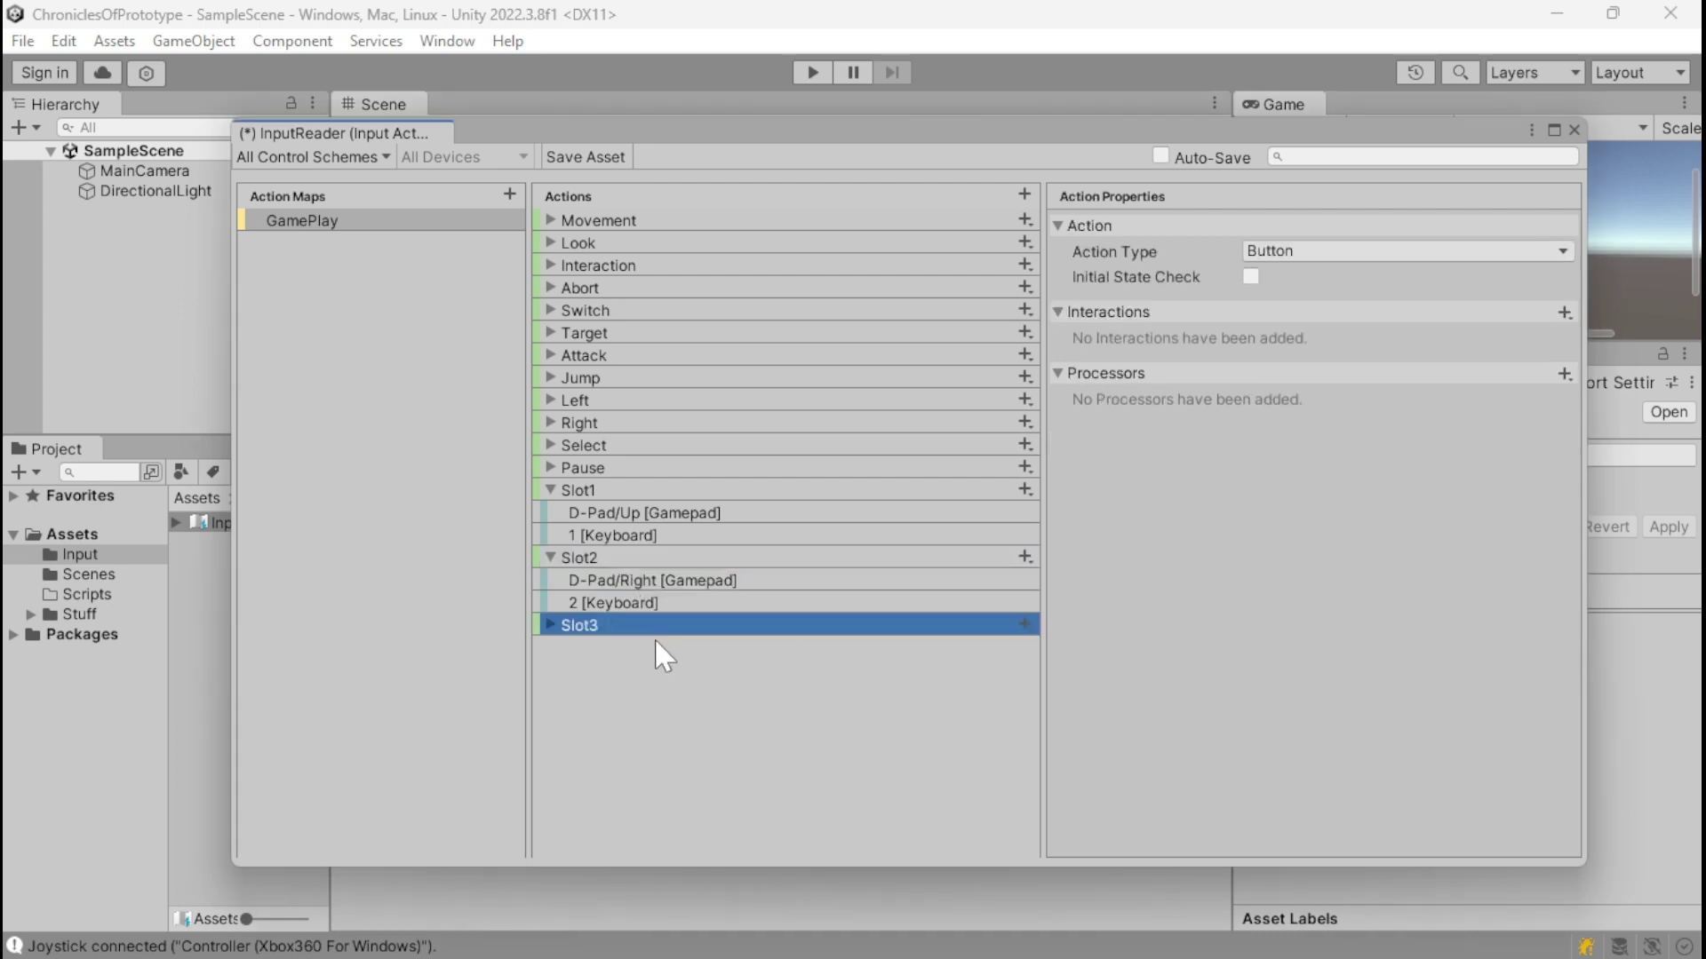
pyautogui.click(549, 623)
pyautogui.click(616, 670)
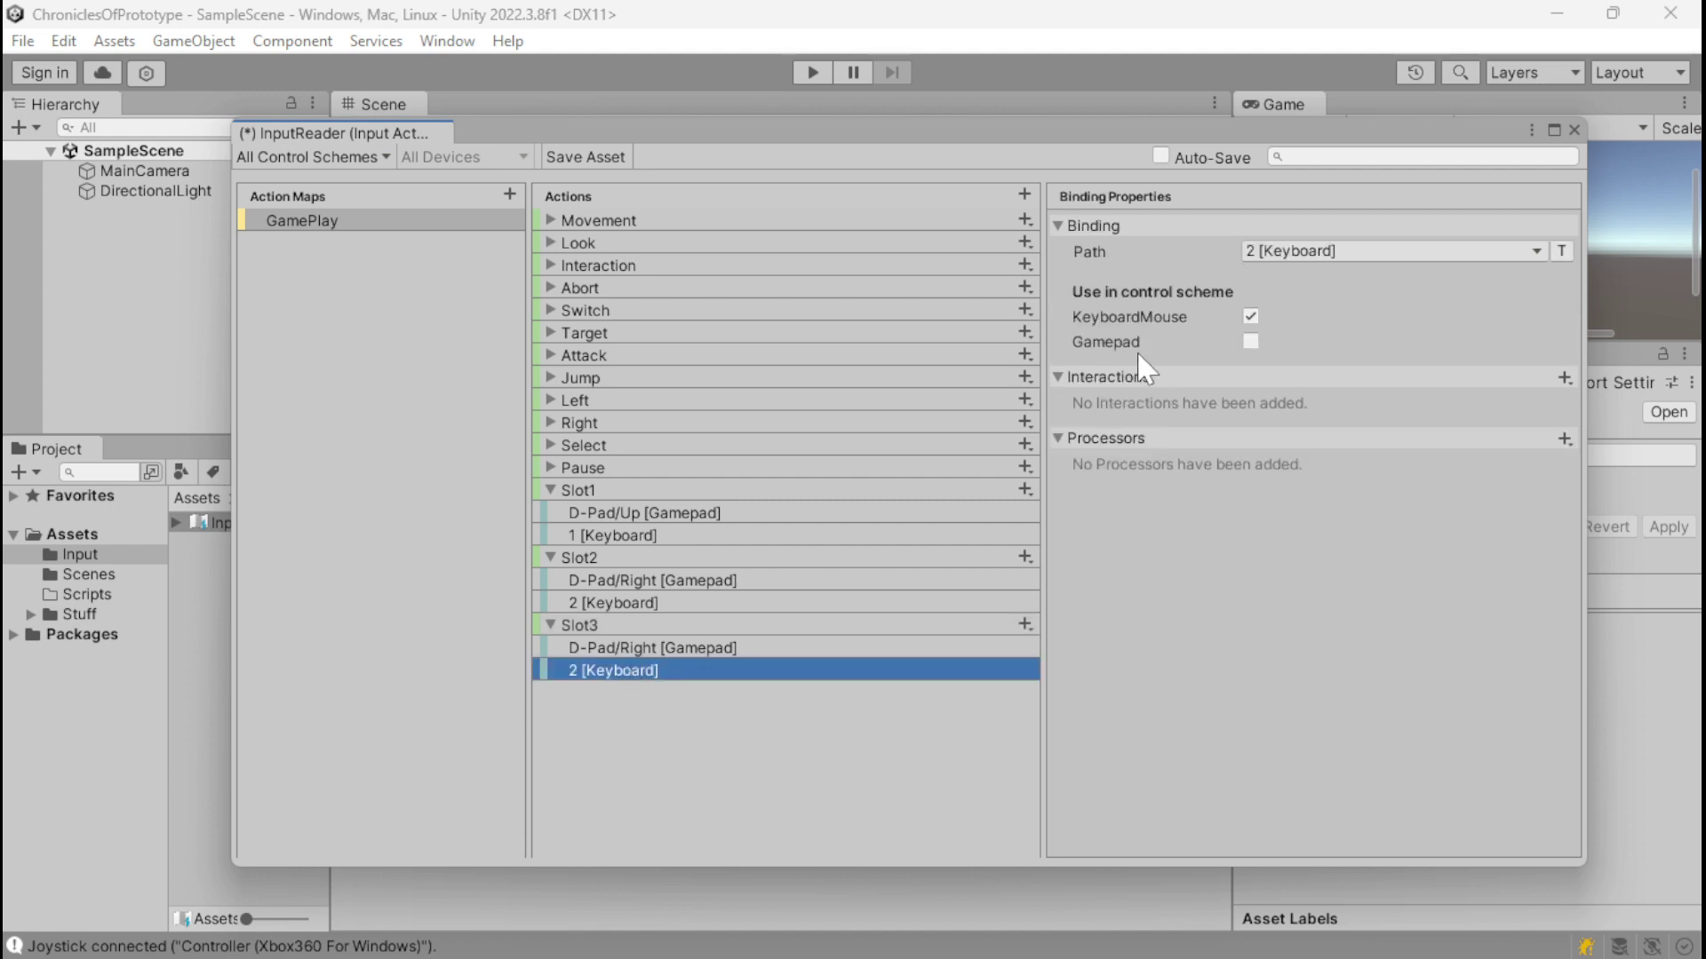
pyautogui.click(1270, 250)
pyautogui.click(1257, 278)
pyautogui.press('2')
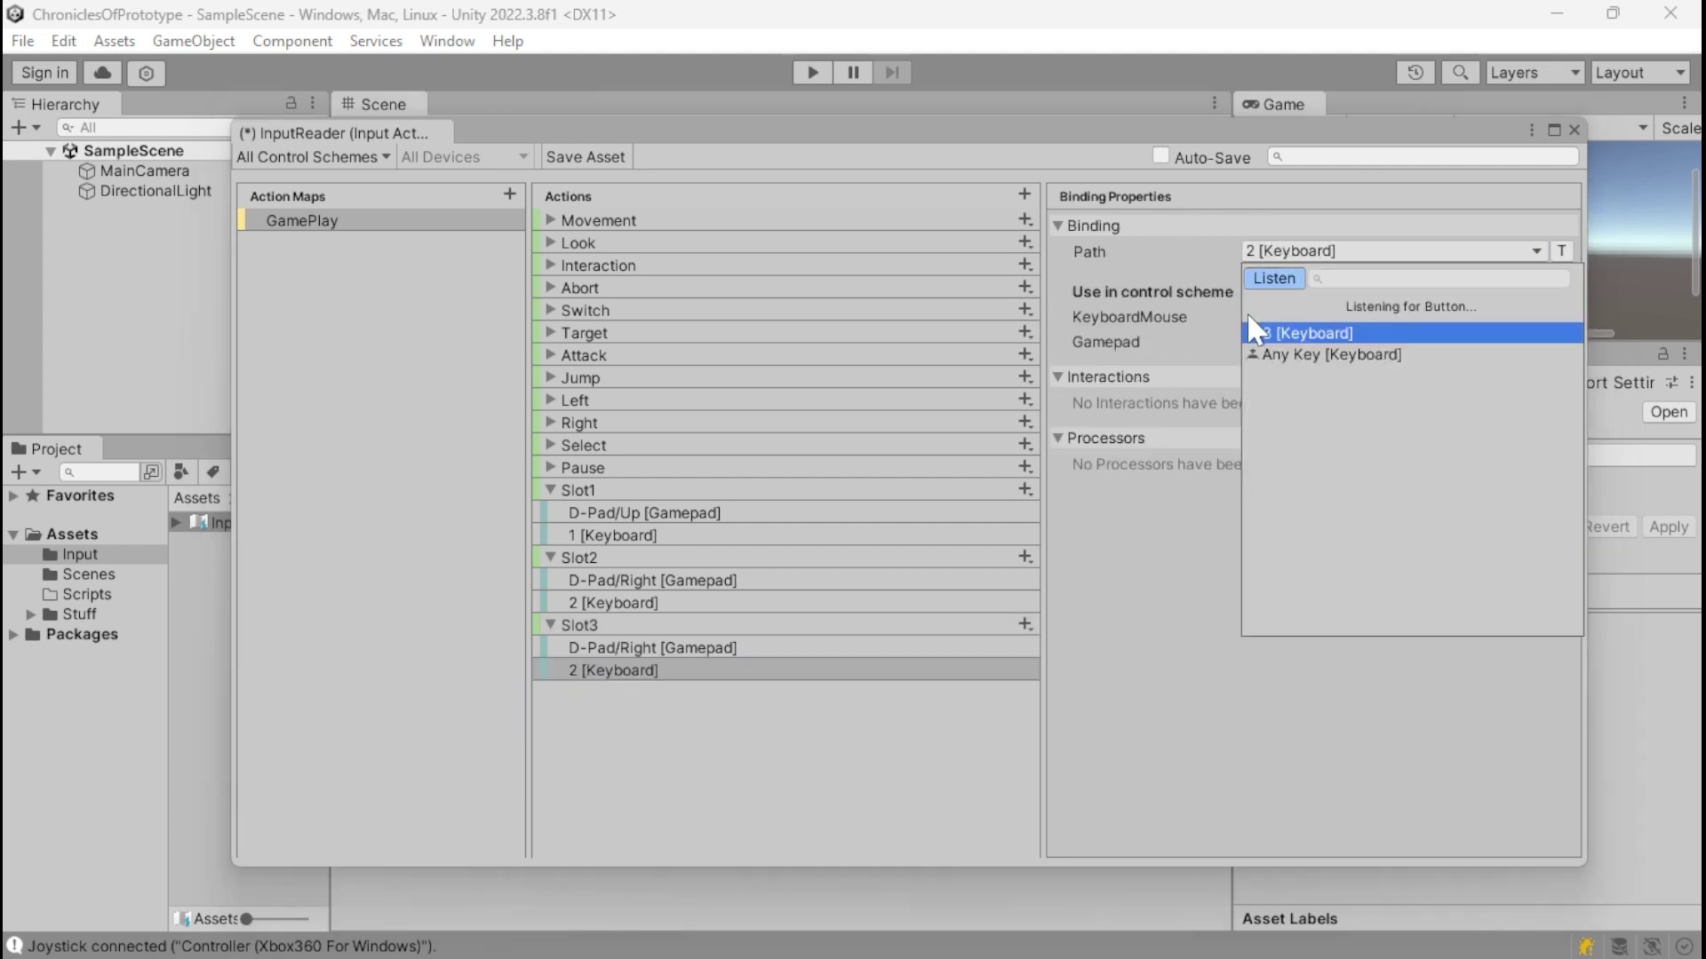
pyautogui.click(1288, 334)
# Step: Set Slot3's gamepad binding path to D-Pad/Down [Gamepad] by listening for the controller input
pyautogui.click(611, 650)
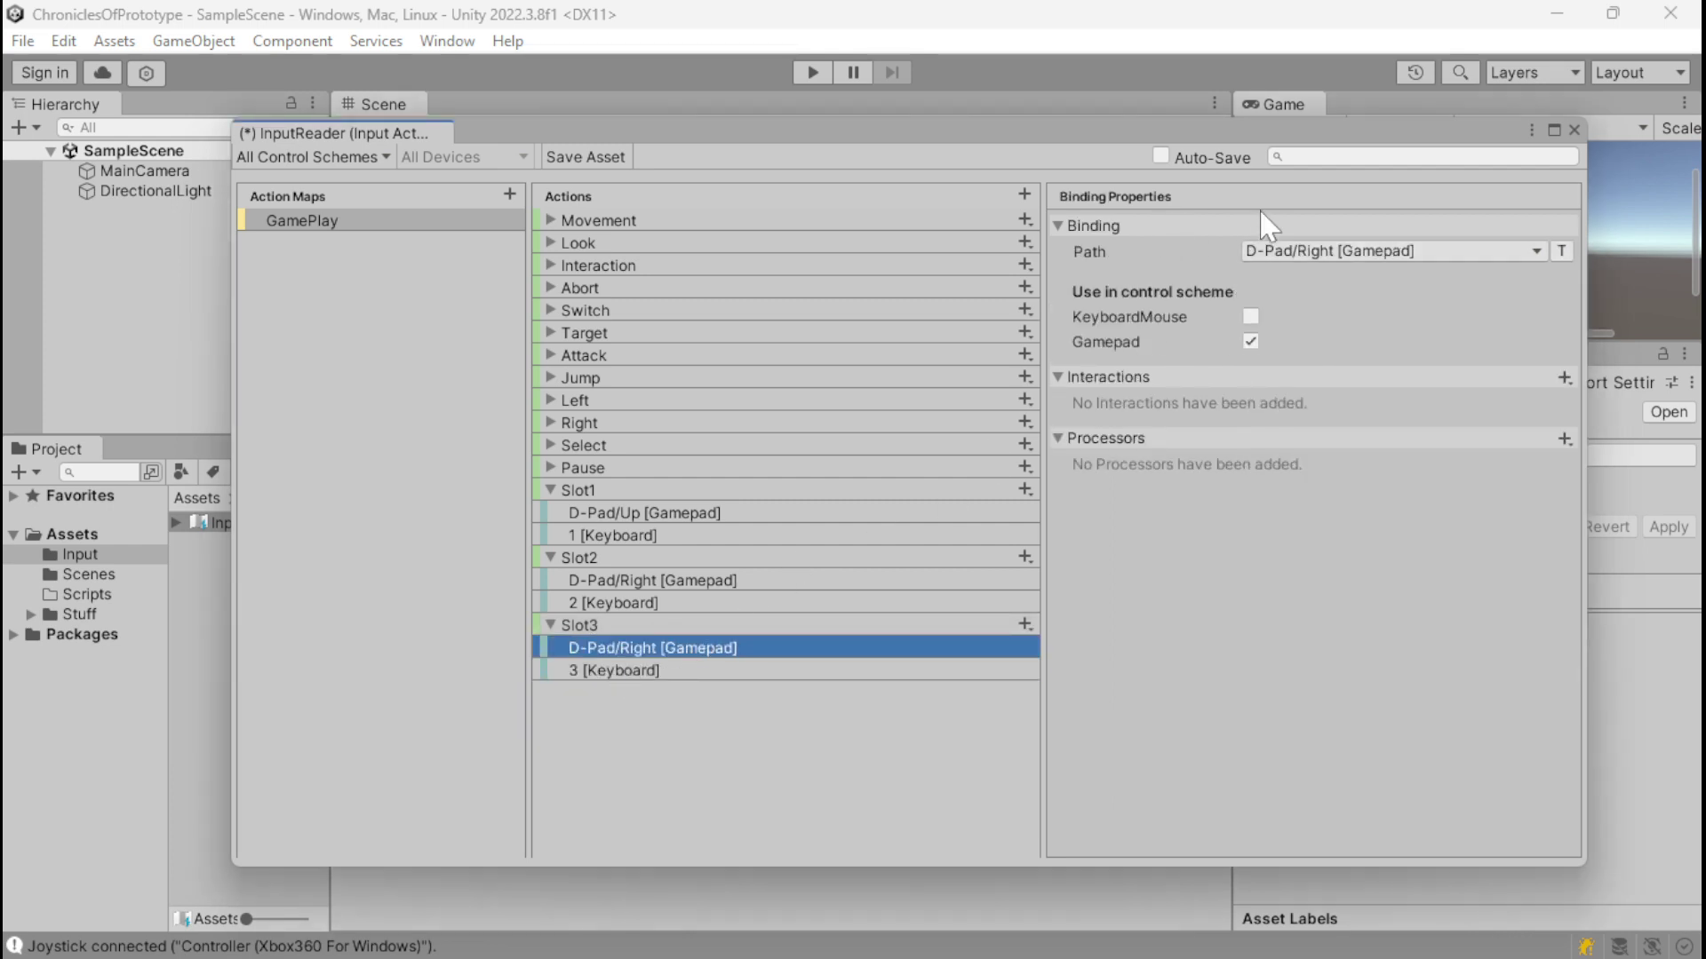
pyautogui.click(1283, 252)
pyautogui.click(1274, 279)
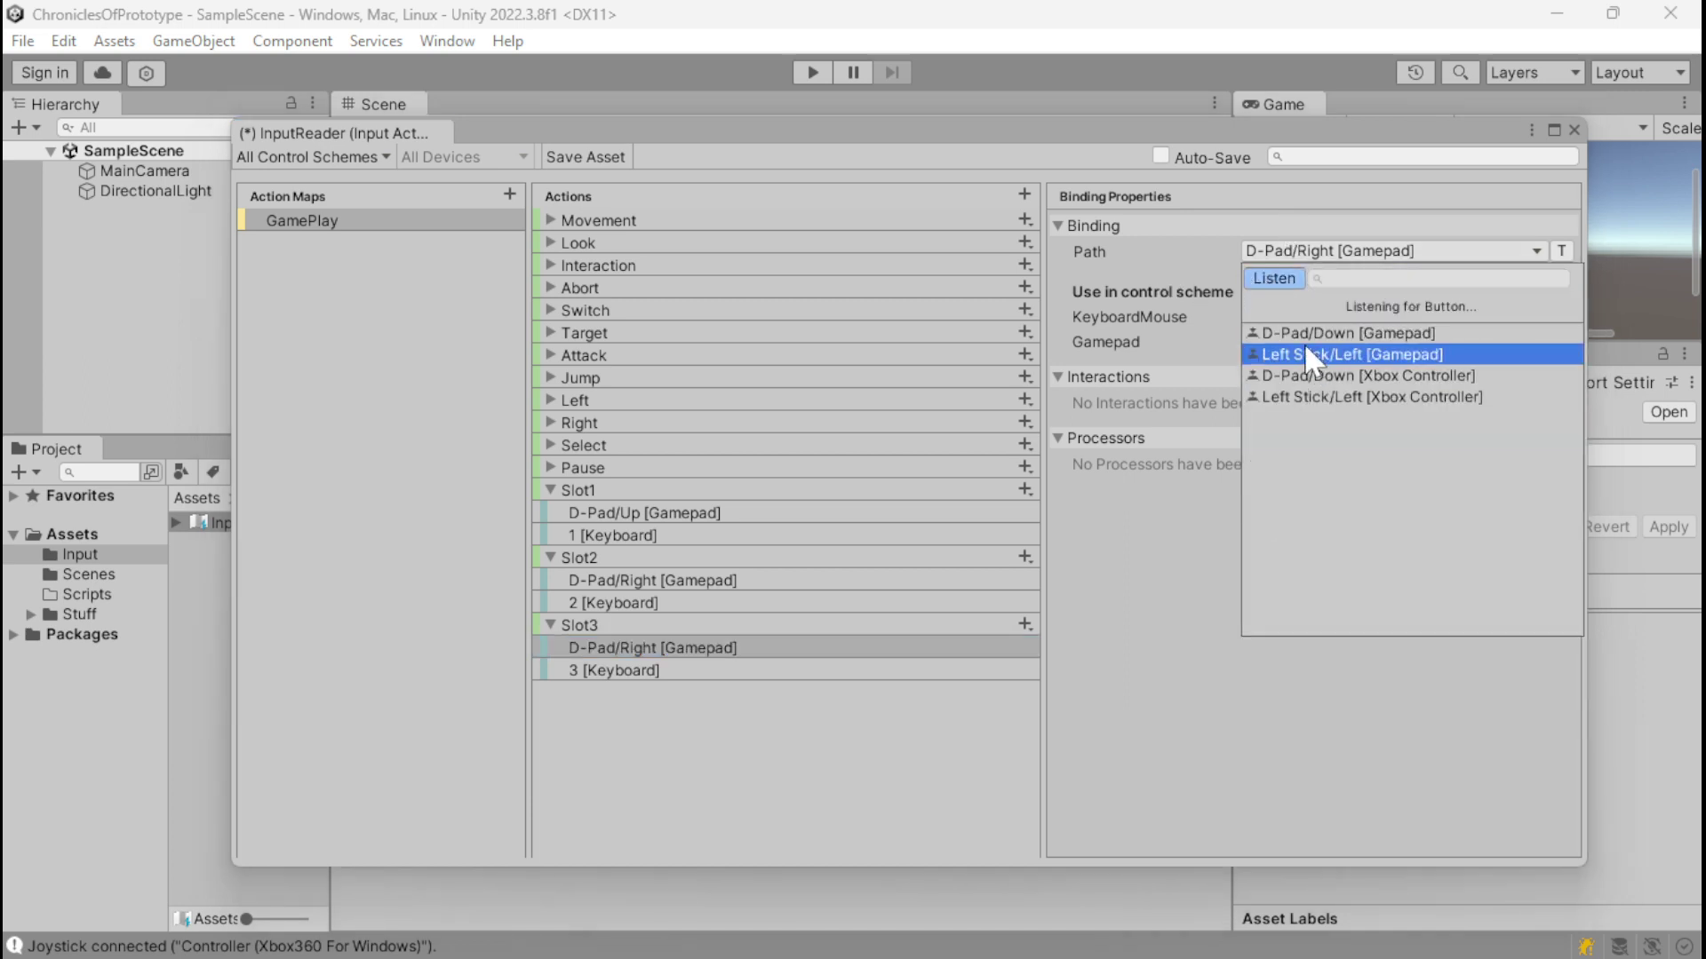
pyautogui.click(1320, 334)
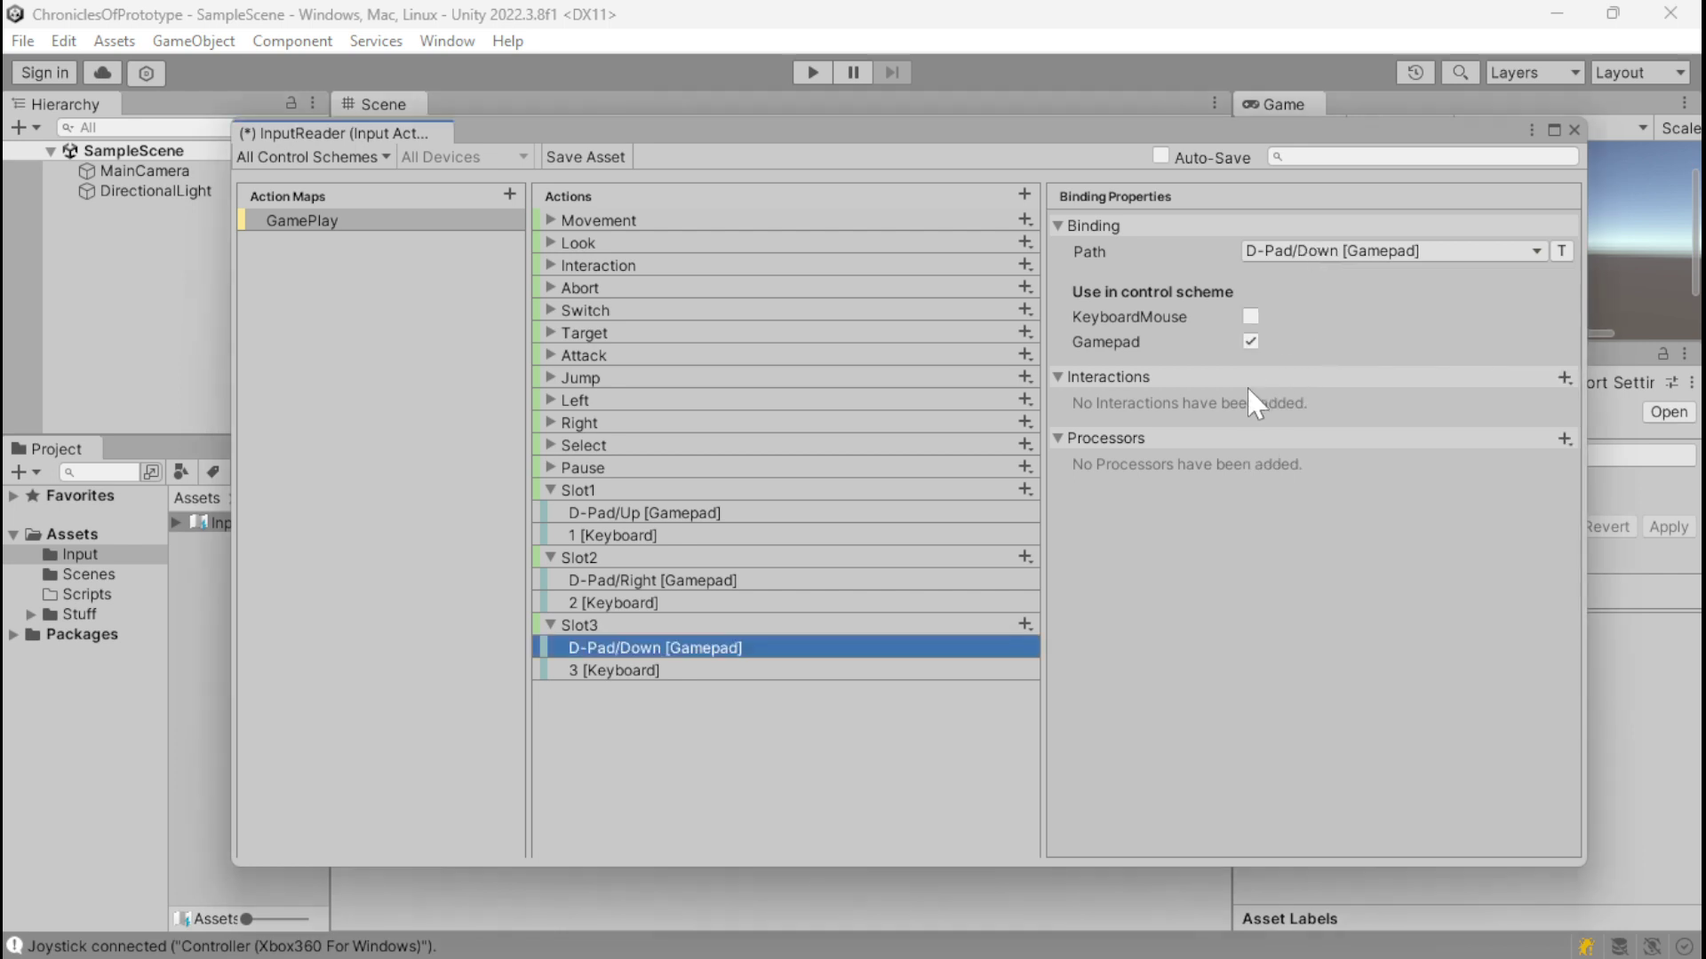
# Step: Duplicate the Slot3 action and set the copy's gamepad binding path to D-Pad/Left [Gamepad] by listening for the controller input
pyautogui.click(663, 620)
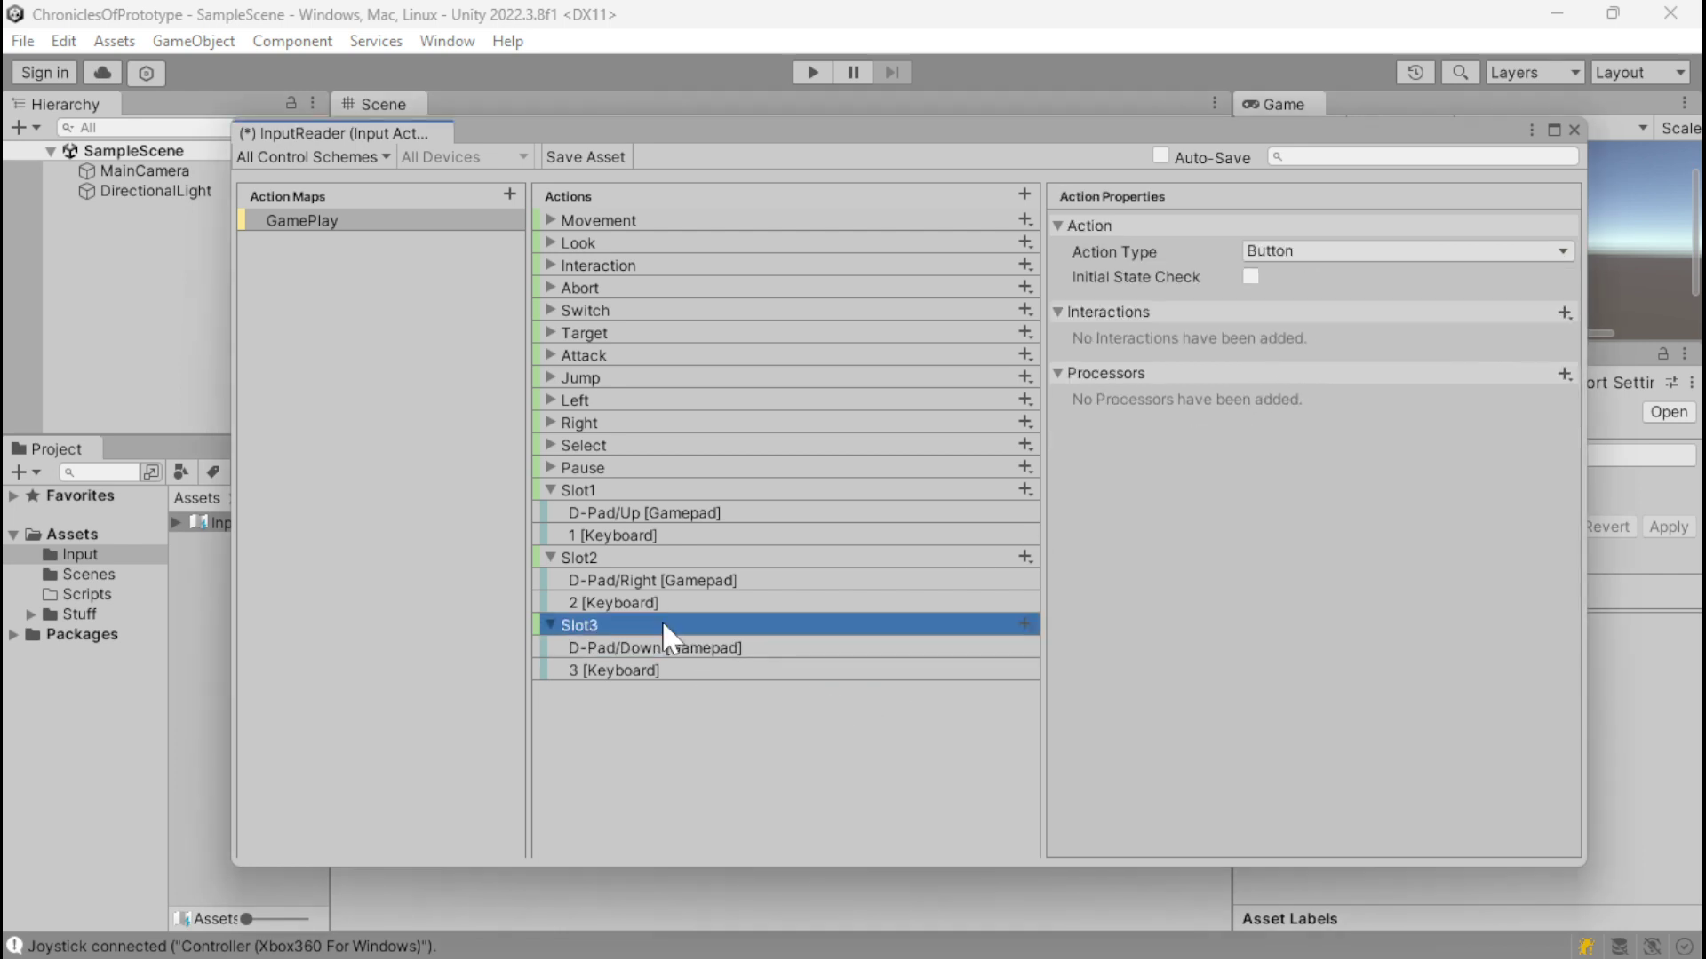
pyautogui.hotkey('ctrl', 'd')
pyautogui.click(551, 692)
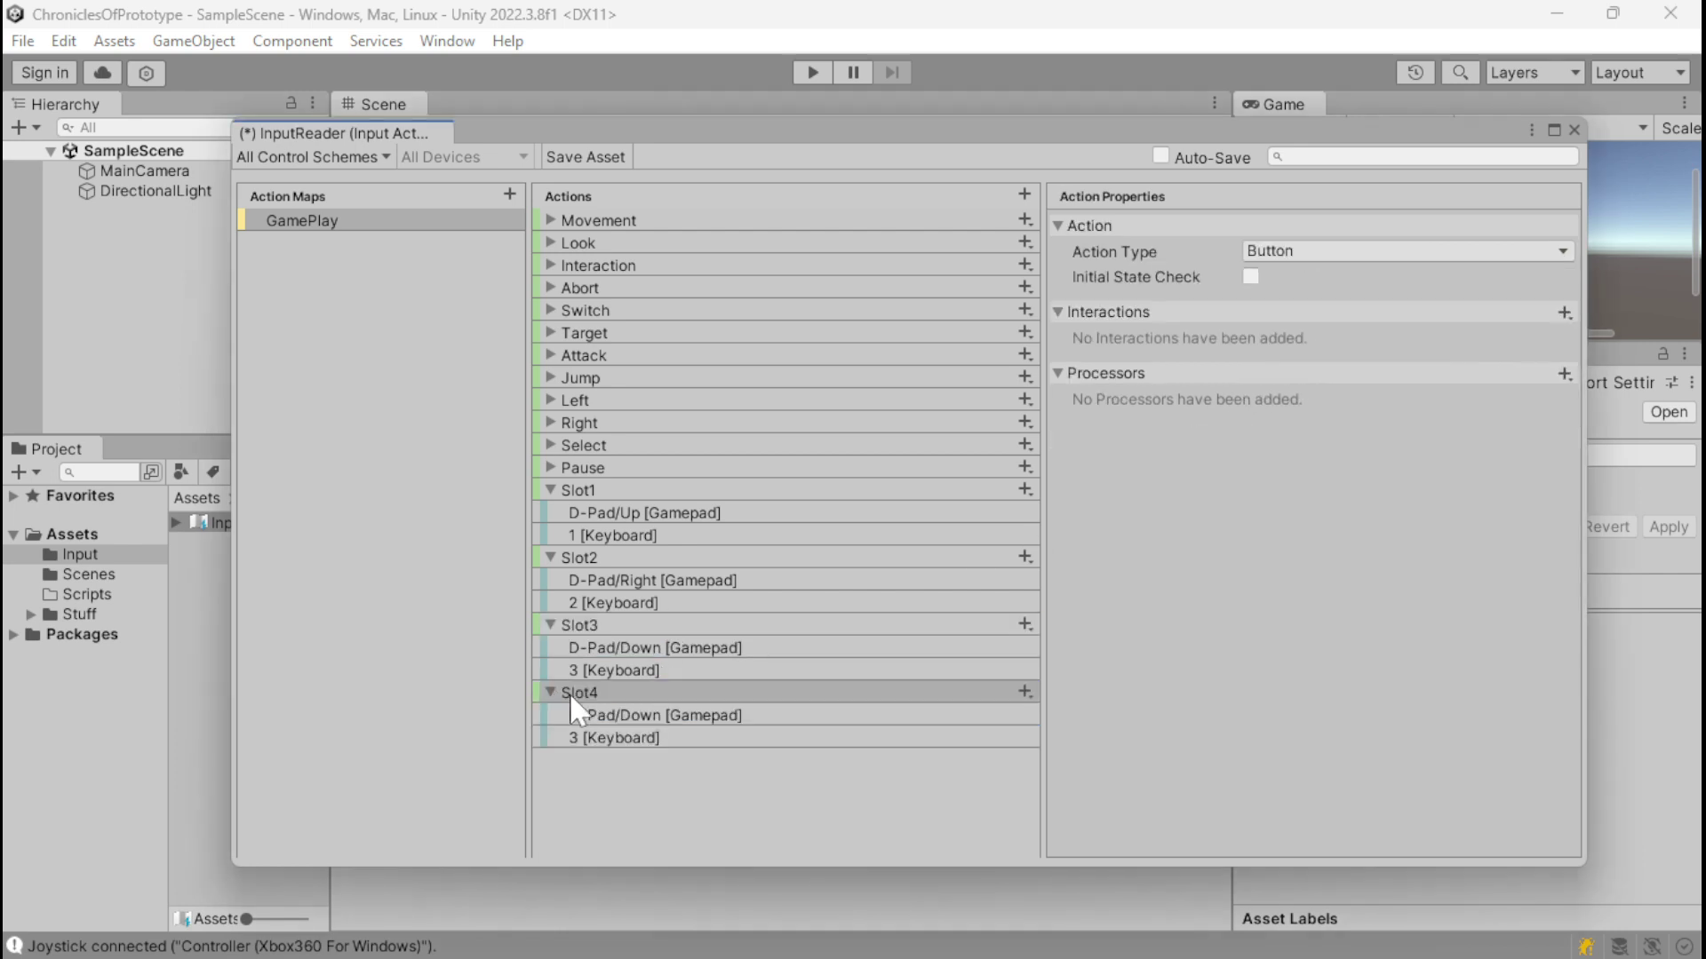
pyautogui.click(643, 731)
pyautogui.click(1278, 252)
pyautogui.click(1268, 279)
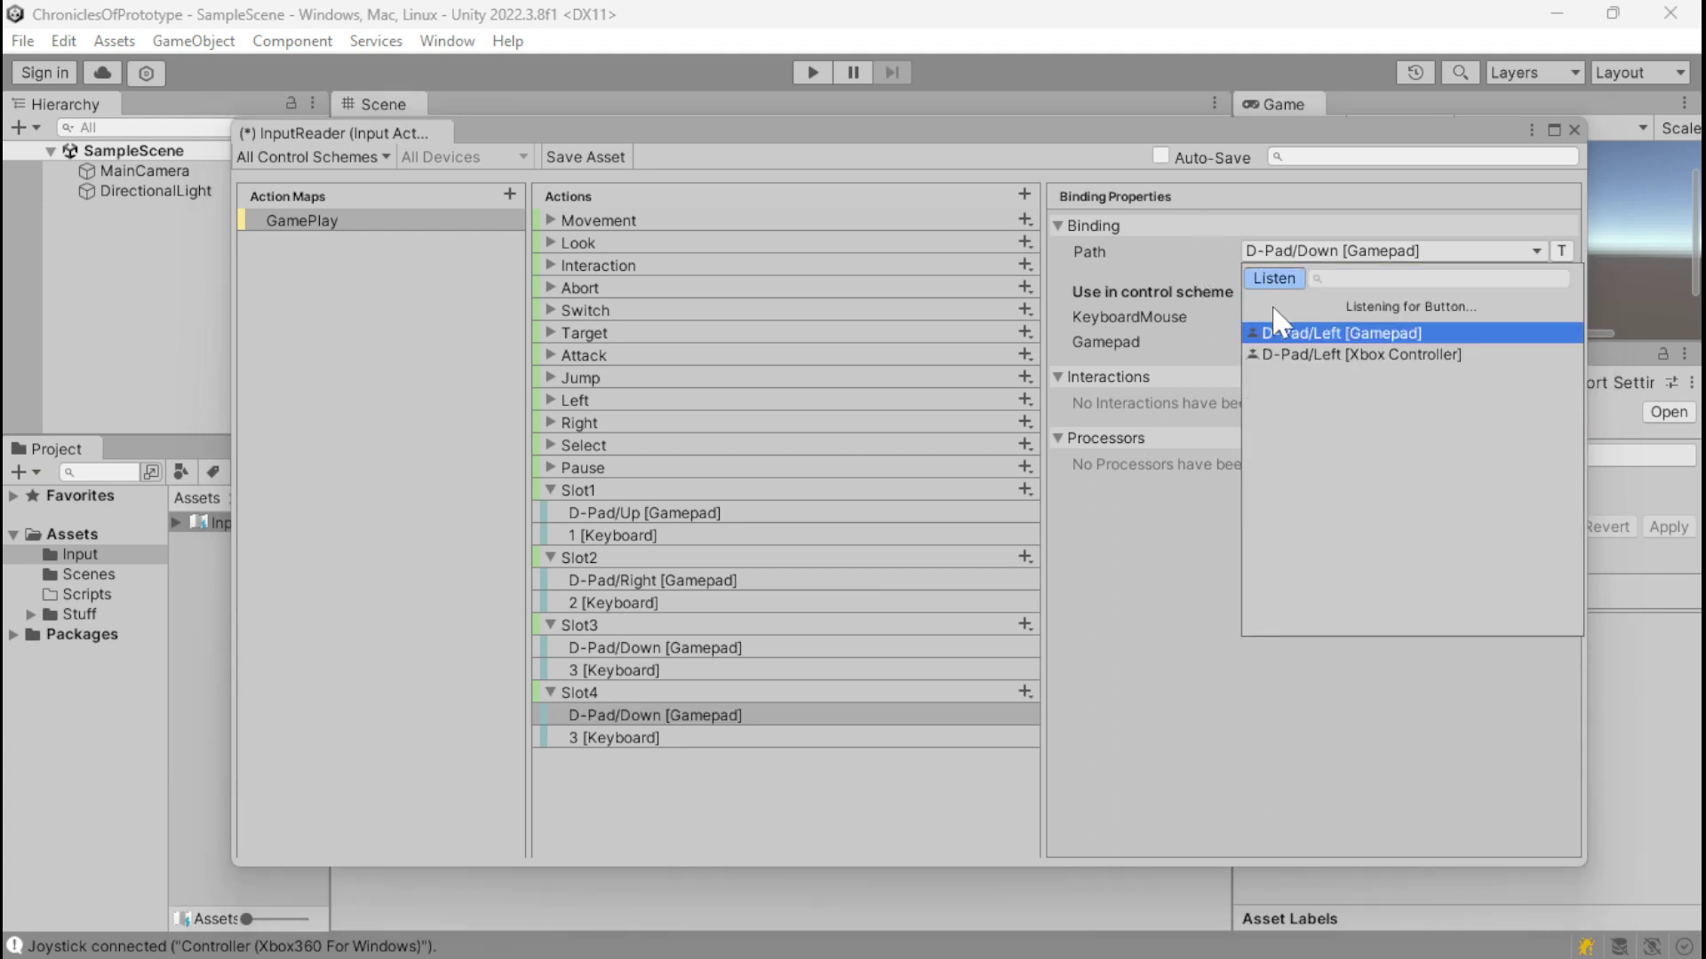
pyautogui.click(1274, 325)
# Step: Set Slot4's keyboard binding path to 4 [Keyboard] by listening for the key
pyautogui.click(710, 737)
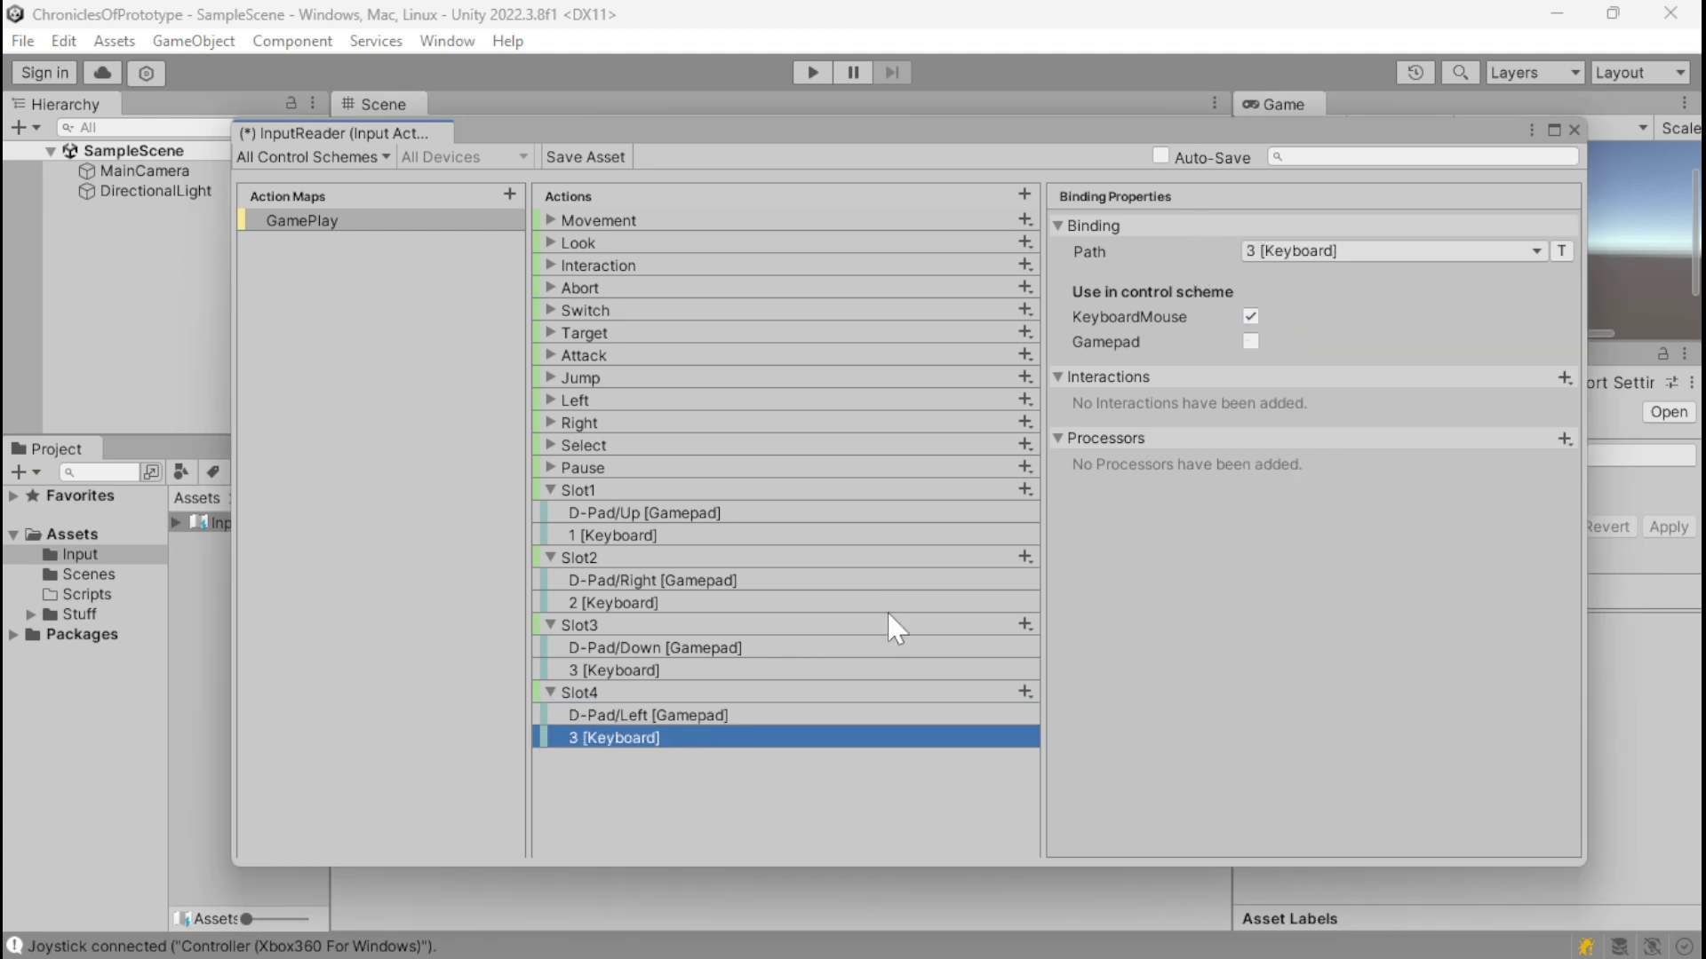
pyautogui.click(1363, 250)
pyautogui.click(1279, 279)
pyautogui.press('4')
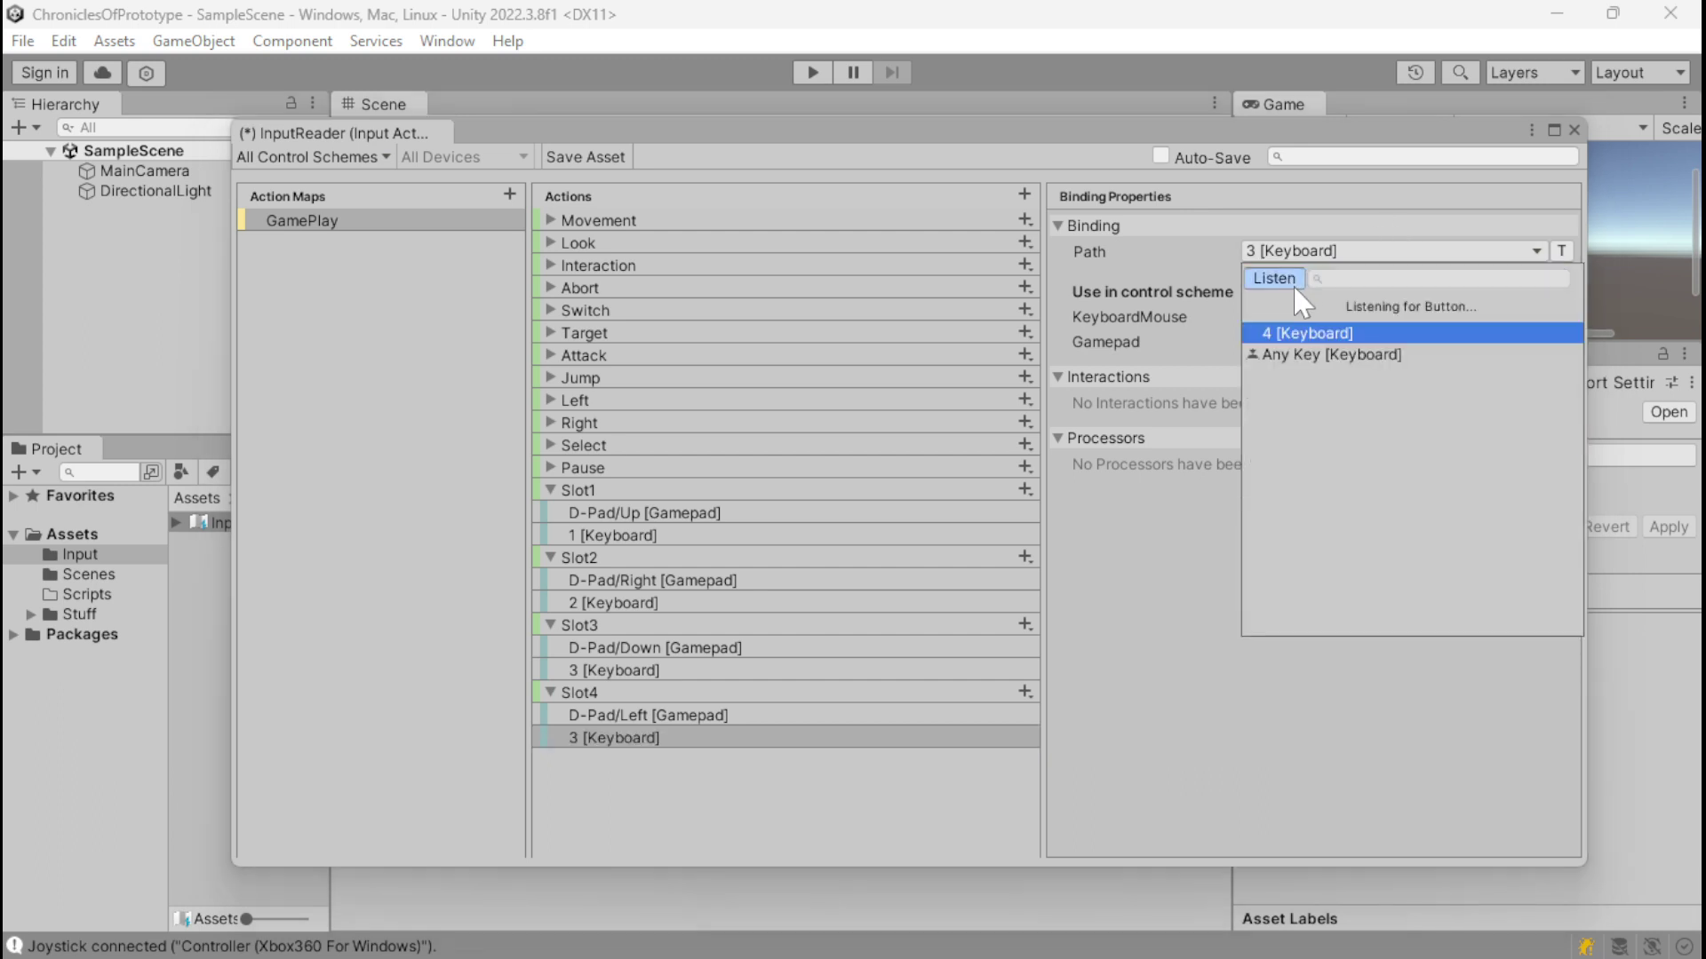
pyautogui.click(1315, 333)
# Step: Collapse the Slot1, Slot2, Slot3 and Slot4 actions in the GamePlay action map
pyautogui.moveTo(592, 467); pyautogui.dragTo(587, 751)
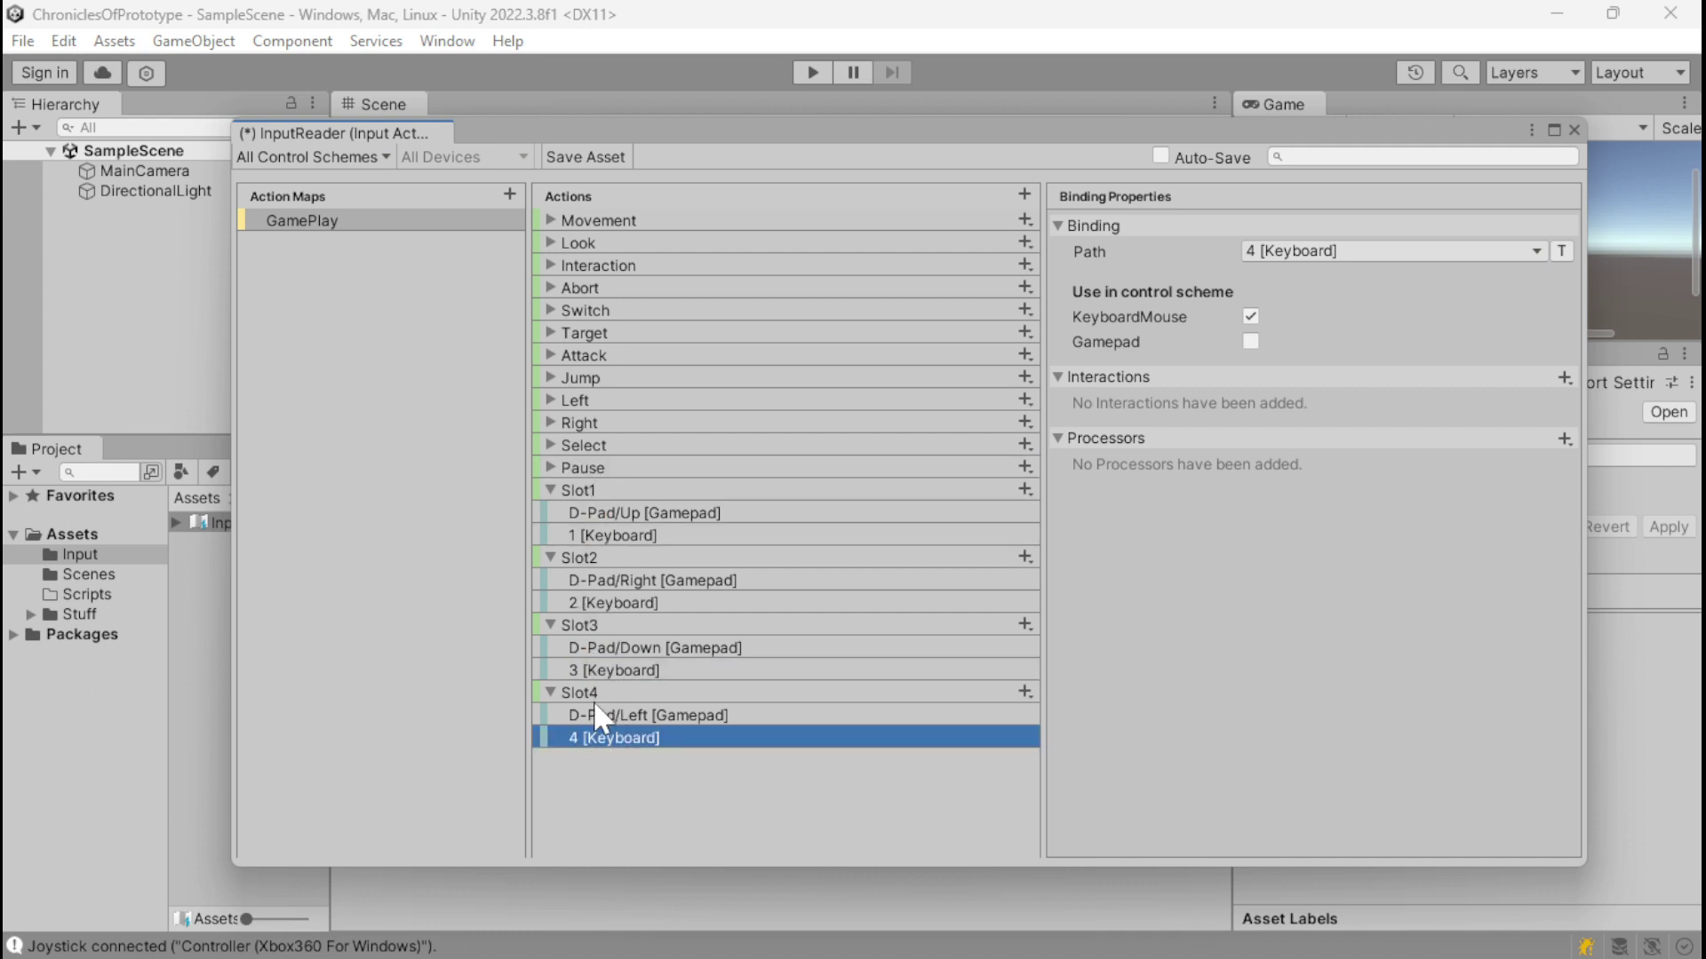
pyautogui.click(550, 490)
pyautogui.click(552, 504)
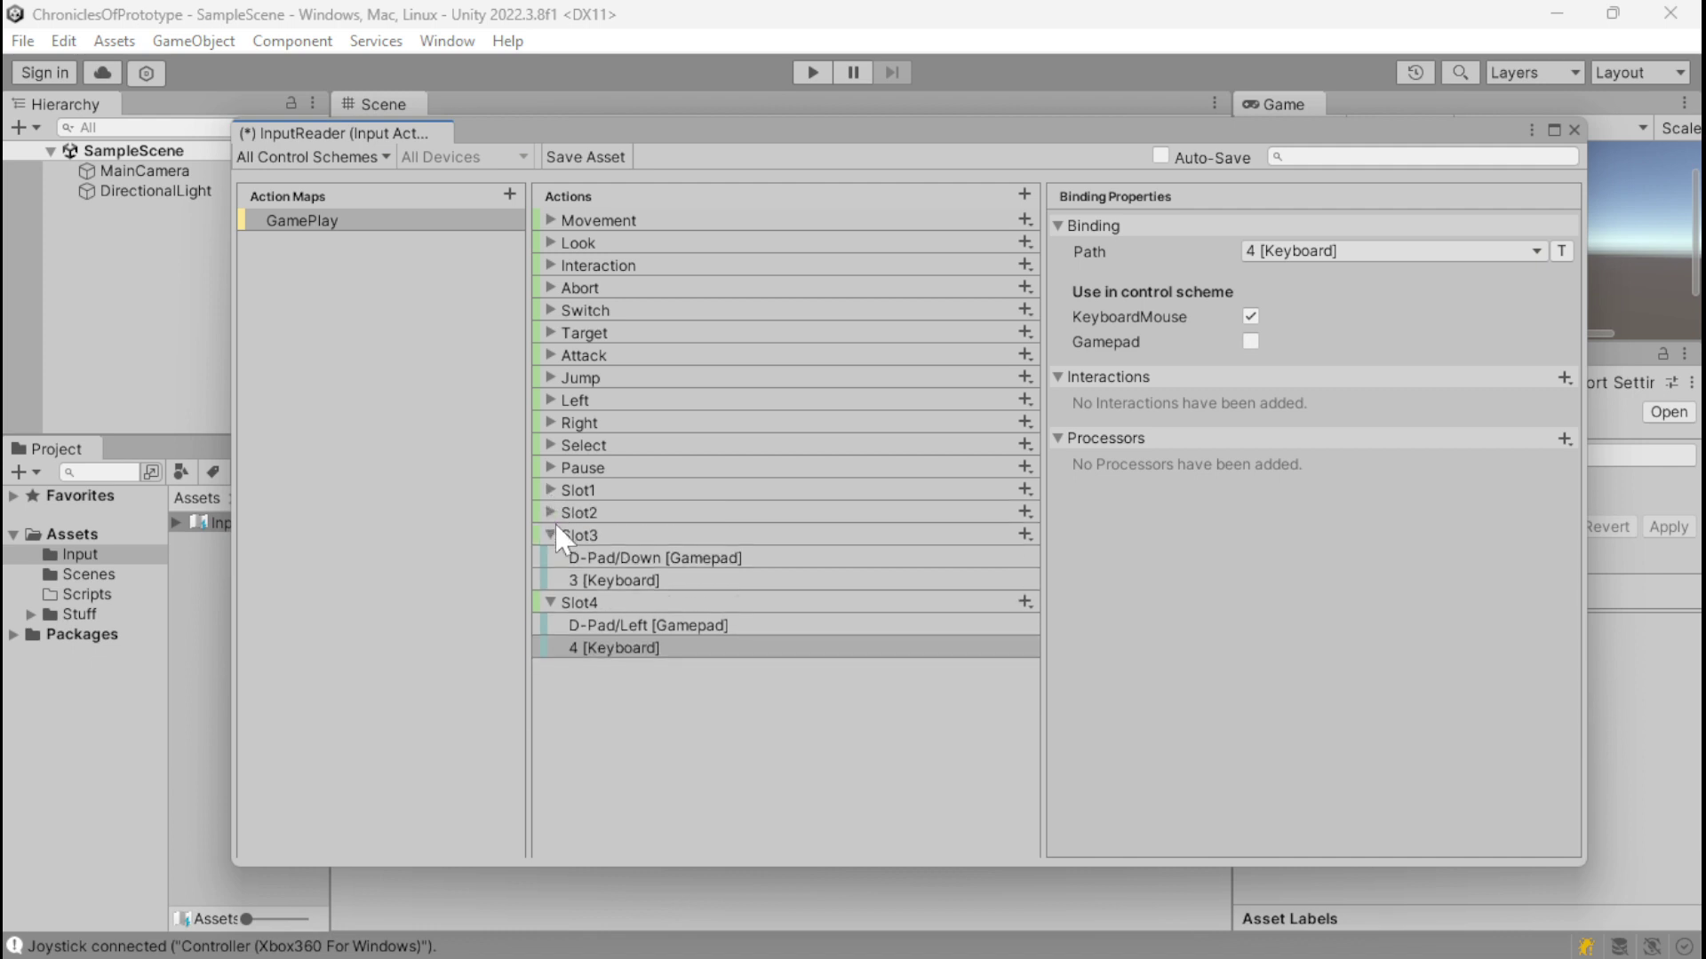
pyautogui.click(553, 533)
pyautogui.click(550, 557)
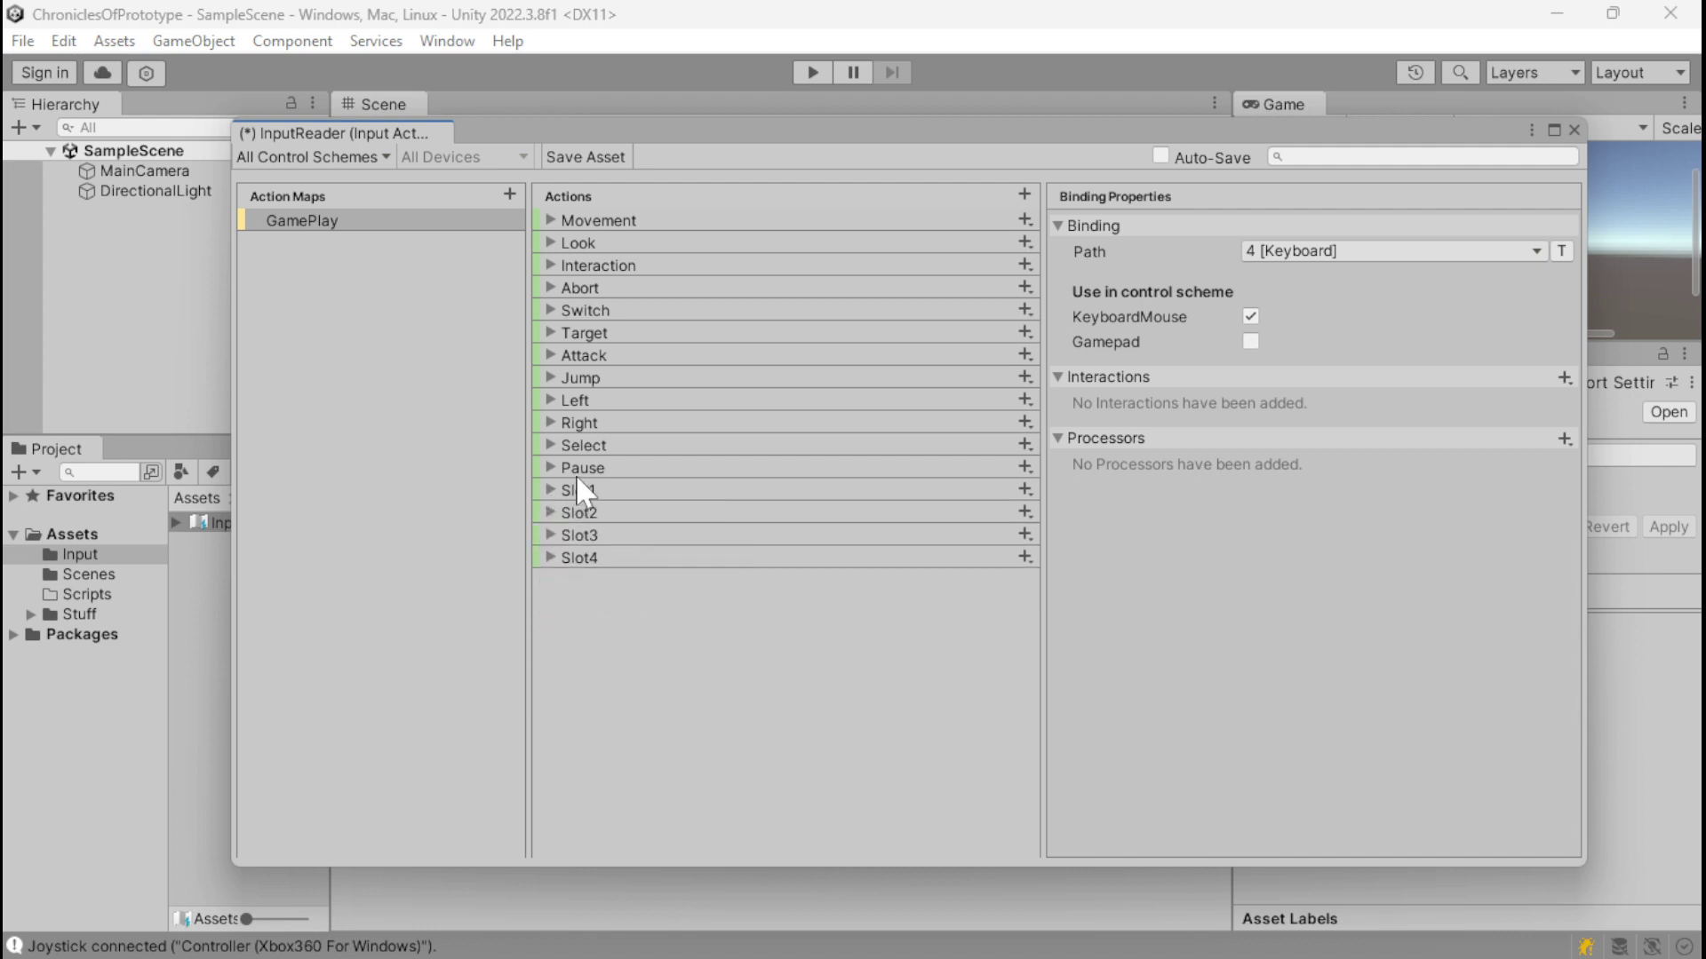
# Step: Move the Pause and Select actions below Slot4 in the GamePlay action map and save the asset
pyautogui.moveTo(578, 468); pyautogui.dragTo(574, 571)
pyautogui.moveTo(583, 448); pyautogui.dragTo(574, 563)
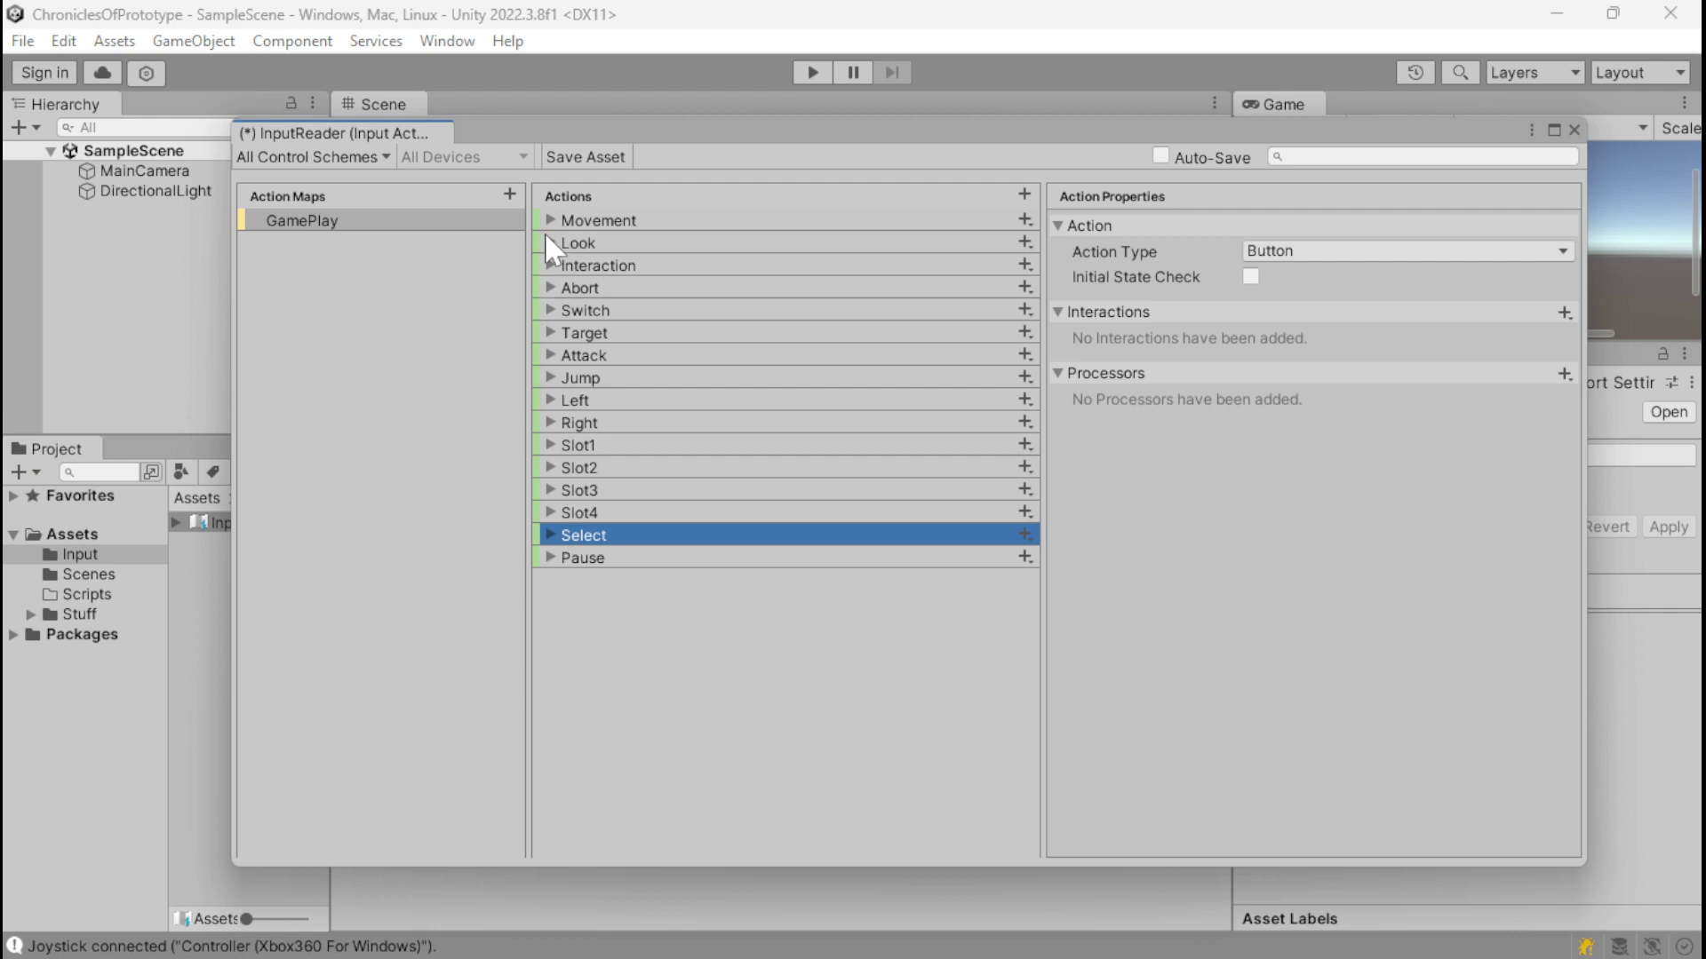
pyautogui.click(582, 156)
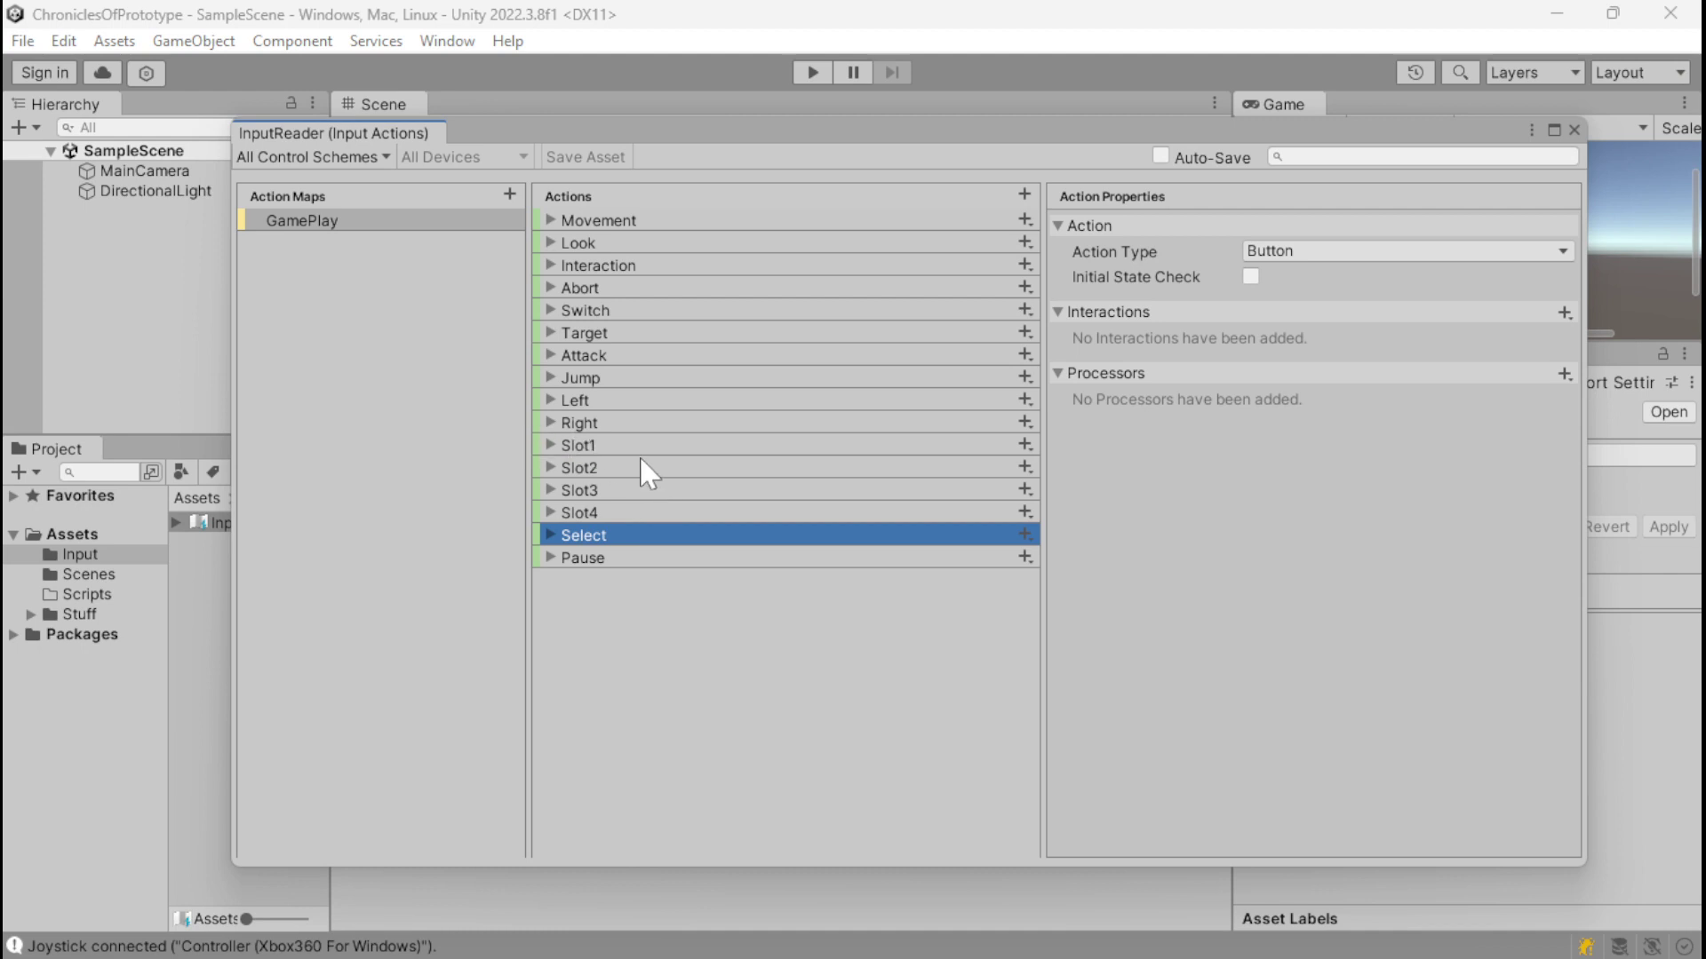
# Step: Review the gamepad and keyboard bindings of the Slot1 and Select actions, leaving both actions collapsed
pyautogui.click(551, 535)
pyautogui.click(552, 445)
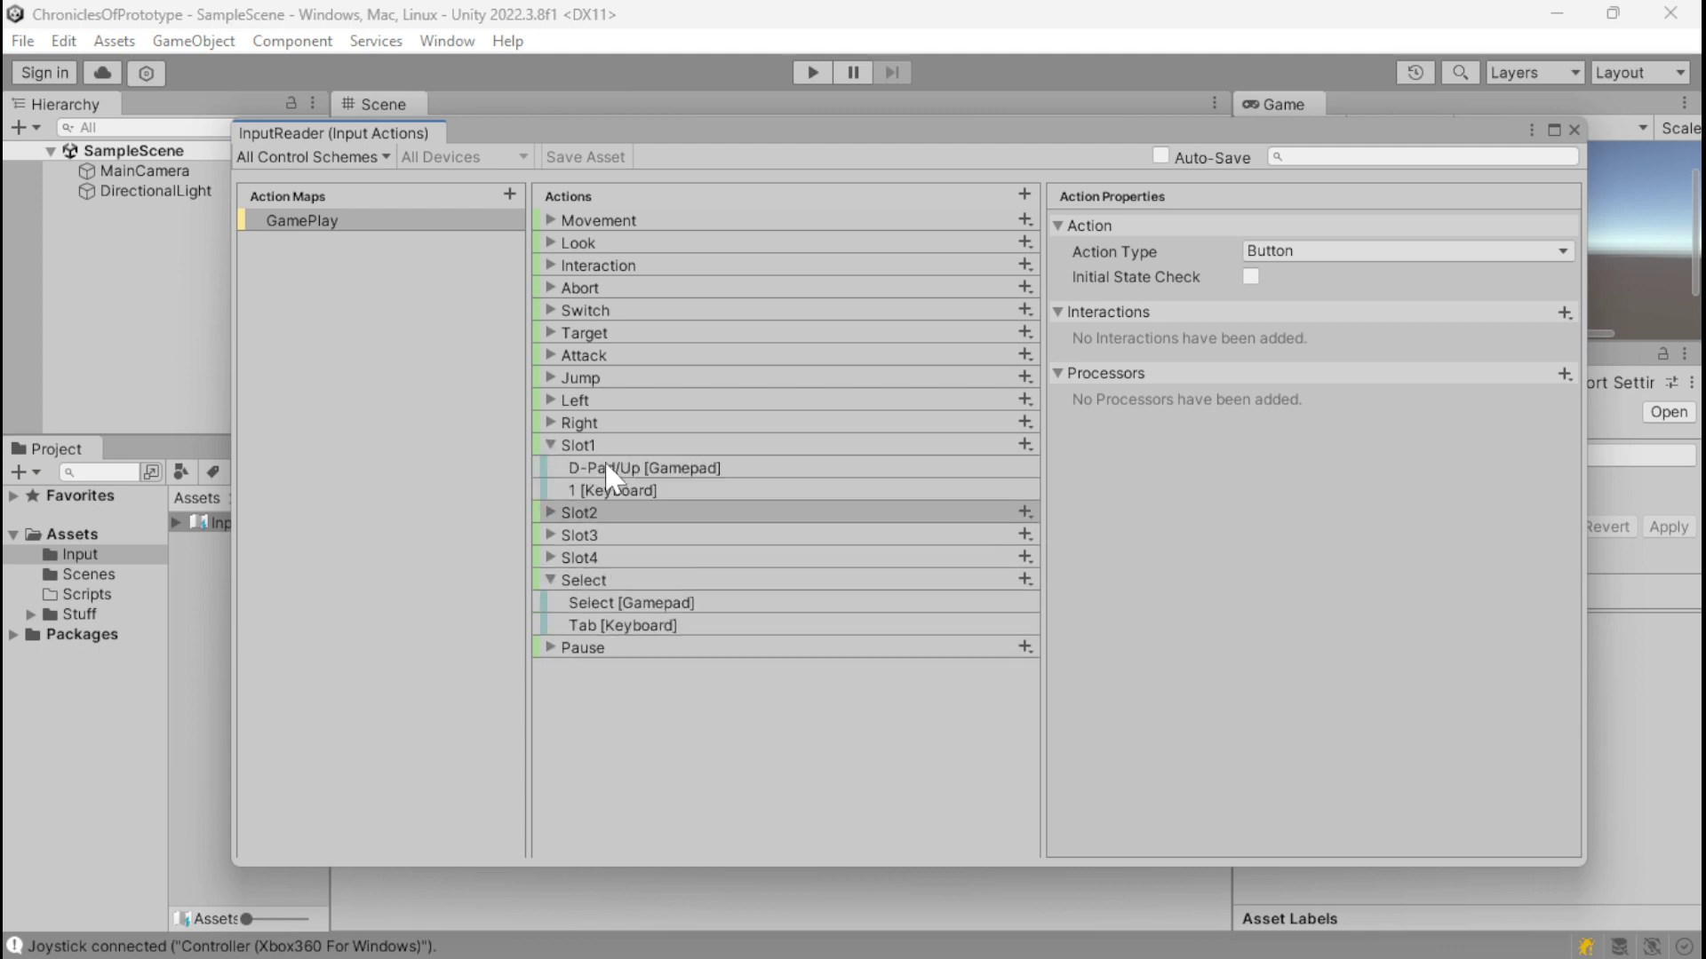
pyautogui.click(625, 468)
pyautogui.click(625, 489)
pyautogui.click(632, 468)
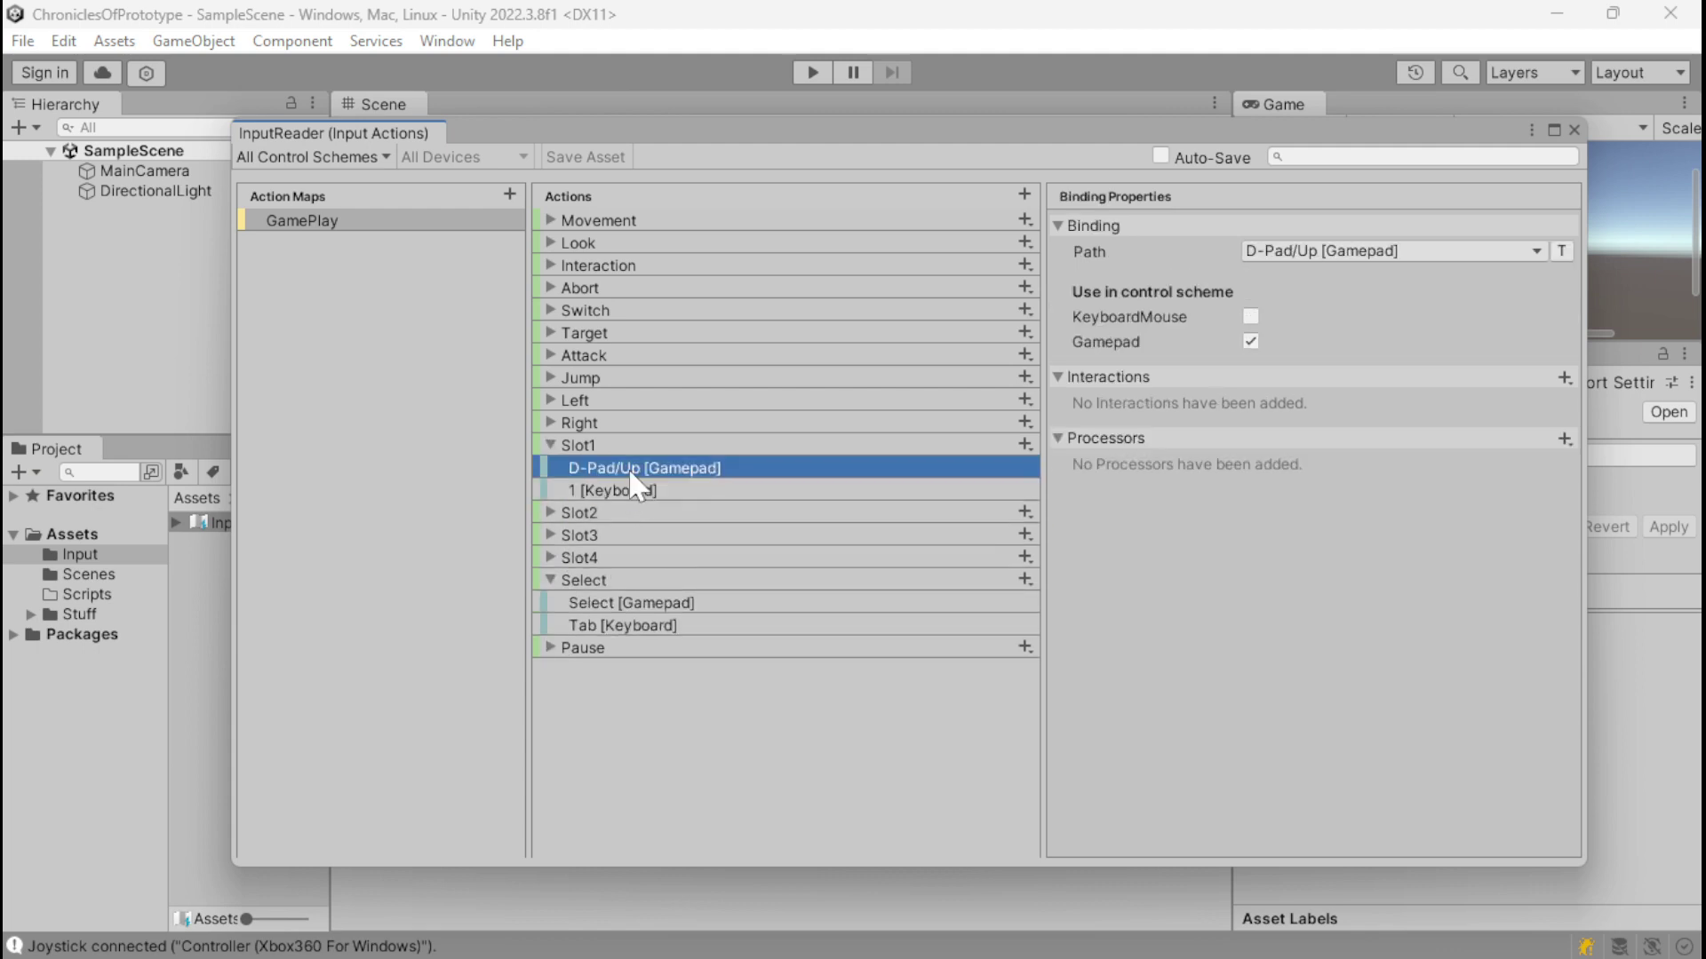
pyautogui.click(632, 446)
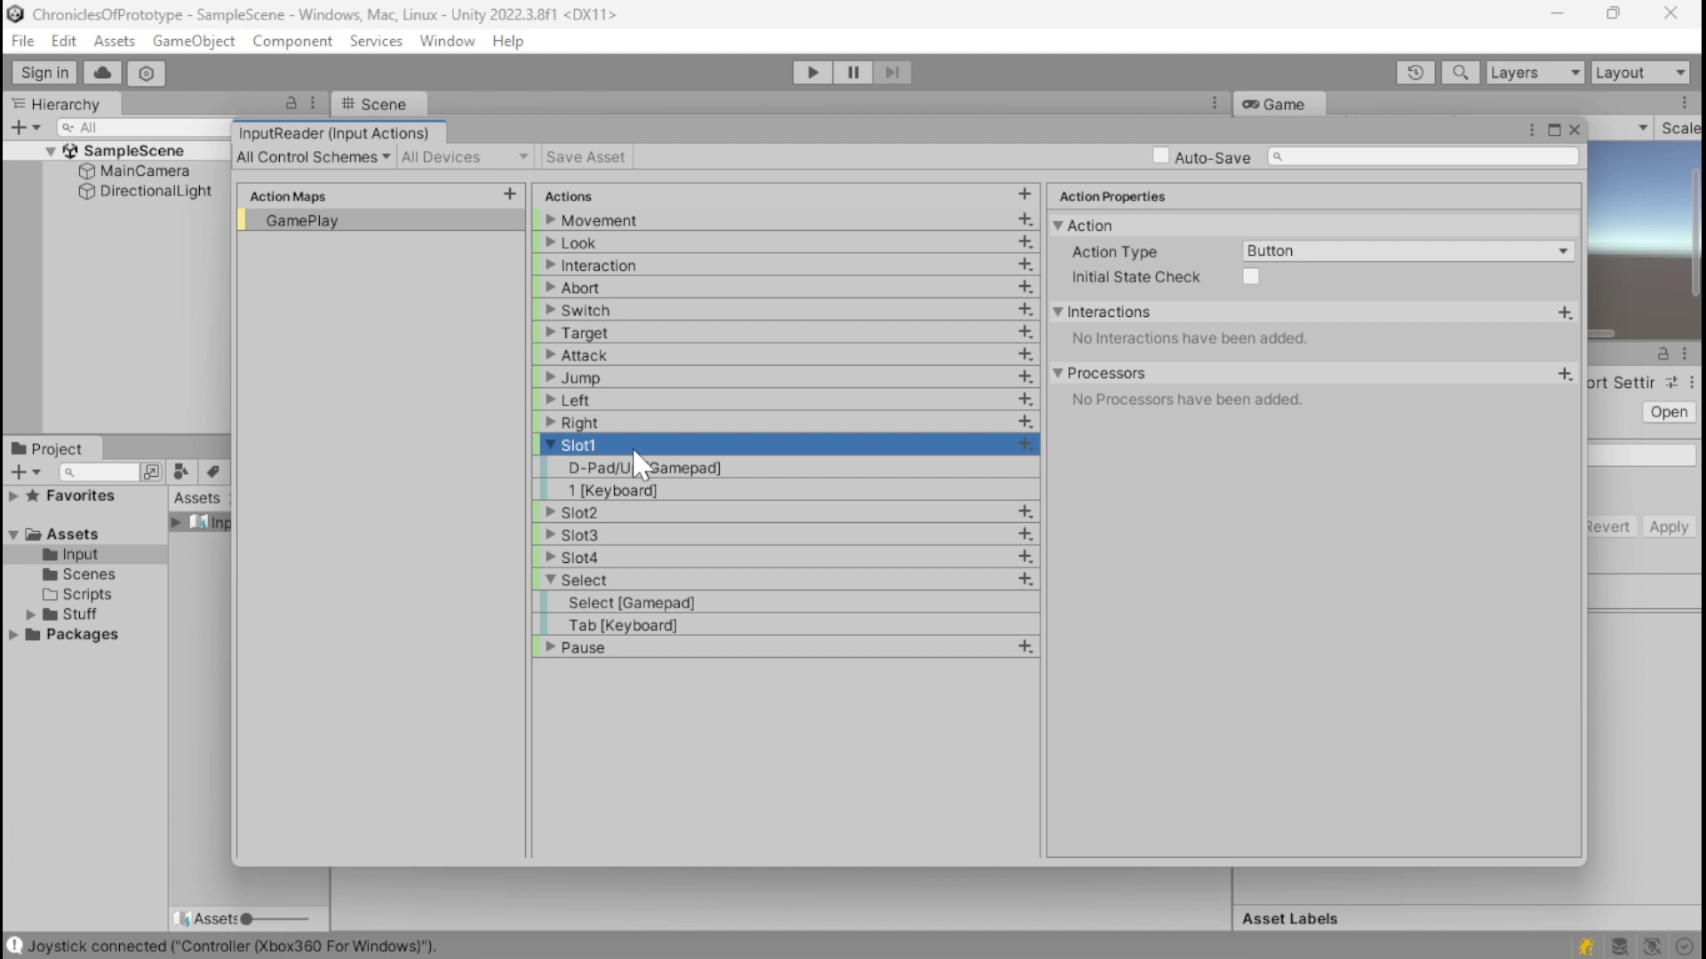
pyautogui.click(551, 445)
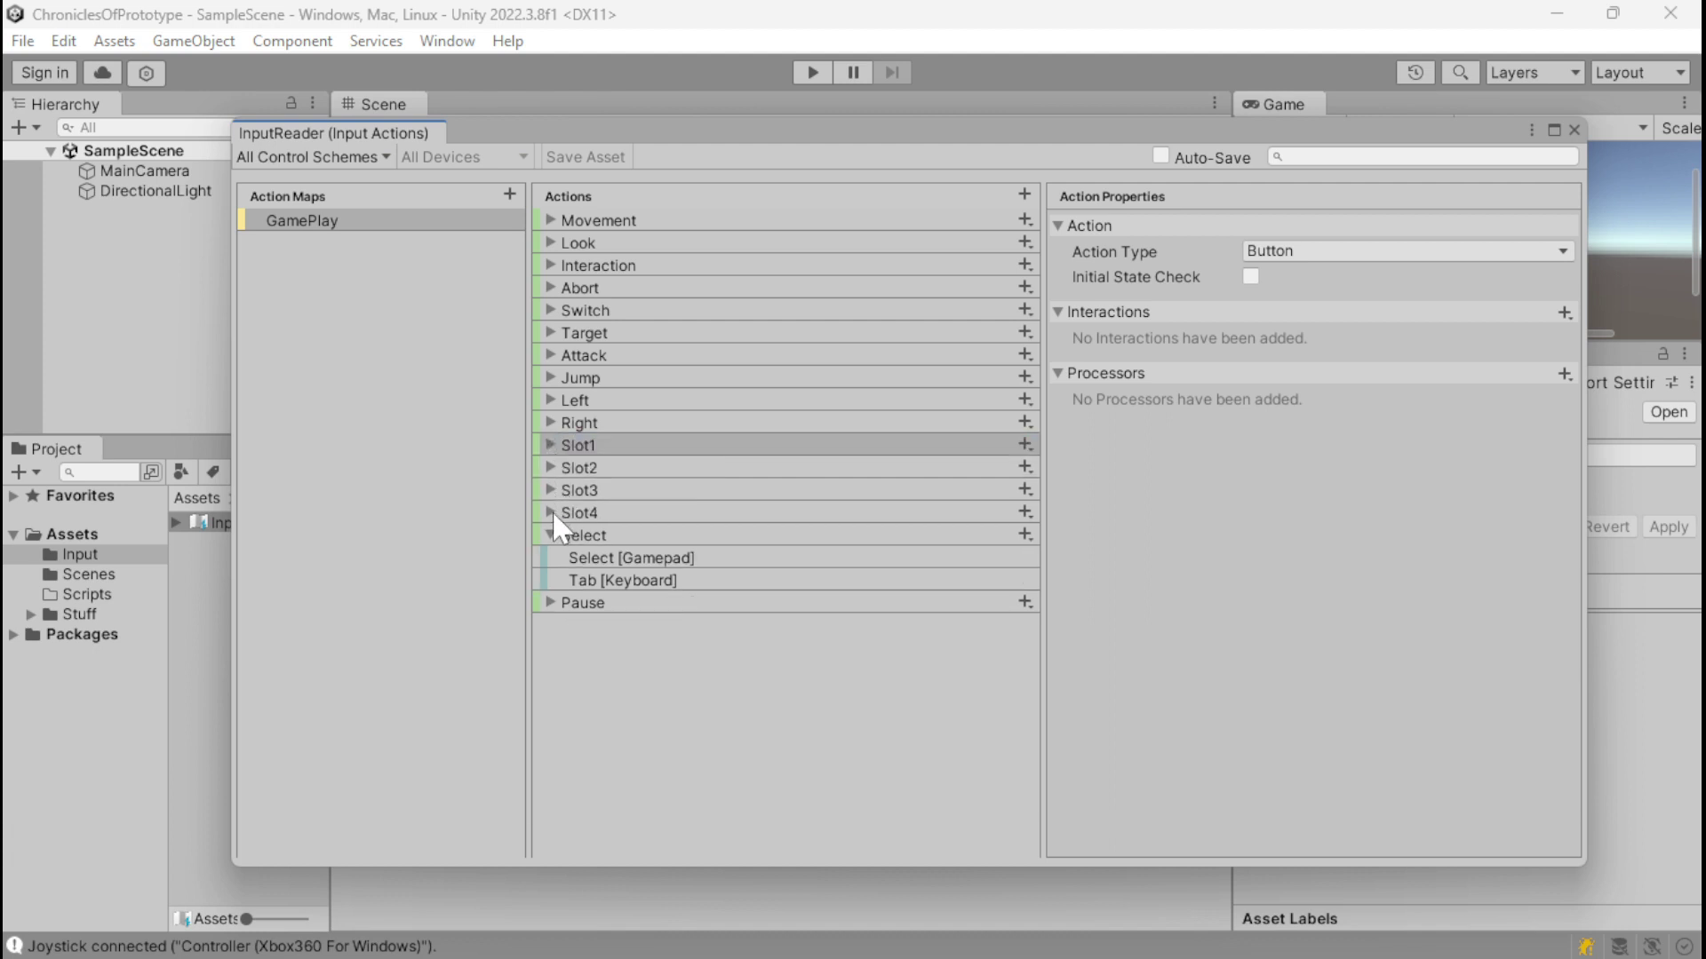
pyautogui.click(551, 533)
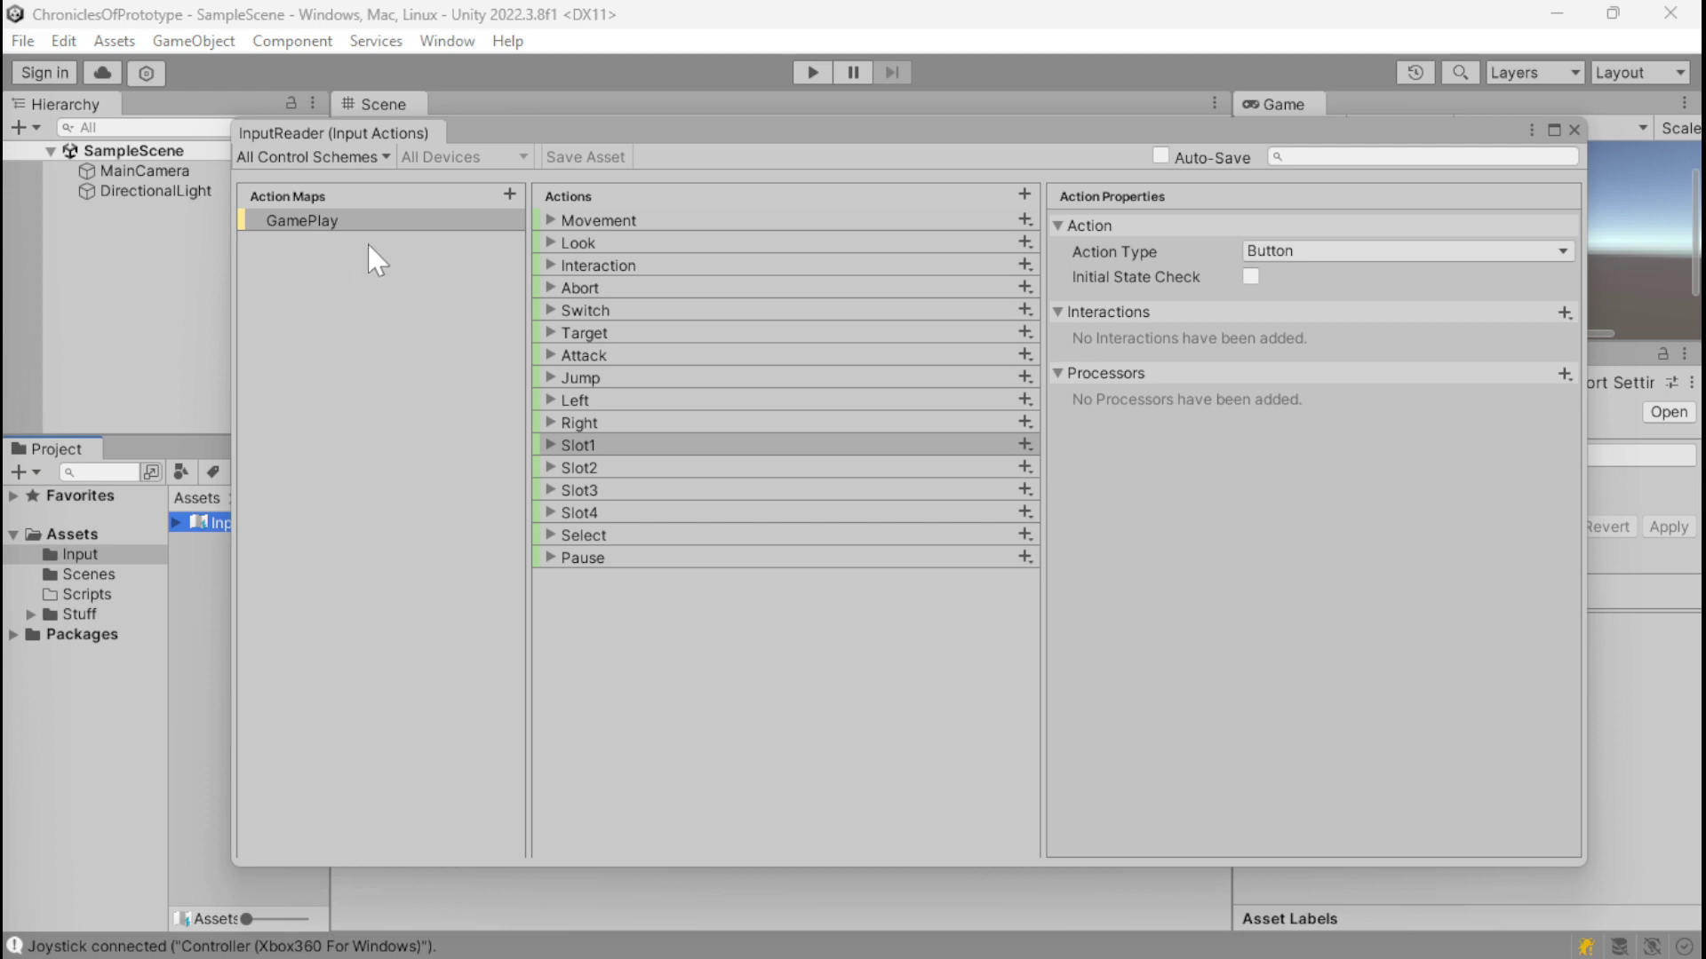
# Step: Add an action map named GameUI and rename its default action to Navigate
pyautogui.click(507, 192)
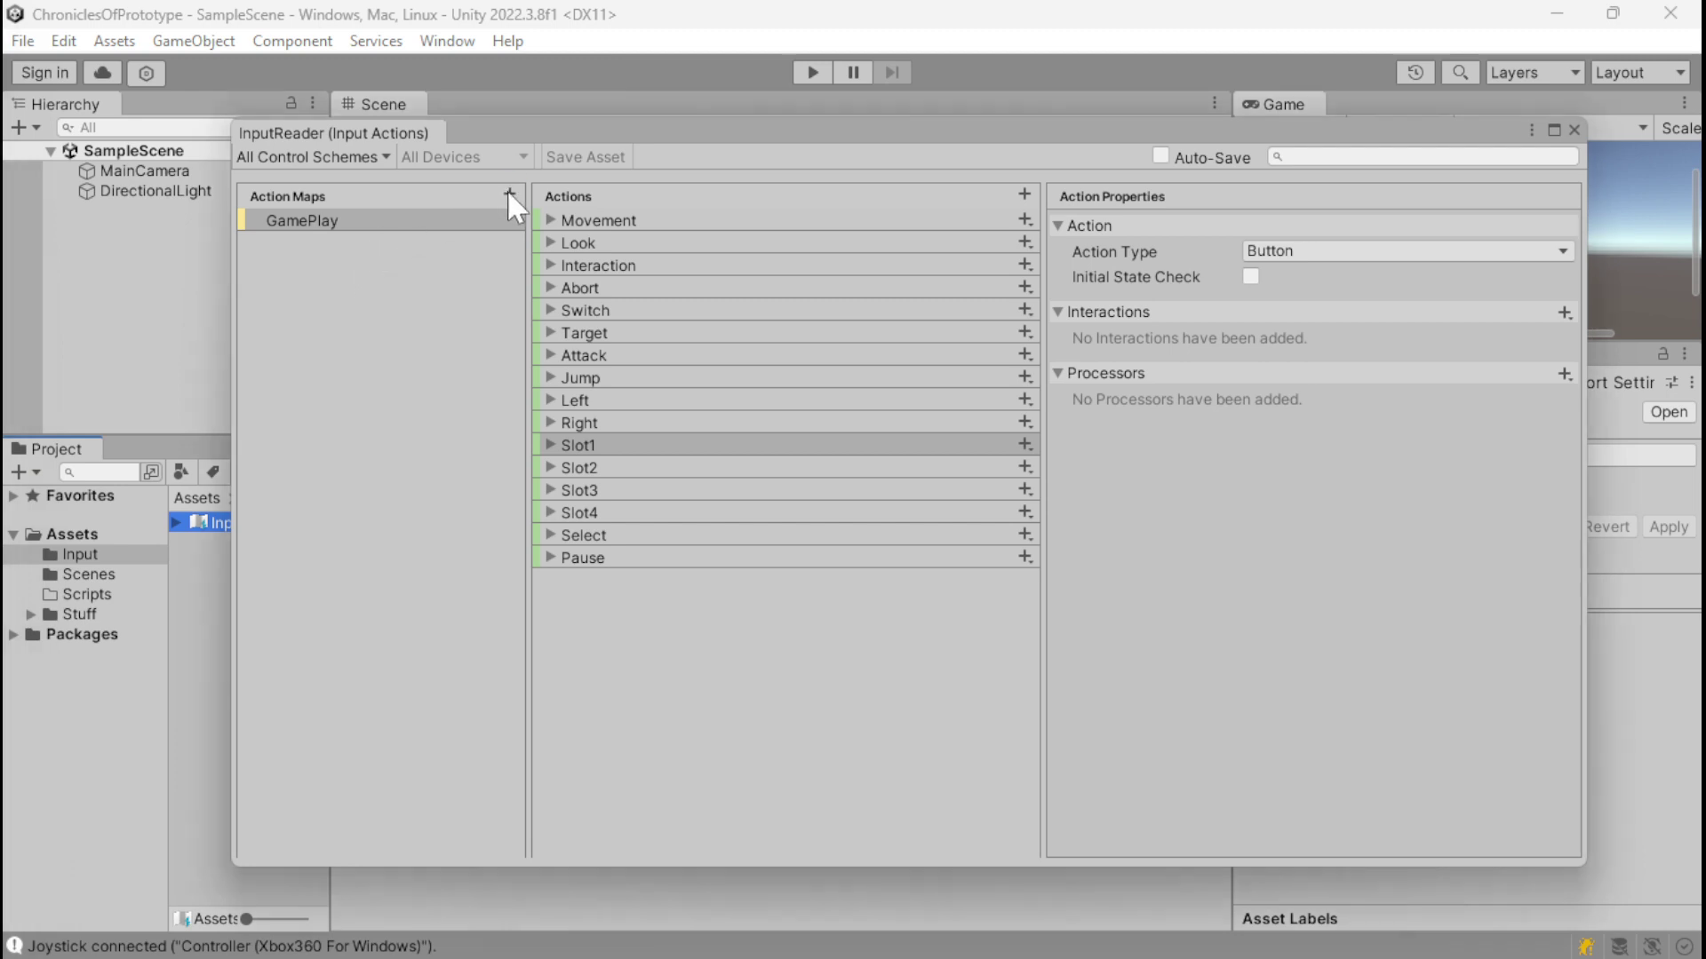
pyautogui.write('GameUI')
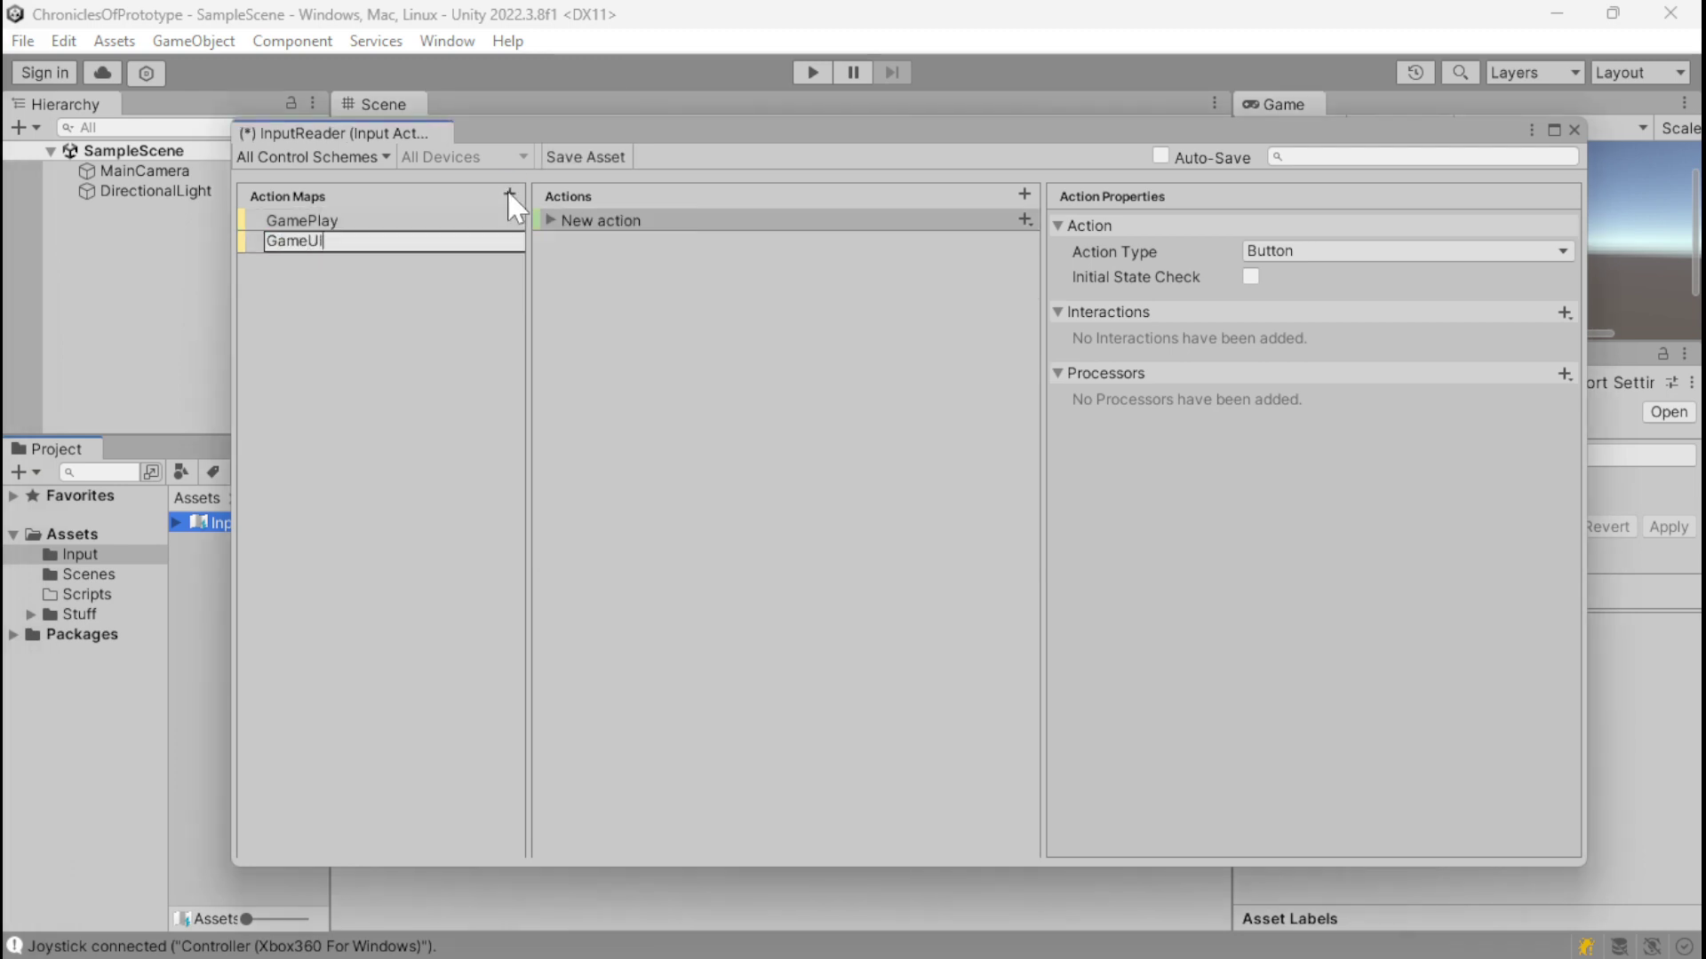
pyautogui.press('Return')
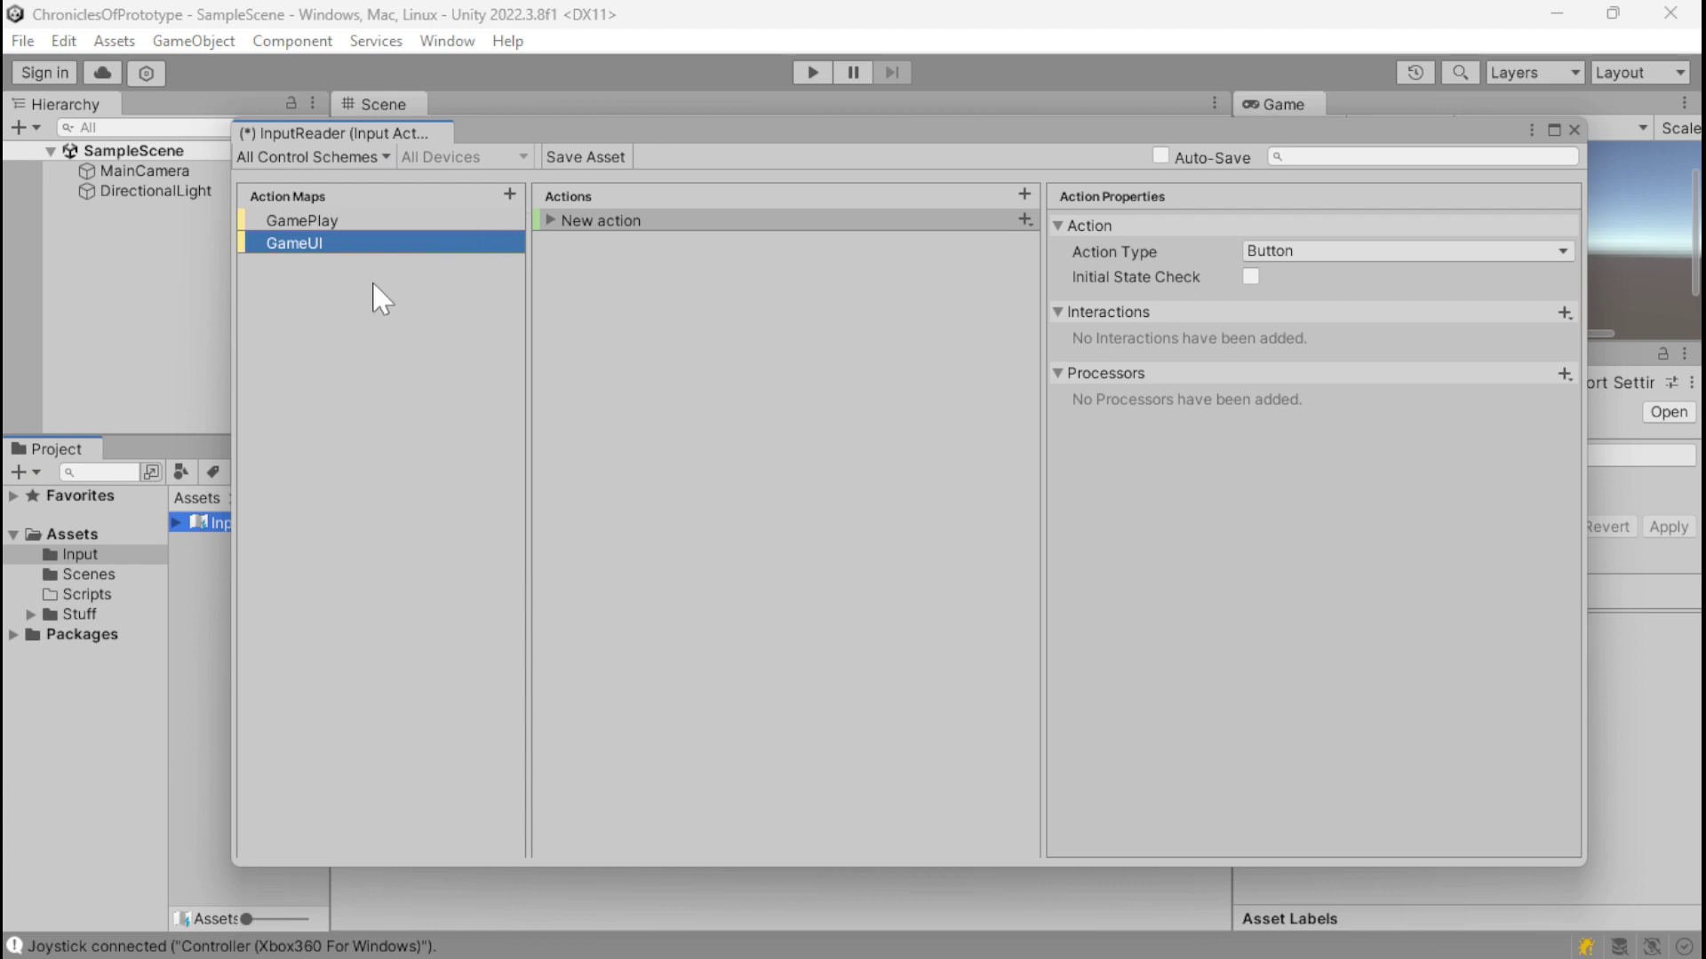
pyautogui.click(550, 219)
pyautogui.click(637, 218)
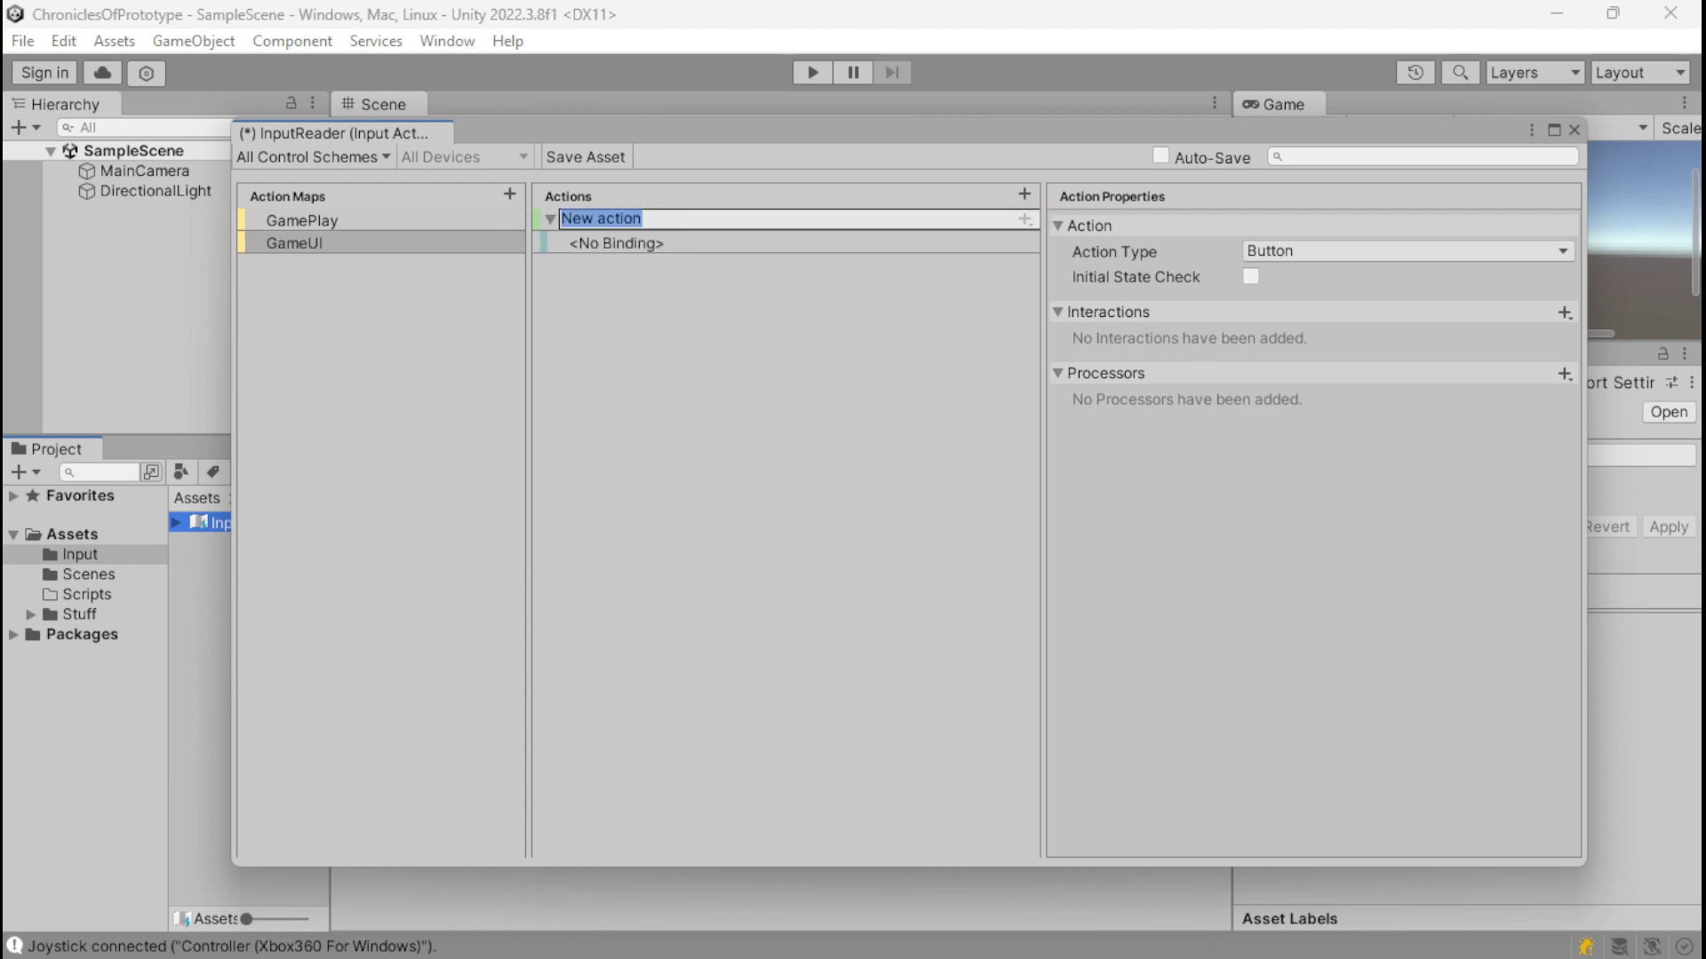
pyautogui.write('Navigate')
pyautogui.press('Return')
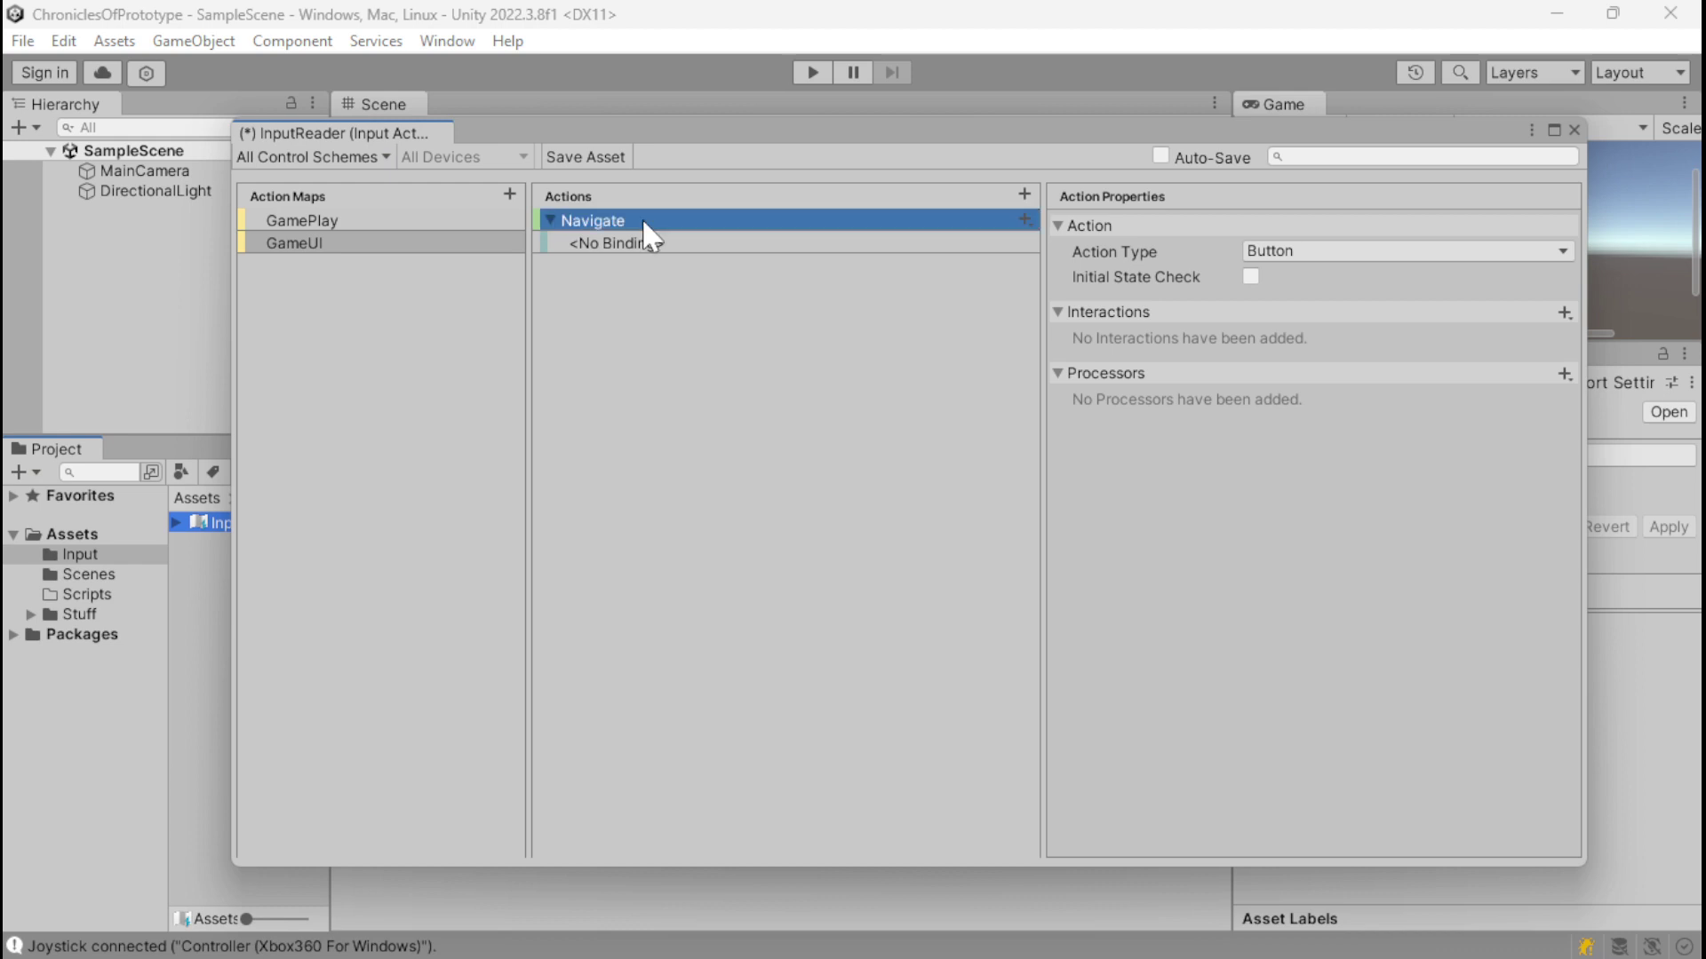
# Step: Set the Navigate action's type to Value and its control type to Vector 2
pyautogui.click(1389, 257)
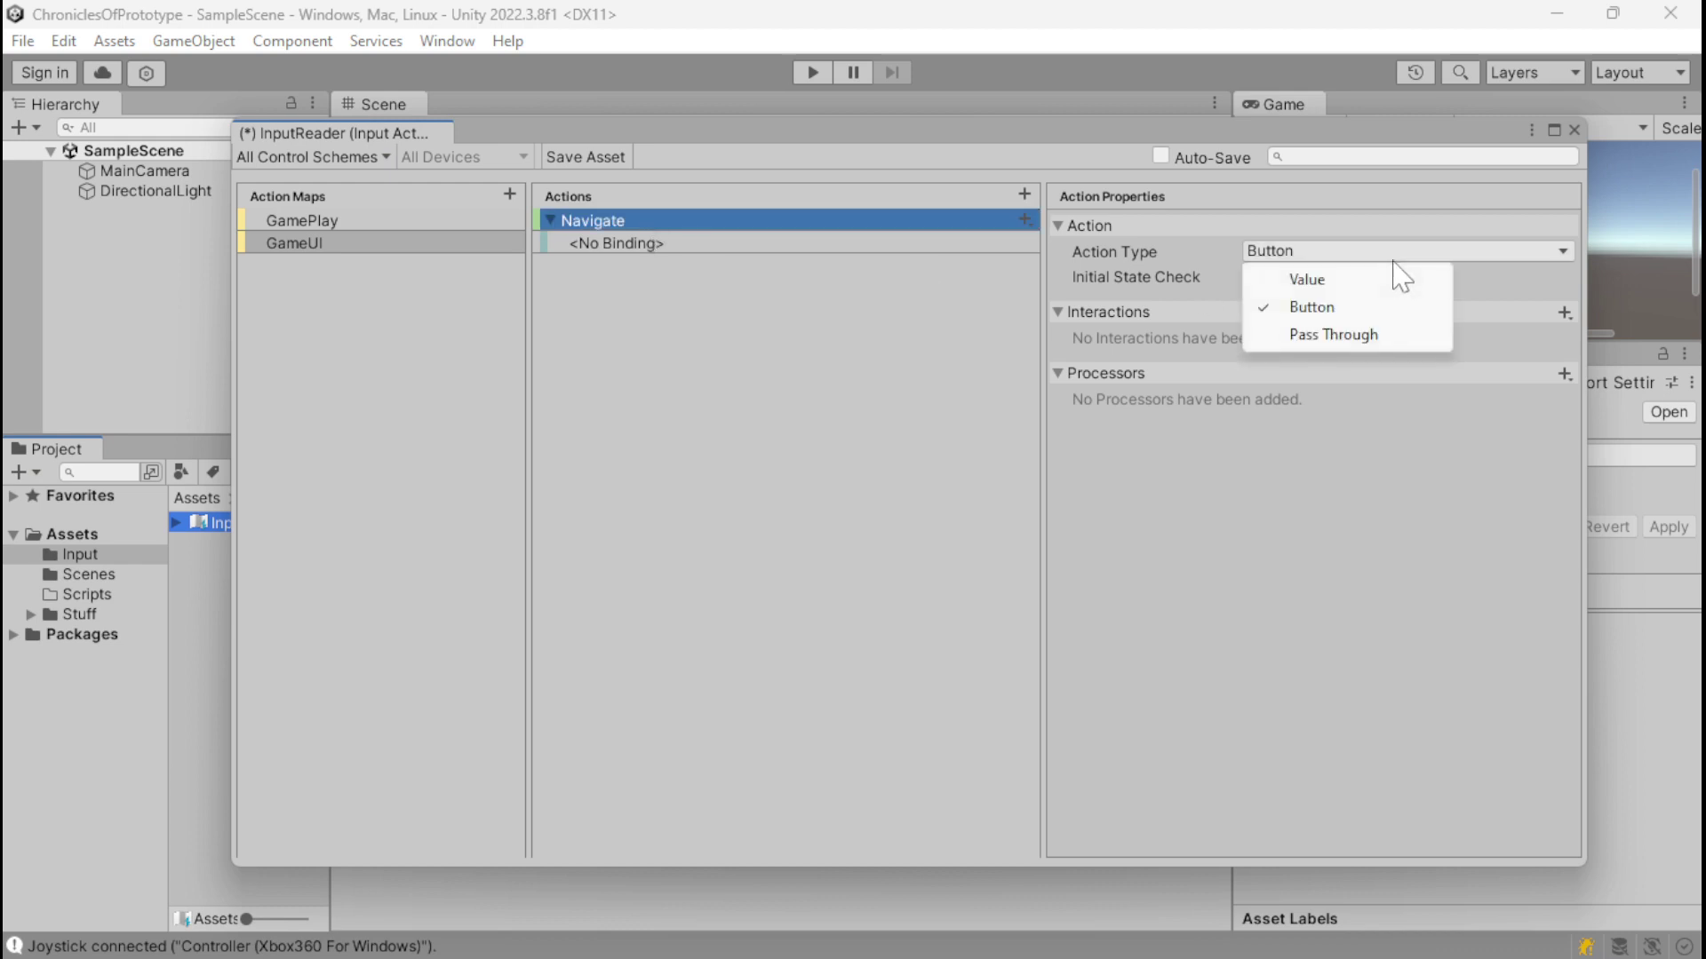
pyautogui.click(1377, 281)
pyautogui.click(1330, 281)
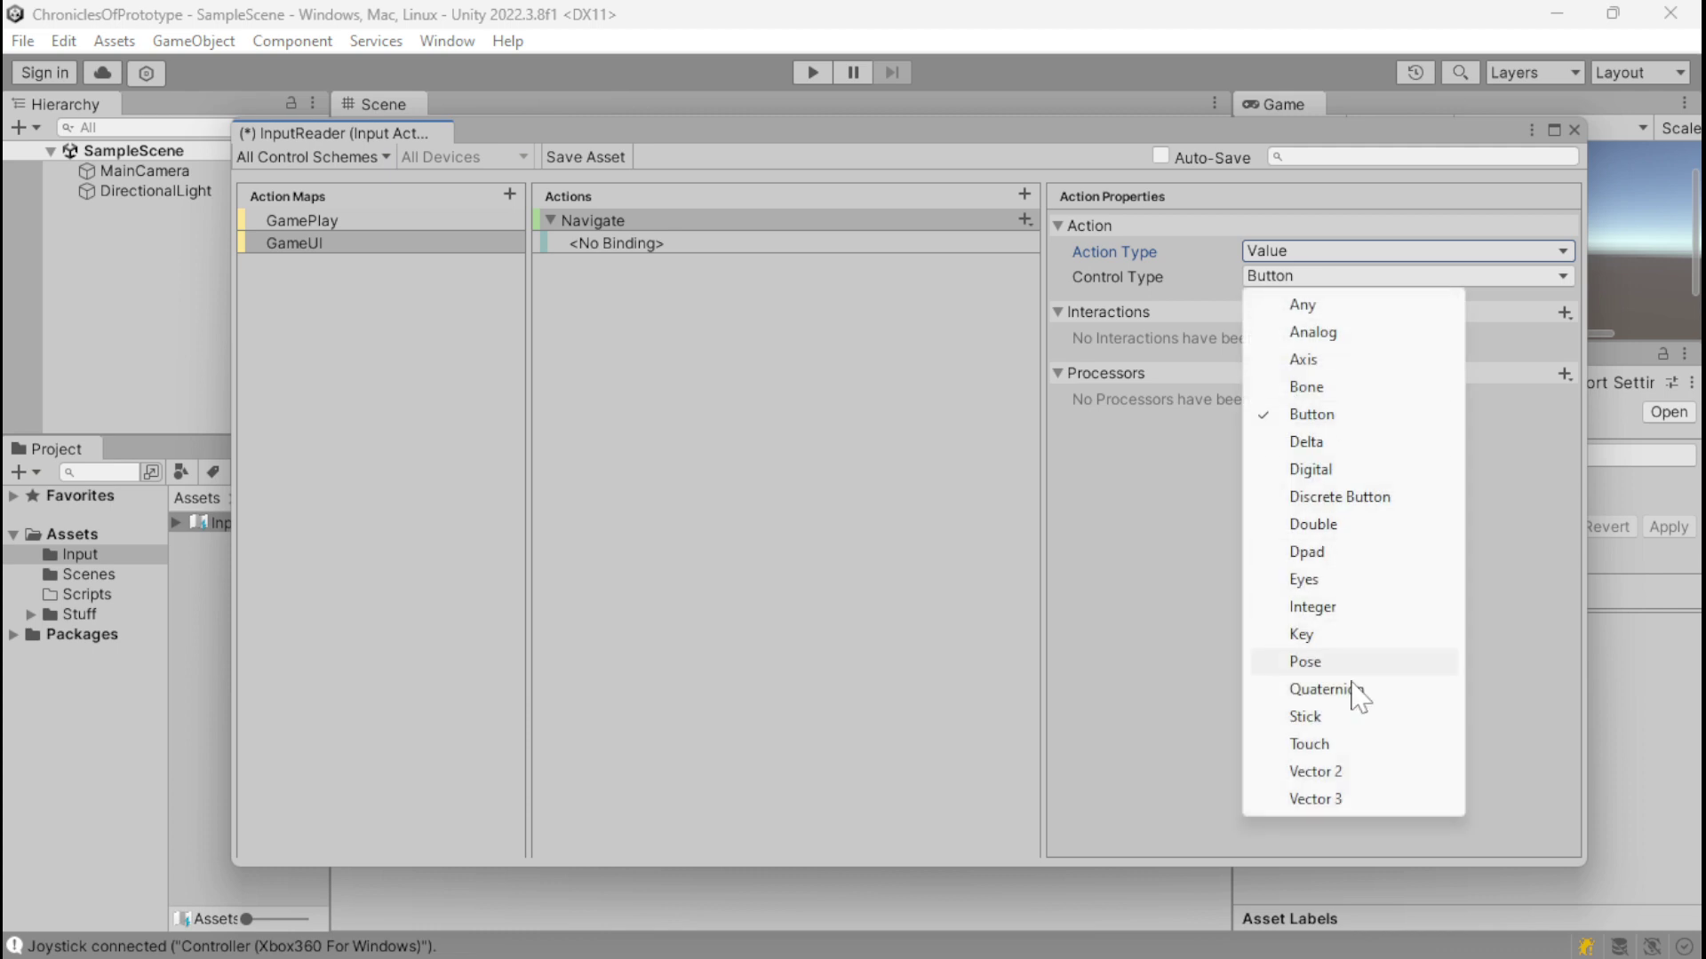
pyautogui.click(1354, 770)
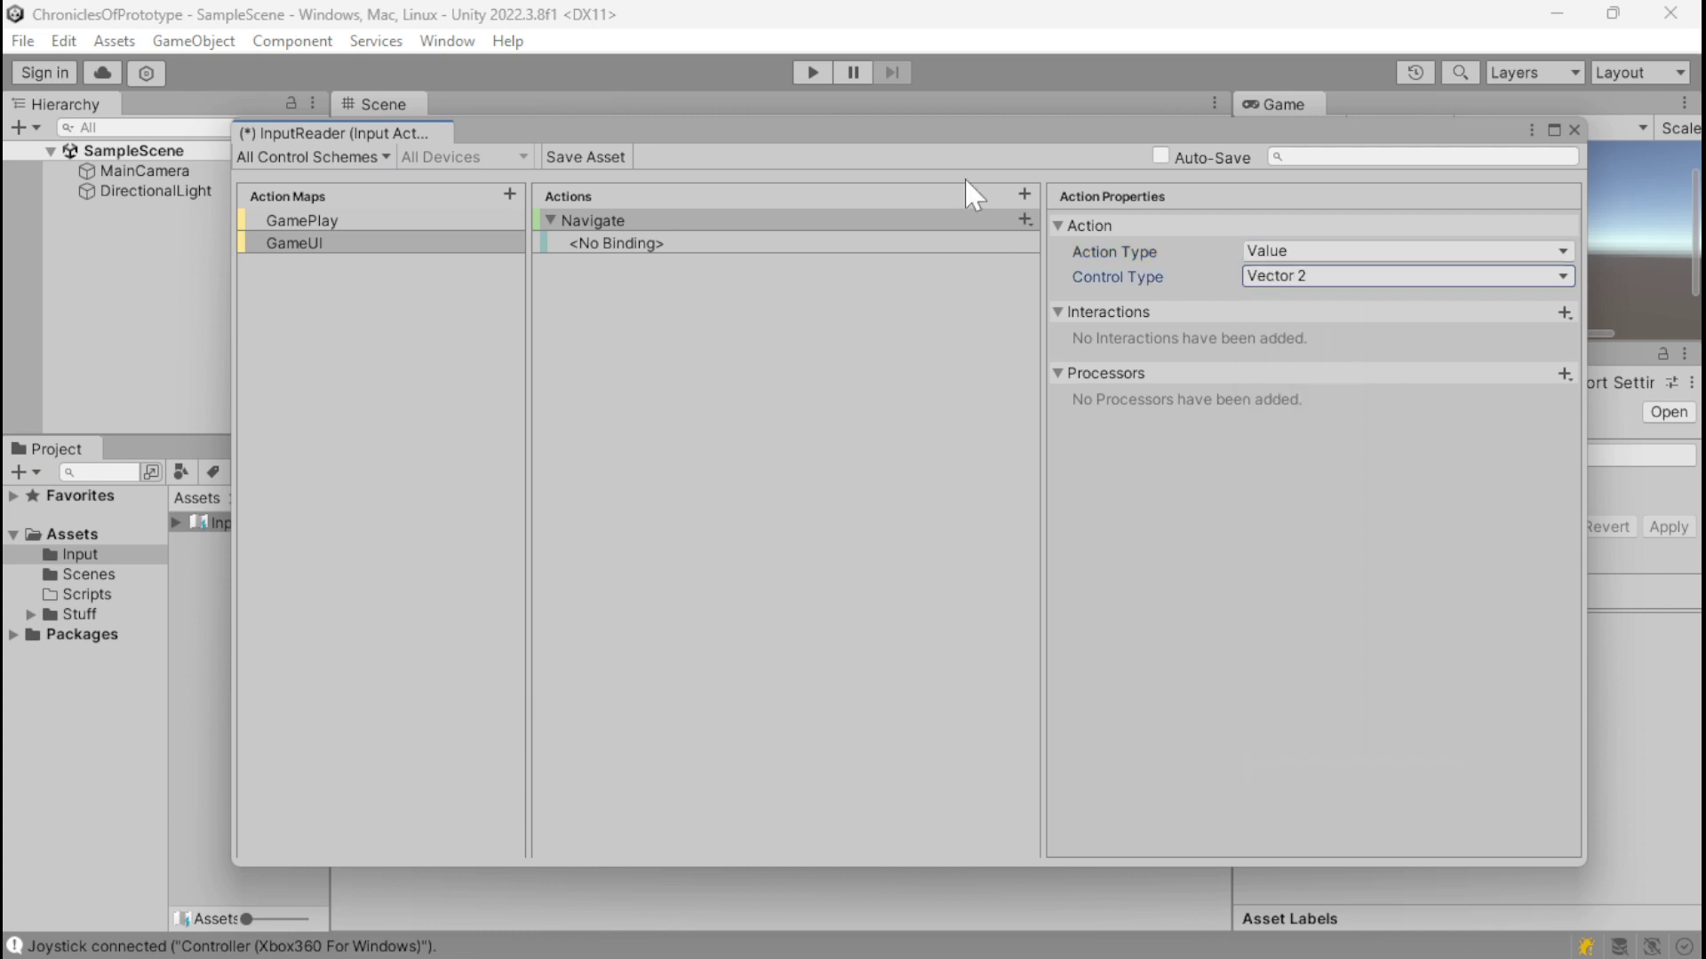
# Step: Add an up/down/left/right 2D Vector composite to the Navigate action and name it KeyDirect
pyautogui.click(1024, 219)
pyautogui.click(1086, 266)
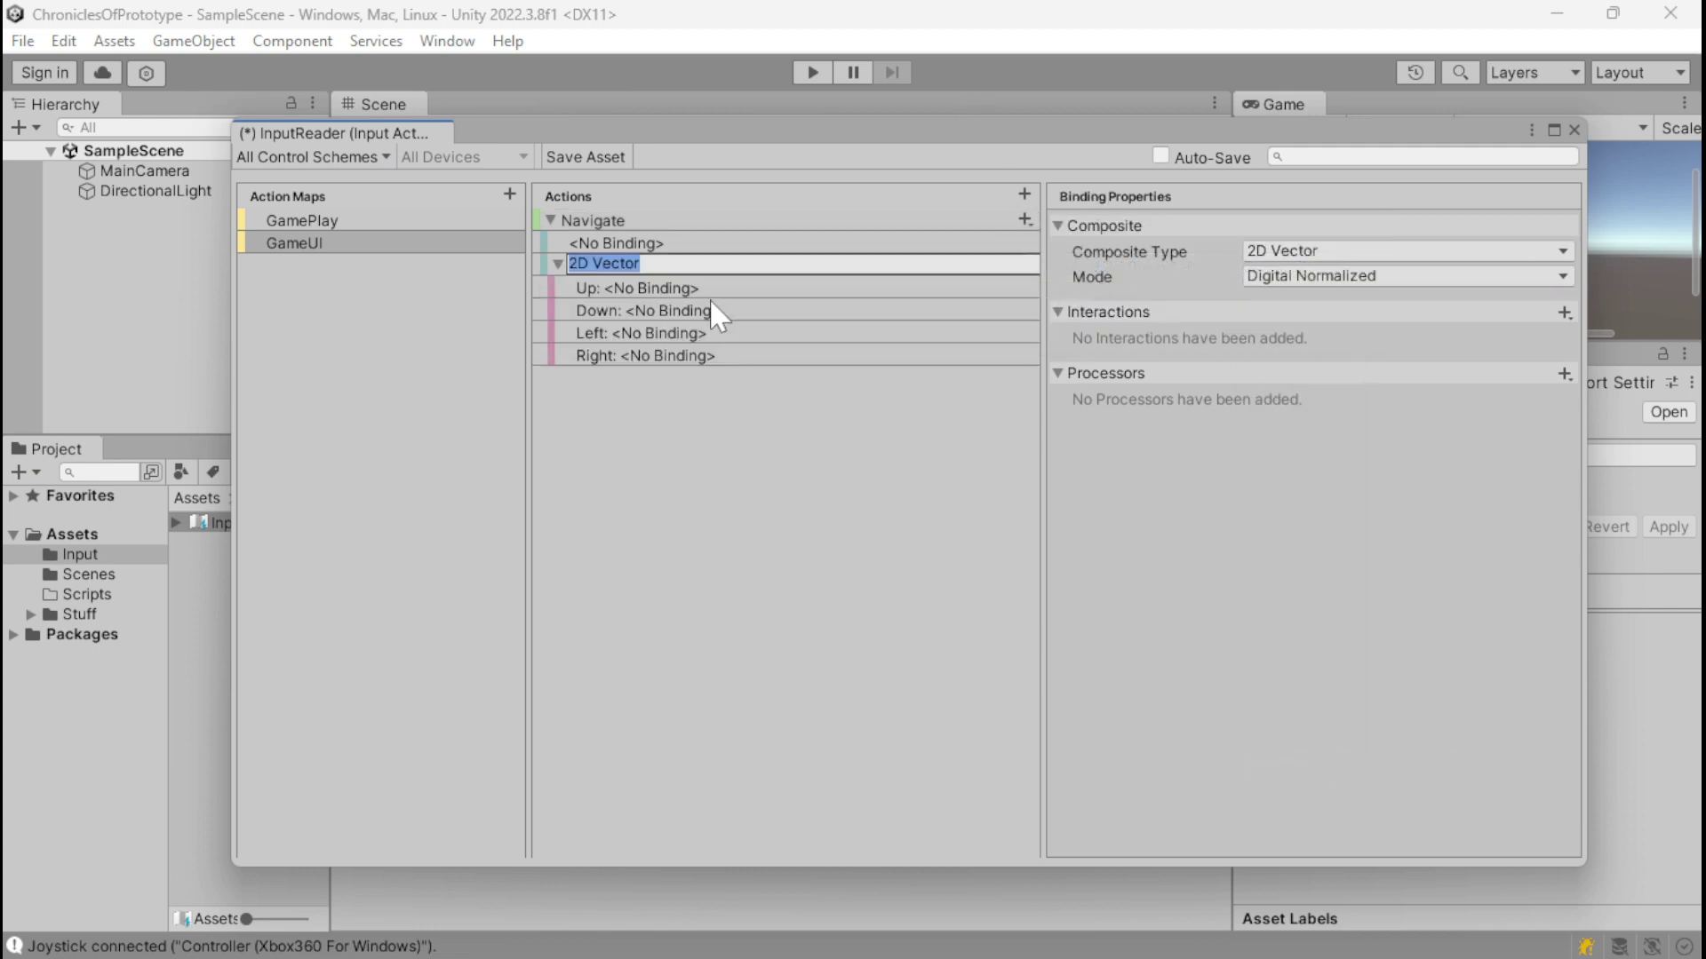
pyautogui.write('KeyDirect')
pyautogui.press('Return')
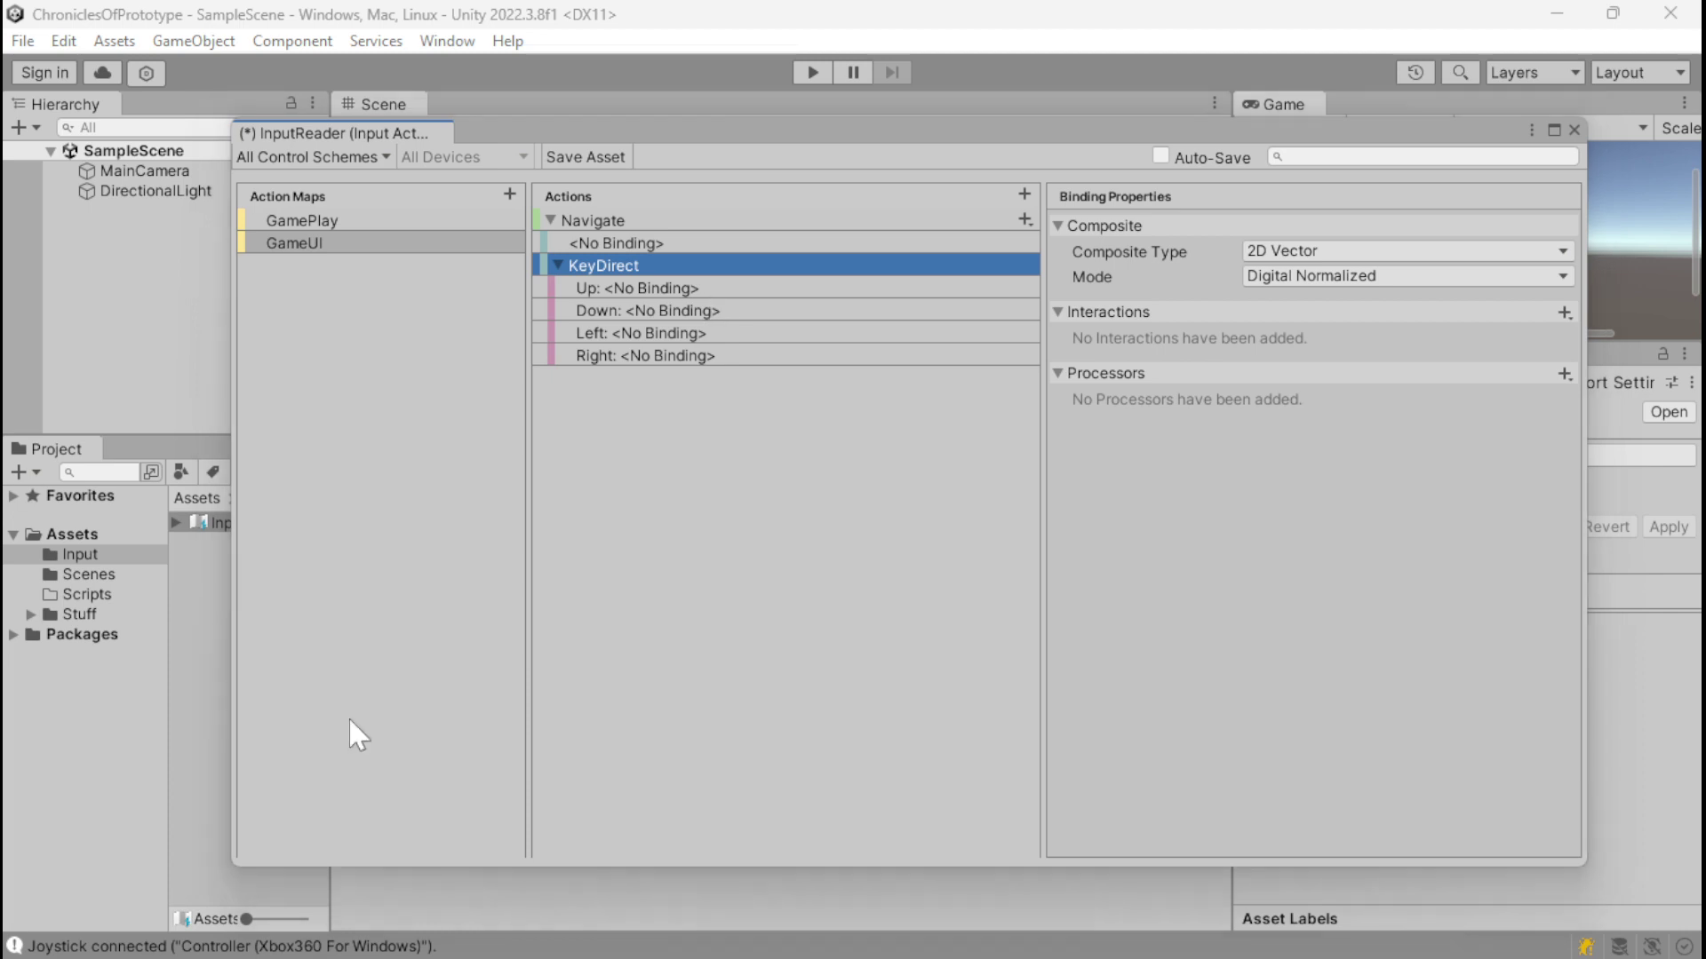
# Step: Assign KeyDirect's Up part to the KeyboardMouse scheme and bind it to Up Arrow [Keyboard] by listening for the key
pyautogui.click(751, 286)
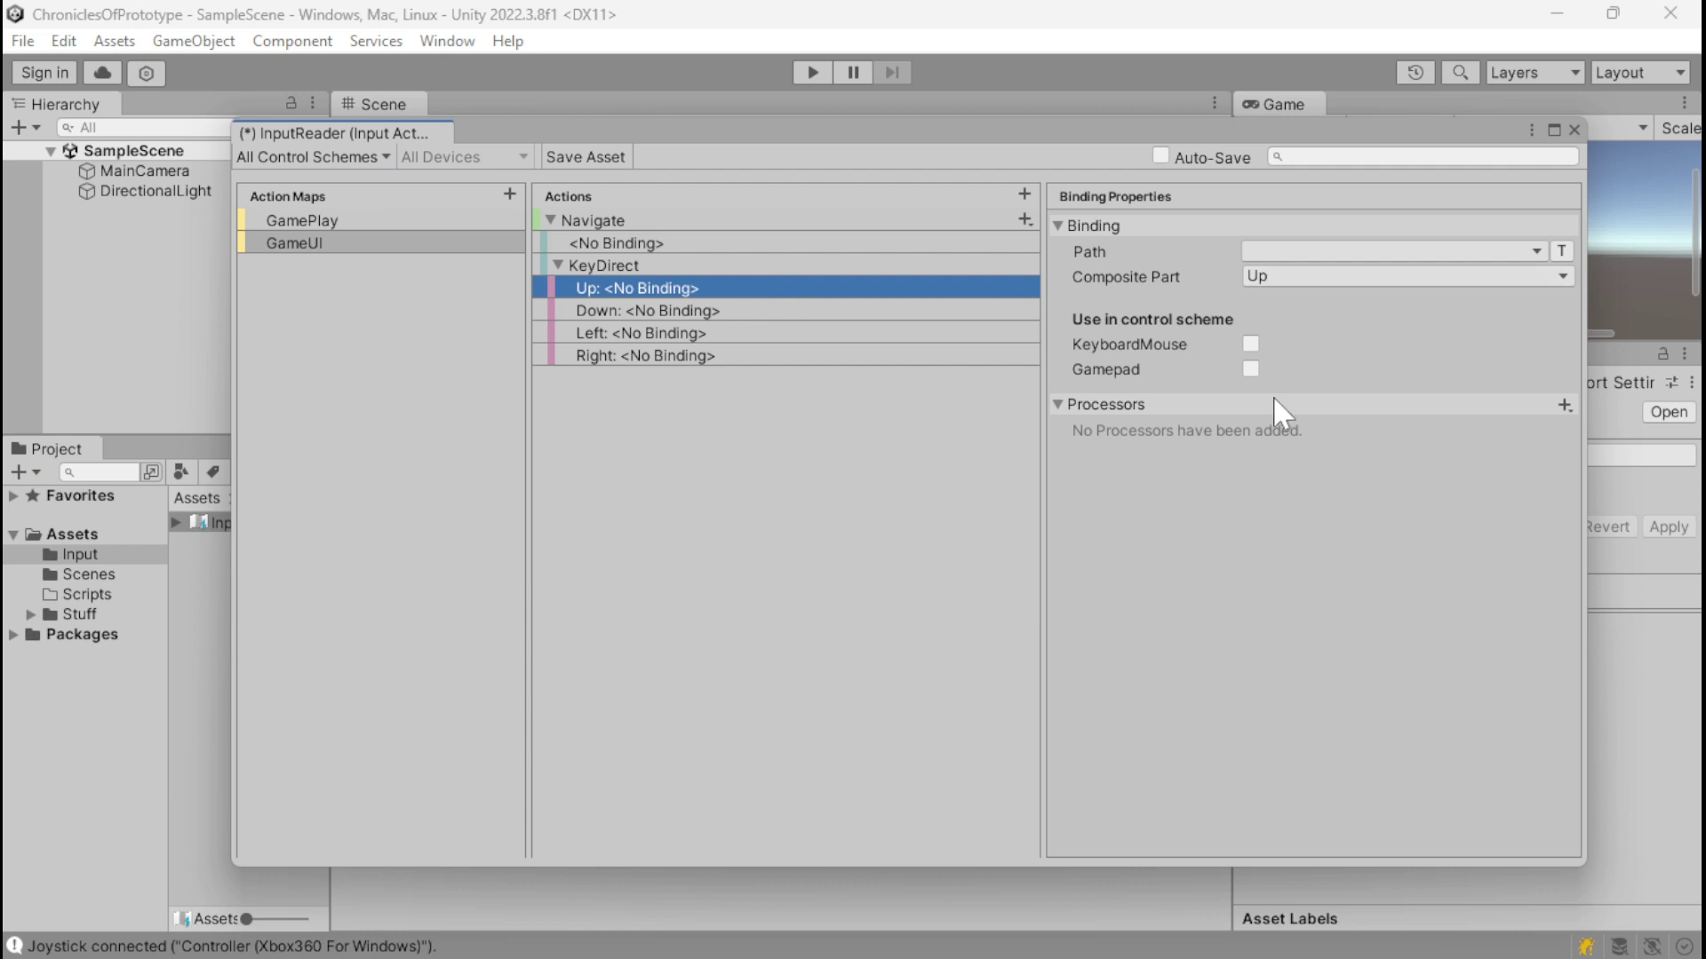
pyautogui.click(1250, 344)
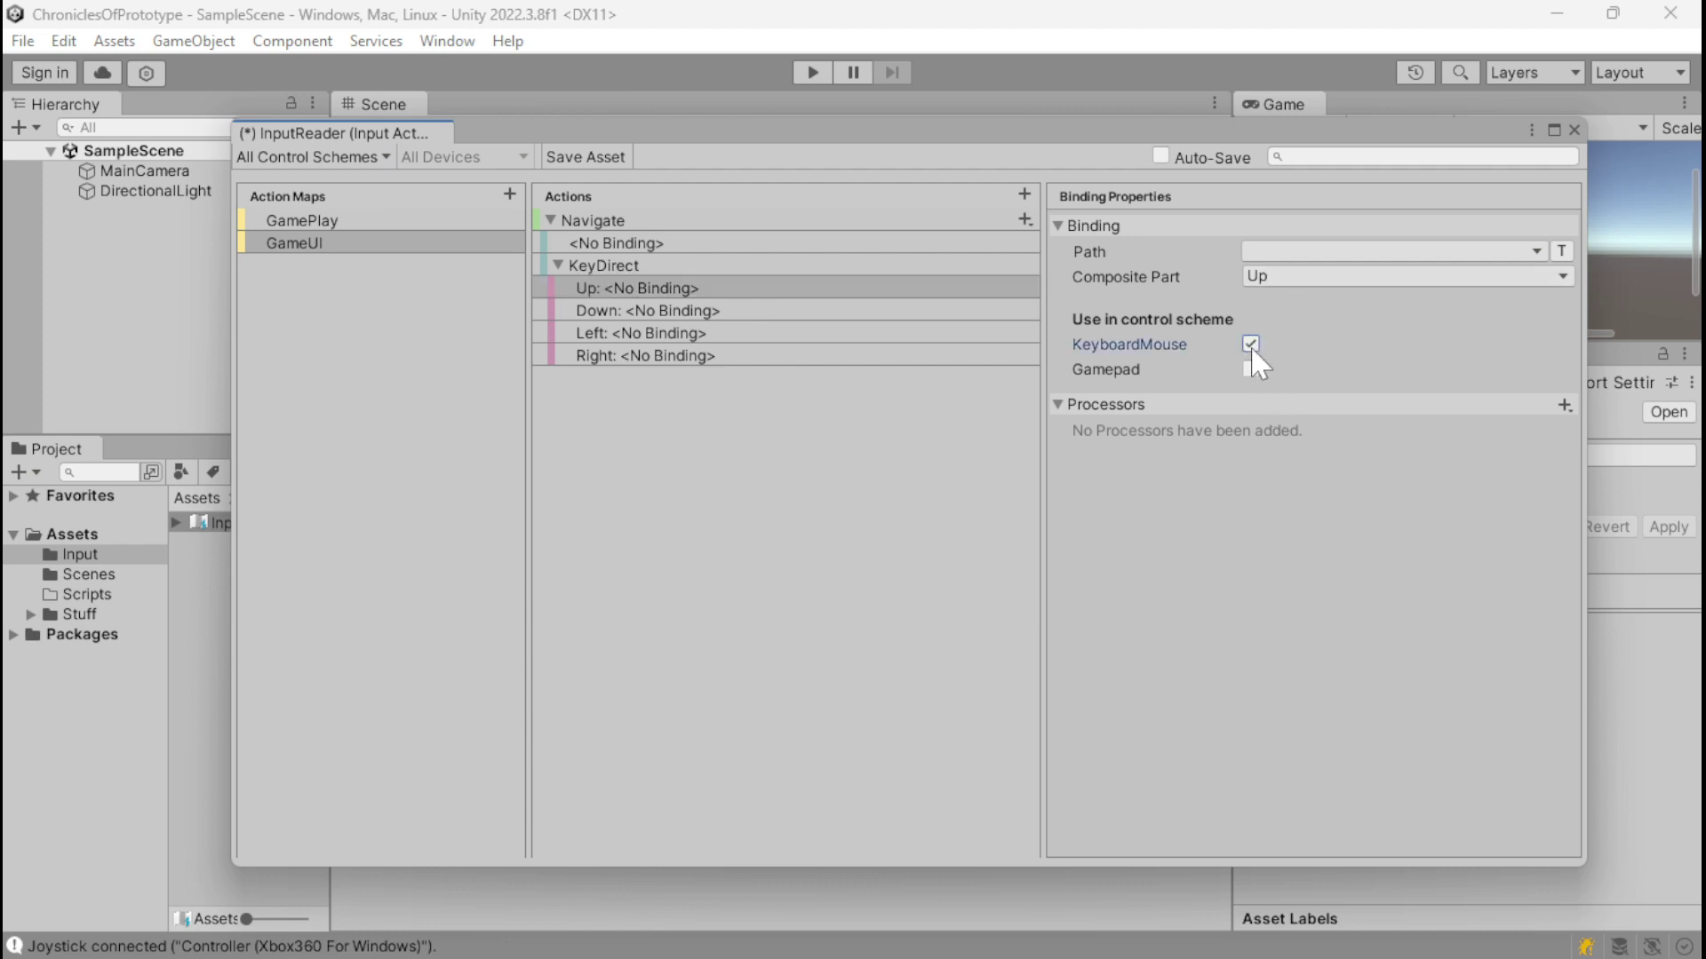
pyautogui.click(1283, 256)
pyautogui.click(1274, 278)
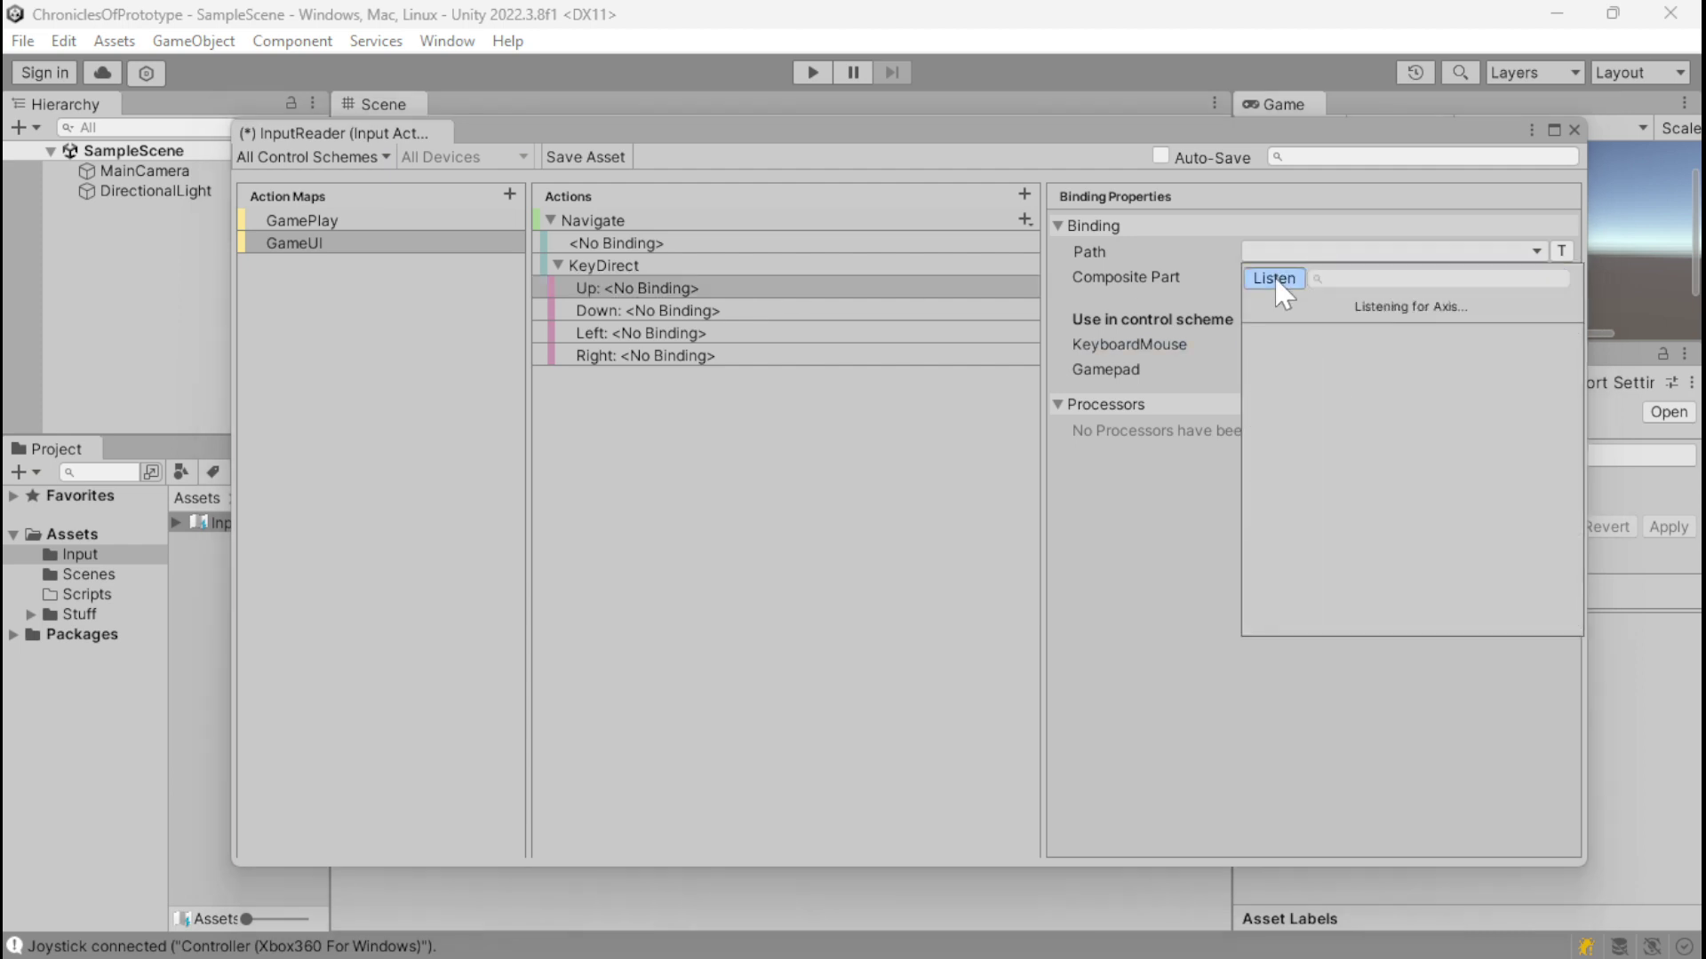
pyautogui.press('Up')
pyautogui.click(1274, 330)
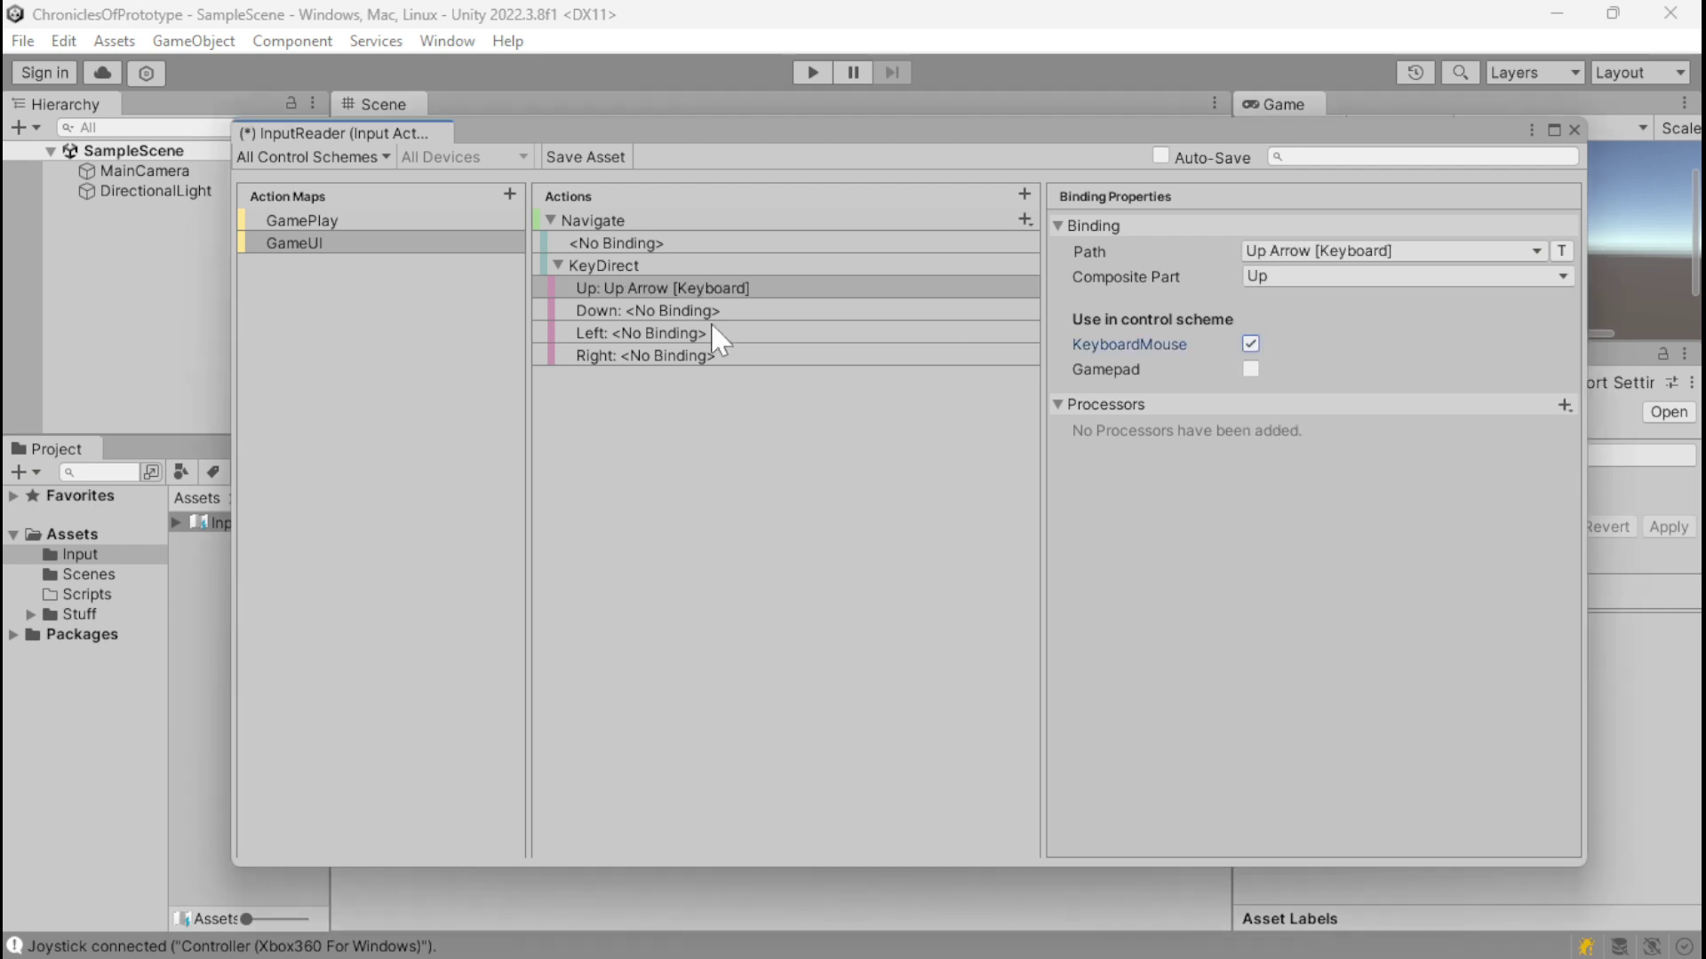
# Step: Assign KeyDirect's Down part to the KeyboardMouse scheme and bind it to Down Arrow [Keyboard] by listening for the key
pyautogui.click(711, 311)
pyautogui.click(1250, 345)
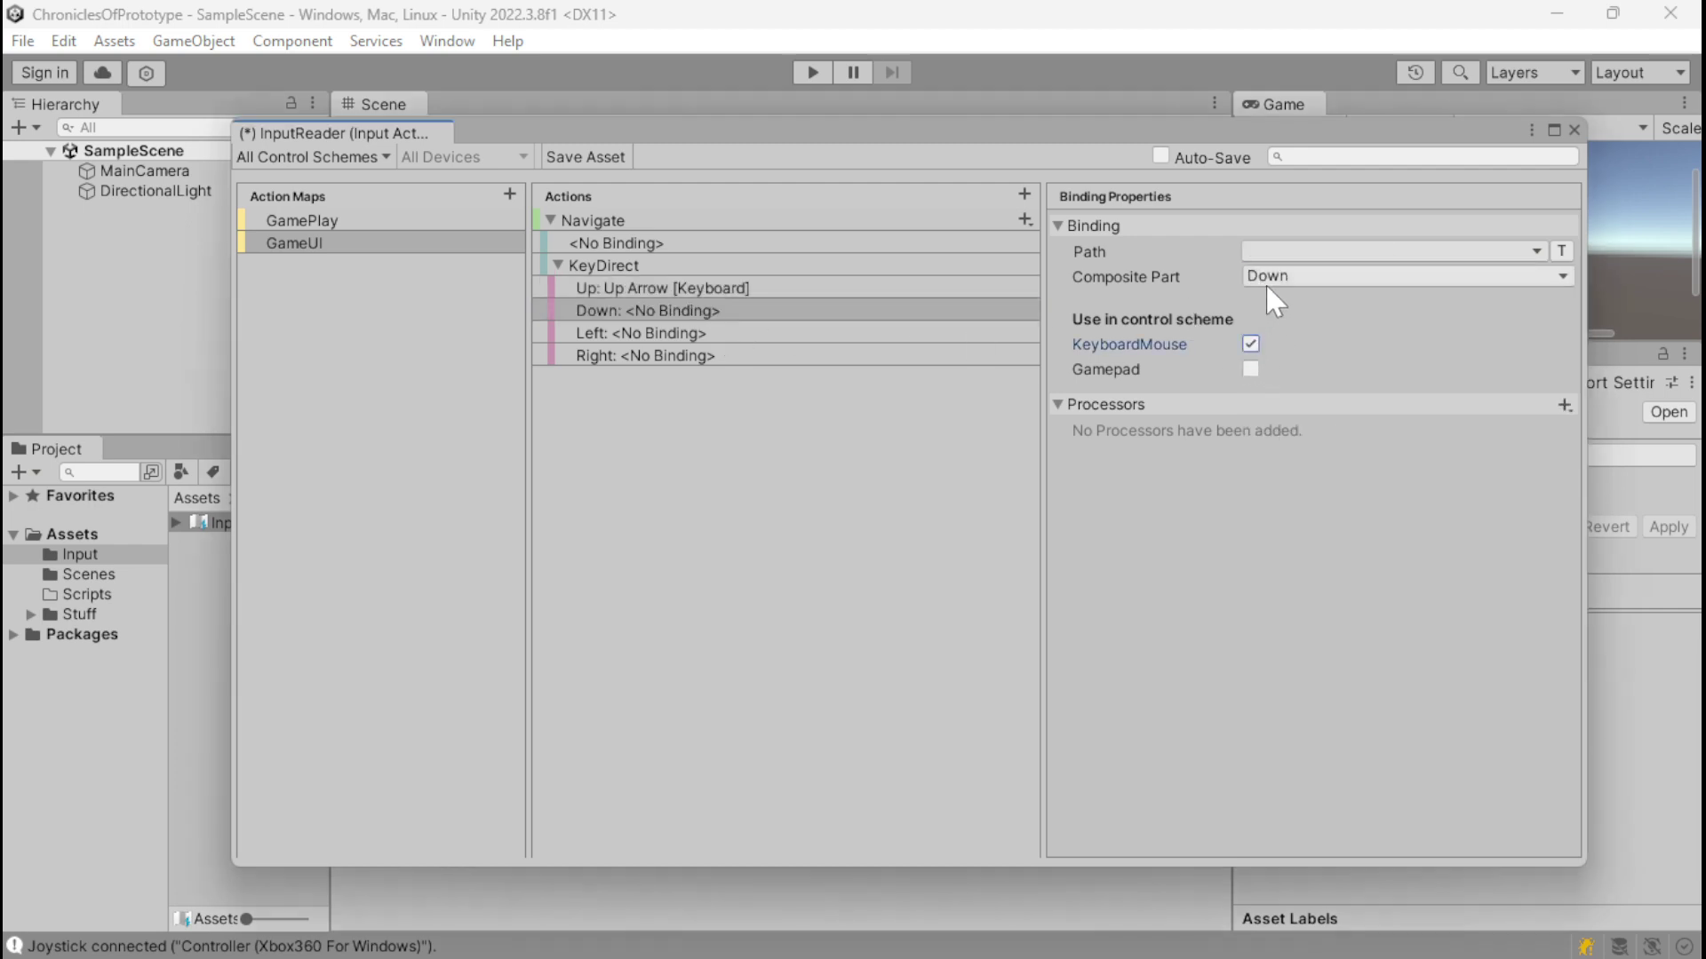
pyautogui.click(1270, 278)
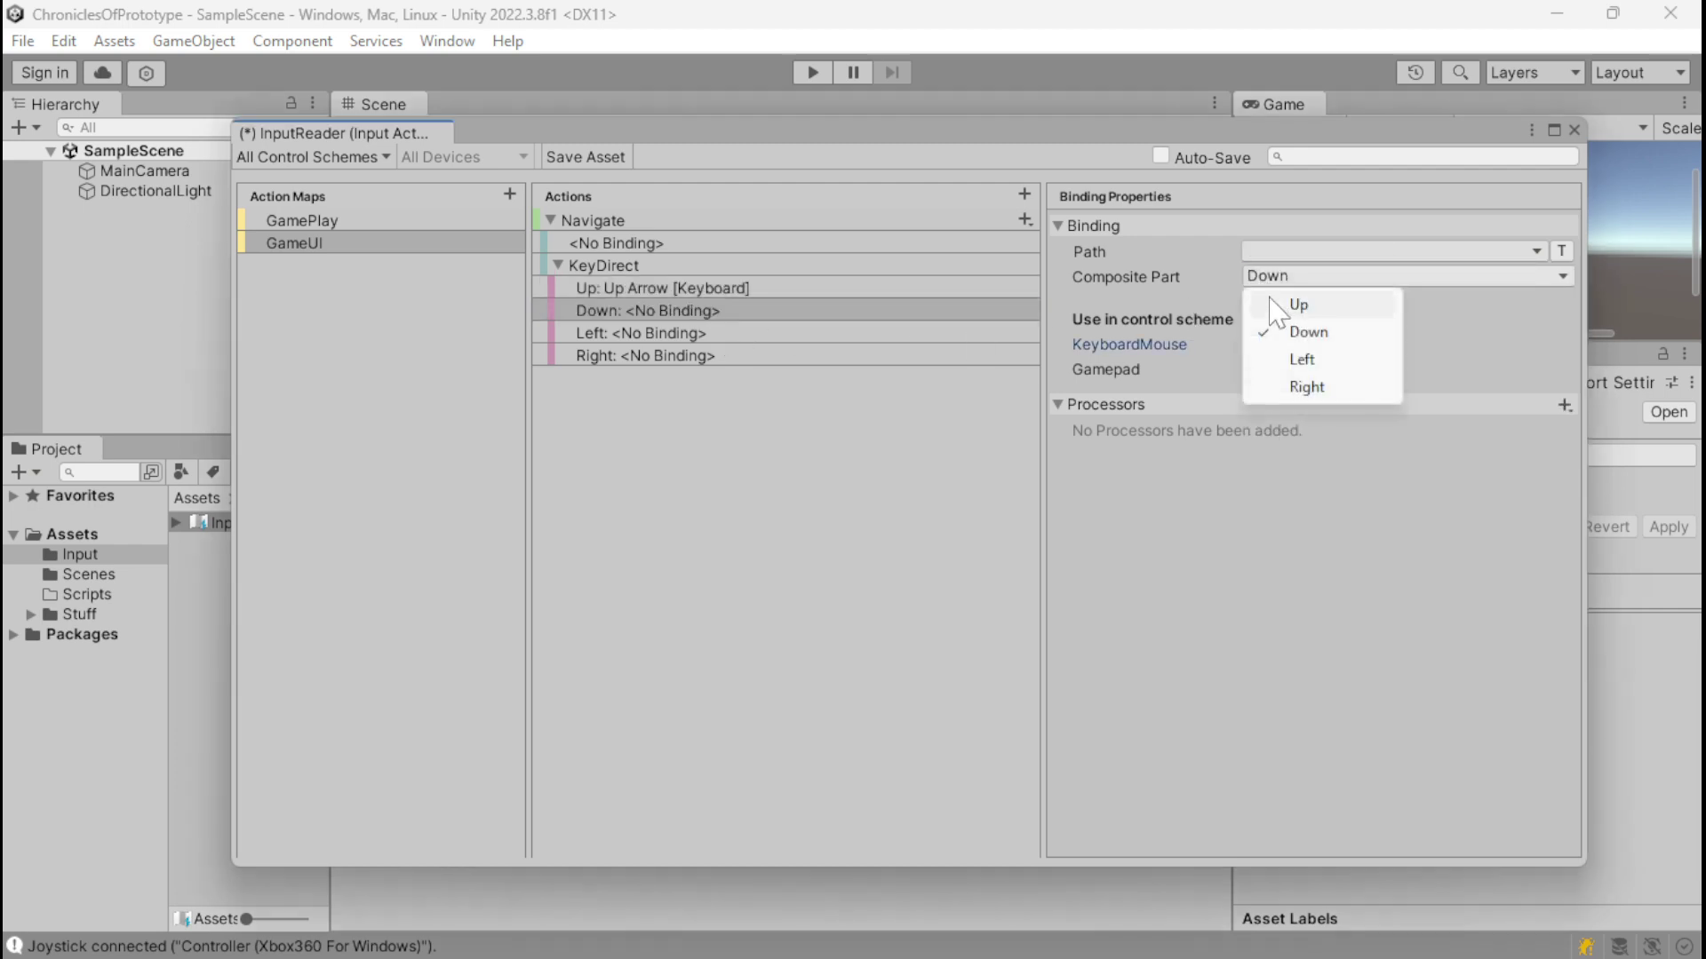
pyautogui.click(1280, 252)
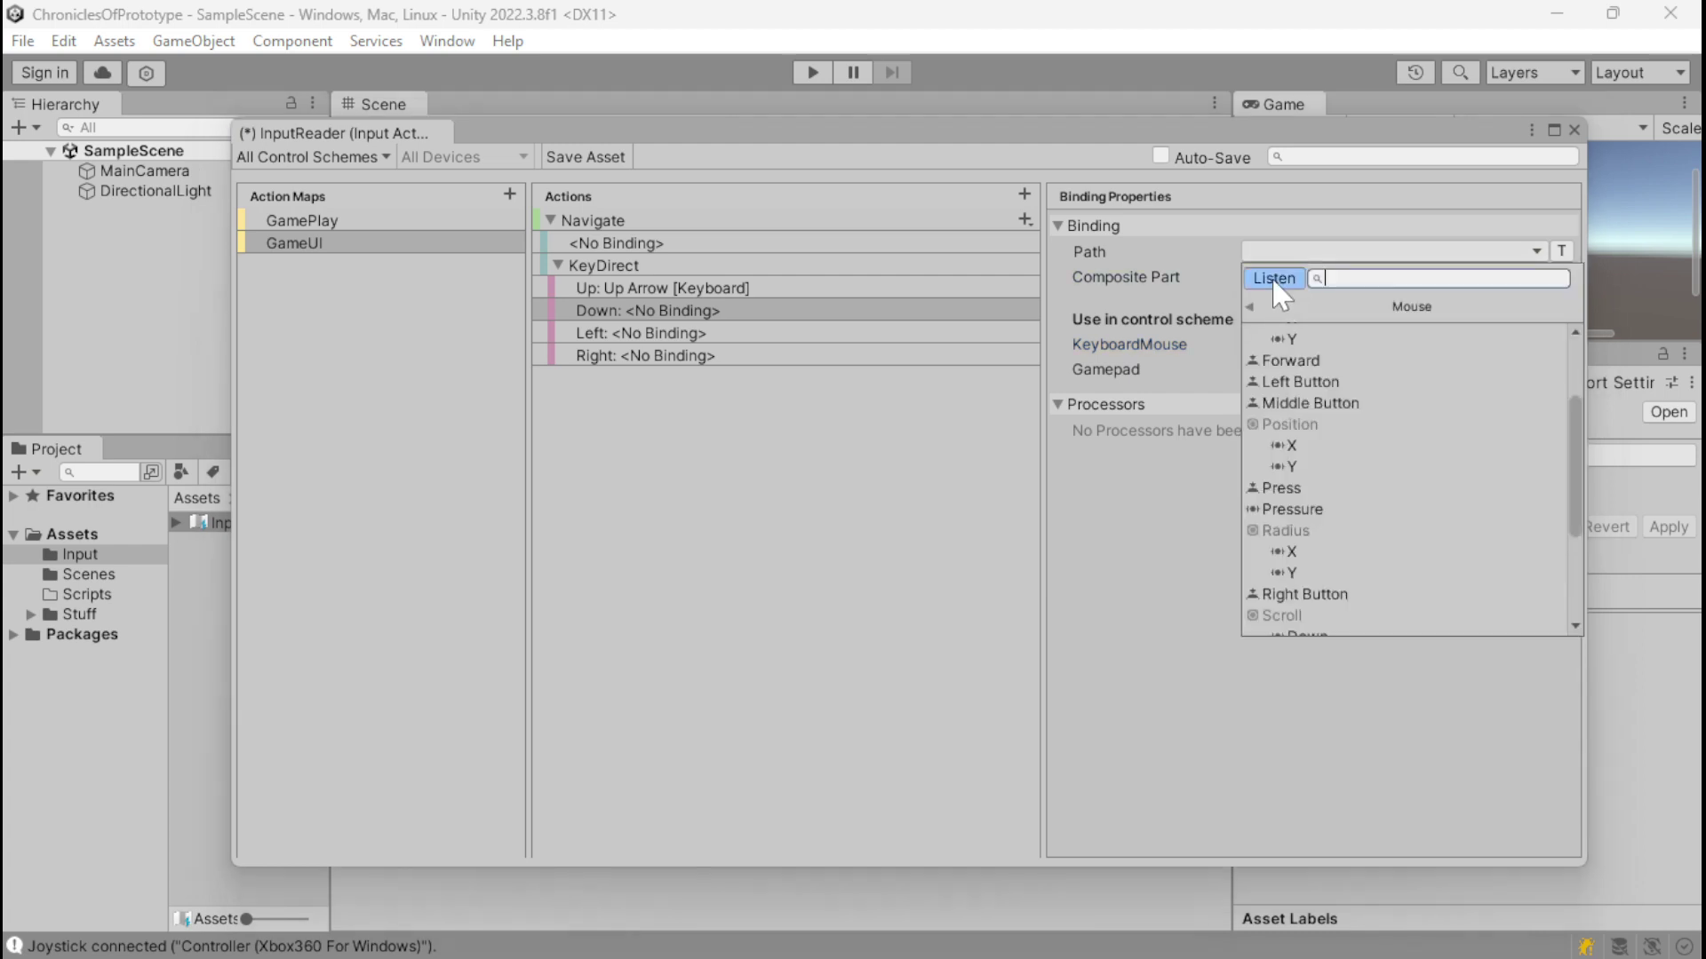
pyautogui.click(1271, 277)
pyautogui.press('Down')
pyautogui.click(1281, 329)
# Step: Assign KeyDirect's Left part to the KeyboardMouse scheme and bind it to Left Arrow [Keyboard] by listening for the key
pyautogui.click(868, 336)
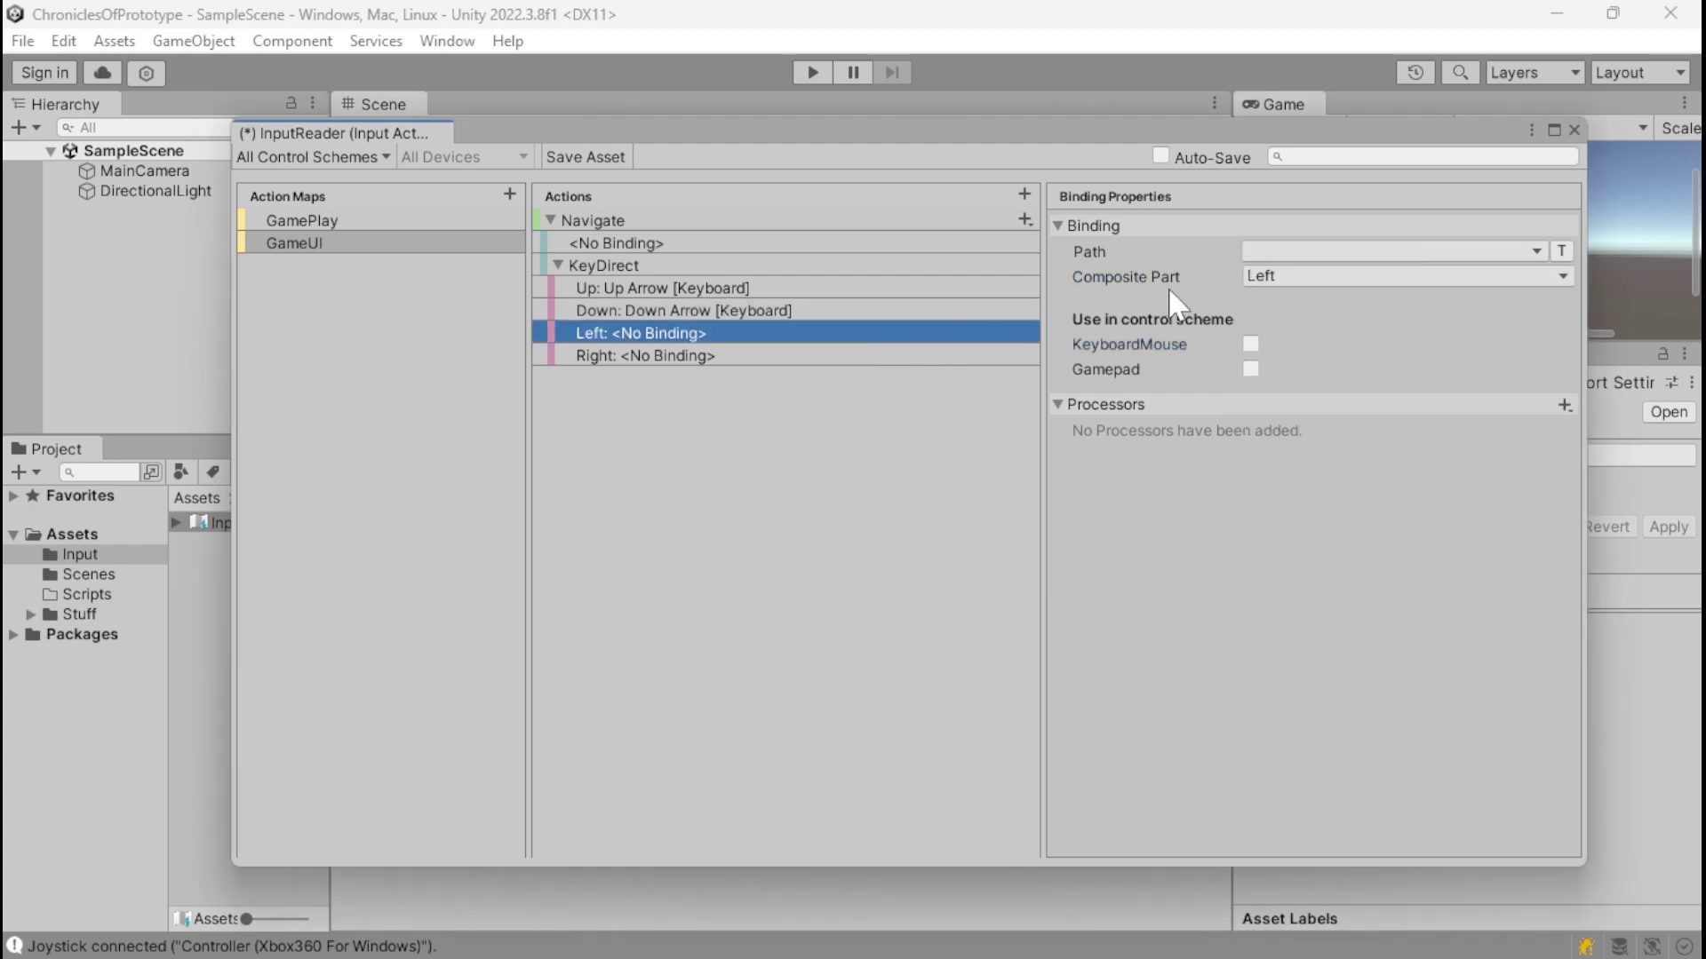
pyautogui.click(1248, 343)
pyautogui.click(1272, 279)
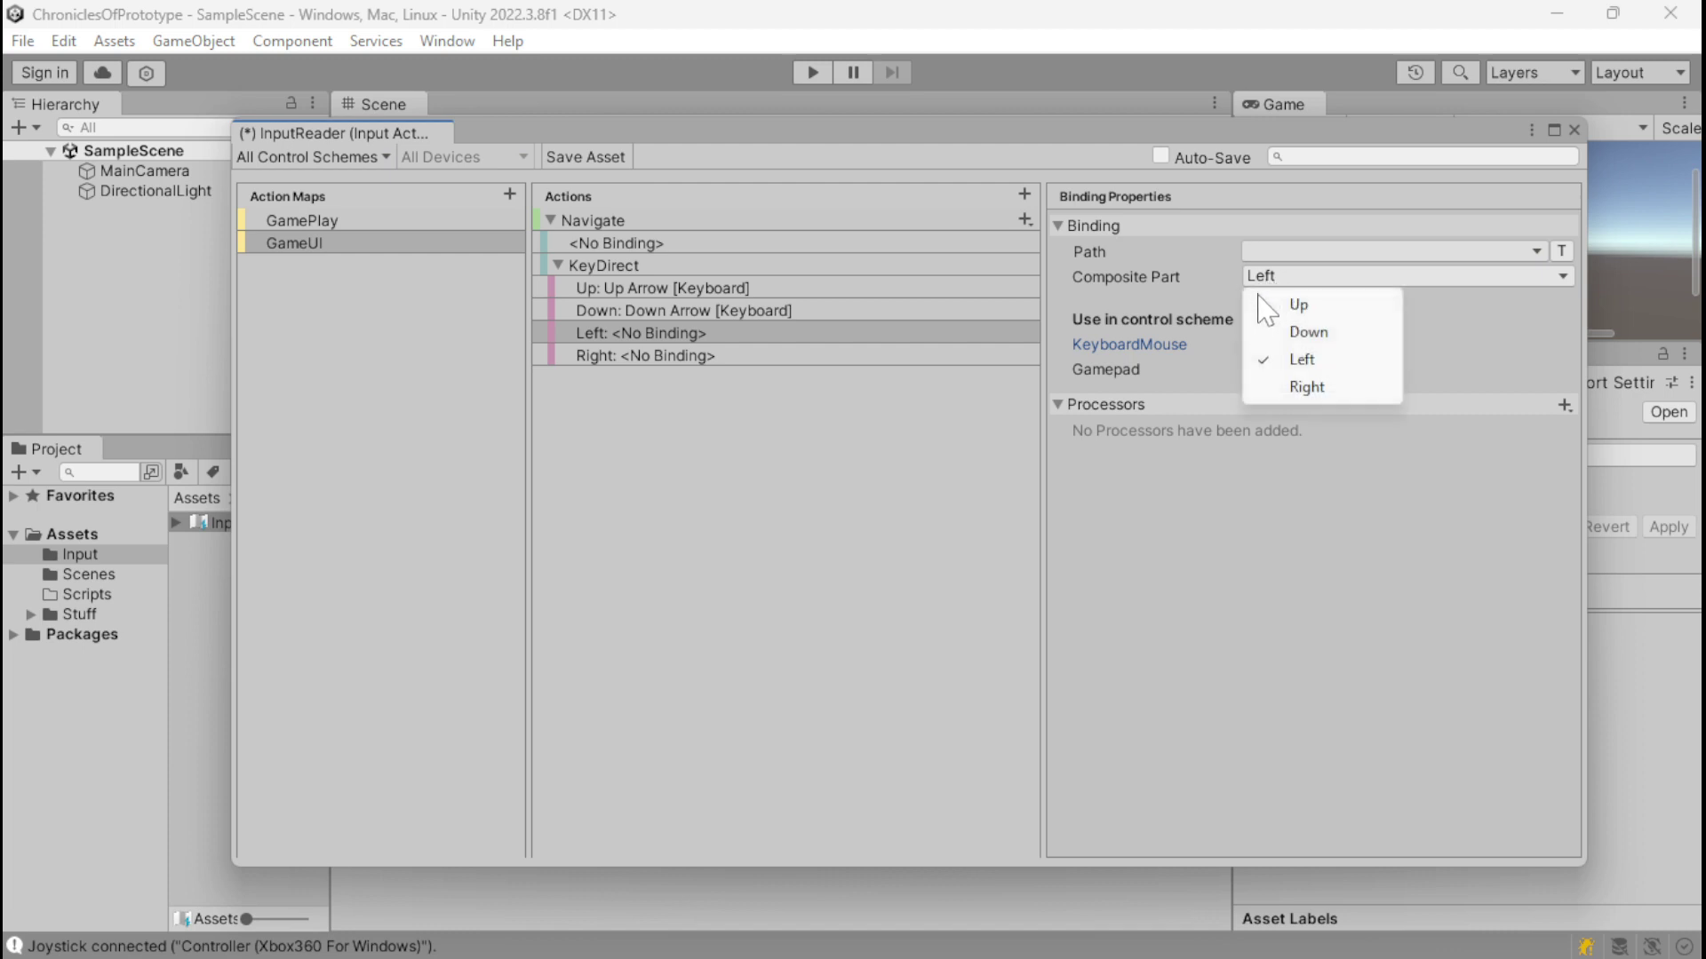
pyautogui.click(1266, 252)
pyautogui.click(1258, 278)
pyautogui.press('Left')
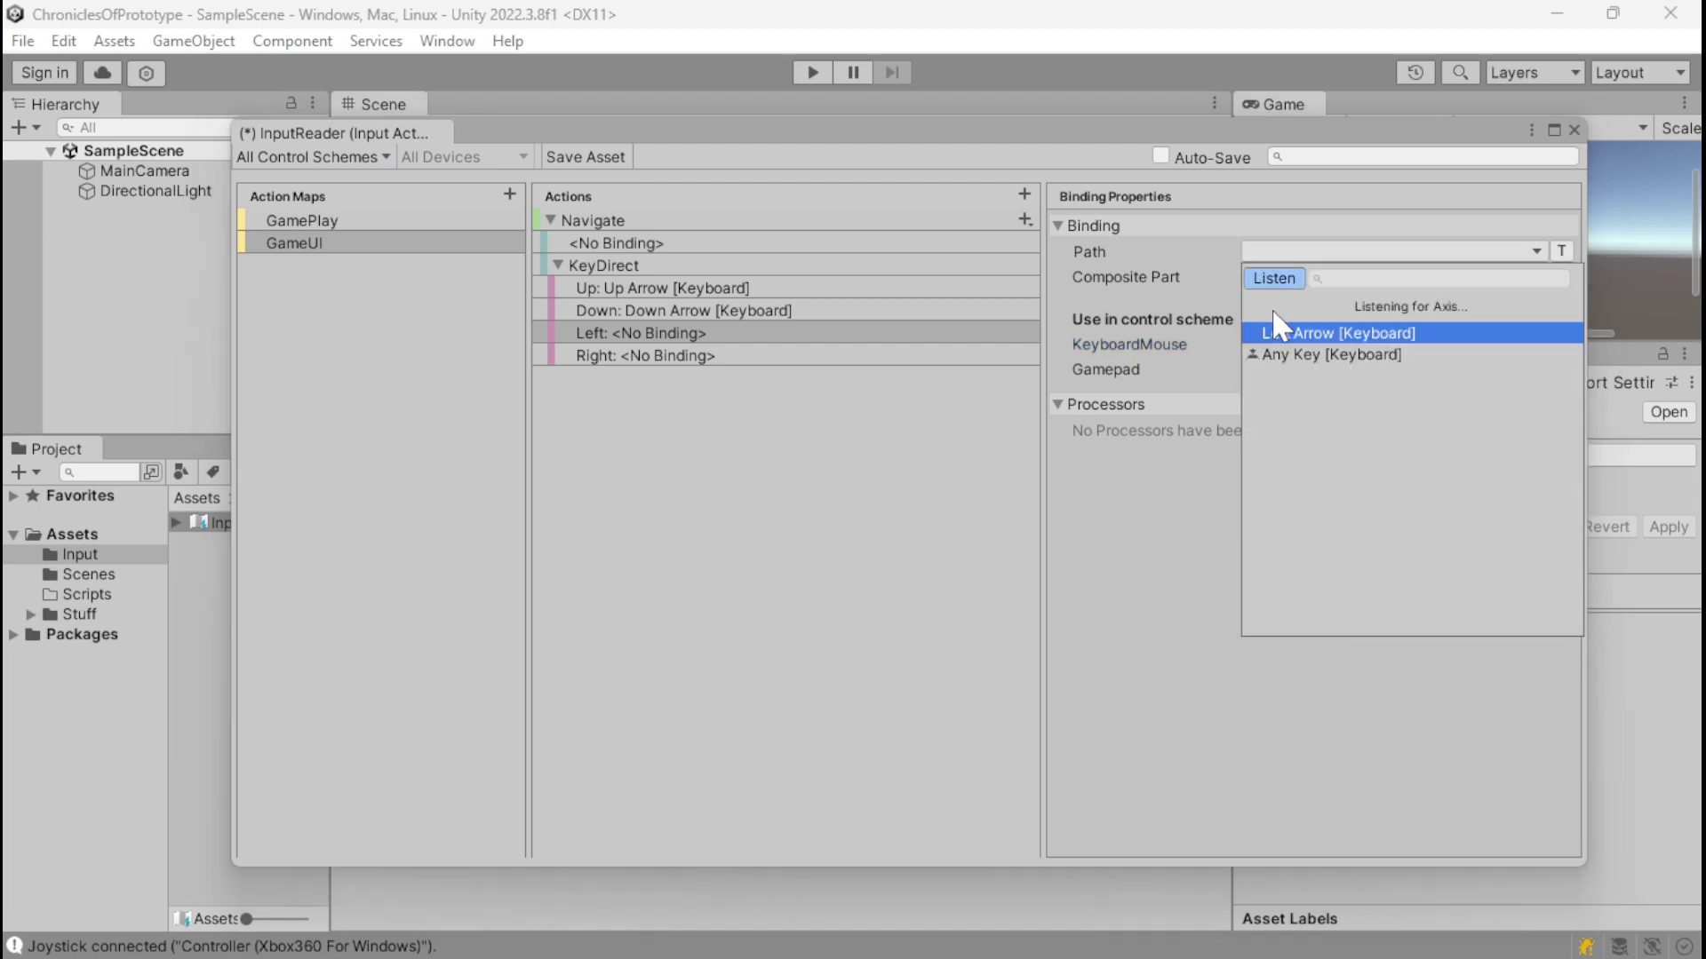
pyautogui.click(1272, 329)
# Step: Assign KeyDirect's Right part to the KeyboardMouse scheme and bind it to Right Arrow [Keyboard] by listening for the key
pyautogui.click(838, 355)
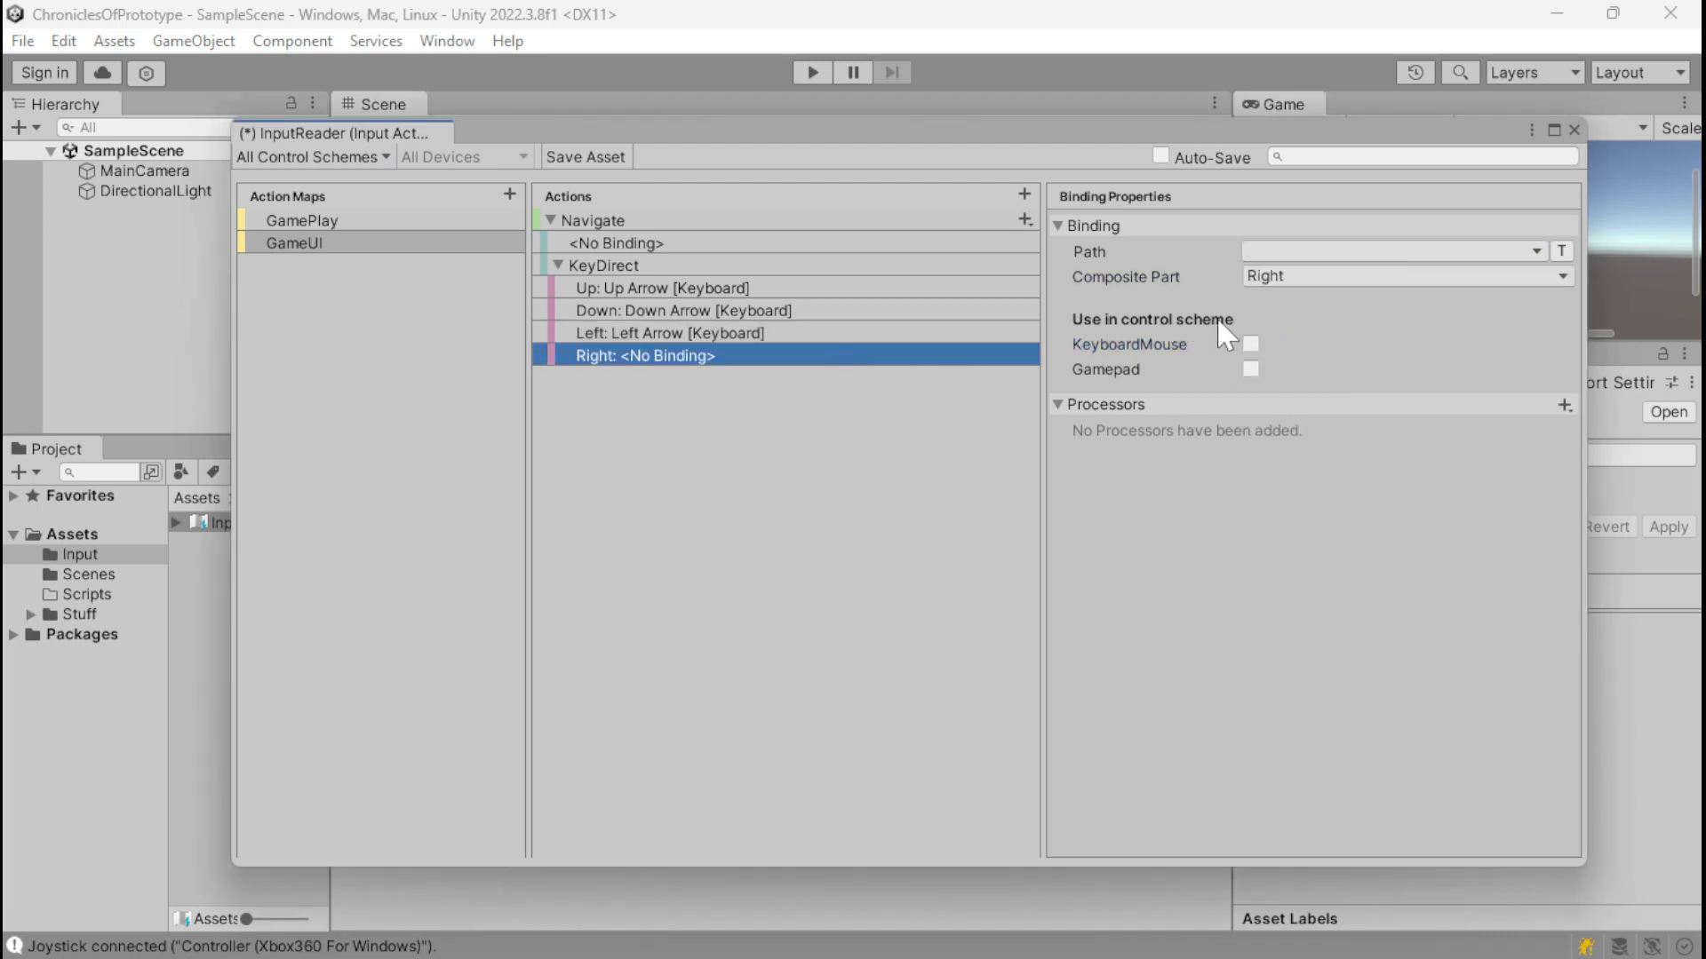
pyautogui.click(1250, 344)
pyautogui.click(1271, 251)
pyautogui.click(1274, 278)
pyautogui.press('Right')
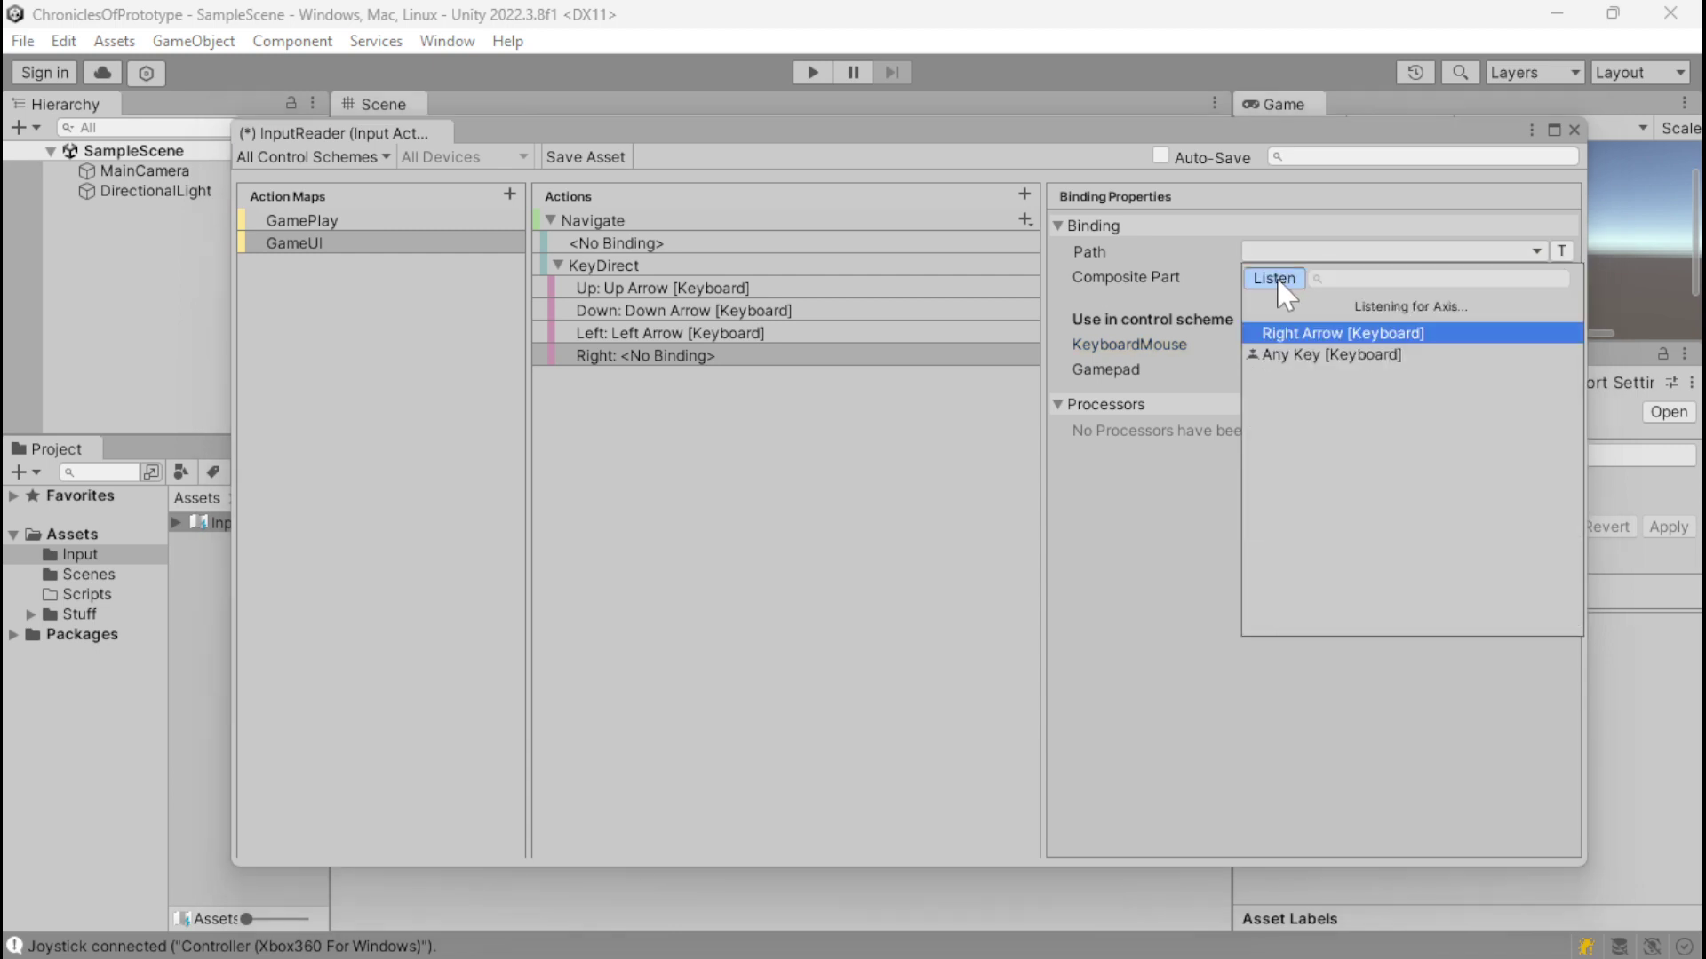
pyautogui.click(1283, 334)
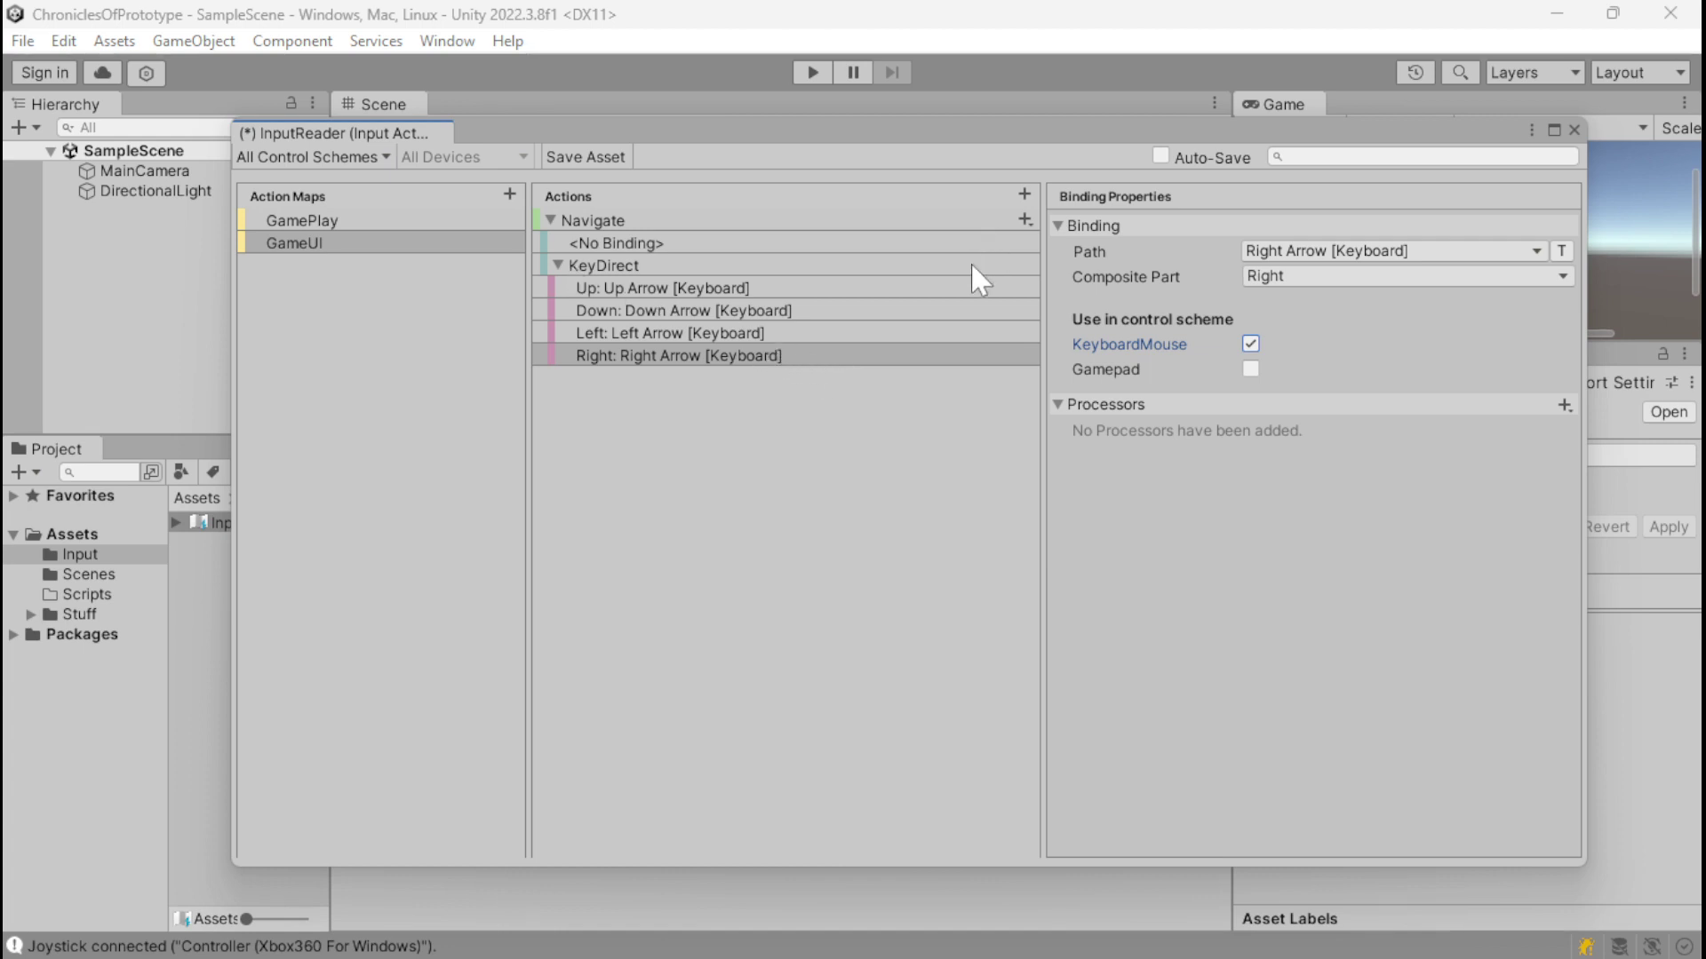
# Step: Assign Navigate's empty binding to the Gamepad scheme, set its path to D-Pad [Gamepad], and save the asset
pyautogui.click(741, 244)
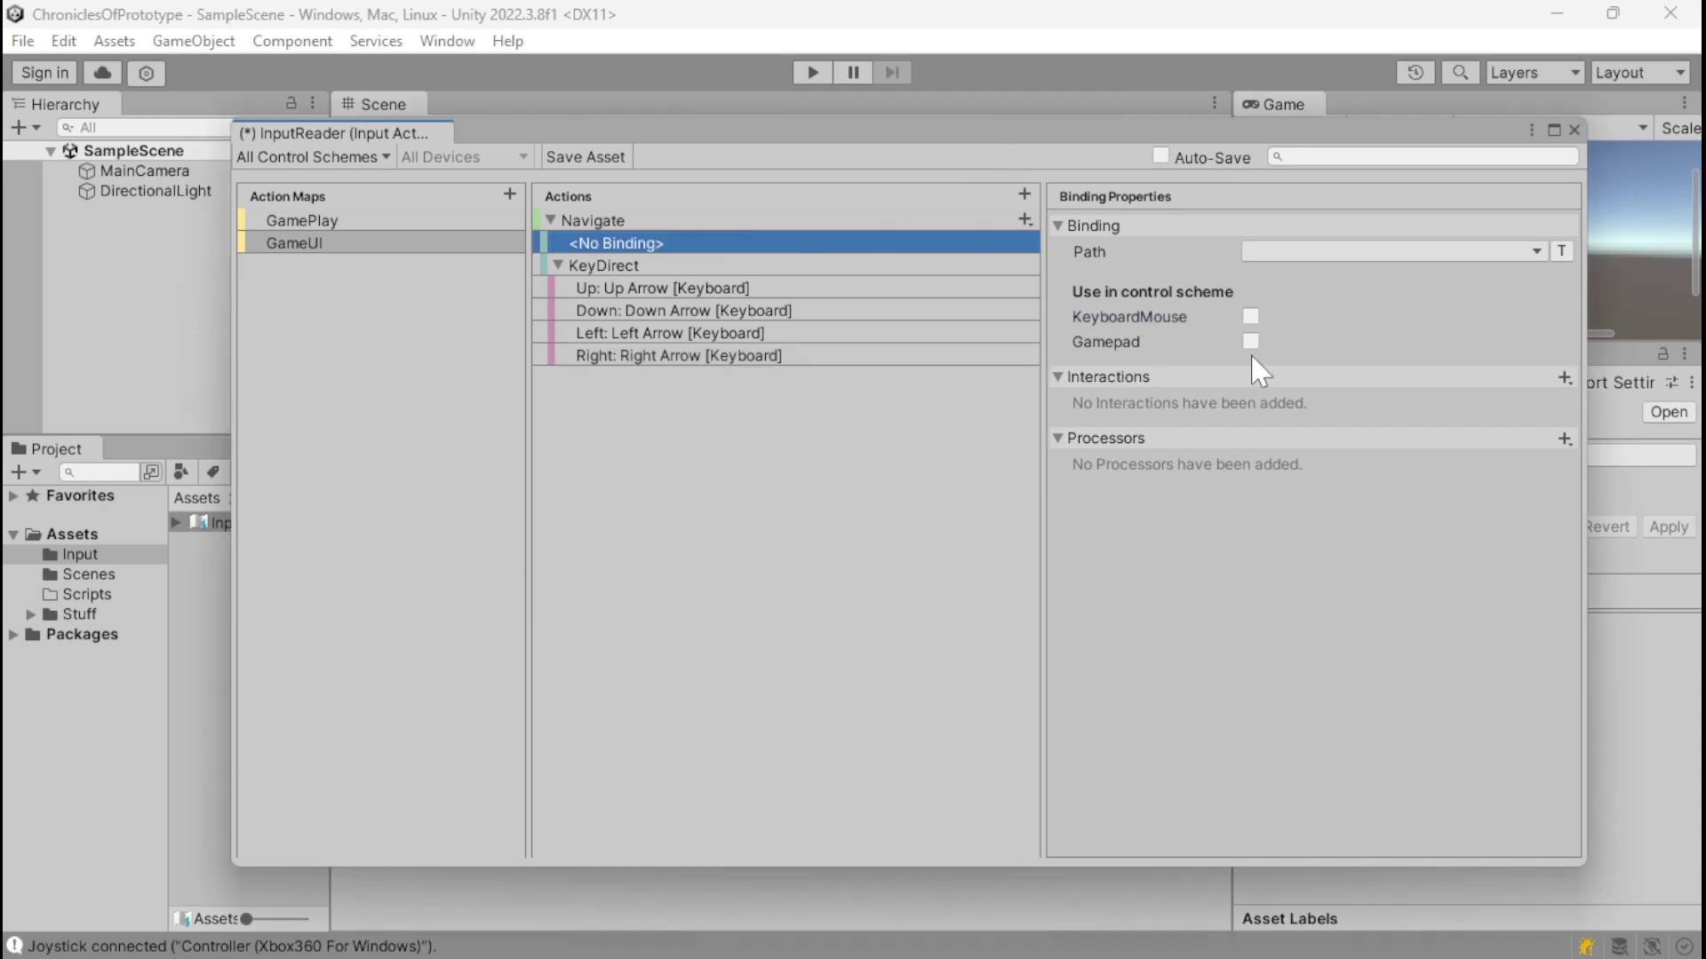
pyautogui.click(1251, 342)
pyautogui.click(1261, 257)
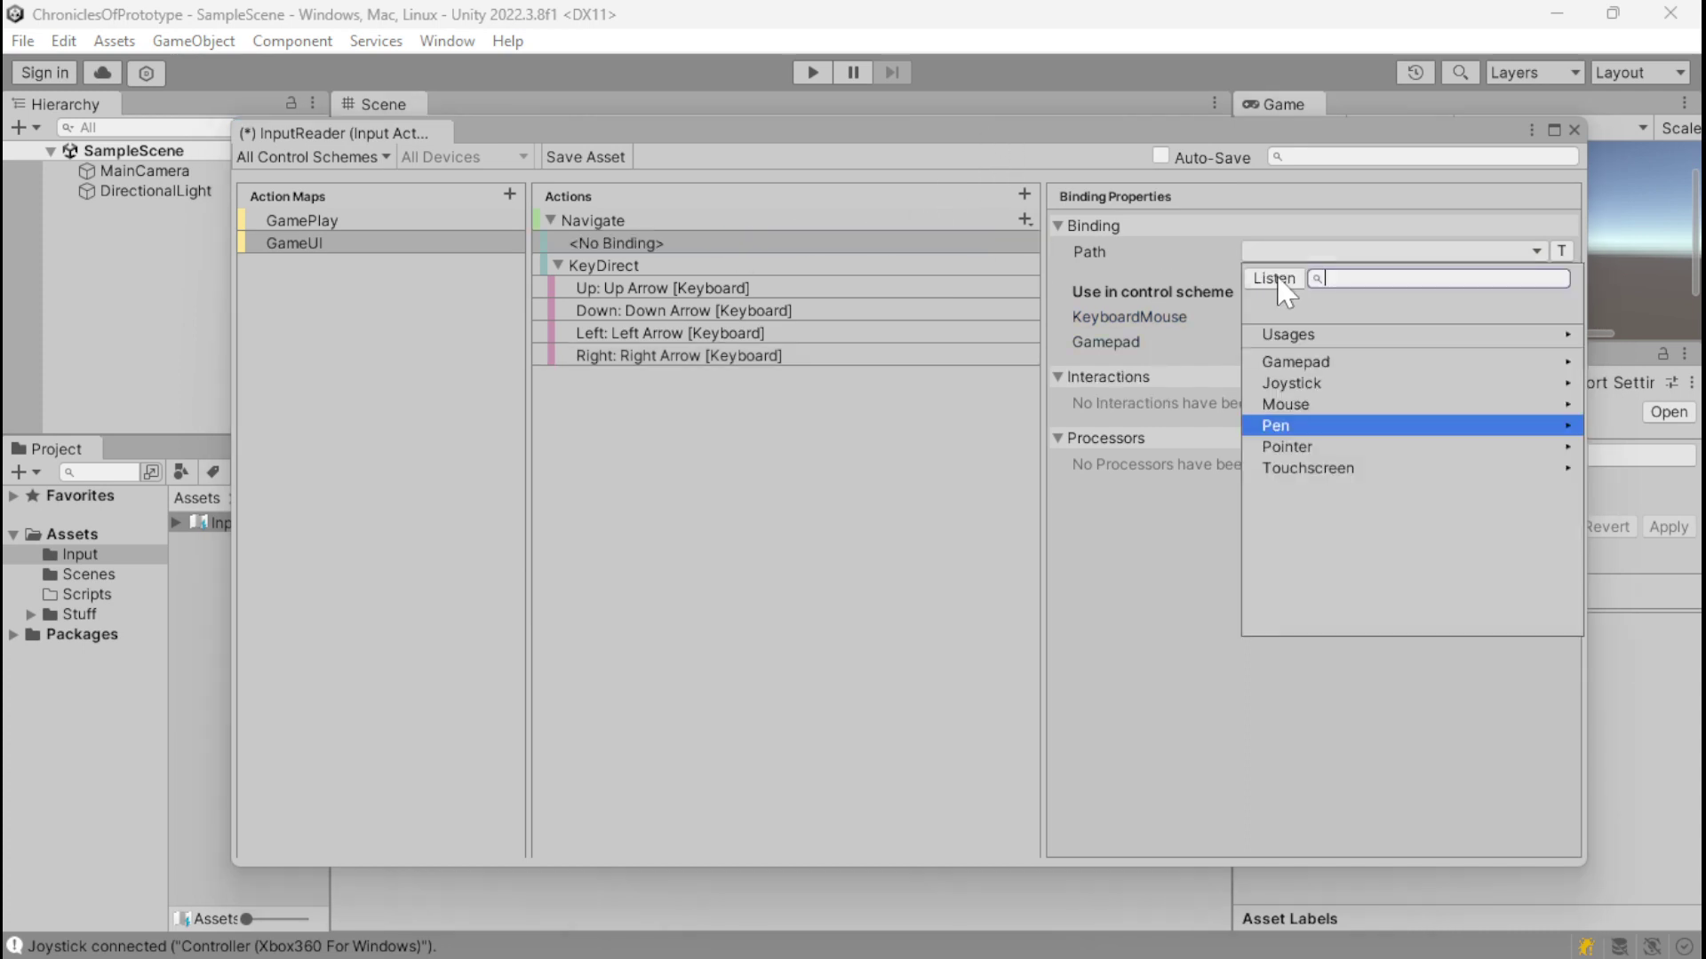
pyautogui.click(1290, 362)
pyautogui.click(1281, 336)
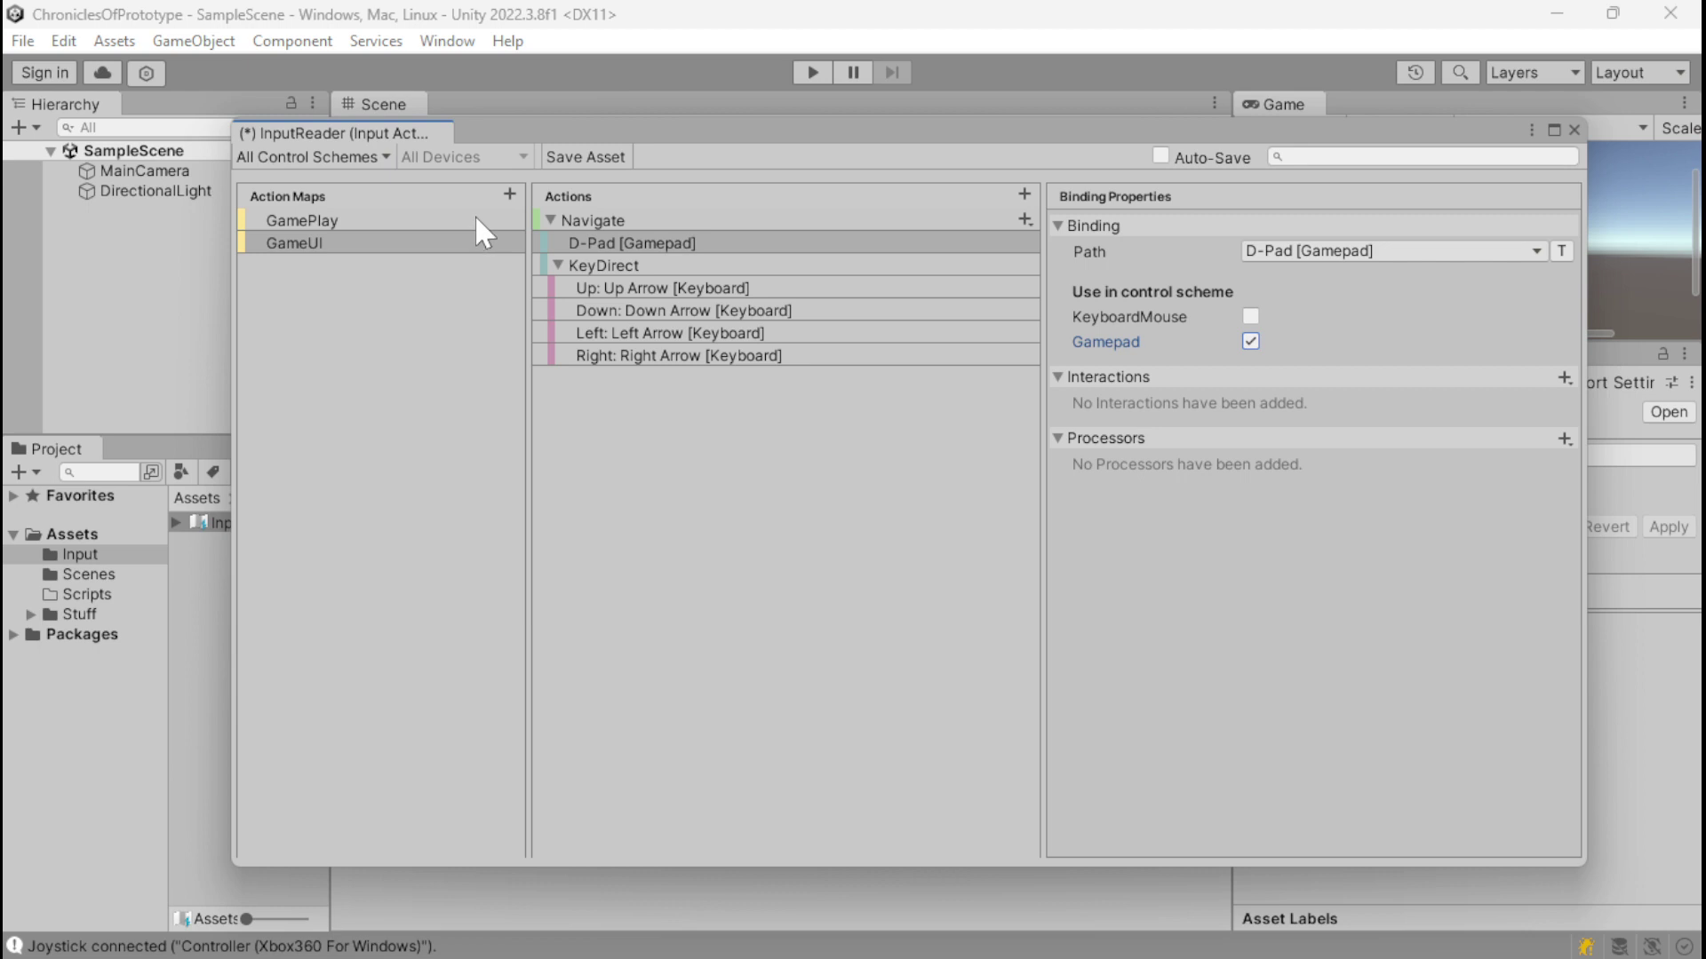
pyautogui.hotkey('ctrl', 's')
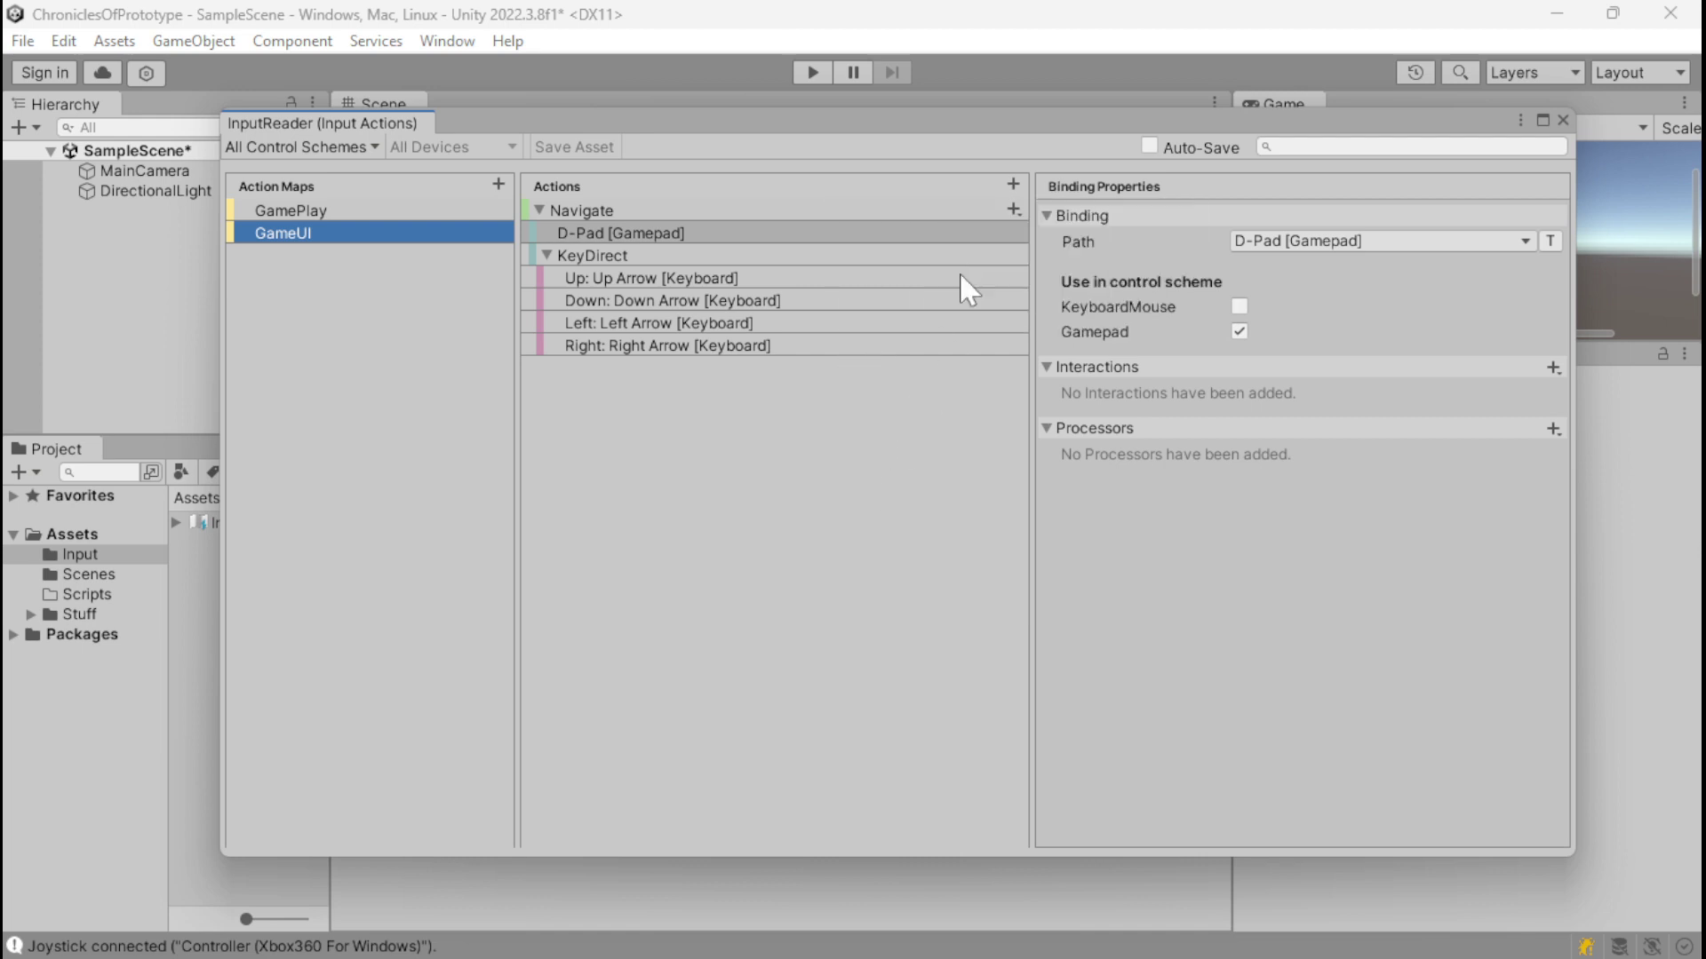
# Step: Add a new action named Submit to the GameUI action map
pyautogui.click(1012, 183)
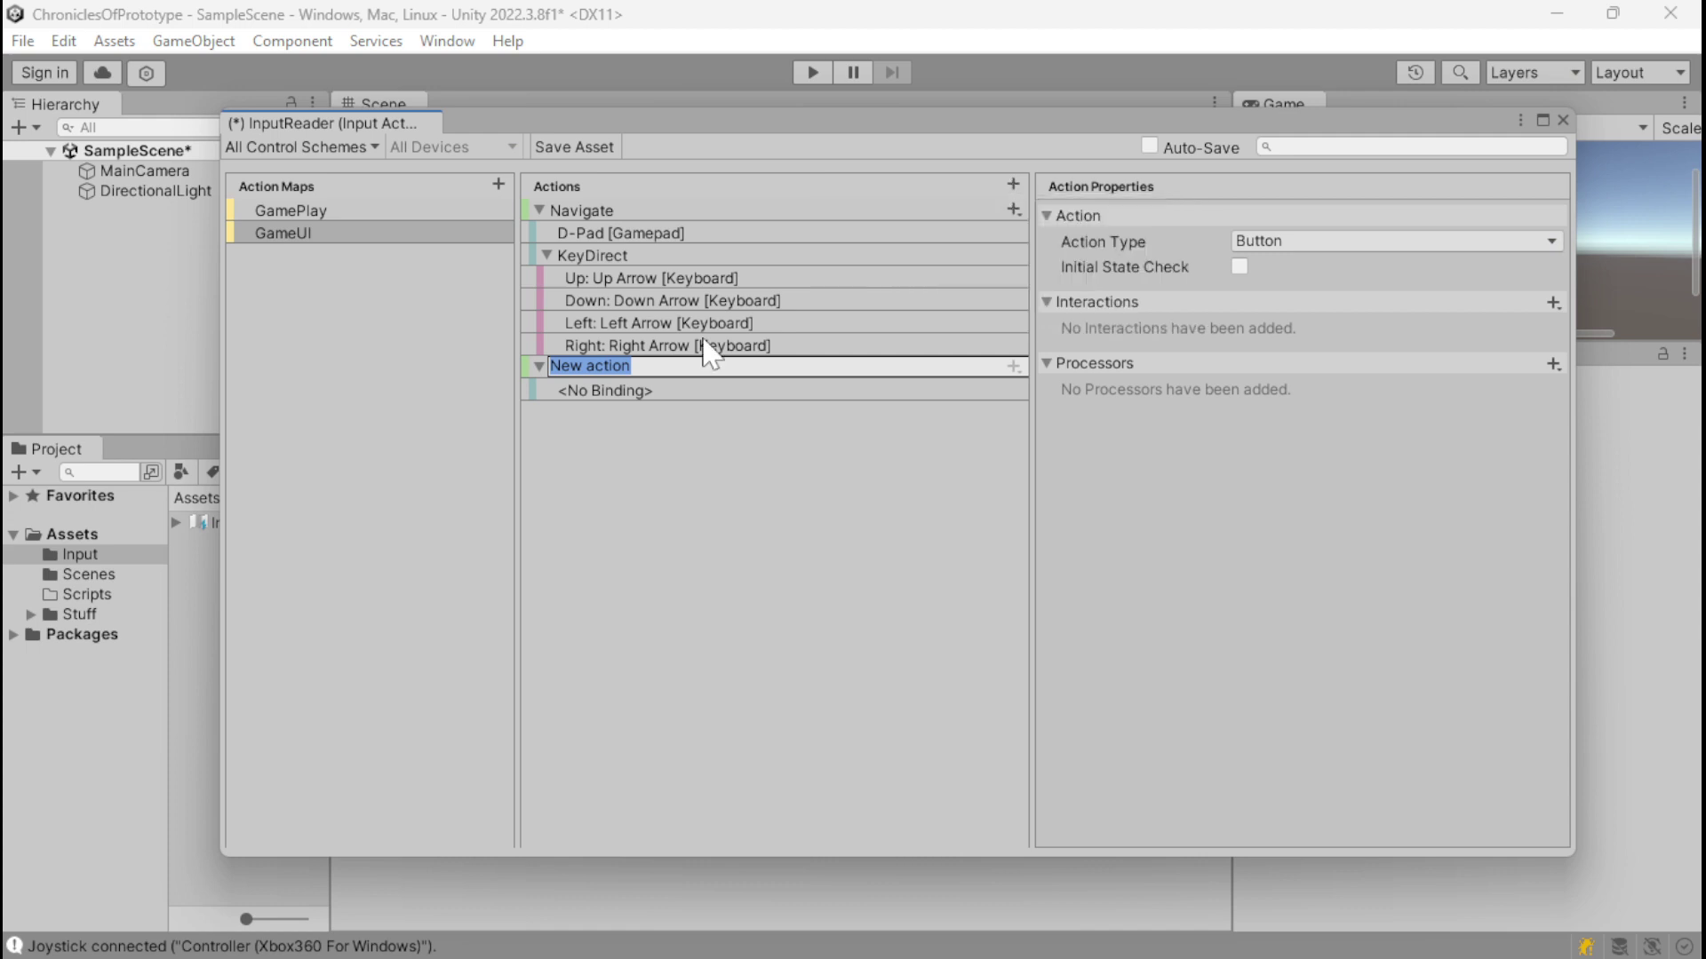
pyautogui.write('S')
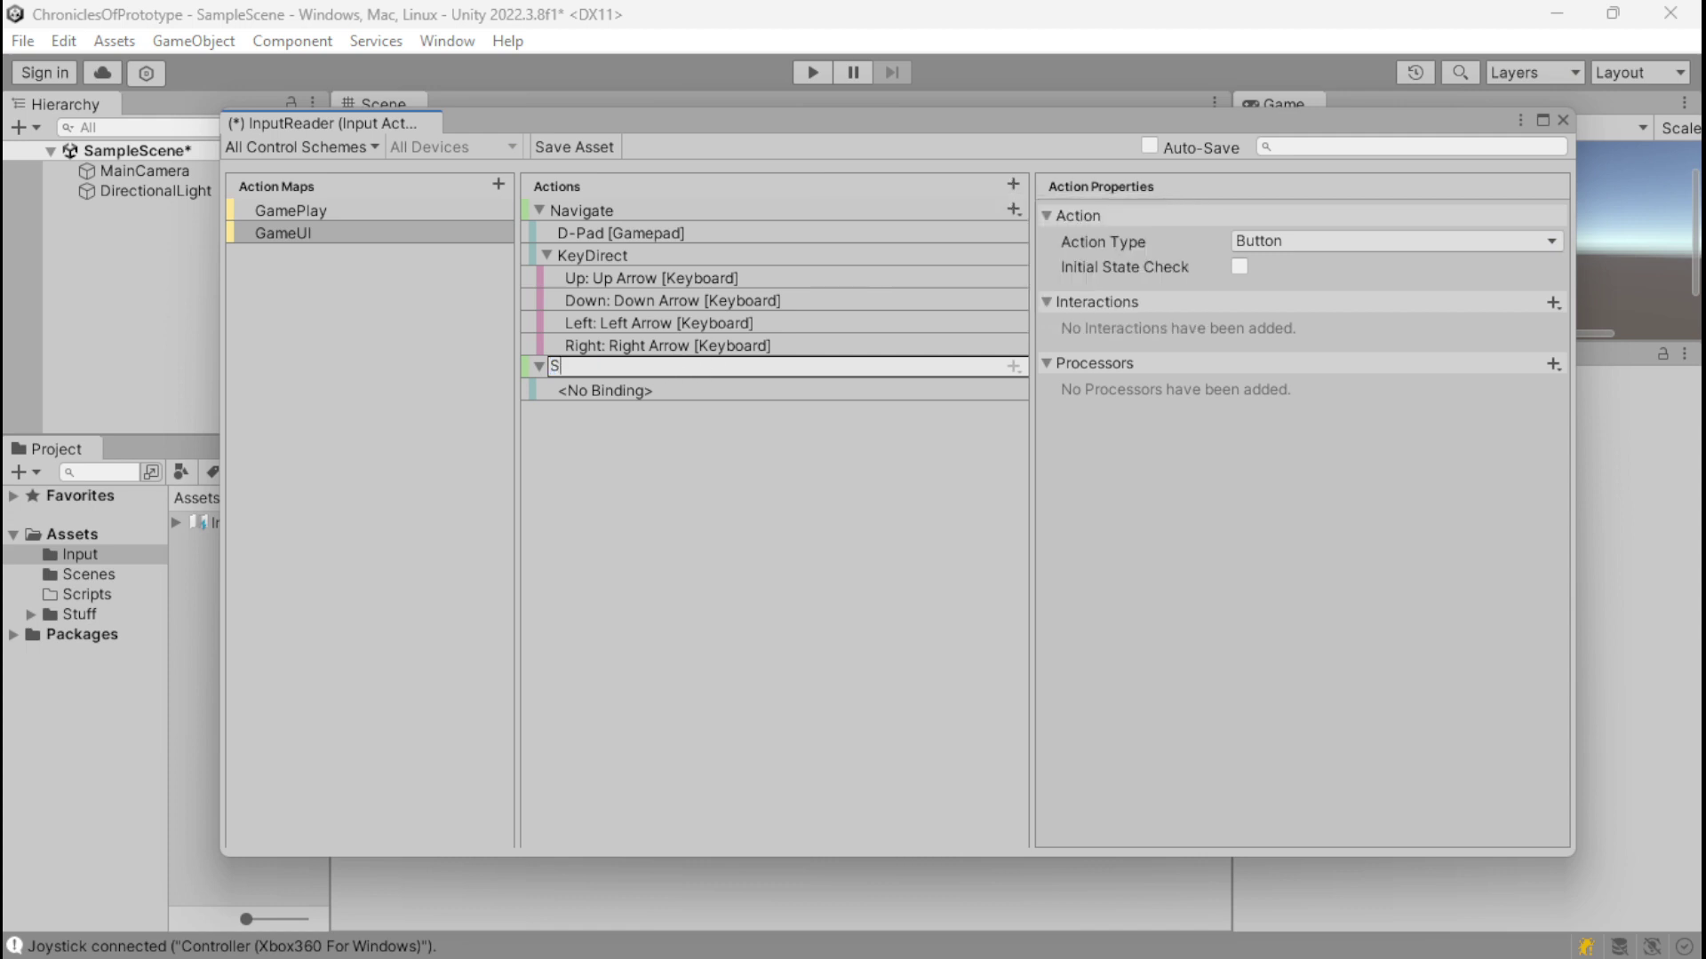
pyautogui.write('ubmit')
pyautogui.press('Return')
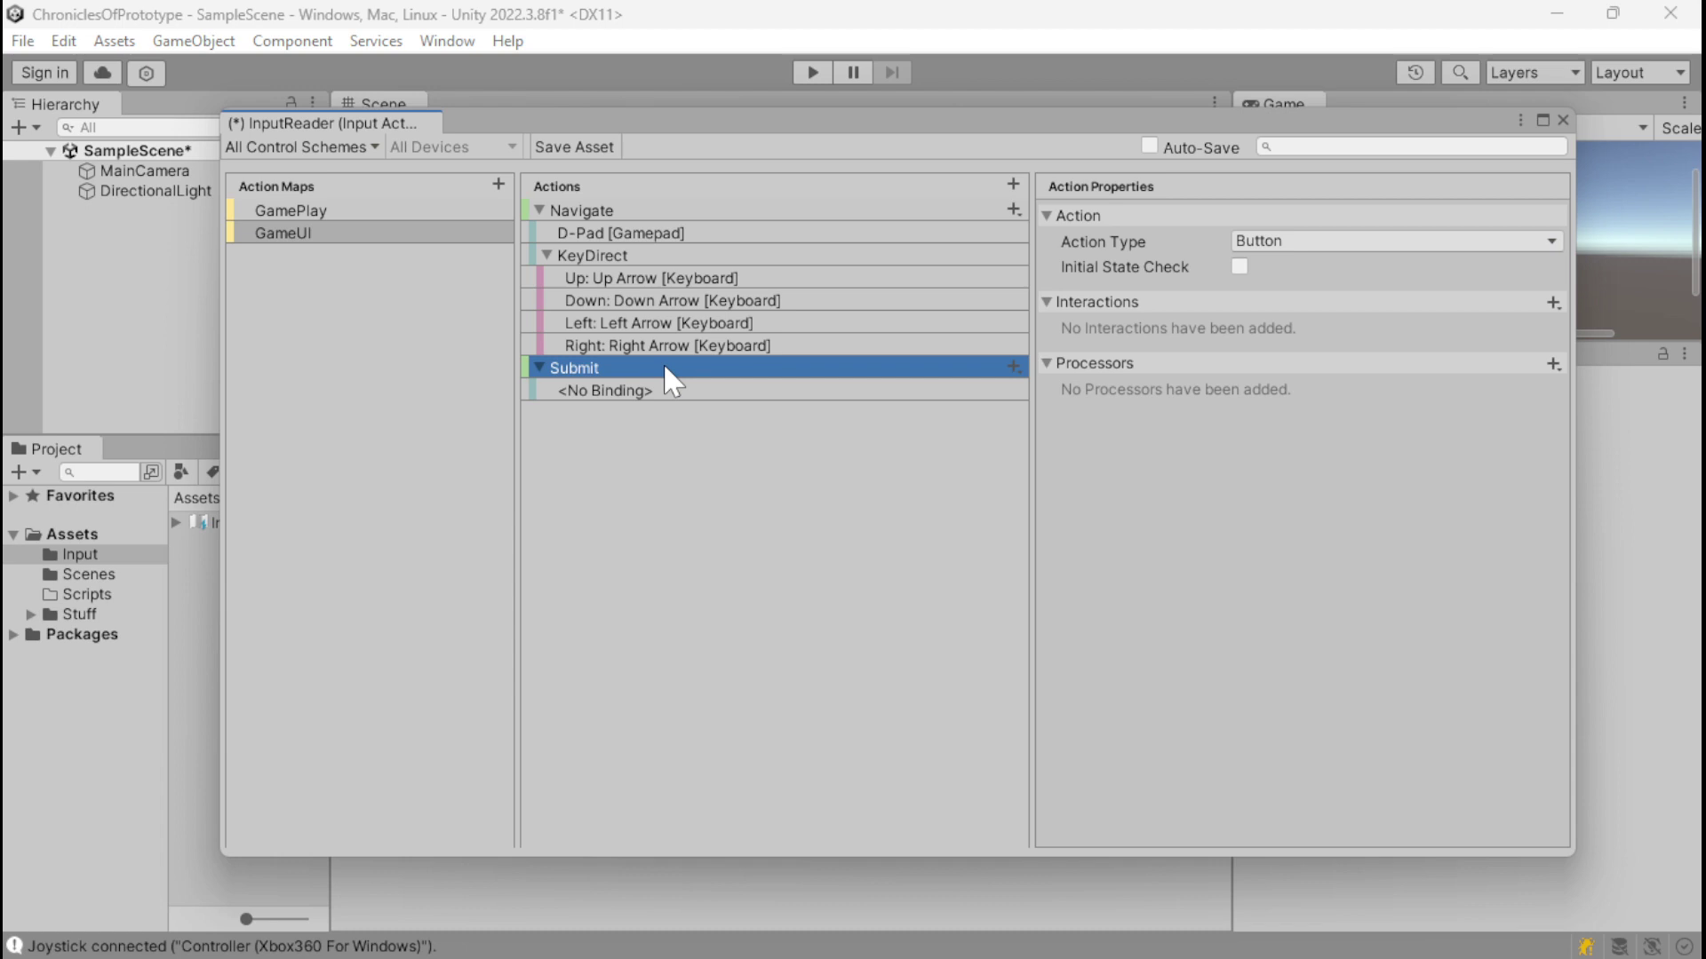
# Step: Duplicate the Submit action, rename the copy Cancel, and expand it to show its binding
pyautogui.hotkey('ctrl', 'd')
pyautogui.doubleClick(690, 414)
pyautogui.write('Cancel')
pyautogui.press('Return')
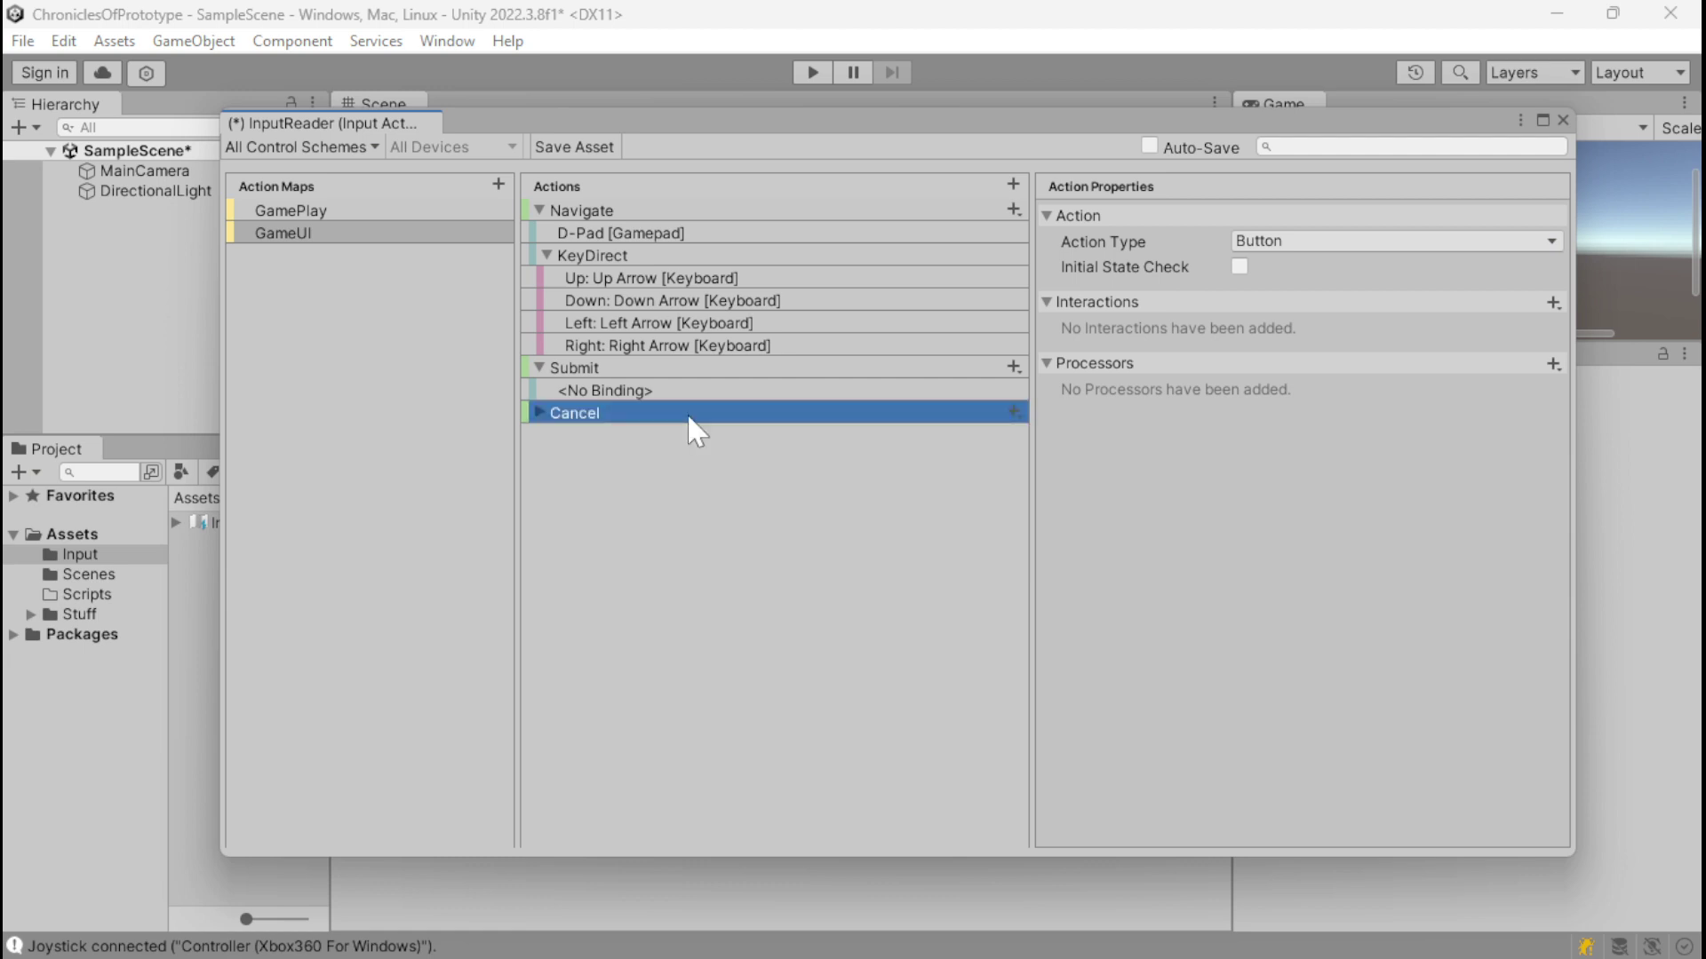
pyautogui.click(538, 412)
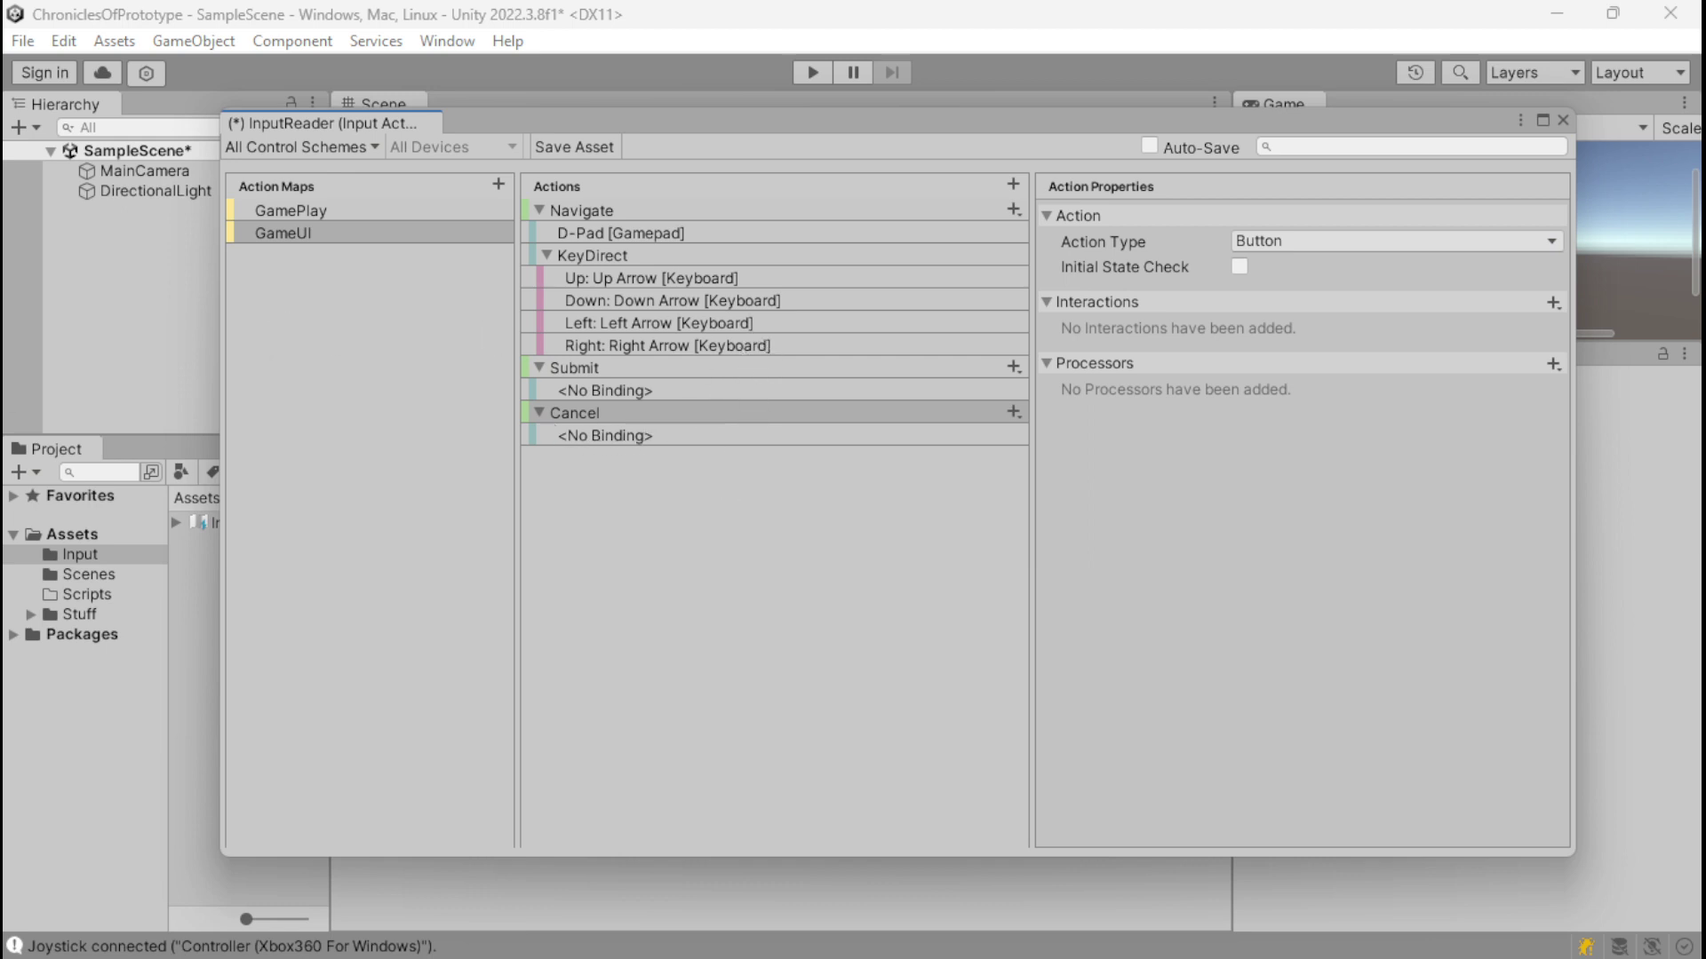
pyautogui.click(477, 709)
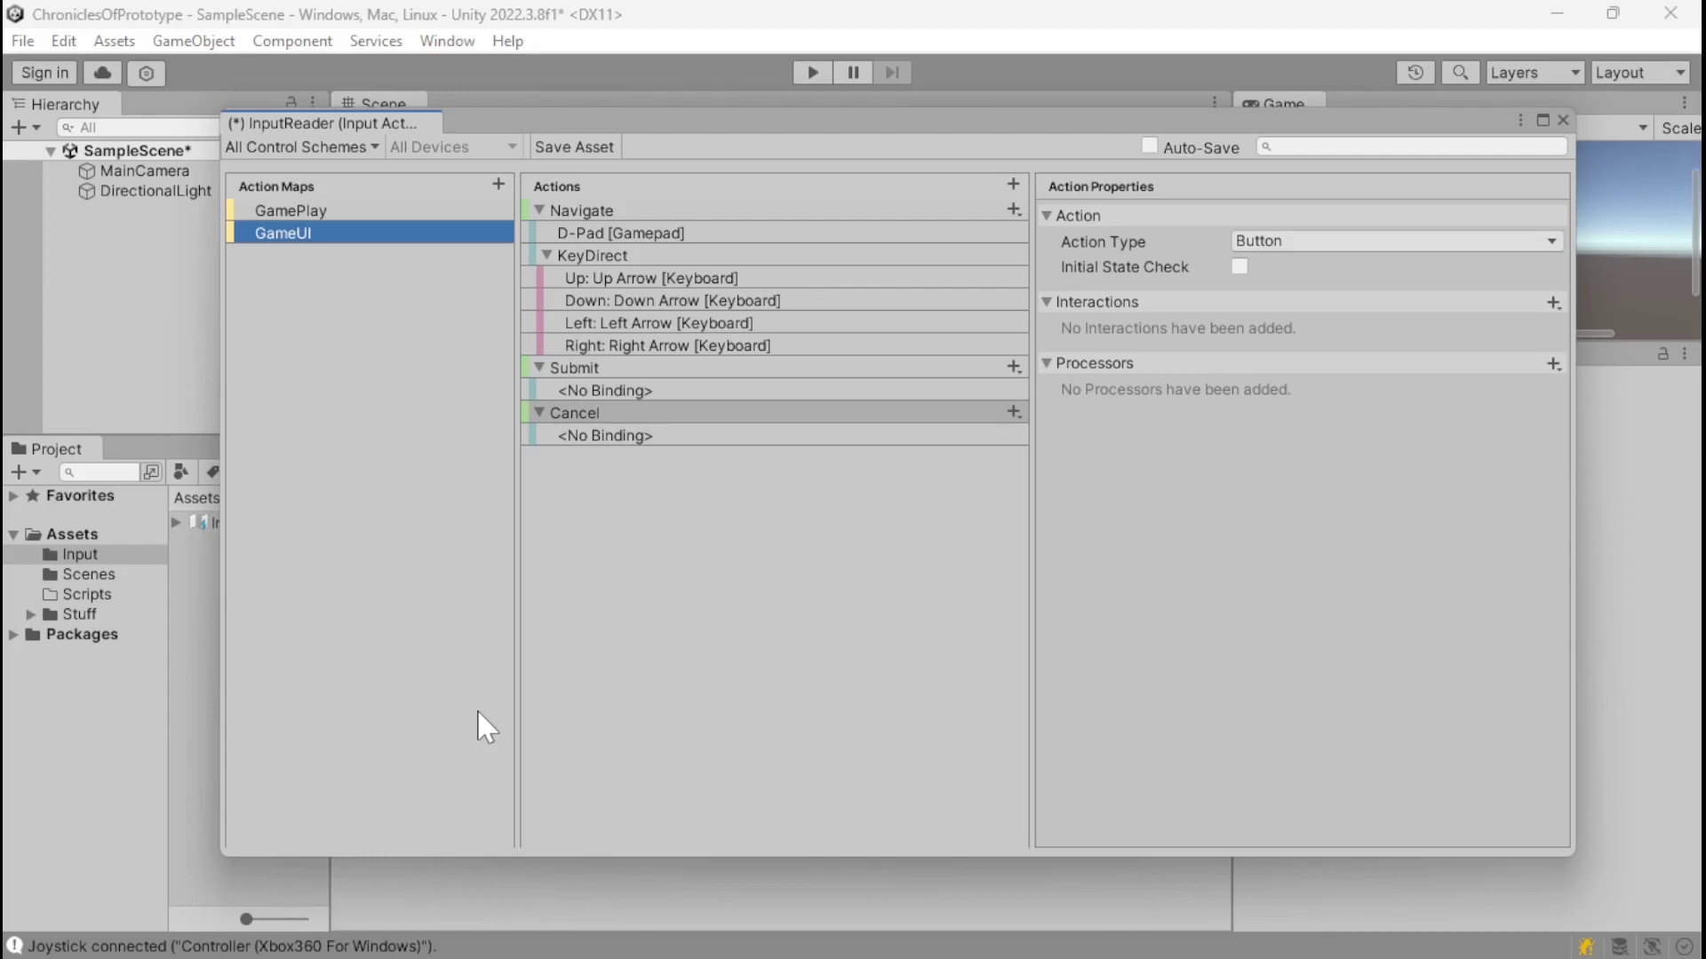
# Step: Assign Submit's empty binding to the KeyboardMouse and Gamepad schemes and set its path to the Submit usage
pyautogui.click(579, 370)
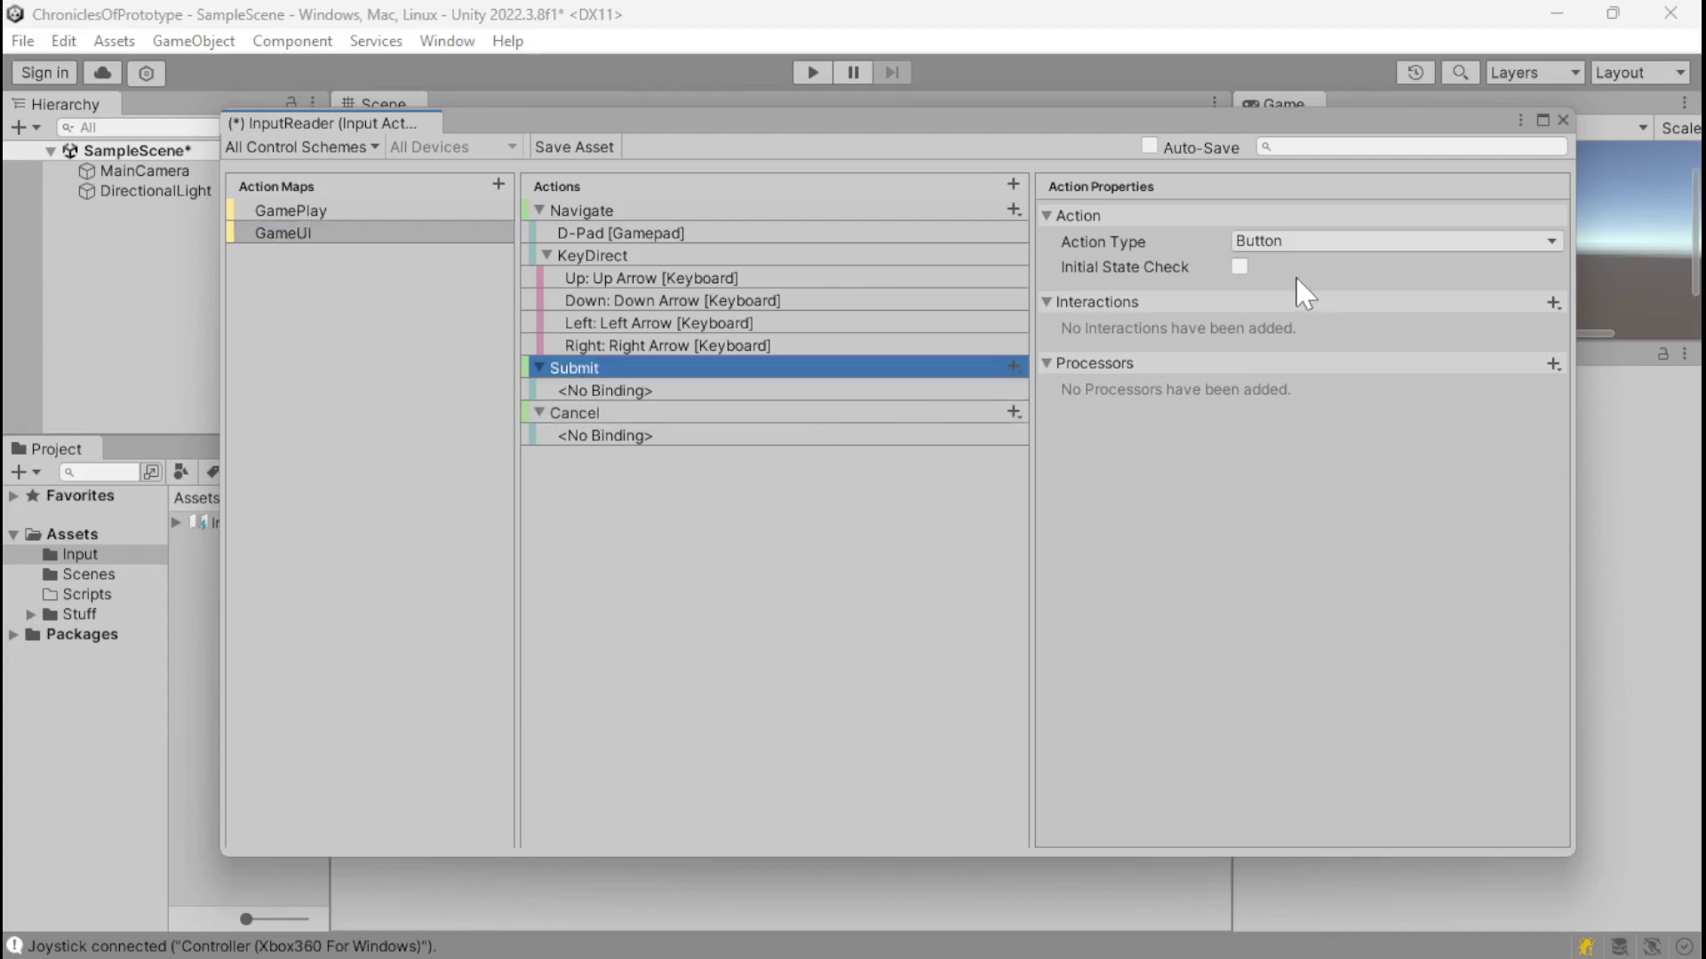
pyautogui.click(702, 390)
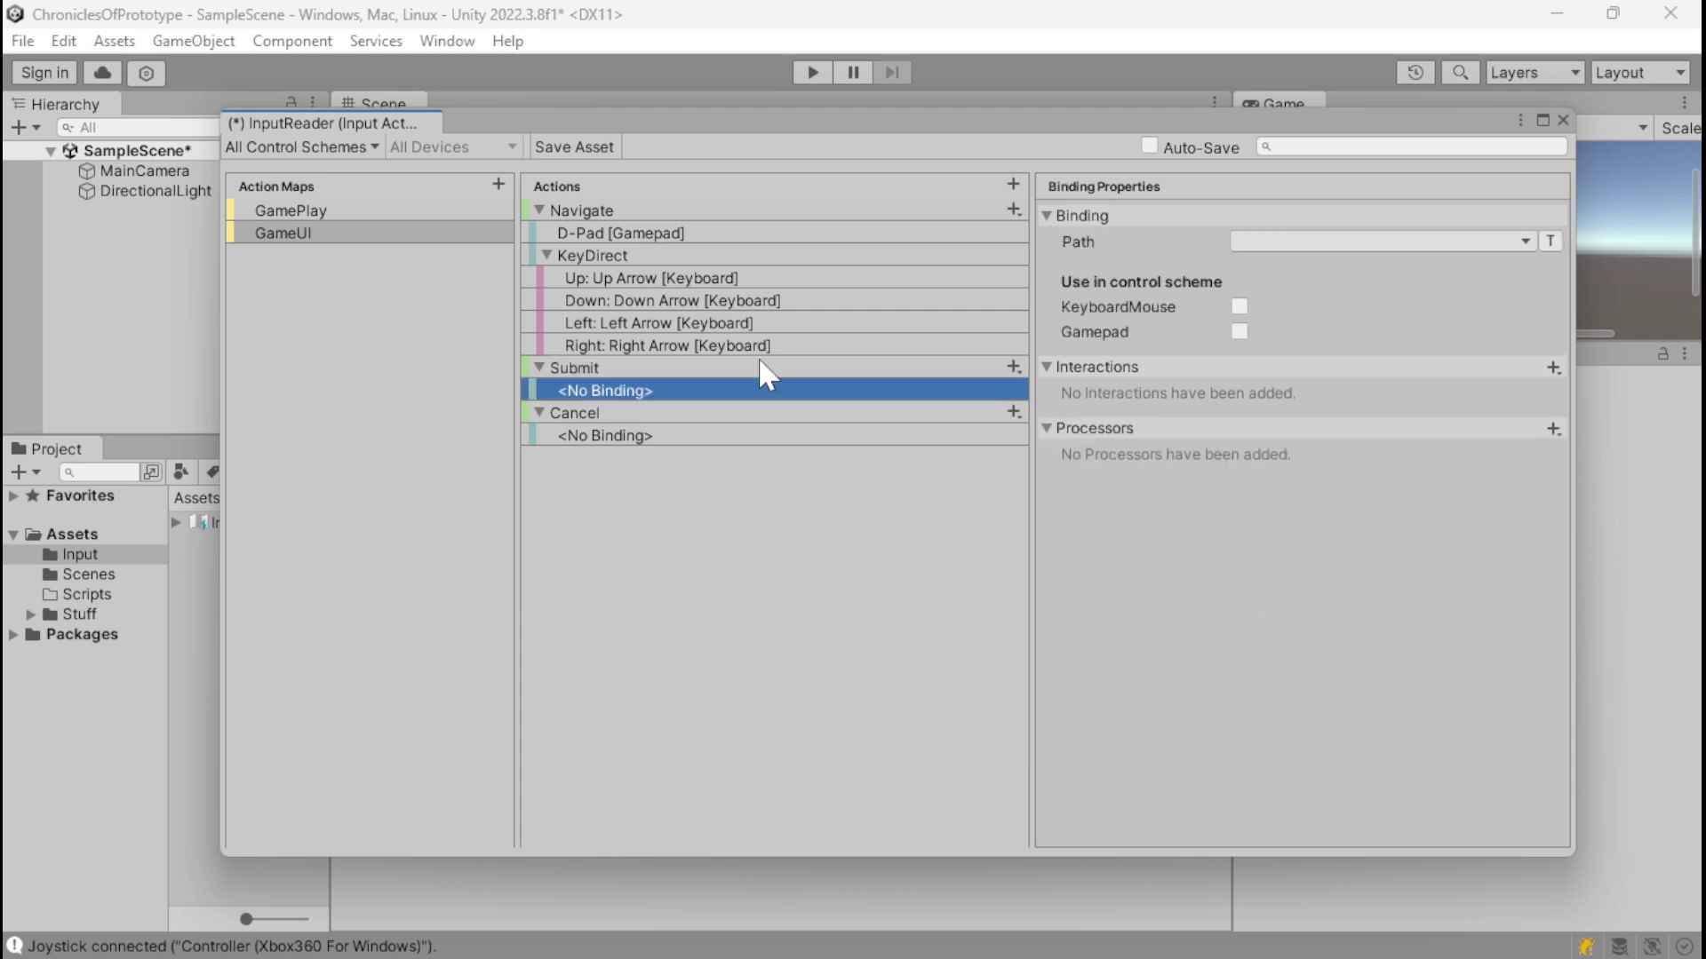
pyautogui.click(1240, 307)
pyautogui.click(1240, 331)
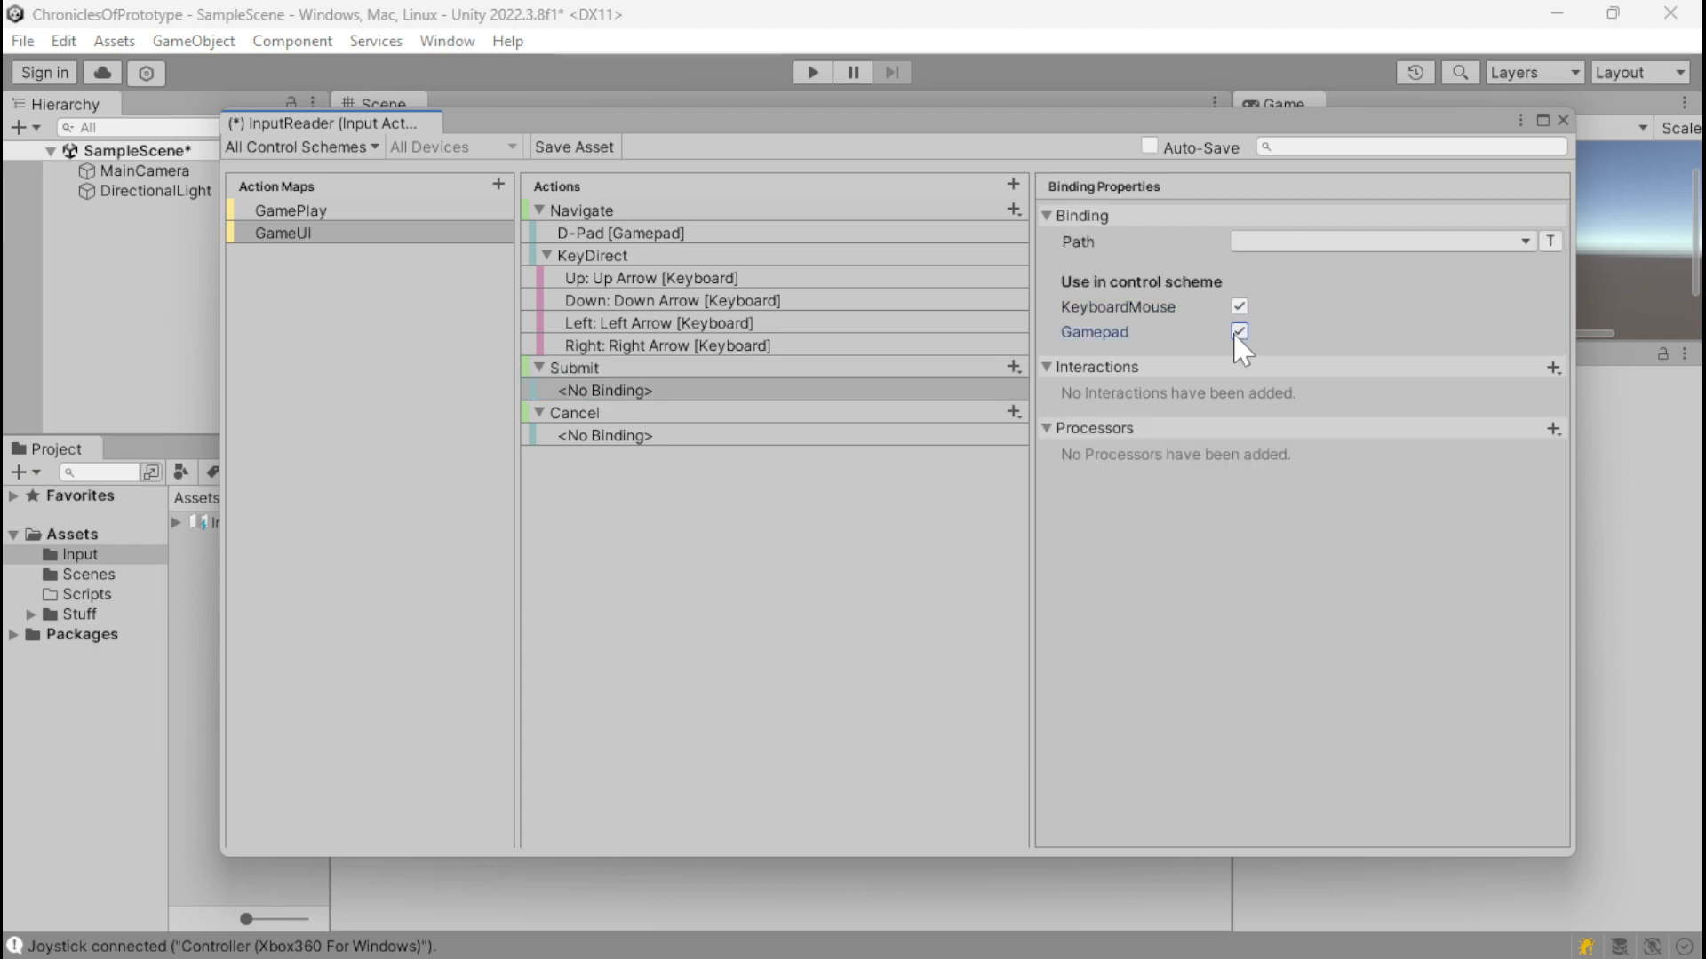
pyautogui.click(1275, 242)
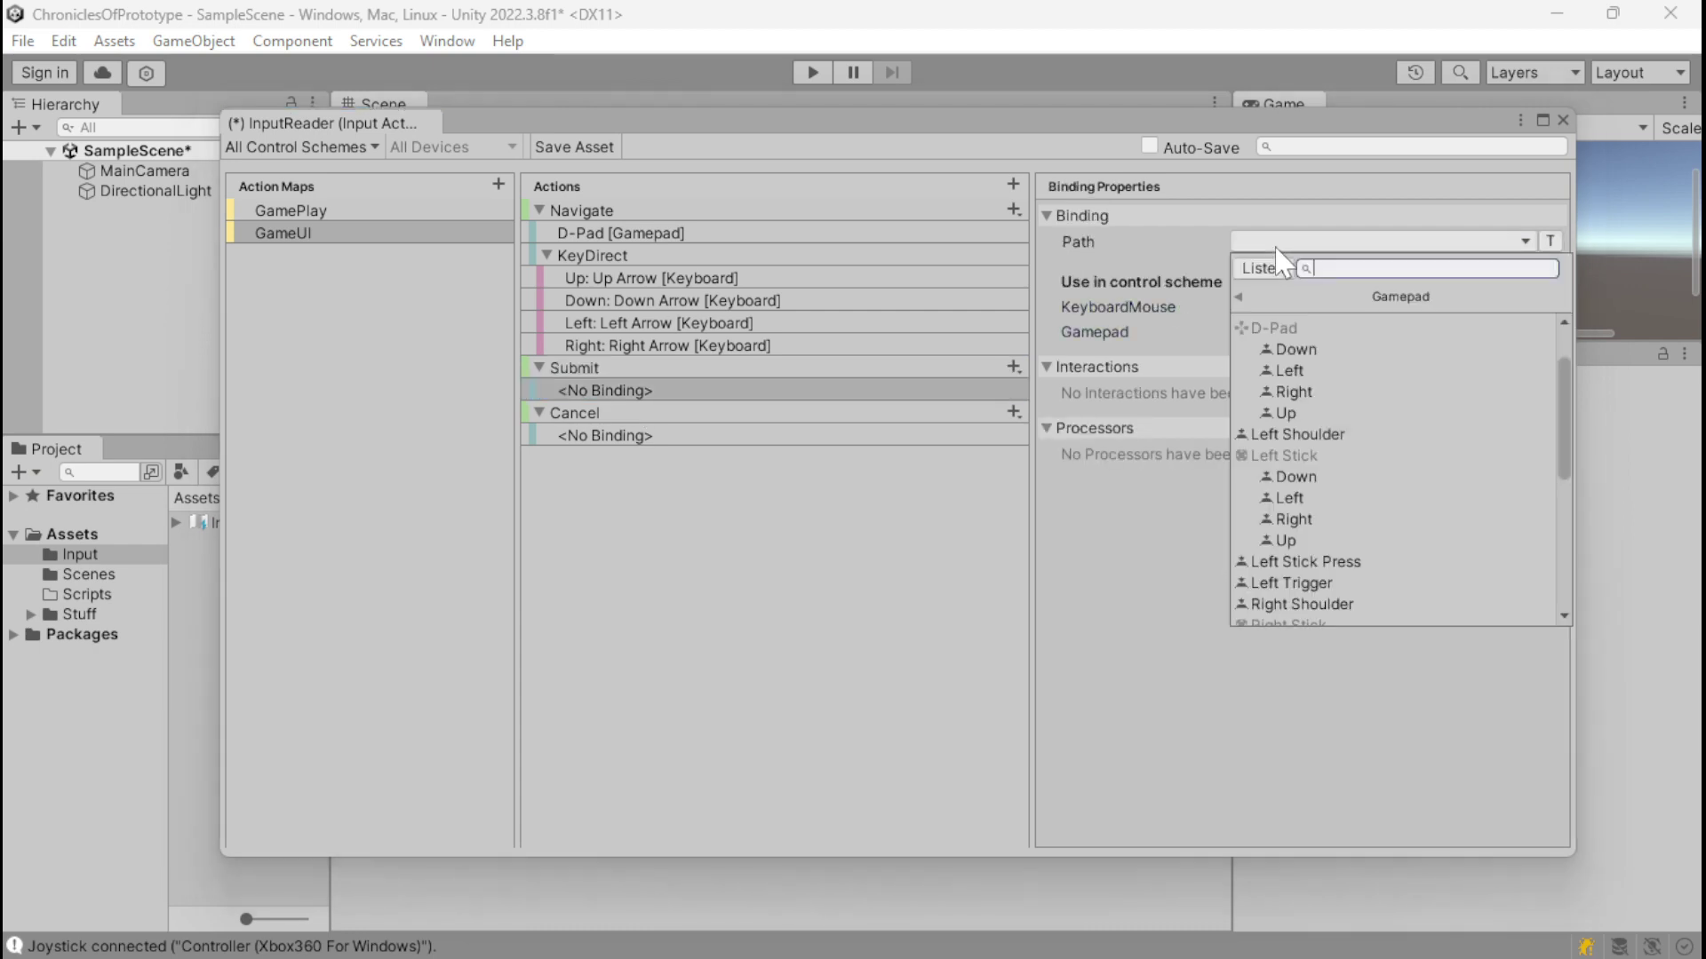
pyautogui.click(1240, 297)
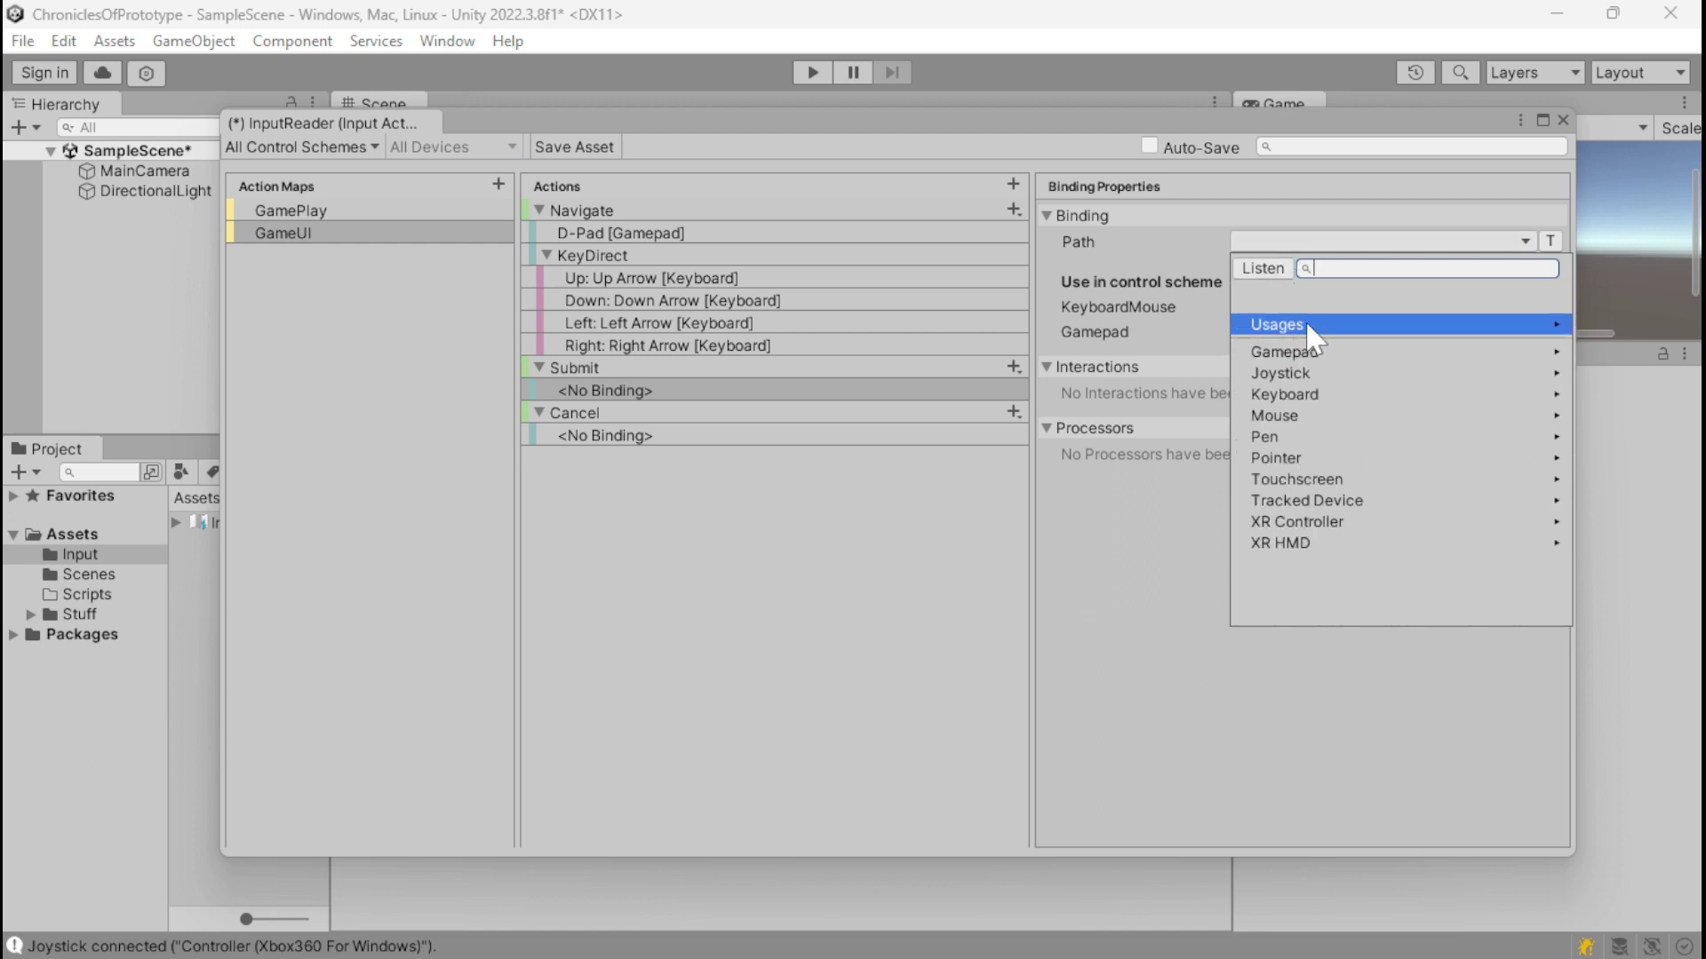
pyautogui.click(1322, 318)
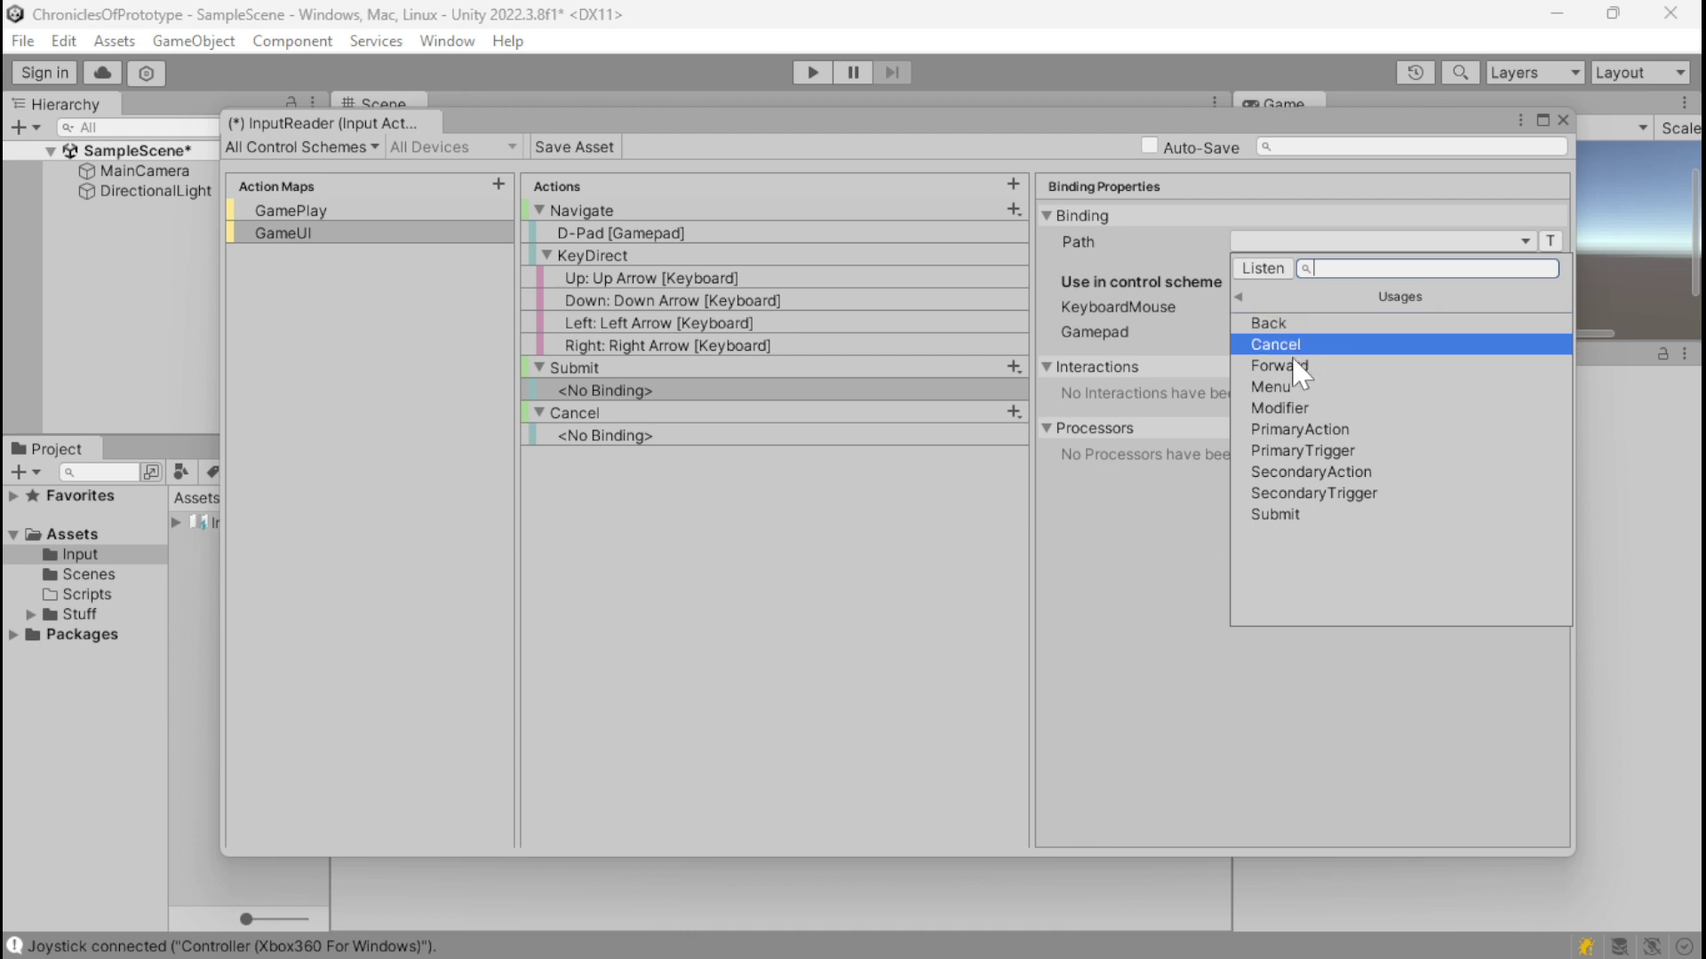
pyautogui.click(1298, 513)
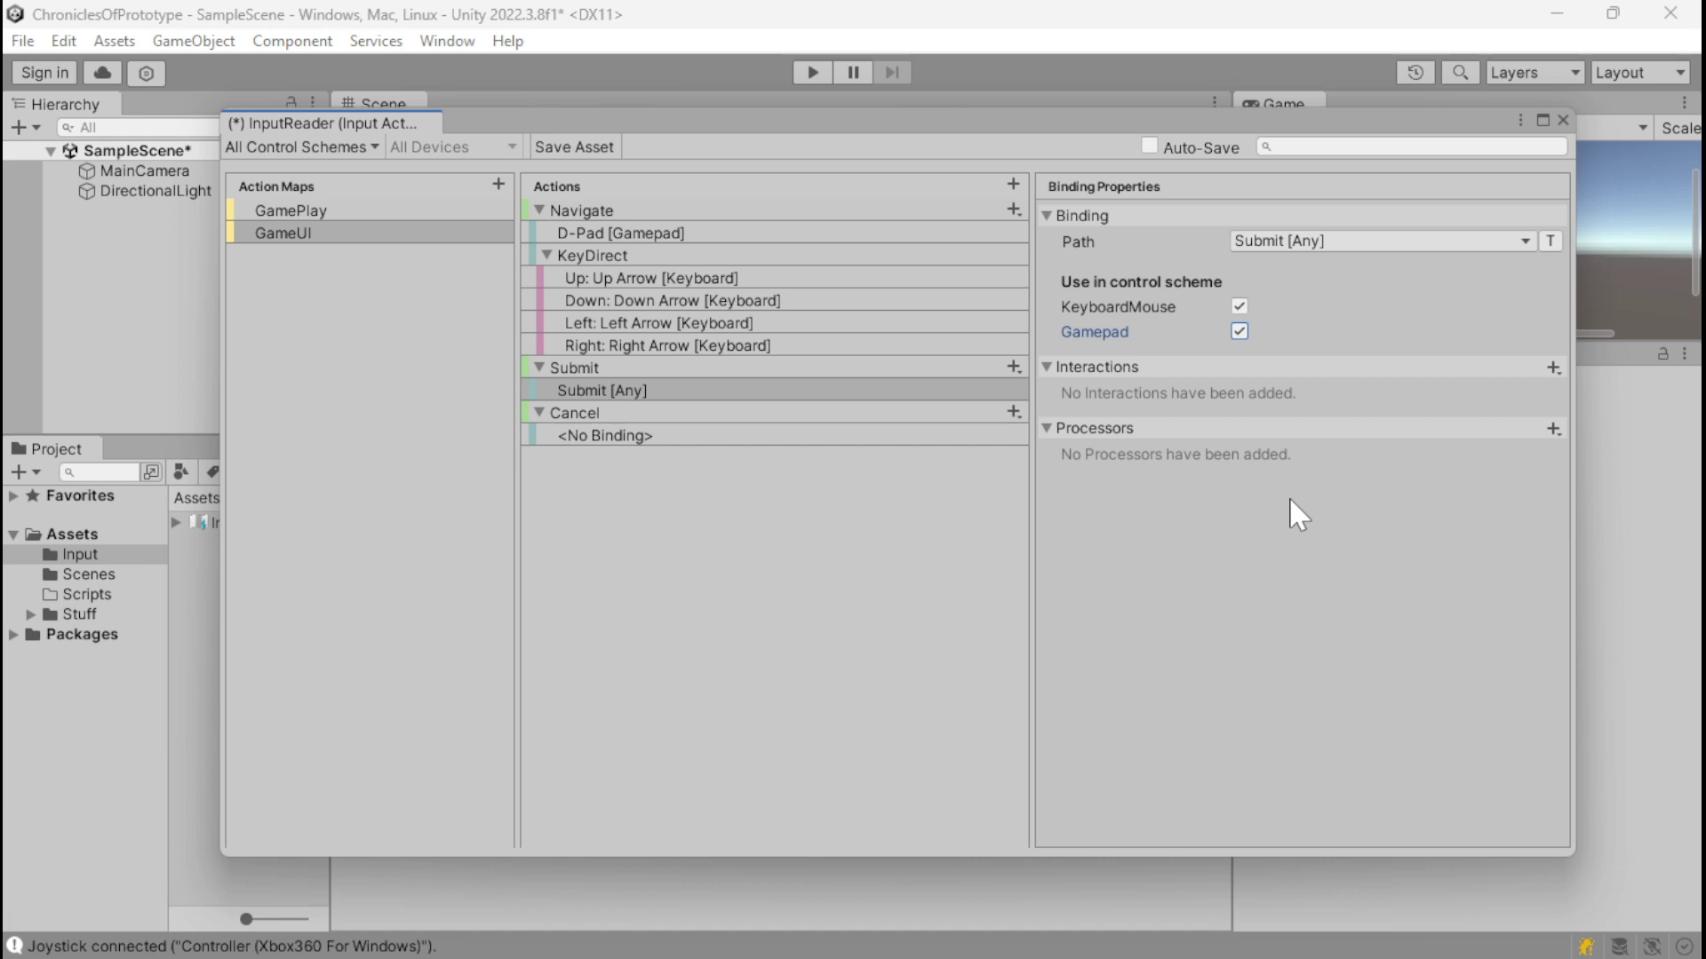
# Step: Assign Cancel's empty binding to the KeyboardMouse and Gamepad schemes and set its path to the Cancel usage
pyautogui.click(879, 436)
pyautogui.click(1239, 306)
pyautogui.click(1238, 330)
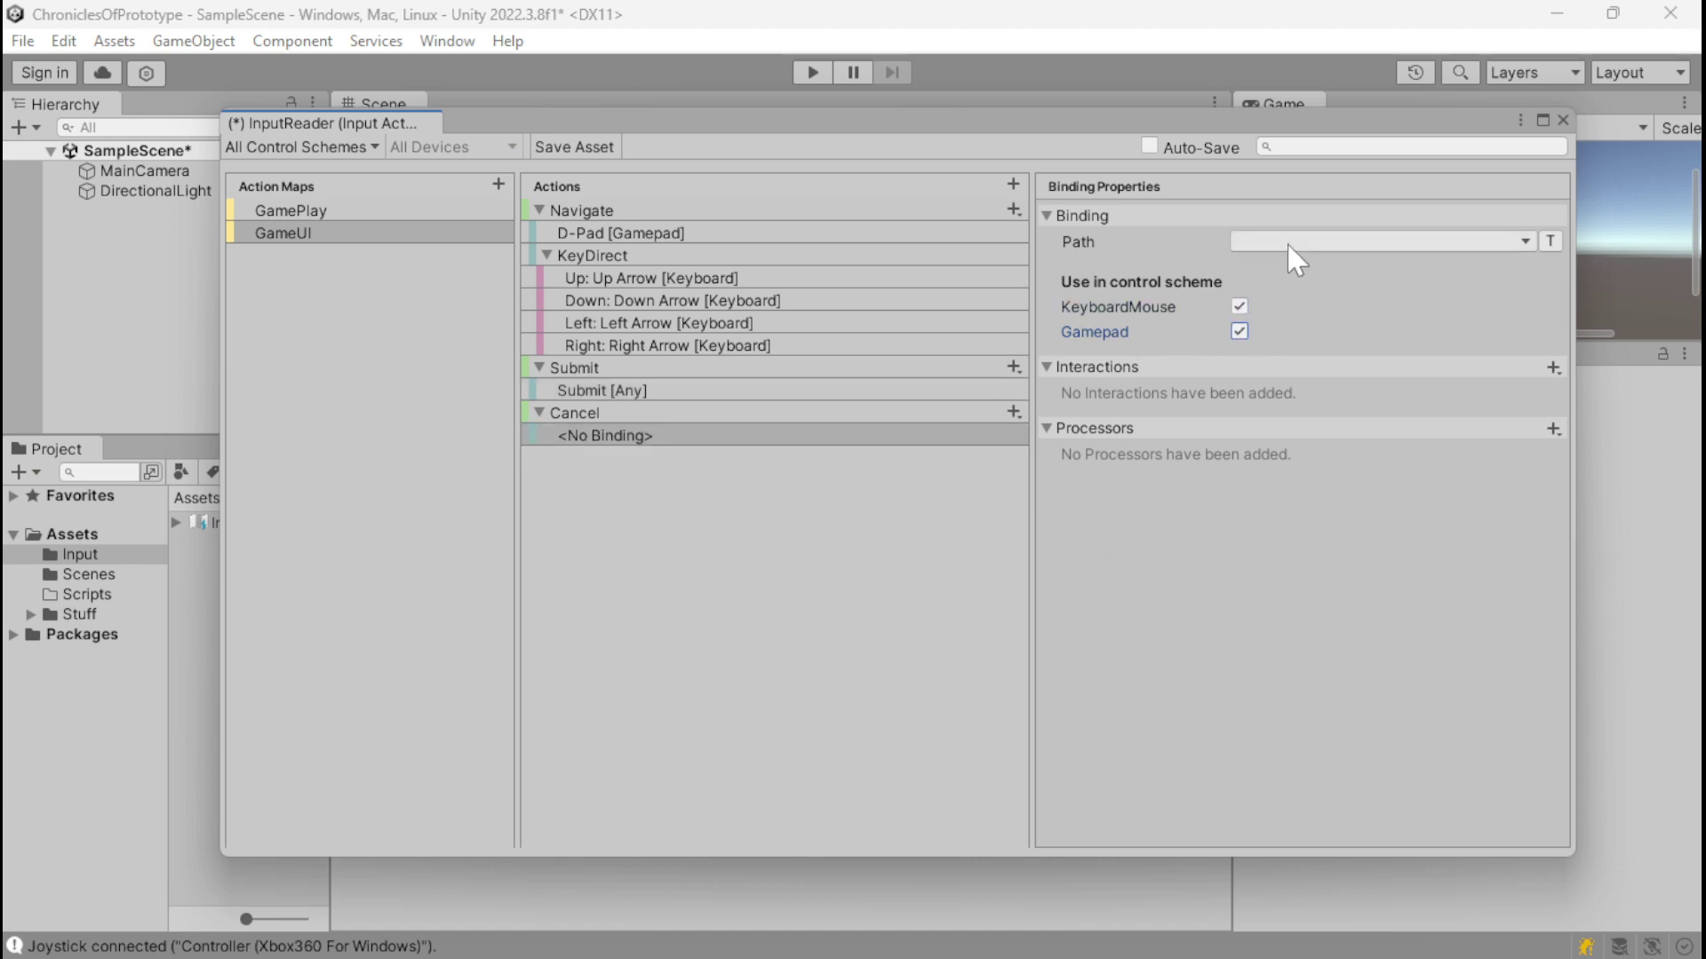
pyautogui.click(1287, 241)
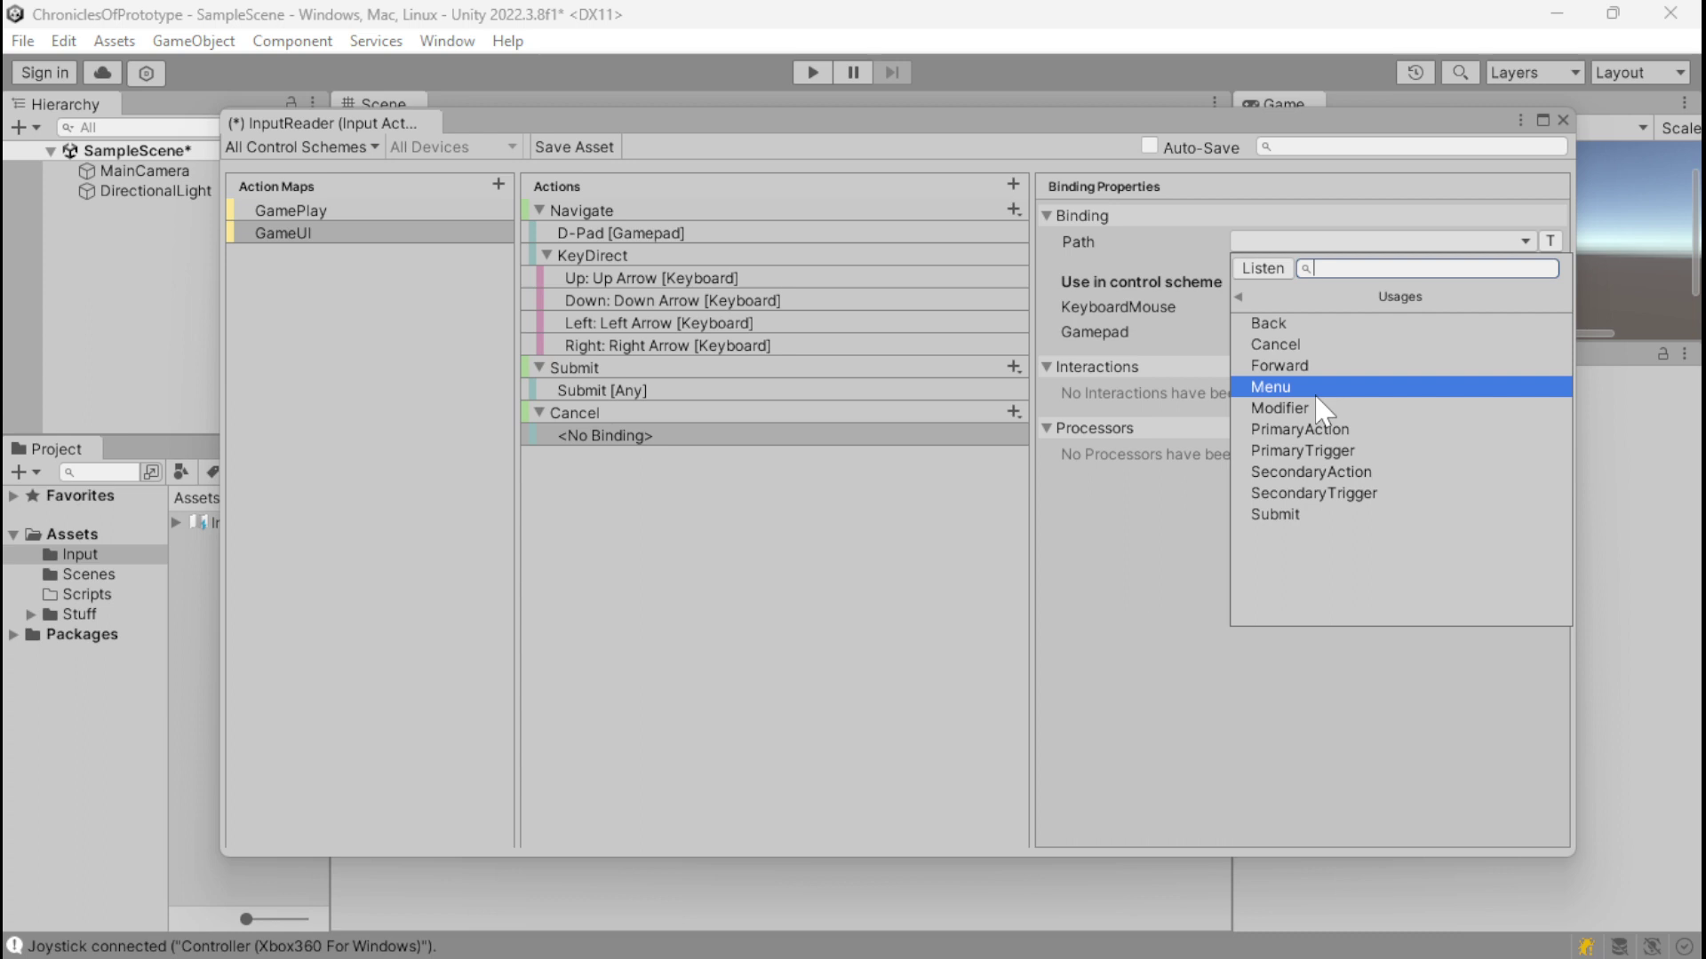
pyautogui.click(1325, 343)
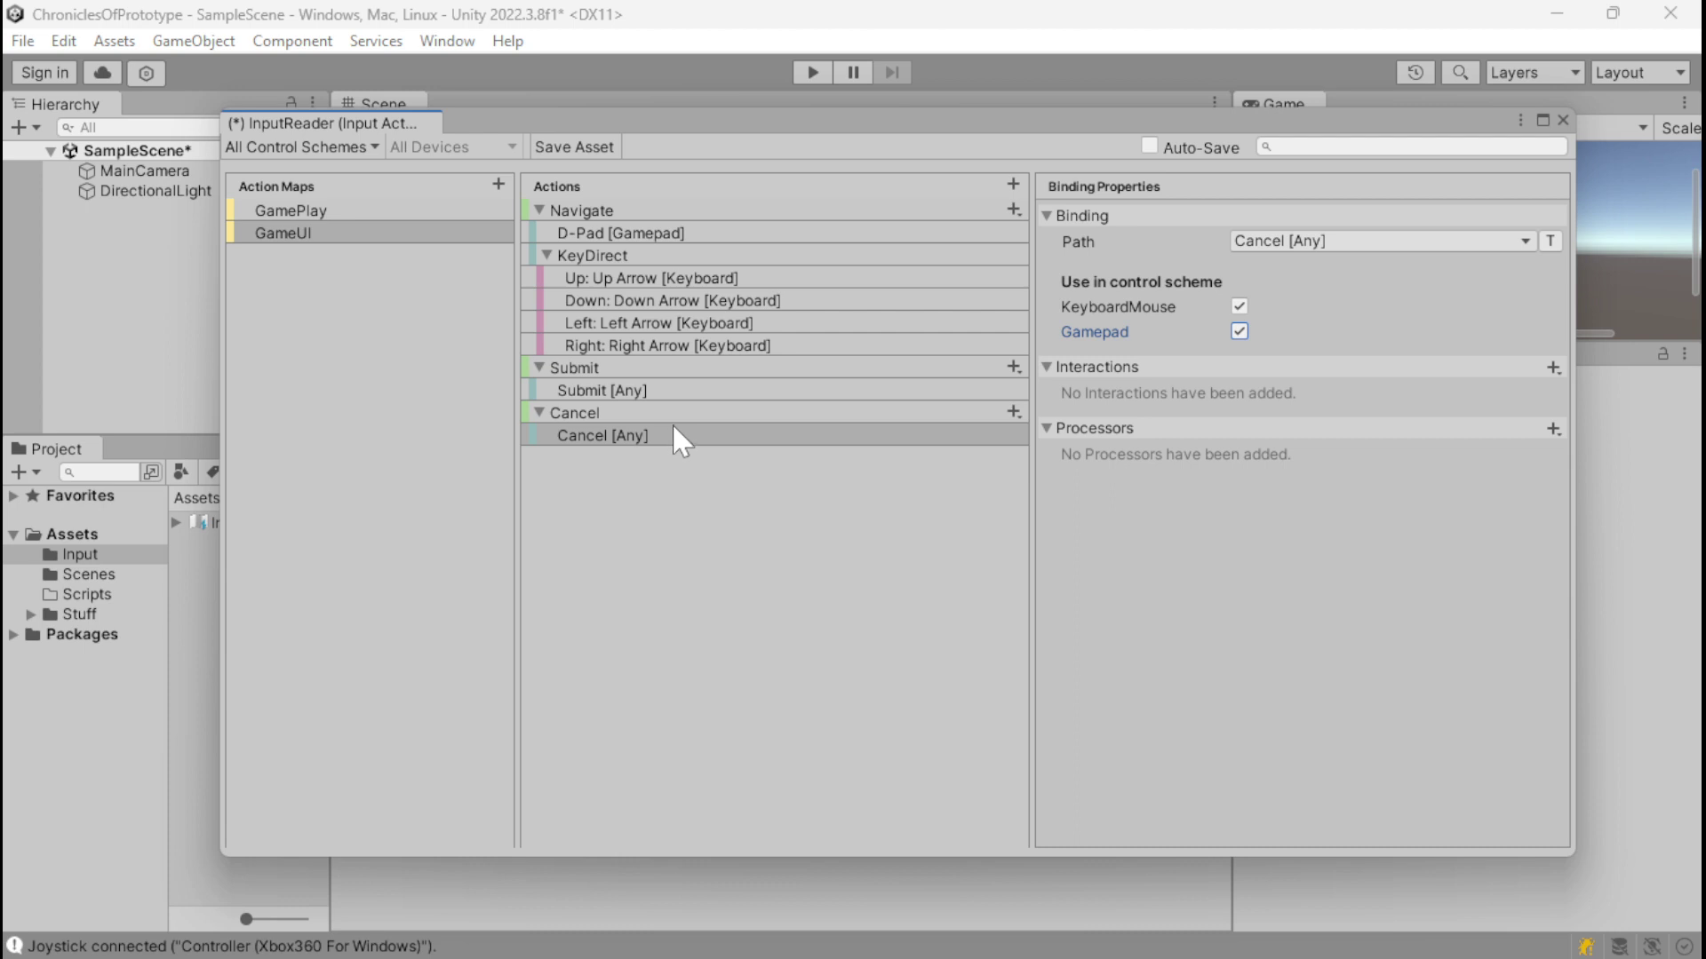
pyautogui.click(473, 464)
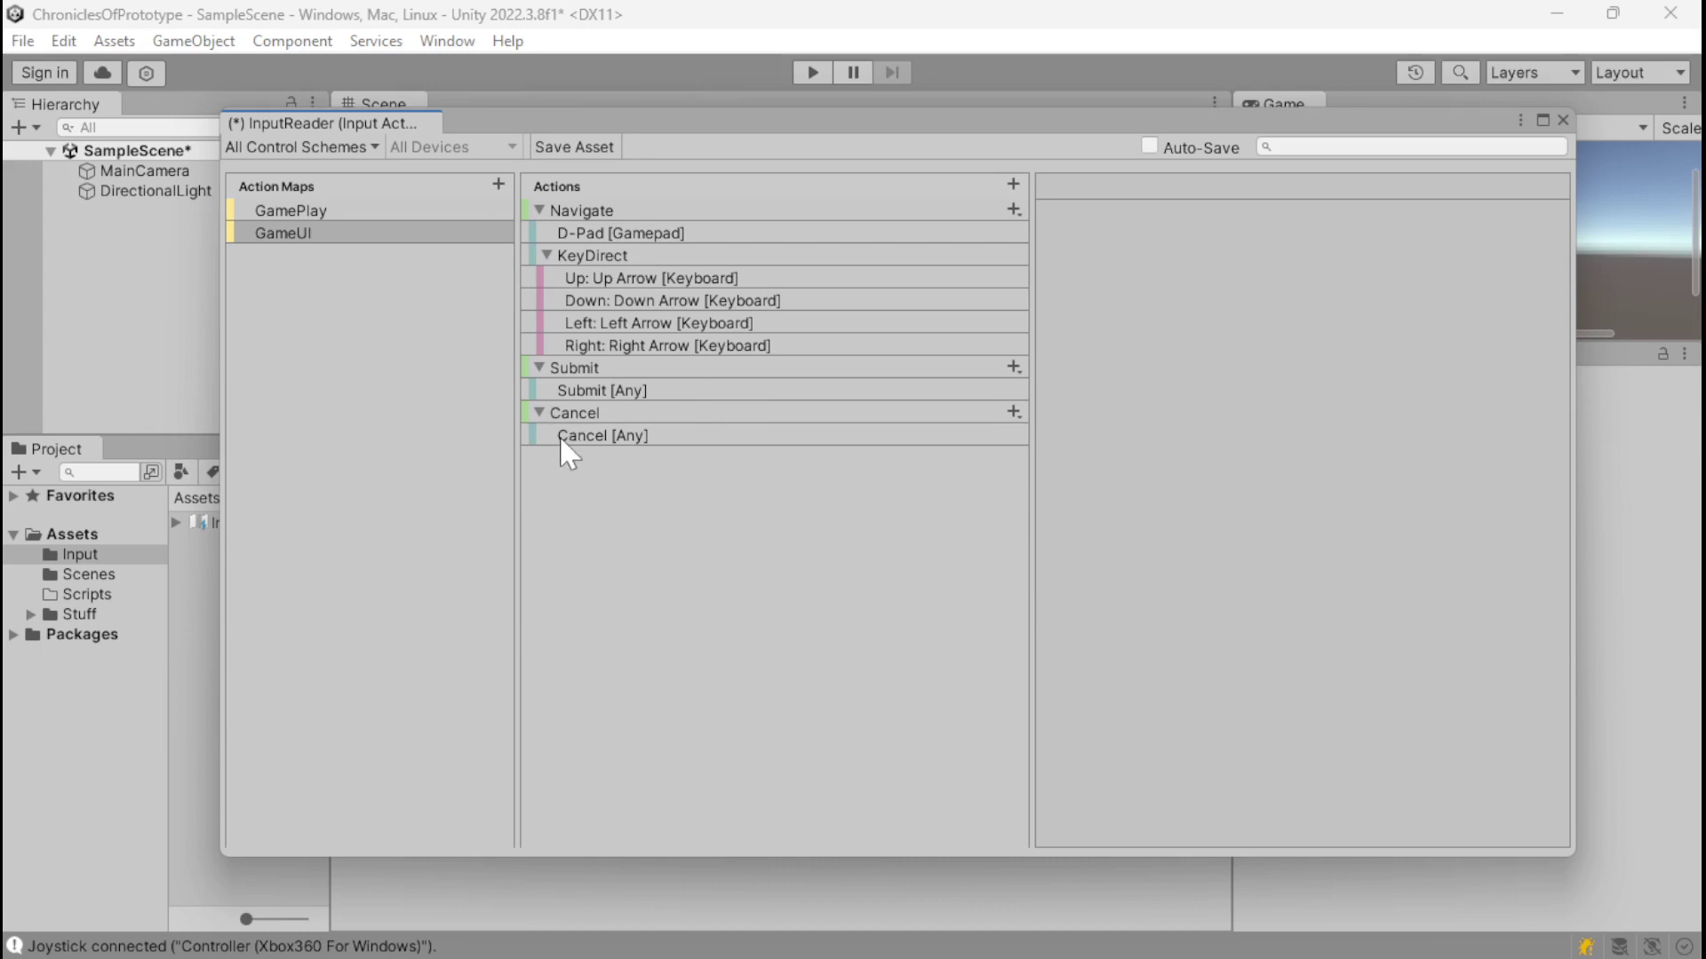
# Step: Add an action named Point to GameUI with action type Pass Through and control type Vector 2
pyautogui.click(1013, 184)
pyautogui.write('Point')
pyautogui.press('Return')
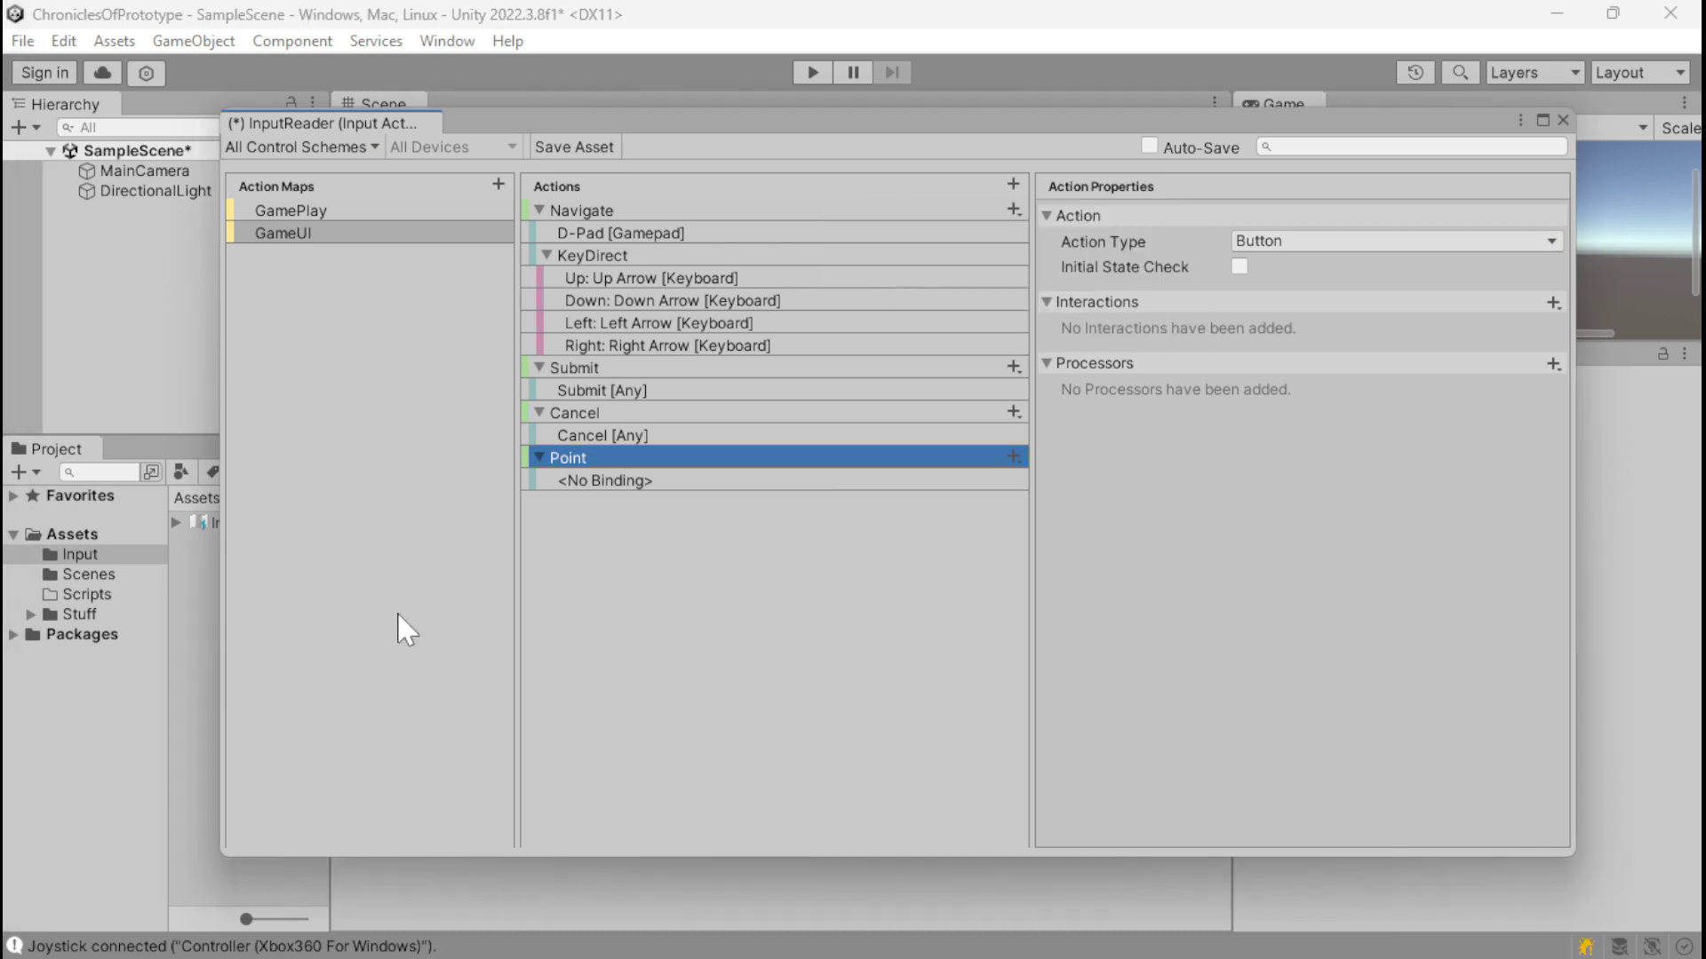
pyautogui.click(1387, 244)
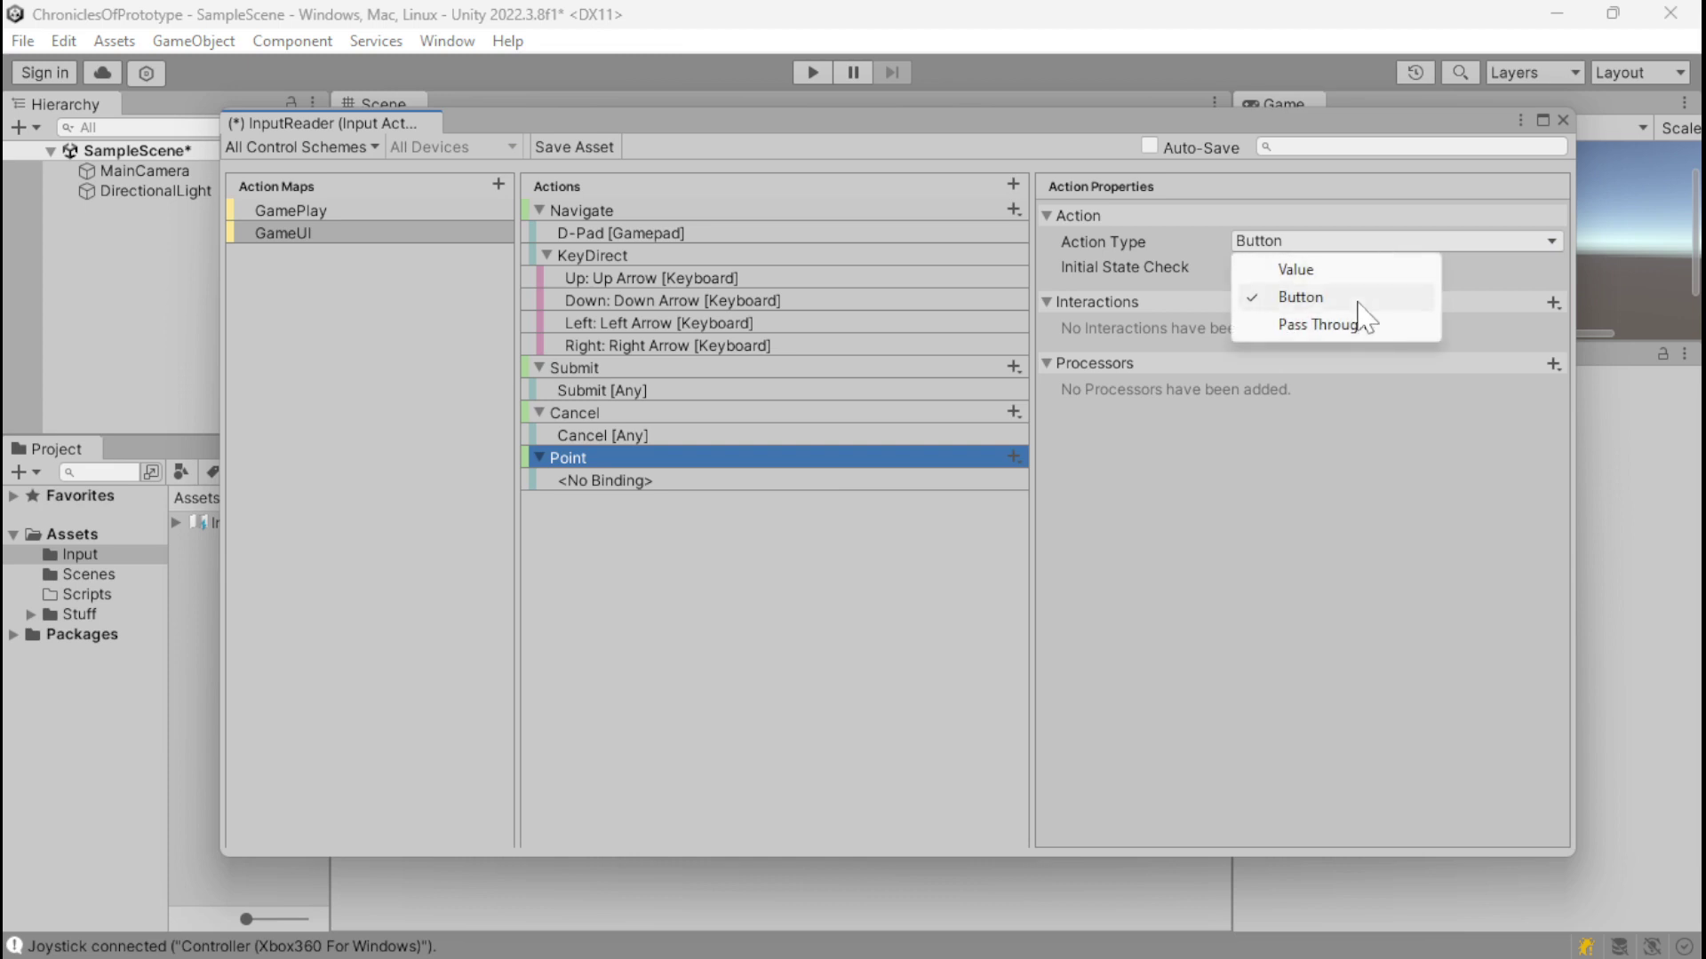
pyautogui.click(1339, 325)
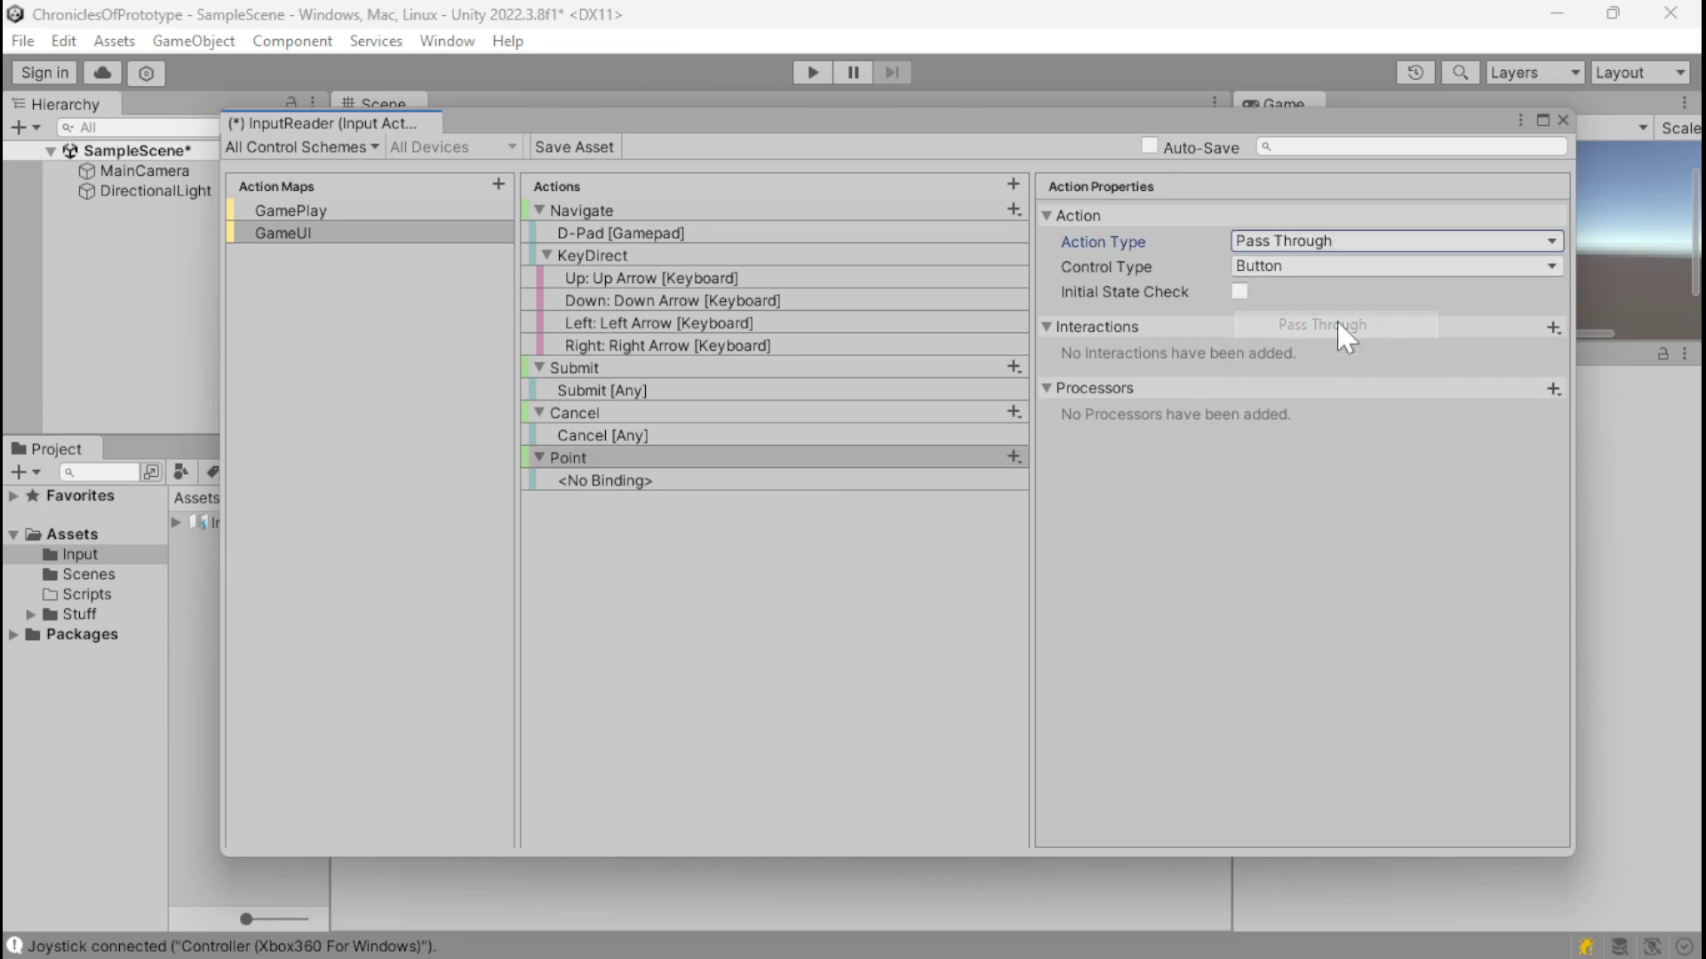
pyautogui.click(1303, 265)
pyautogui.click(1297, 762)
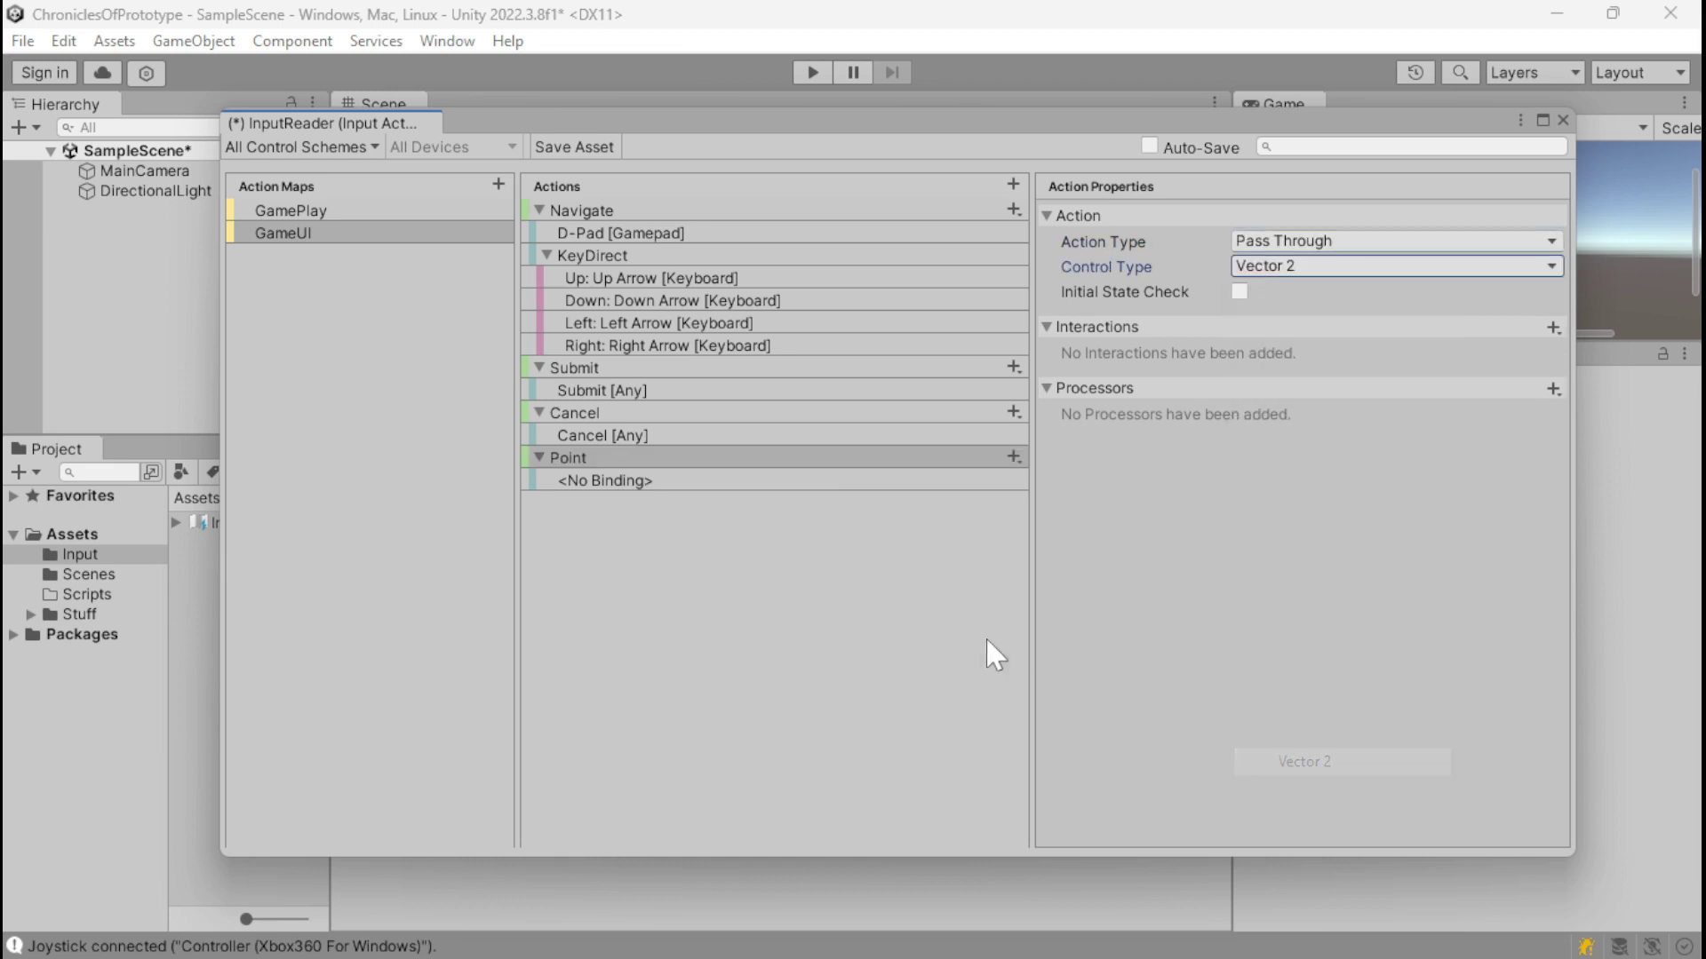
# Step: Set the path of Point's empty binding to Position [Mouse] and assign it to the KeyboardMouse scheme
pyautogui.click(685, 481)
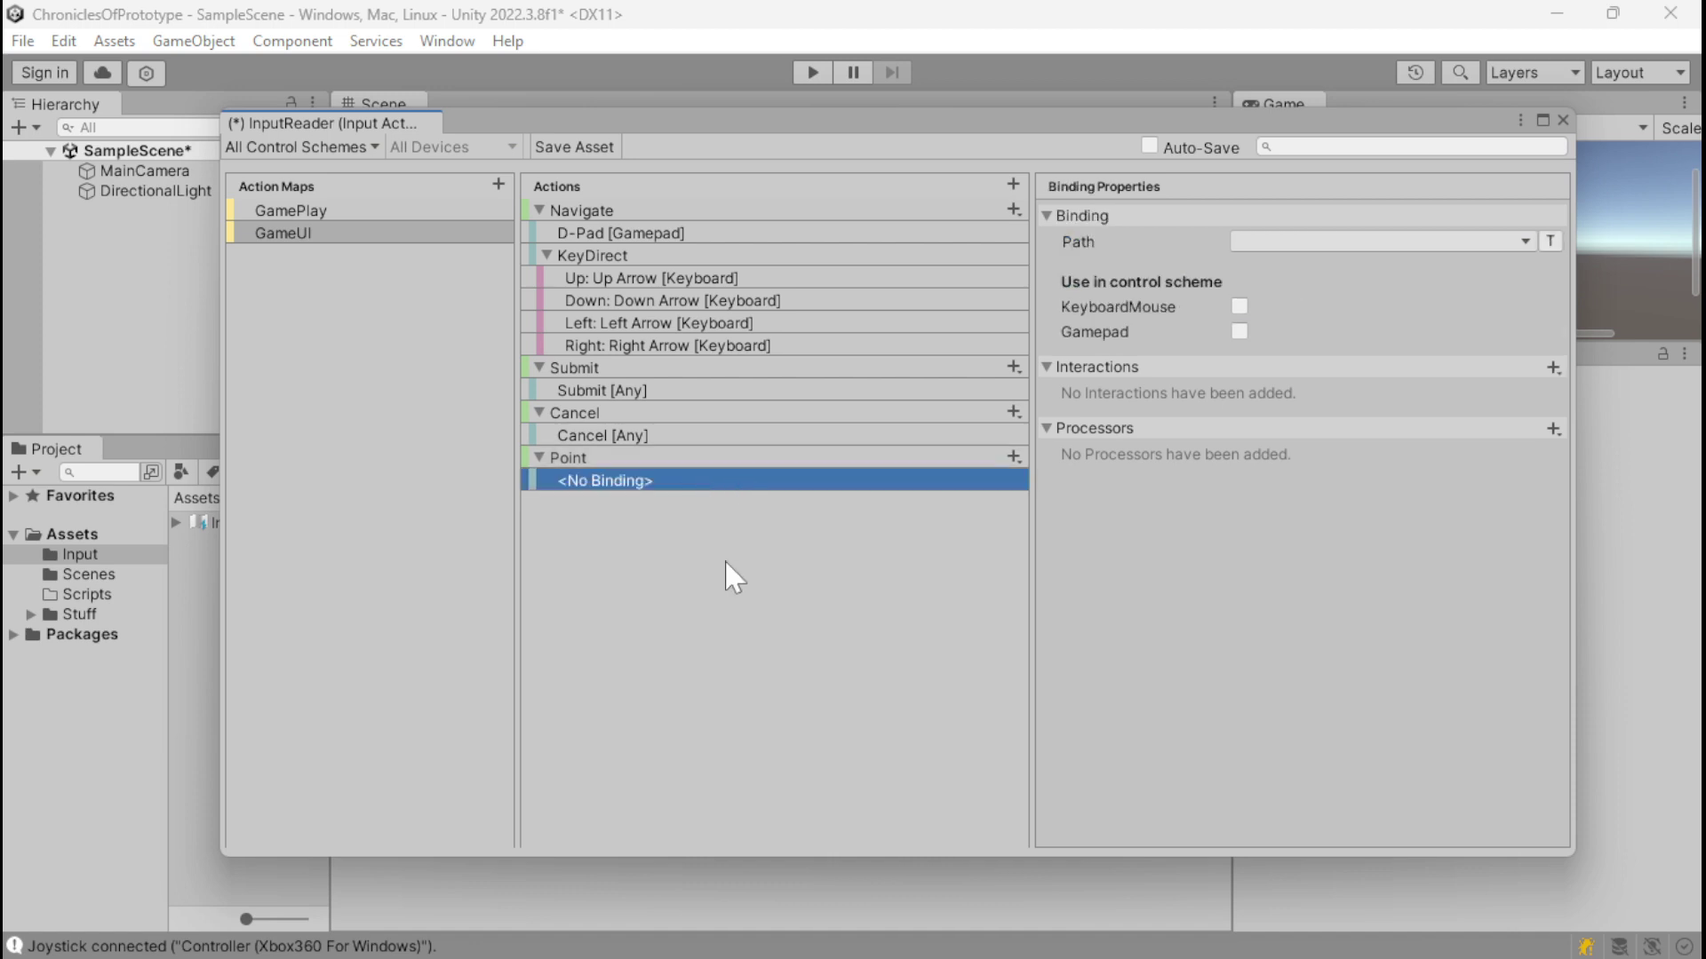
pyautogui.click(1290, 242)
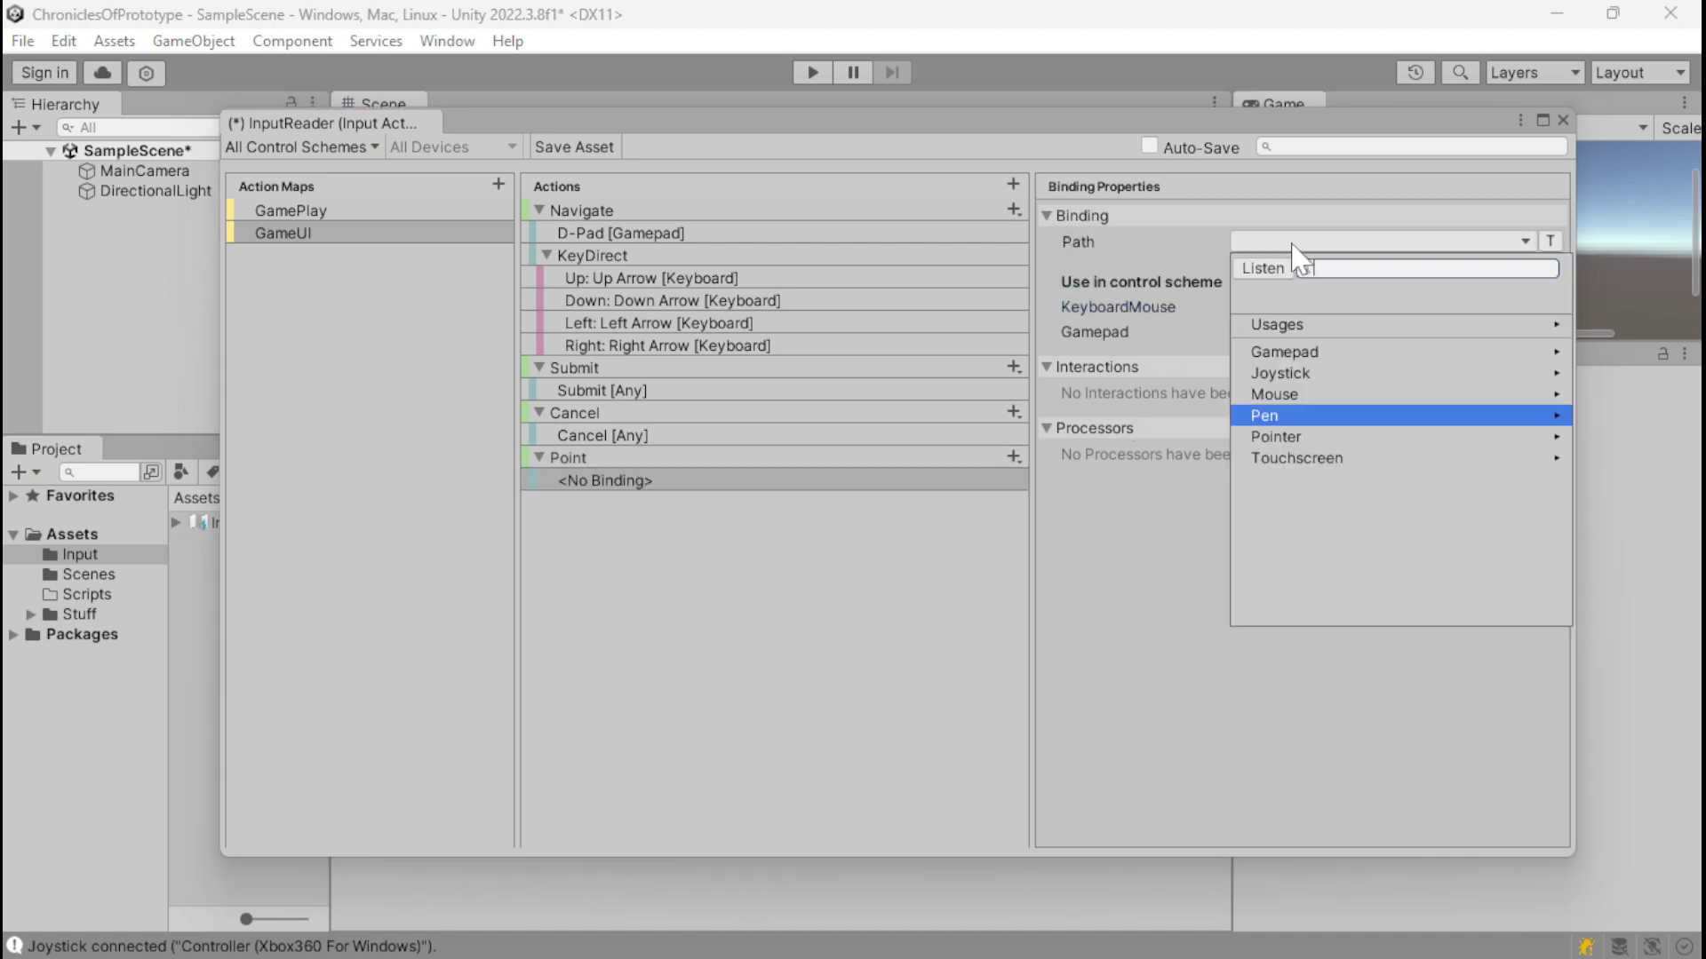
pyautogui.click(1272, 392)
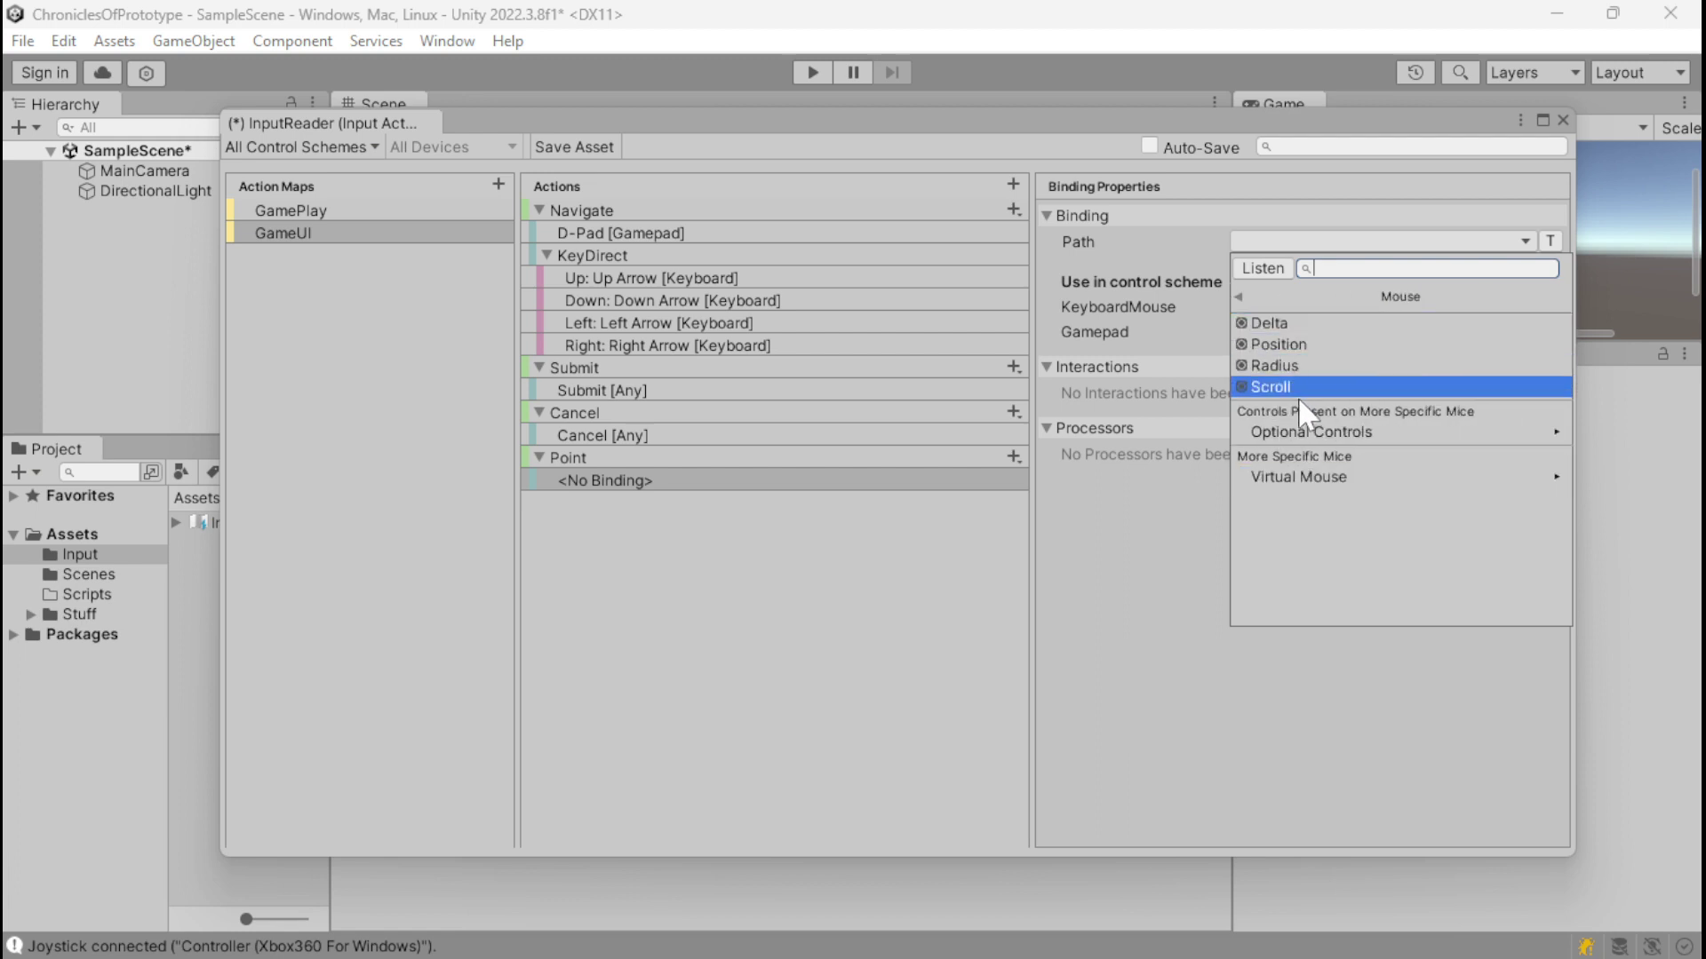
pyautogui.click(1279, 344)
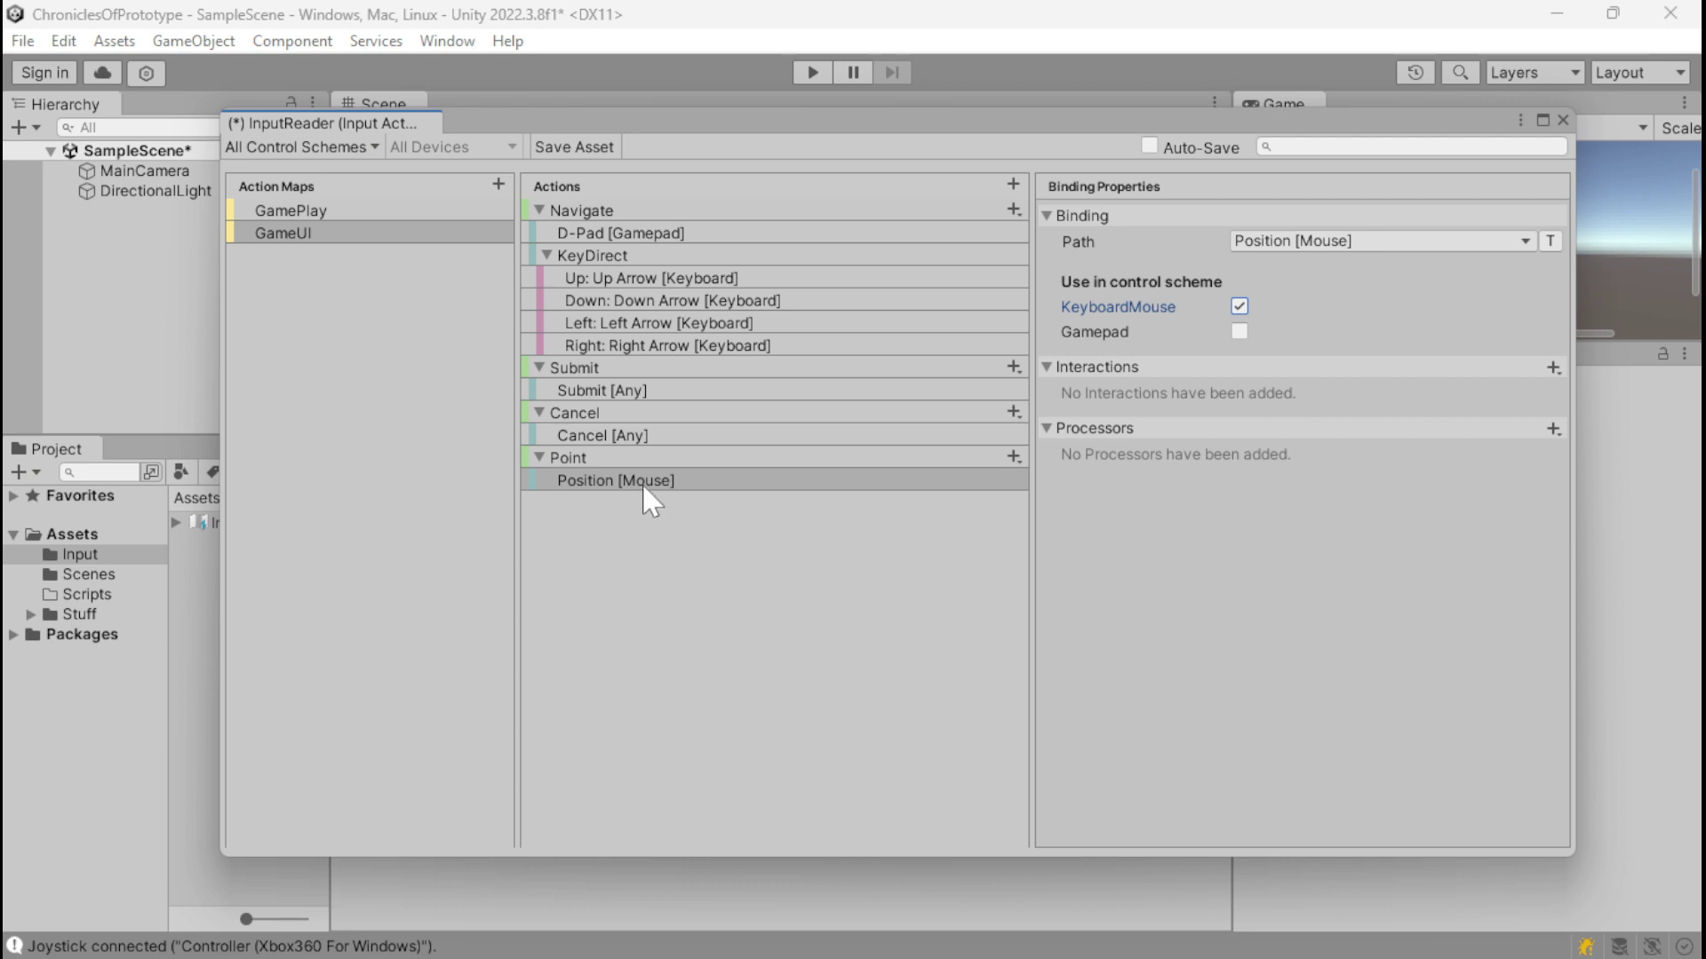
# Step: Add a new action named LeftClick to the GameUI action map
pyautogui.click(1013, 184)
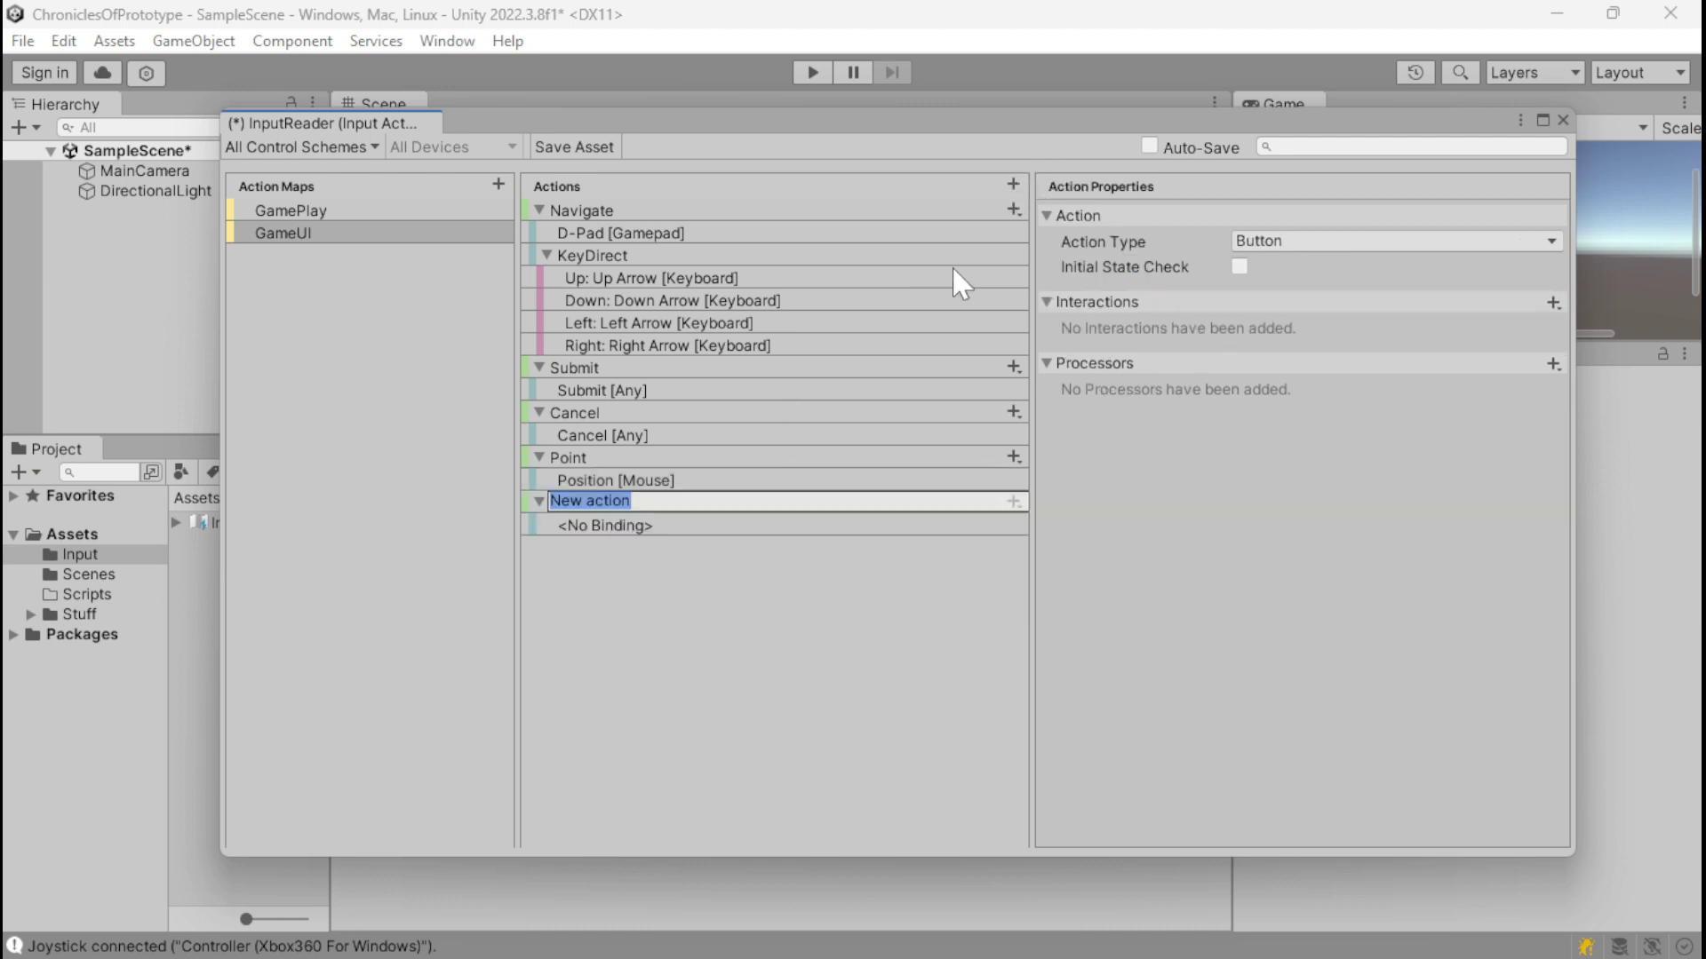
pyautogui.write('LeftClick')
pyautogui.press('Return')
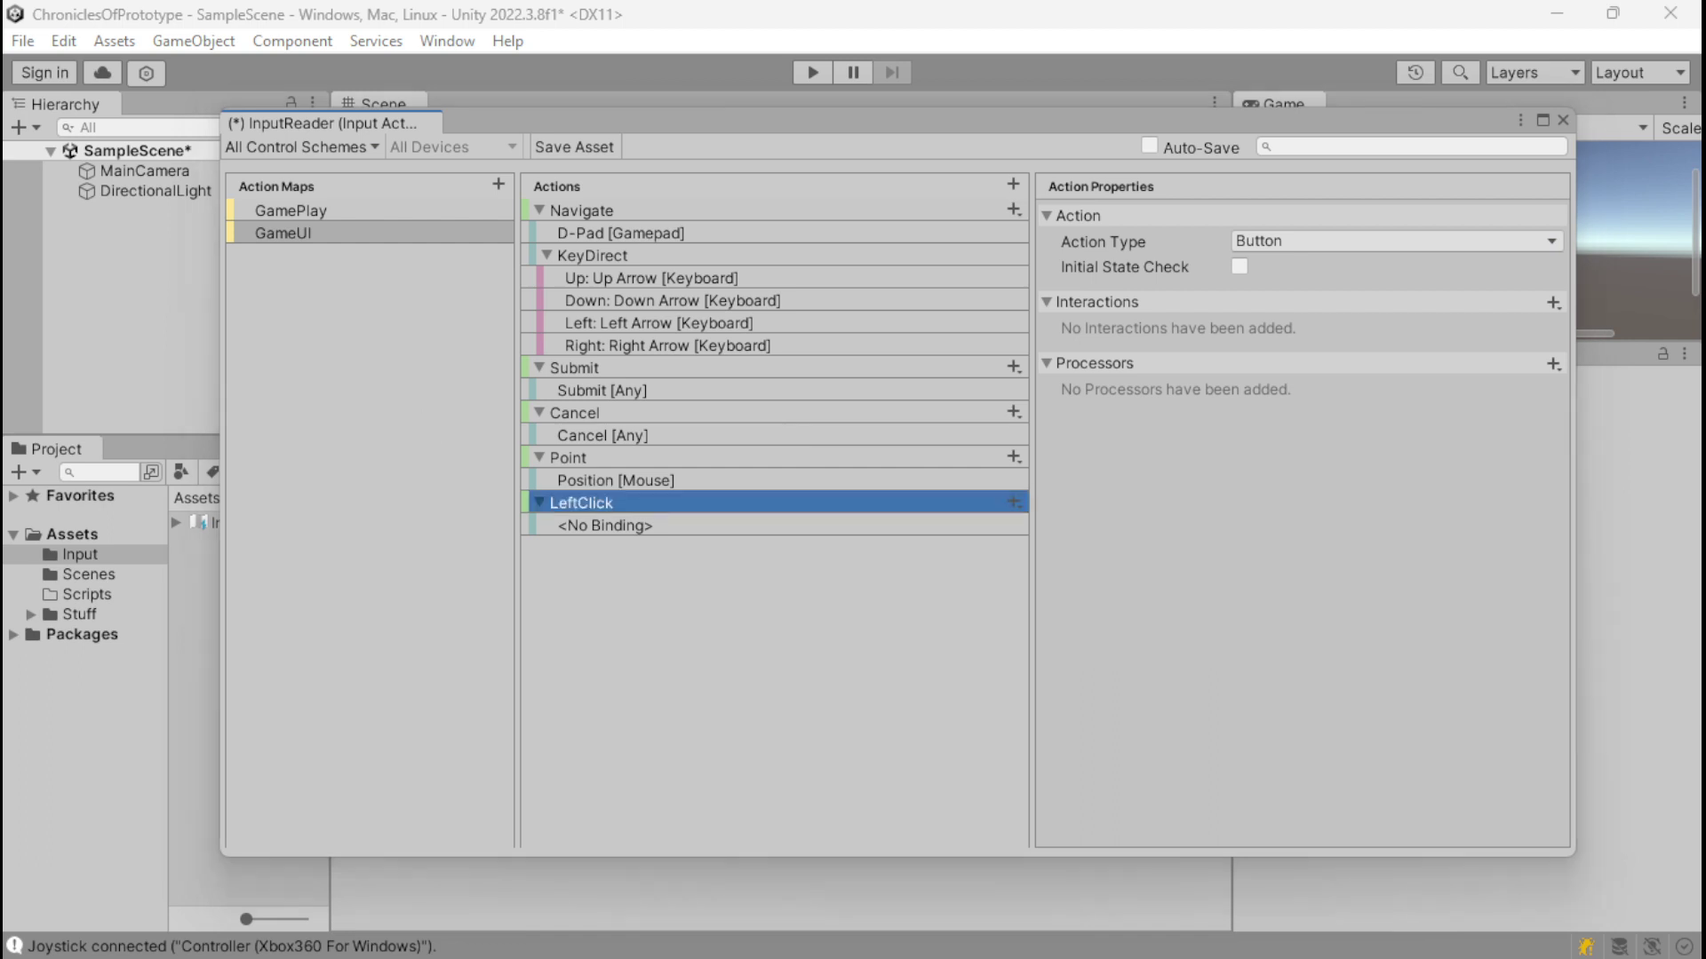
# Step: Set the path of LeftClick's empty binding to Left Button [Mouse] and assign it to the KeyboardMouse scheme
pyautogui.click(589, 526)
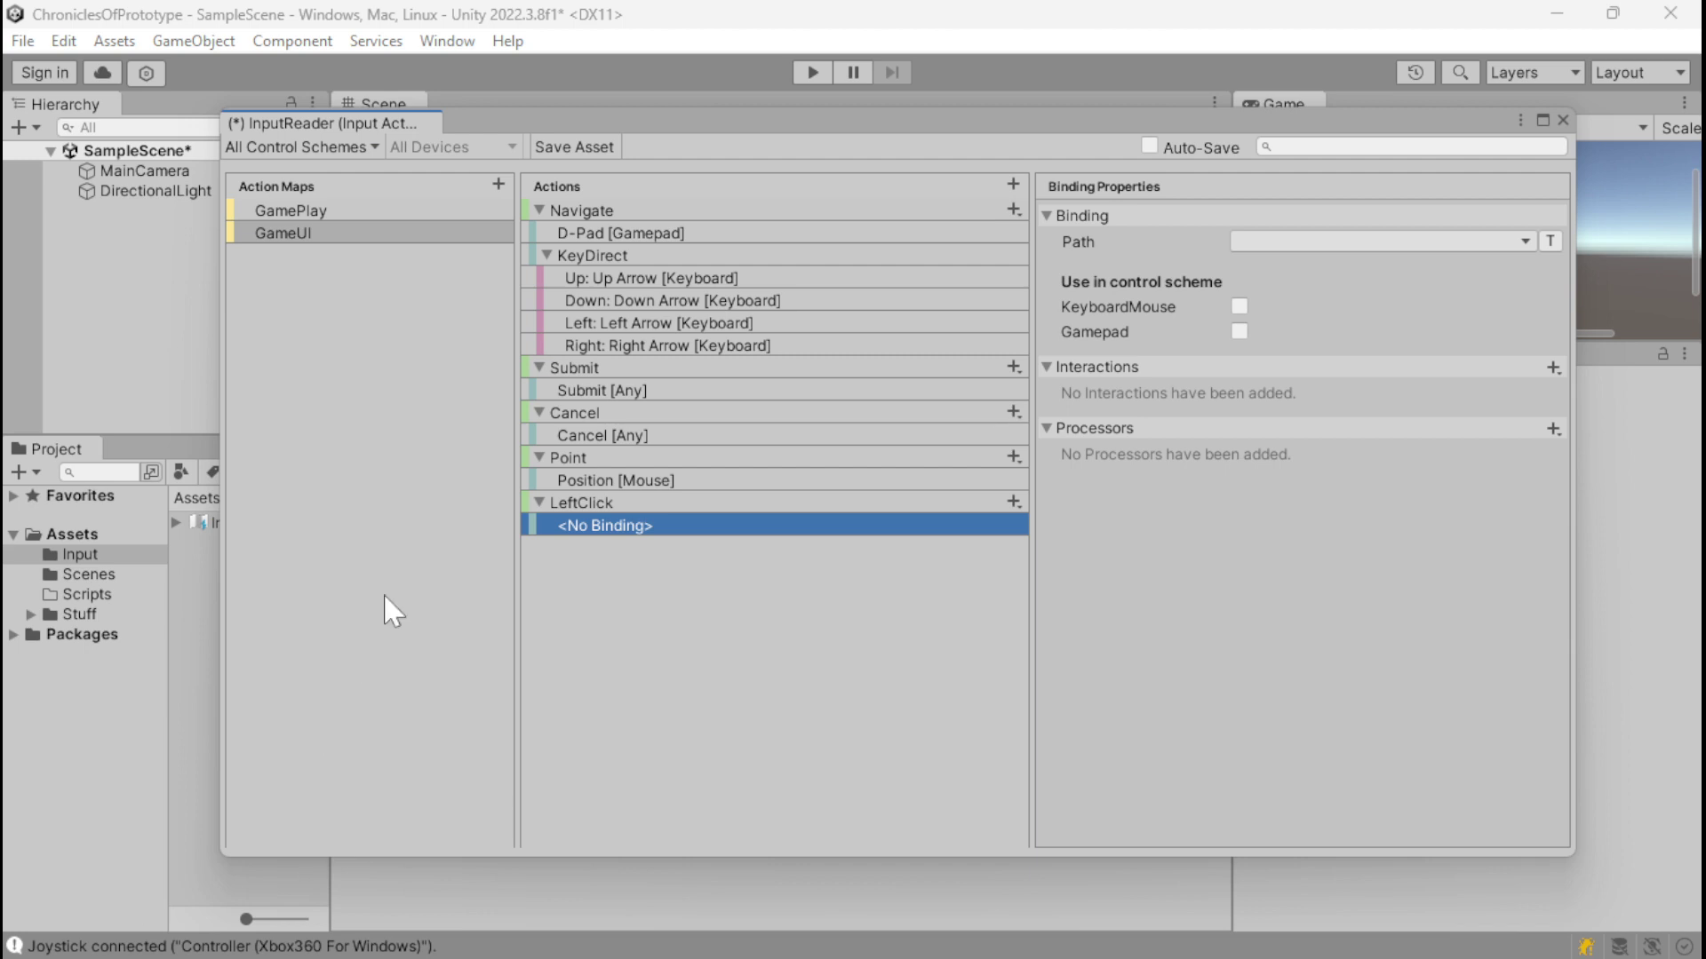
pyautogui.click(636, 505)
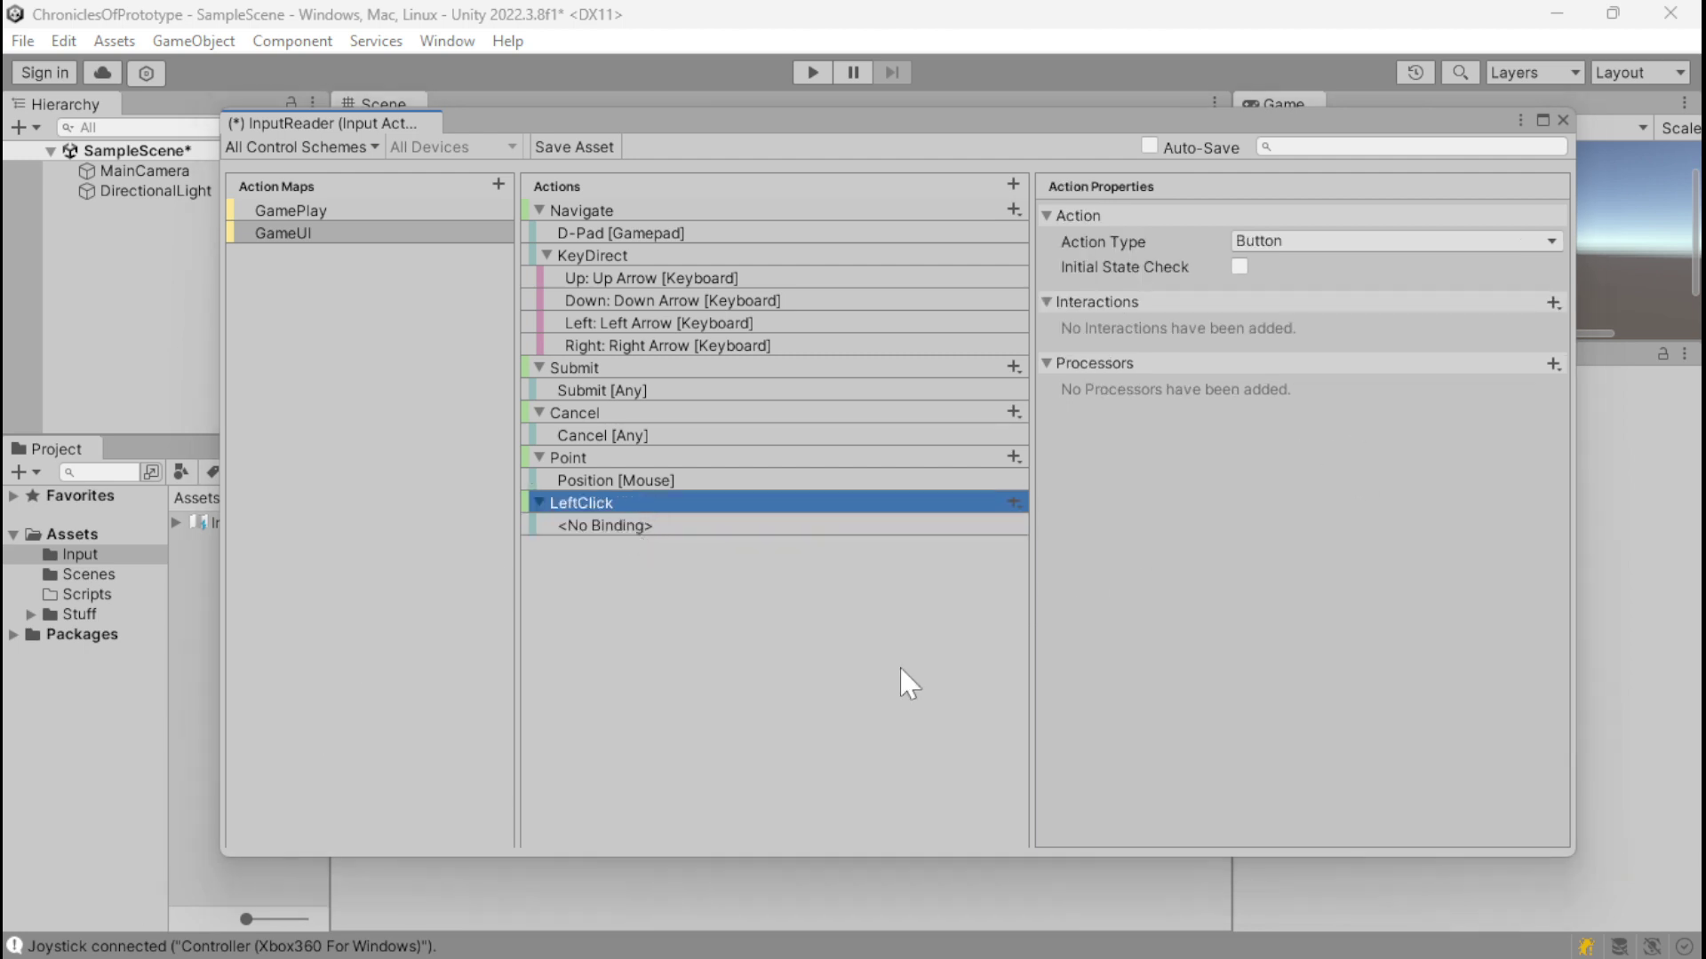
pyautogui.click(823, 530)
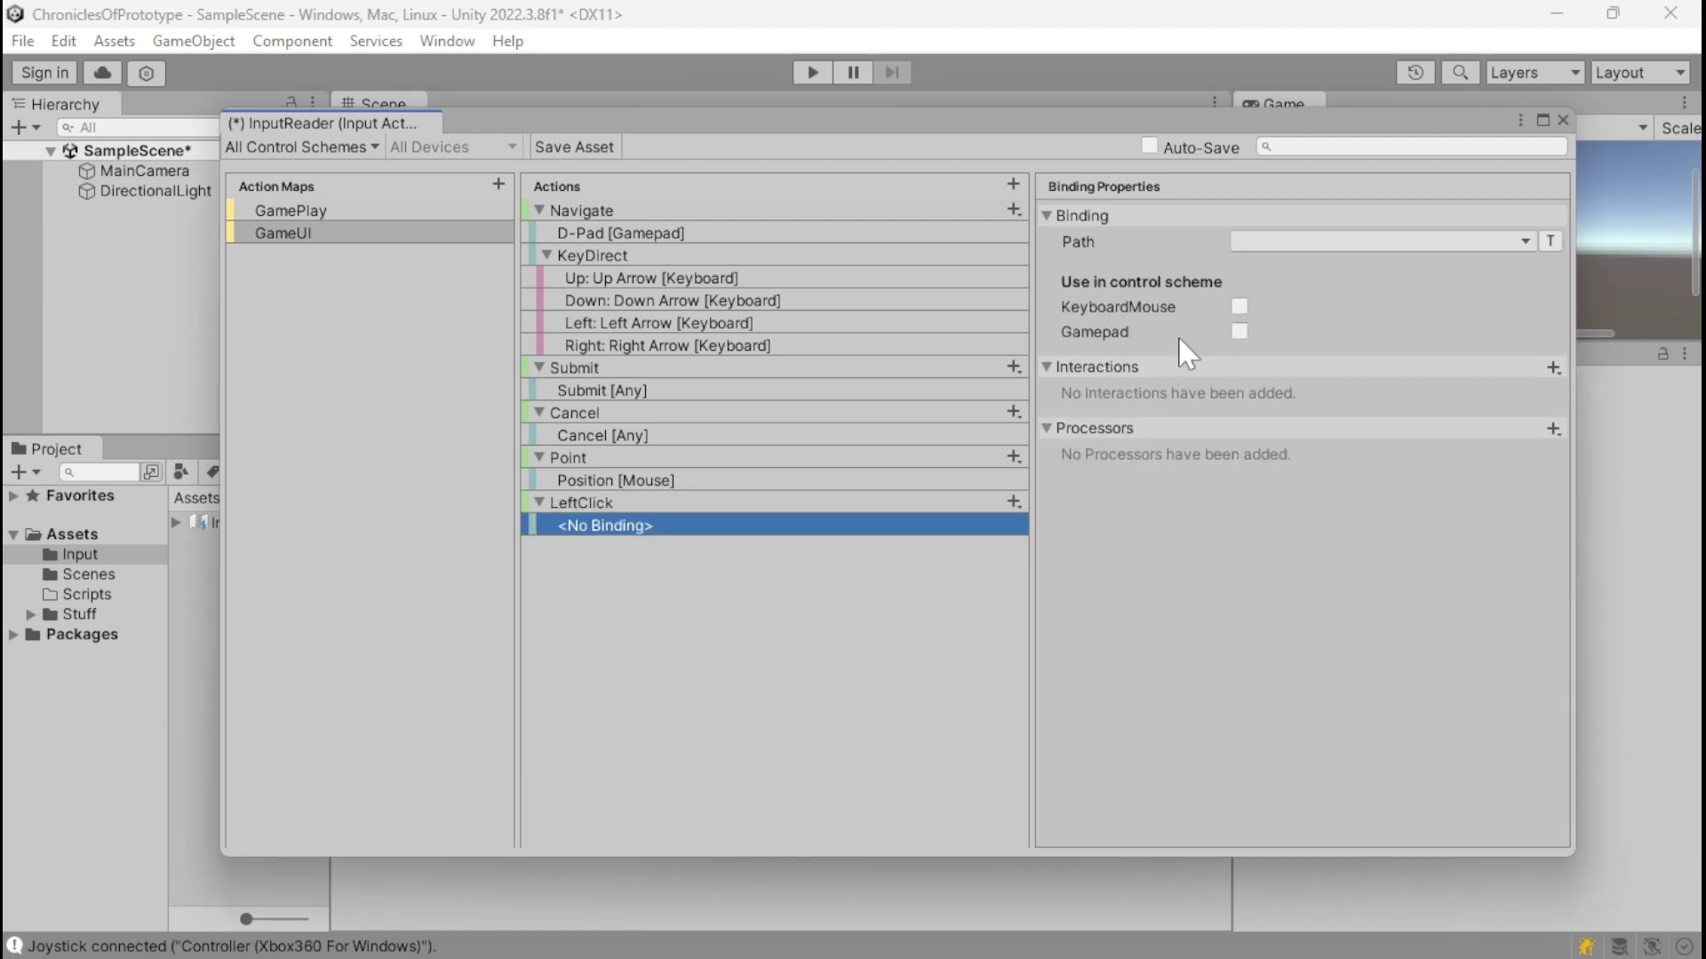
pyautogui.click(1279, 244)
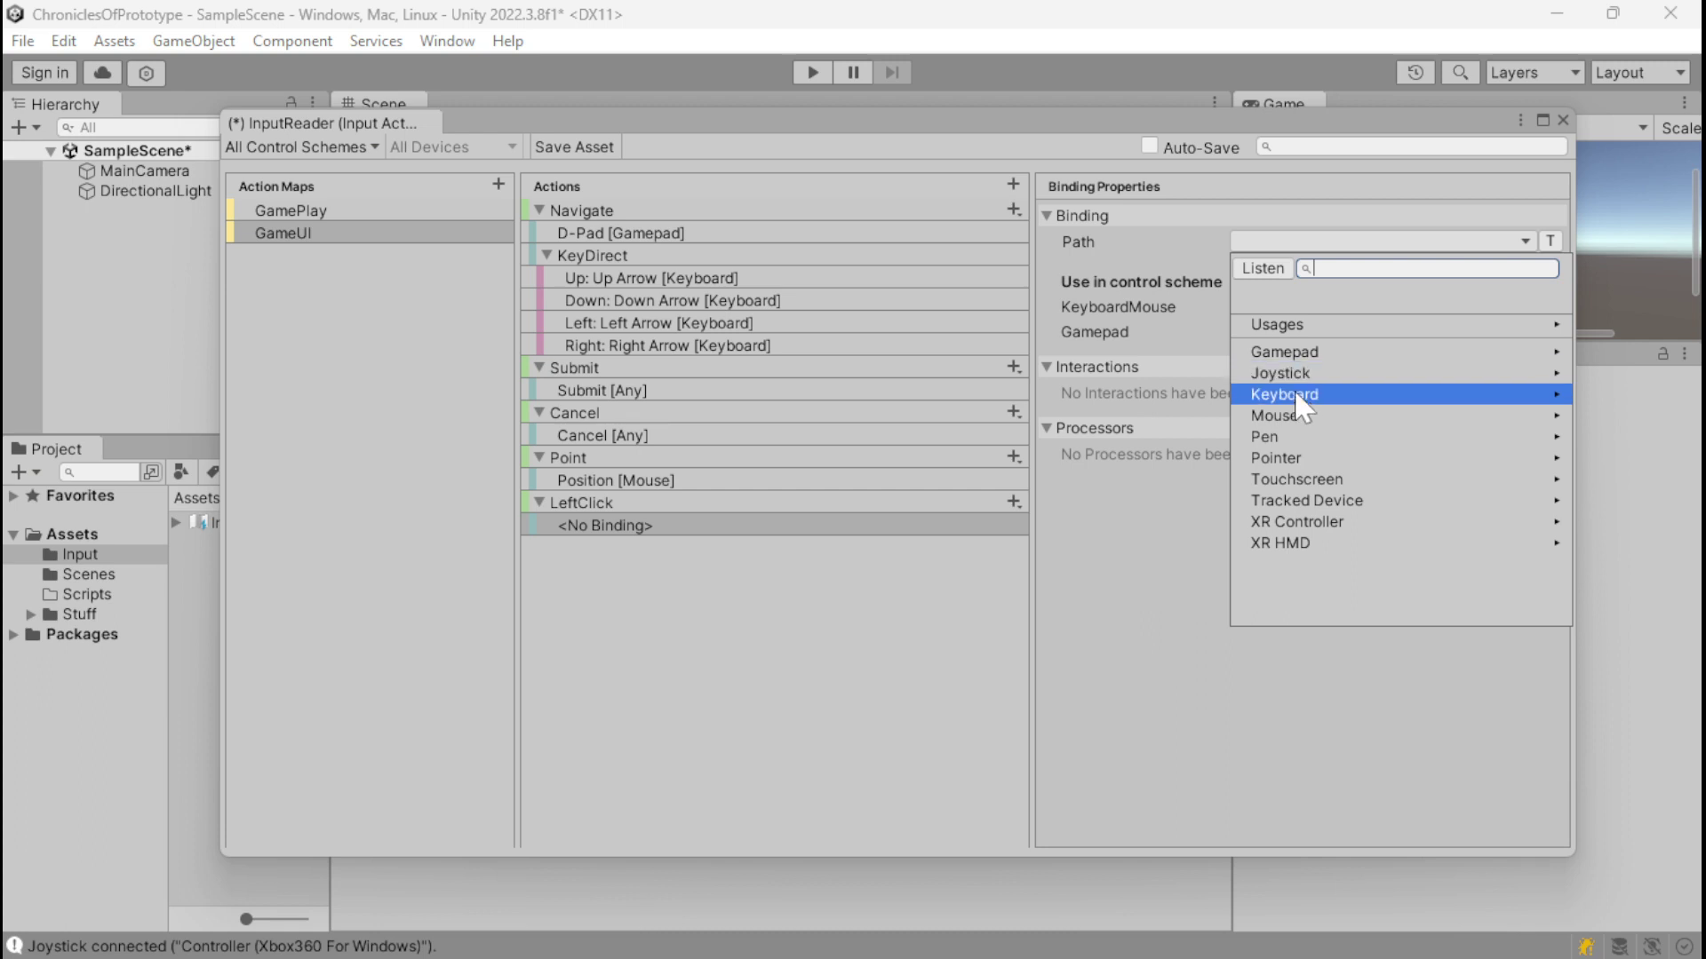
pyautogui.click(1299, 412)
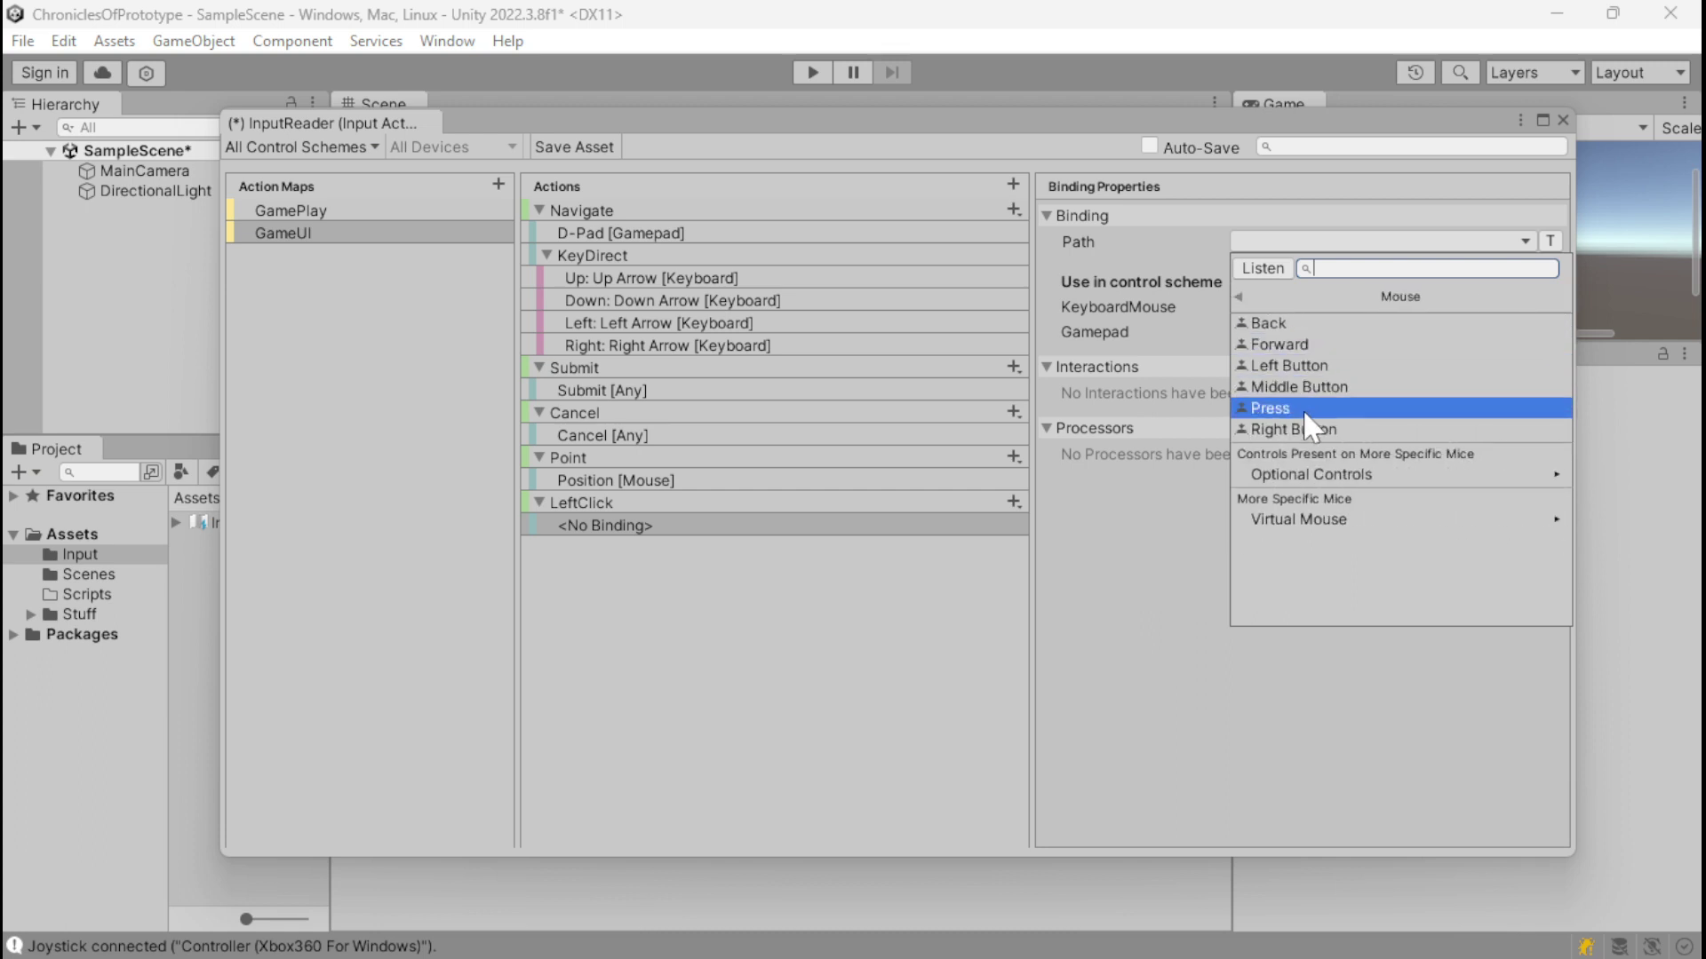
pyautogui.click(1289, 365)
# Step: Duplicate the LeftClick action and set the copy's binding path to Middle Button [Mouse]
pyautogui.click(700, 506)
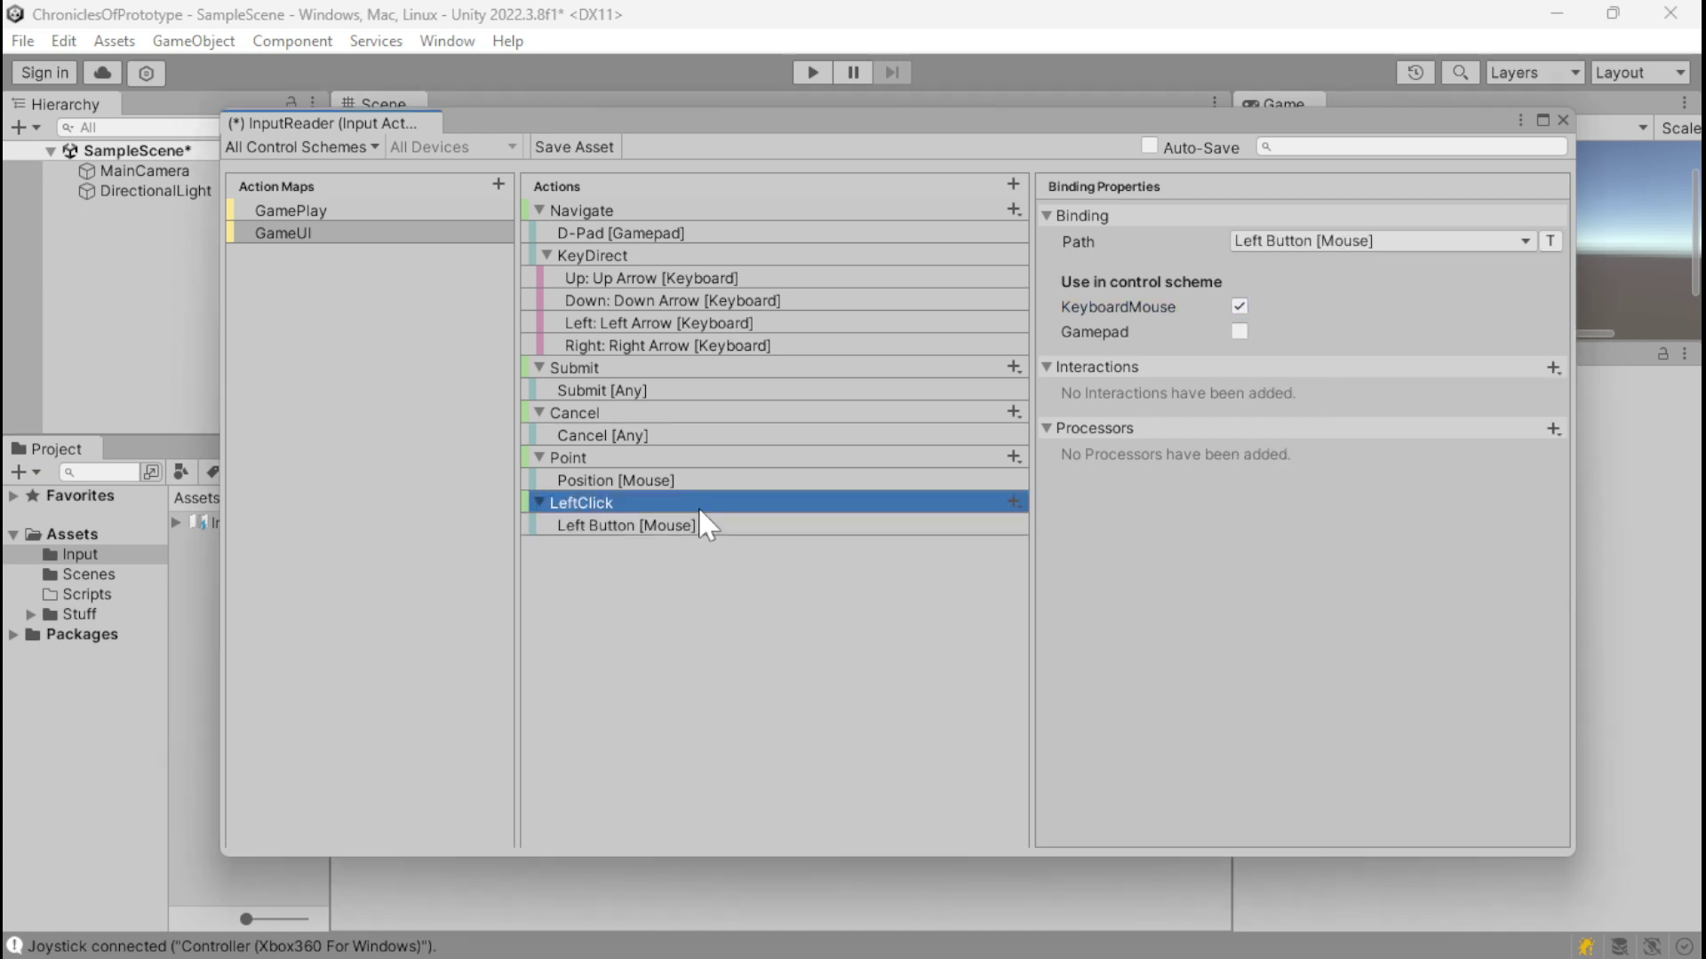
pyautogui.hotkey('ctrl', 'd')
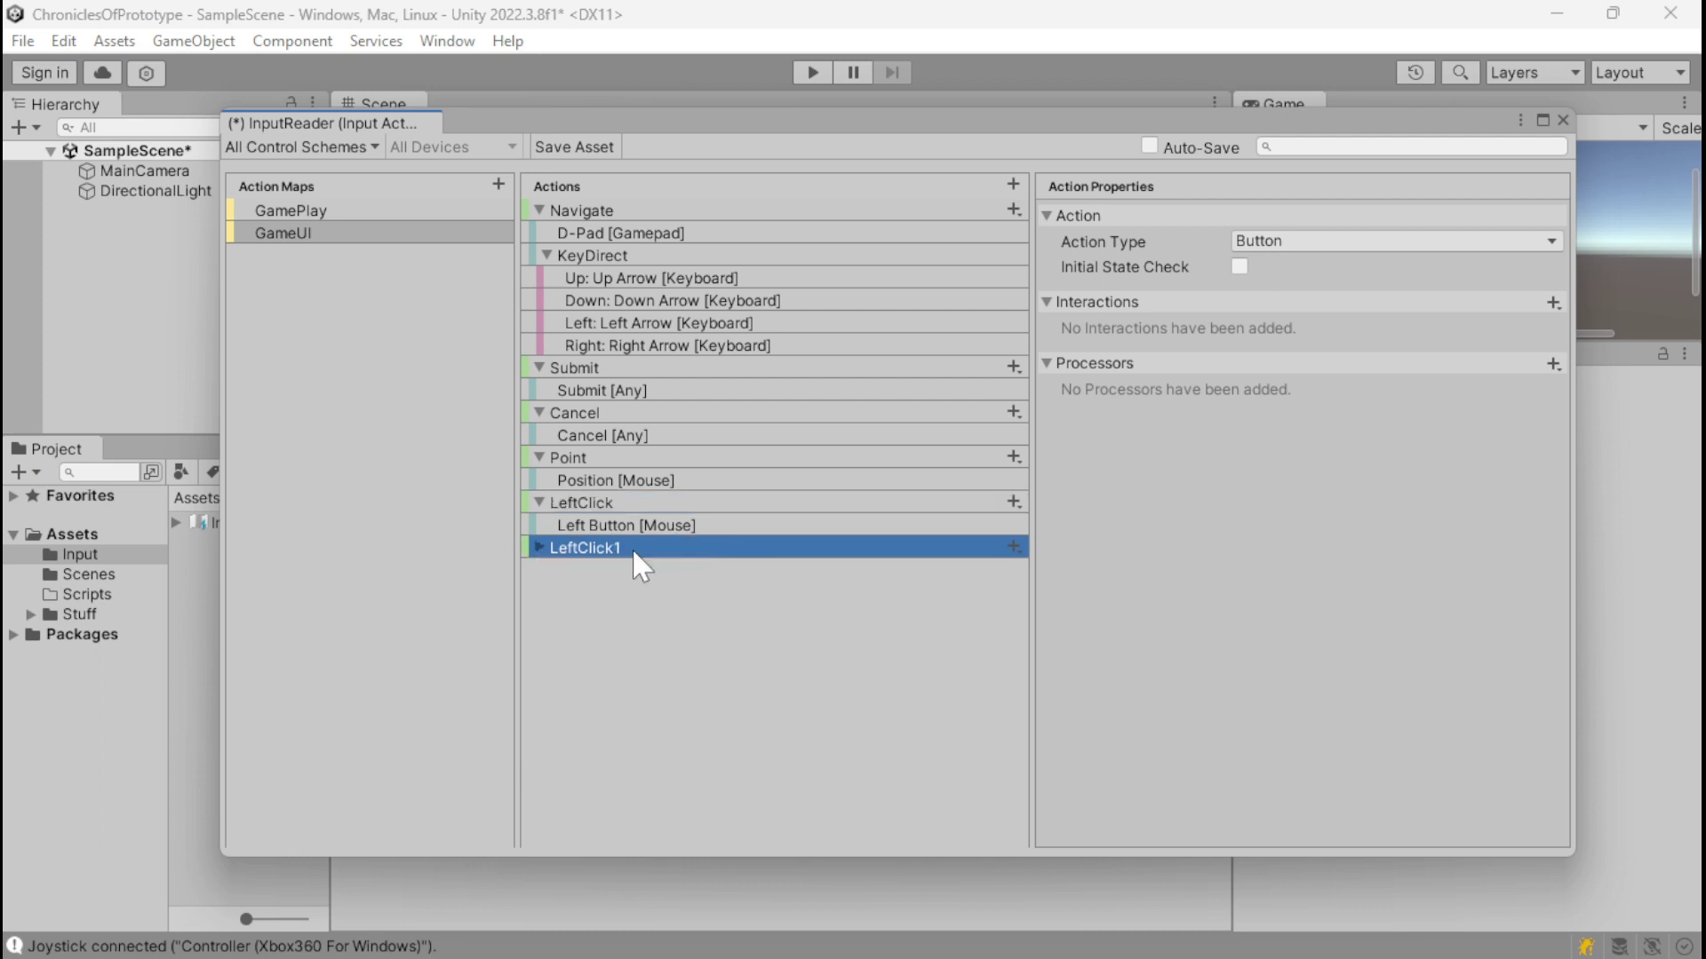
pyautogui.click(538, 548)
pyautogui.click(624, 571)
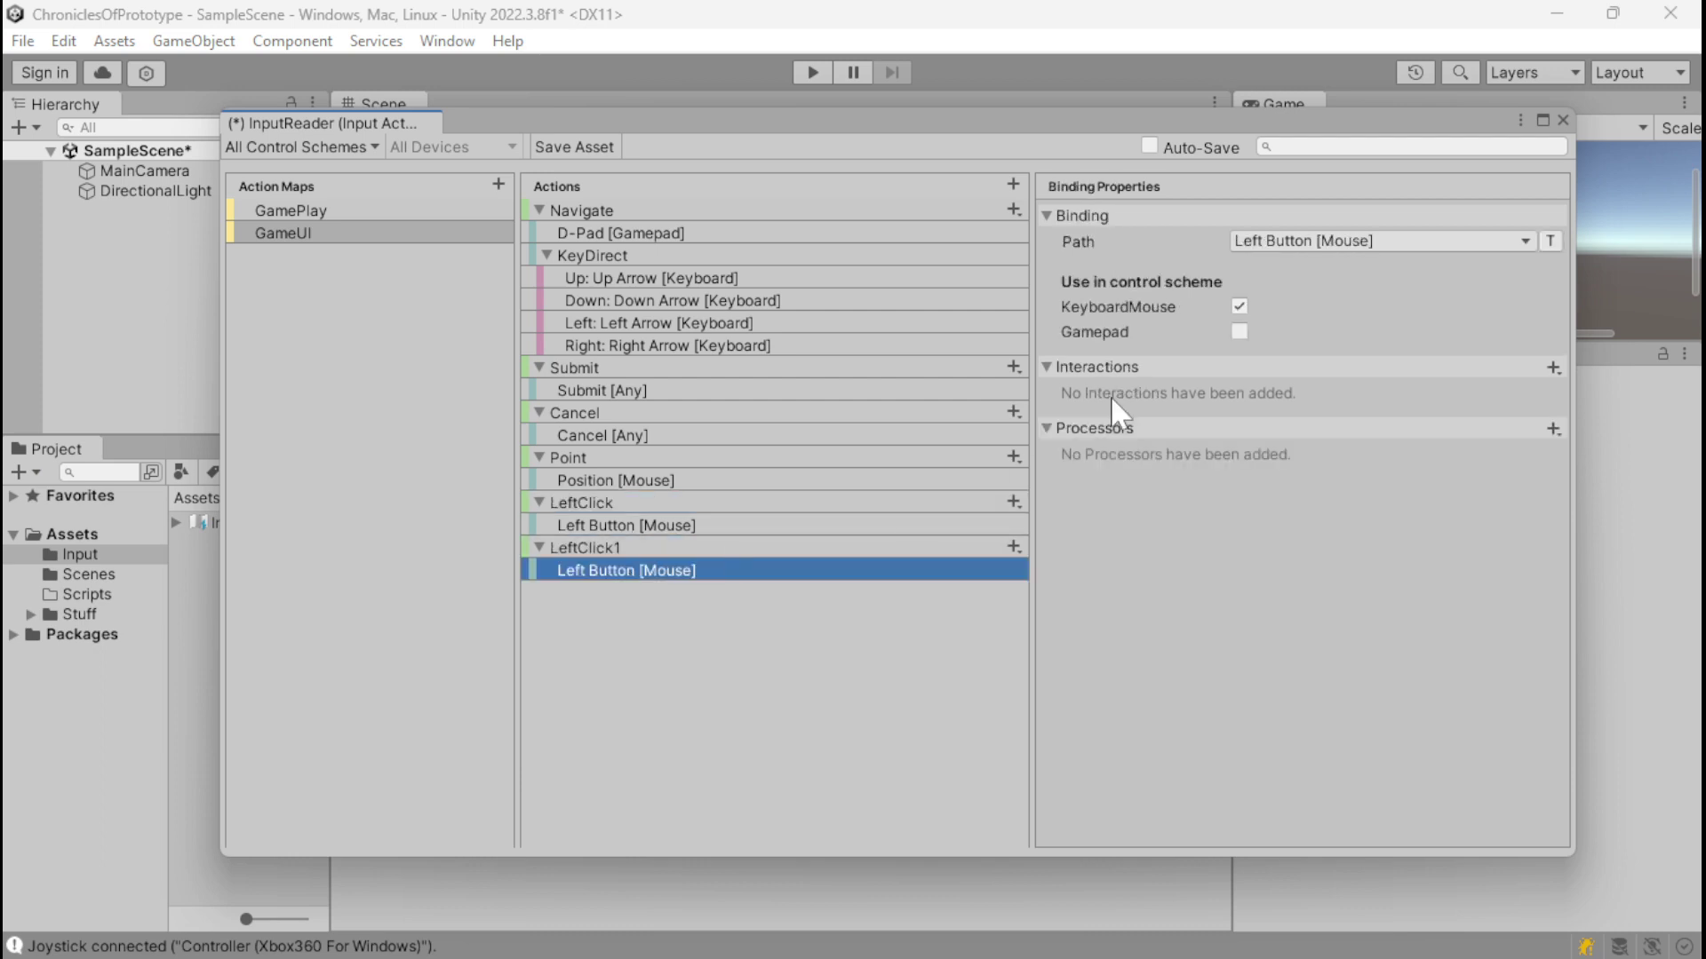
pyautogui.click(1305, 242)
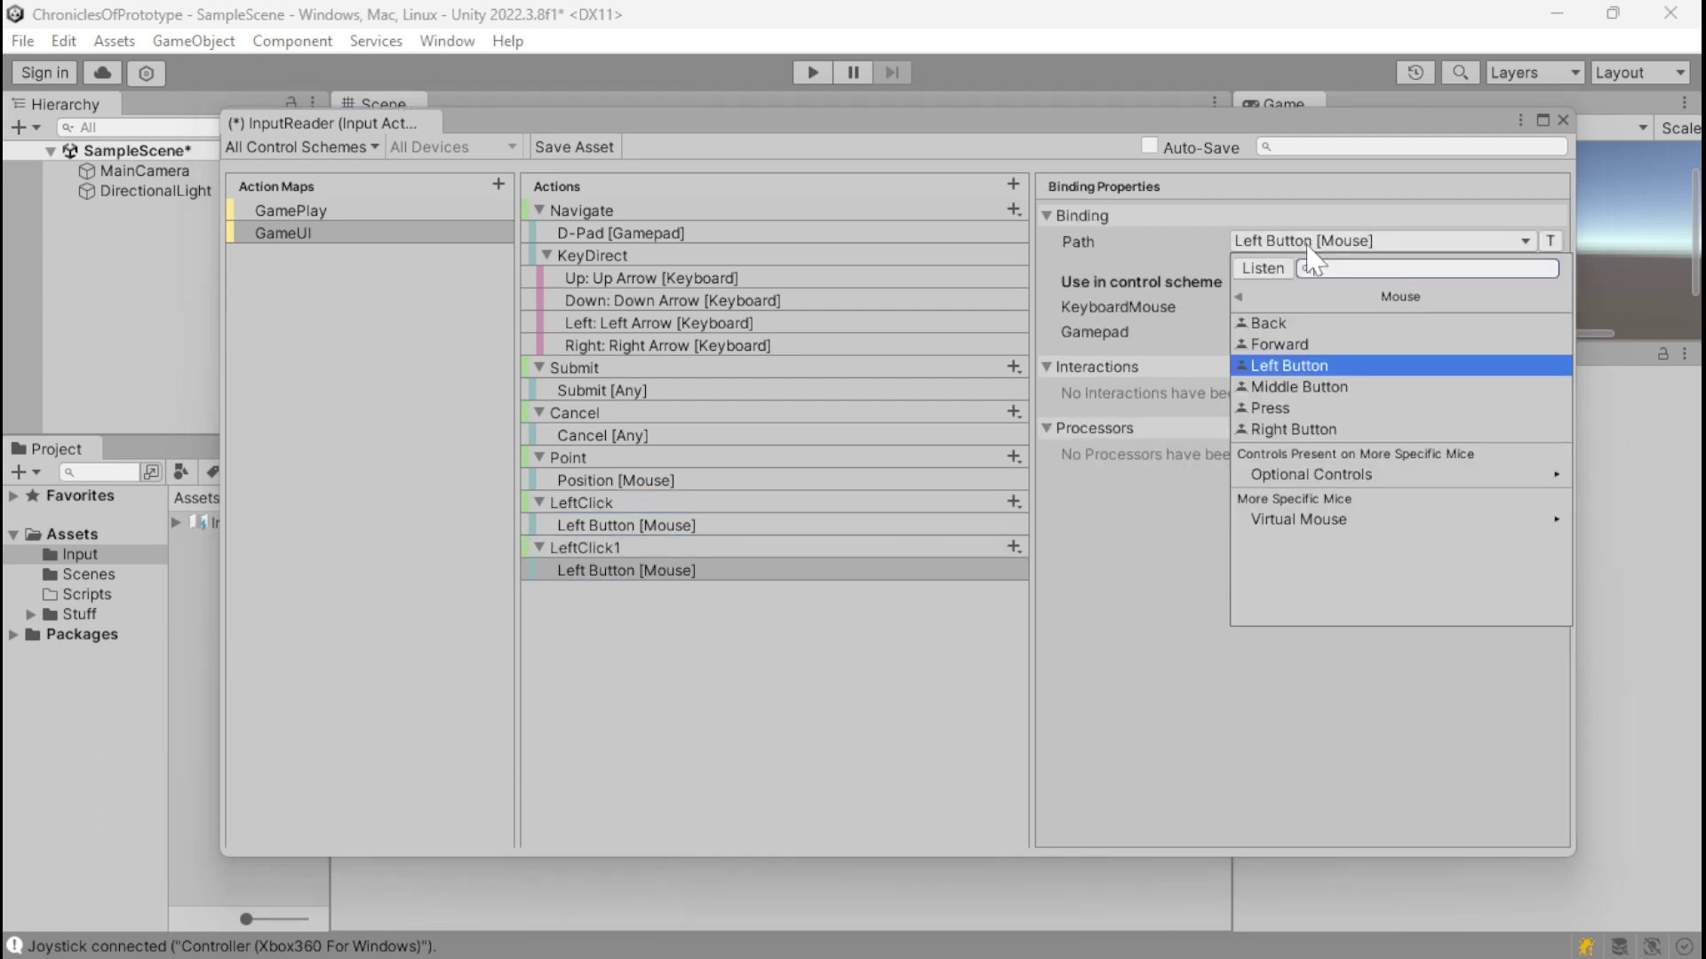
pyautogui.click(1268, 386)
# Step: Rename the duplicated LeftClick action as MiddleClick
pyautogui.click(656, 548)
pyautogui.click(666, 545)
pyautogui.press('End')
pyautogui.press('BackSpace')
pyautogui.press('Left')
pyautogui.press('Left')
pyautogui.press('Left')
pyautogui.press('Left')
pyautogui.press('Left')
pyautogui.hotkey('shift', 'Home')
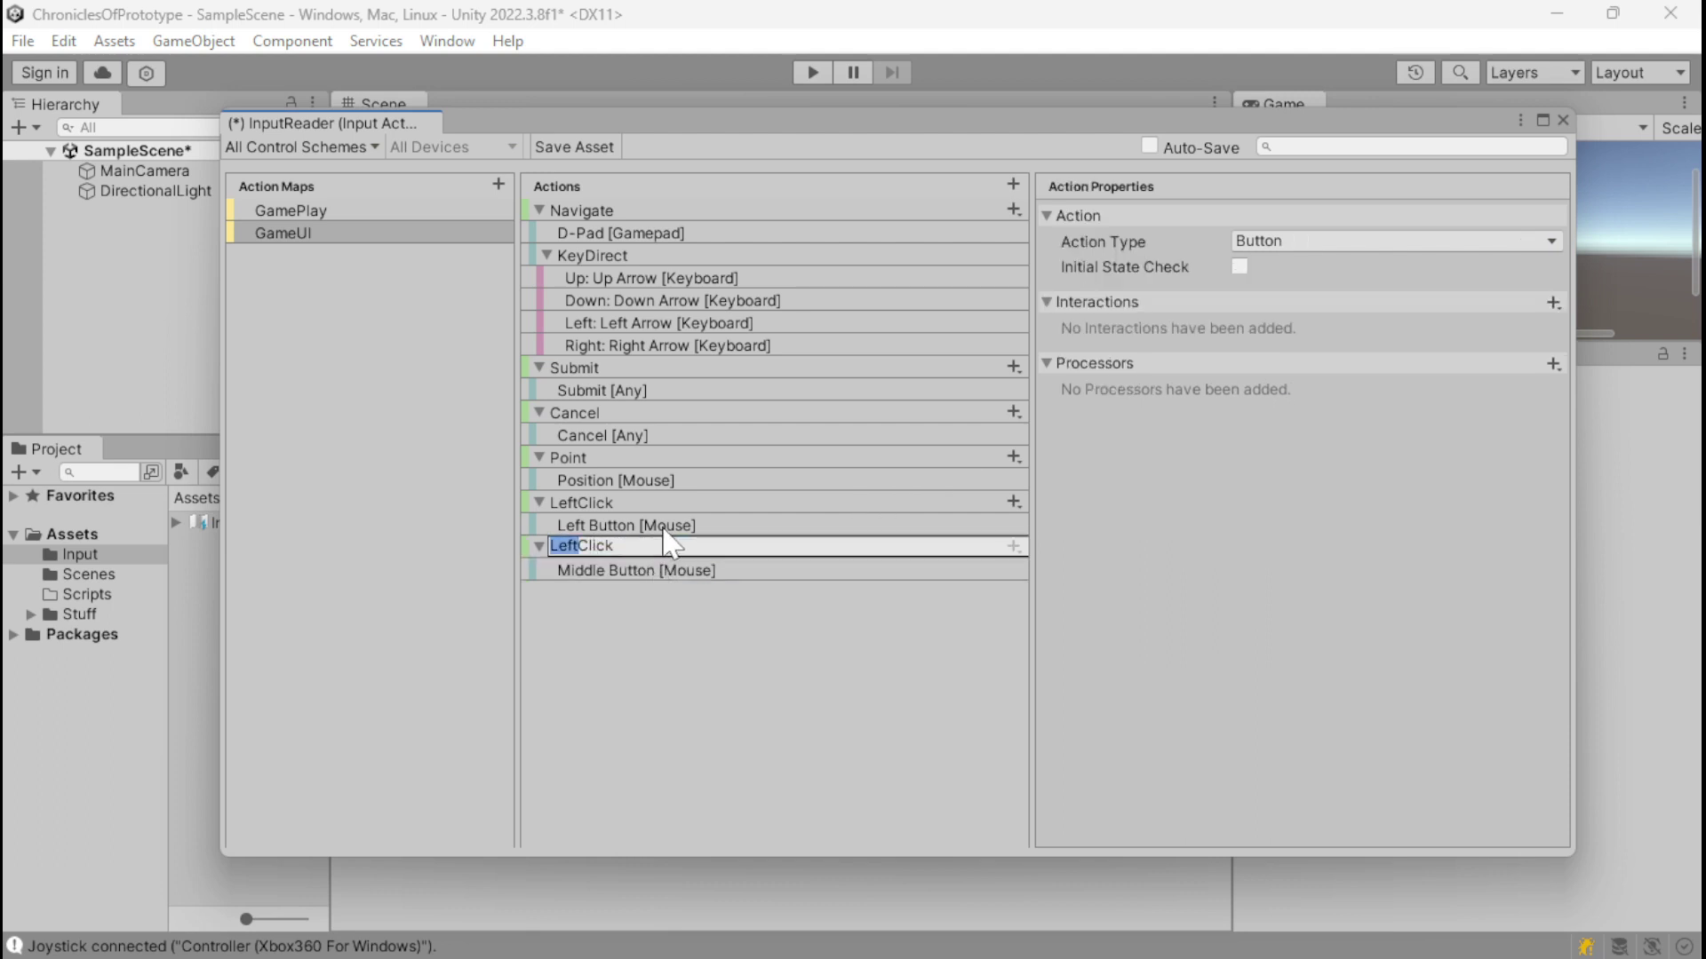
pyautogui.write('Middle')
pyautogui.press('Return')
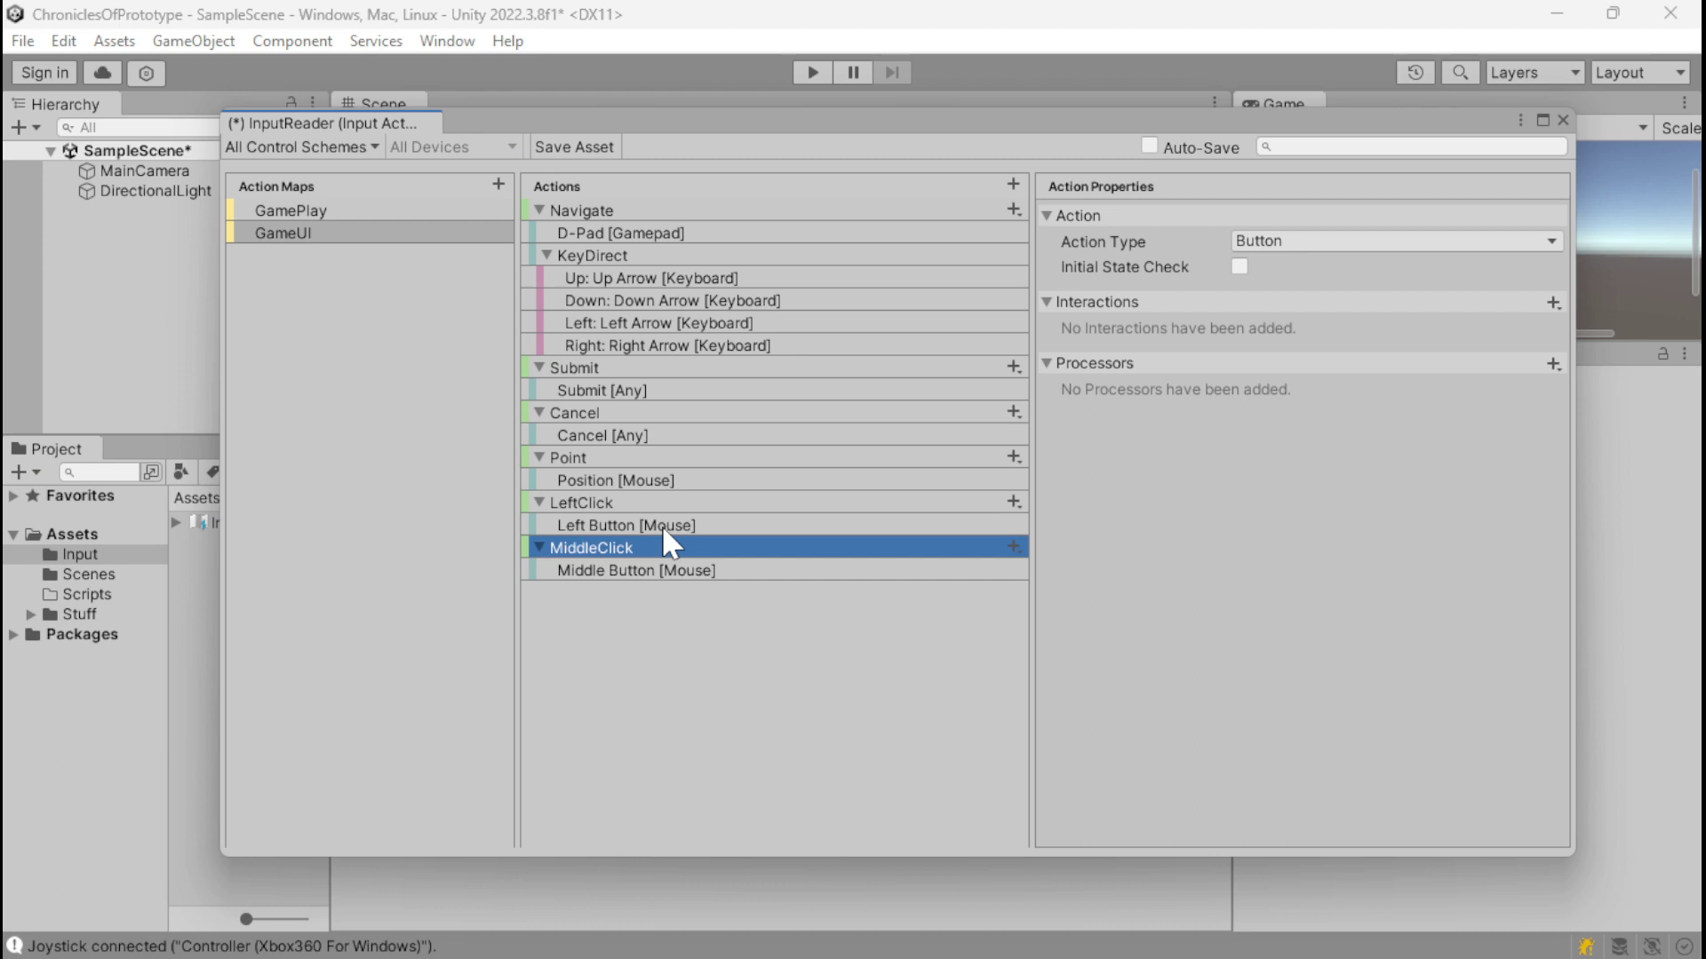
# Step: Duplicate the MiddleClick action and rename the copy as RightClick
pyautogui.hotkey('ctrl', 'd')
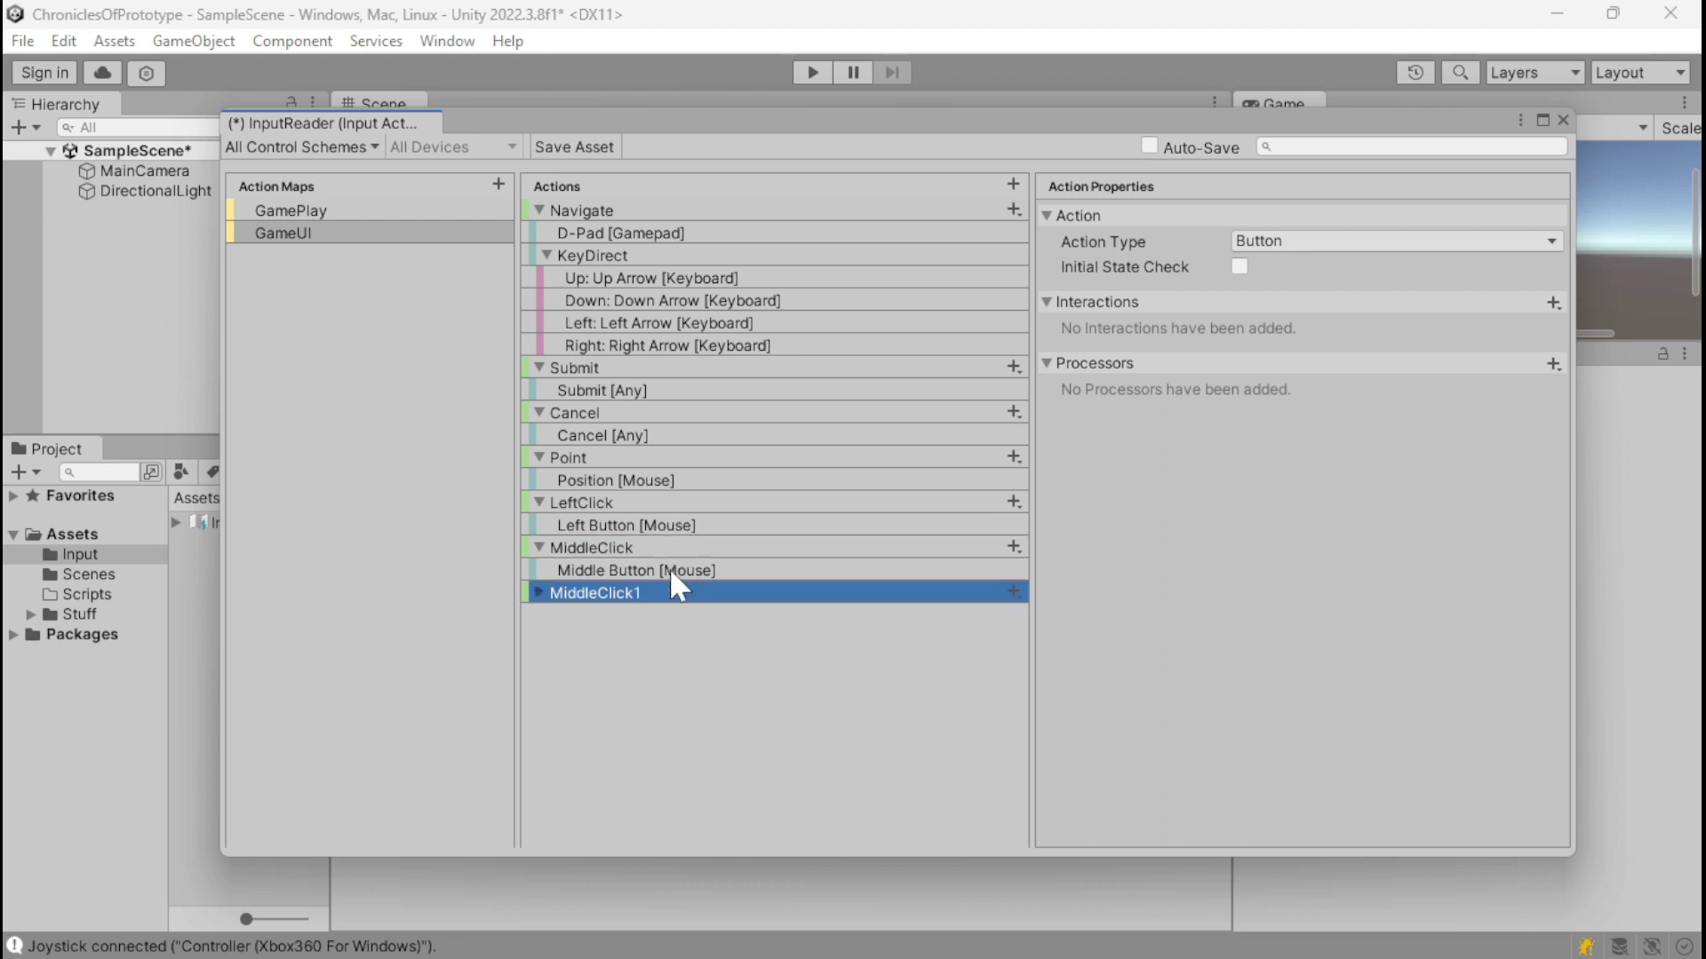
pyautogui.click(539, 592)
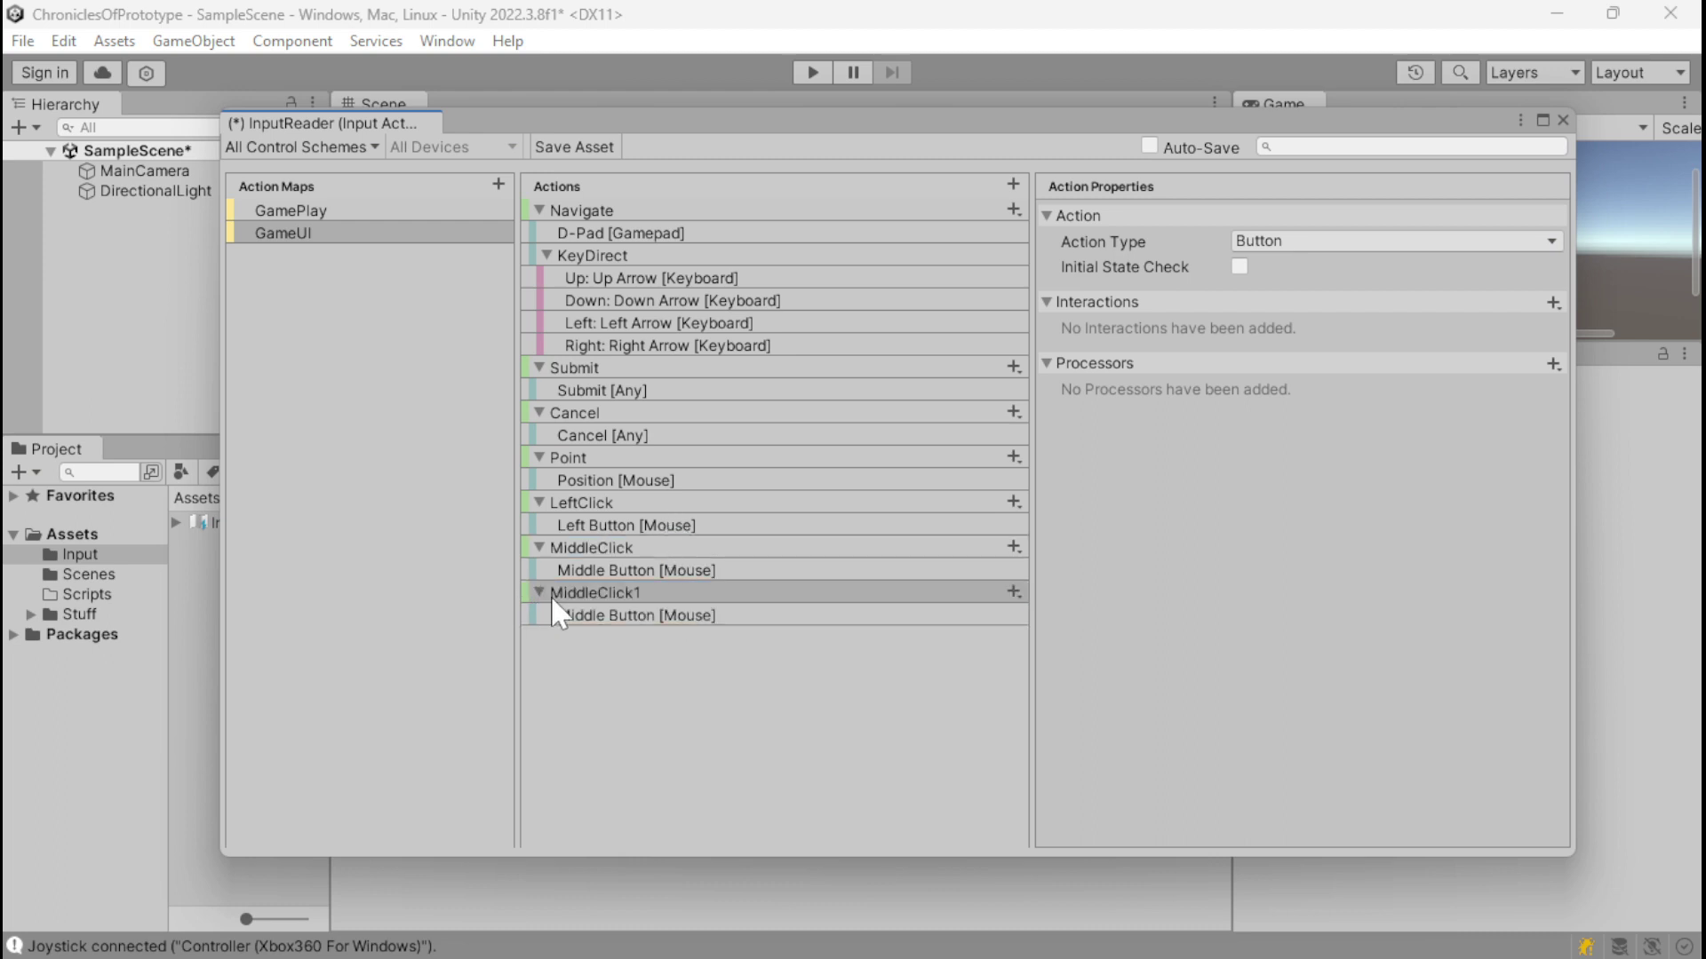
pyautogui.click(666, 579)
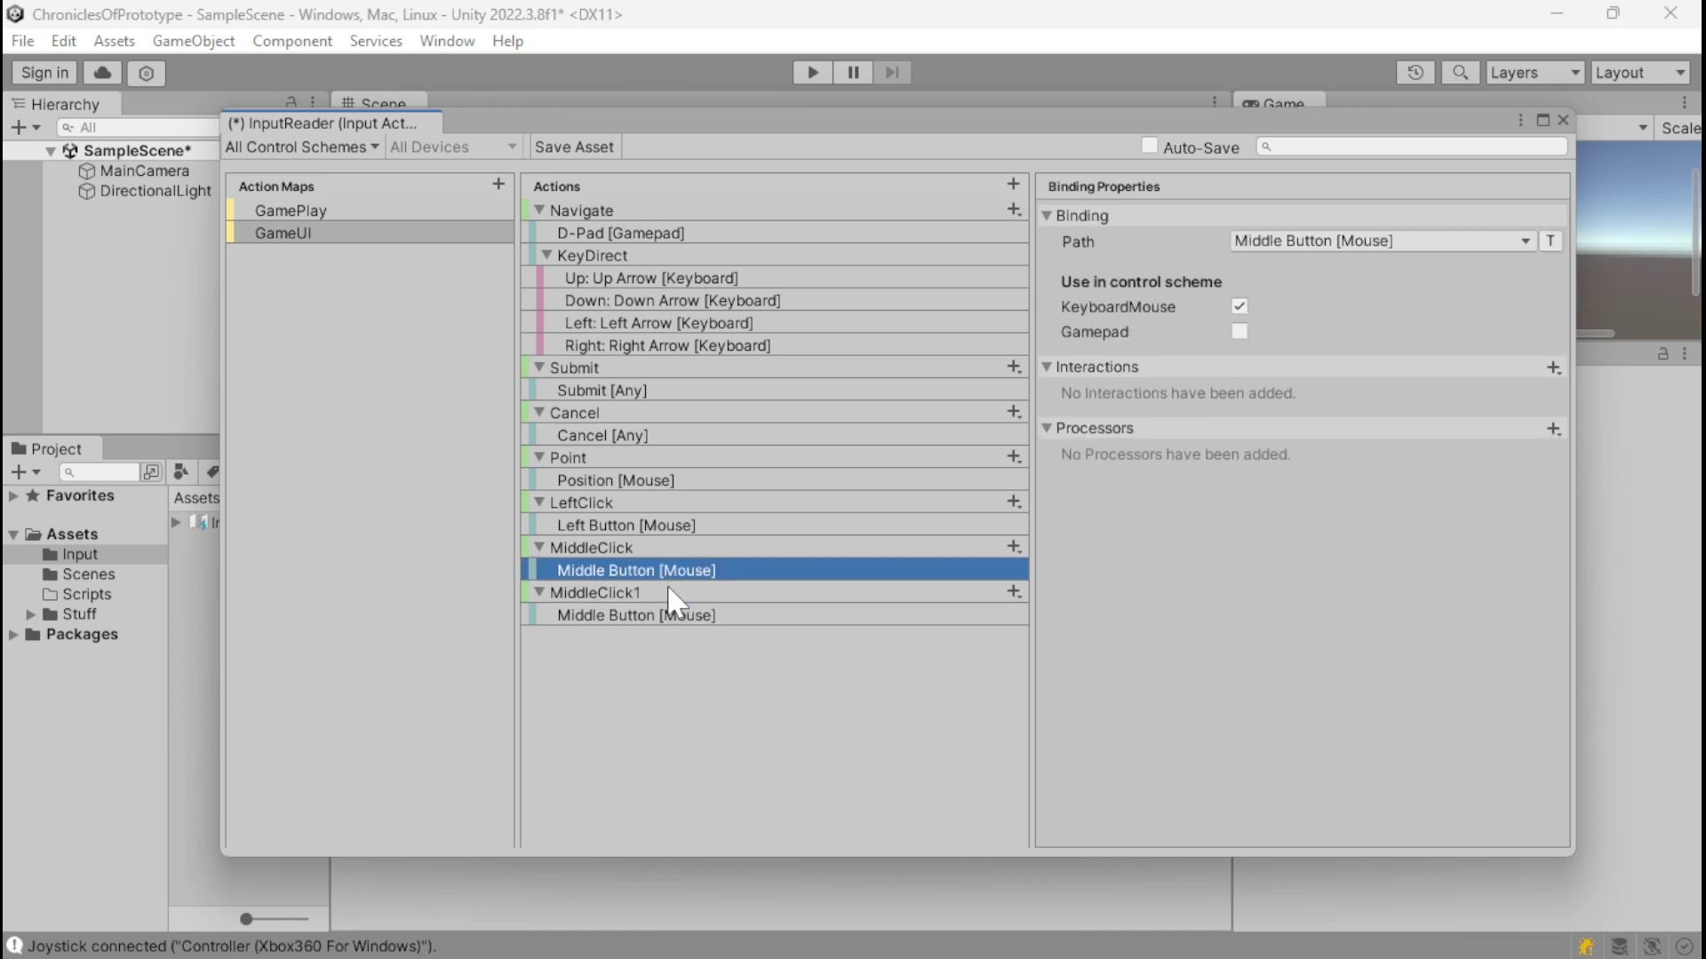
pyautogui.doubleClick(667, 586)
pyautogui.click(597, 593)
pyautogui.click(704, 592)
pyautogui.press('BackSpace')
pyautogui.press('Left')
pyautogui.press('Left')
pyautogui.press('Left')
pyautogui.hotkey('shift', 'Home')
pyautogui.write('Right')
pyautogui.press('Return')
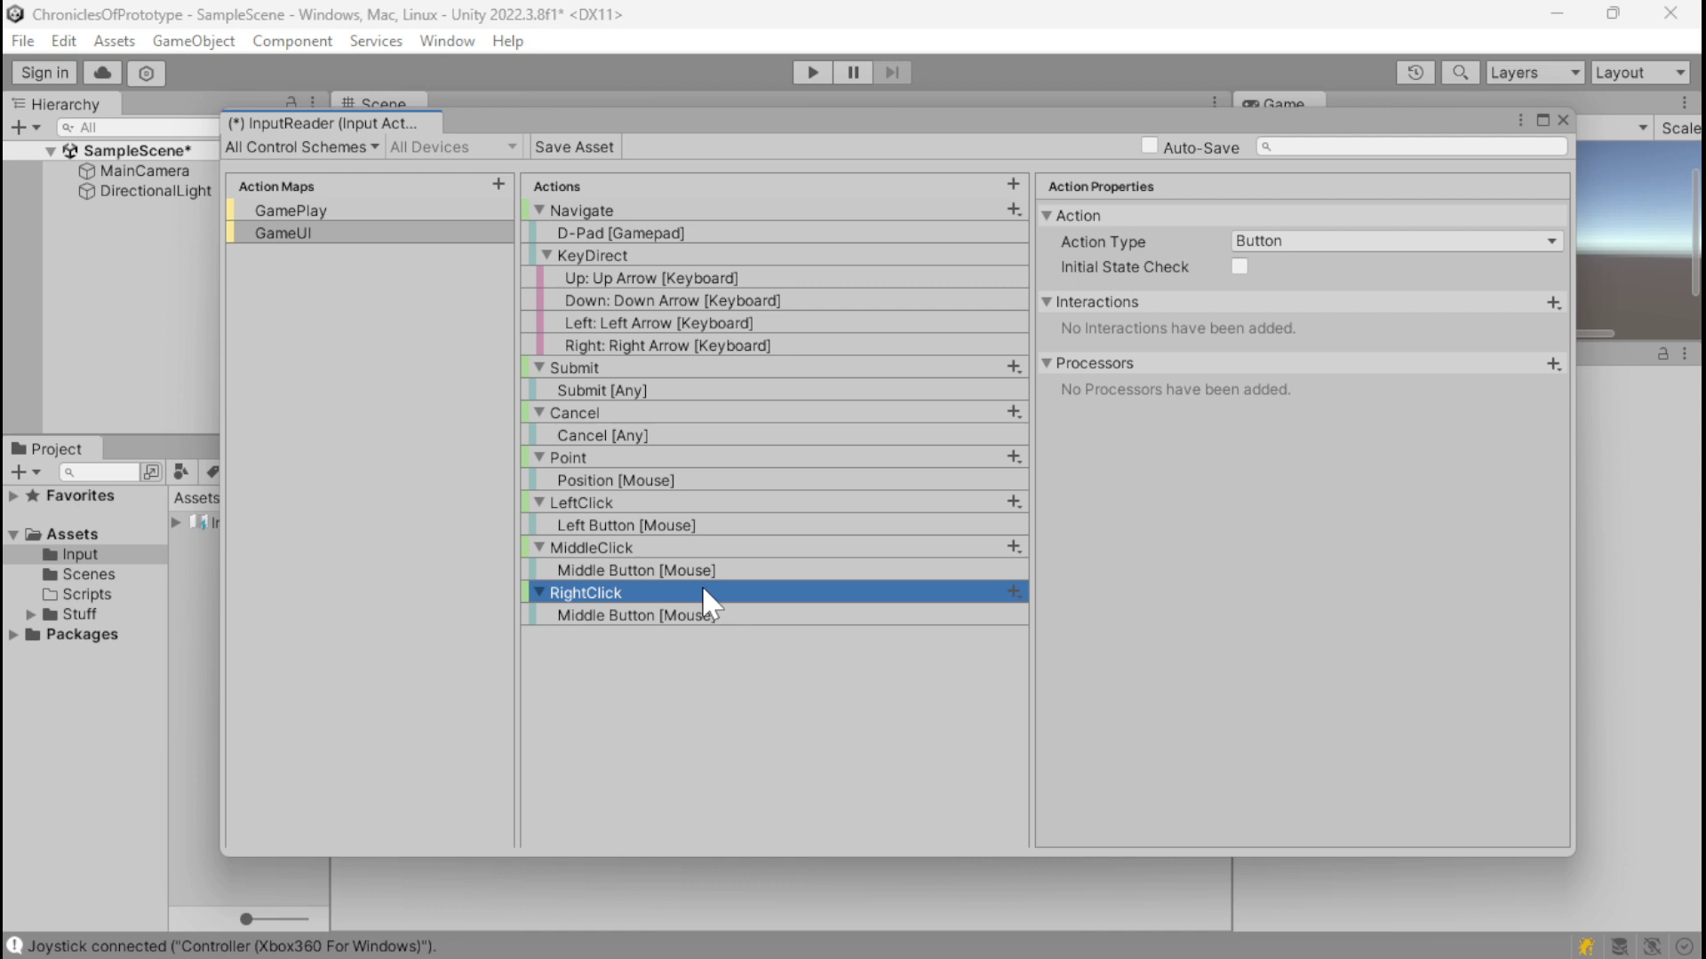
# Step: Set the path of RightClick's binding to Right Button [Mouse]
pyautogui.click(695, 613)
pyautogui.click(1306, 242)
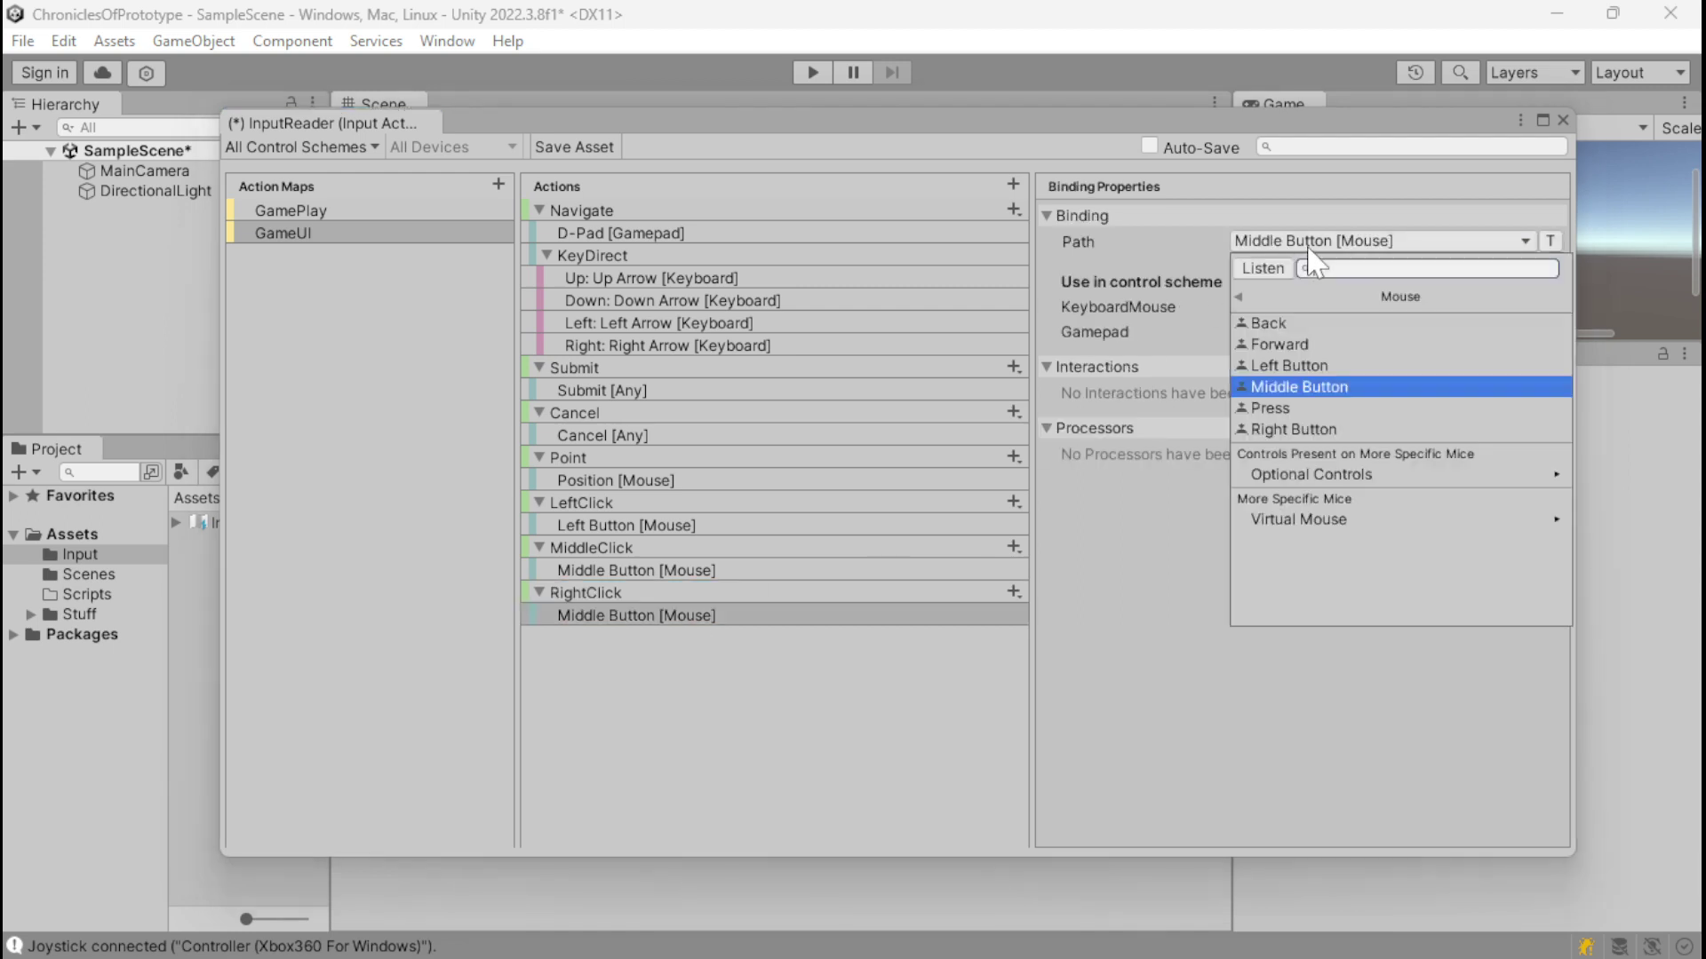
pyautogui.click(1293, 427)
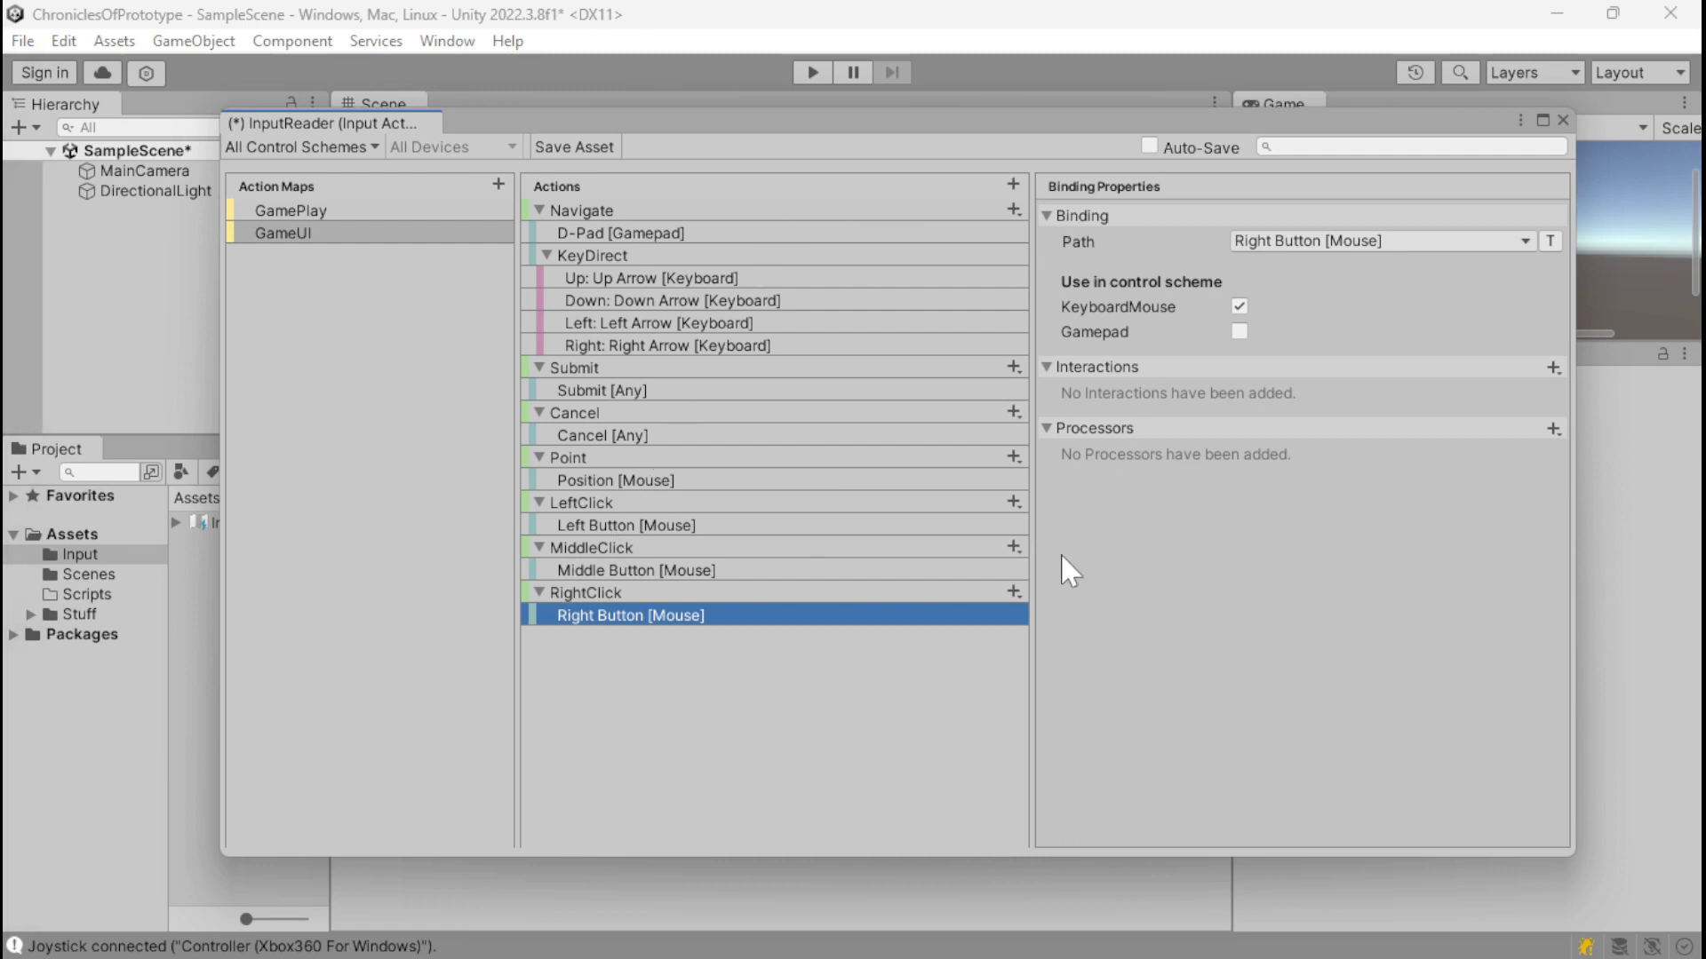
# Step: Add an action named ScrollWheel to GameUI with action type Pass Through and control type Any
pyautogui.click(1012, 184)
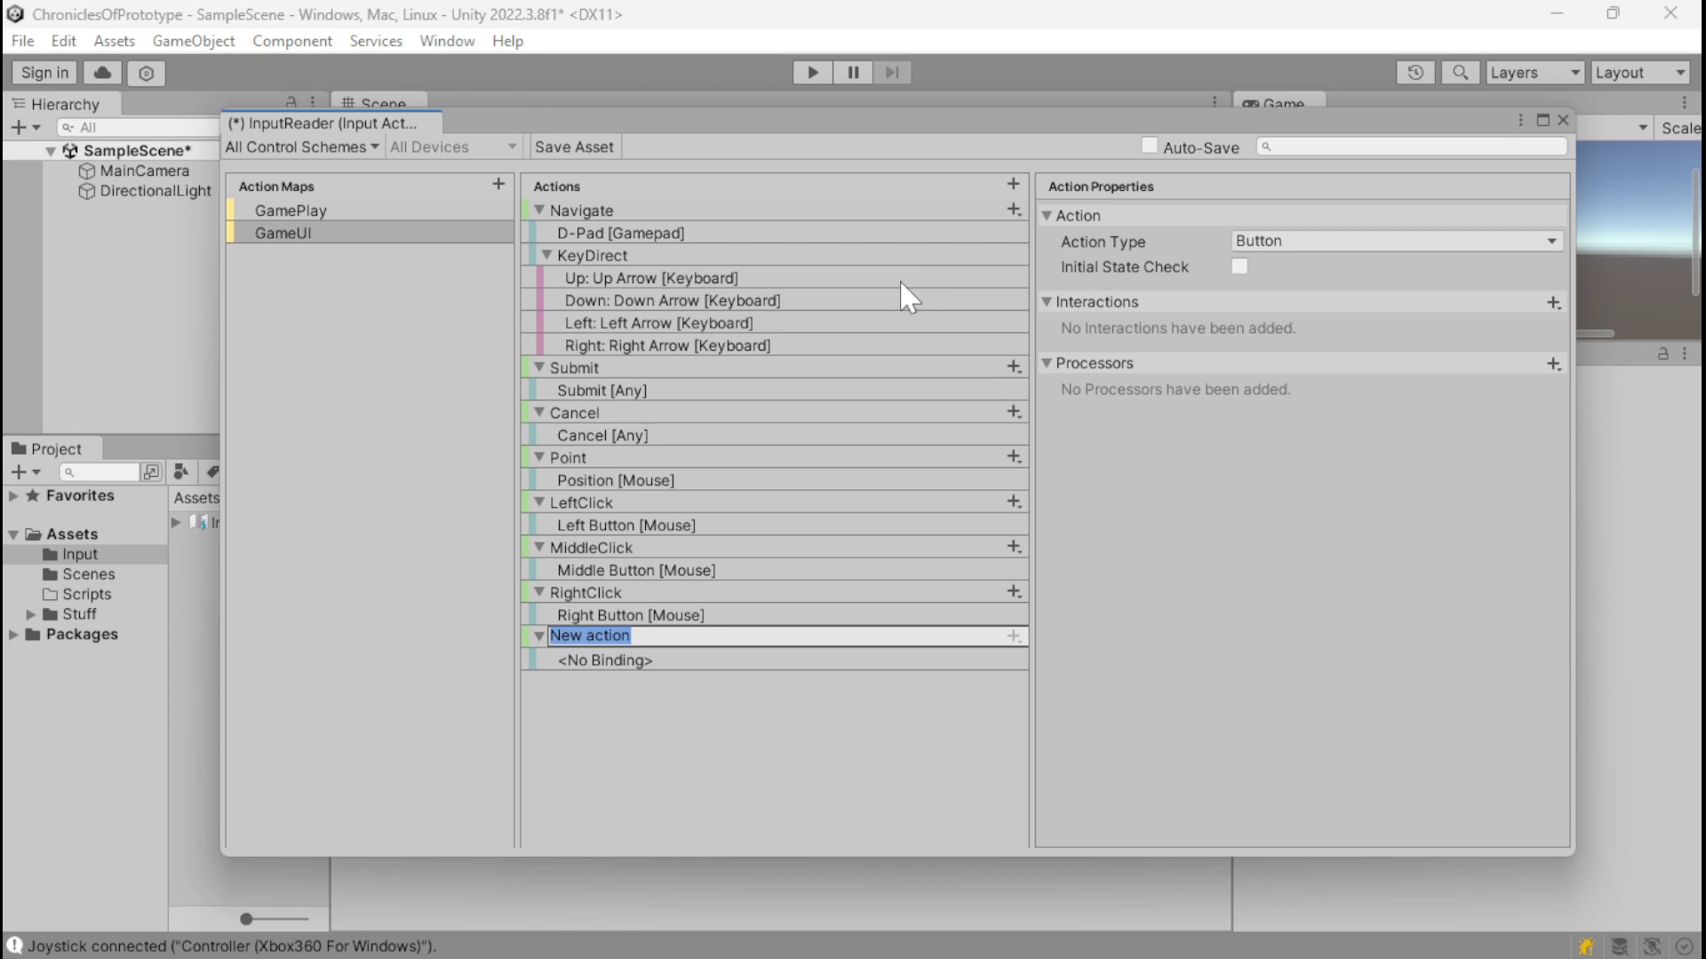
pyautogui.write('ScrollWheel')
pyautogui.press('Return')
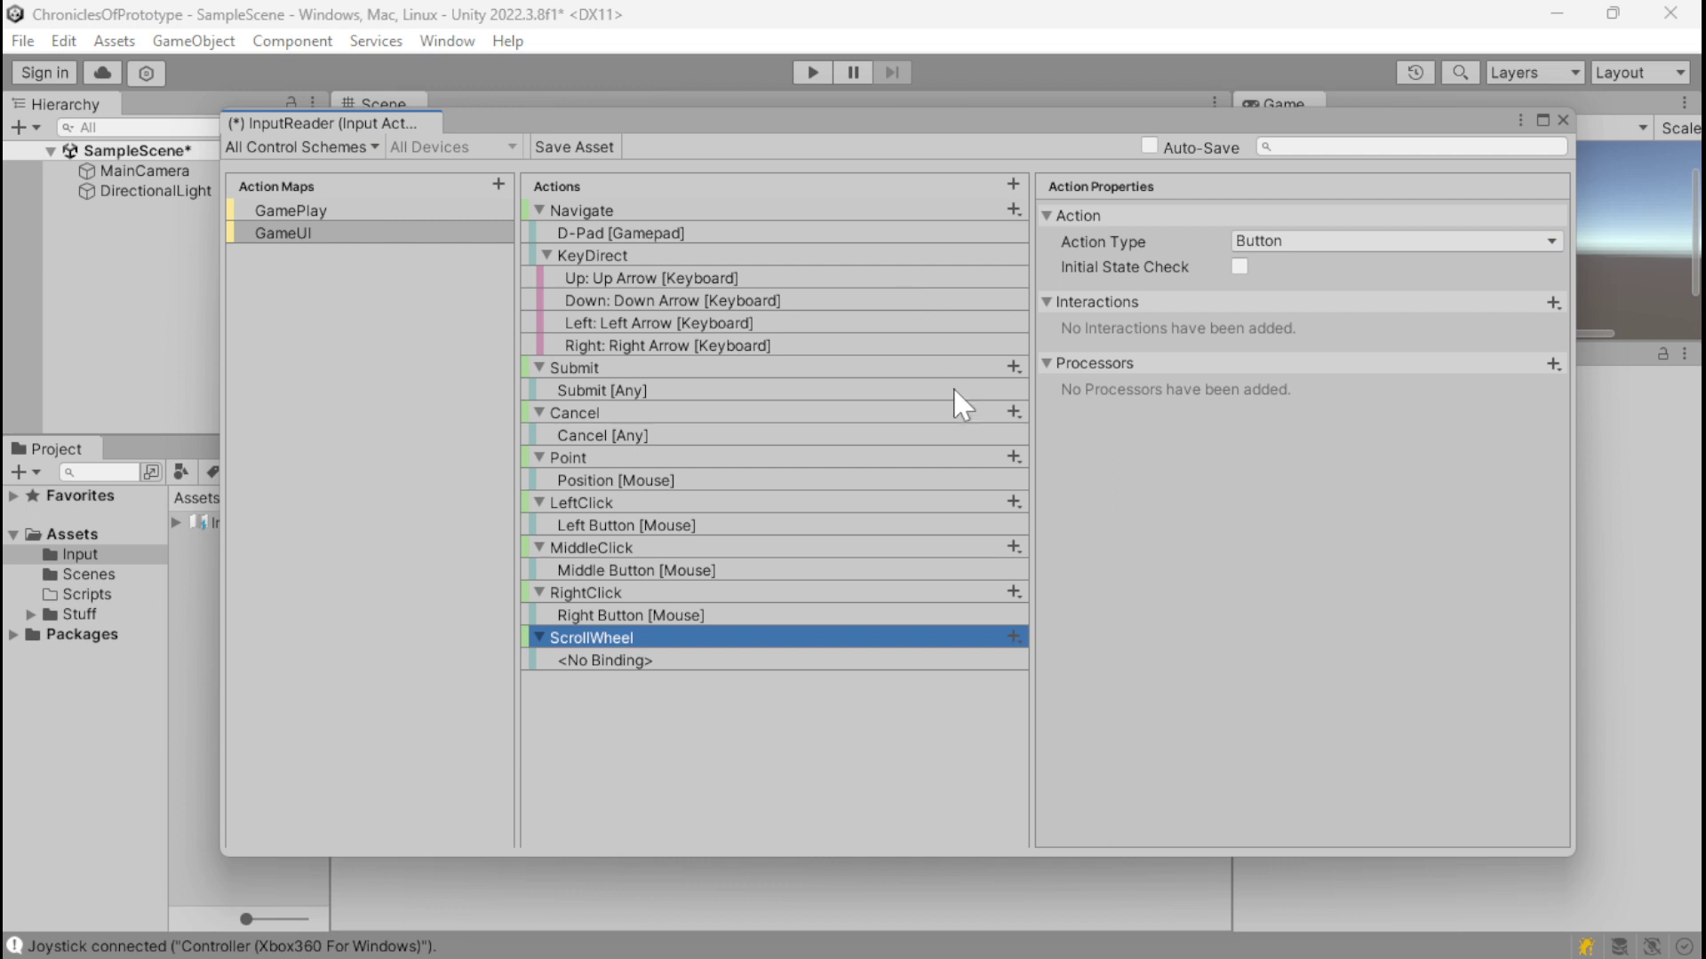
pyautogui.click(1319, 247)
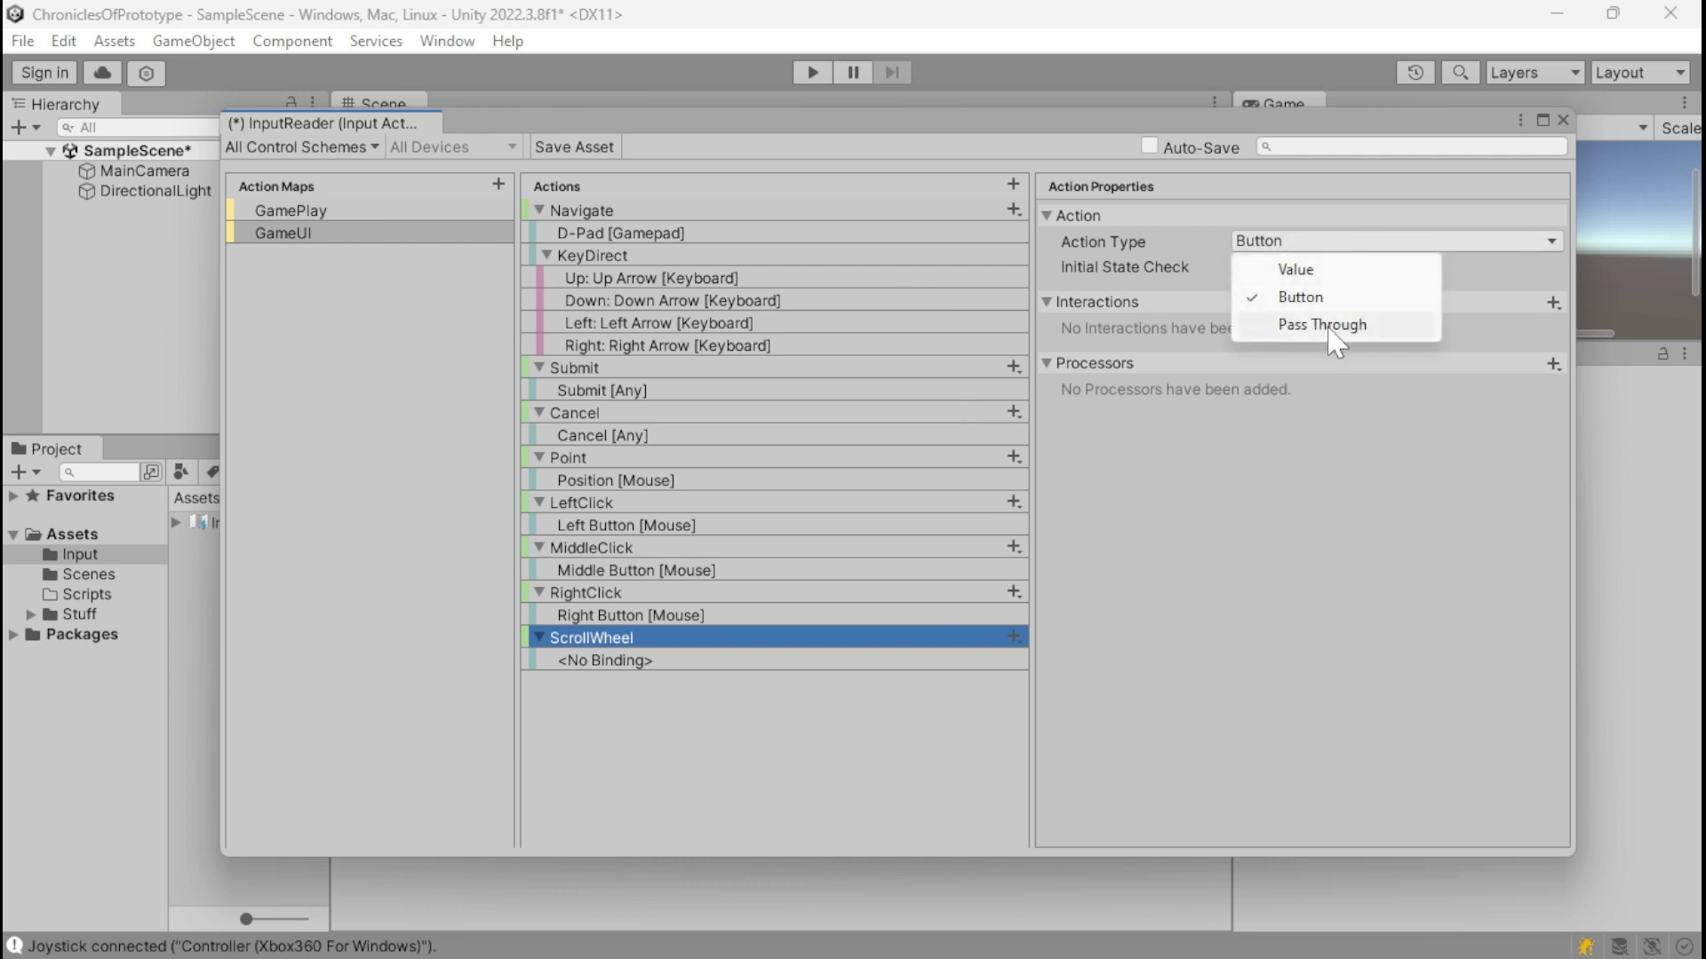
pyautogui.click(1324, 325)
pyautogui.click(1315, 266)
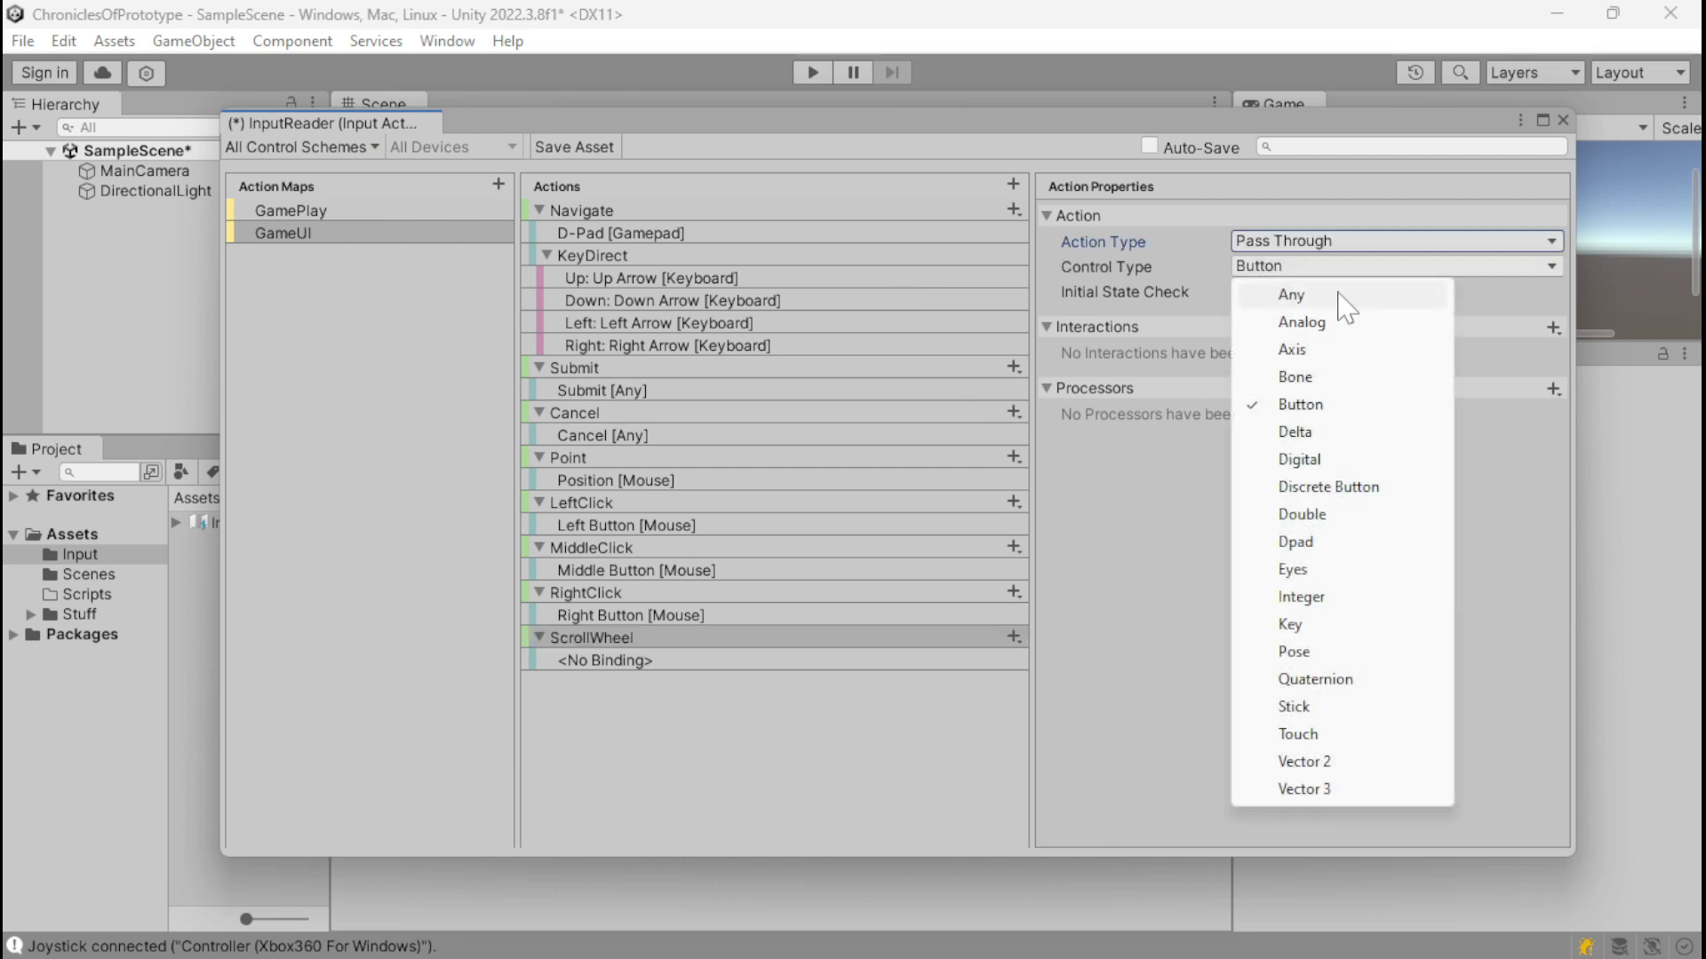
pyautogui.click(1315, 300)
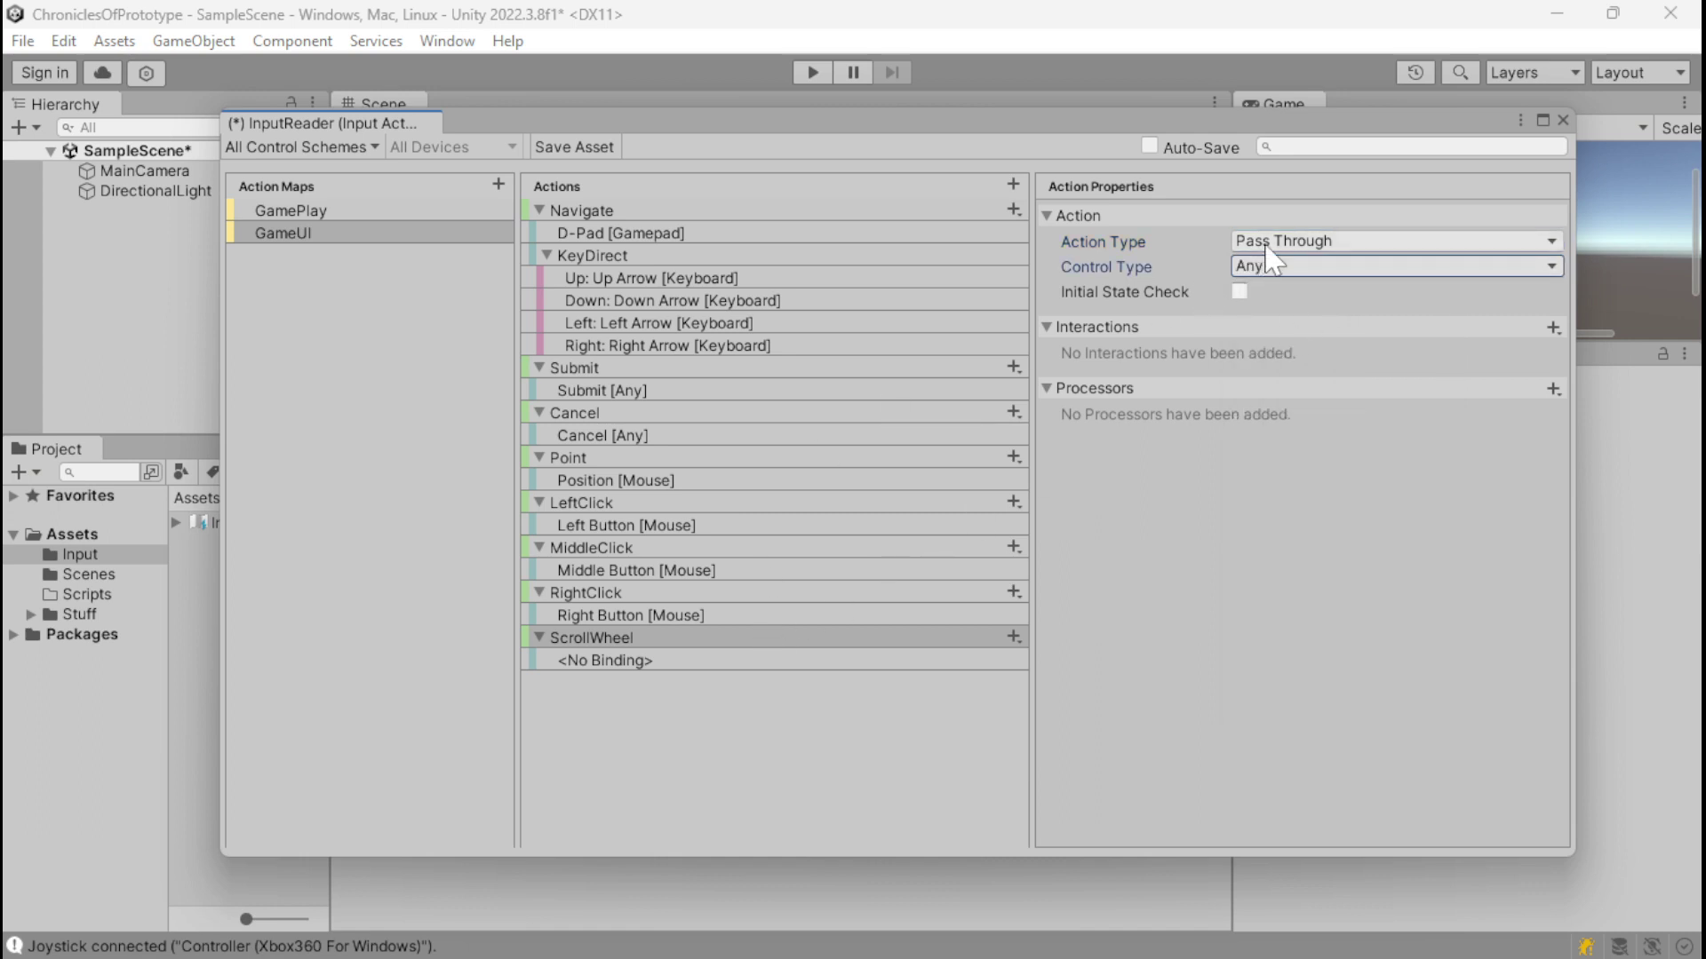
# Step: Set the path of ScrollWheel's empty binding to Scroll [Mouse] and assign it to the KeyboardMouse scheme
pyautogui.click(634, 662)
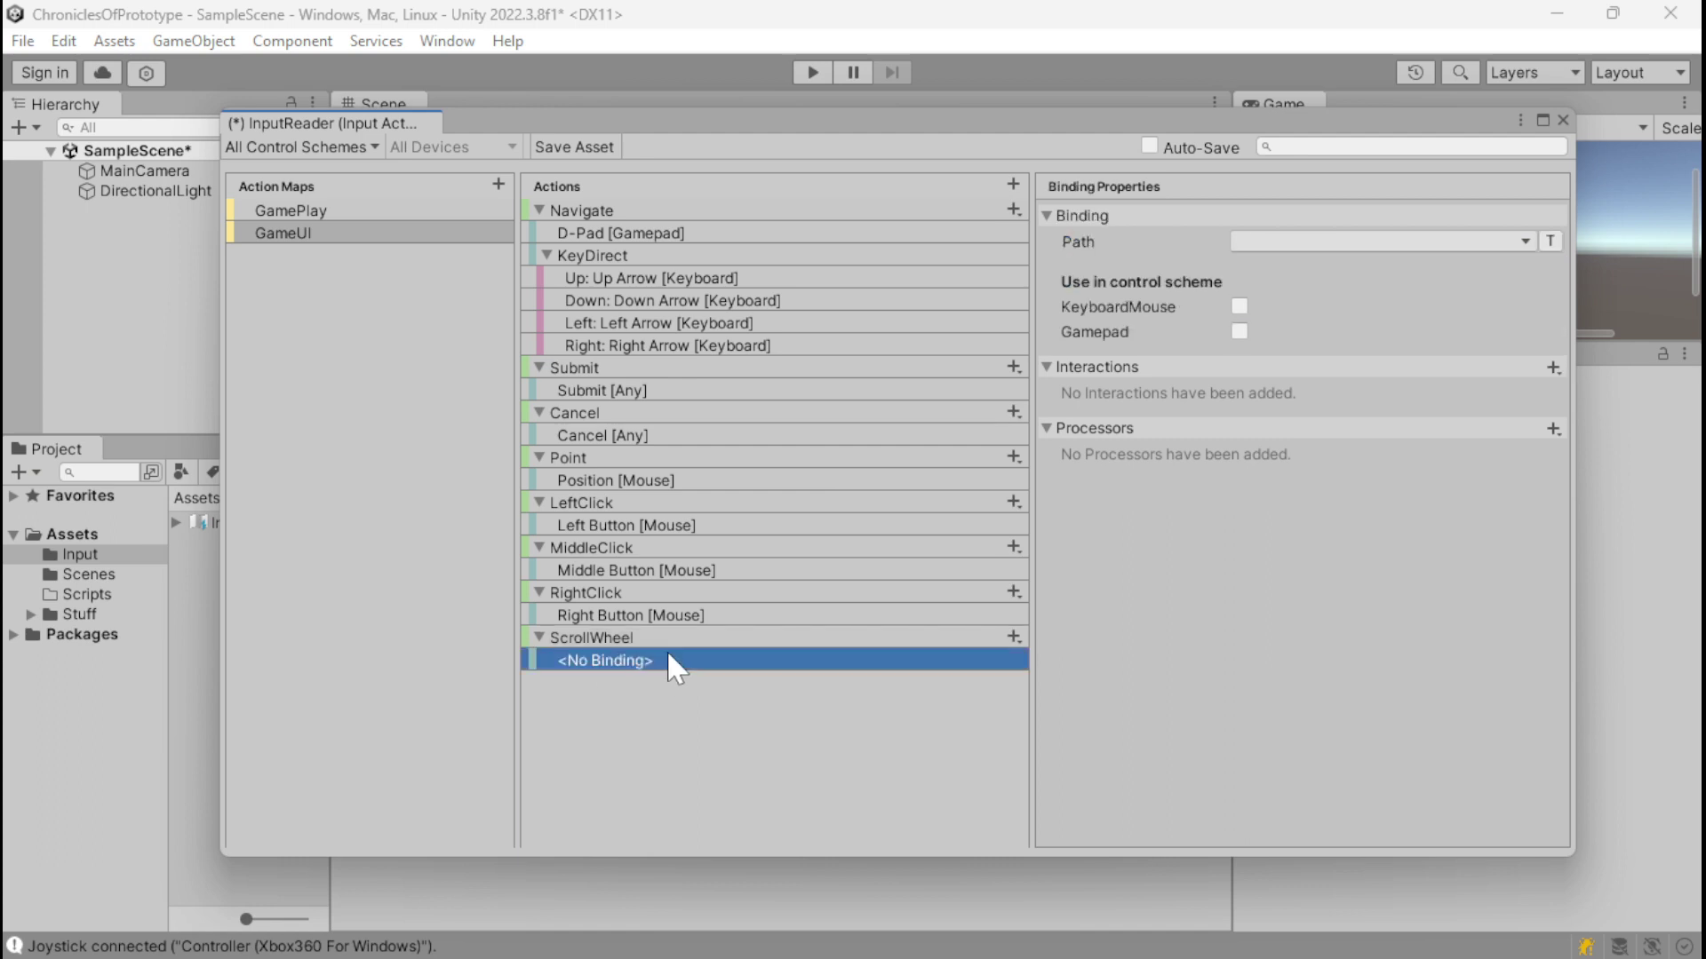
pyautogui.click(1240, 306)
pyautogui.click(1266, 243)
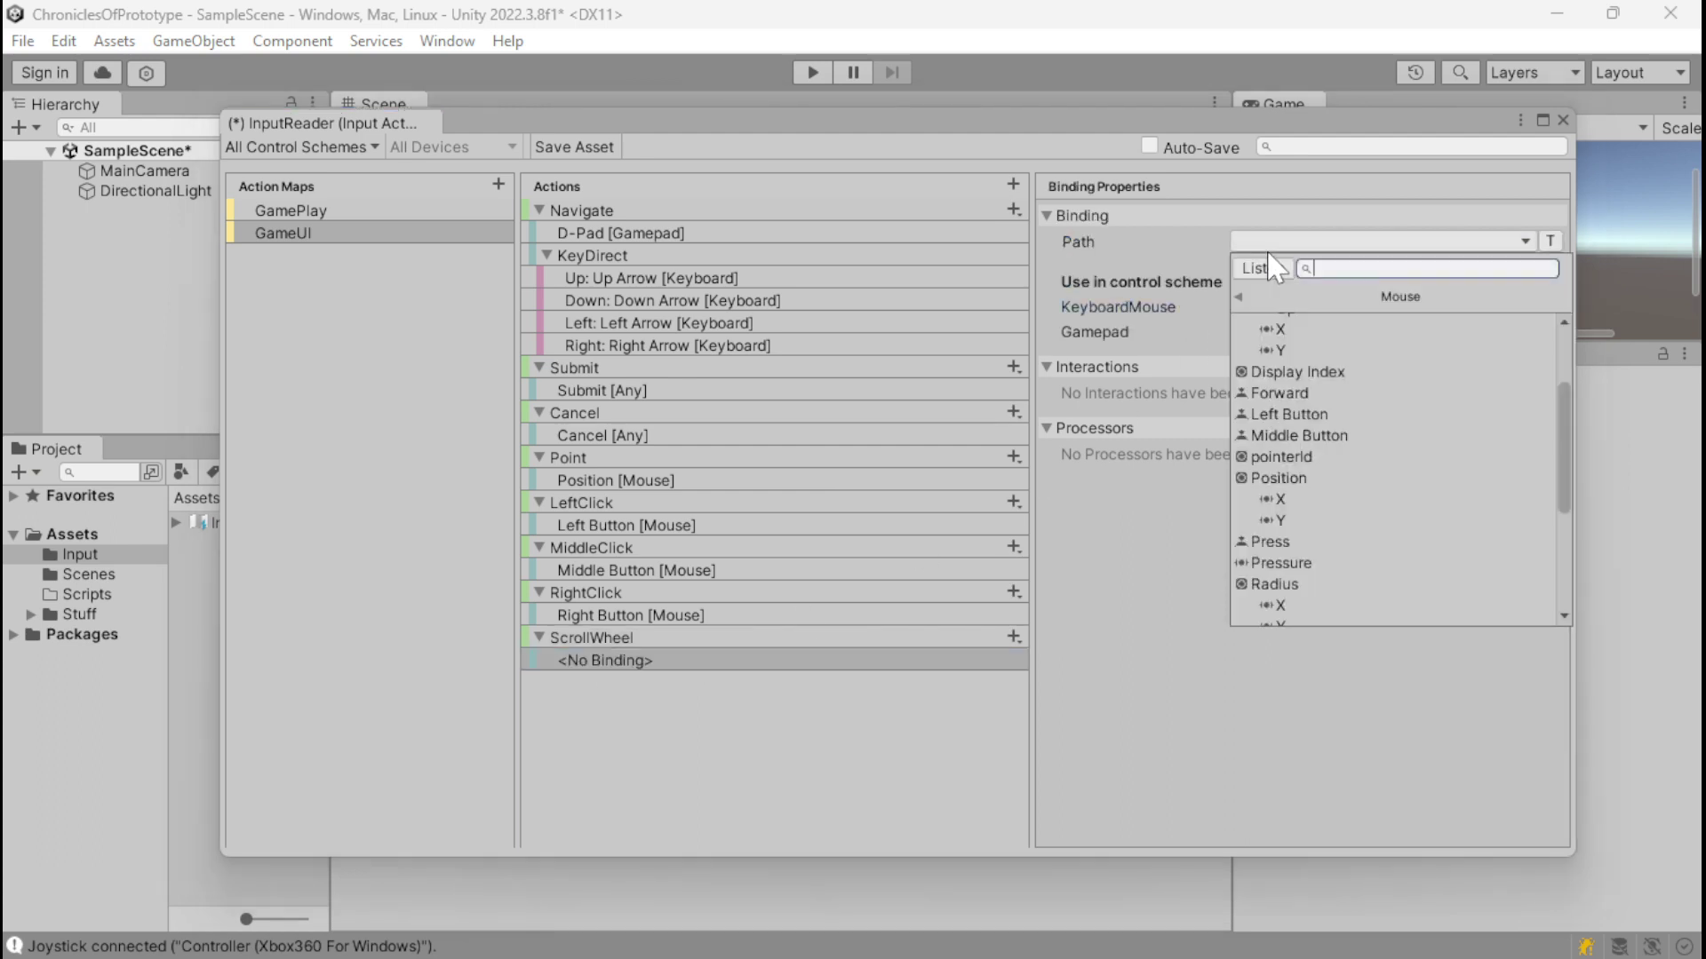
pyautogui.scroll(-4, 1302, 435)
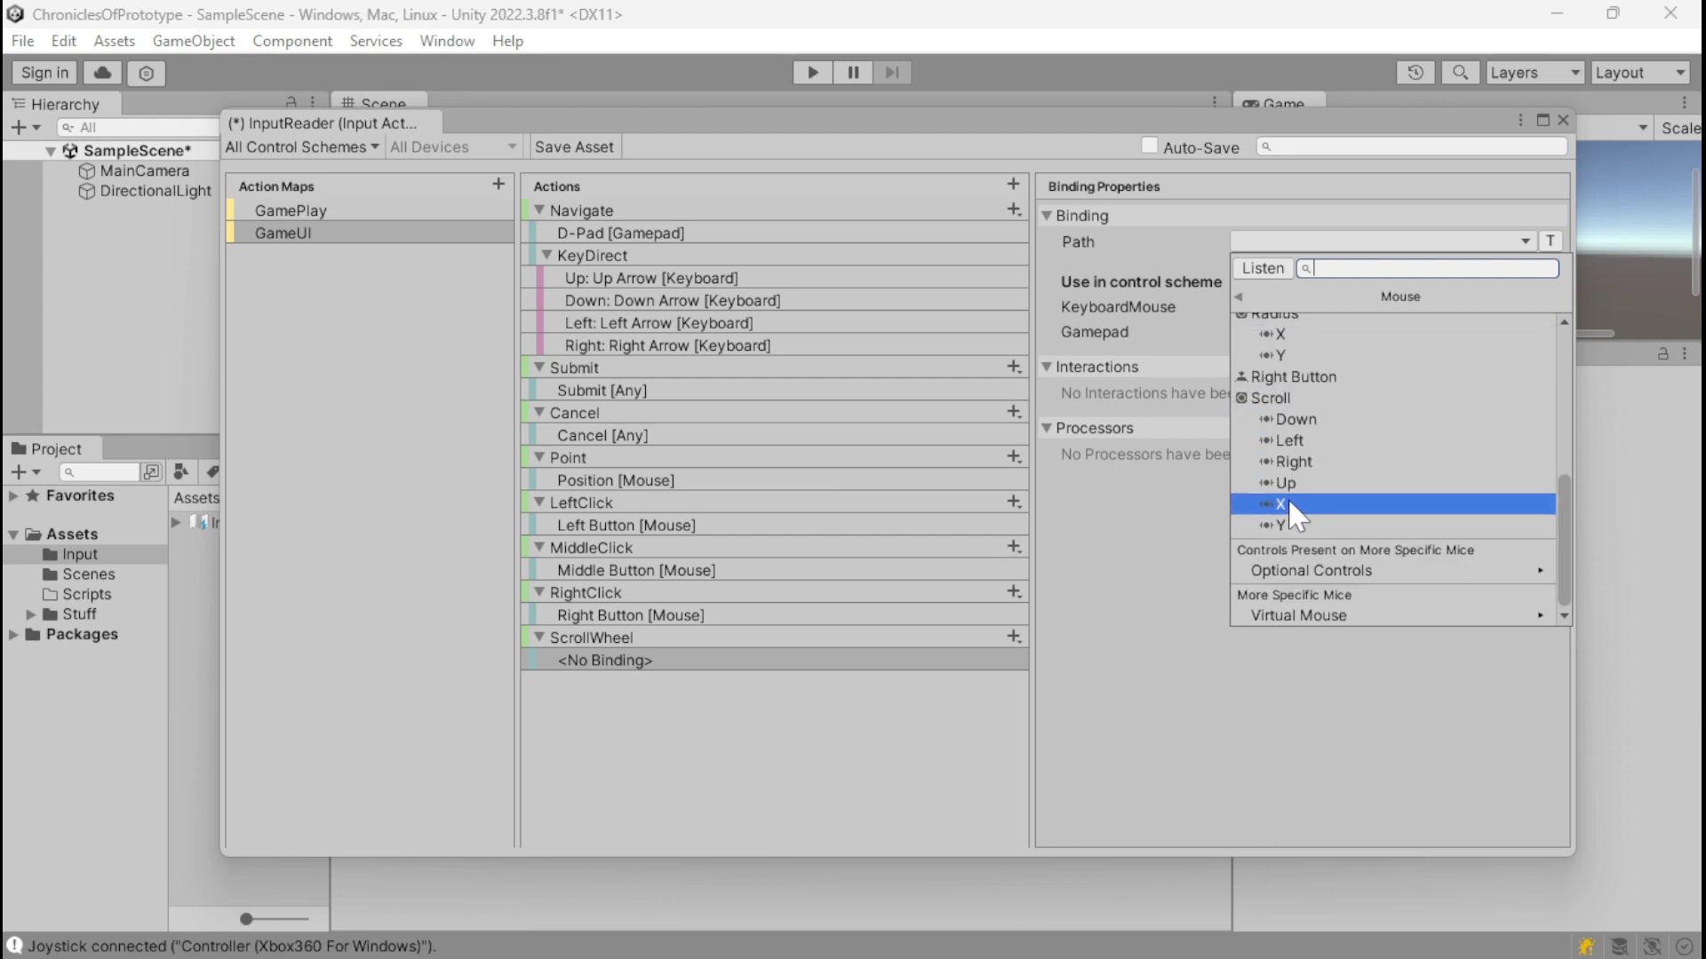
pyautogui.click(1310, 401)
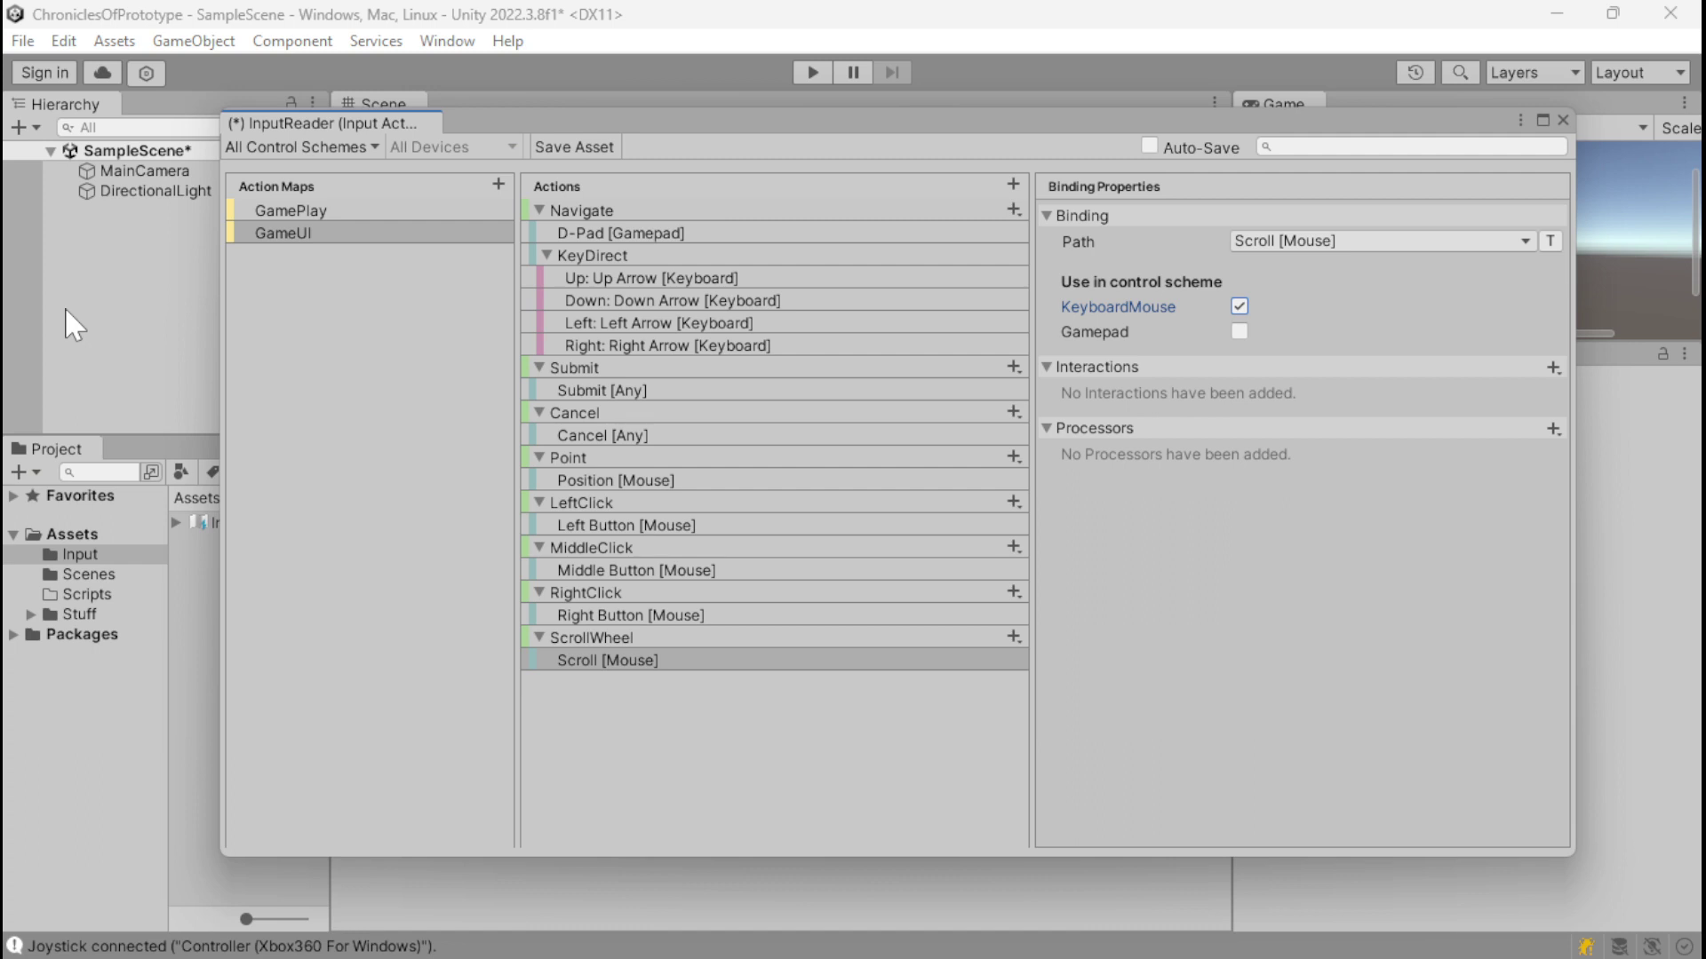
# Step: Collapse all GameUI actions, then save the InputReader asset and close its editor window
pyautogui.click(538, 210)
pyautogui.click(538, 233)
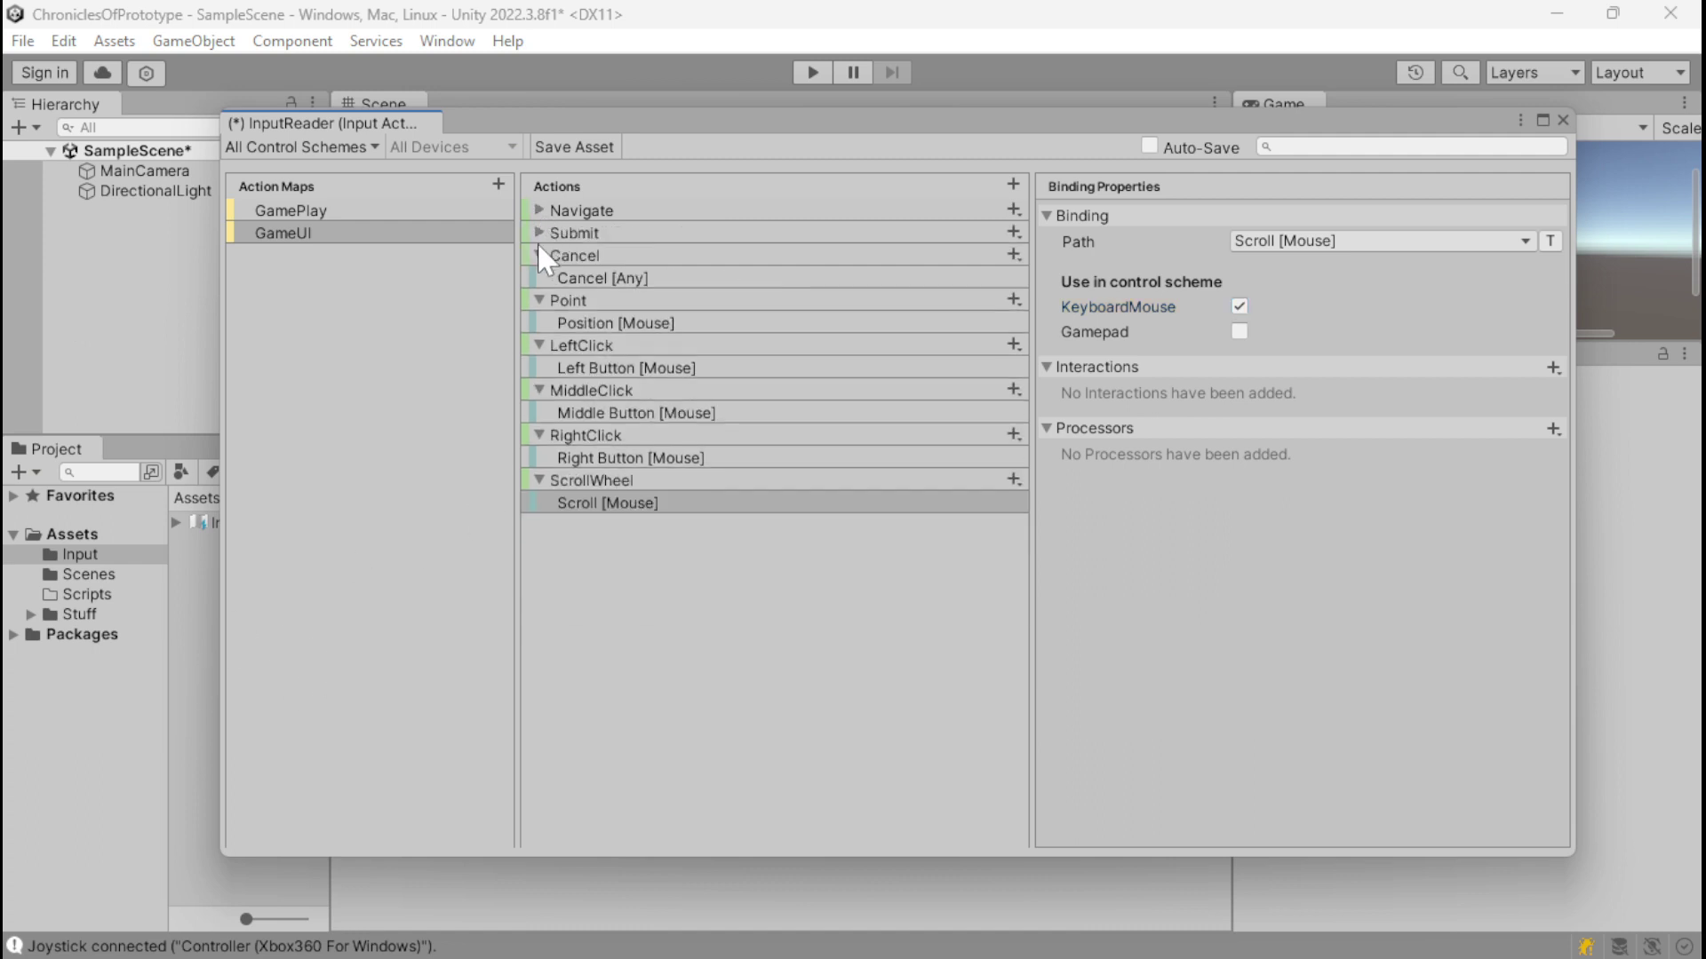
pyautogui.click(538, 255)
pyautogui.click(538, 277)
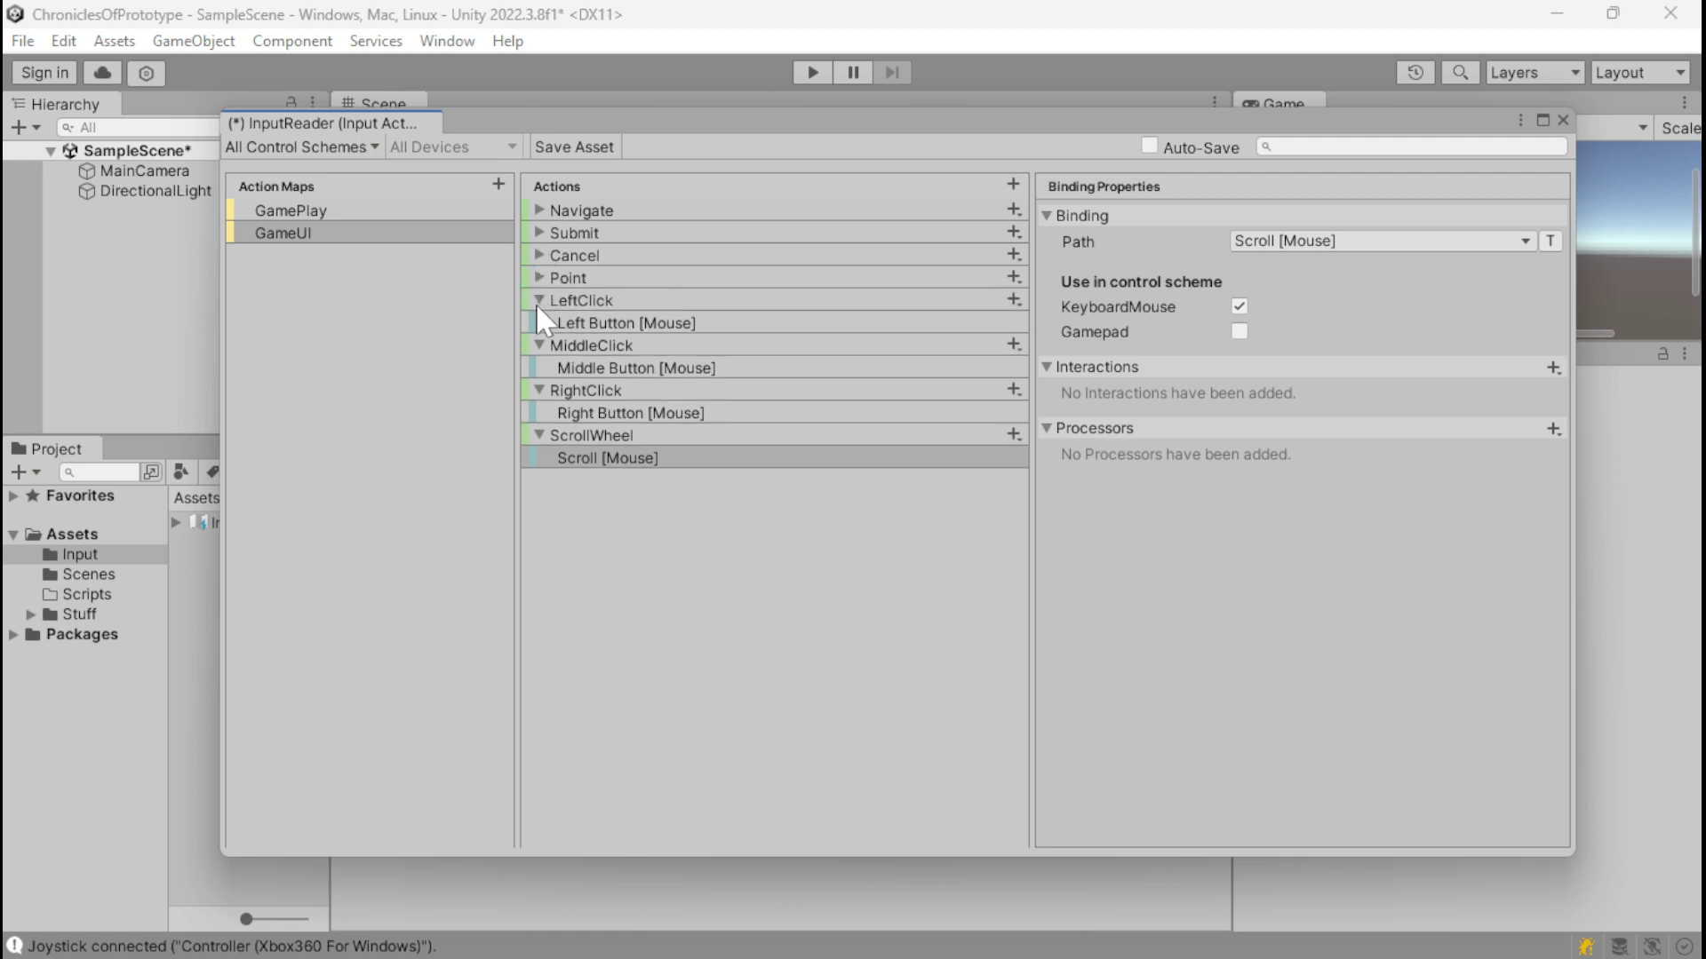
pyautogui.click(538, 300)
pyautogui.click(539, 323)
pyautogui.click(538, 345)
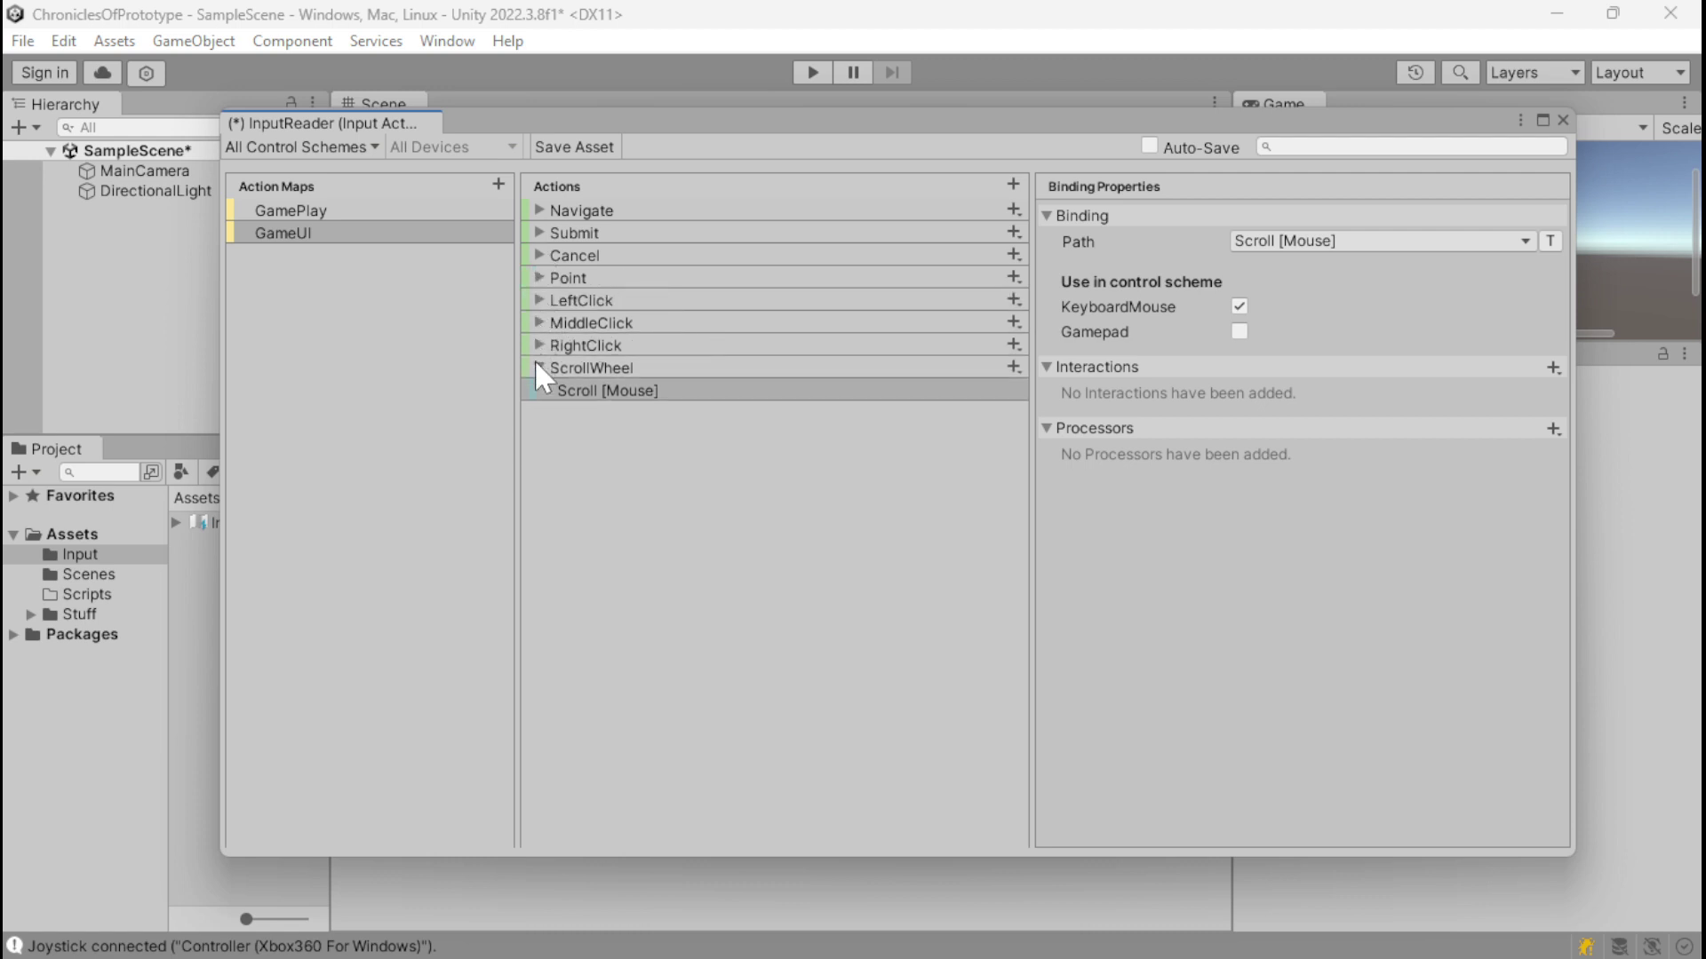
pyautogui.click(538, 368)
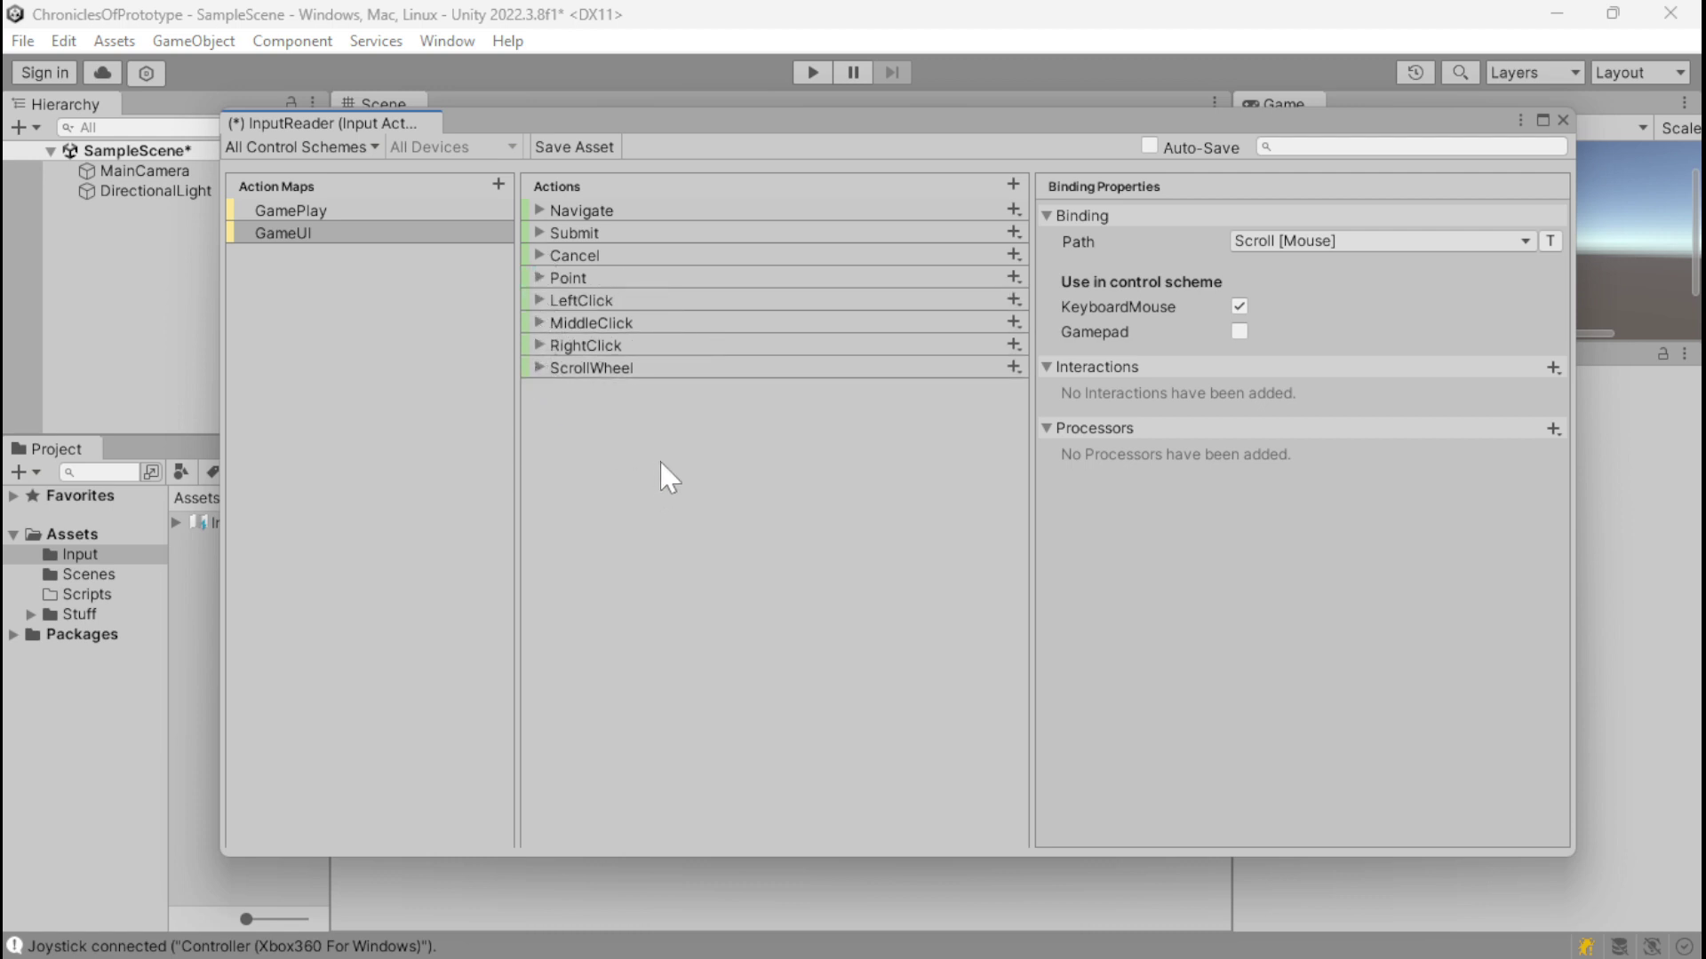
pyautogui.click(568, 147)
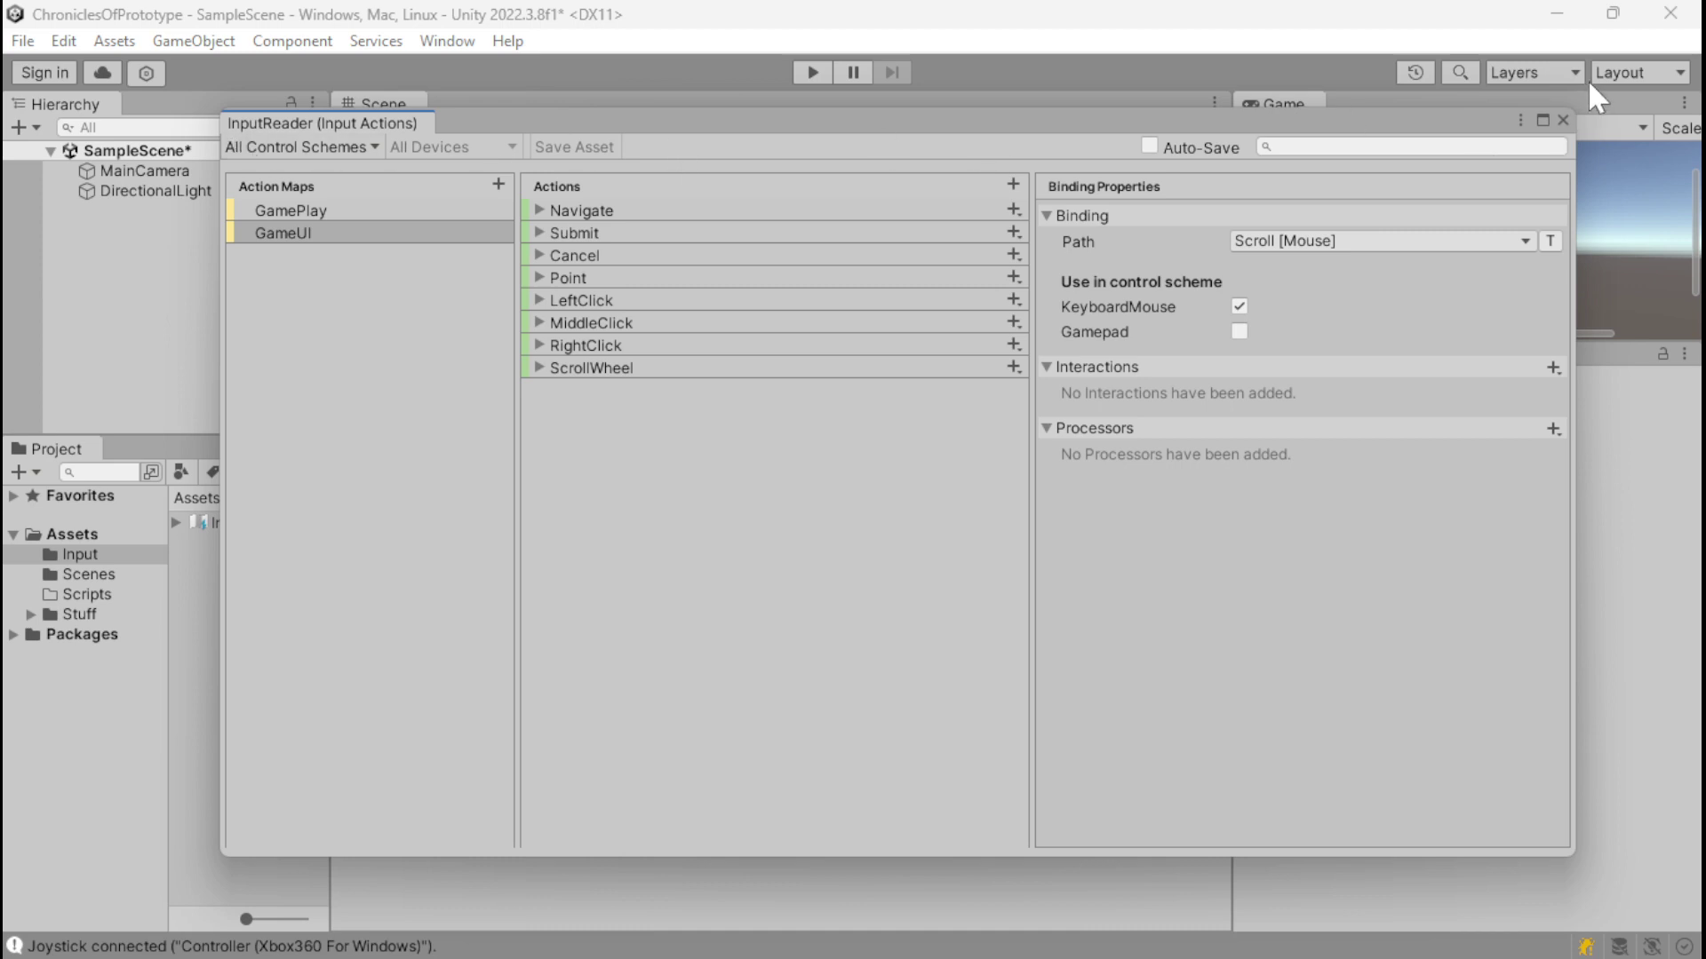
pyautogui.click(1563, 120)
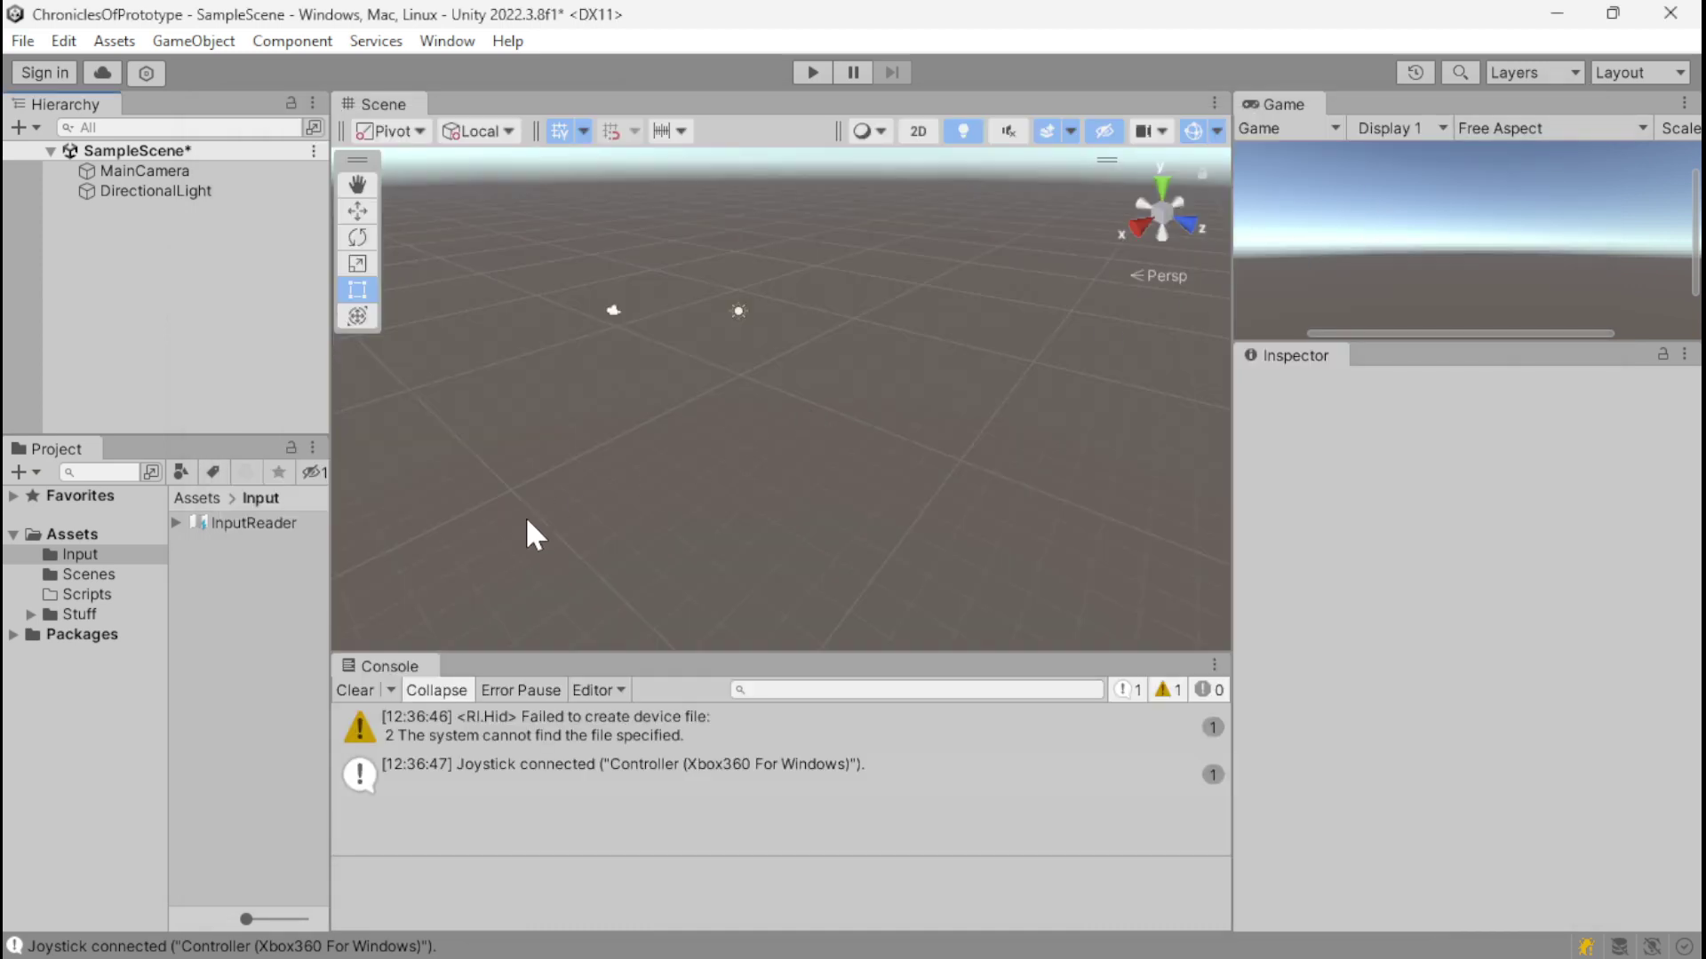
# Step: Add a UI Canvas to the SampleScene hierarchy
pyautogui.rightClick(243, 293)
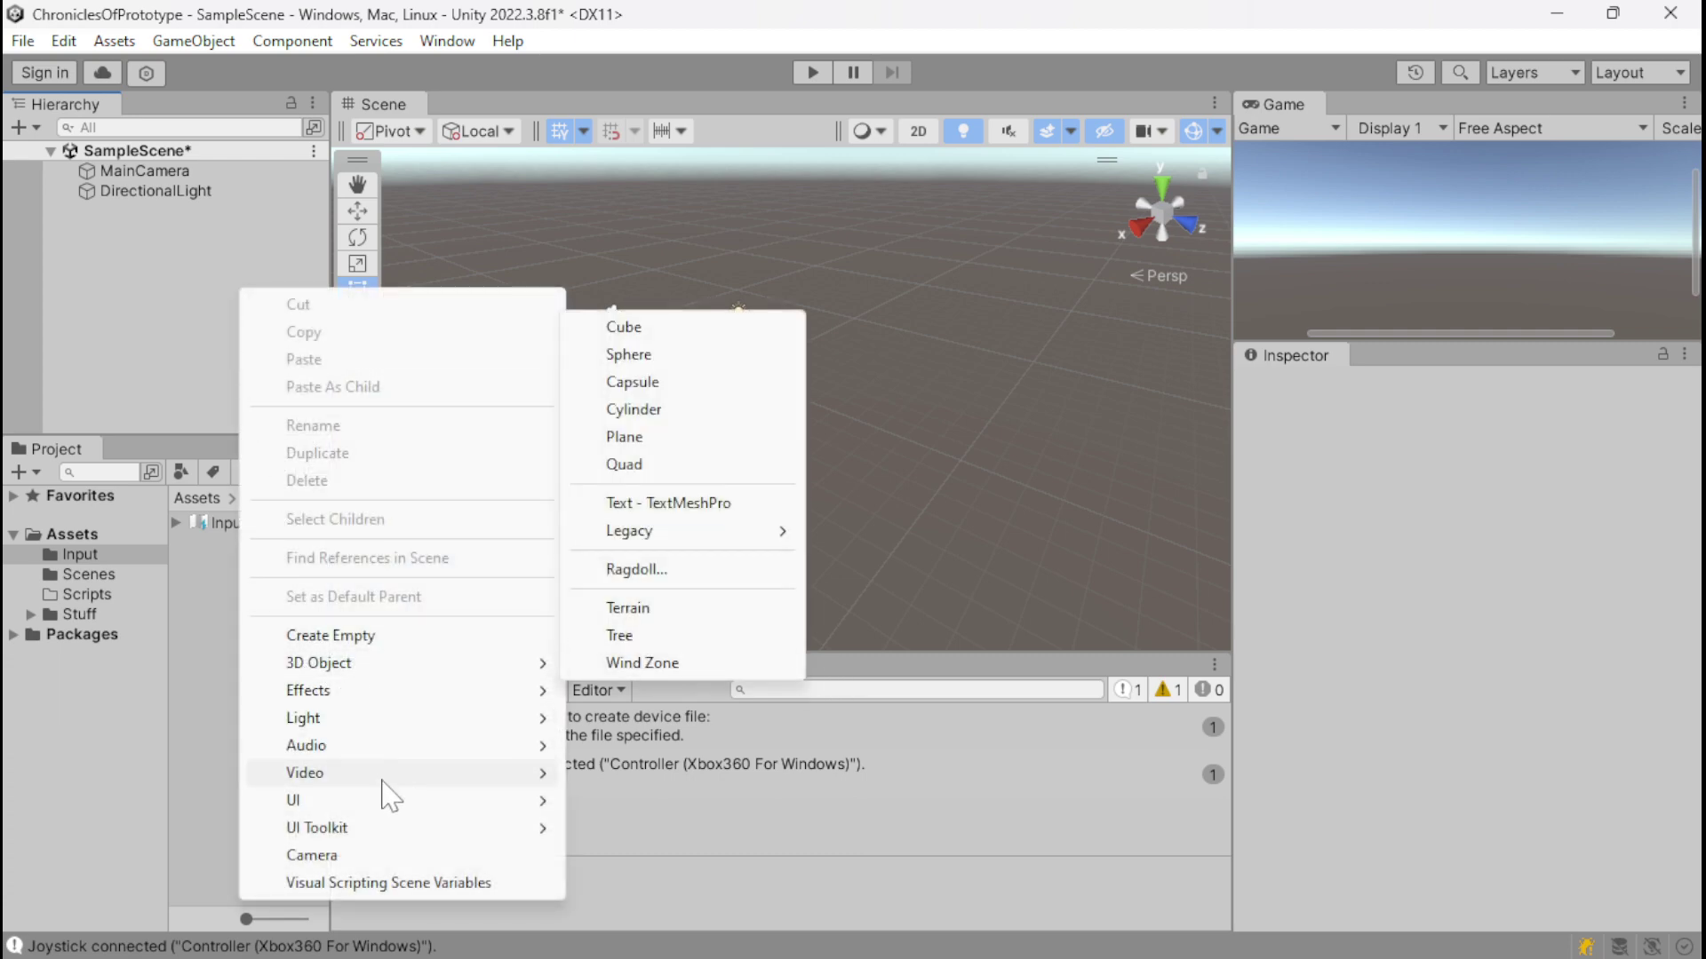
pyautogui.moveTo(460, 803)
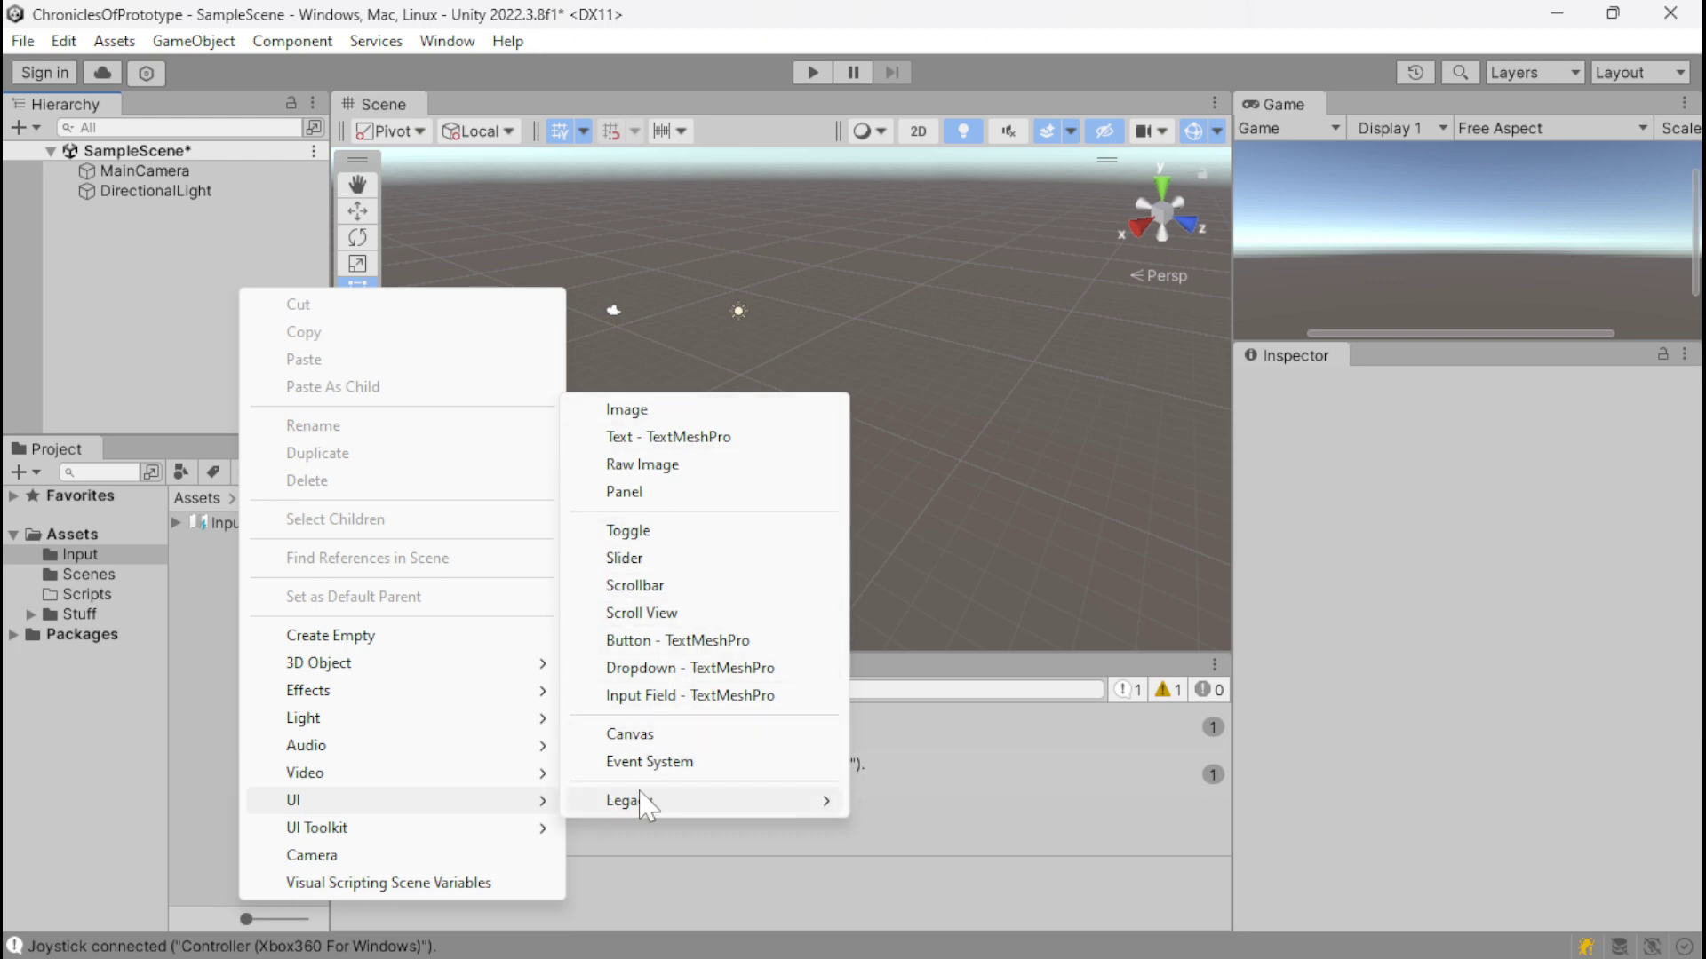
pyautogui.click(720, 736)
# Step: Replace the EventSystem's Standalone Input Module with InputSystemUIInputModule
pyautogui.click(192, 231)
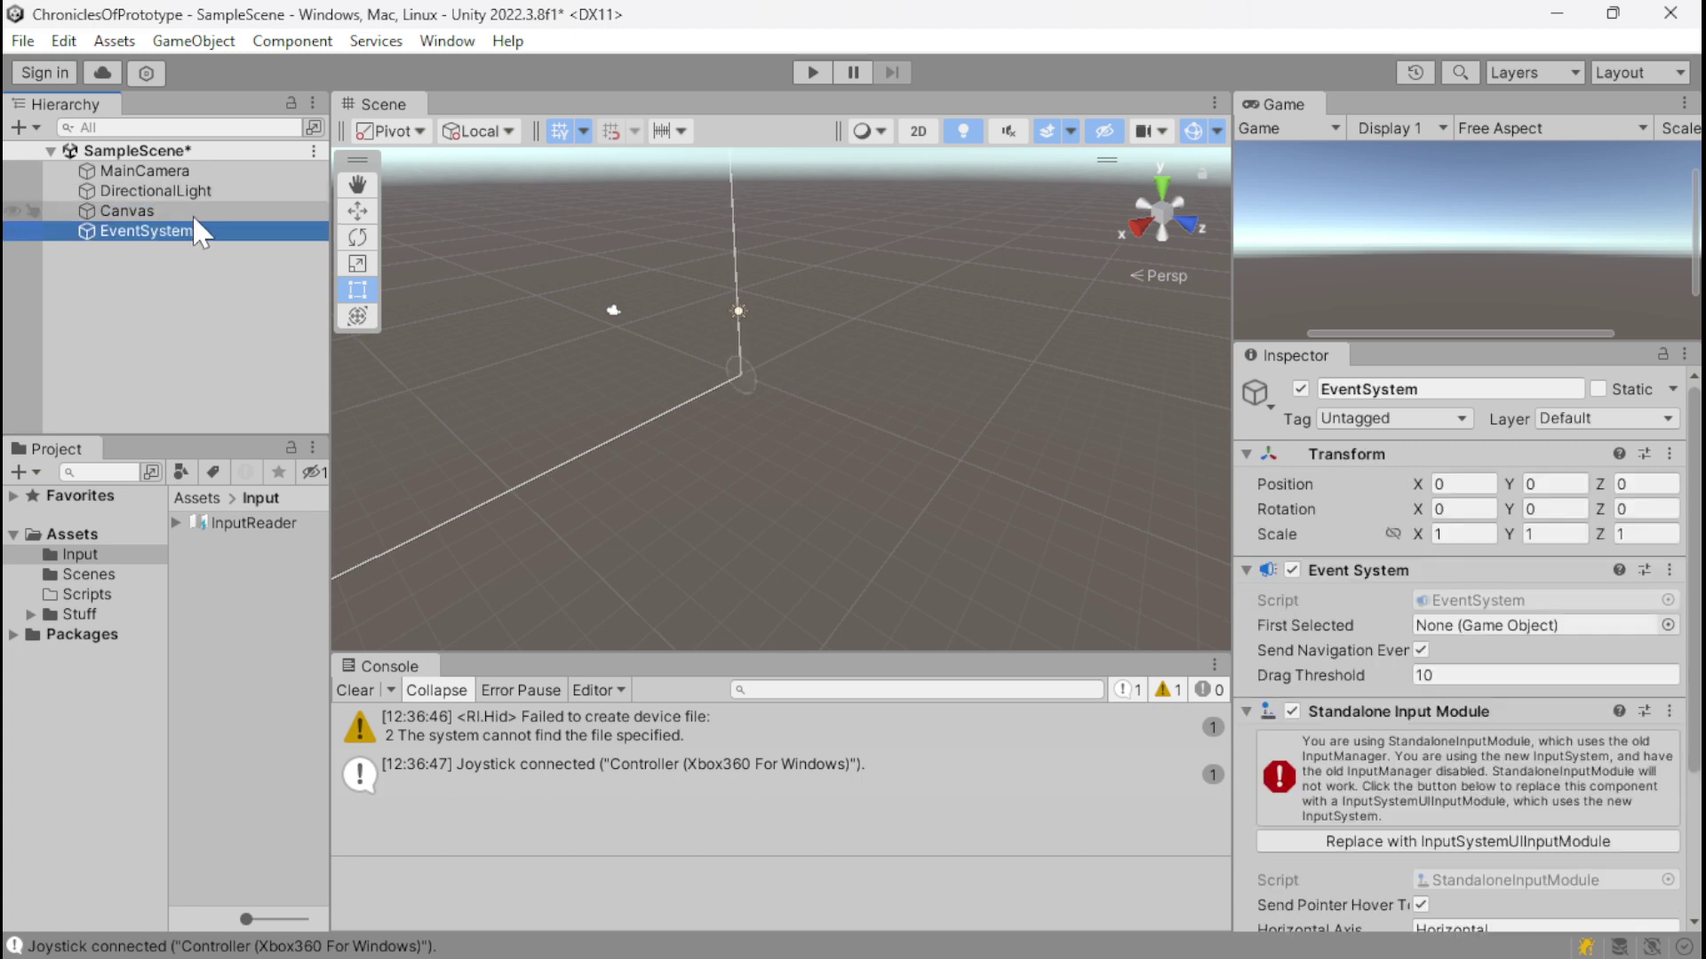
pyautogui.scroll(-4, 1450, 693)
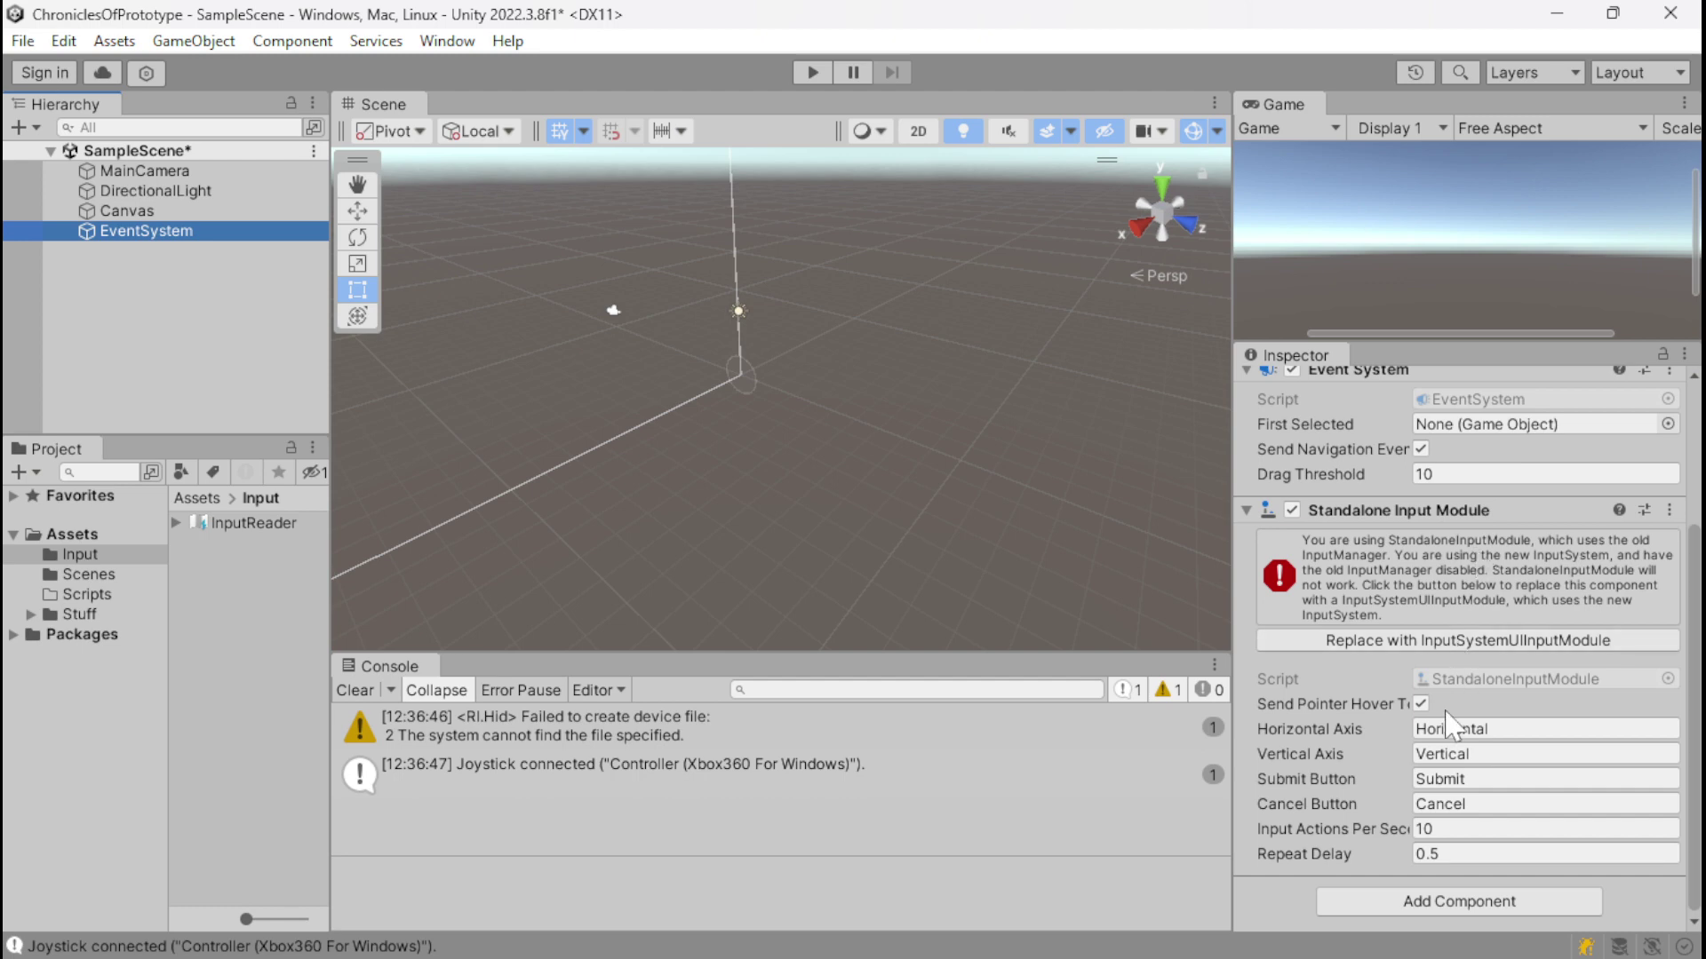
pyautogui.click(1351, 648)
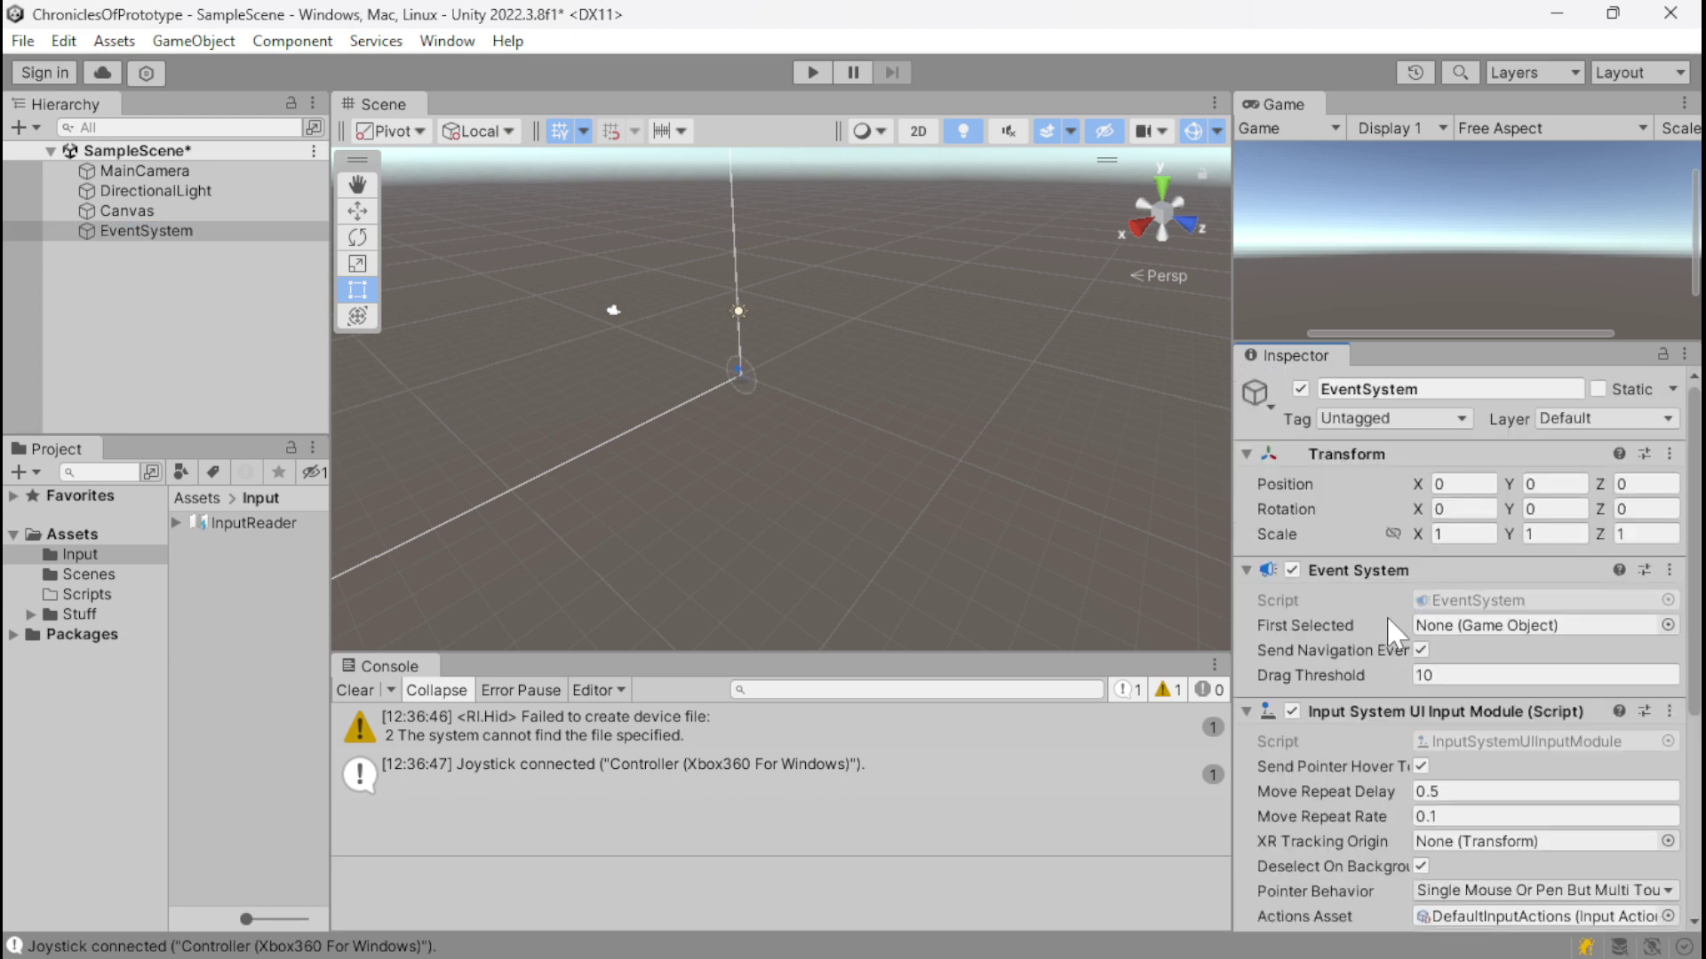
# Step: Assign the InputReader asset as the Actions Asset of the EventSystem's Input System UI Input Module
pyautogui.scroll(-4, 1455, 520)
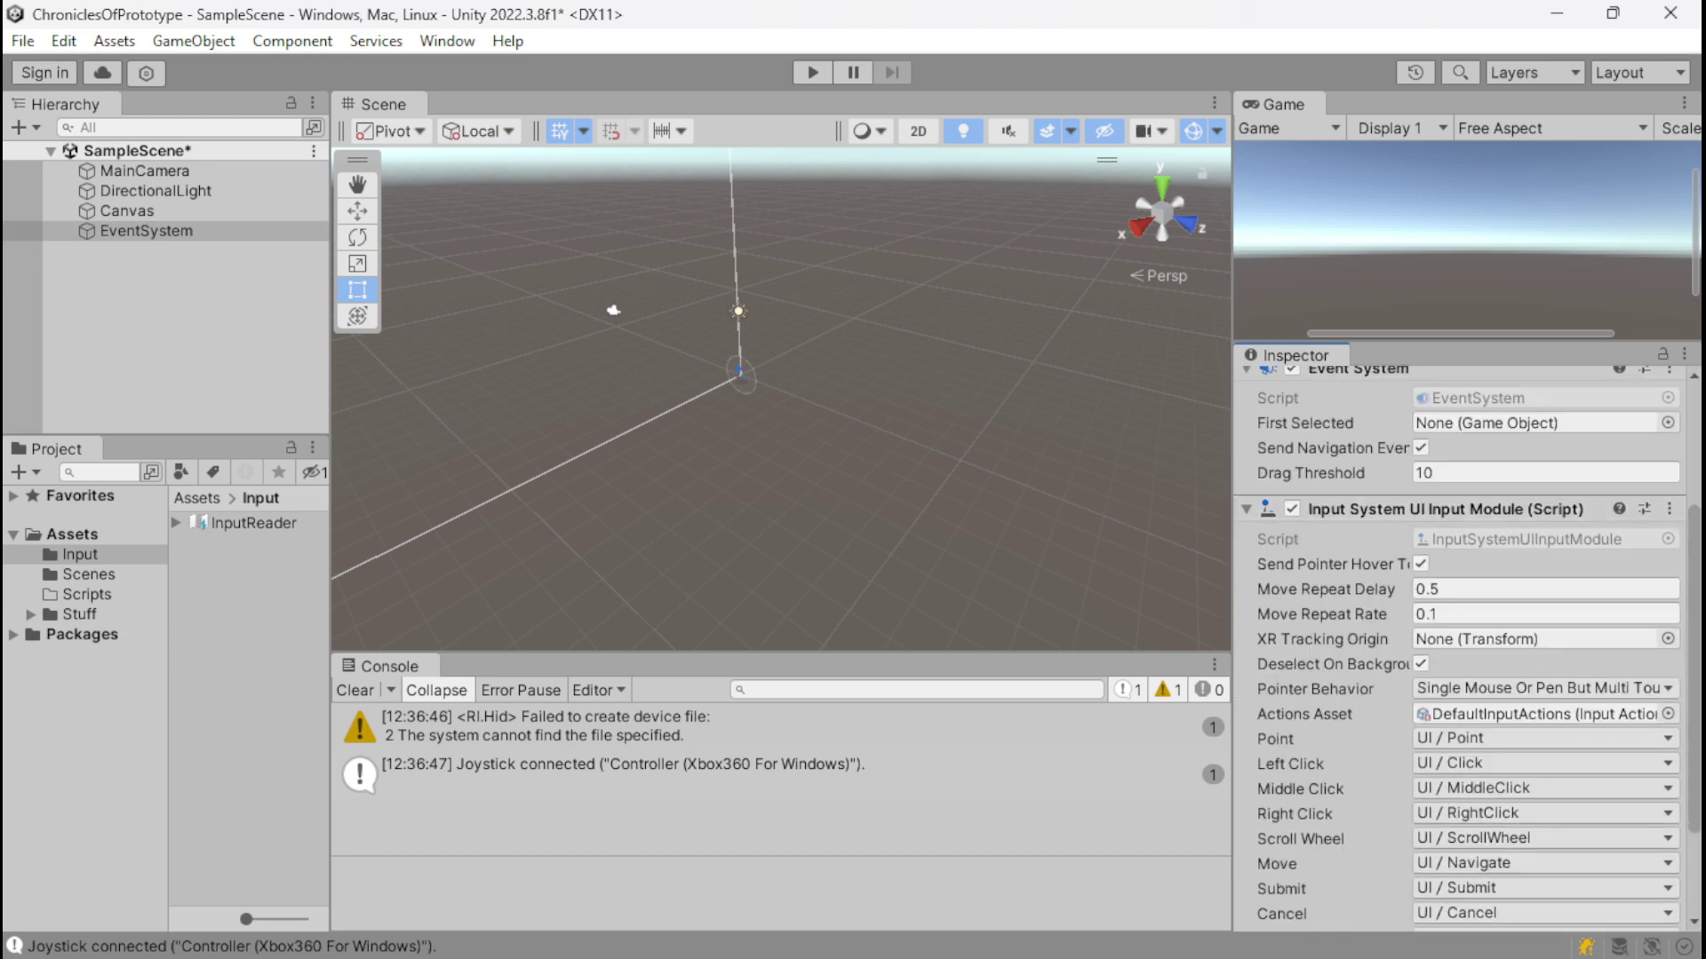
pyautogui.scroll(-2, 1505, 586)
pyautogui.scroll(-2, 1504, 586)
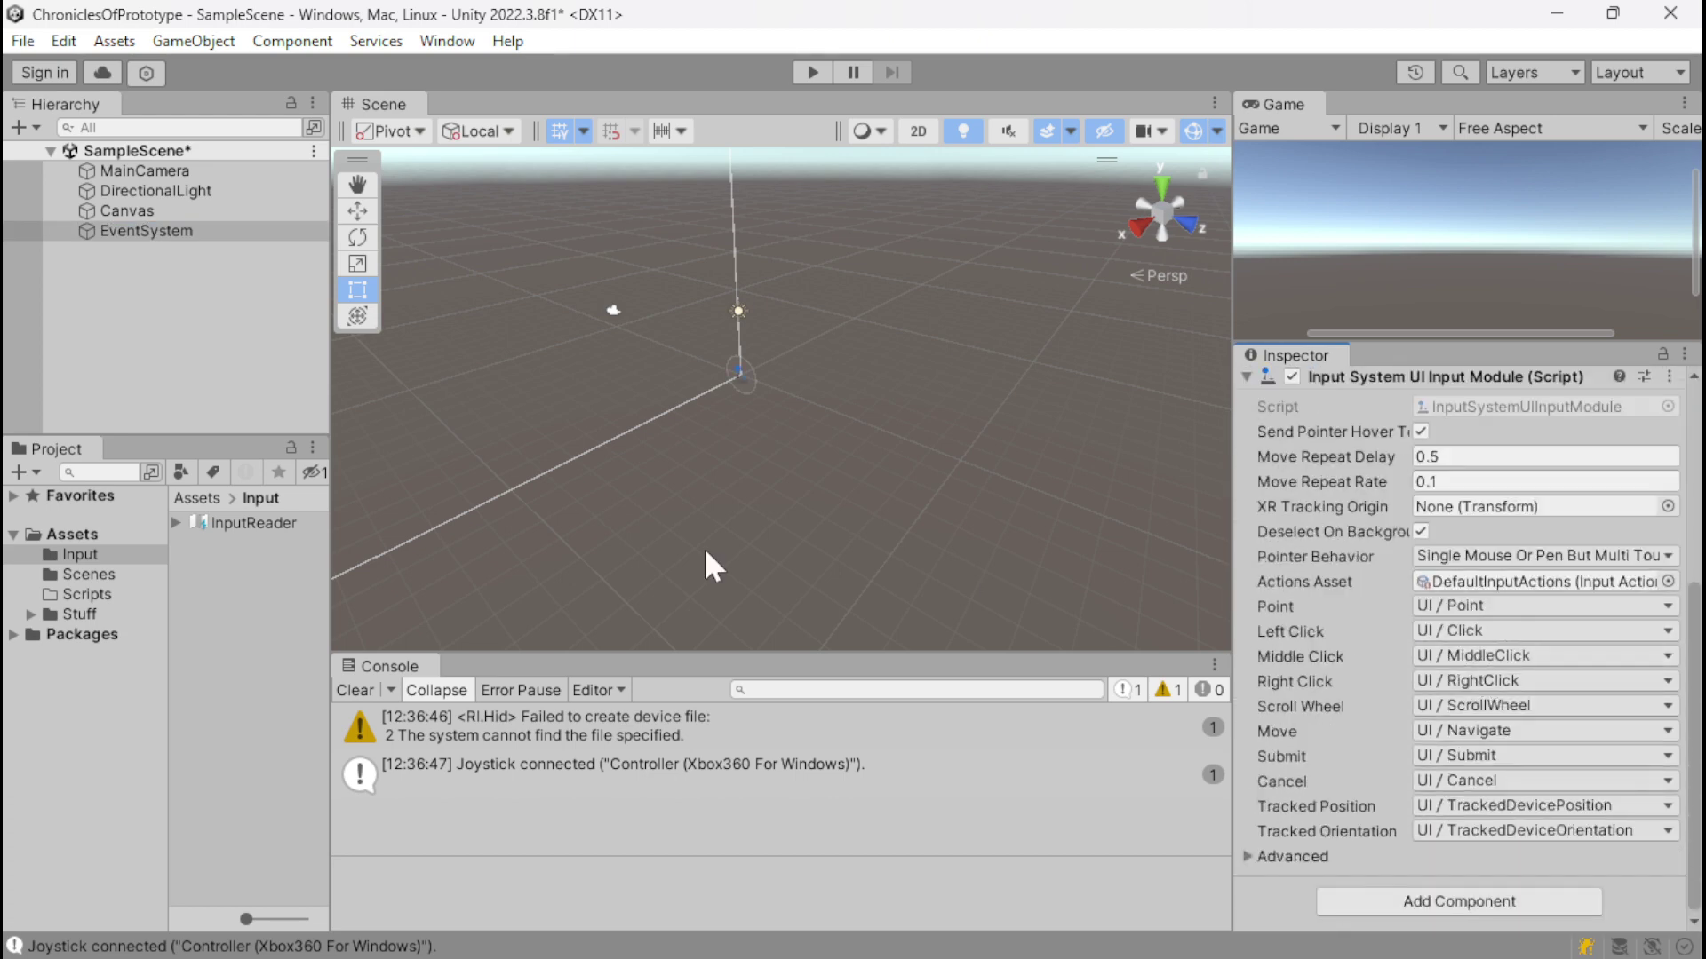
pyautogui.moveTo(220, 522); pyautogui.dragTo(1475, 585)
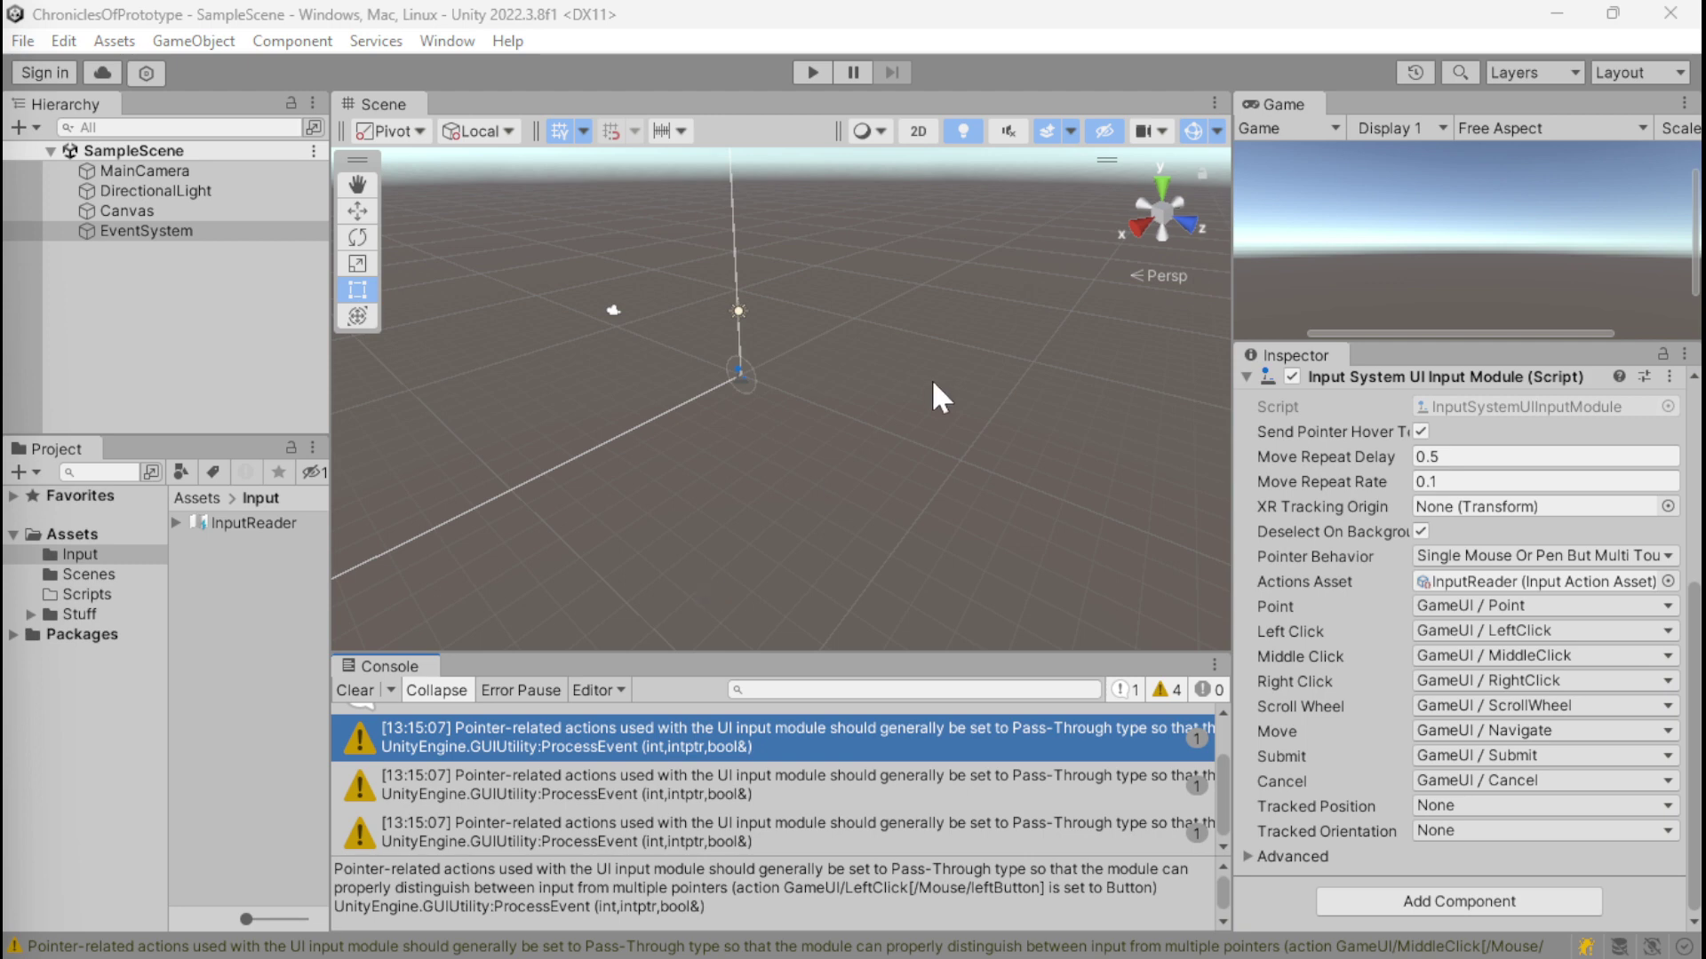
# Step: Enable Generate C# Class in the InputReader asset's import settings and apply the change
pyautogui.click(222, 515)
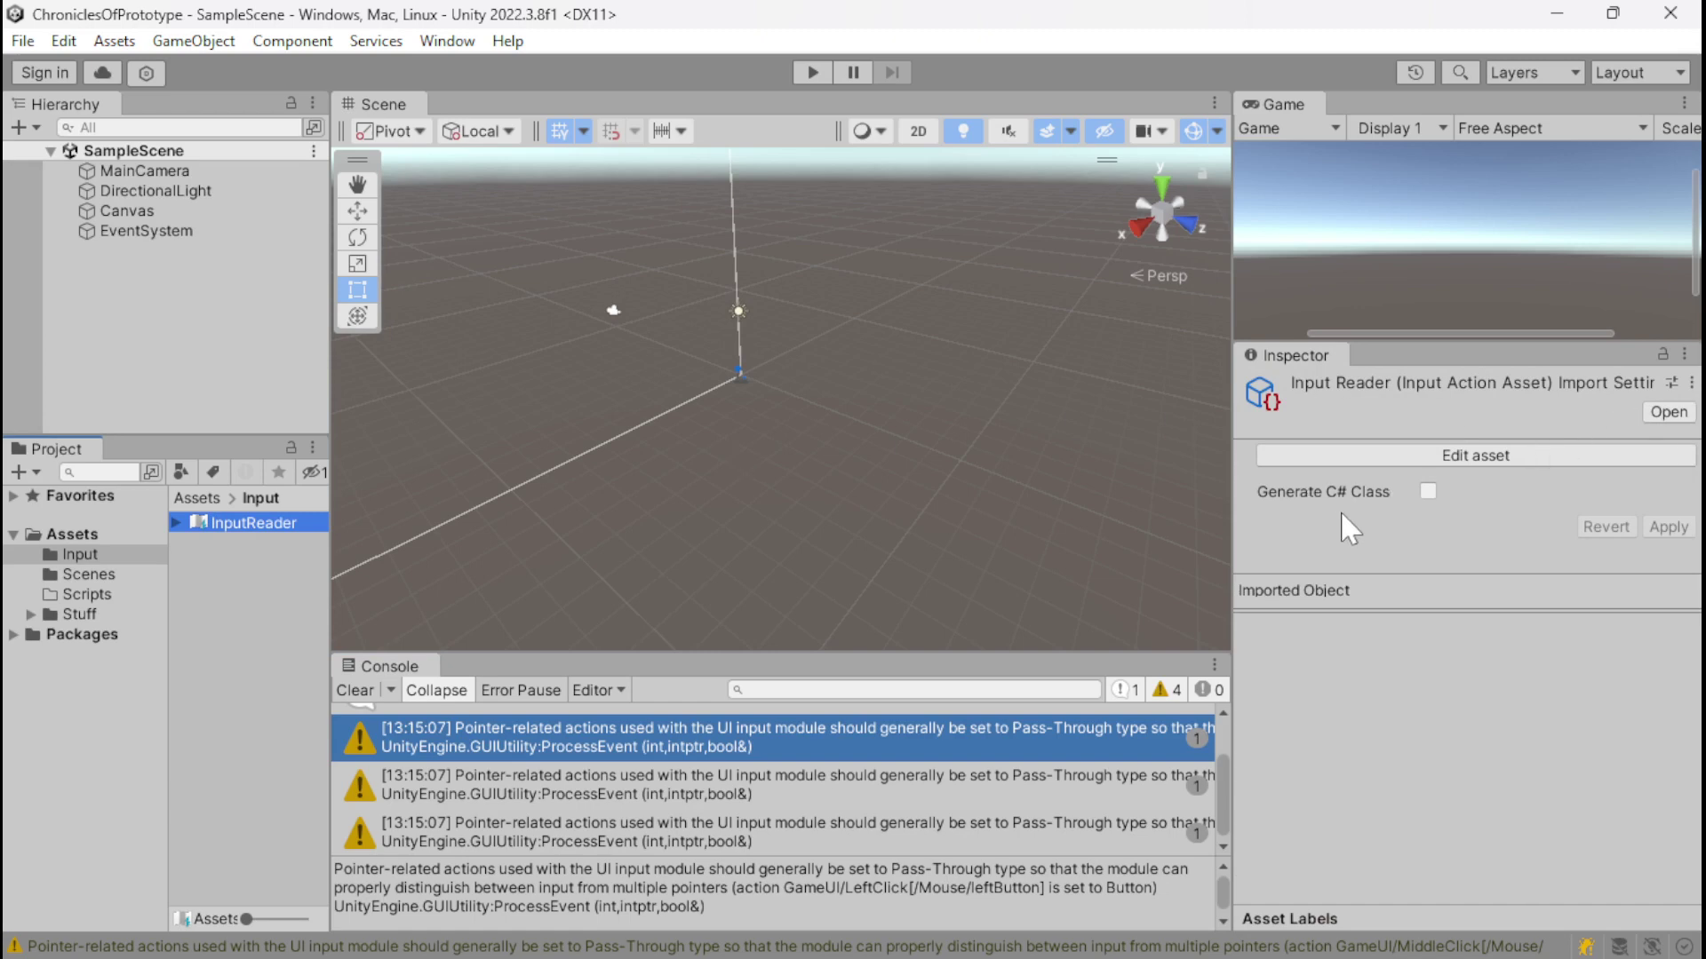
pyautogui.click(1427, 490)
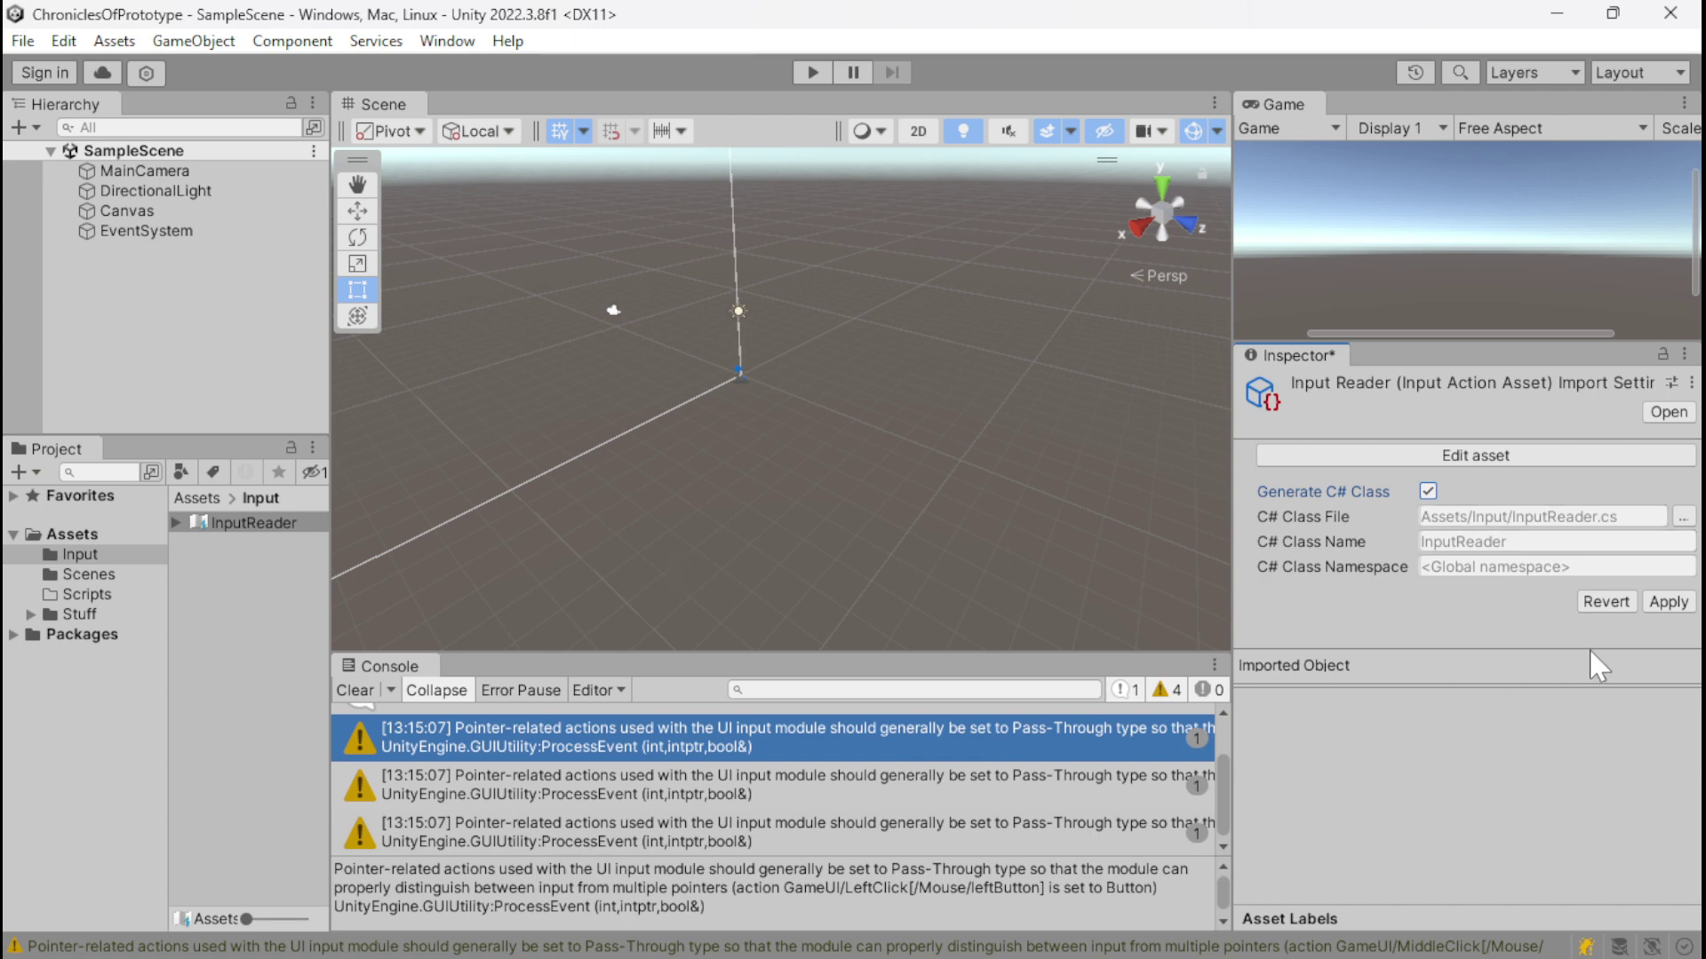
pyautogui.click(1668, 606)
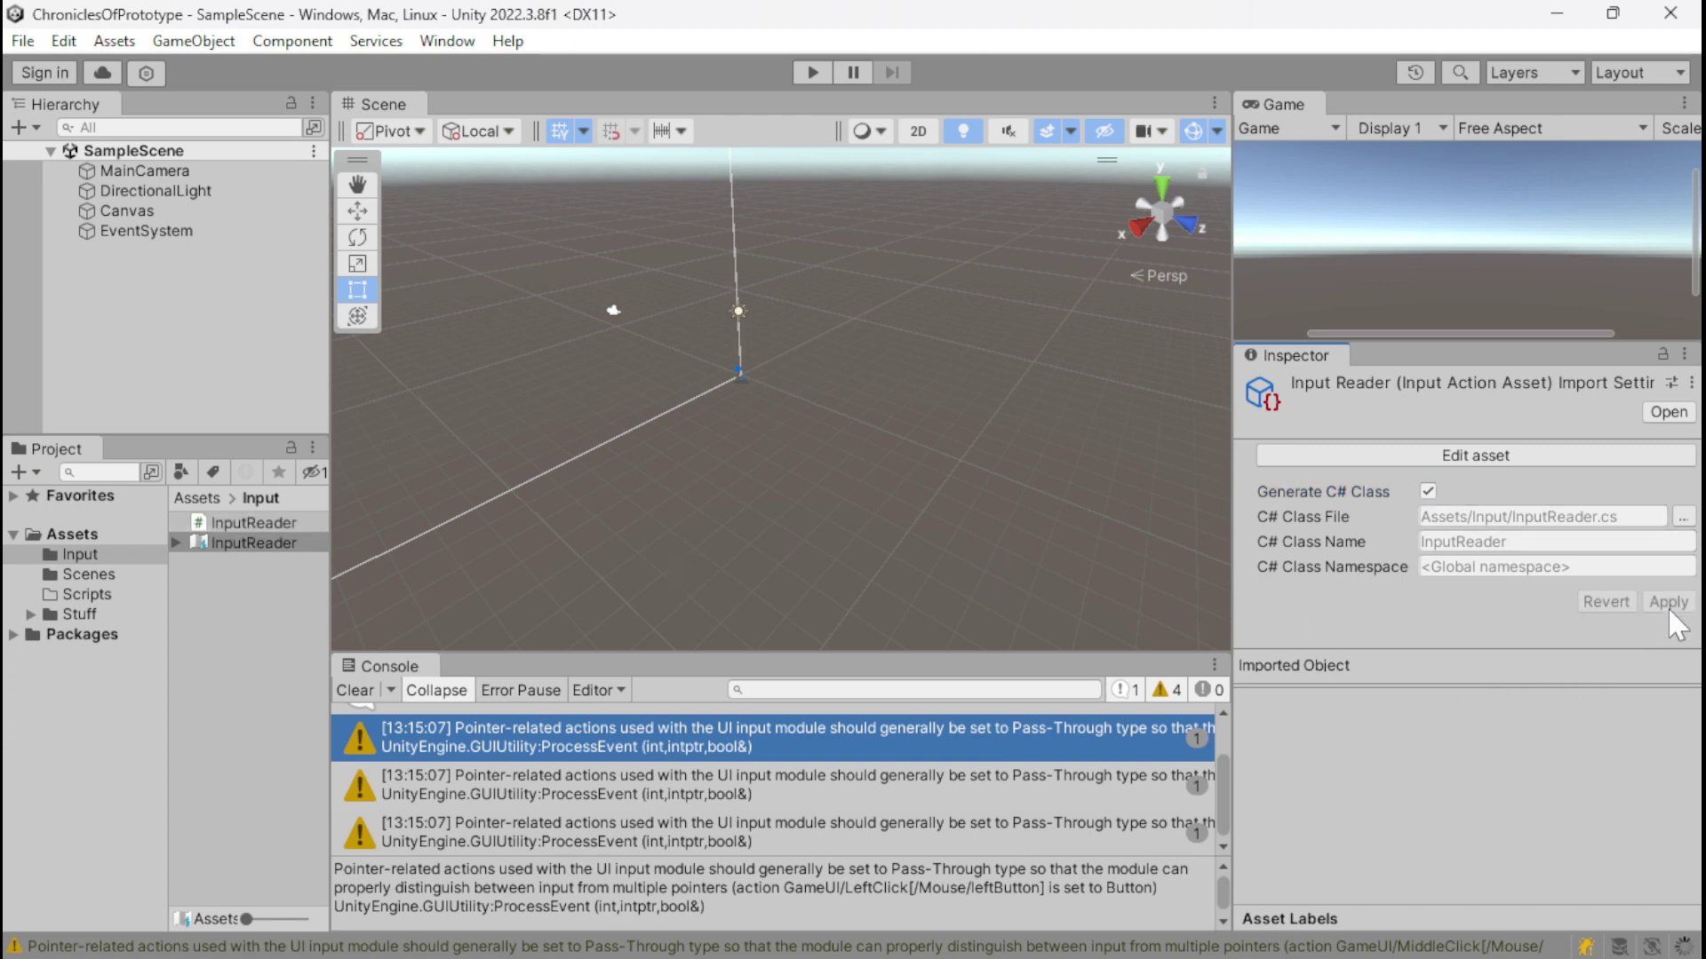